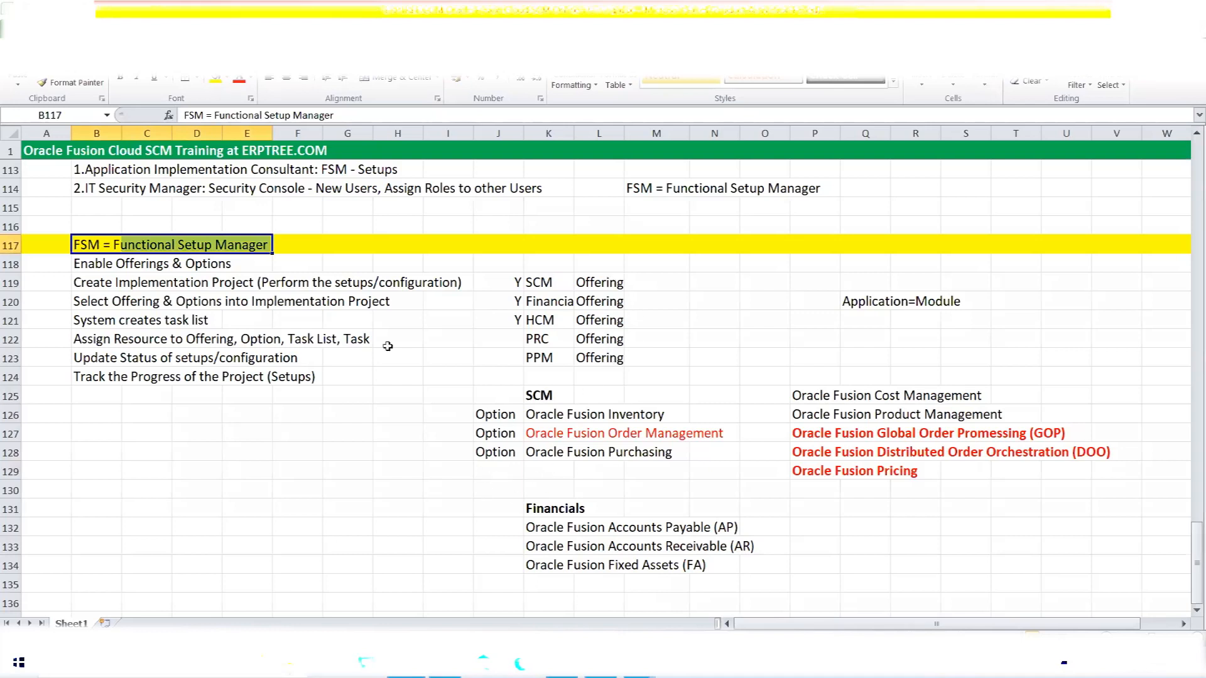
# Review the Functional Setup Manager outline in rows 117 to 124, from enabling offerings to tracking project progress.
pyautogui.click(119, 247)
pyautogui.moveTo(119, 246); pyautogui.dragTo(263, 257)
pyautogui.moveTo(92, 269); pyautogui.dragTo(211, 267)
pyautogui.moveTo(88, 282); pyautogui.dragTo(179, 370)
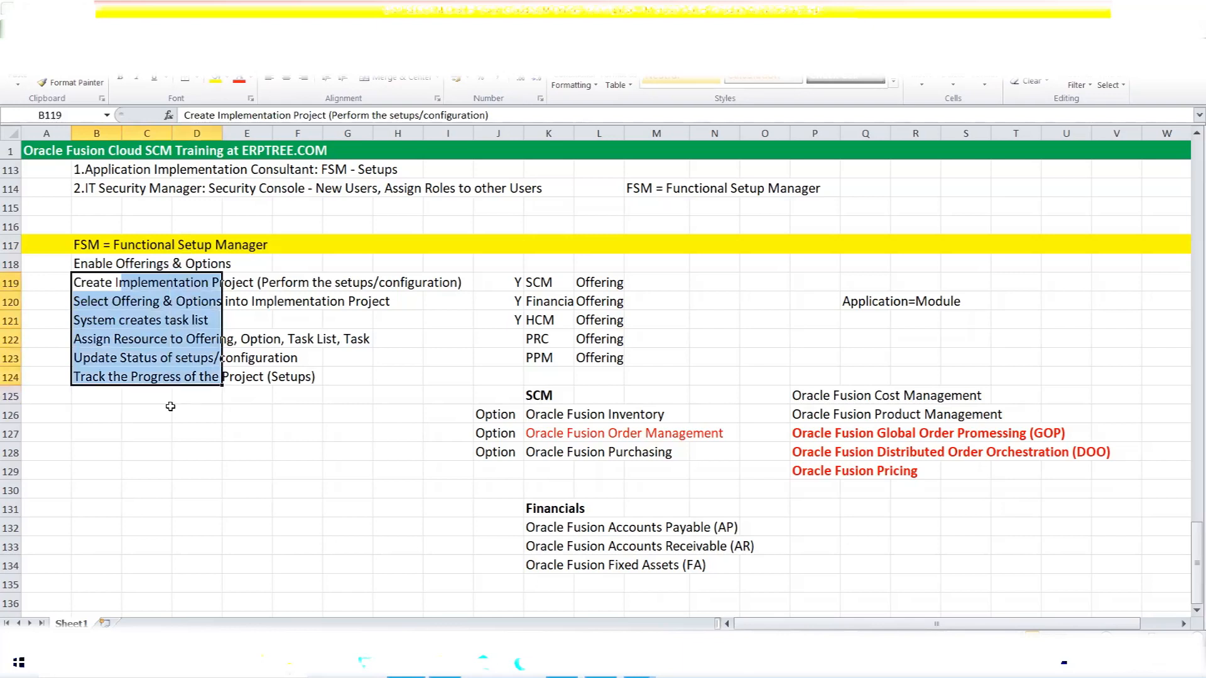
pyautogui.click(135, 405)
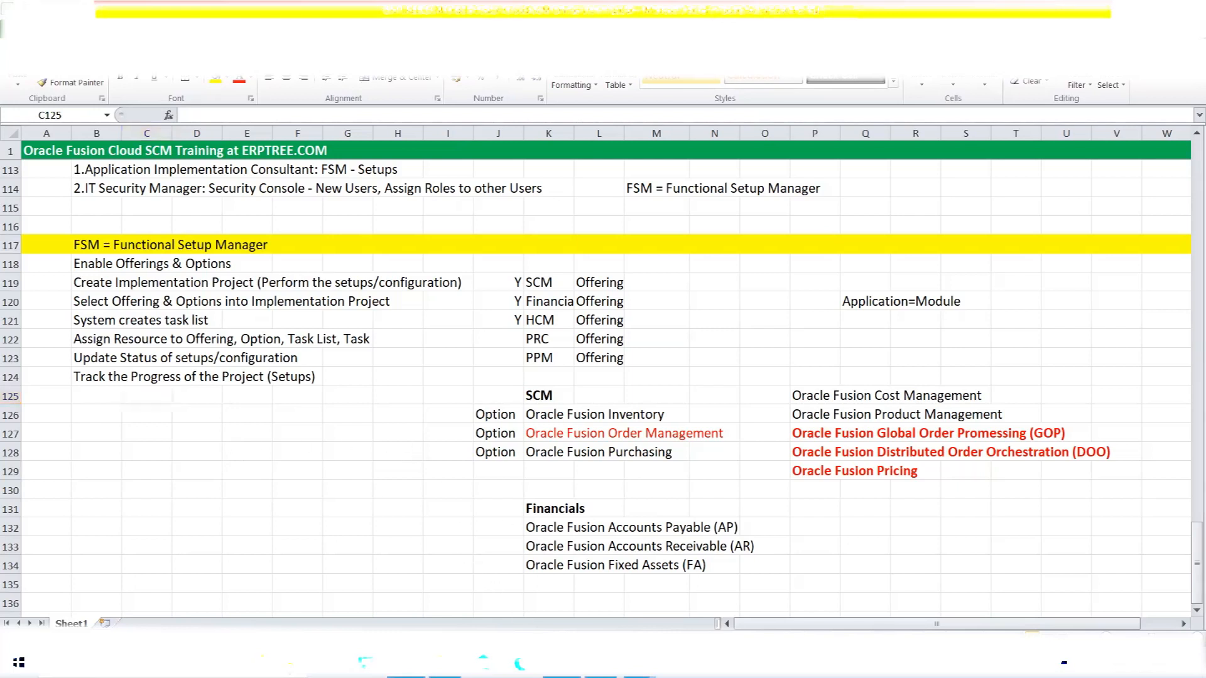
# Switch to the Oracle Fusion home page and open Setup and Maintenance.
pyautogui.click(561, 665)
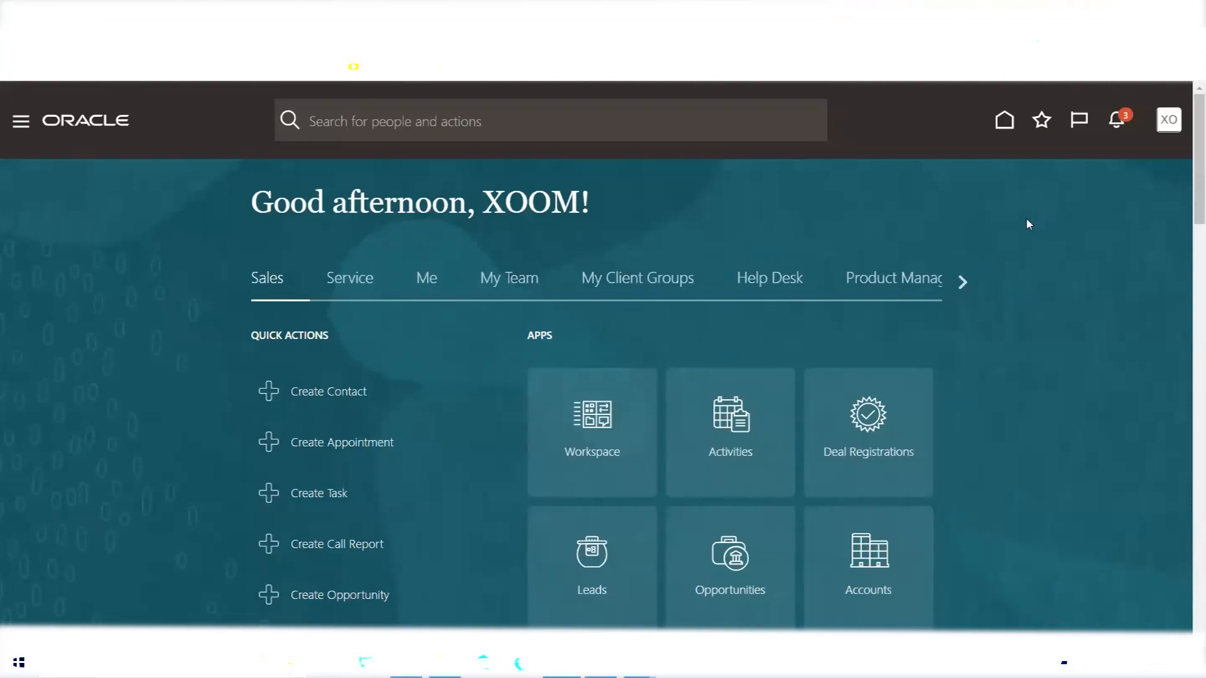
pyautogui.click(1169, 124)
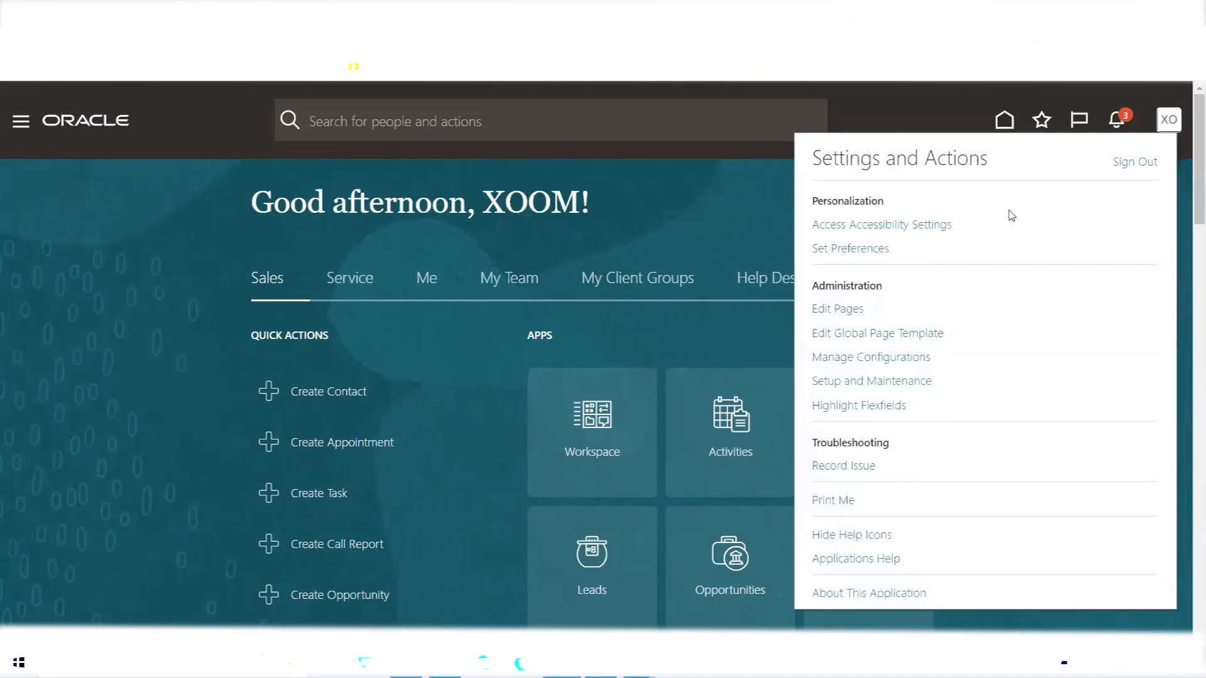
pyautogui.click(880, 383)
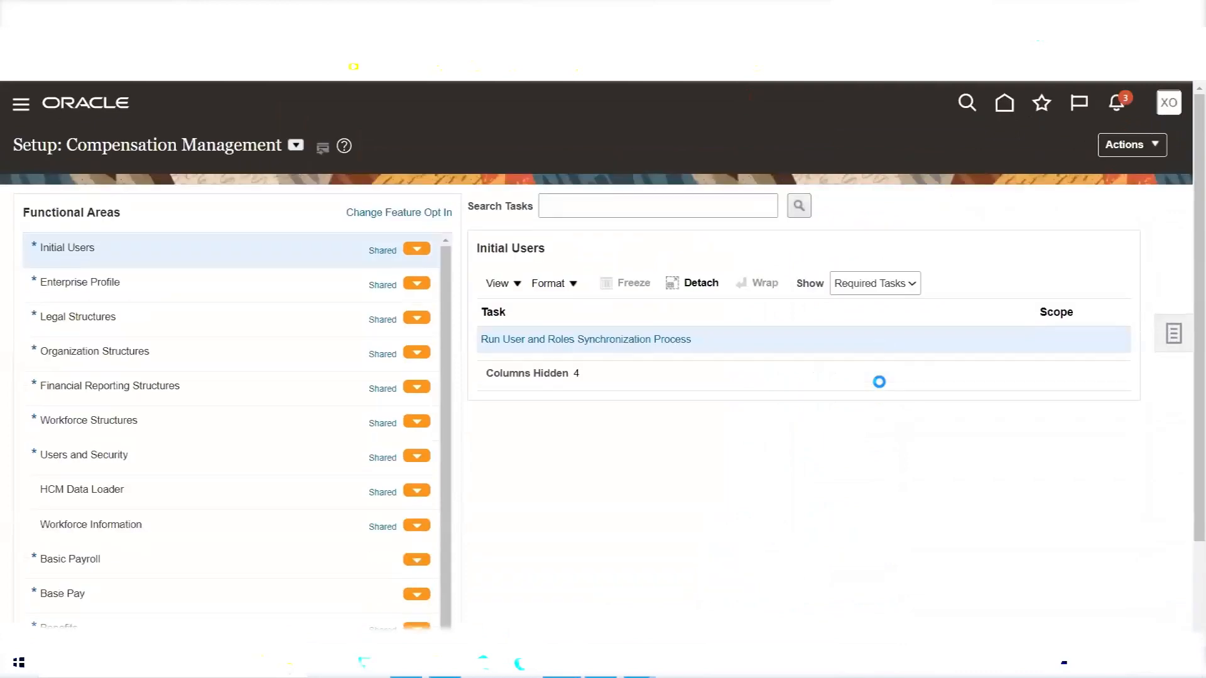
# Examine the setup tasks available in Setup and Maintenance, such as Manage Implementation Projects.
pyautogui.click(1180, 336)
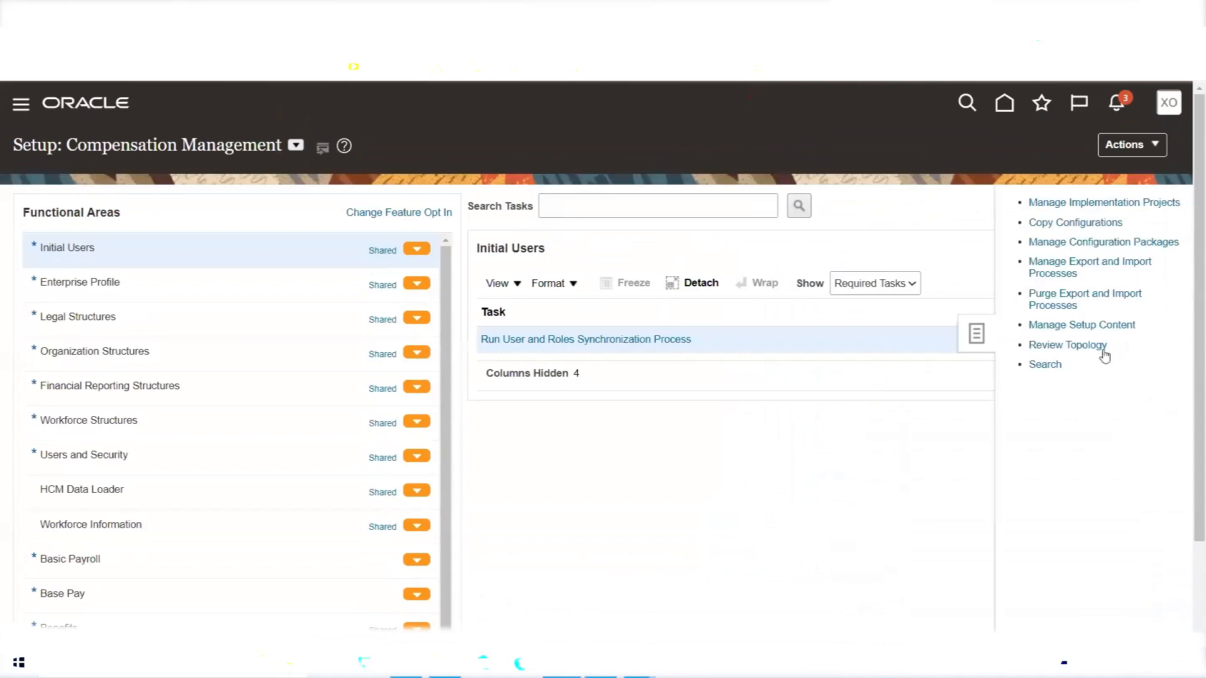
pyautogui.click(978, 333)
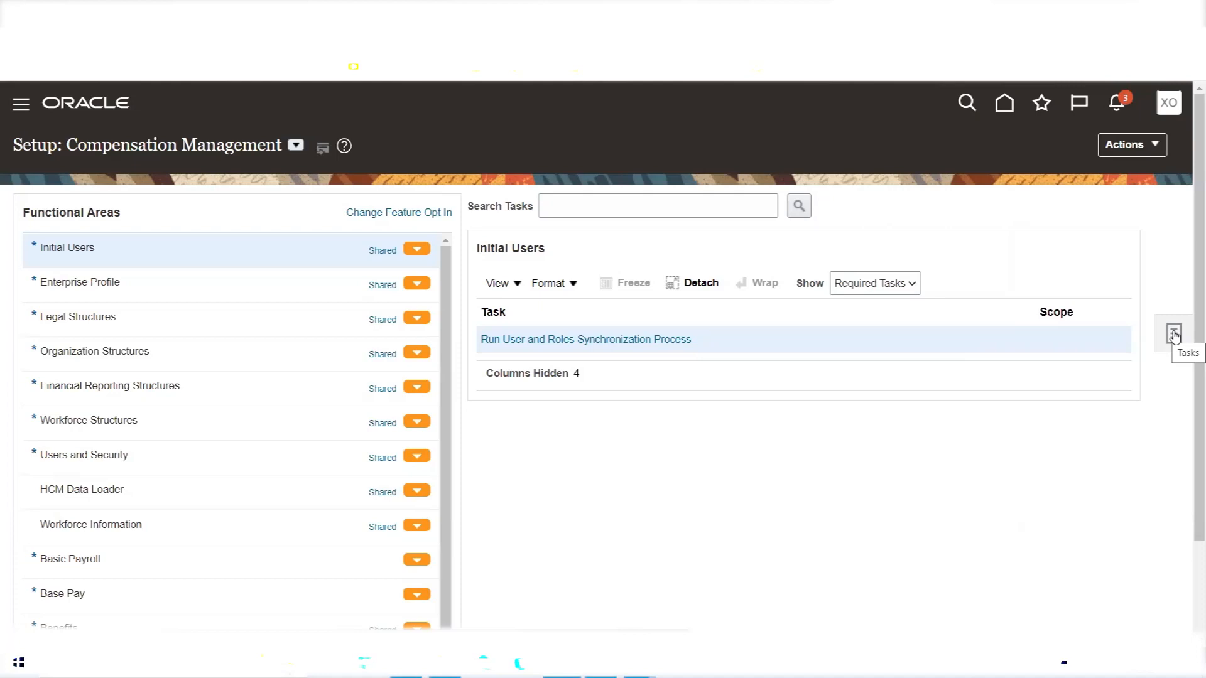
pyautogui.click(1174, 335)
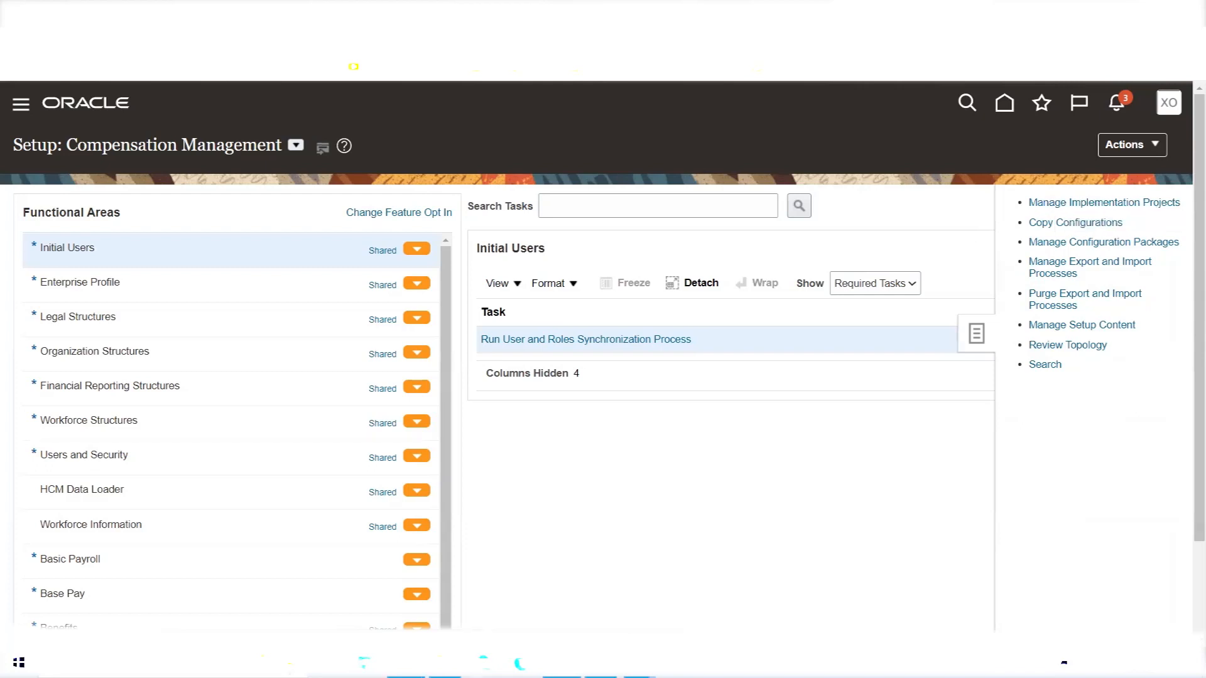
# Check the Enable Offerings & Options entry in the Excel training notes, and return to the Oracle setup page.
pyautogui.click(407, 664)
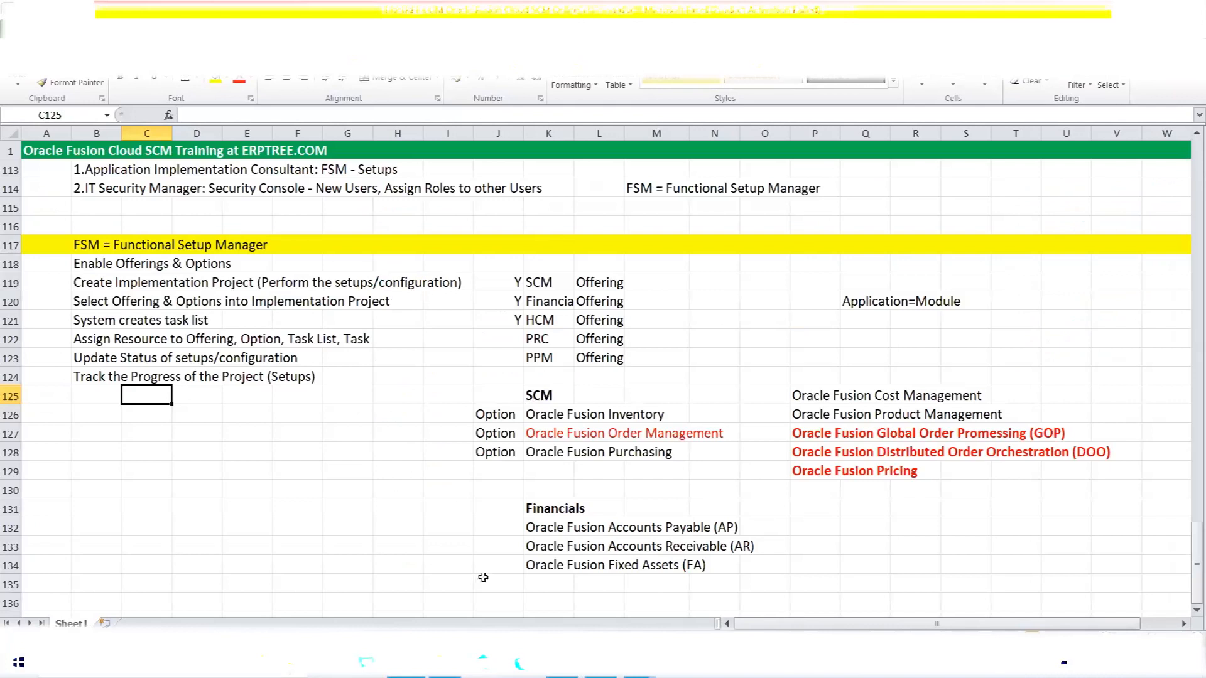
pyautogui.hotkey('alt', 'Tab')
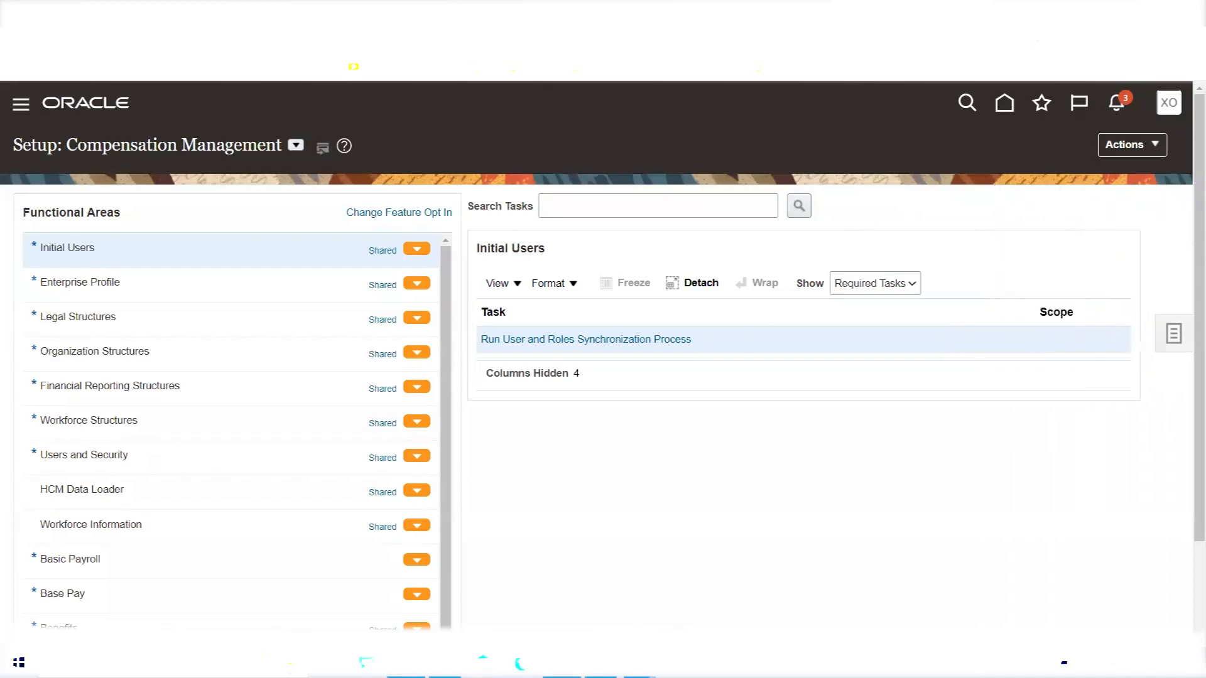
pyautogui.hotkey('alt', 'Tab')
pyautogui.click(113, 262)
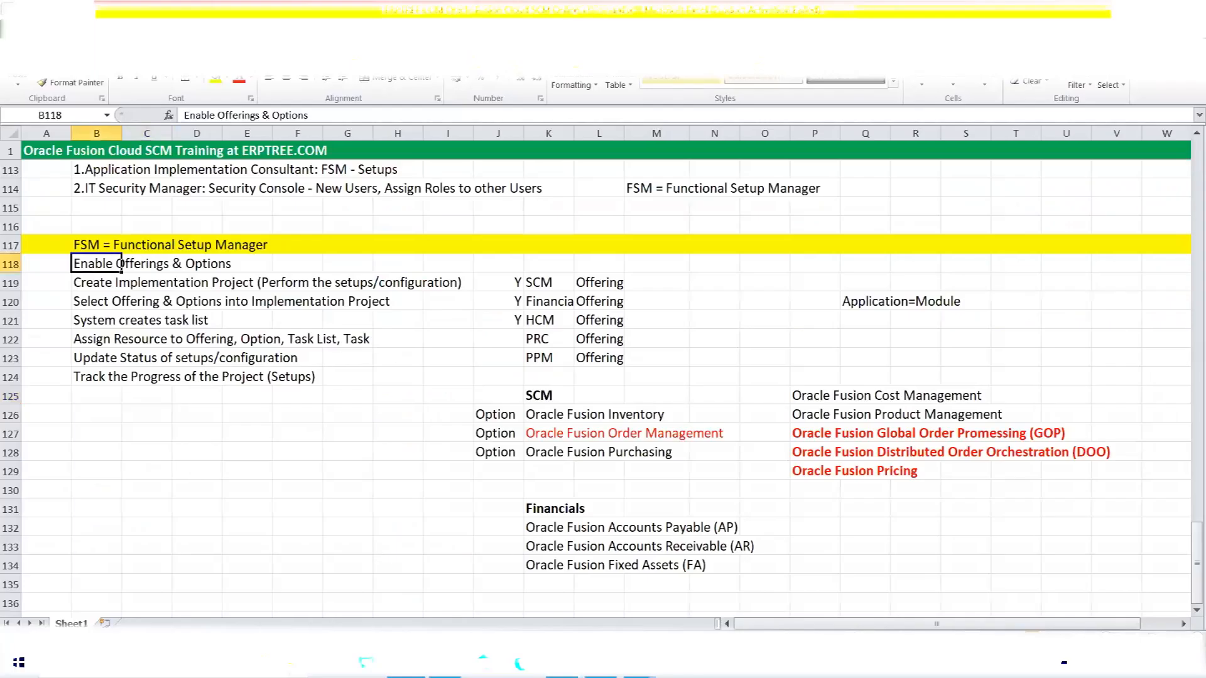
pyautogui.hotkey('alt', 'Tab')
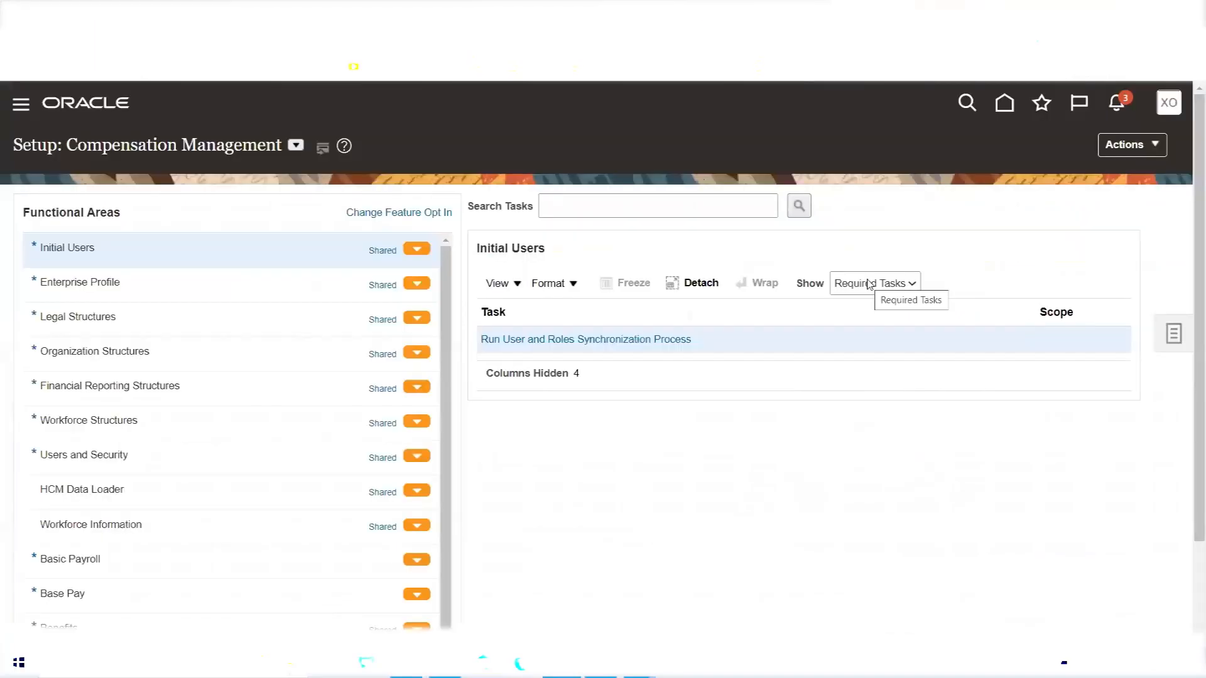
# Go from the Compensation Management setup to the Offerings page.
pyautogui.click(1155, 149)
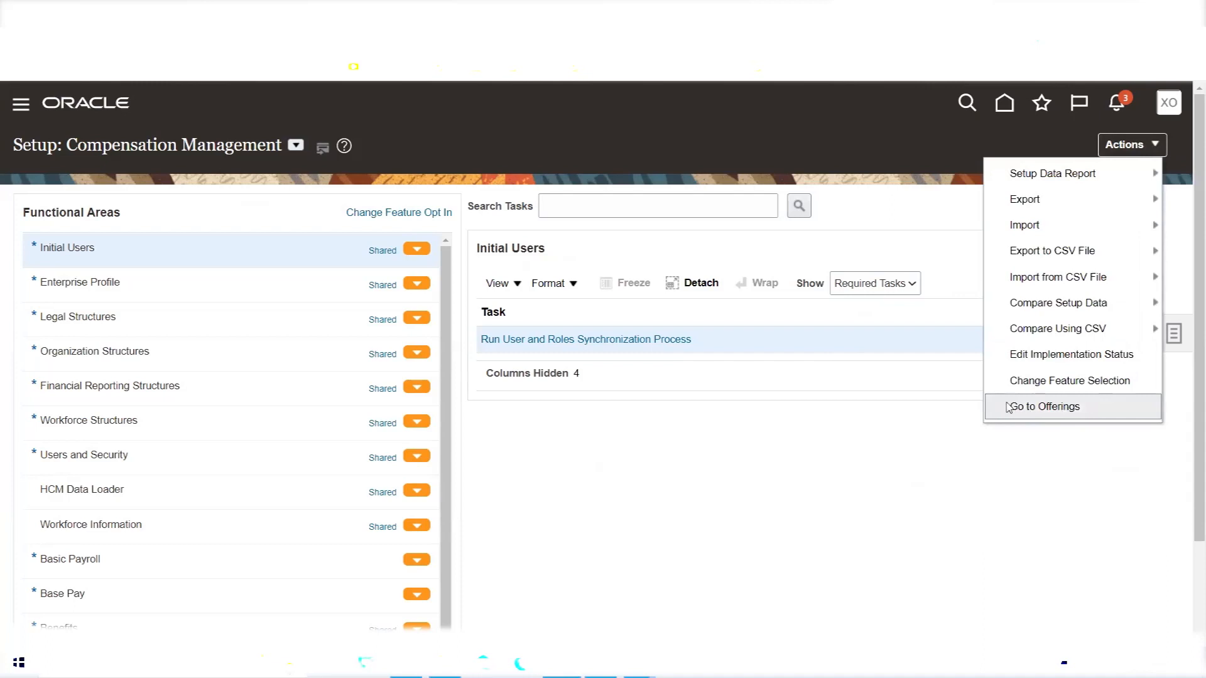
pyautogui.click(1045, 408)
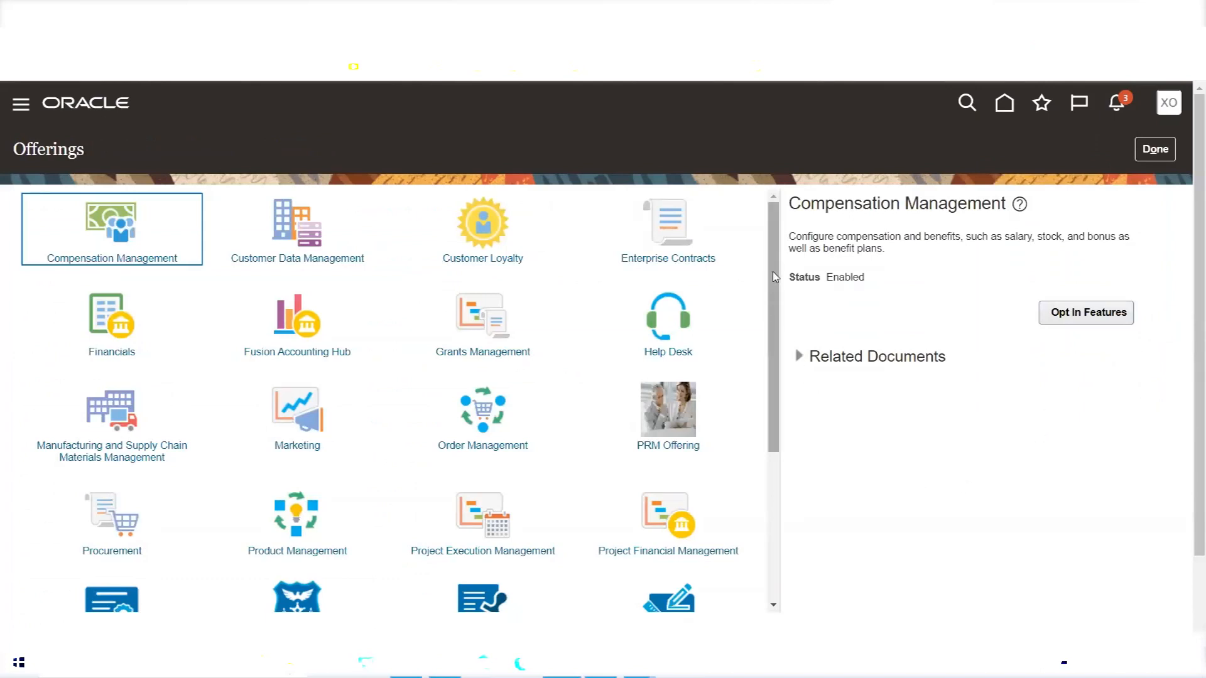
pyautogui.moveTo(775, 277)
pyautogui.mouseDown()
pyautogui.moveTo(774, 439)
pyautogui.moveTo(774, 269)
pyautogui.mouseUp()
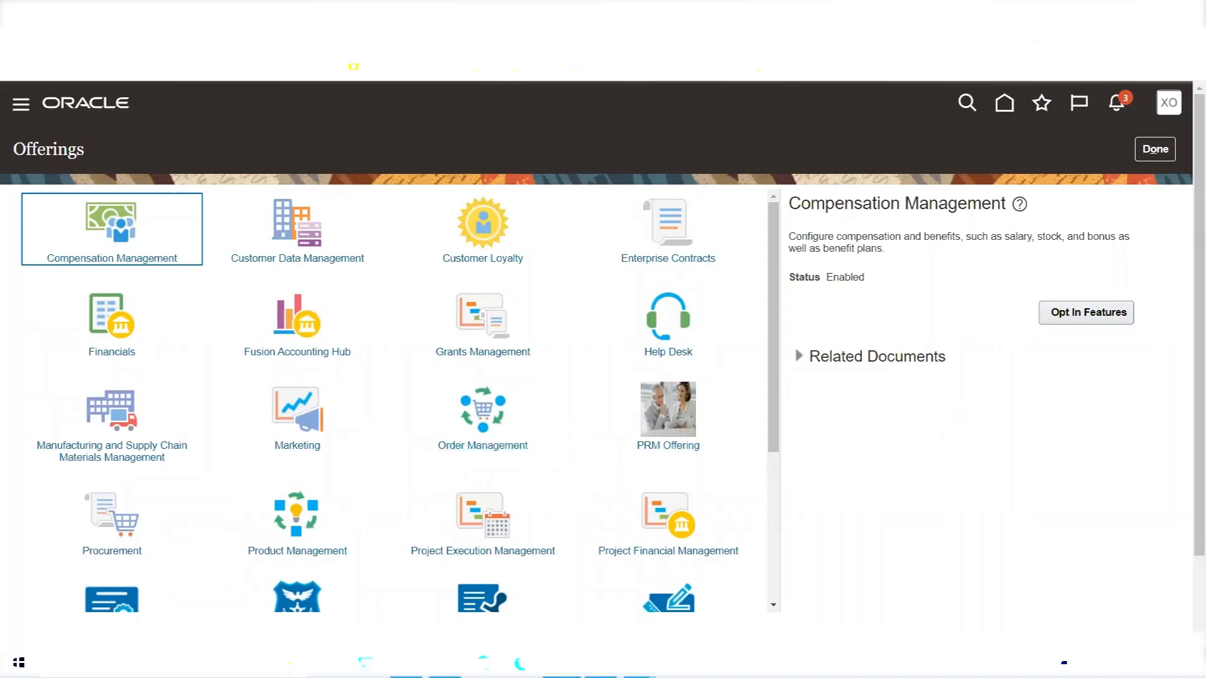
# Compare the Oracle Fusion Order Management and SCM entries in the Excel notes with the Oracle Offerings page.
pyautogui.hotkey('alt', 'Tab')
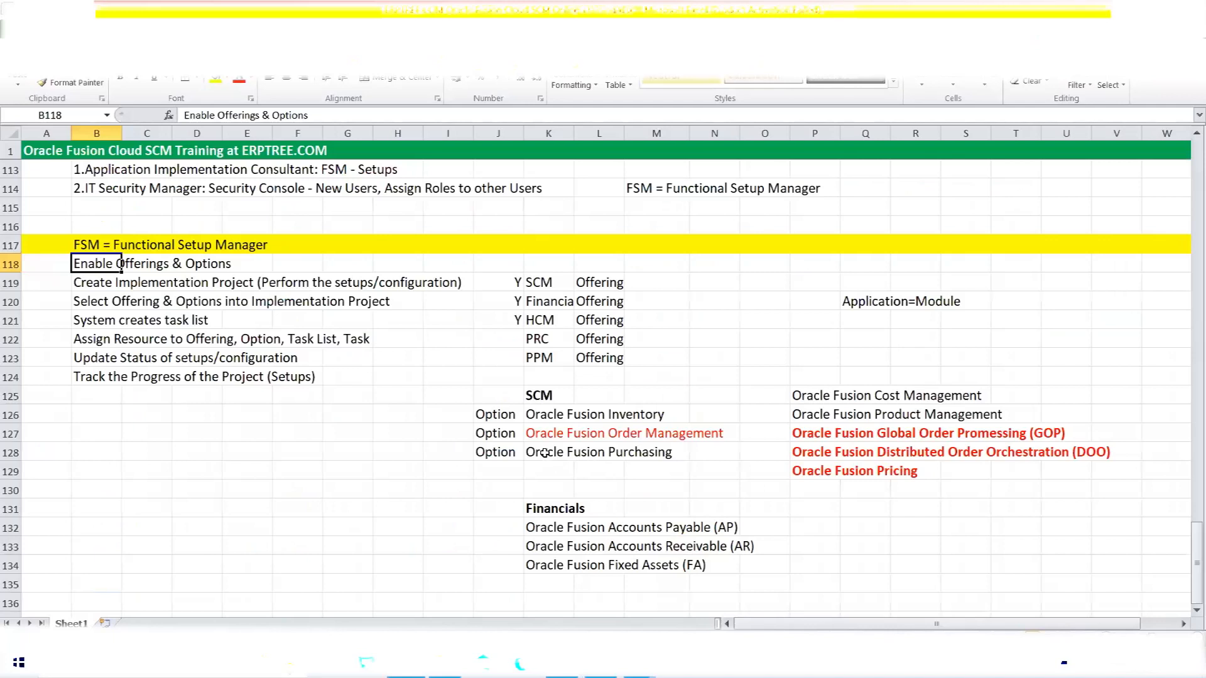
pyautogui.moveTo(531, 433); pyautogui.dragTo(707, 433)
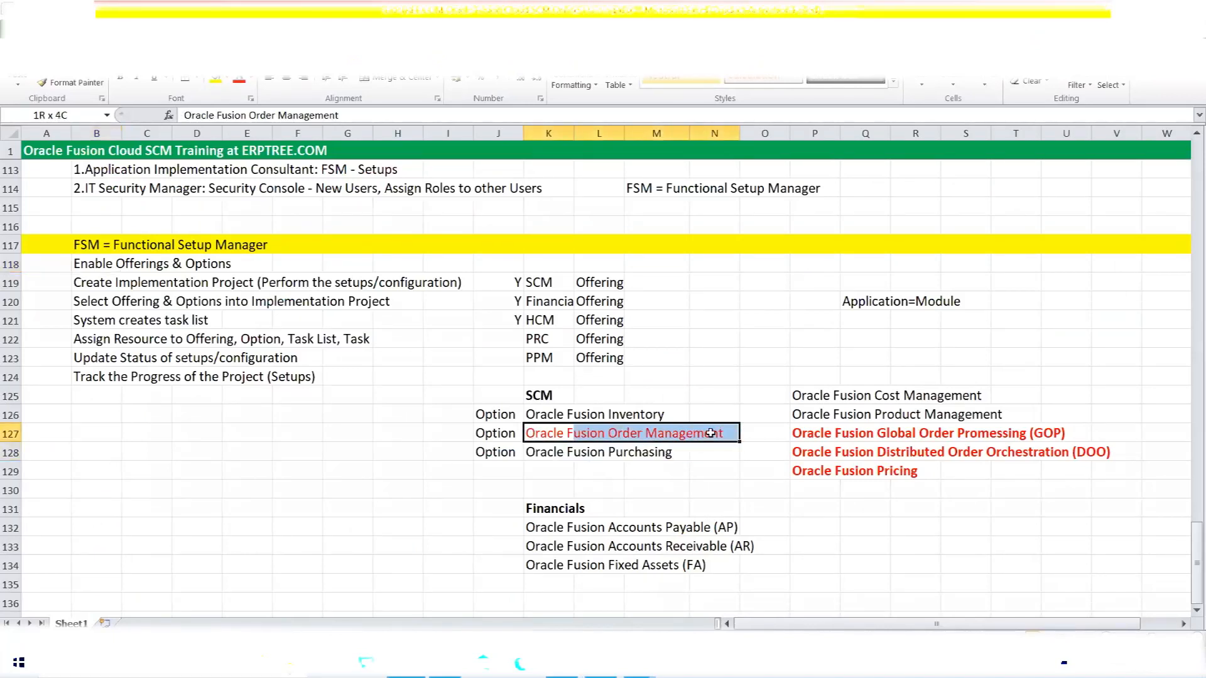
pyautogui.click(551, 396)
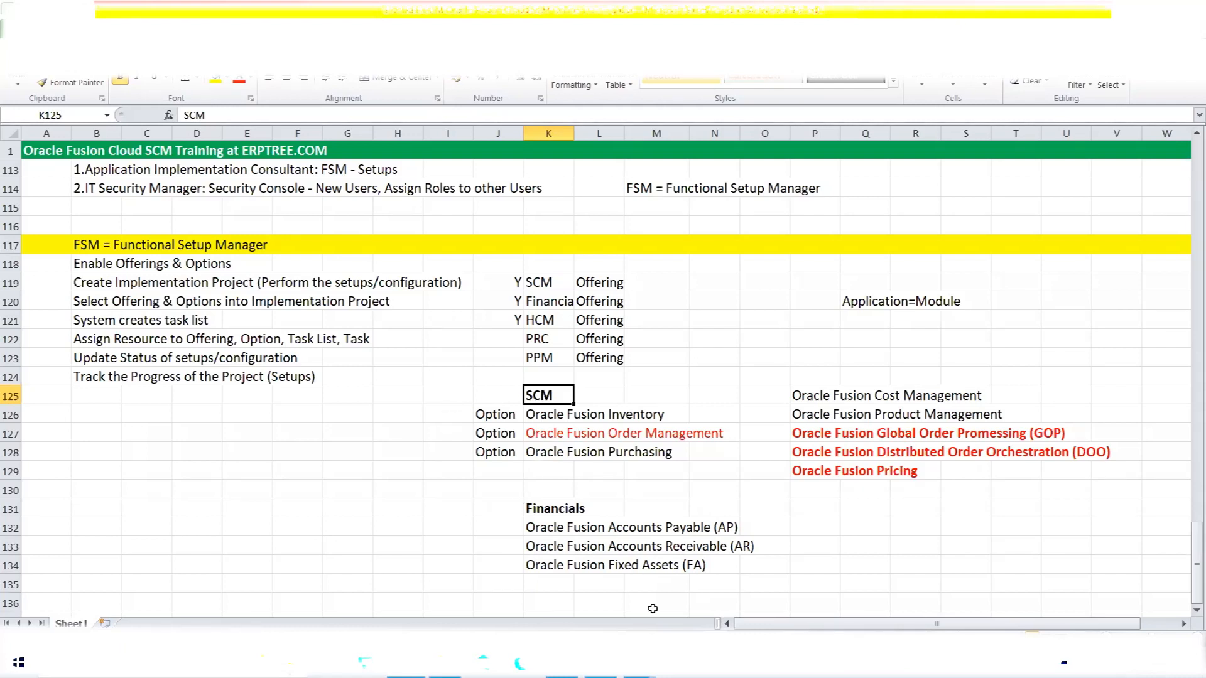
pyautogui.click(561, 663)
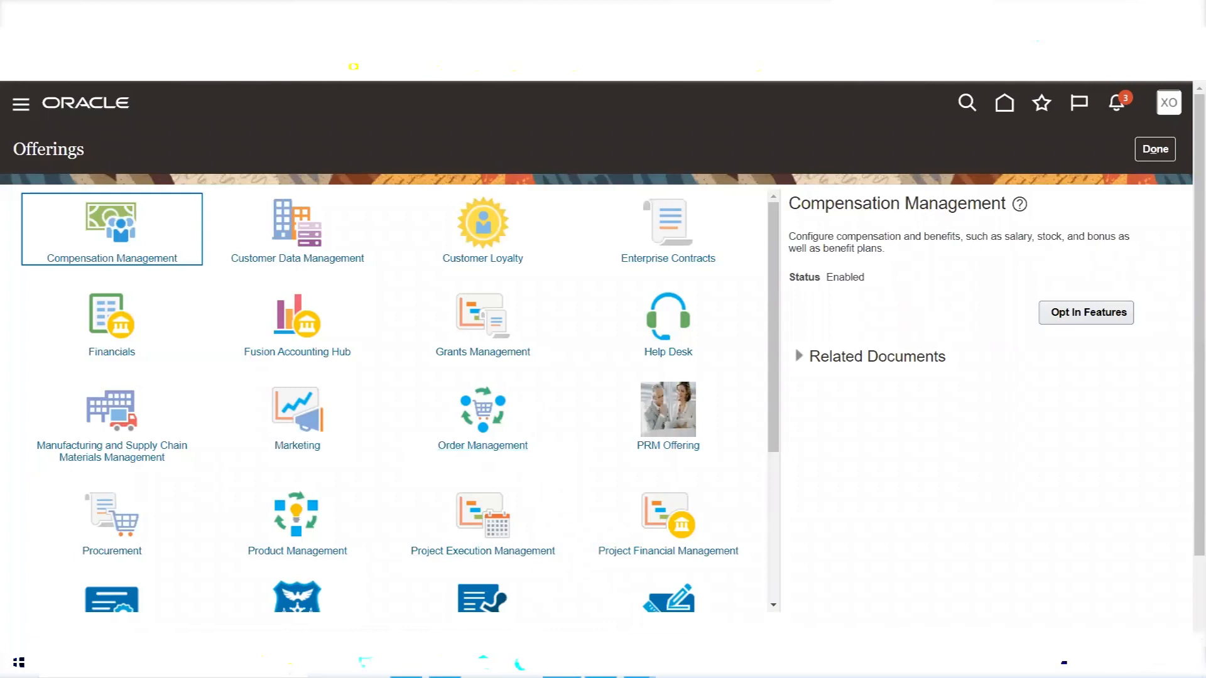
pyautogui.click(406, 664)
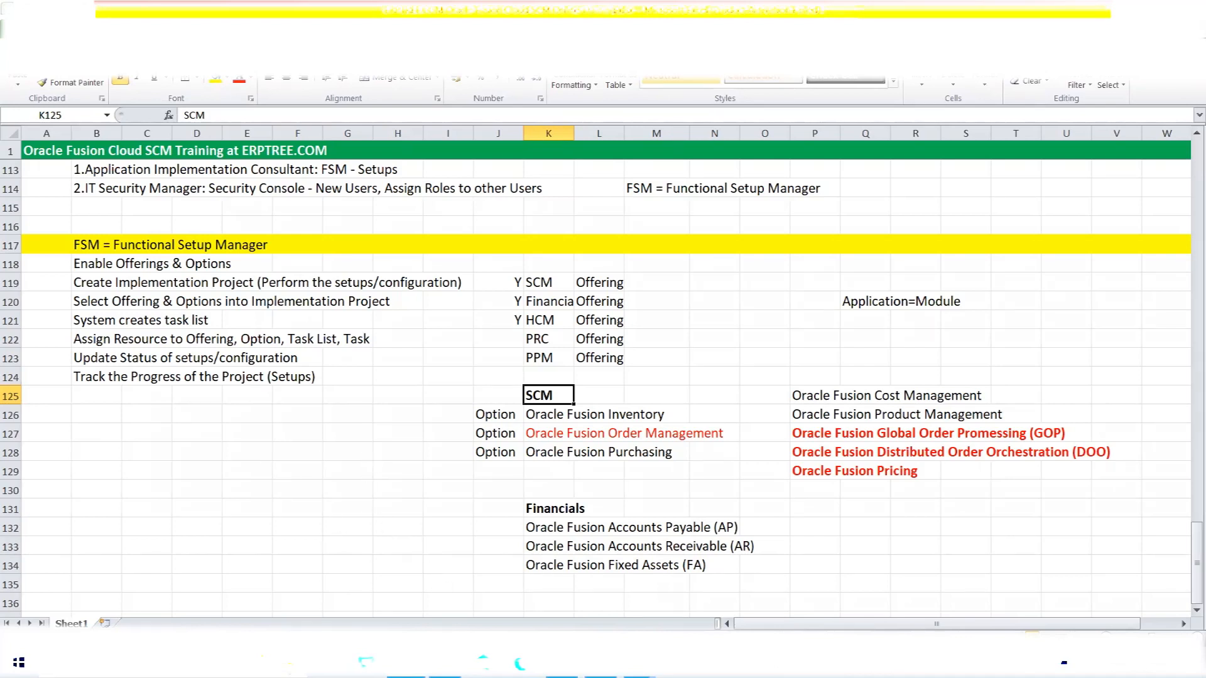
pyautogui.moveTo(562, 664)
pyautogui.click(564, 587)
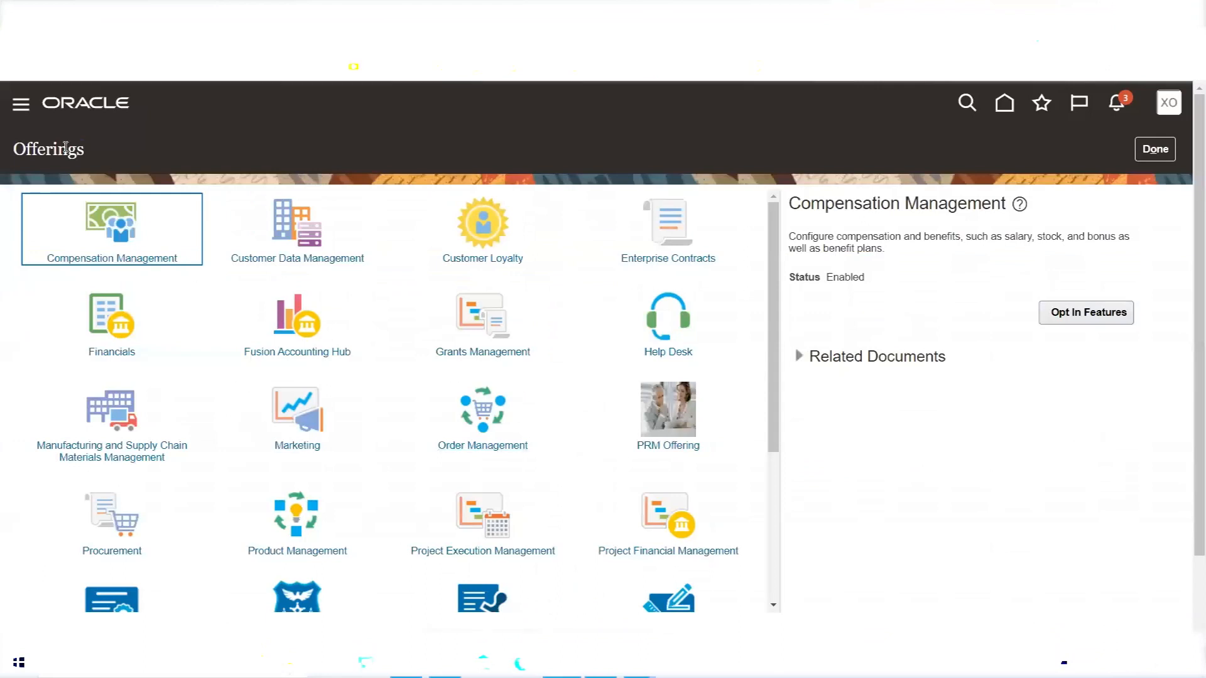
# Select the Order Management offering and read its description about creating, importing, pricing and fulfilling sales orders.
pyautogui.doubleClick(65, 148)
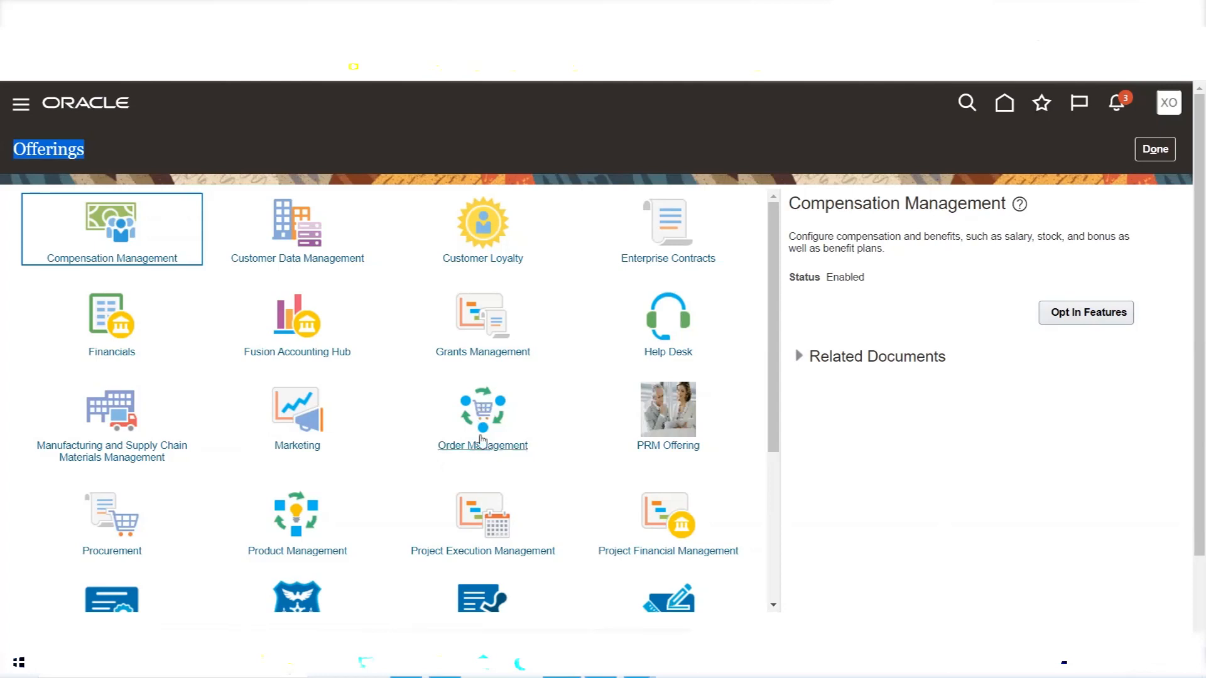
pyautogui.click(477, 409)
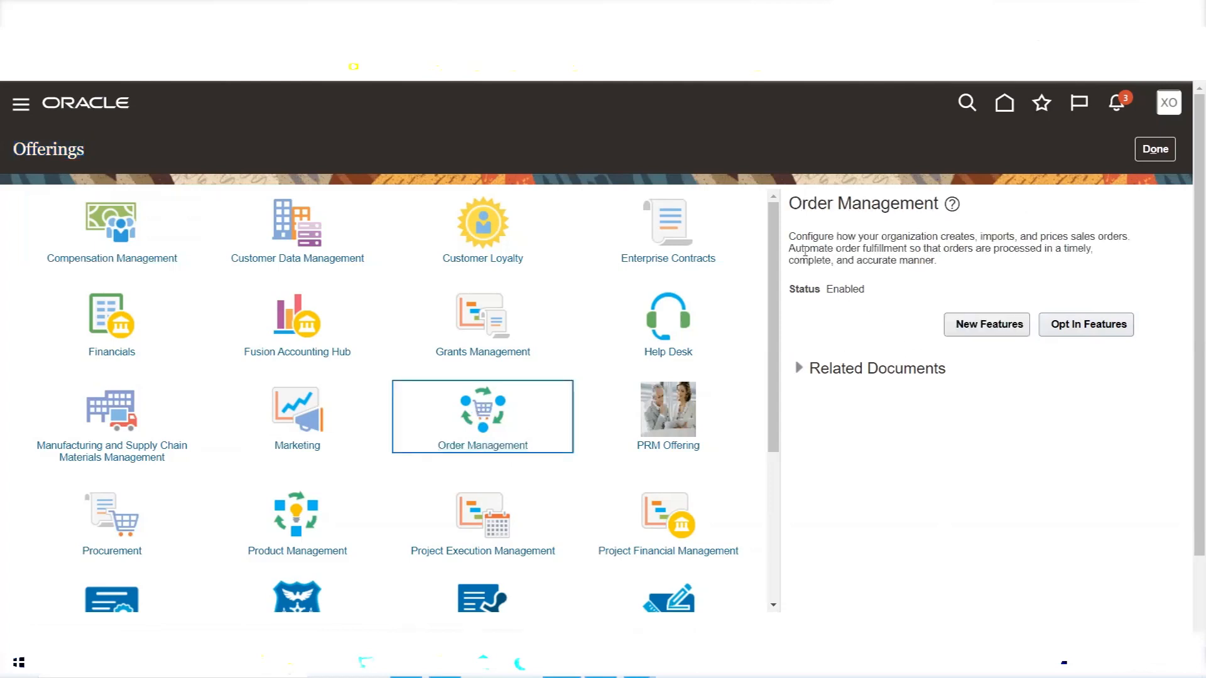
pyautogui.moveTo(794, 199); pyautogui.dragTo(942, 206)
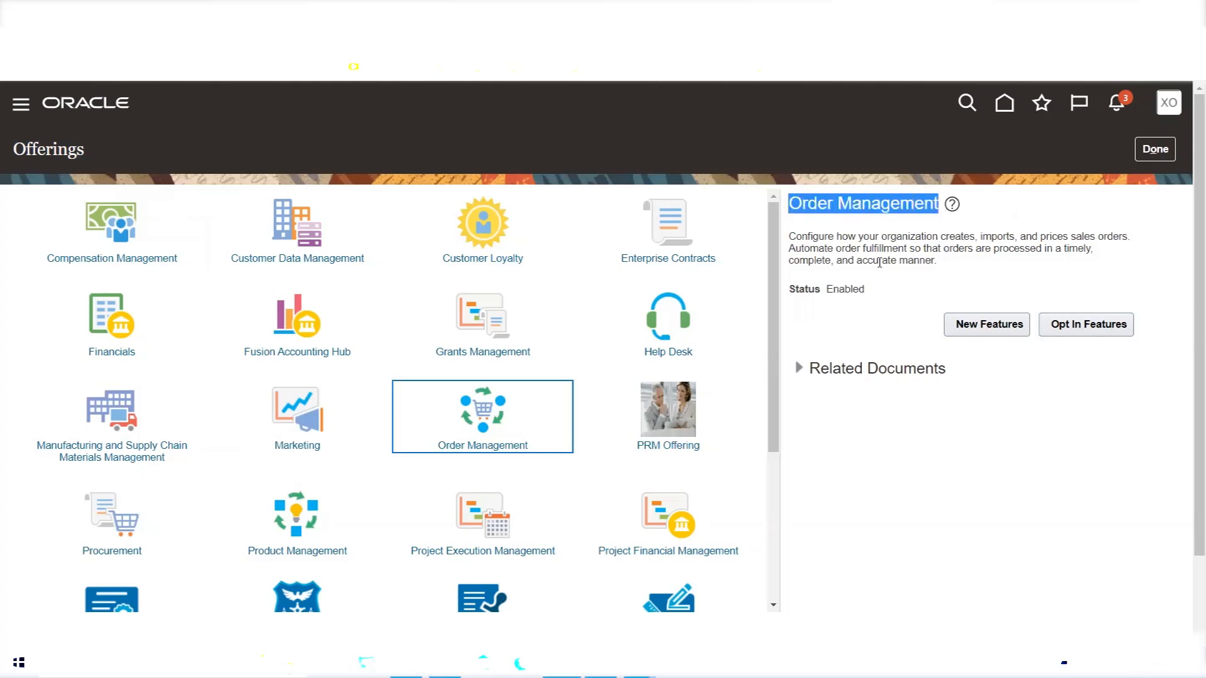
pyautogui.click(815, 239)
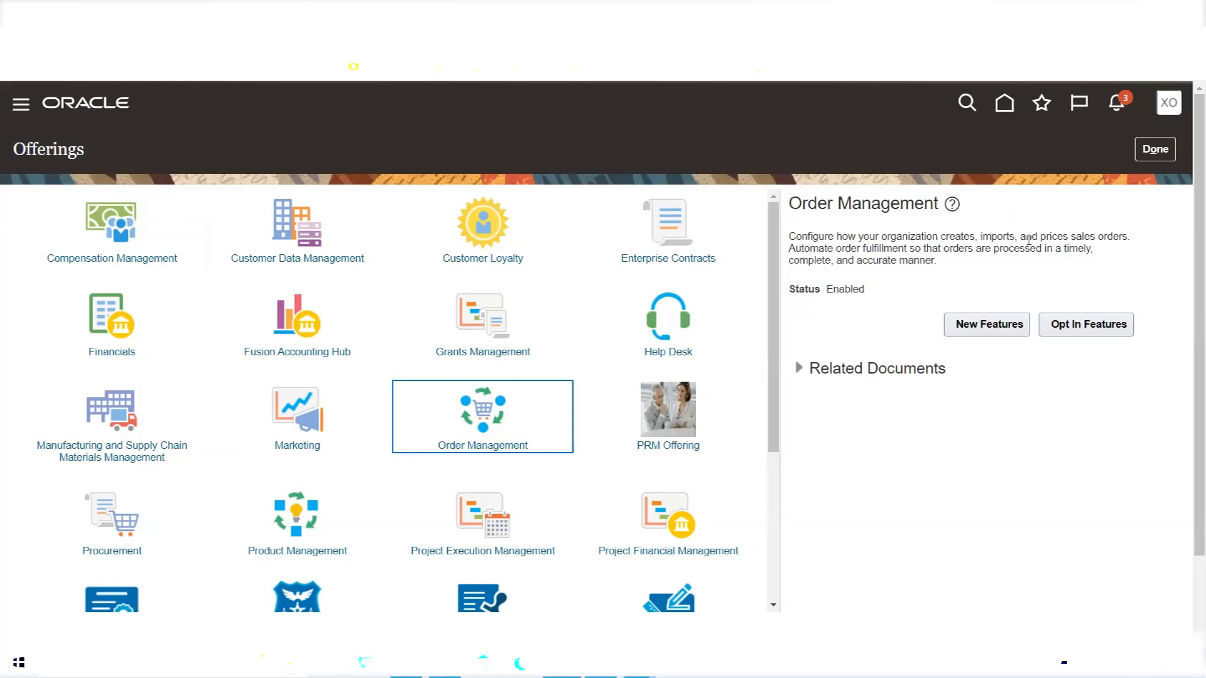
pyautogui.moveTo(1041, 236)
pyautogui.mouseDown()
pyautogui.moveTo(1081, 239)
pyautogui.moveTo(1050, 238)
pyautogui.moveTo(1063, 238)
pyautogui.mouseUp()
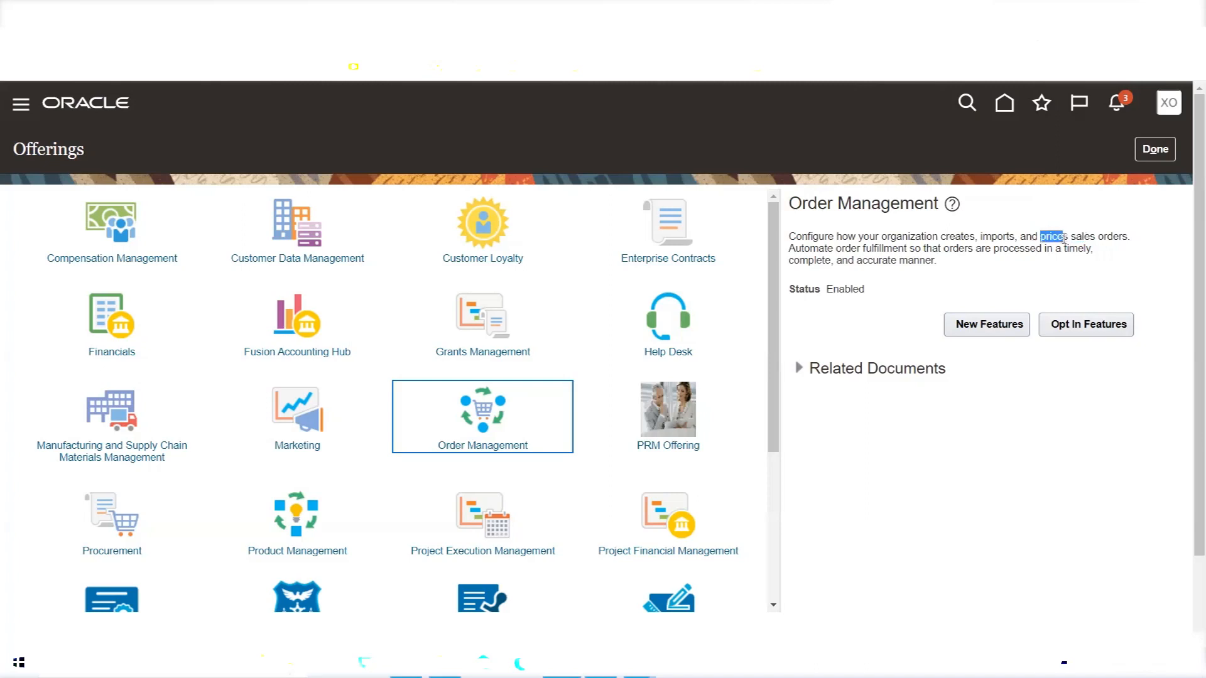
pyautogui.click(1100, 267)
pyautogui.moveTo(1073, 236); pyautogui.dragTo(1128, 237)
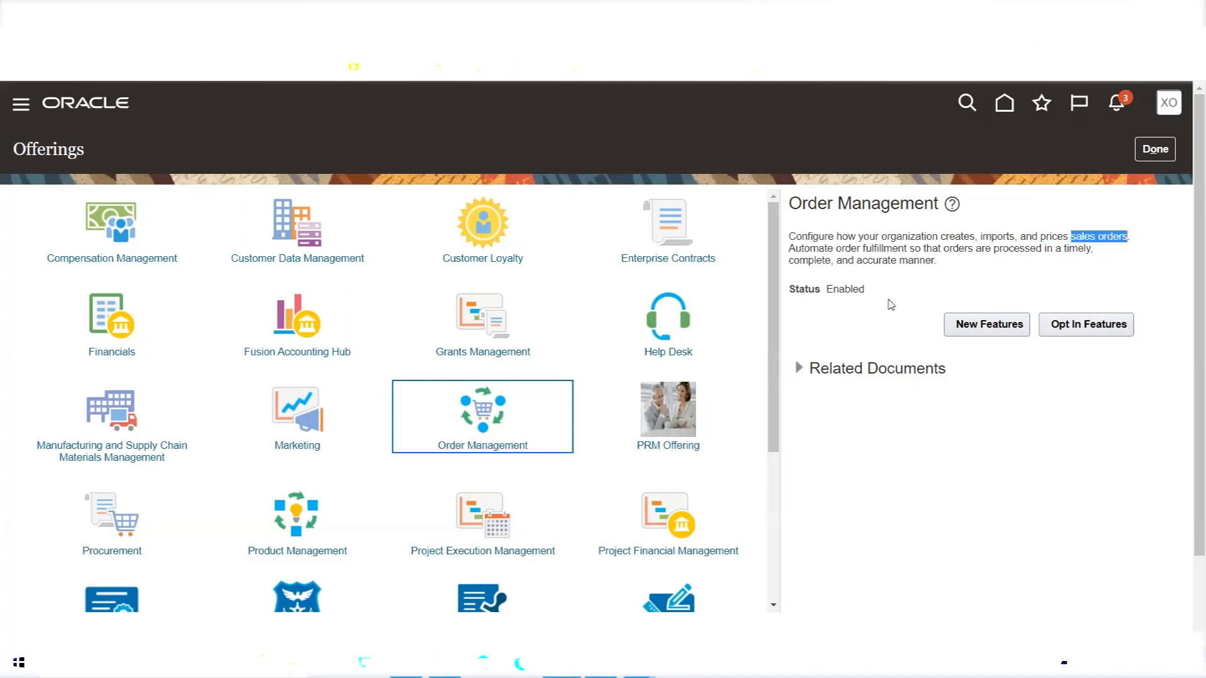
pyautogui.moveTo(790, 249); pyautogui.dragTo(1066, 247)
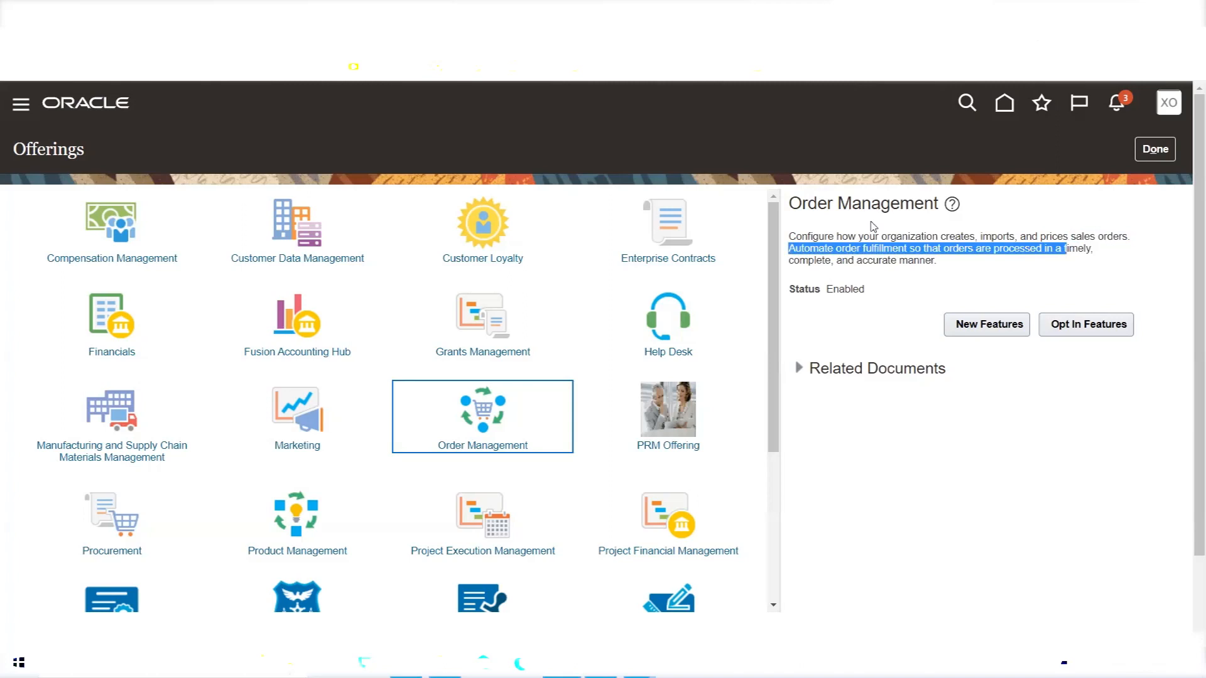
pyautogui.click(893, 253)
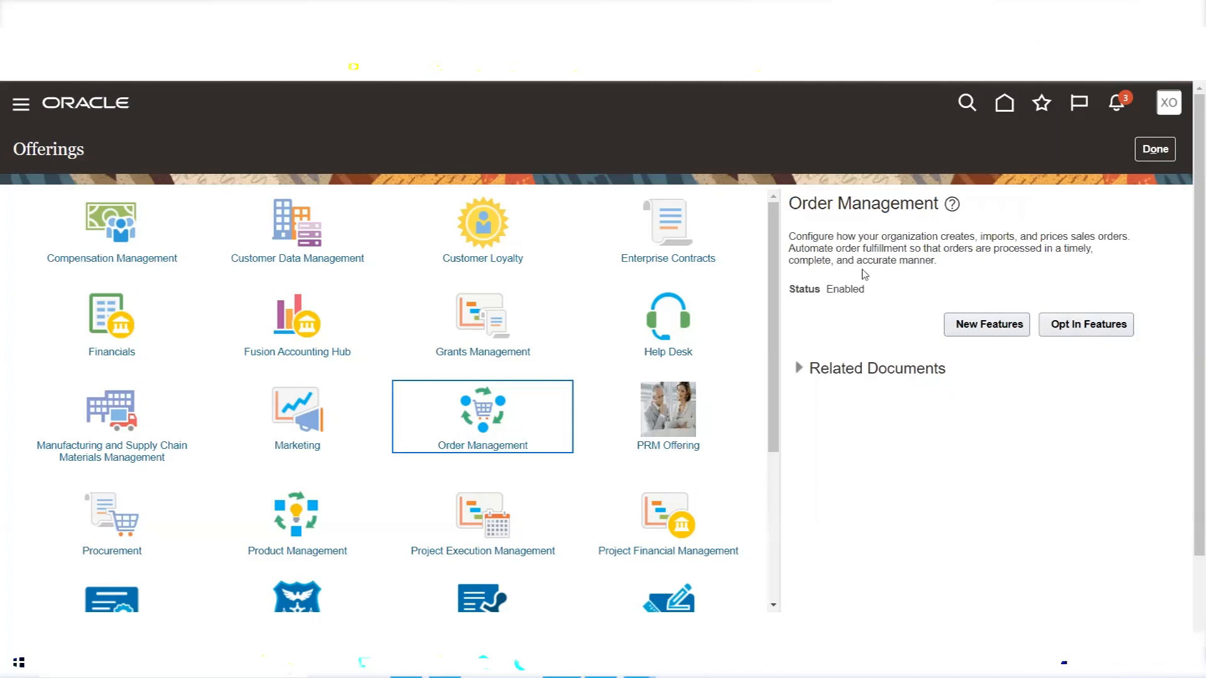
pyautogui.moveTo(937, 261); pyautogui.dragTo(792, 238)
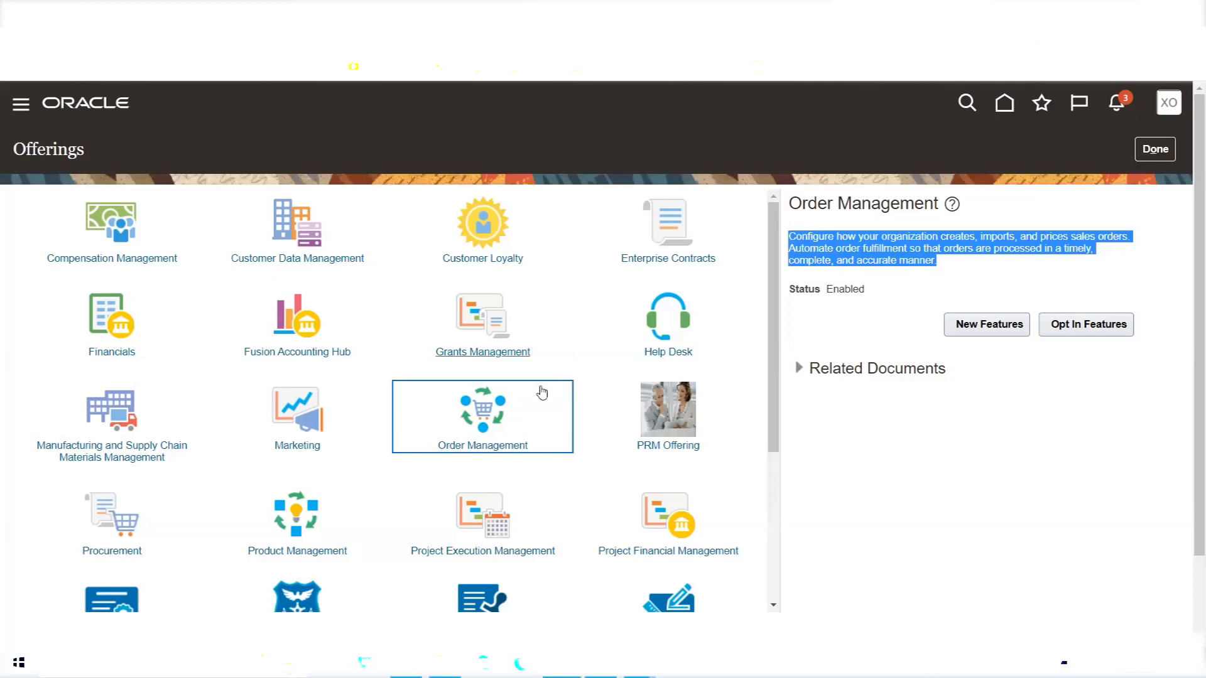
# Check the status of the Order Management offering and open its opt-in features.
pyautogui.doubleClick(848, 290)
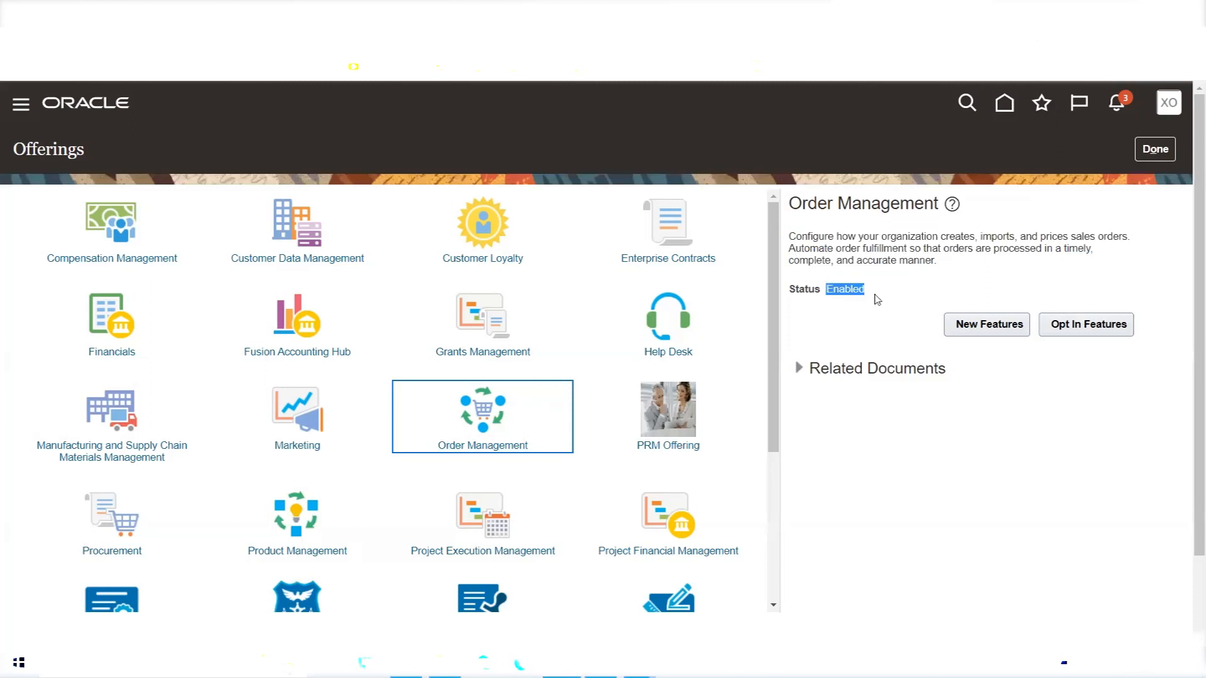
pyautogui.click(877, 300)
pyautogui.moveTo(827, 289); pyautogui.dragTo(873, 298)
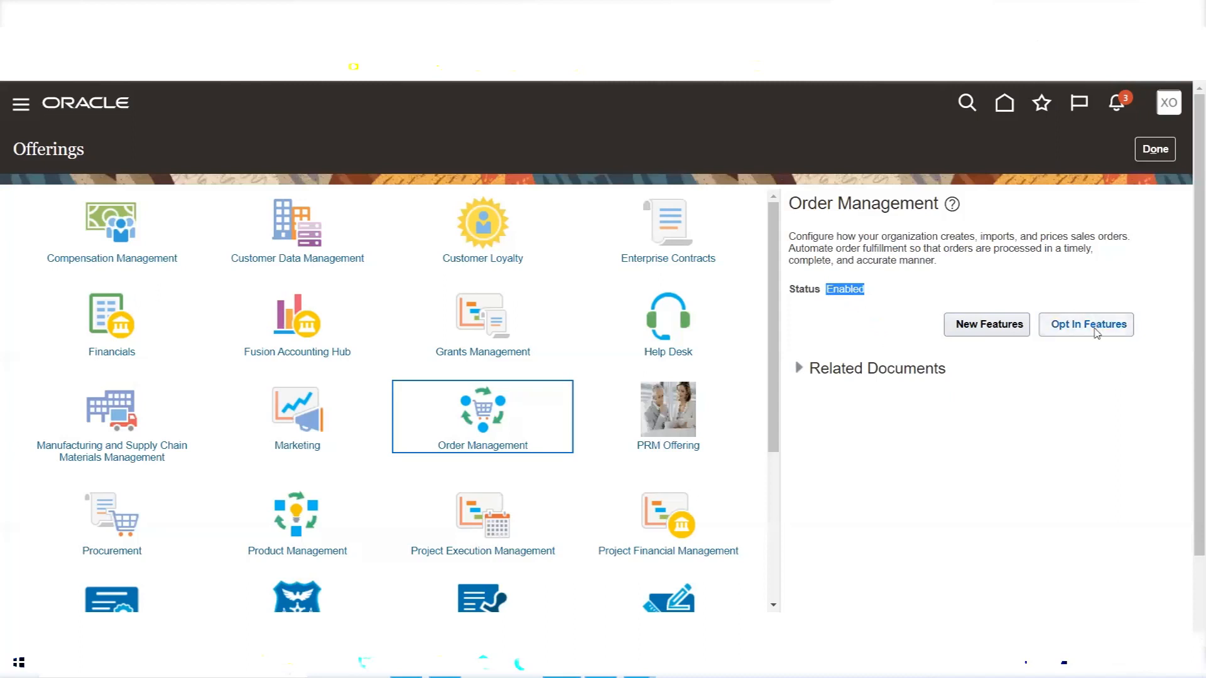
pyautogui.click(1097, 333)
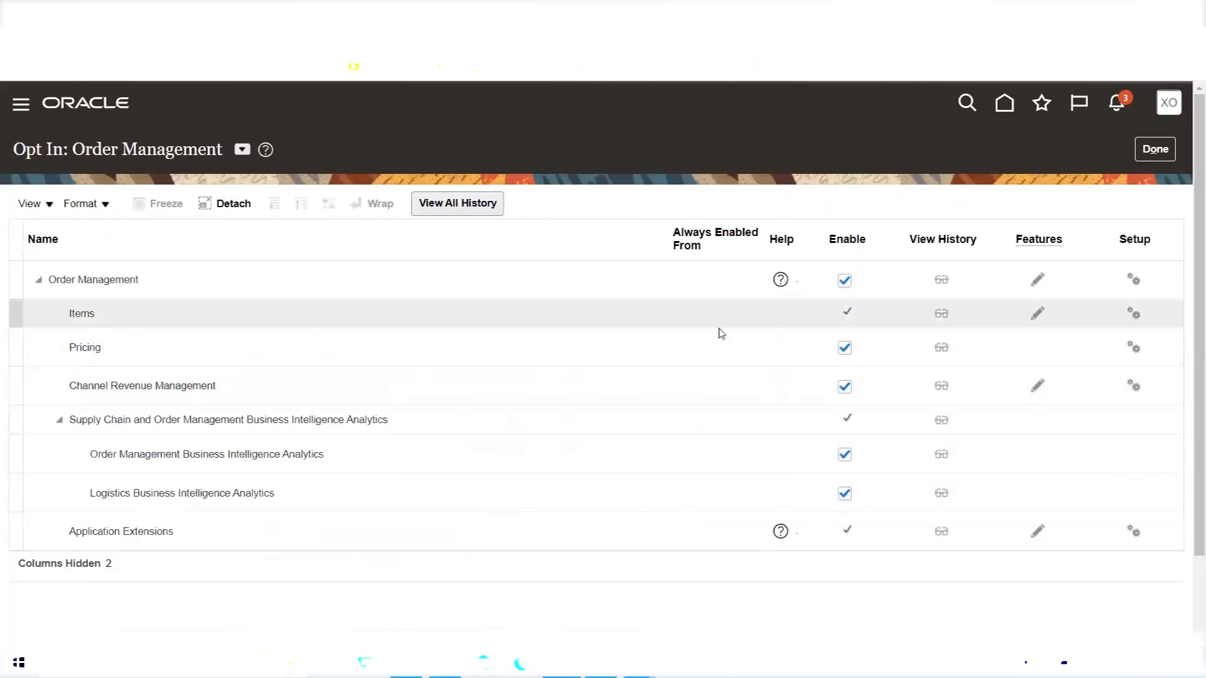
# Try to disable the Logistics and Order Management Business Intelligence Analytics functional areas of the Order Management offering.
pyautogui.click(845, 494)
pyautogui.click(845, 455)
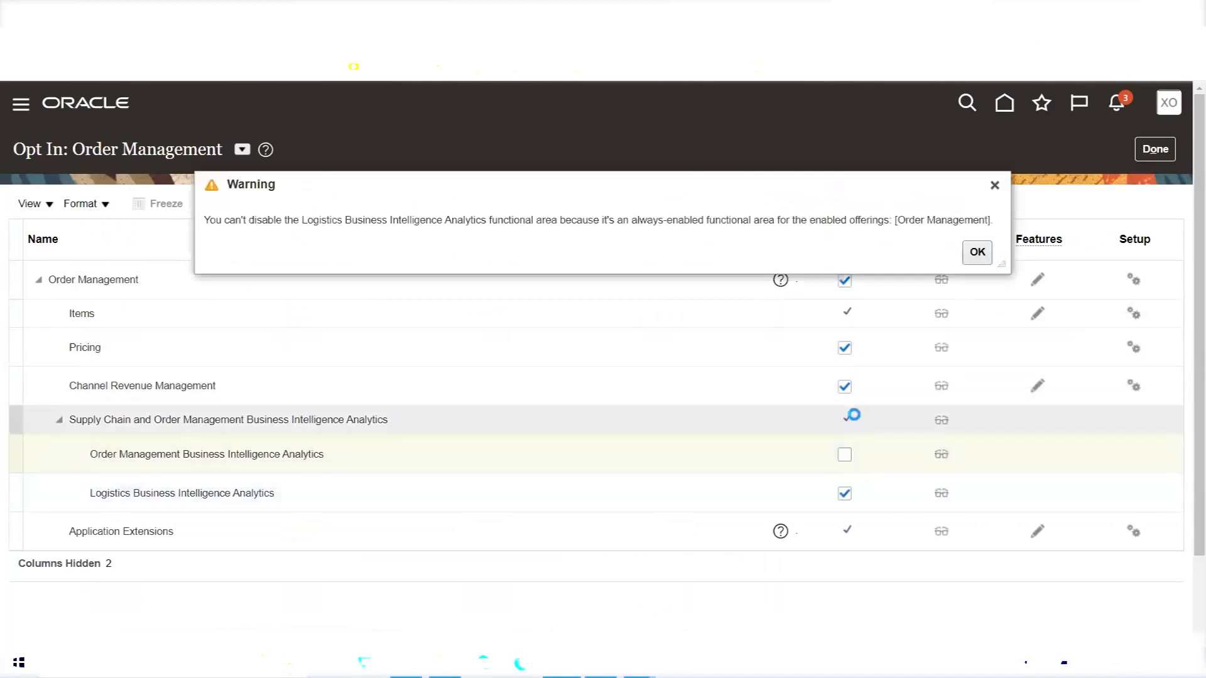
pyautogui.click(971, 252)
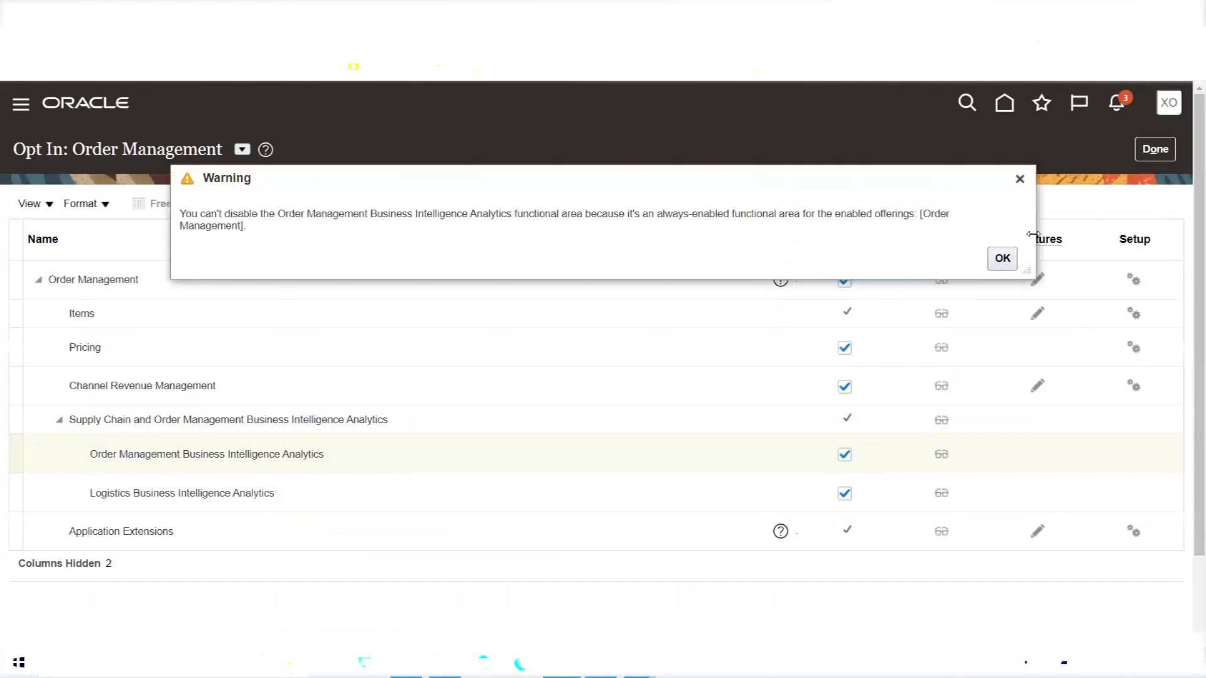
pyautogui.click(1002, 258)
# Clear the enablement of both Business Intelligence Analytics areas, Channel Revenue Management, Pricing and the Order Management offering itself, and finish the opt-in.
pyautogui.click(845, 494)
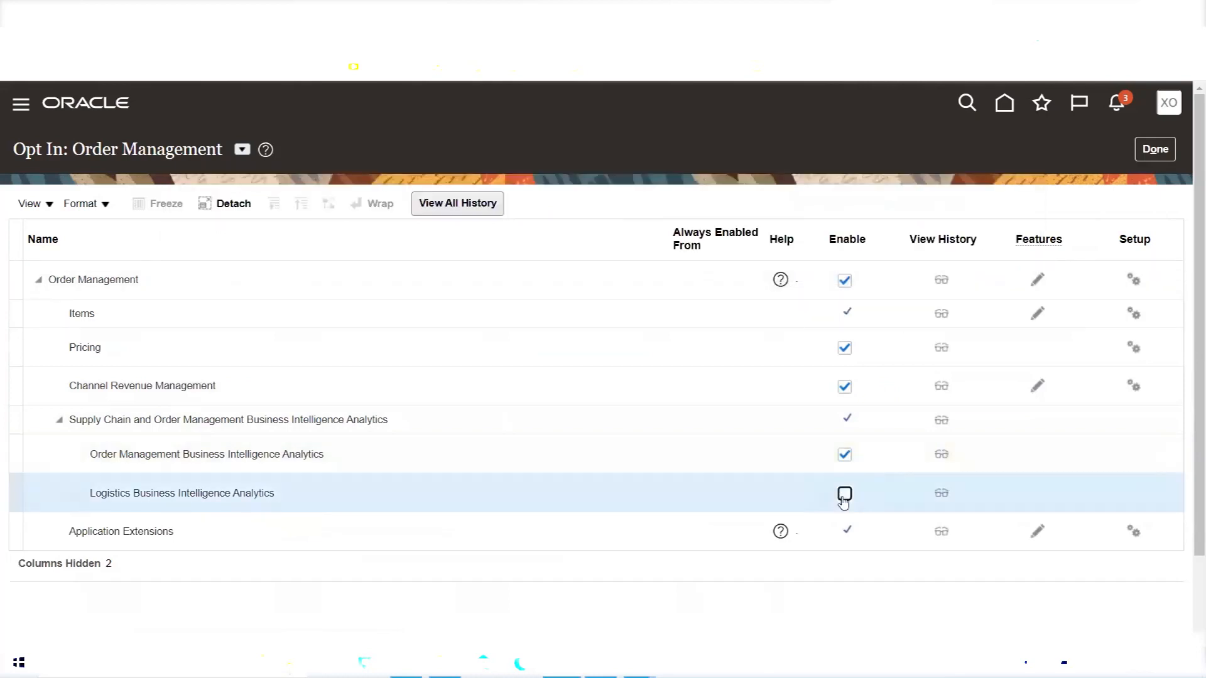
pyautogui.click(844, 455)
pyautogui.click(845, 387)
pyautogui.click(844, 348)
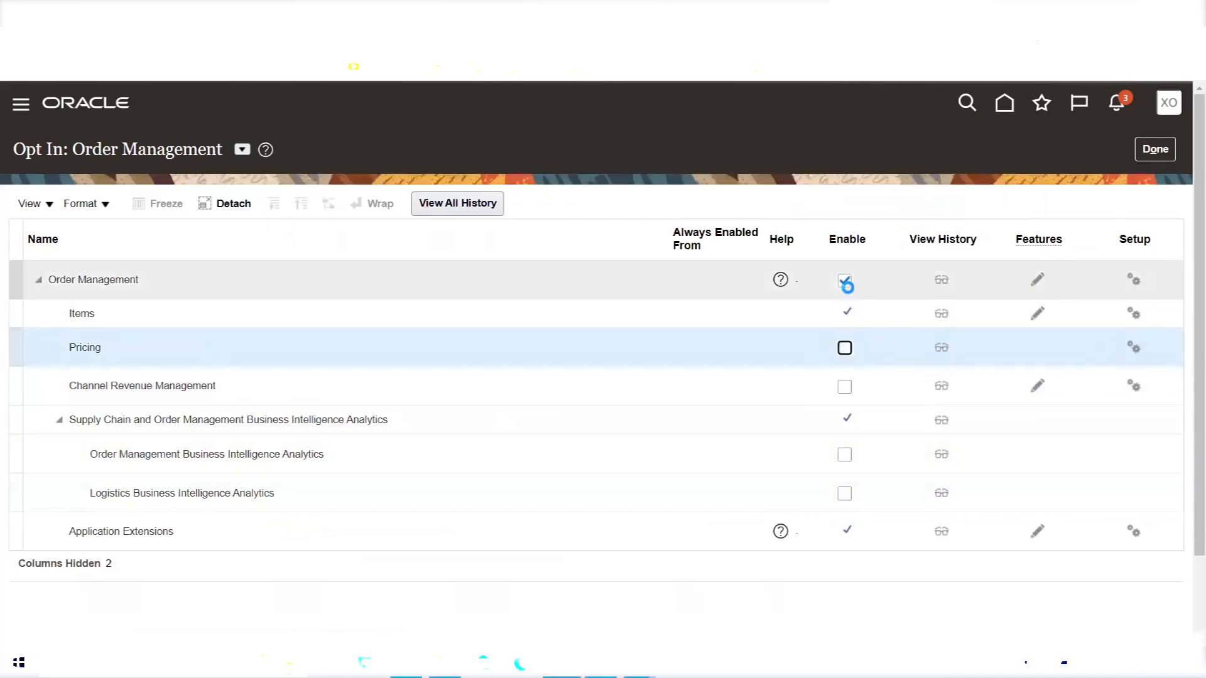
pyautogui.click(845, 281)
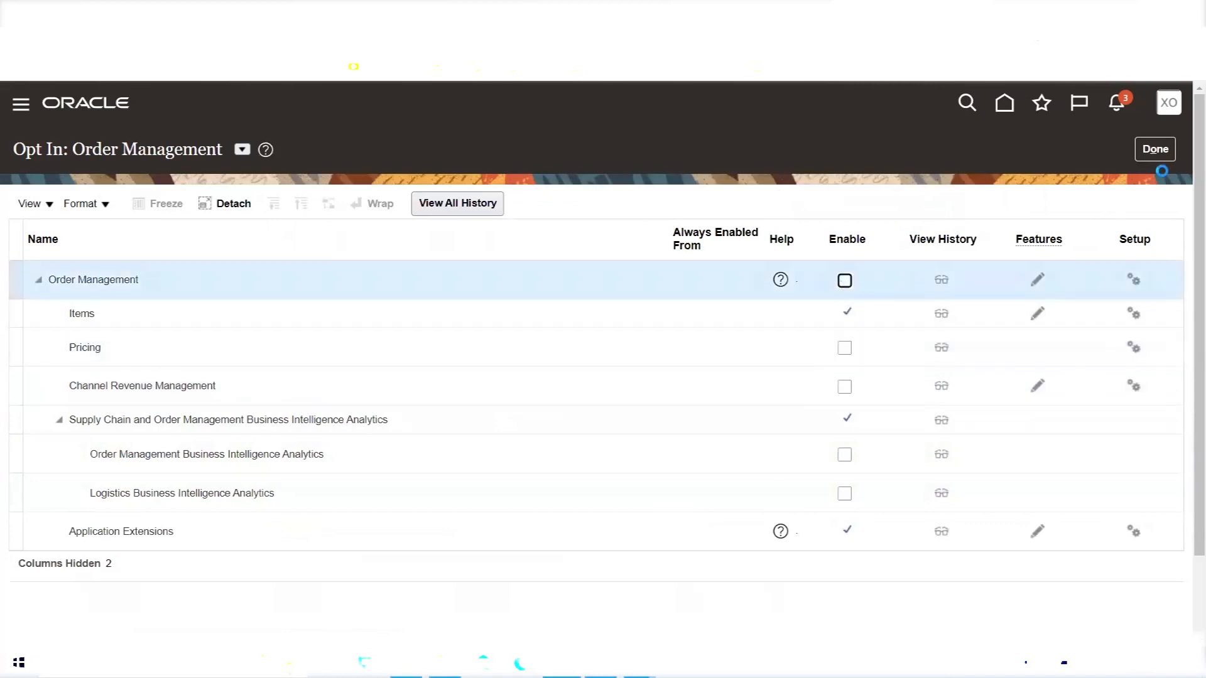
pyautogui.click(1154, 151)
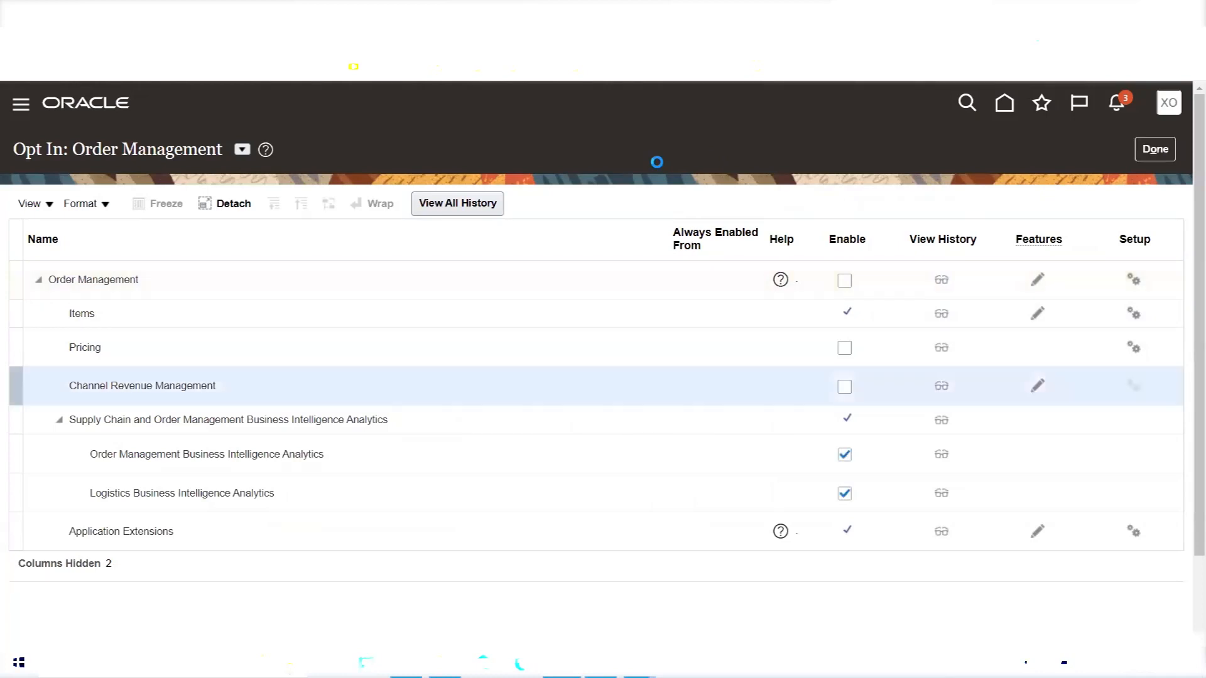
# Clear both Business Intelligence Analytics areas, return to the Offerings page and reopen the Order Management opt-in features.
pyautogui.click(845, 455)
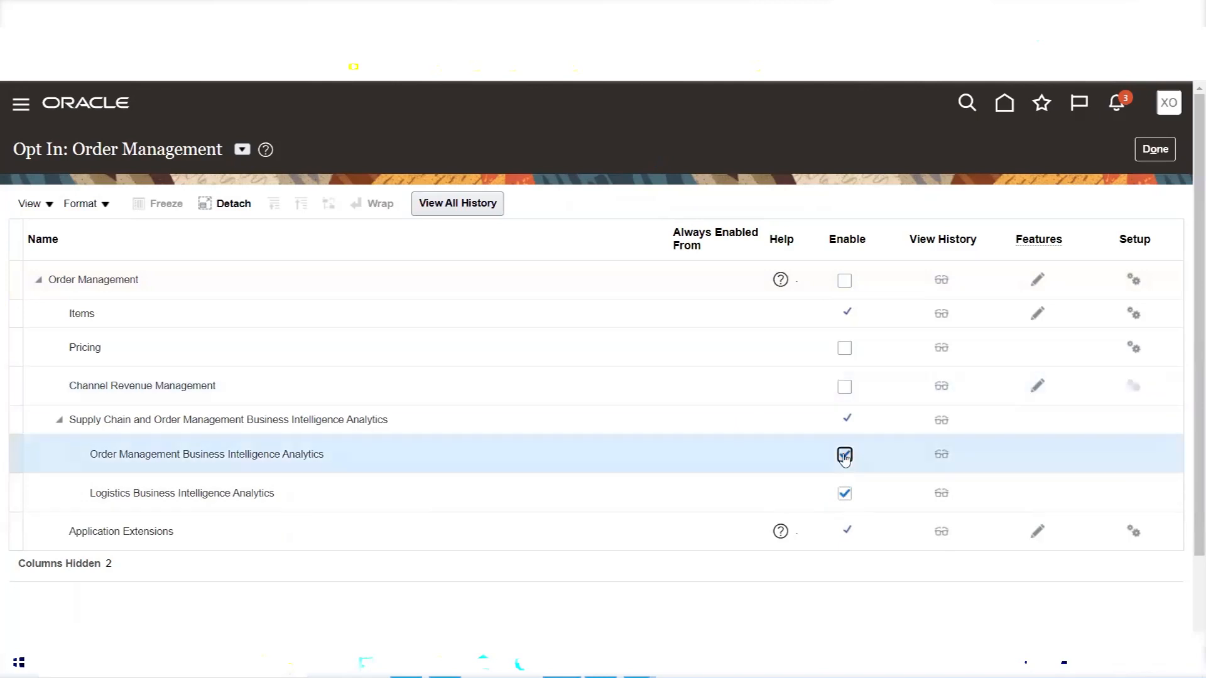
pyautogui.click(844, 495)
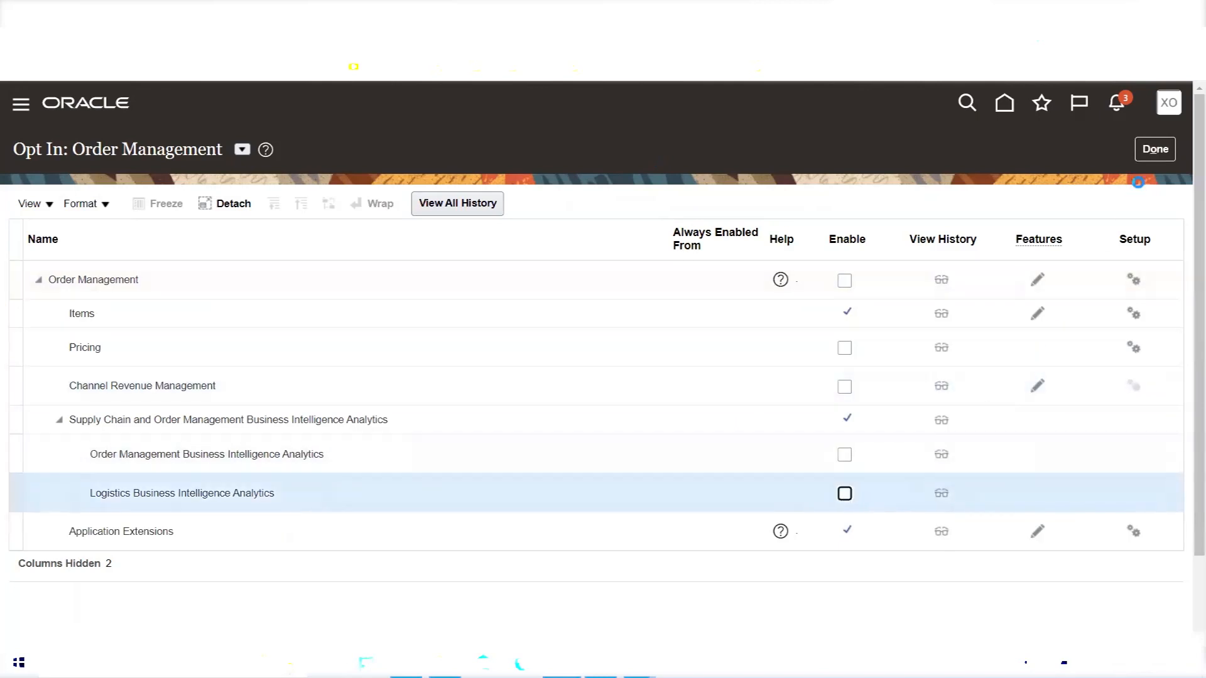
pyautogui.click(1150, 155)
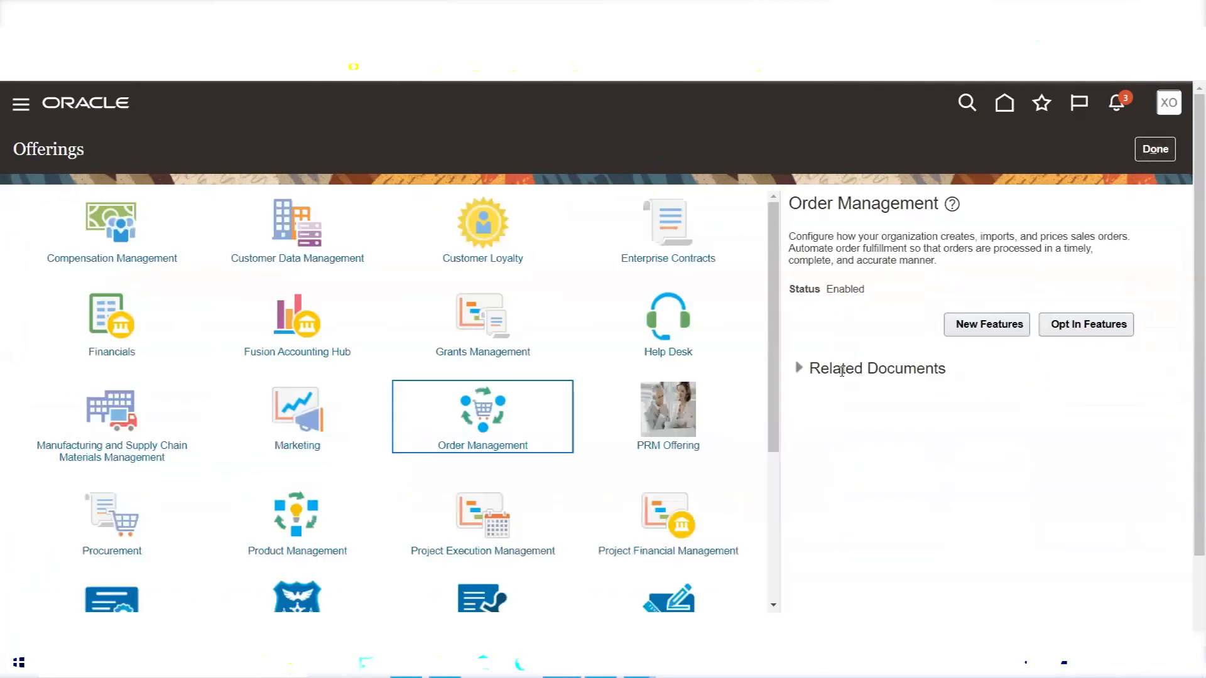
pyautogui.click(1087, 324)
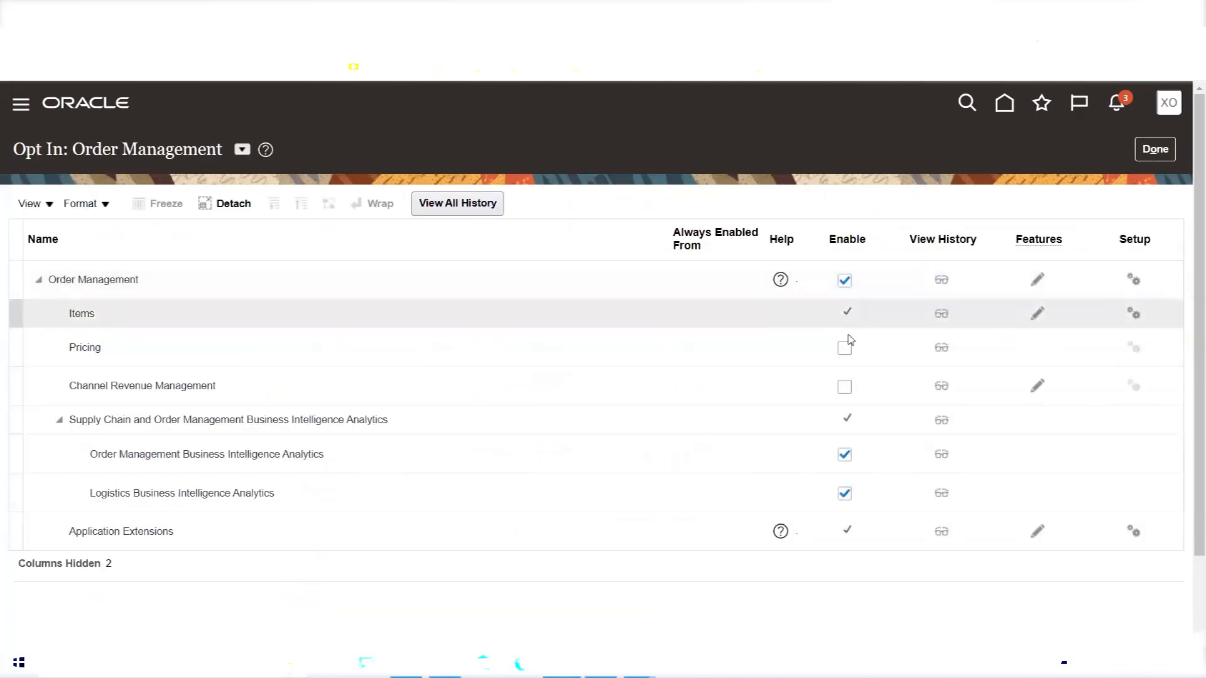
# Try to opt out of the Order Management offering, and clear both of its Business Intelligence Analytics functional areas.
pyautogui.click(844, 281)
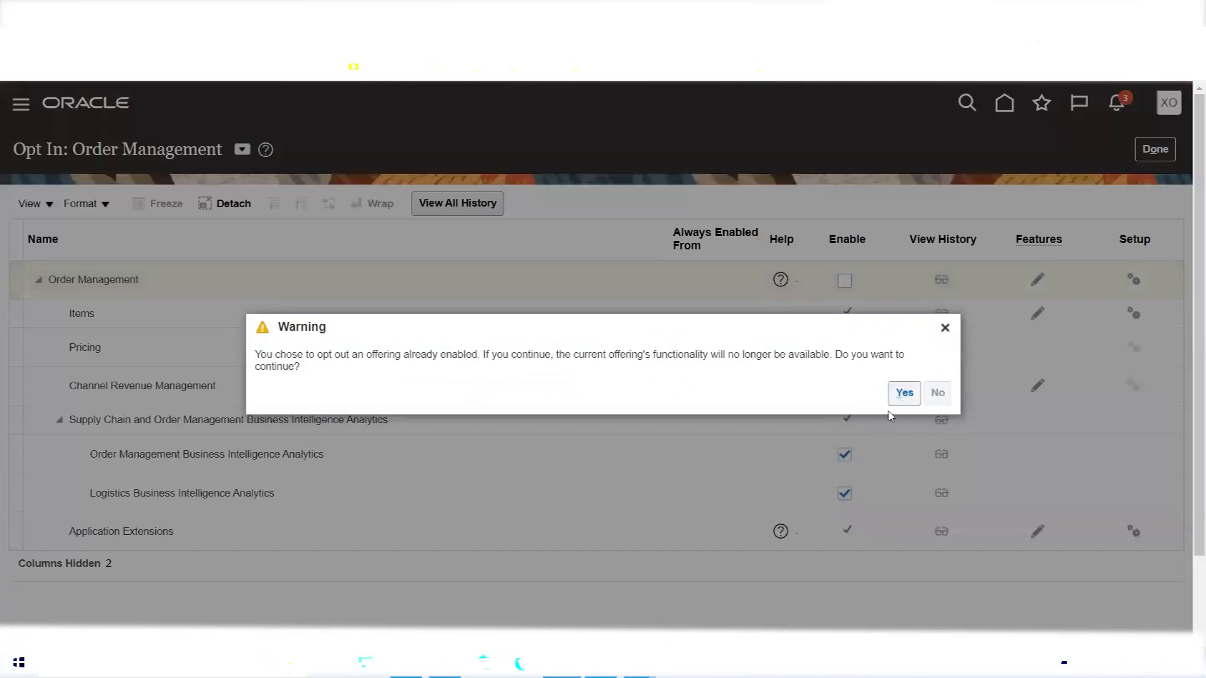
pyautogui.click(903, 393)
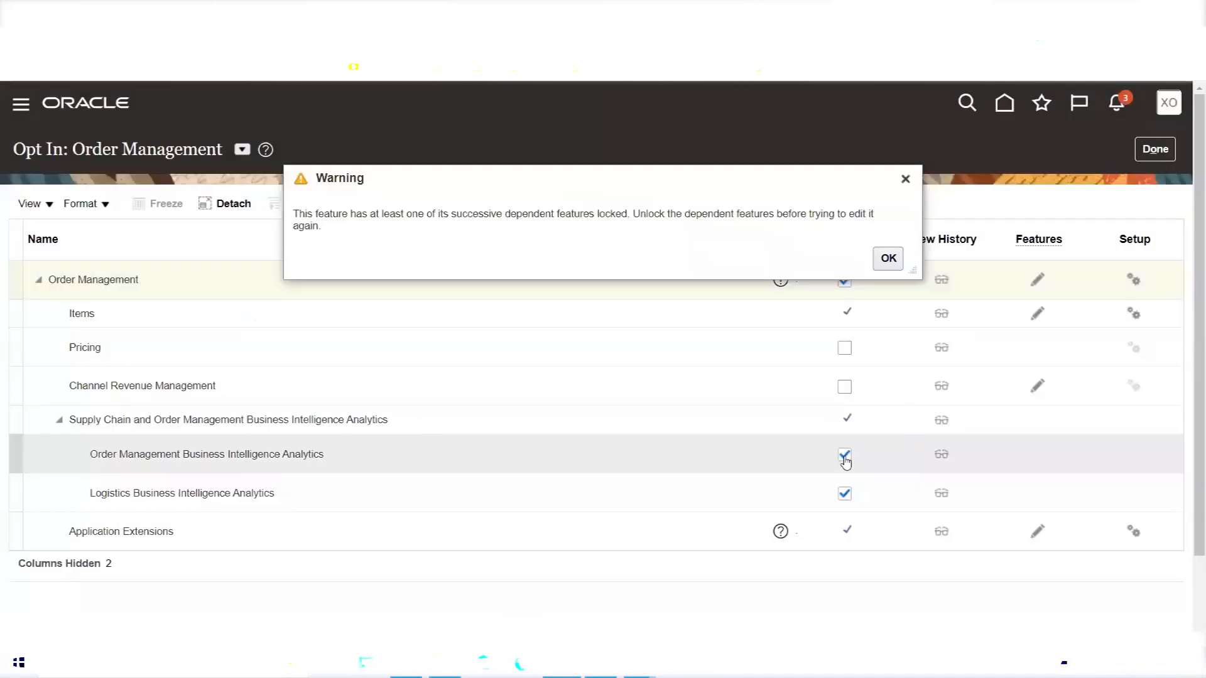
pyautogui.click(846, 456)
pyautogui.click(844, 495)
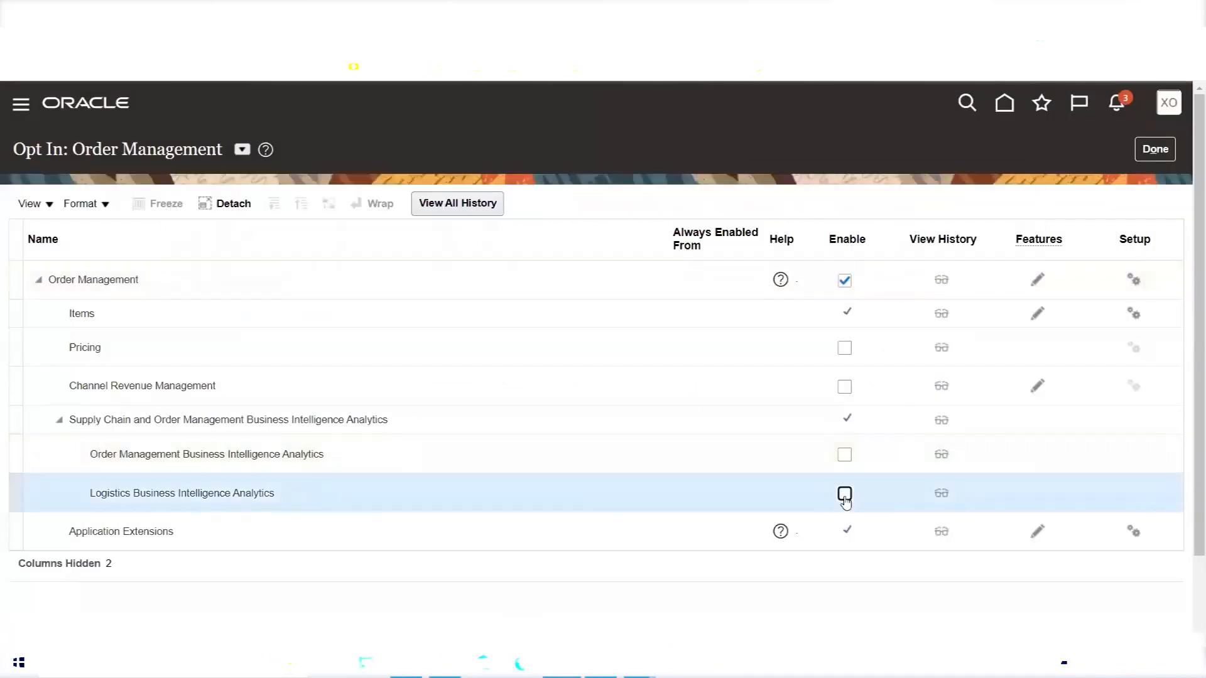
# Try repeatedly to opt out of the Order Management offering, agreeing each time to lose the offering's functionality.
pyautogui.click(845, 282)
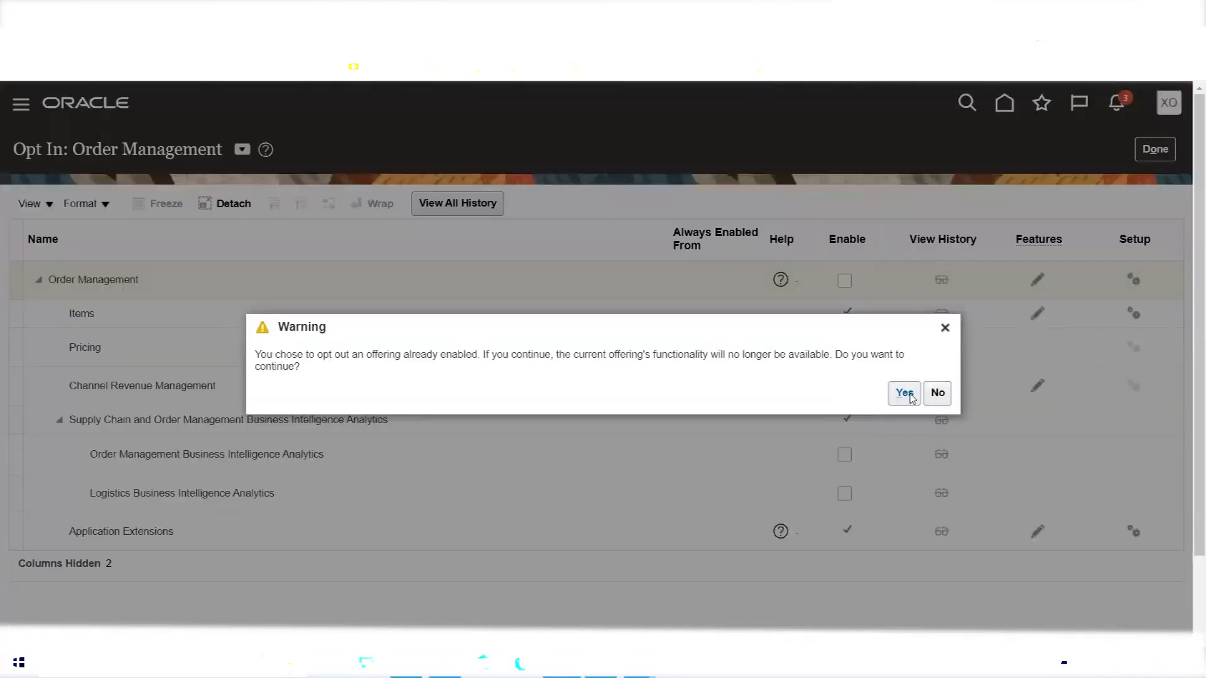
pyautogui.click(904, 393)
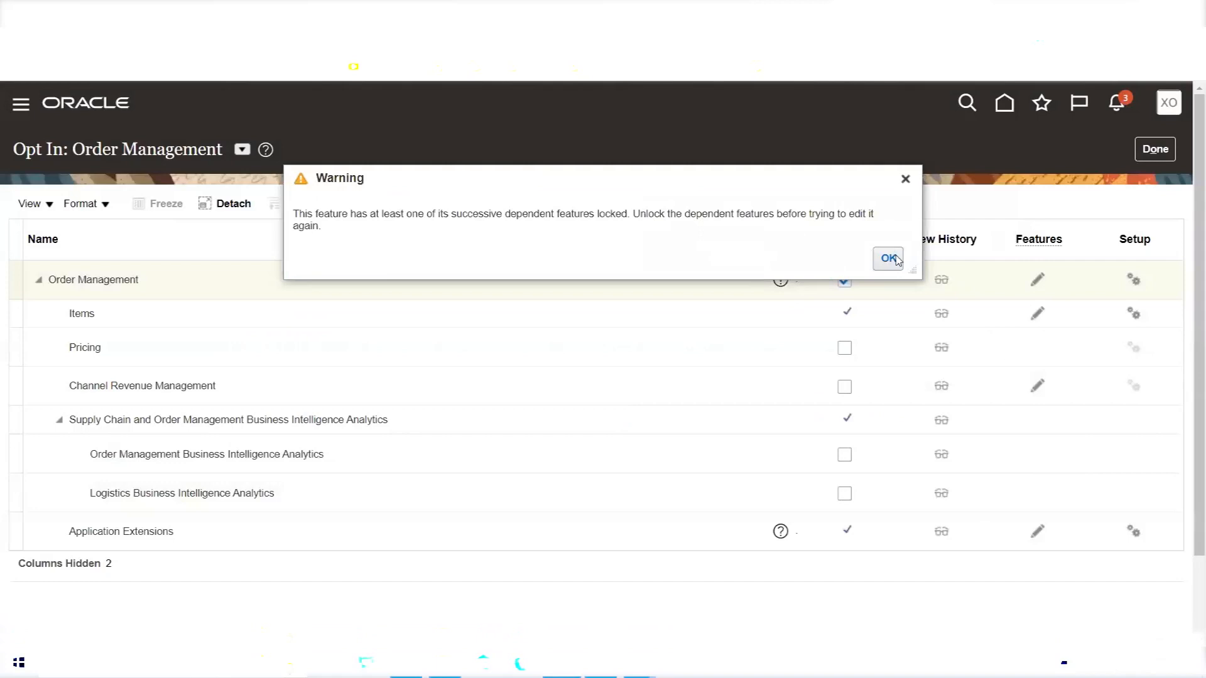
pyautogui.click(889, 259)
pyautogui.click(845, 281)
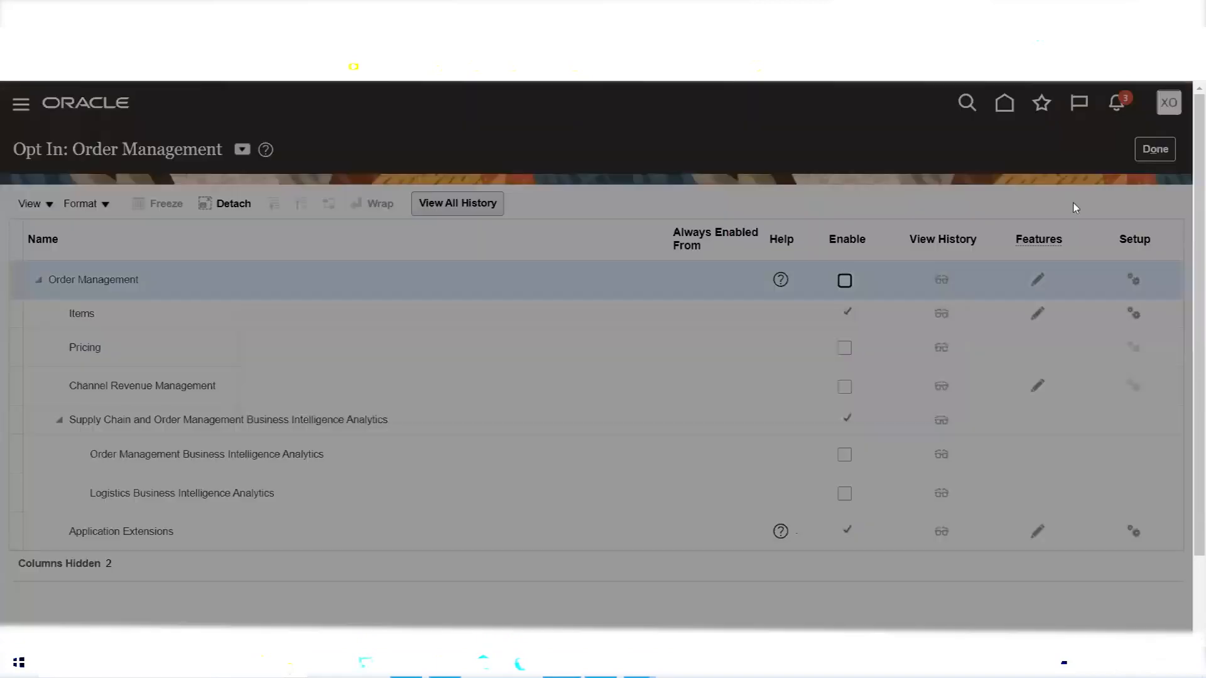
pyautogui.click(901, 399)
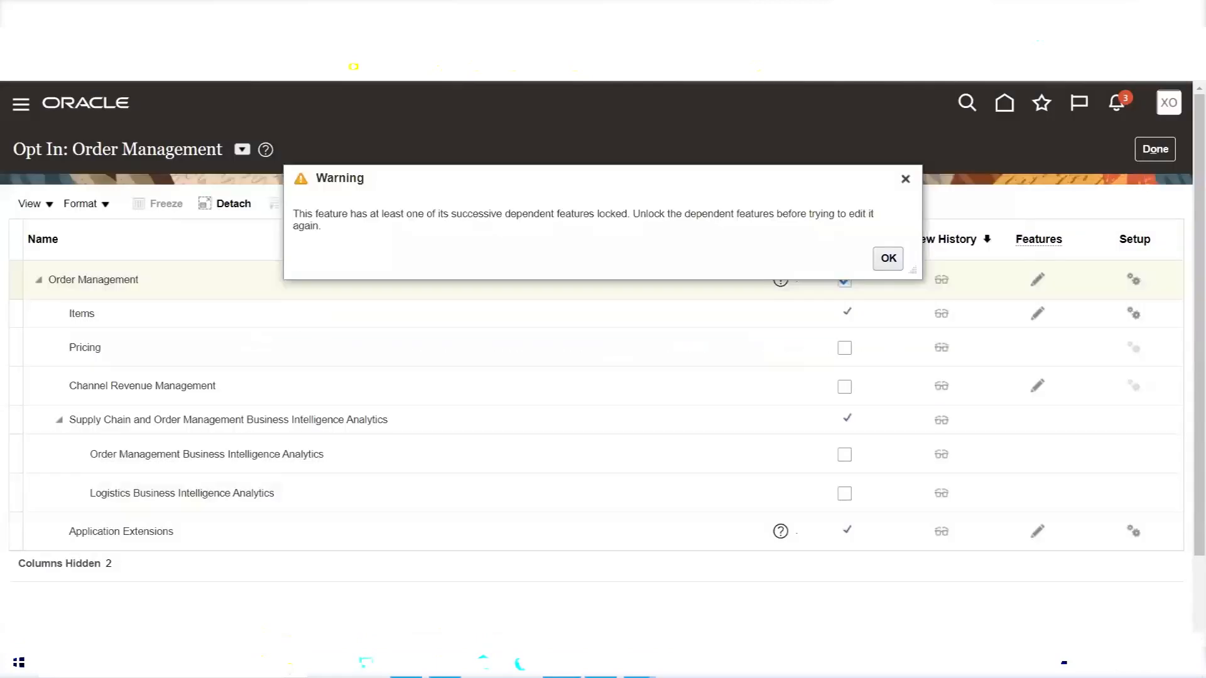
pyautogui.click(888, 258)
pyautogui.click(845, 281)
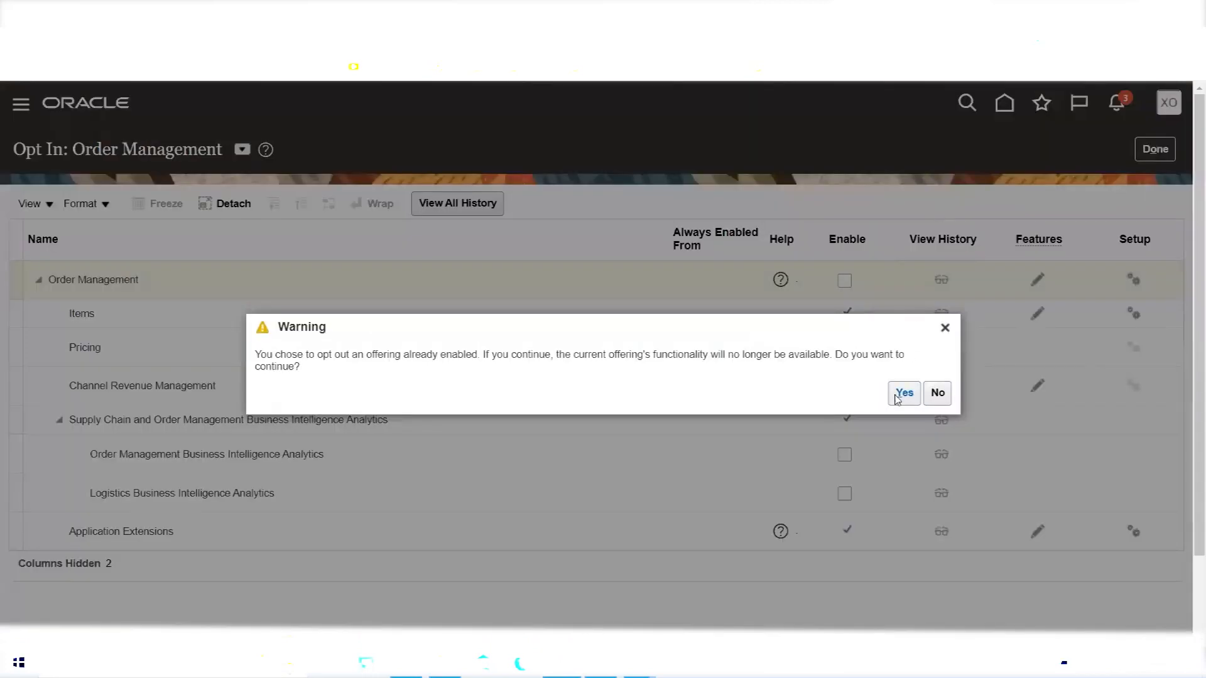
pyautogui.click(898, 397)
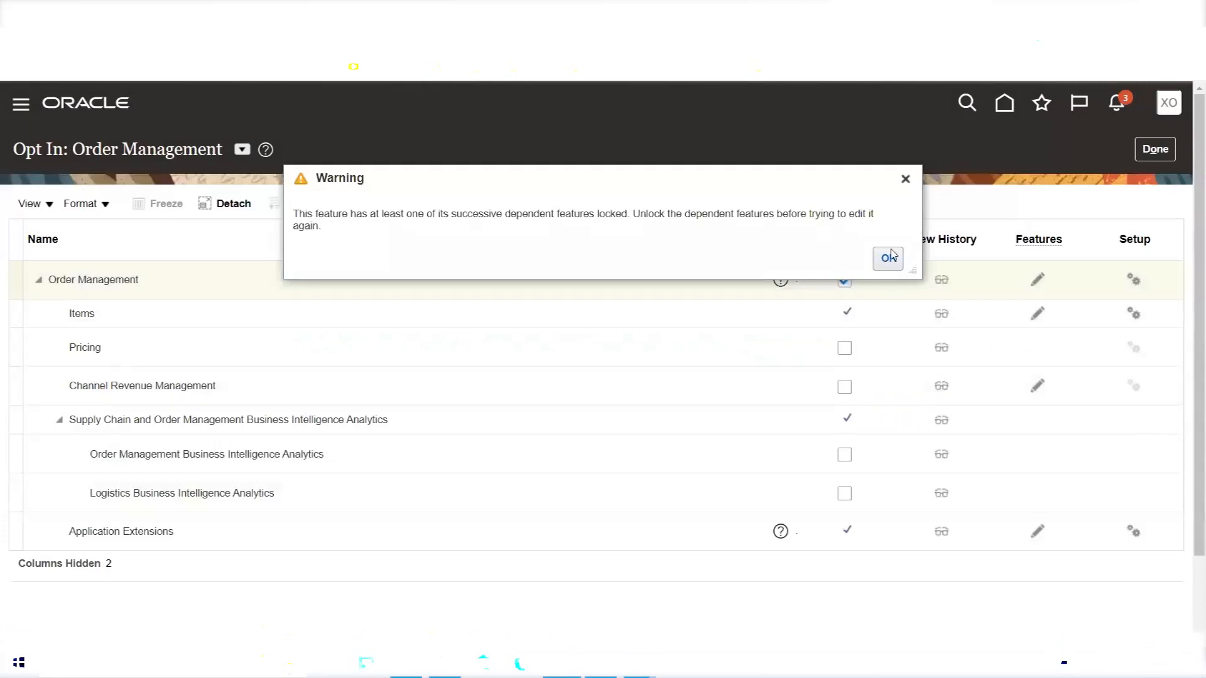
pyautogui.click(888, 259)
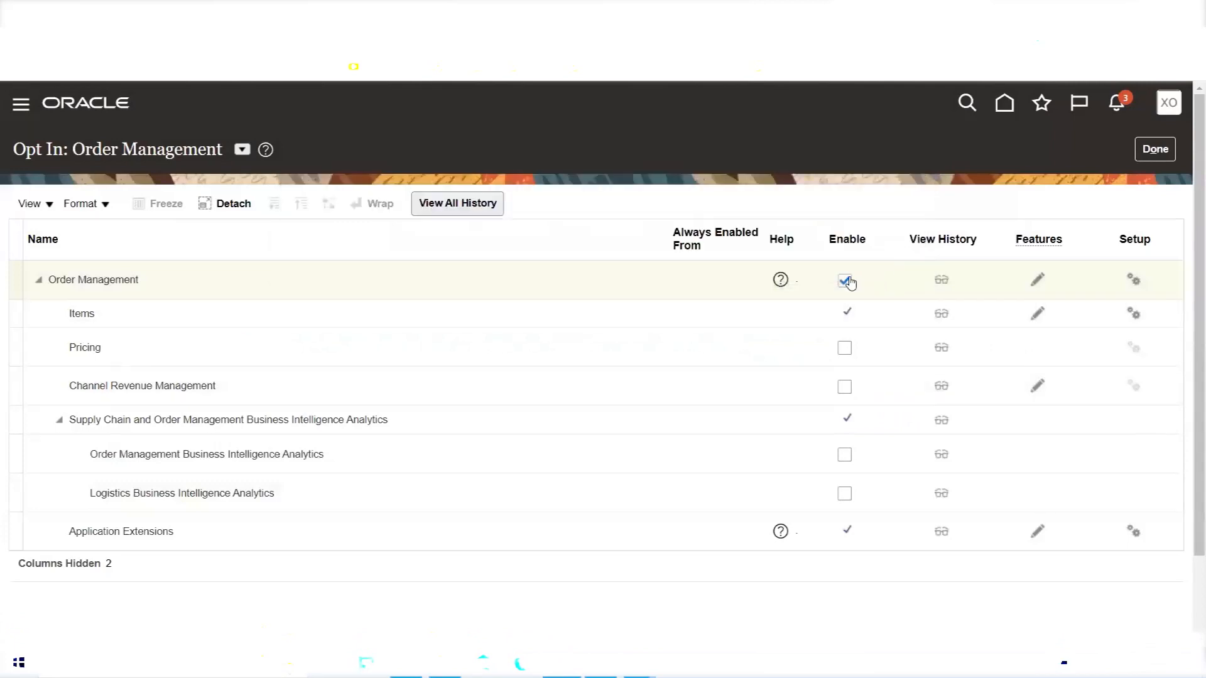
pyautogui.click(845, 281)
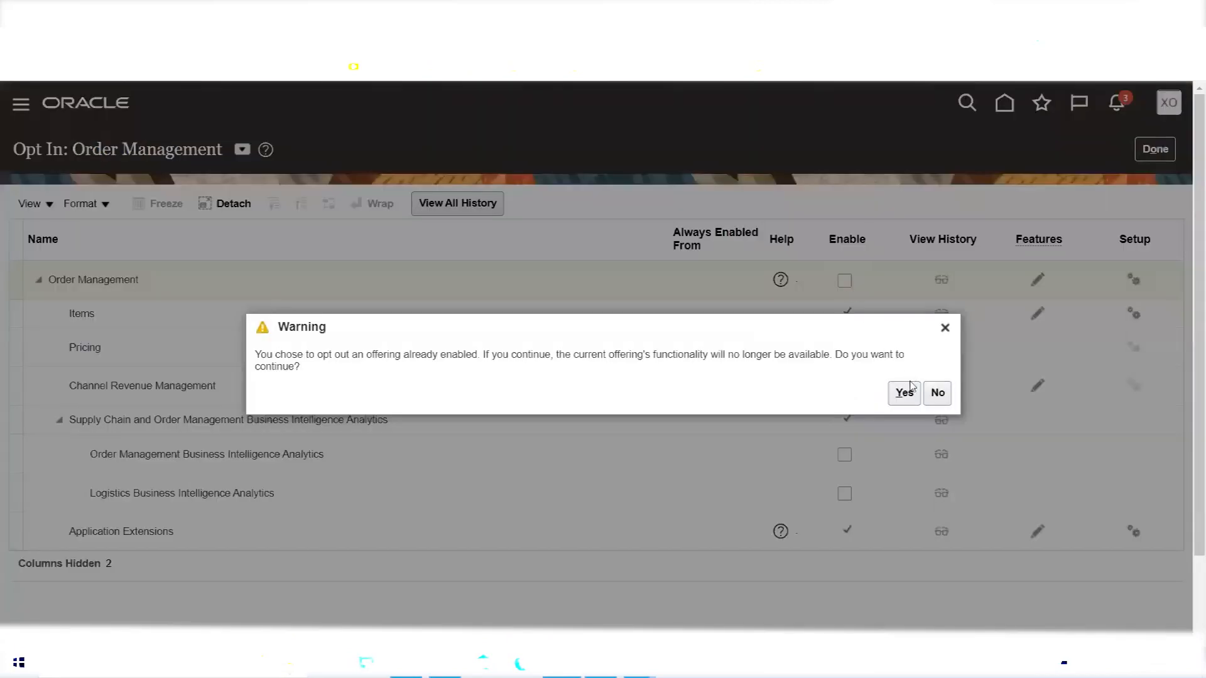
pyautogui.click(897, 396)
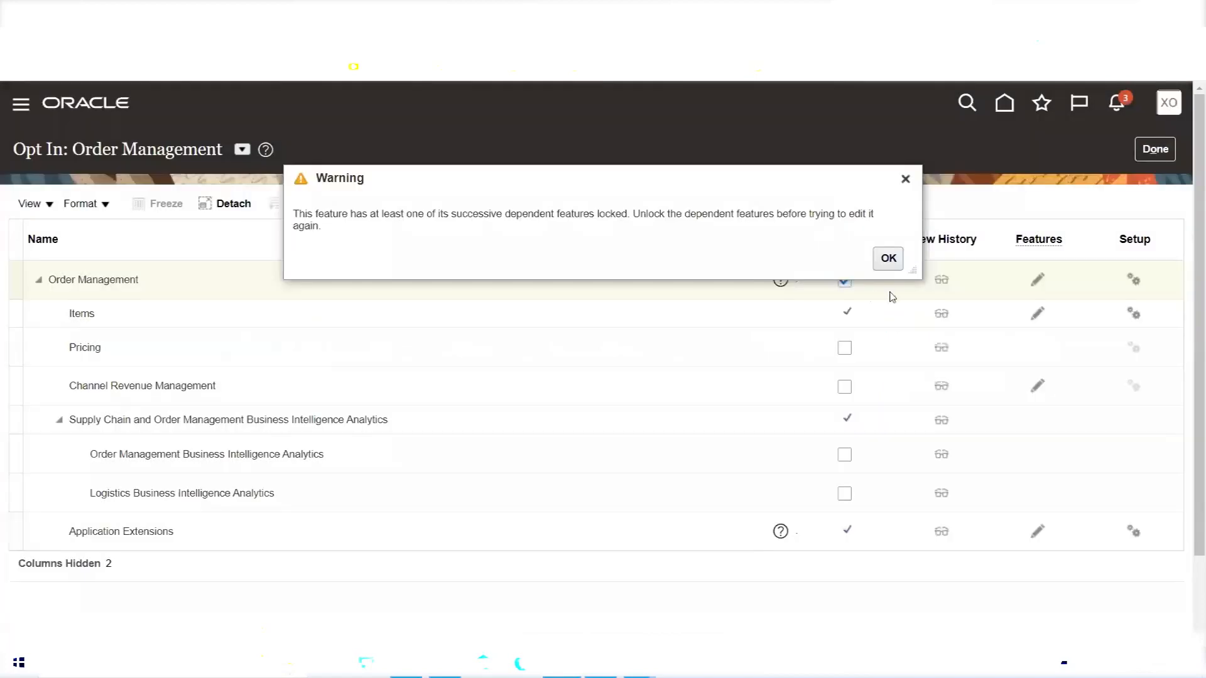
pyautogui.click(887, 258)
pyautogui.click(846, 283)
pyautogui.click(845, 284)
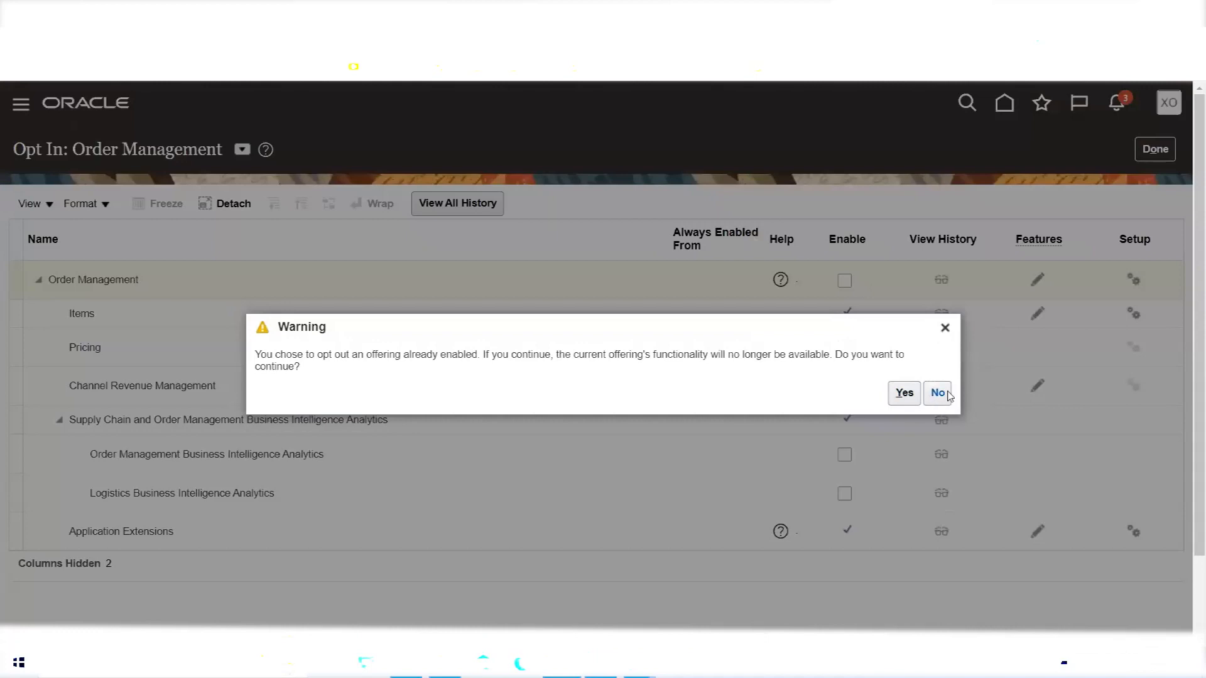
pyautogui.click(945, 393)
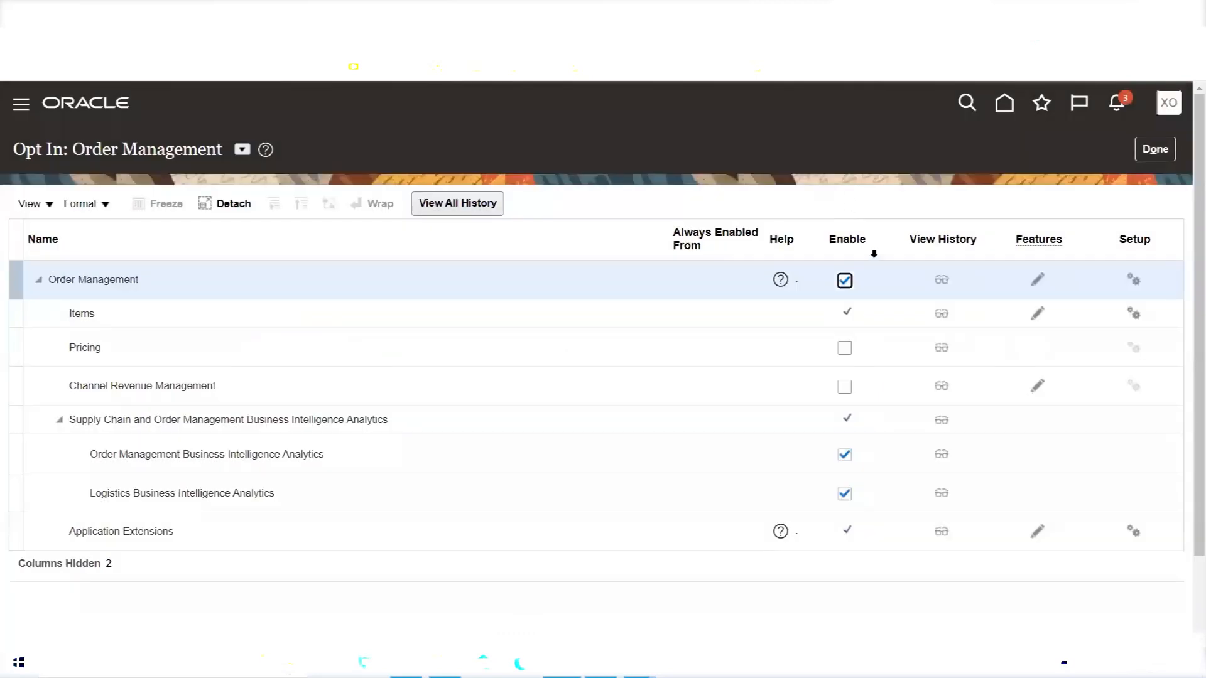
# Try again to clear the enablement of Logistics Business Intelligence Analytics and Order Management Business Intelligence Analytics.
pyautogui.click(845, 493)
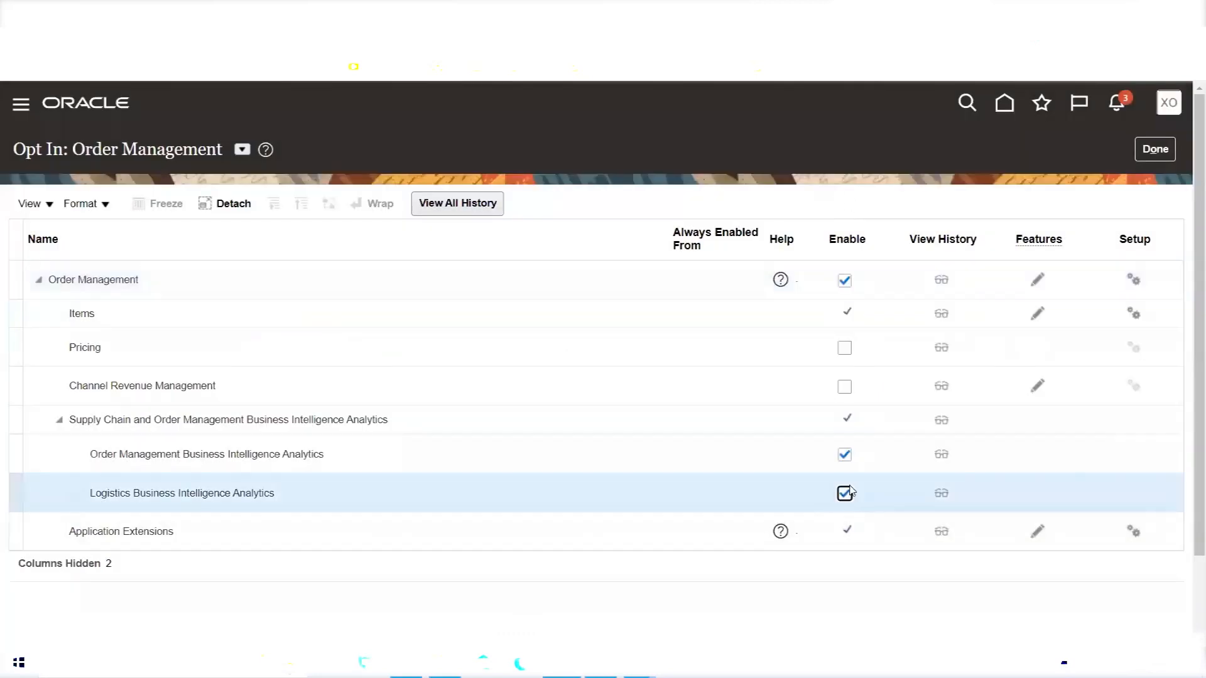
pyautogui.click(846, 493)
pyautogui.click(845, 456)
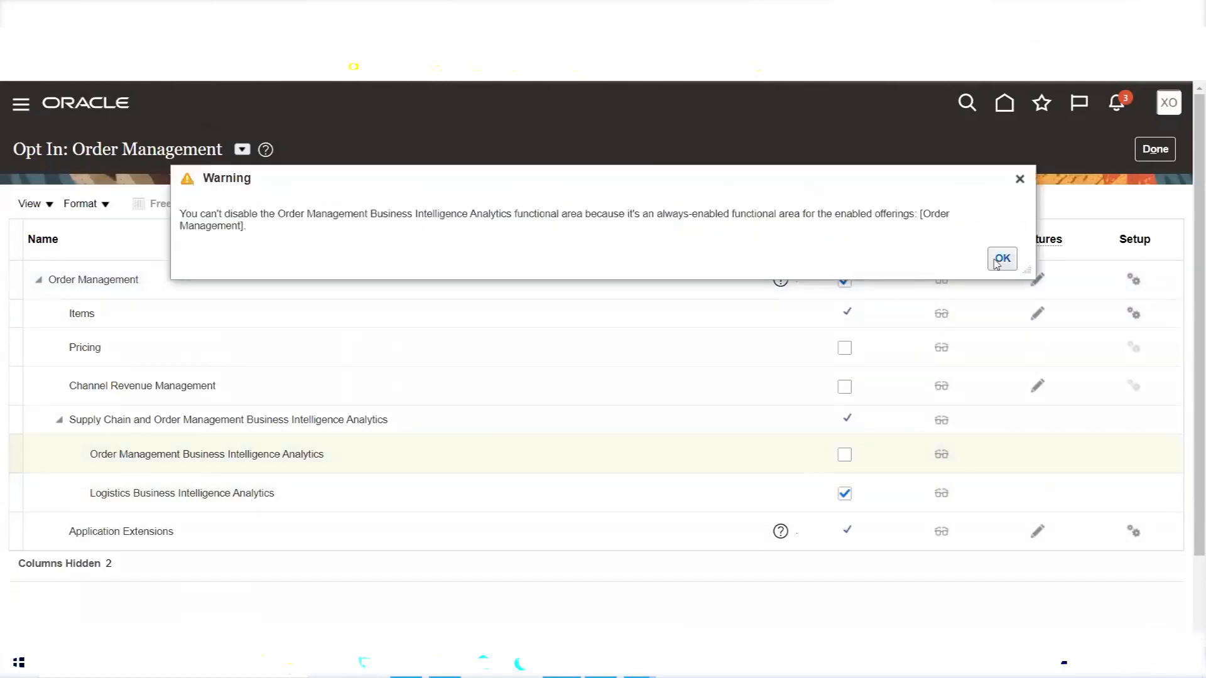
pyautogui.click(1001, 259)
# Try once more to opt out of the whole Order Management offering, agreeing to lose its functionality.
pyautogui.click(845, 280)
pyautogui.click(845, 282)
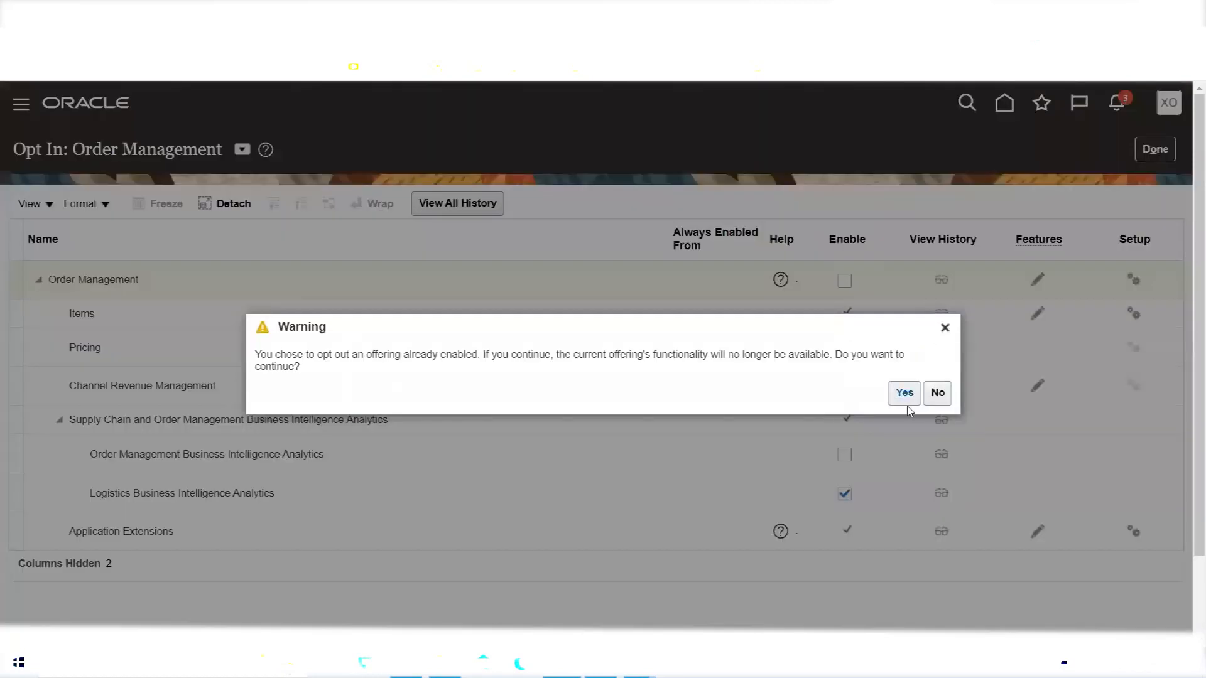
pyautogui.click(910, 400)
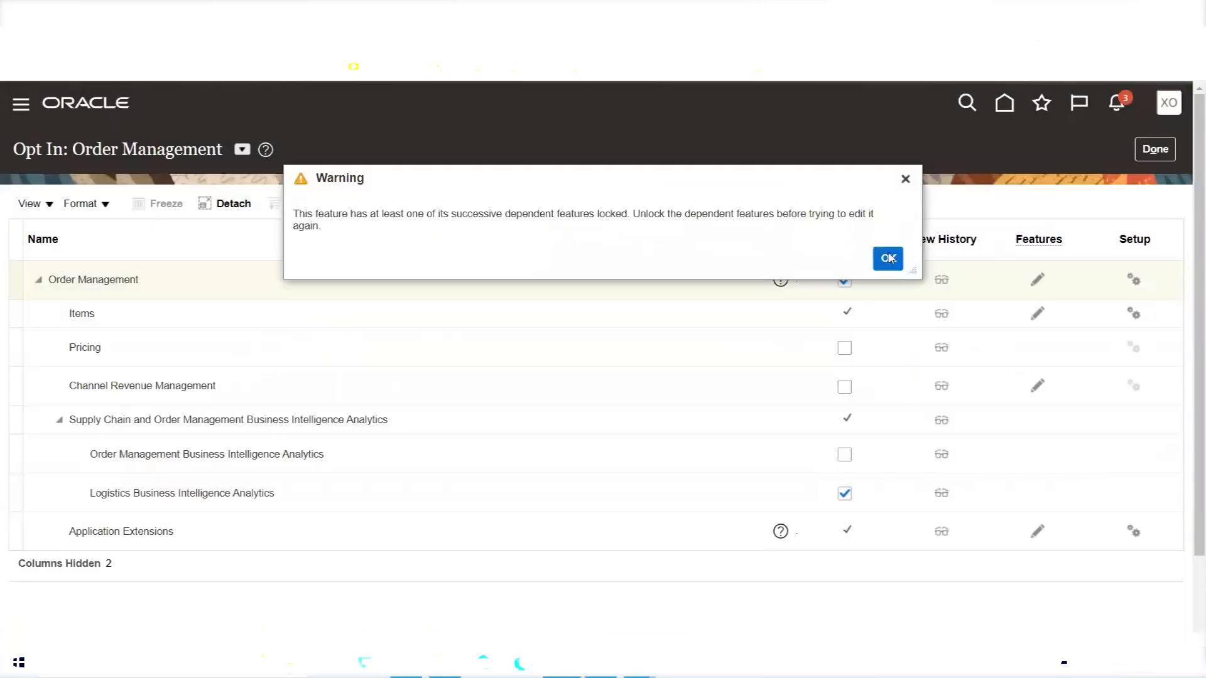
pyautogui.click(886, 257)
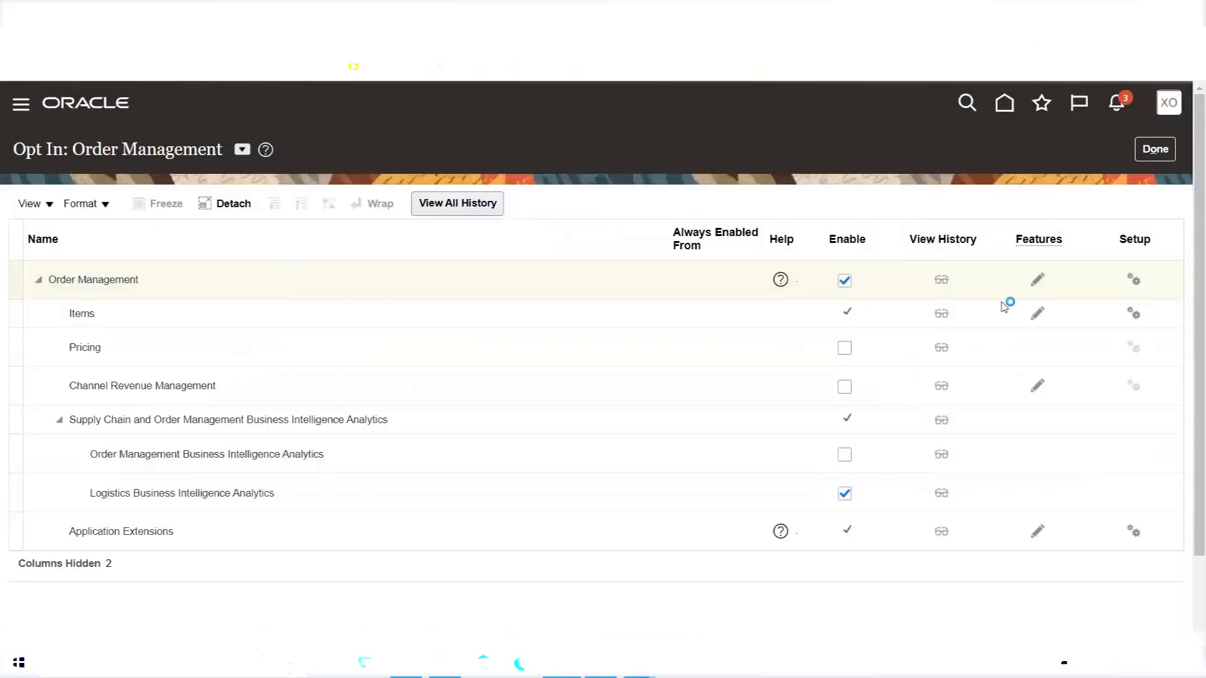
# Try to disable Logistics Business Intelligence Analytics, and finish the opt-in to return to the Offerings page.
pyautogui.click(845, 494)
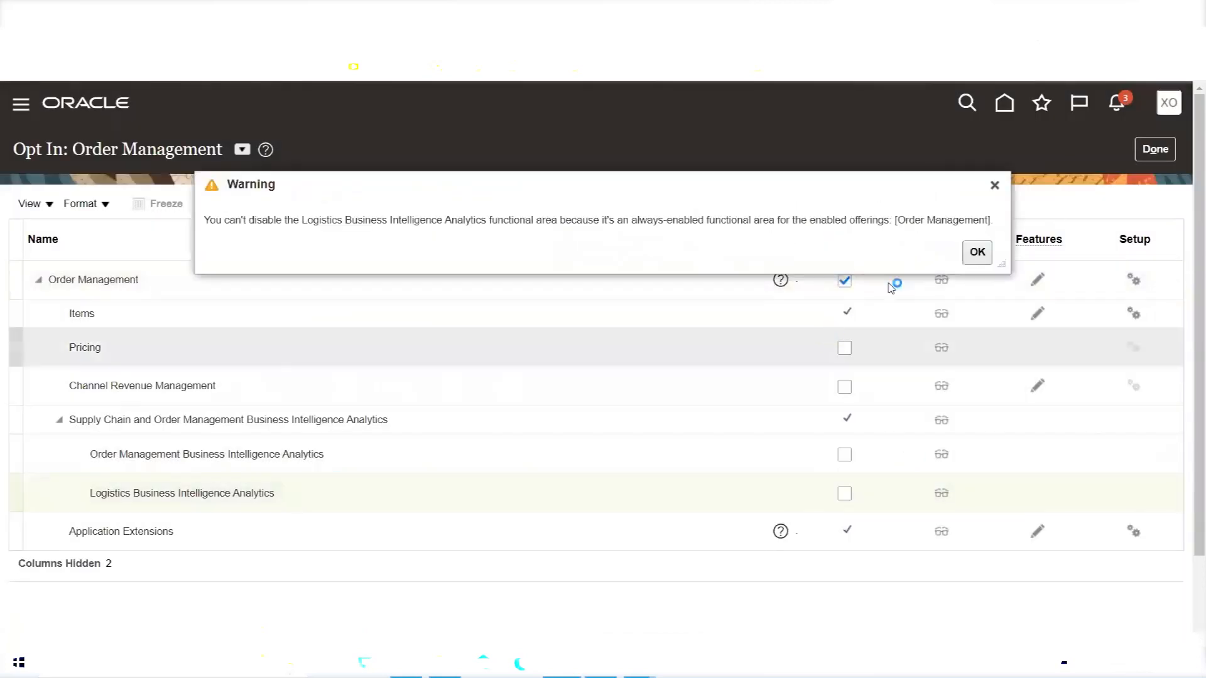
pyautogui.click(977, 251)
pyautogui.click(1155, 149)
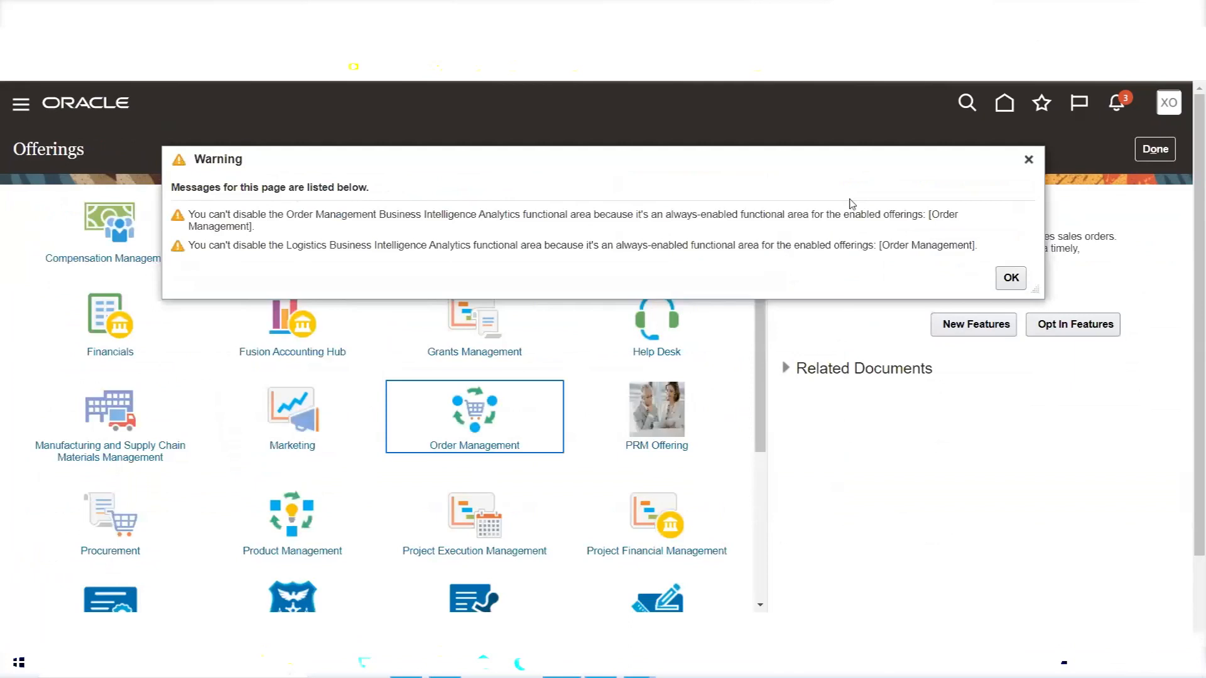
pyautogui.click(1011, 277)
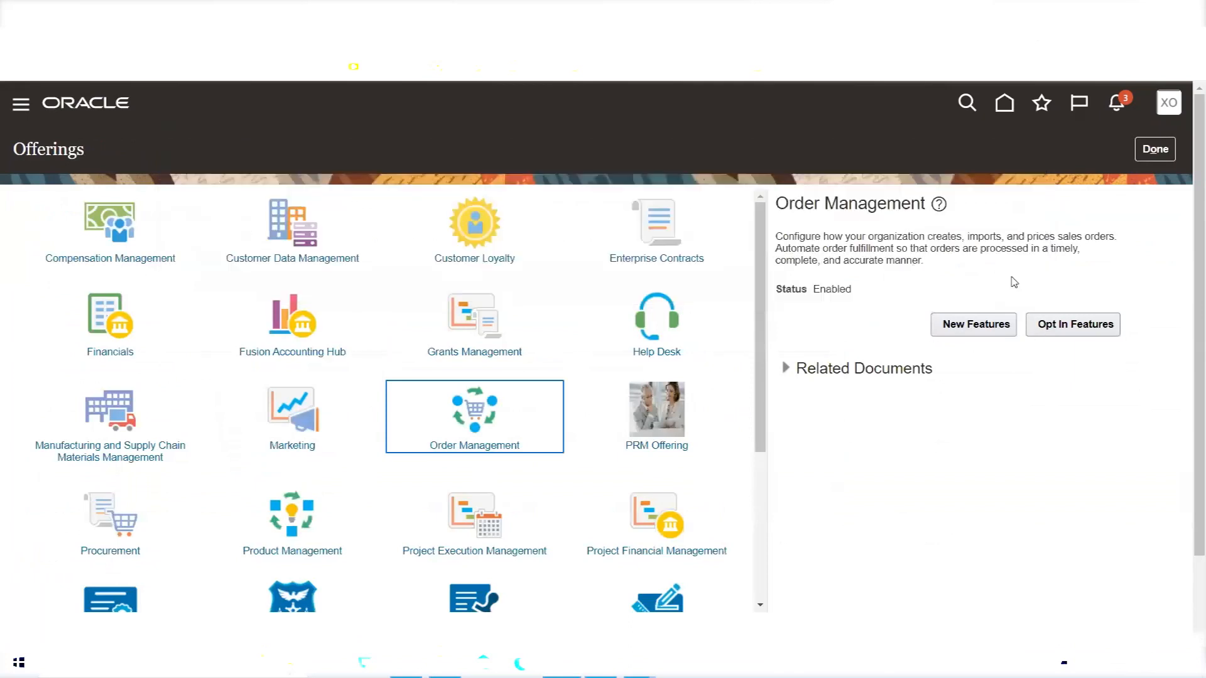
# Reopen the Order Management opt-in features and try to disable the Logistics Business Intelligence Analytics functional area.
pyautogui.click(1073, 326)
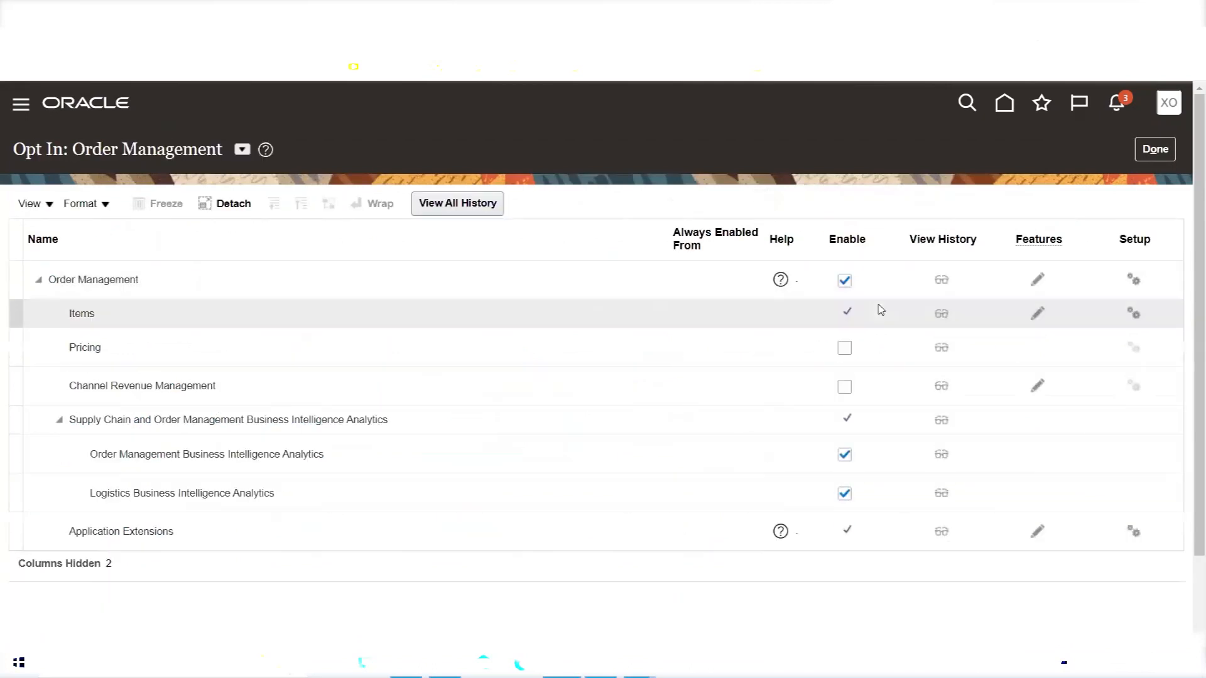
pyautogui.click(844, 493)
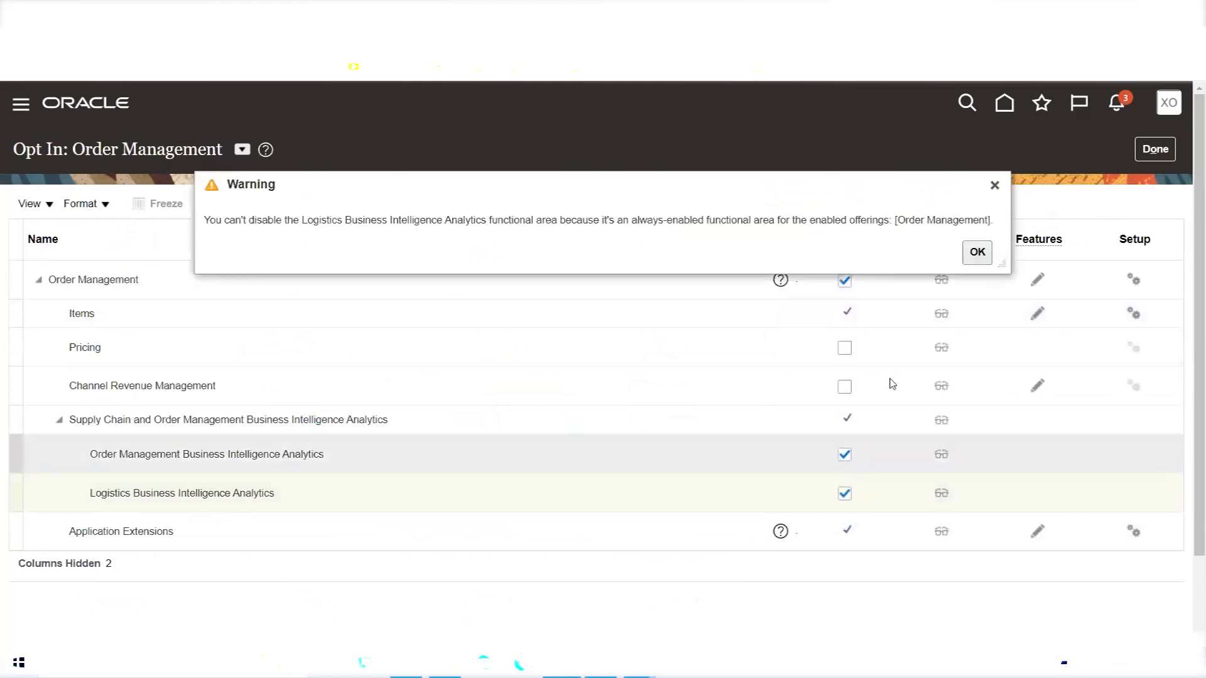
pyautogui.click(977, 254)
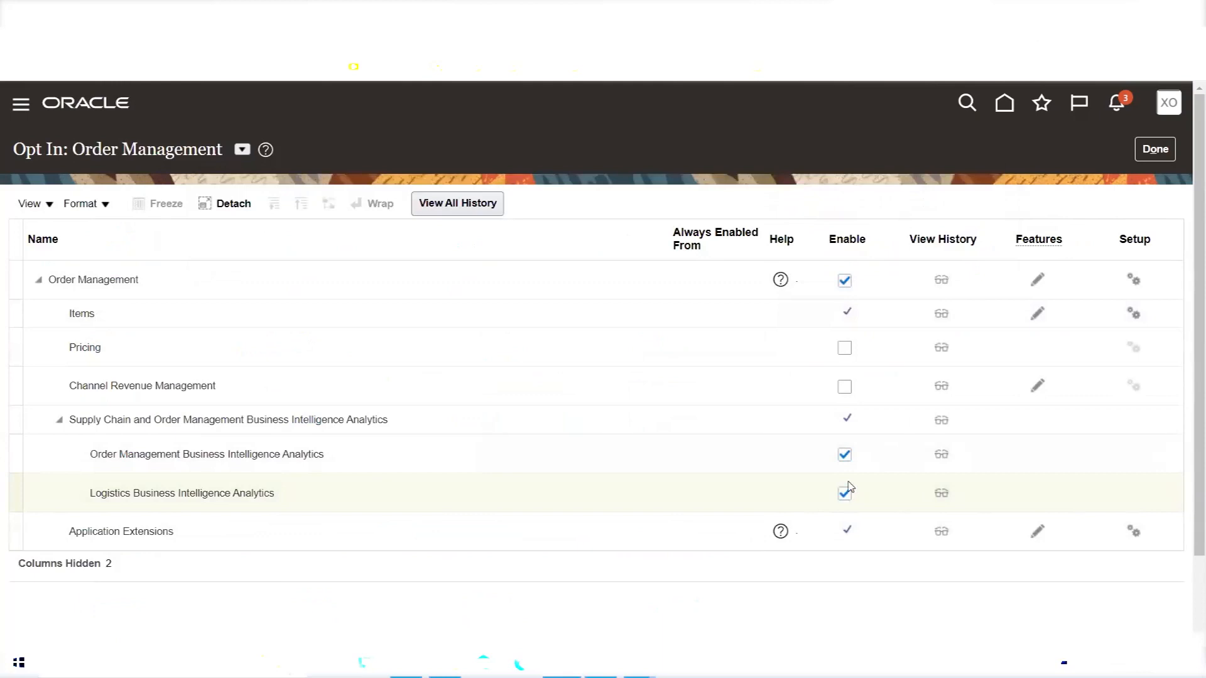
# Try twice to opt out of the entire Order Management offering, accepting that its functionality will no longer be available.
pyautogui.click(845, 280)
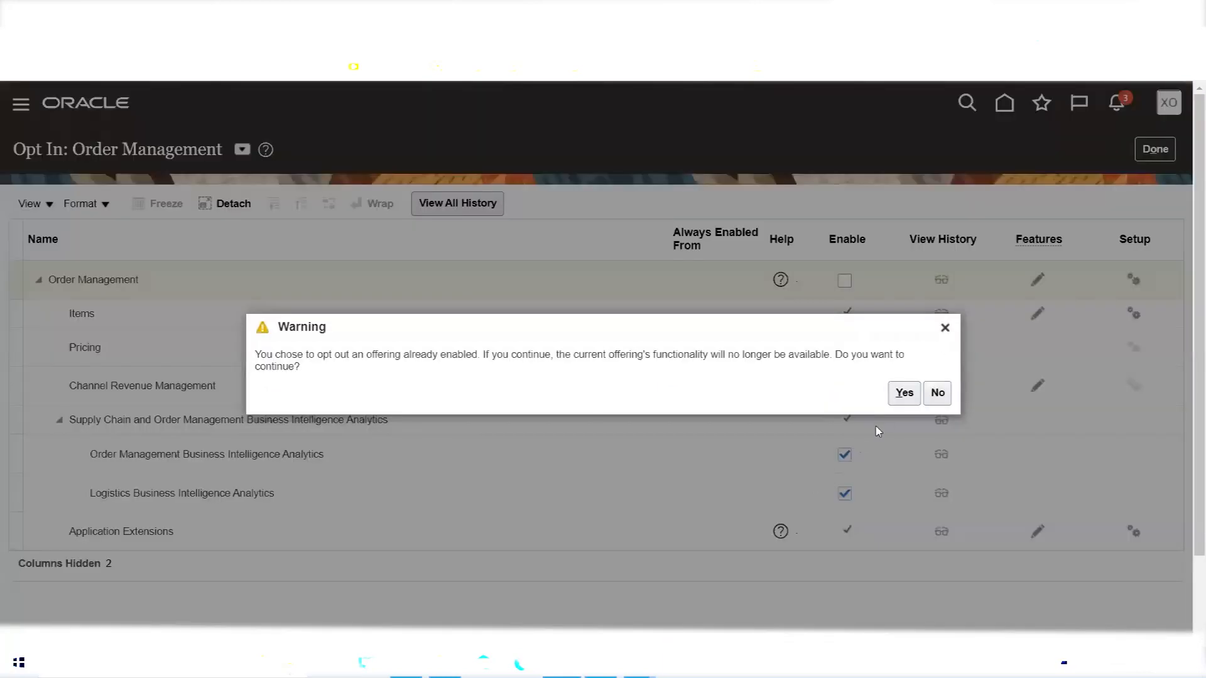
pyautogui.click(903, 393)
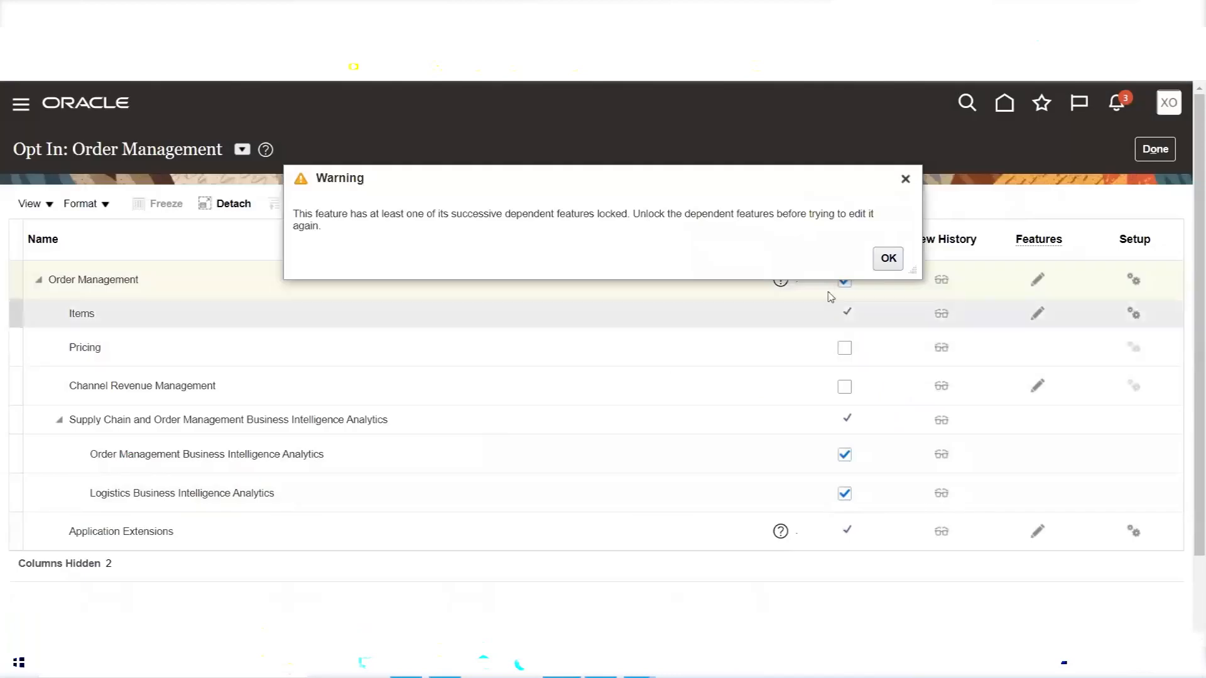
pyautogui.click(886, 259)
pyautogui.click(845, 280)
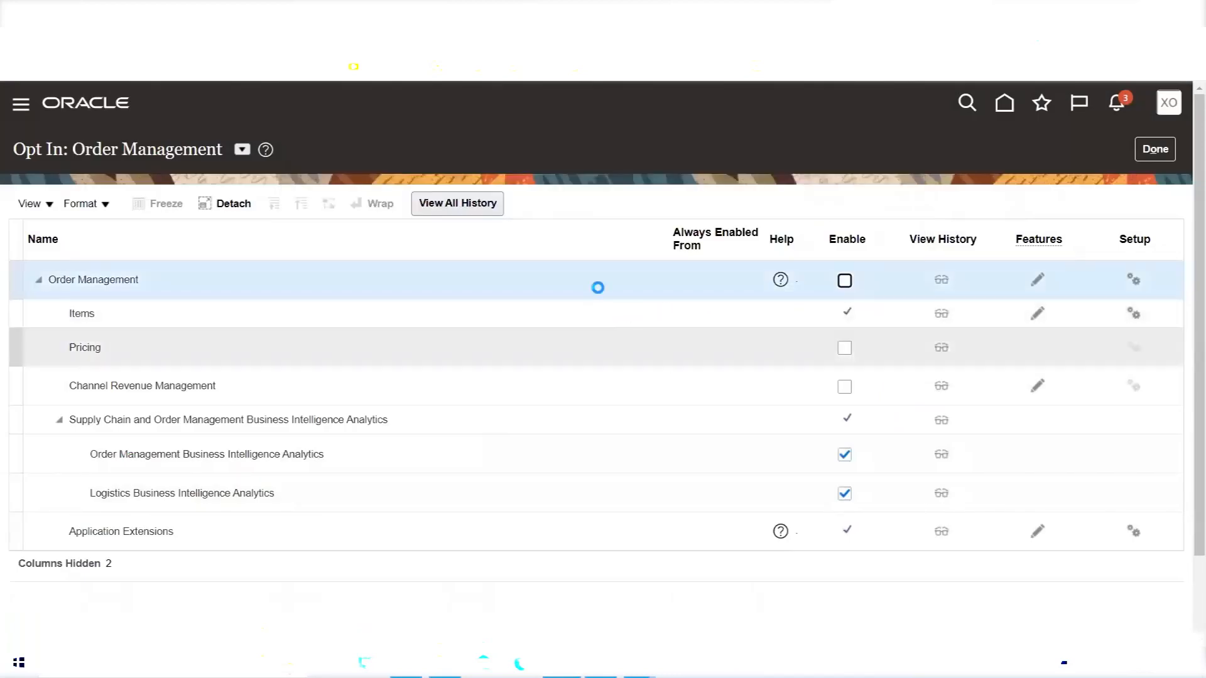
pyautogui.click(904, 396)
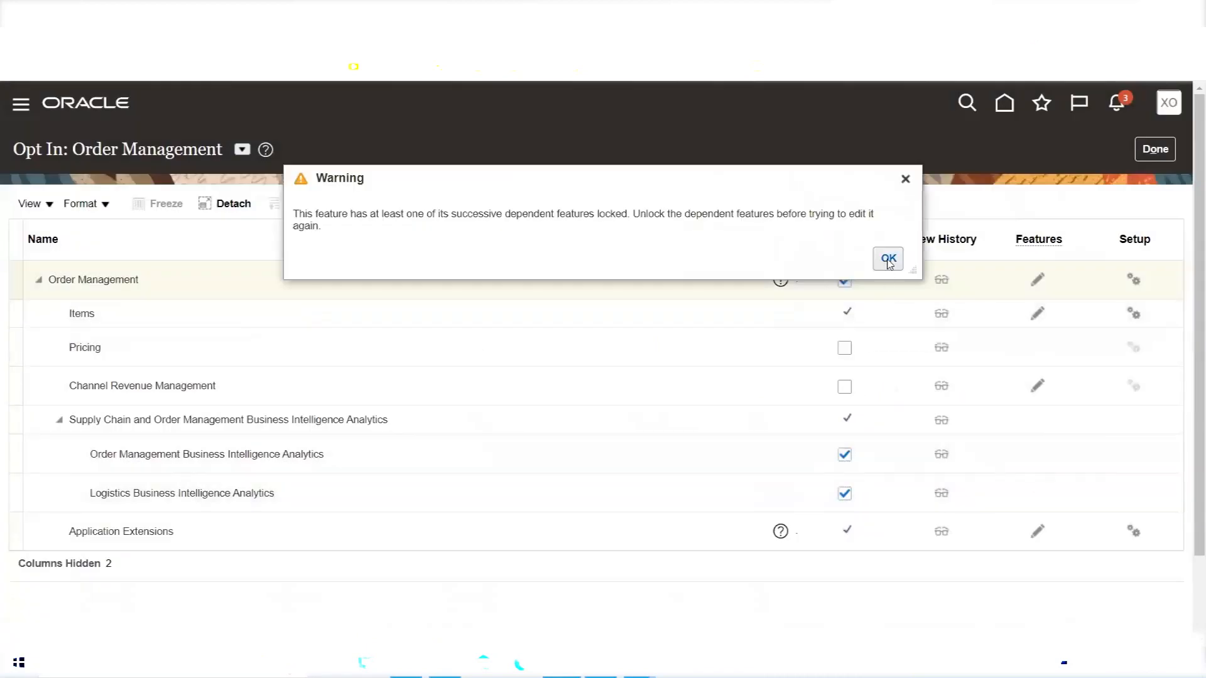
pyautogui.click(888, 258)
# Try to disable Order Management Business Intelligence Analytics and opt out of its parent offering, and return to the Offerings page.
pyautogui.click(844, 455)
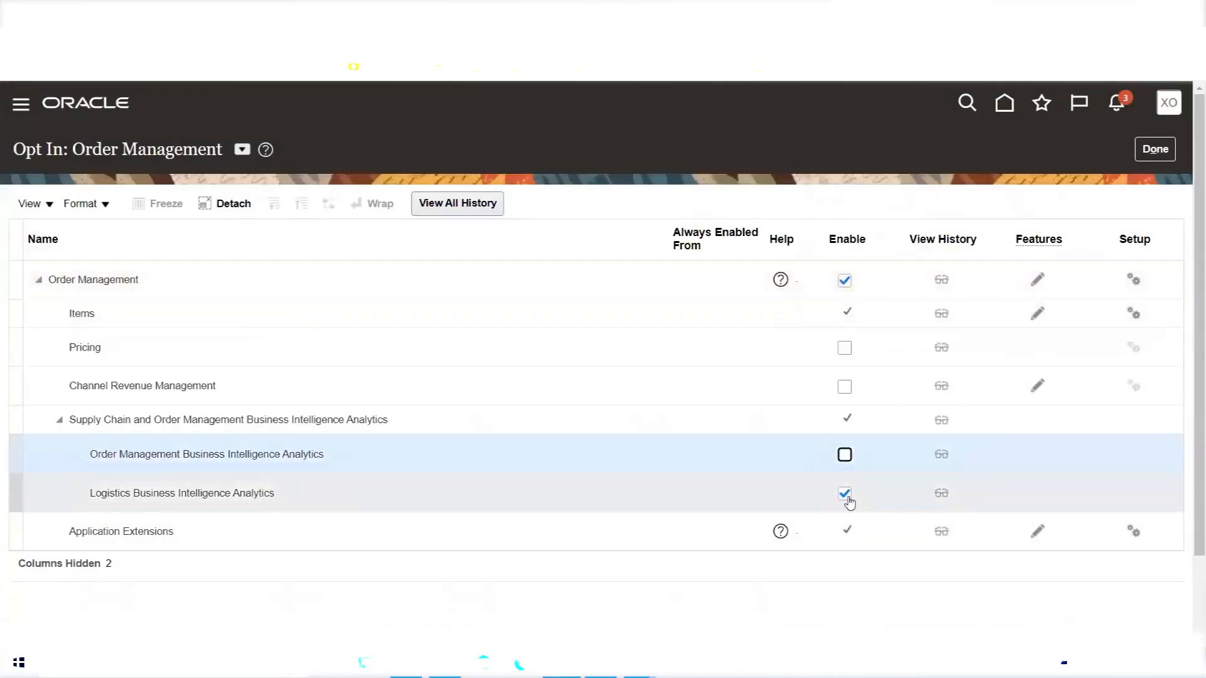
pyautogui.click(1004, 261)
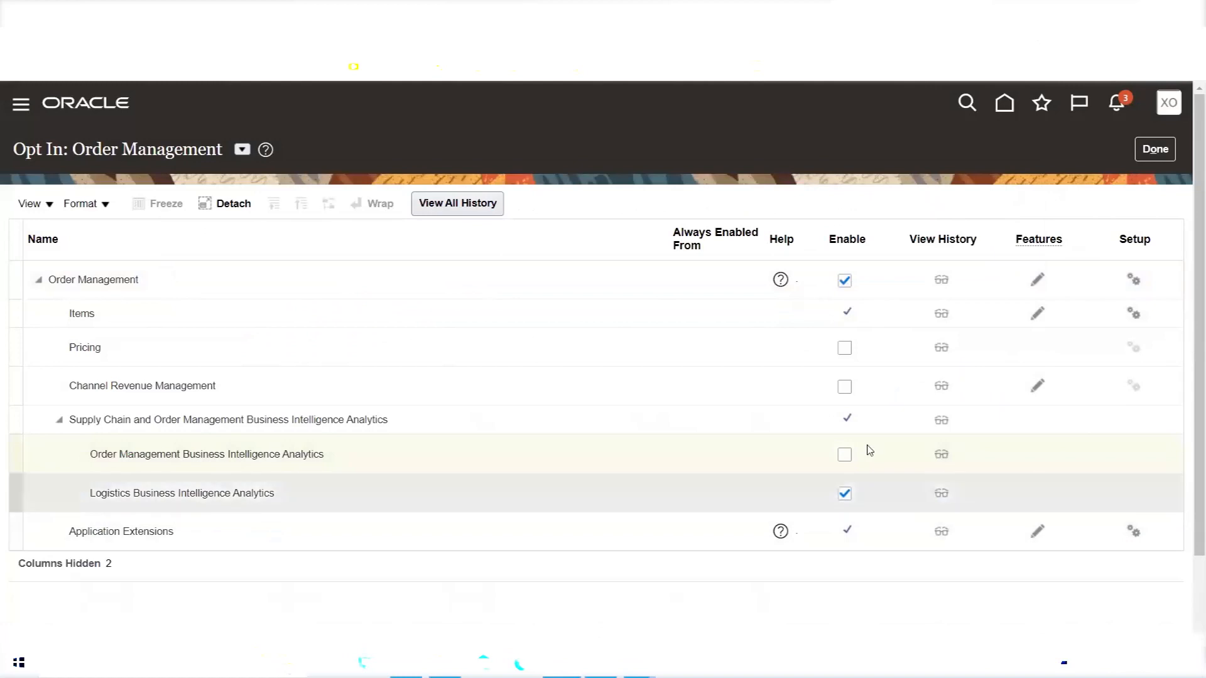
pyautogui.click(844, 281)
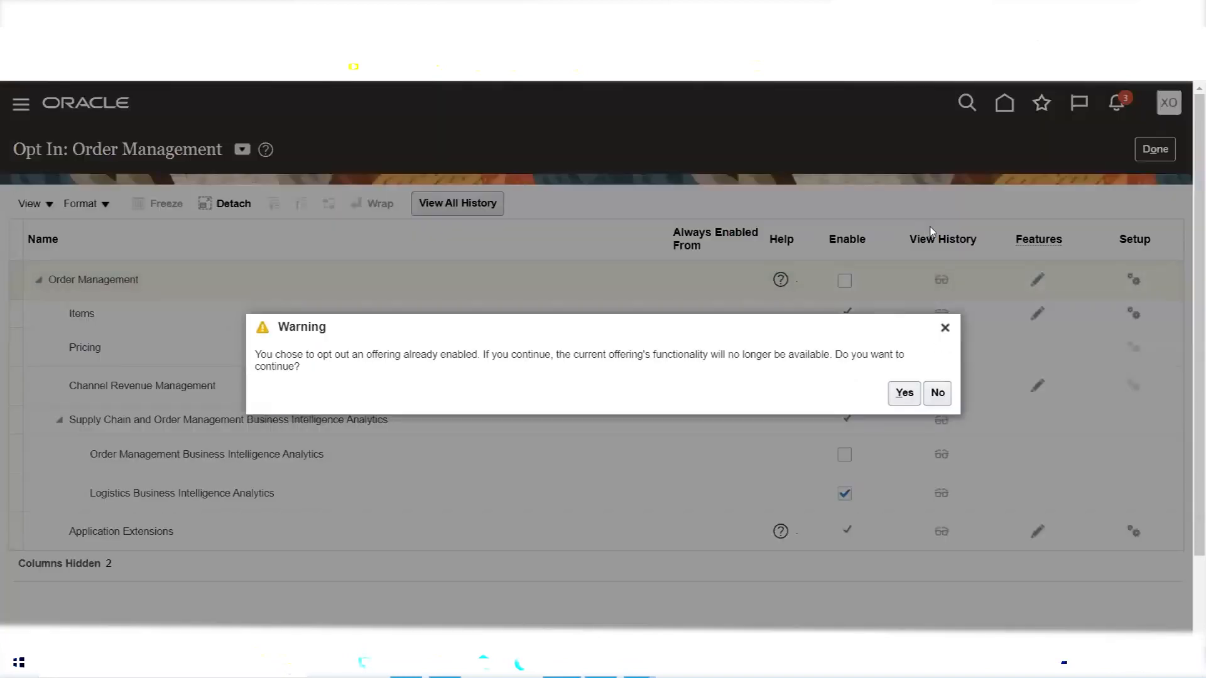
pyautogui.click(902, 395)
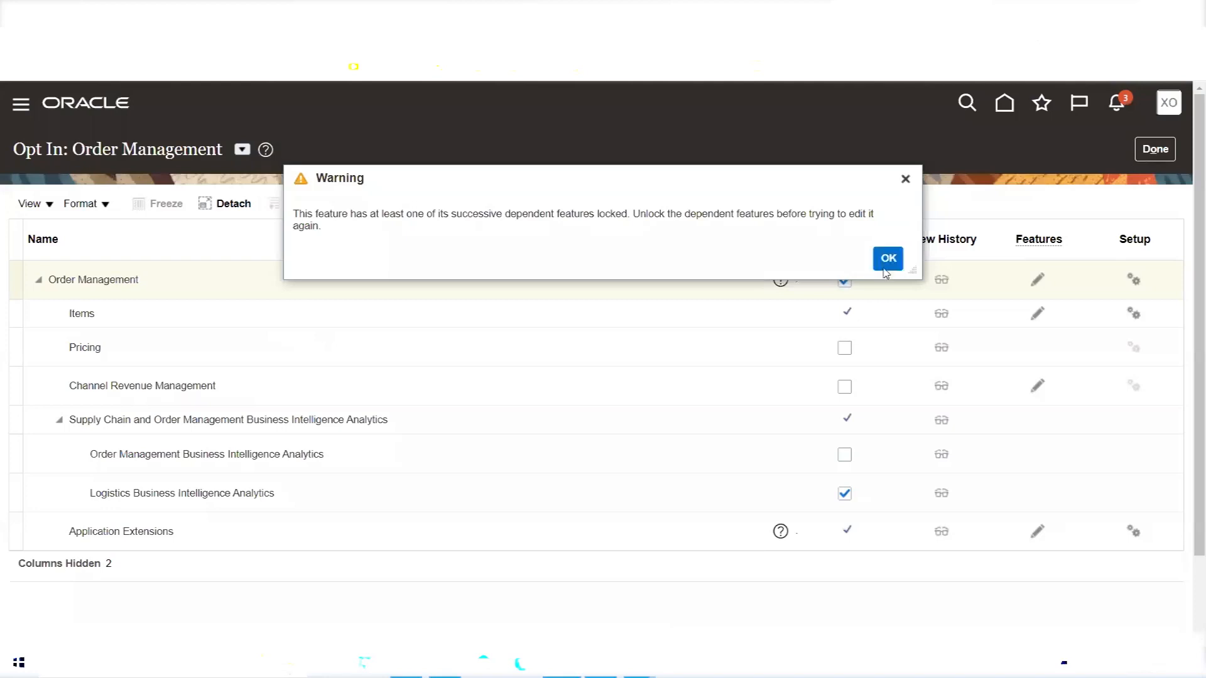
pyautogui.click(888, 258)
pyautogui.click(1172, 157)
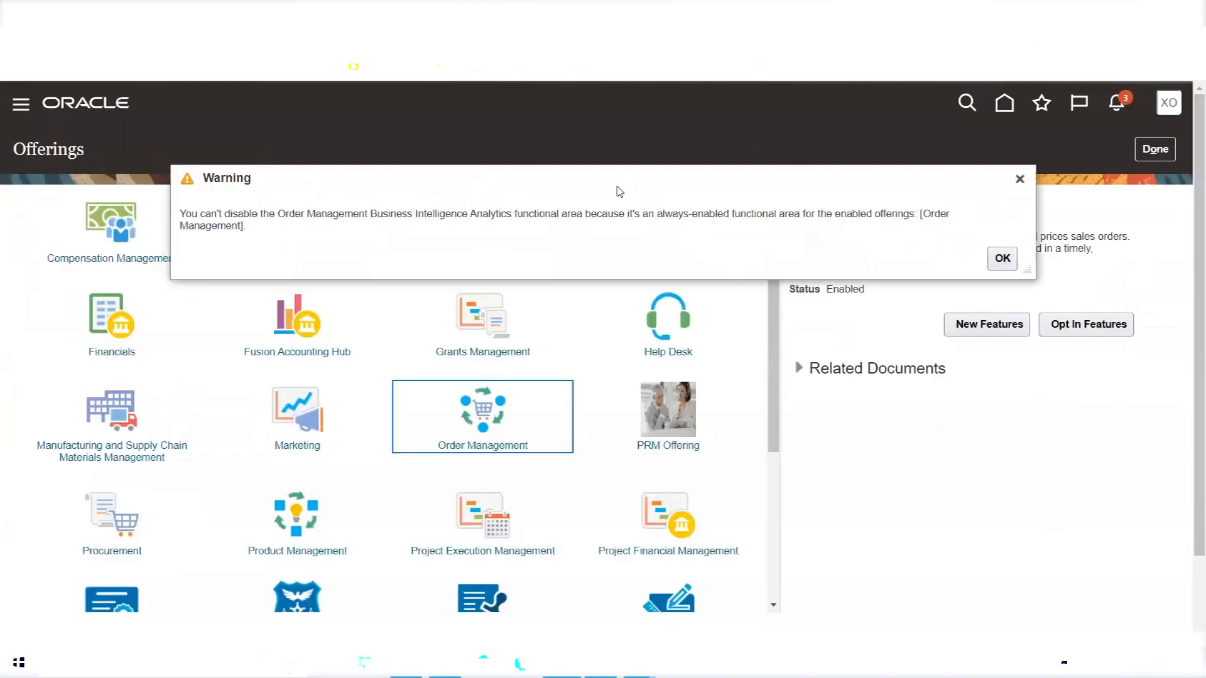
pyautogui.click(1003, 260)
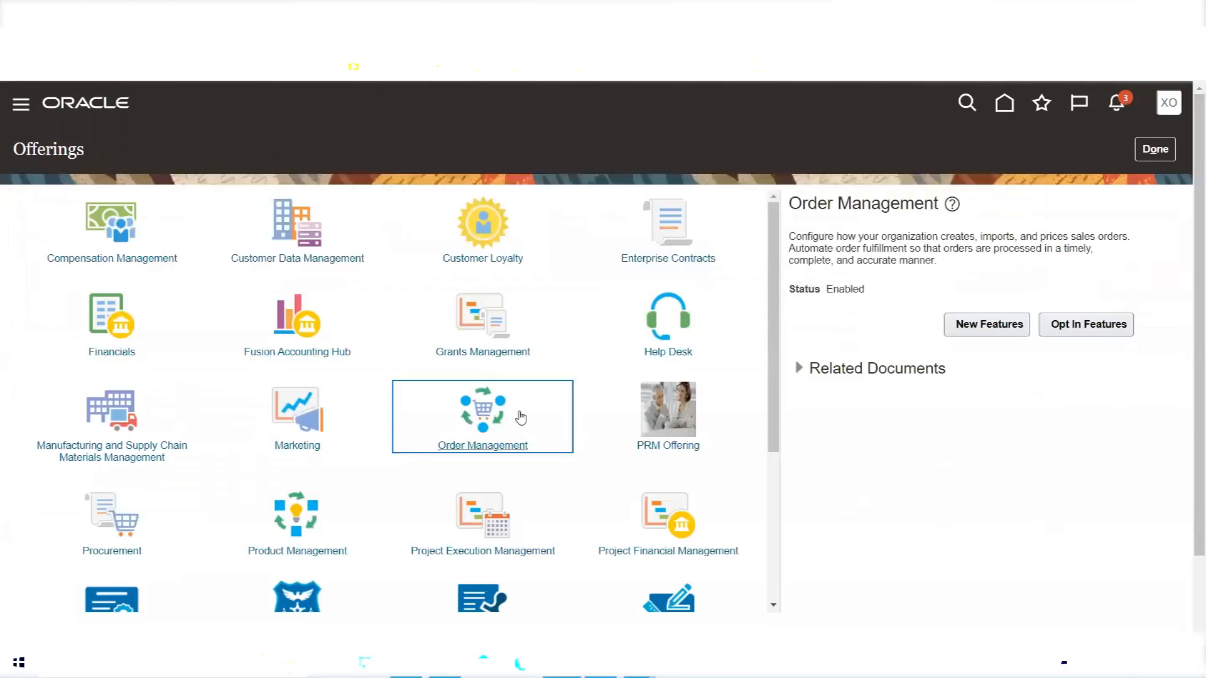
# Select the Order Management offering and check its name and enablement status.
pyautogui.click(493, 409)
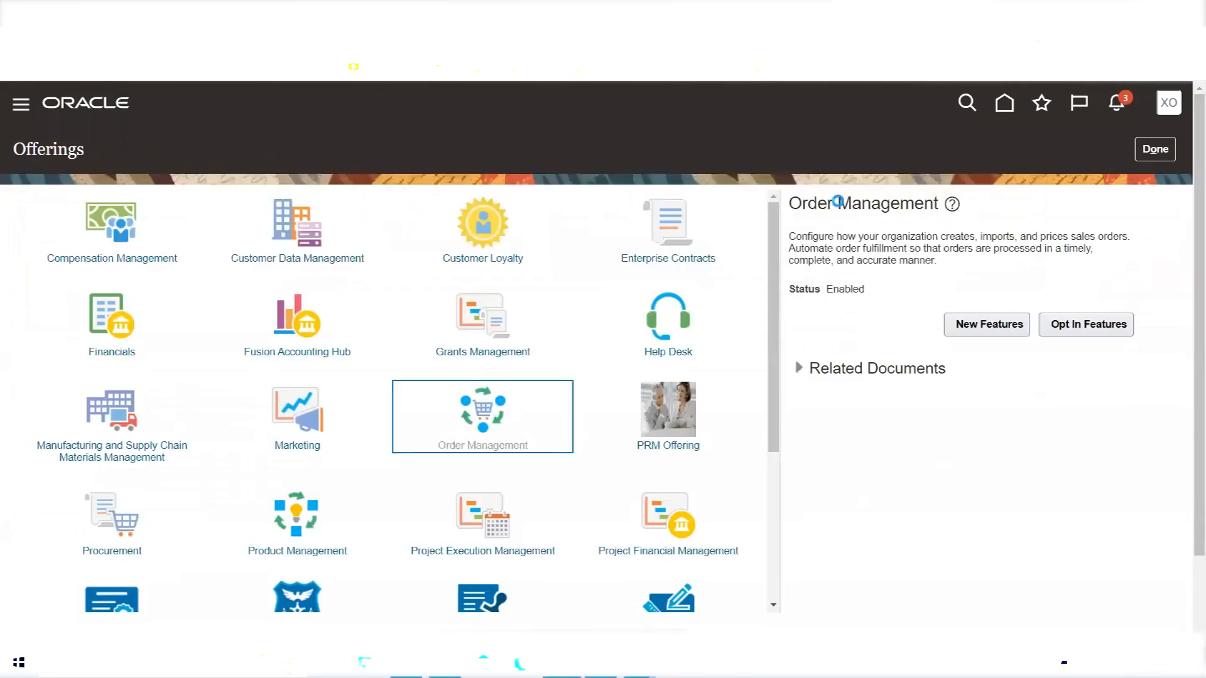
pyautogui.tripleClick(885, 196)
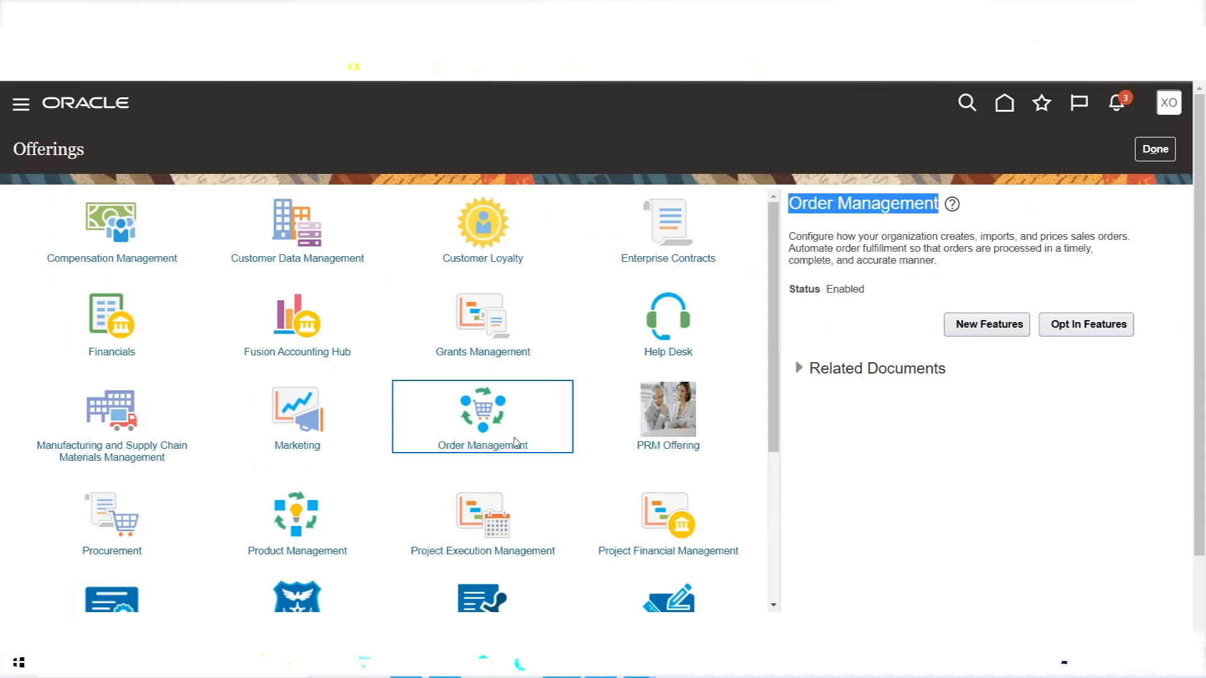
pyautogui.hotkey('alt', 'Tab')
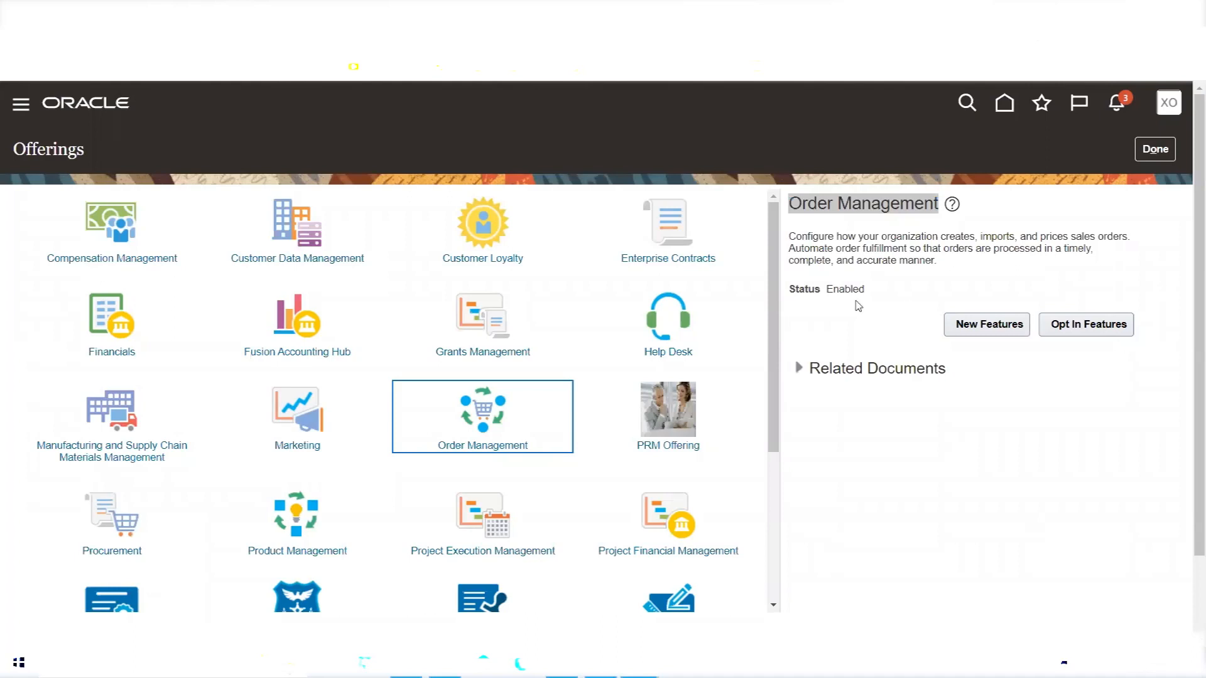
pyautogui.doubleClick(844, 288)
# Open the Order Management opt-in features and enable the Pricing and Channel Revenue Management functional areas.
pyautogui.click(1060, 325)
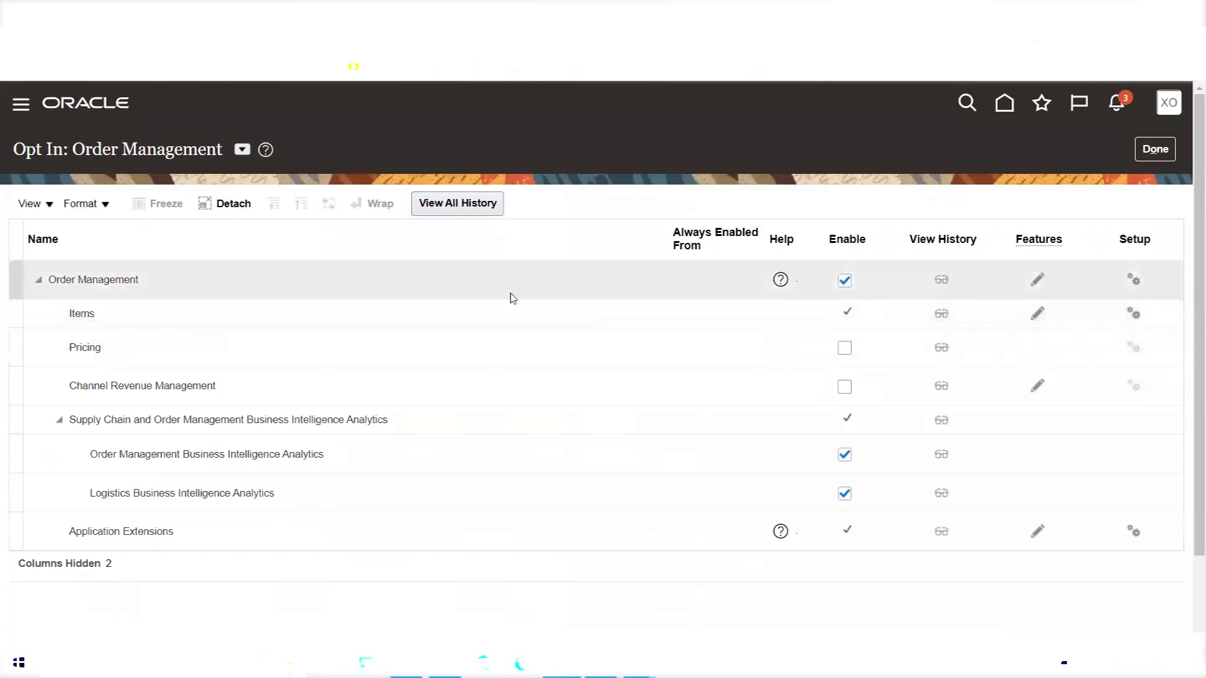
pyautogui.click(844, 349)
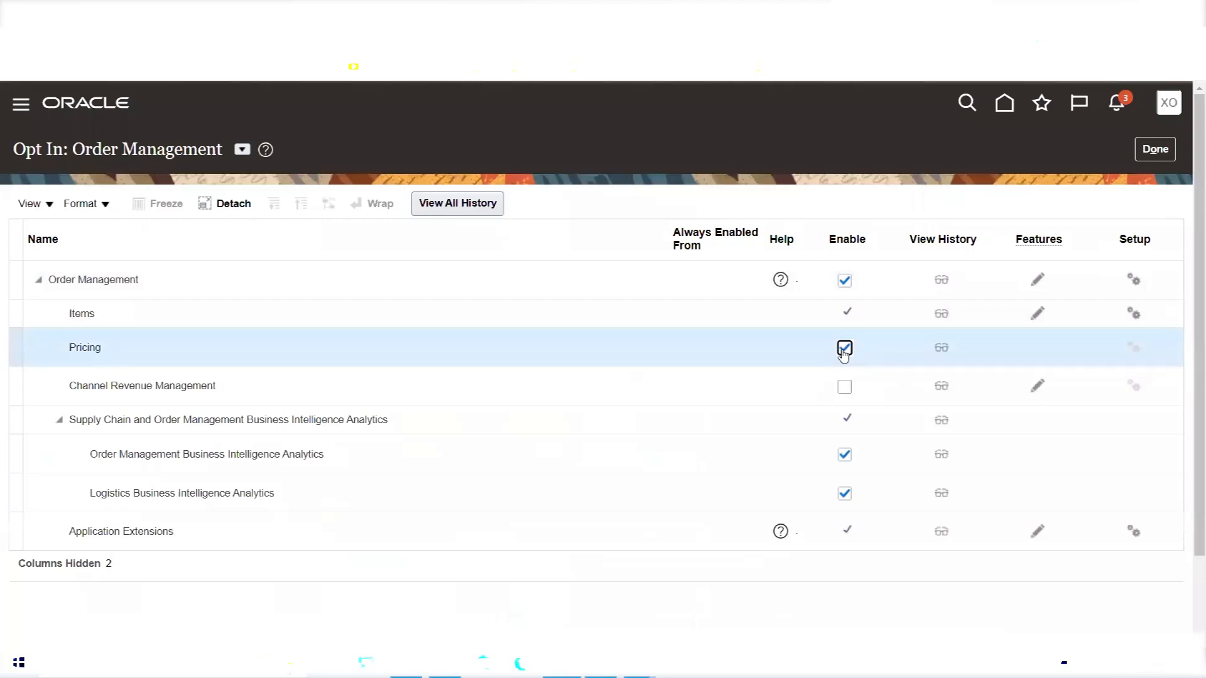
pyautogui.click(843, 392)
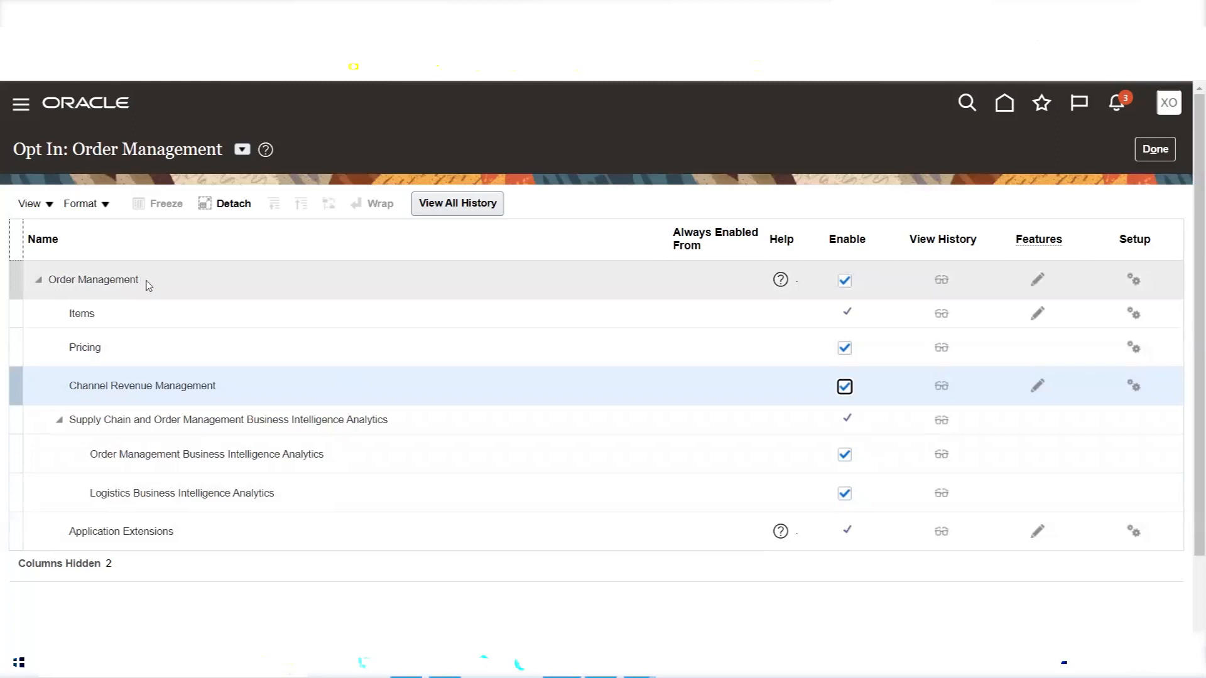
# Review the list of individual features under the Order Management offering, and return to the Offerings page.
pyautogui.tripleClick(129, 280)
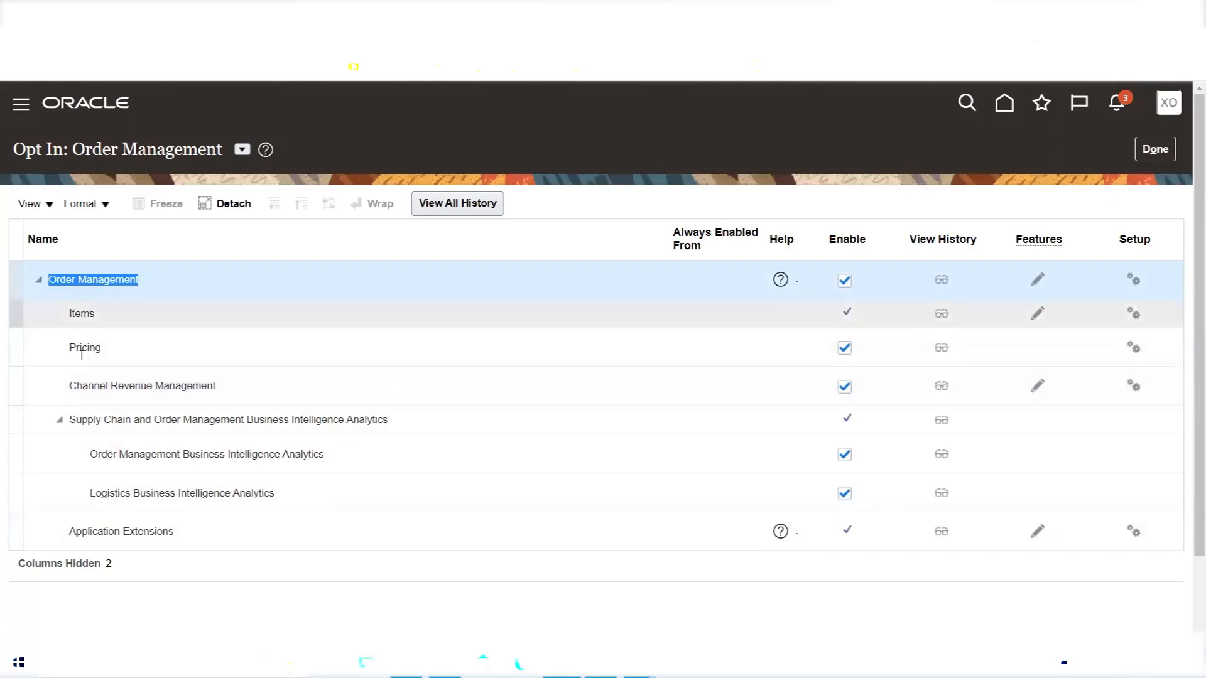
pyautogui.click(155, 287)
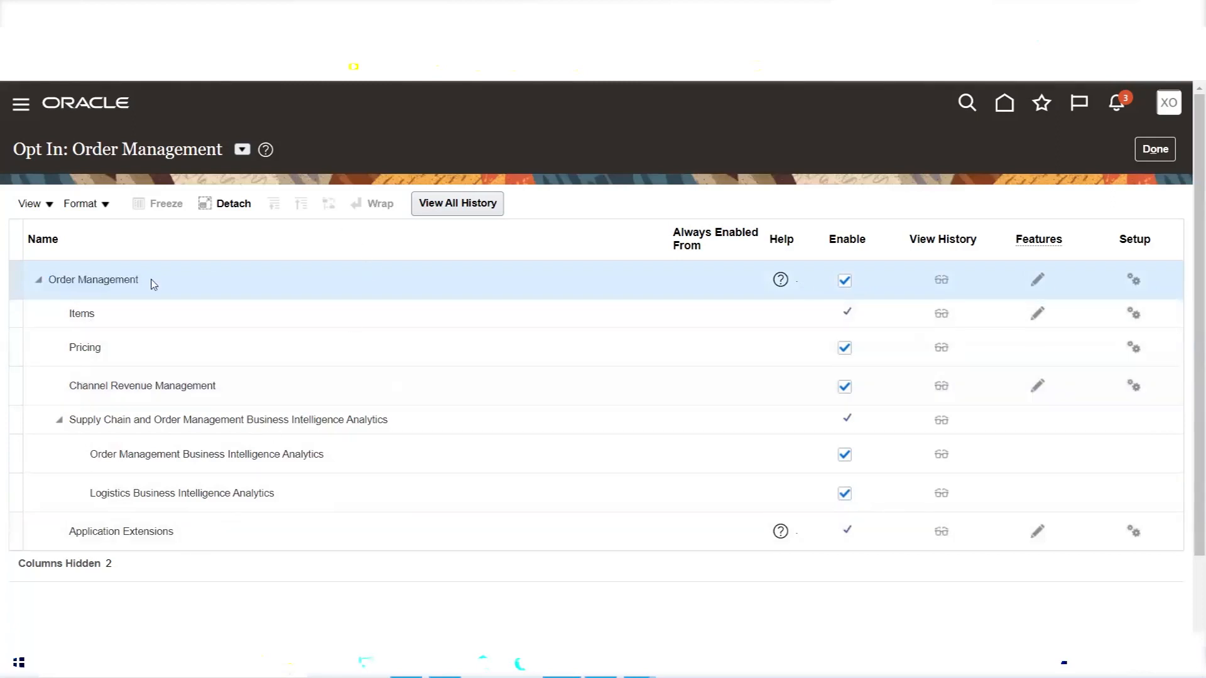
pyautogui.tripleClick(137, 279)
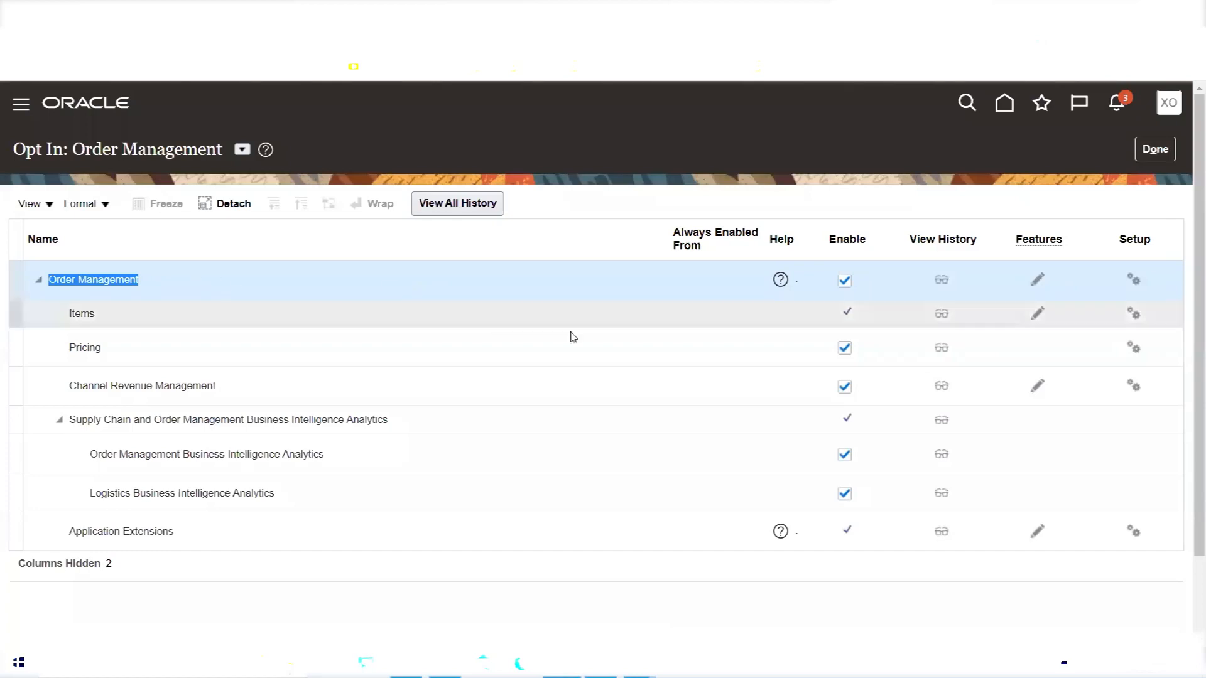
pyautogui.click(518, 277)
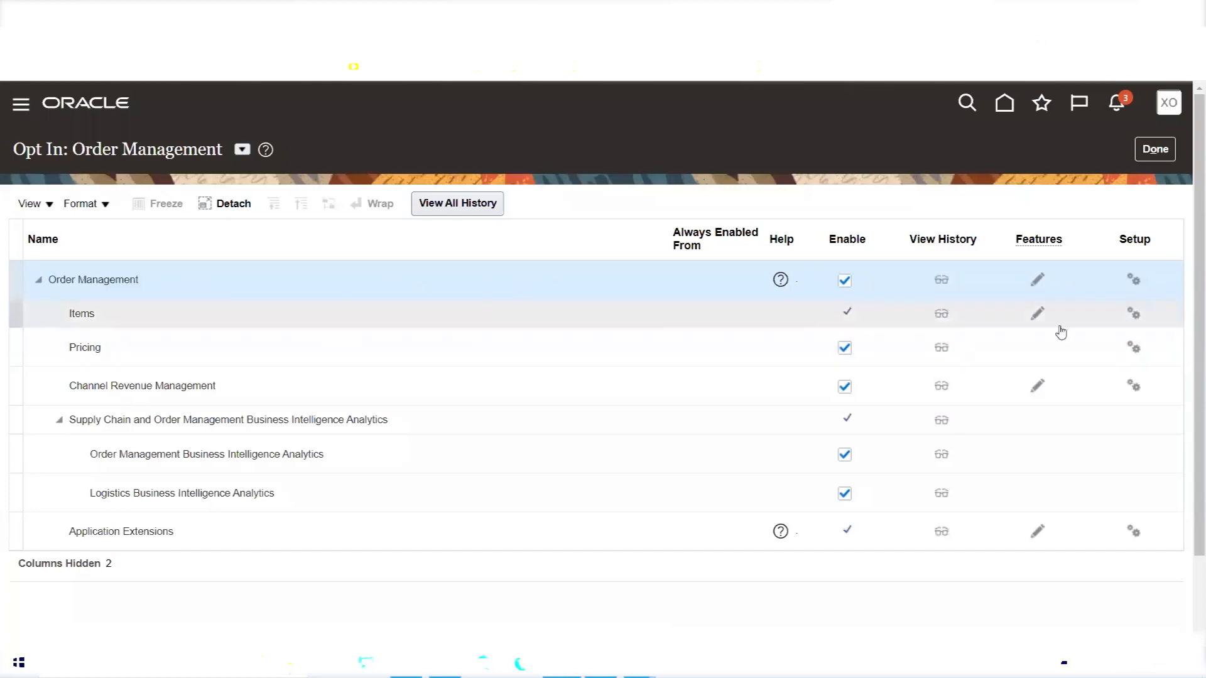
pyautogui.click(1038, 282)
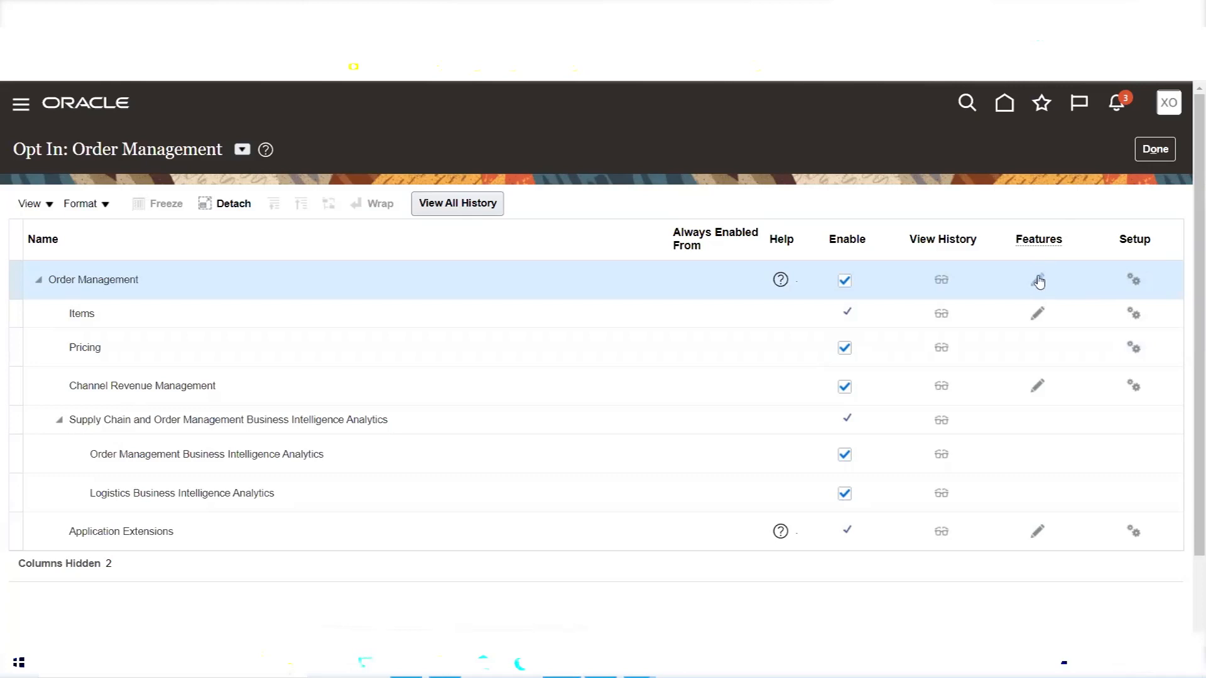
pyautogui.click(1038, 281)
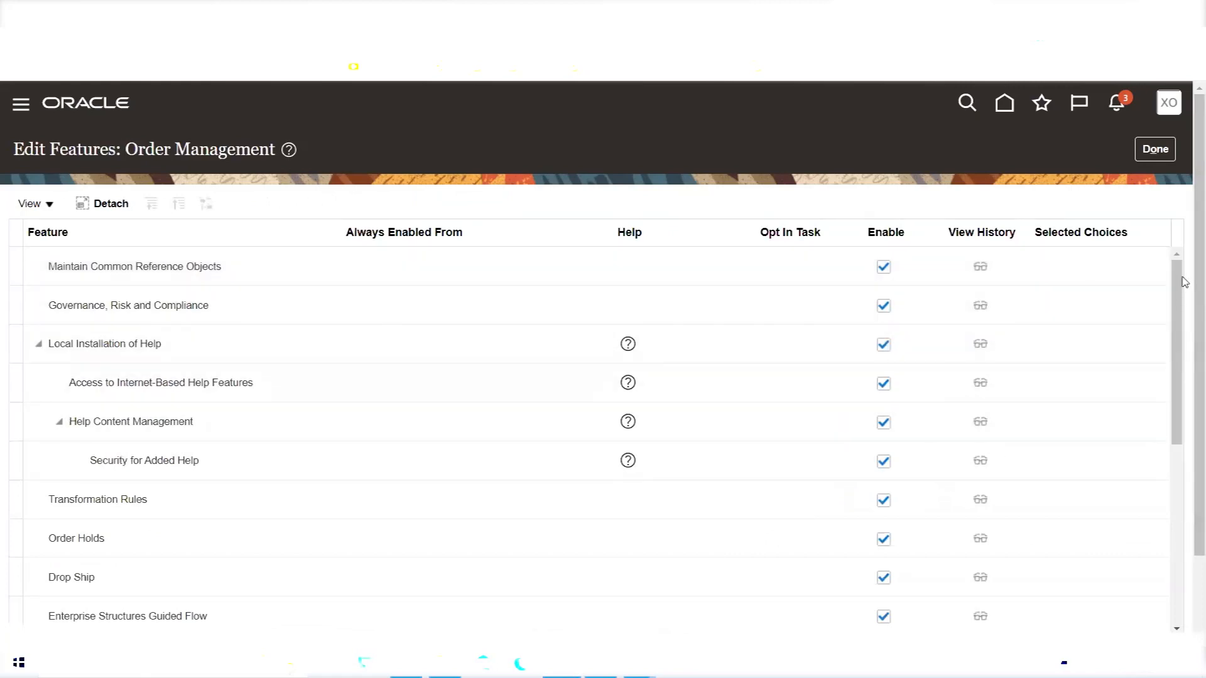
pyautogui.moveTo(1175, 291)
pyautogui.mouseDown()
pyautogui.moveTo(1187, 493)
pyautogui.moveTo(1181, 269)
pyautogui.mouseUp()
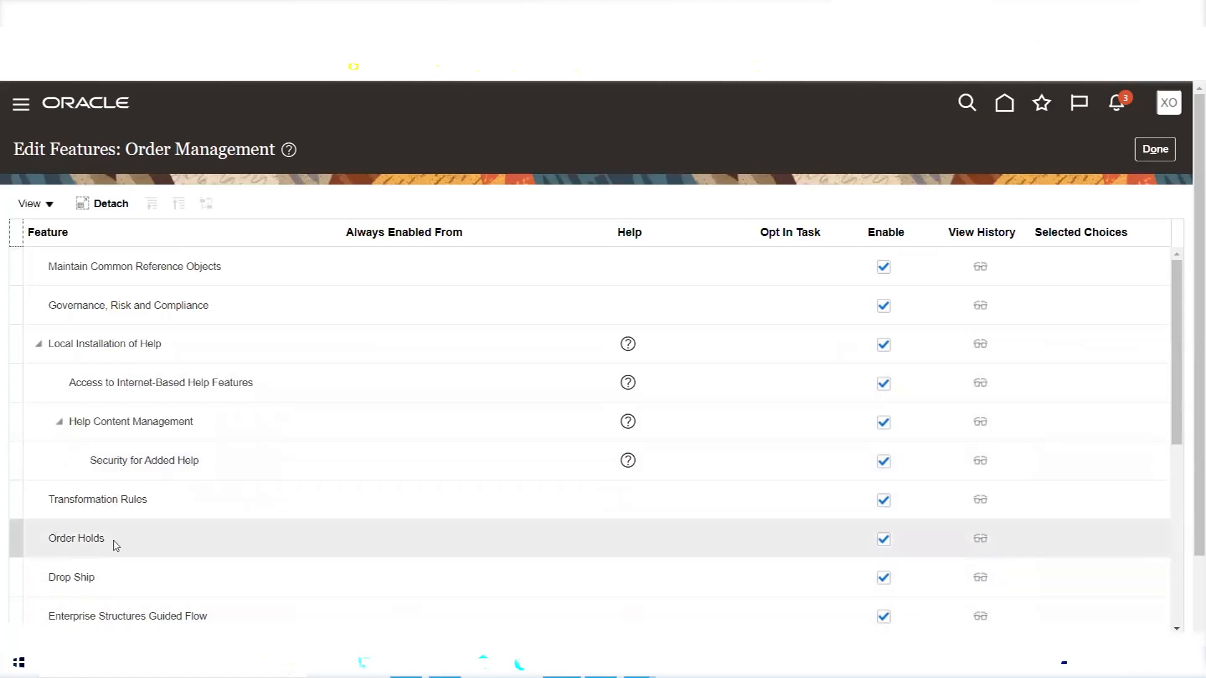
pyautogui.scroll(-5, 115, 483)
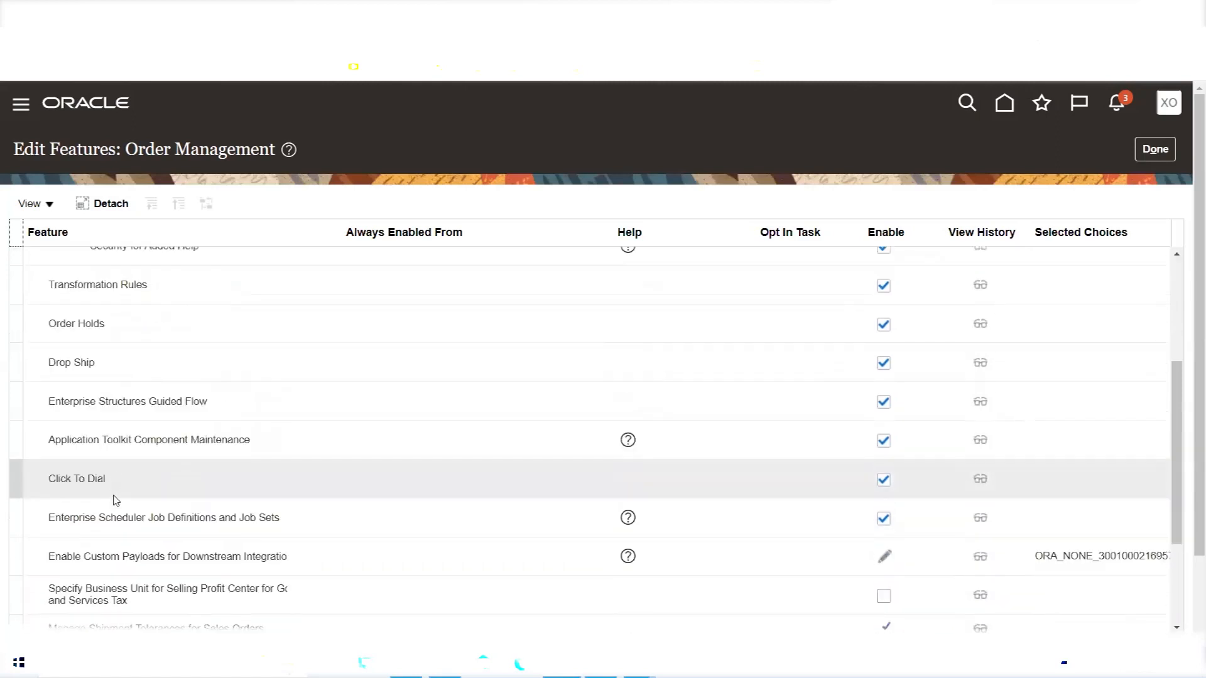
pyautogui.scroll(5, 901, 366)
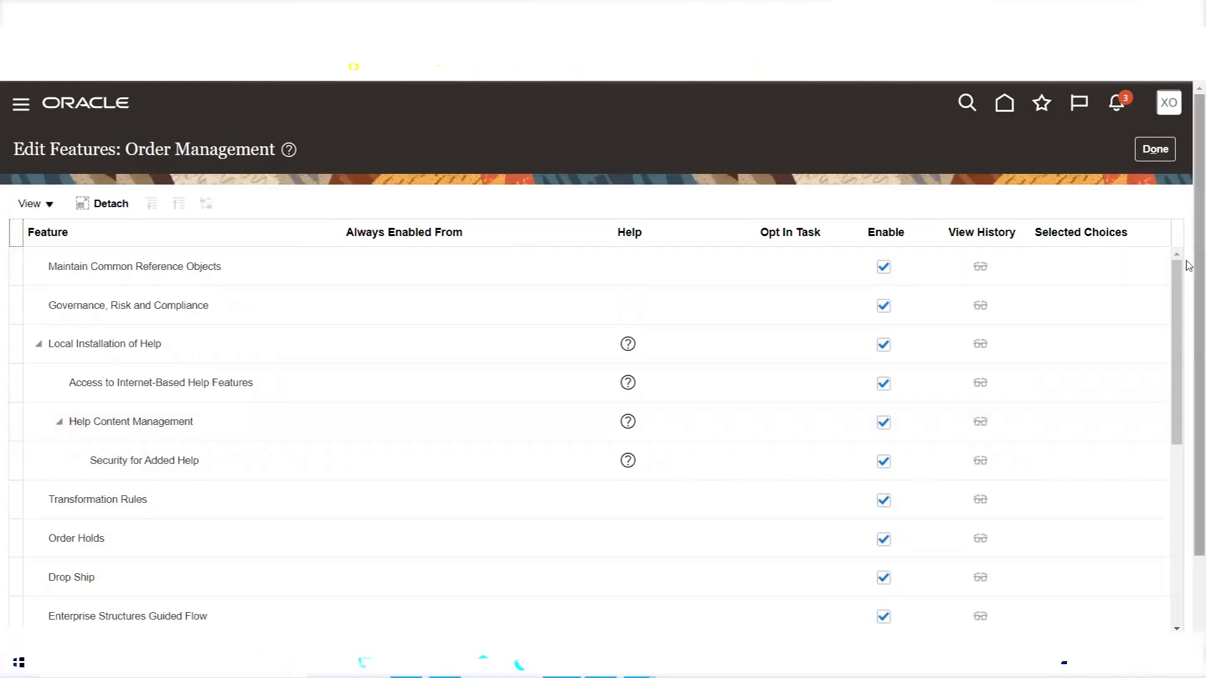
pyautogui.click(1155, 149)
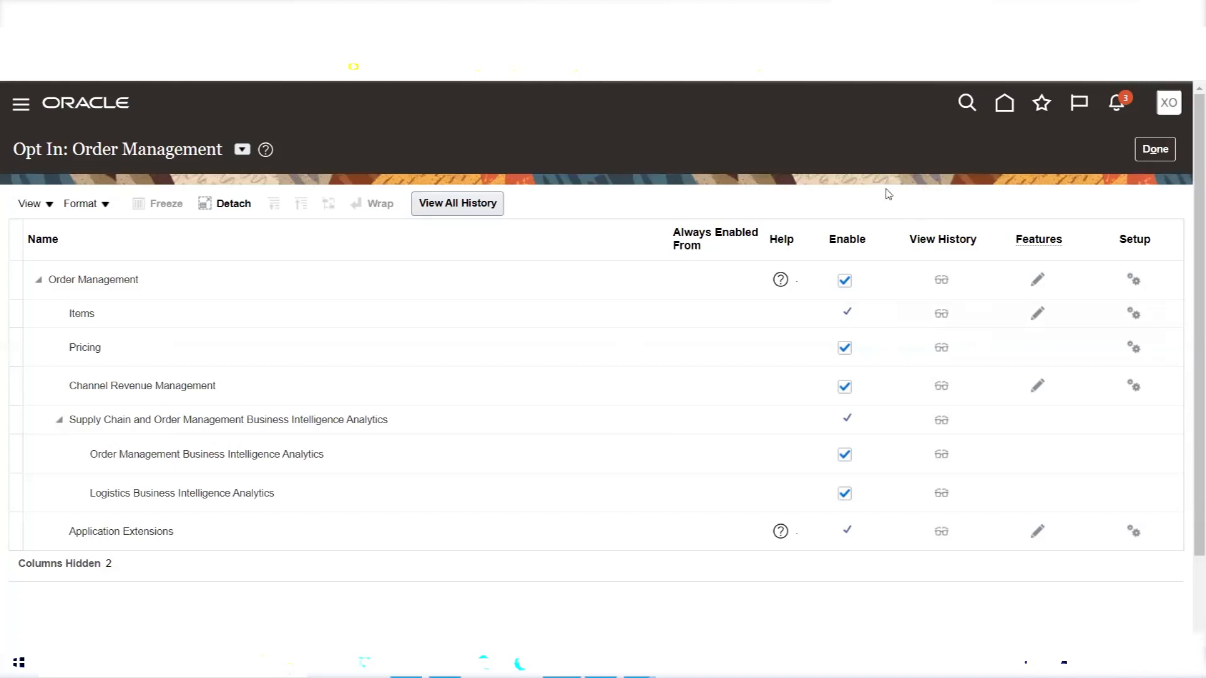
pyautogui.click(1156, 148)
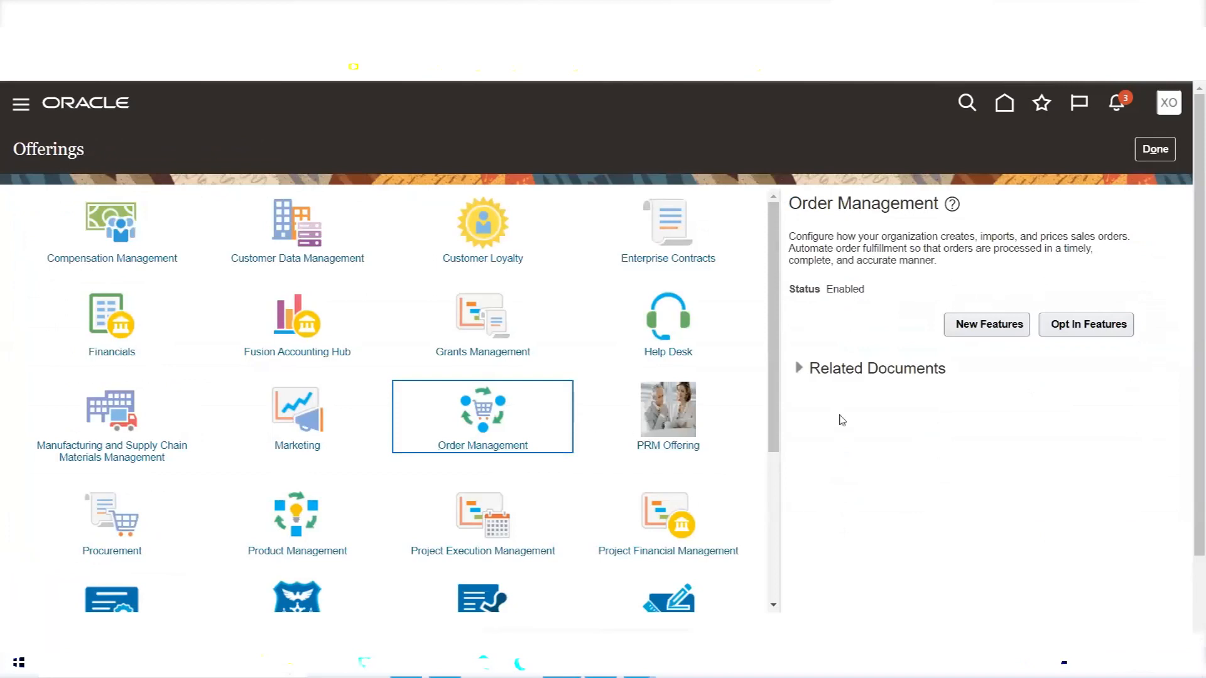
# Select the Product Management offering and examine its description and enablement status.
pyautogui.moveTo(775, 295); pyautogui.dragTo(772, 348)
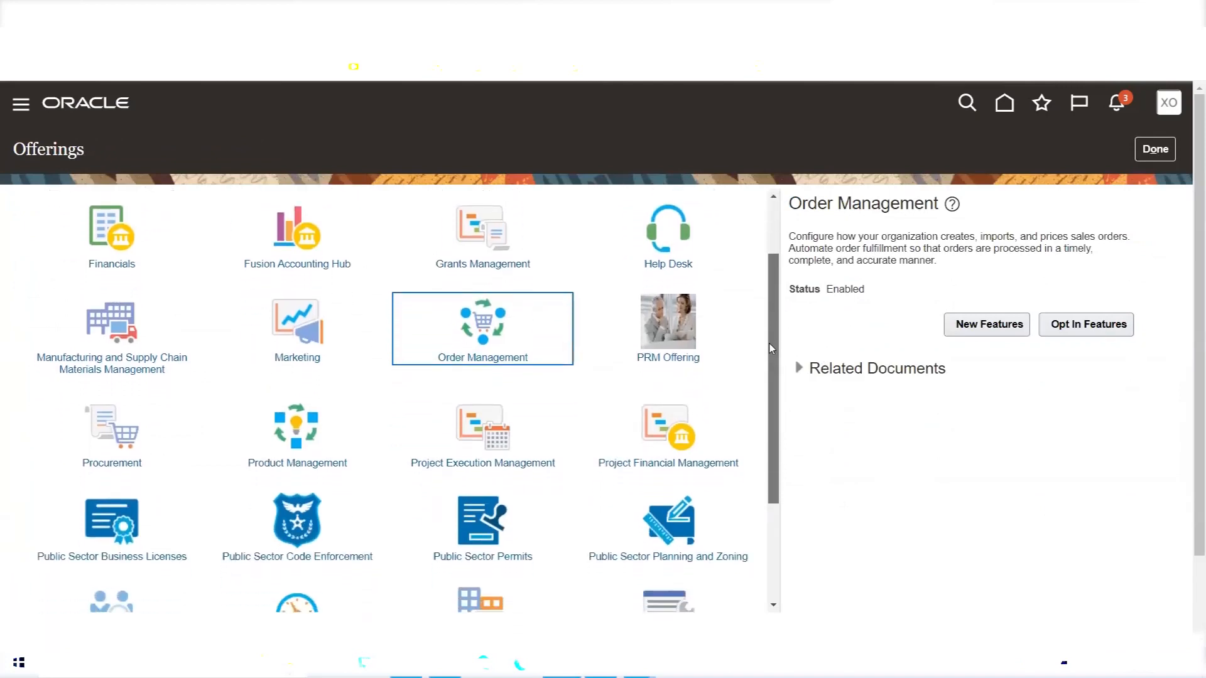
pyautogui.click(294, 431)
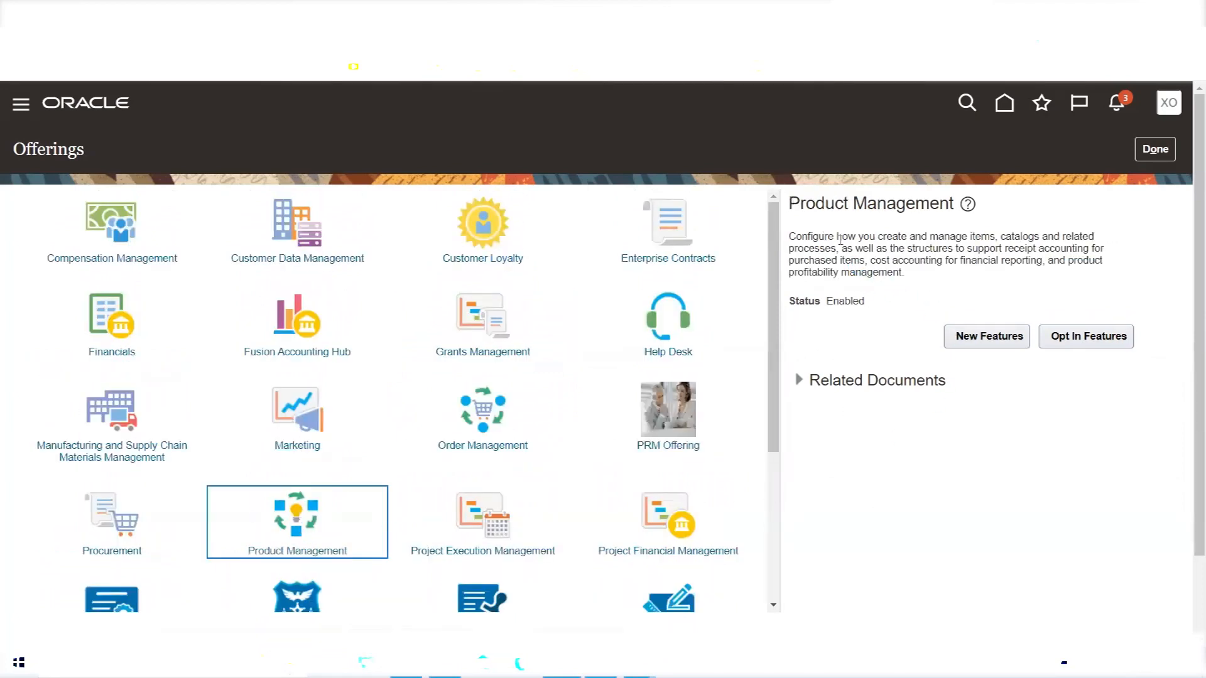
pyautogui.moveTo(969, 237); pyautogui.dragTo(1037, 234)
pyautogui.moveTo(1005, 247); pyautogui.dragTo(1086, 247)
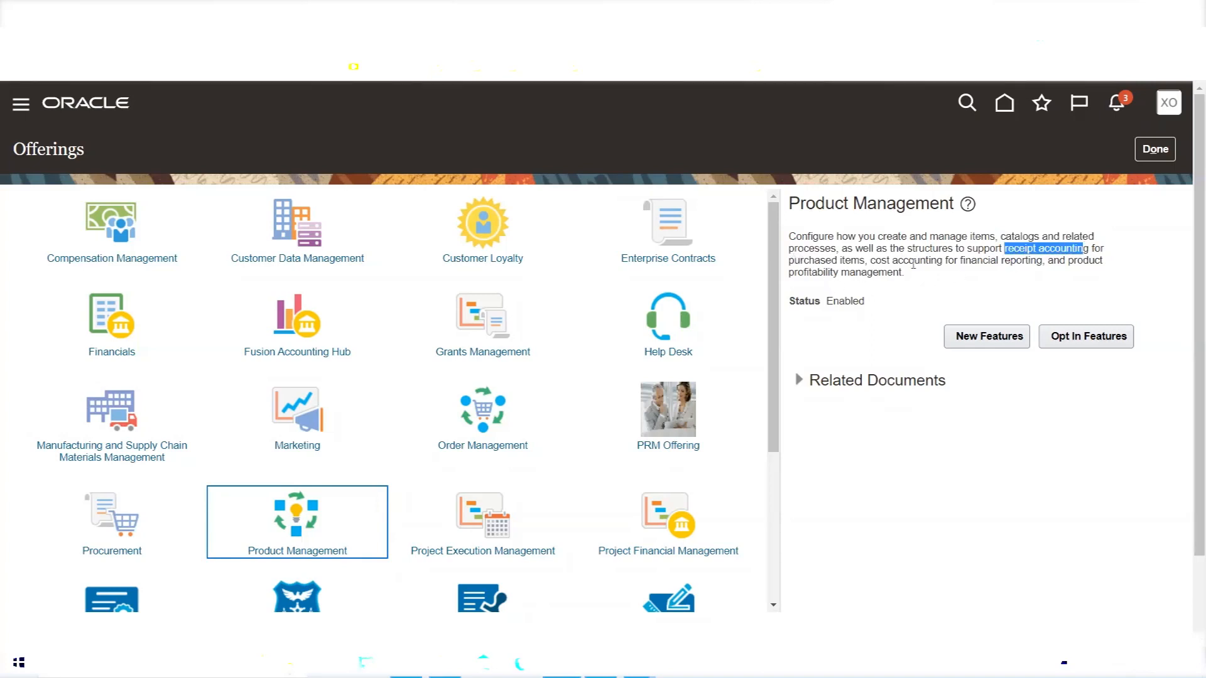
pyautogui.tripleClick(854, 253)
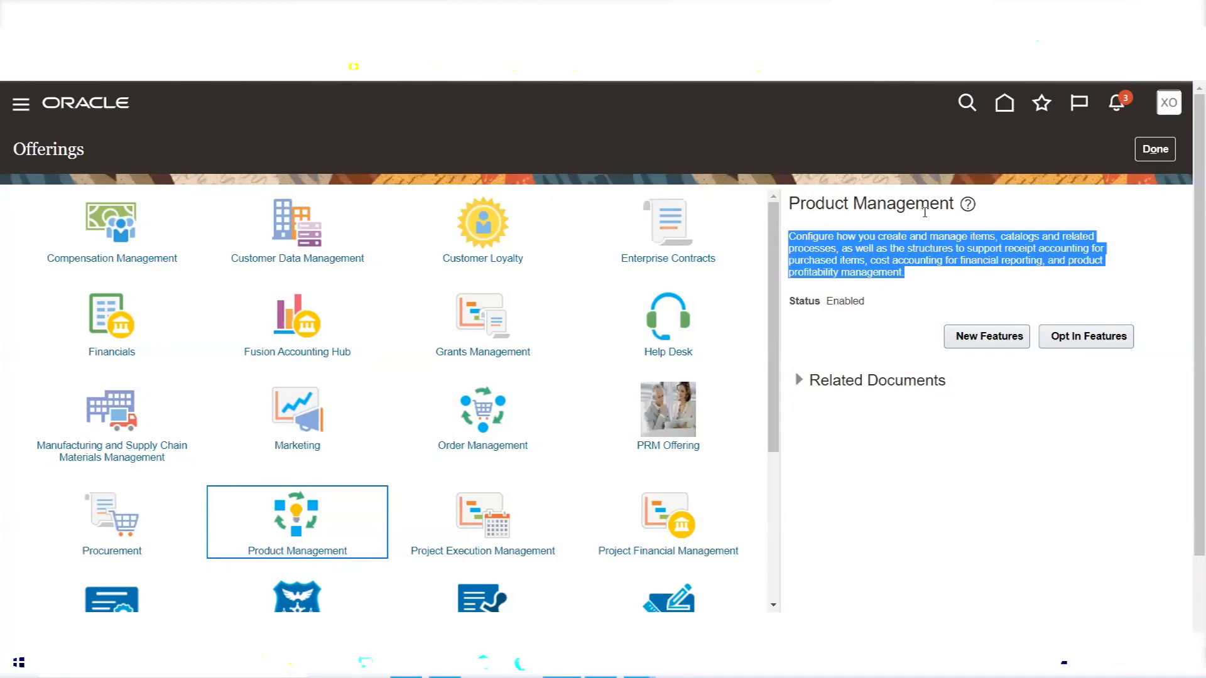
pyautogui.doubleClick(843, 302)
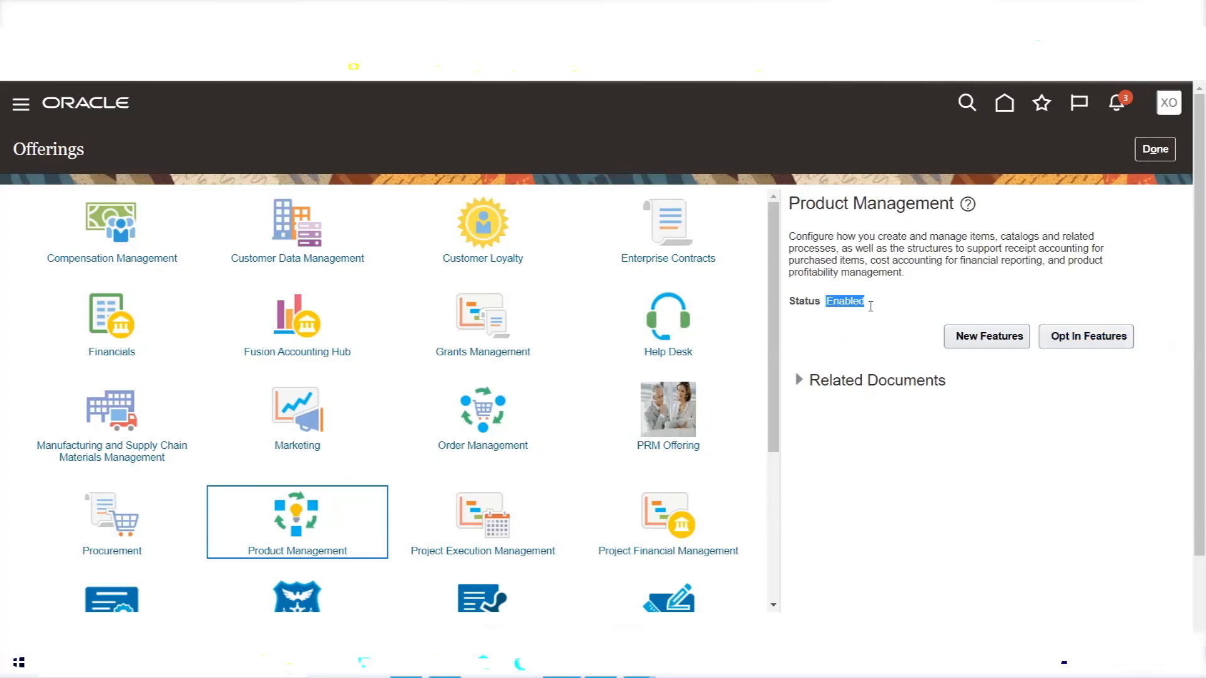
# Open the Product Management opt-in features and look through the offering's functional areas.
pyautogui.click(1106, 342)
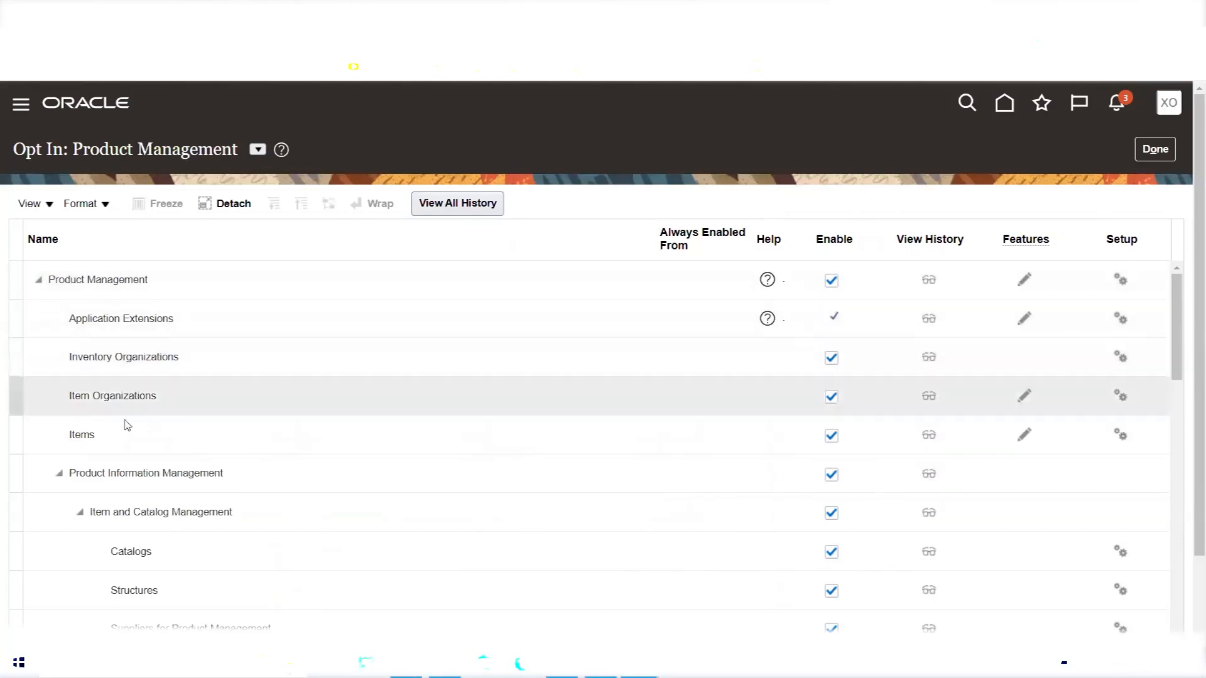
pyautogui.scroll(-3, 371, 425)
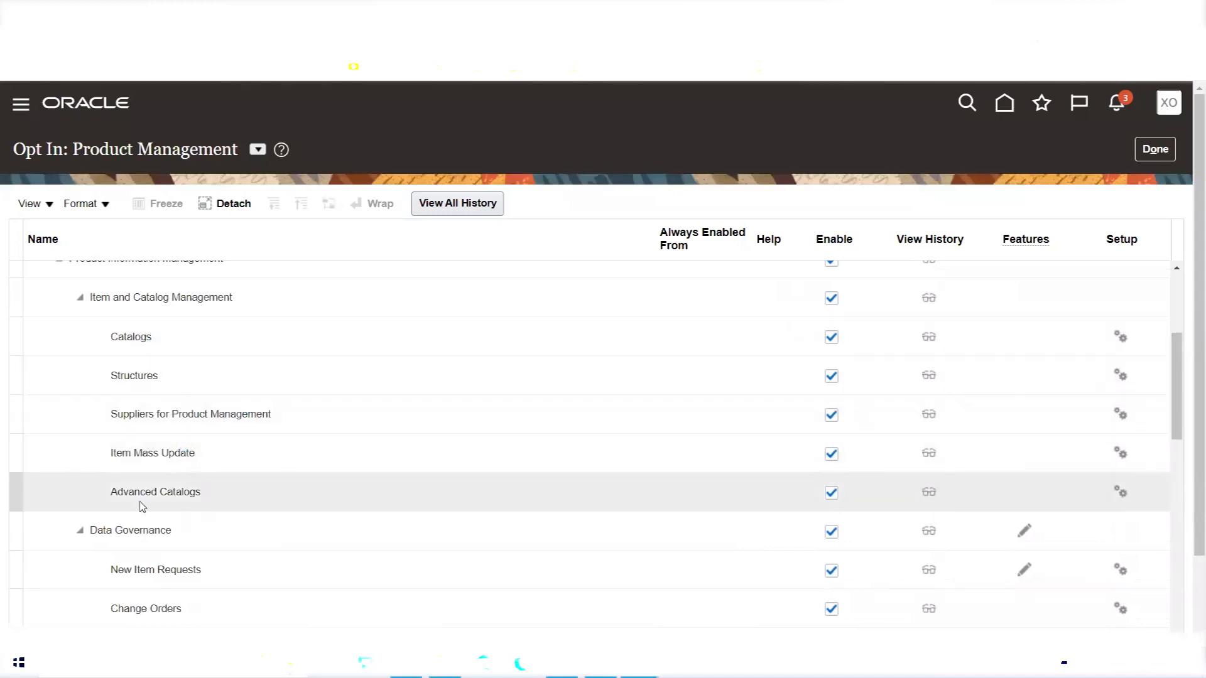
pyautogui.scroll(-4, 202, 431)
pyautogui.scroll(-3, 187, 353)
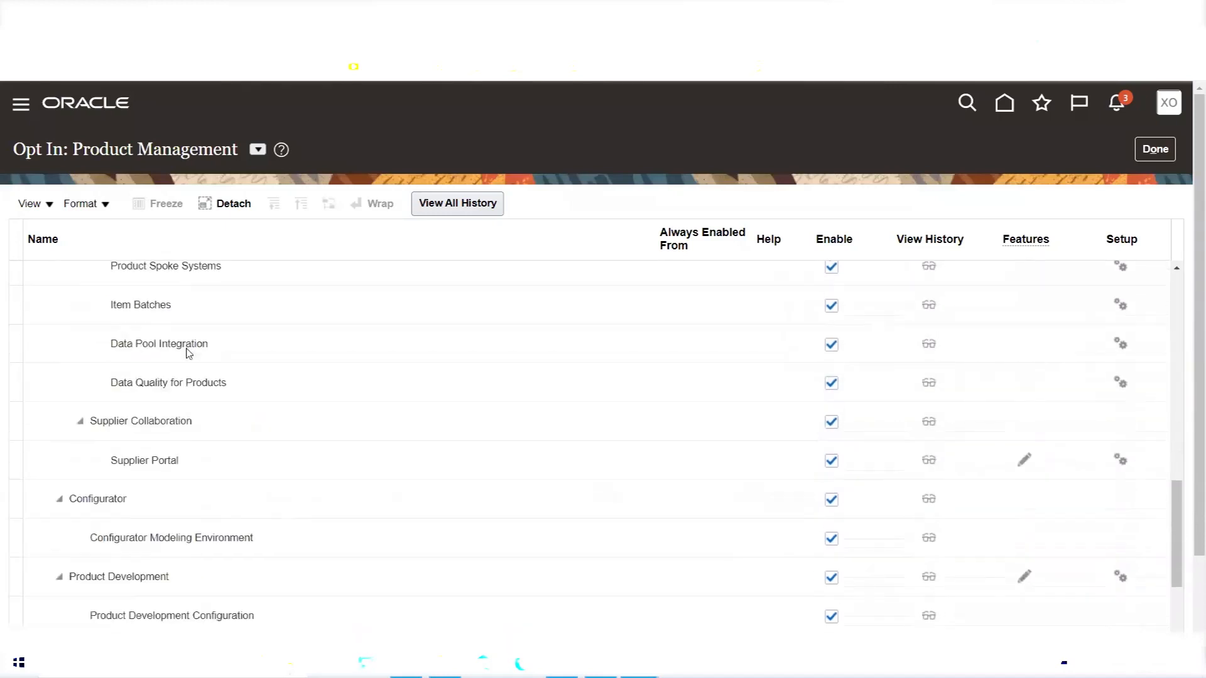
# Opt out of the Product Management offering and enable the offering again.
pyautogui.scroll(10, 216, 486)
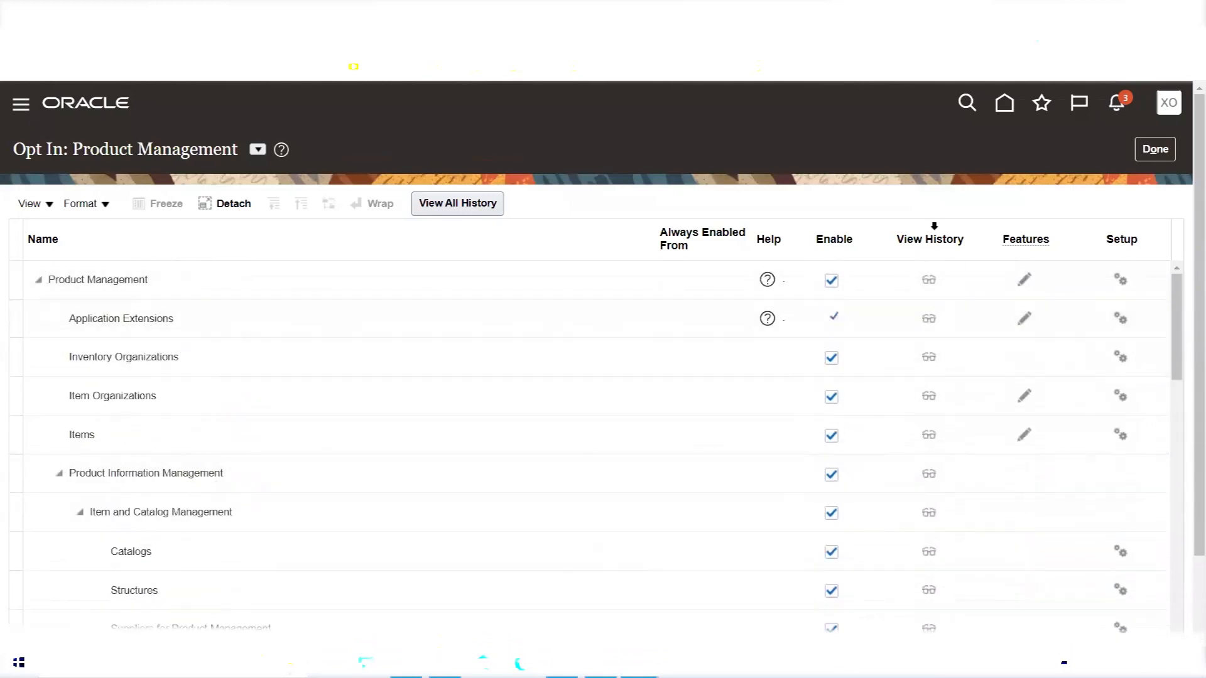
pyautogui.click(831, 280)
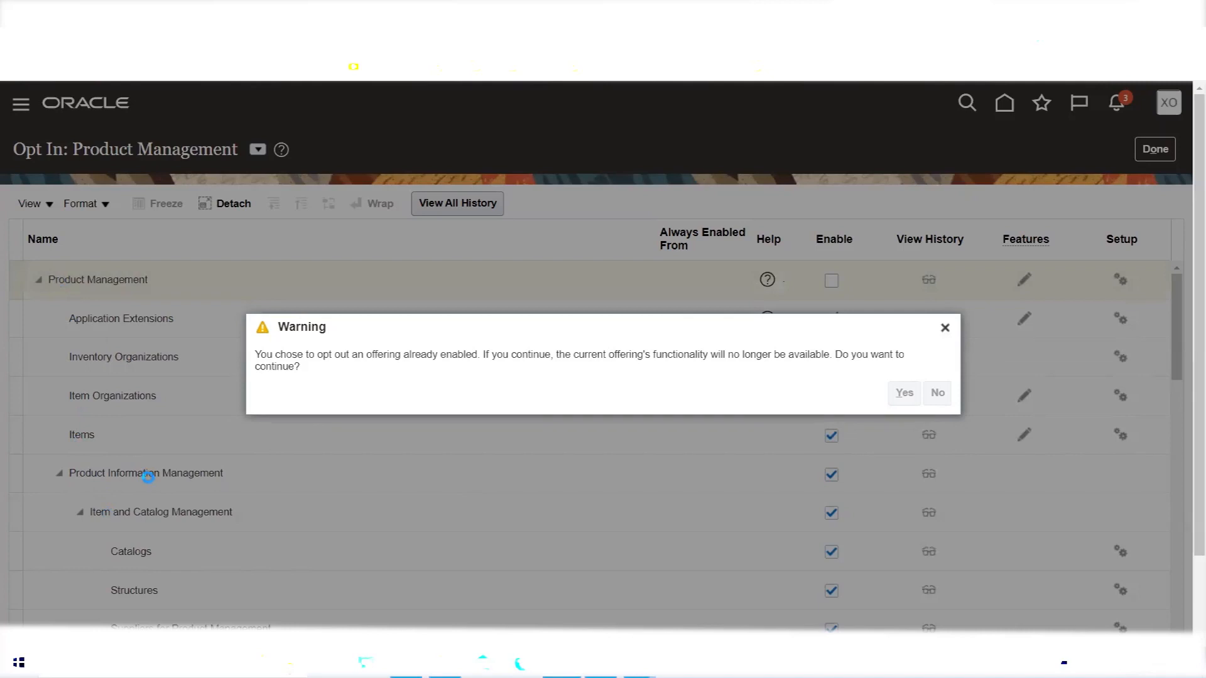
pyautogui.click(945, 327)
pyautogui.click(832, 282)
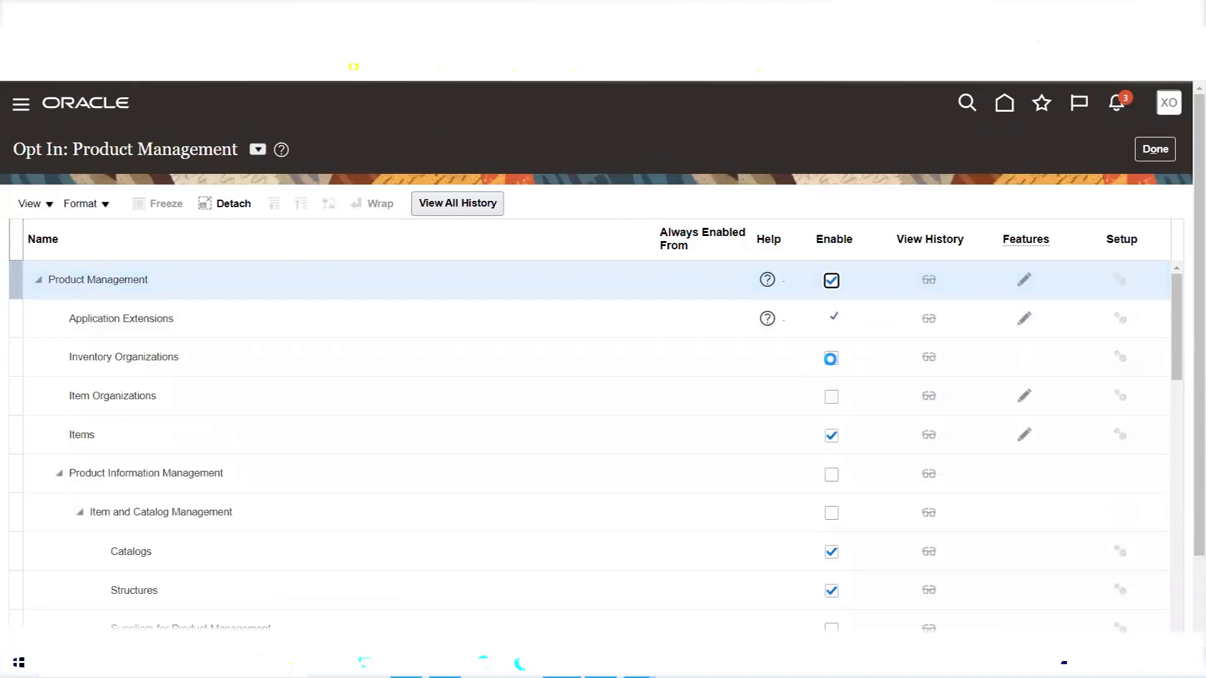
# Enable the Inventory Organizations, Item Organizations, Product Information Management, and Item and Catalog Management functional areas.
pyautogui.click(831, 358)
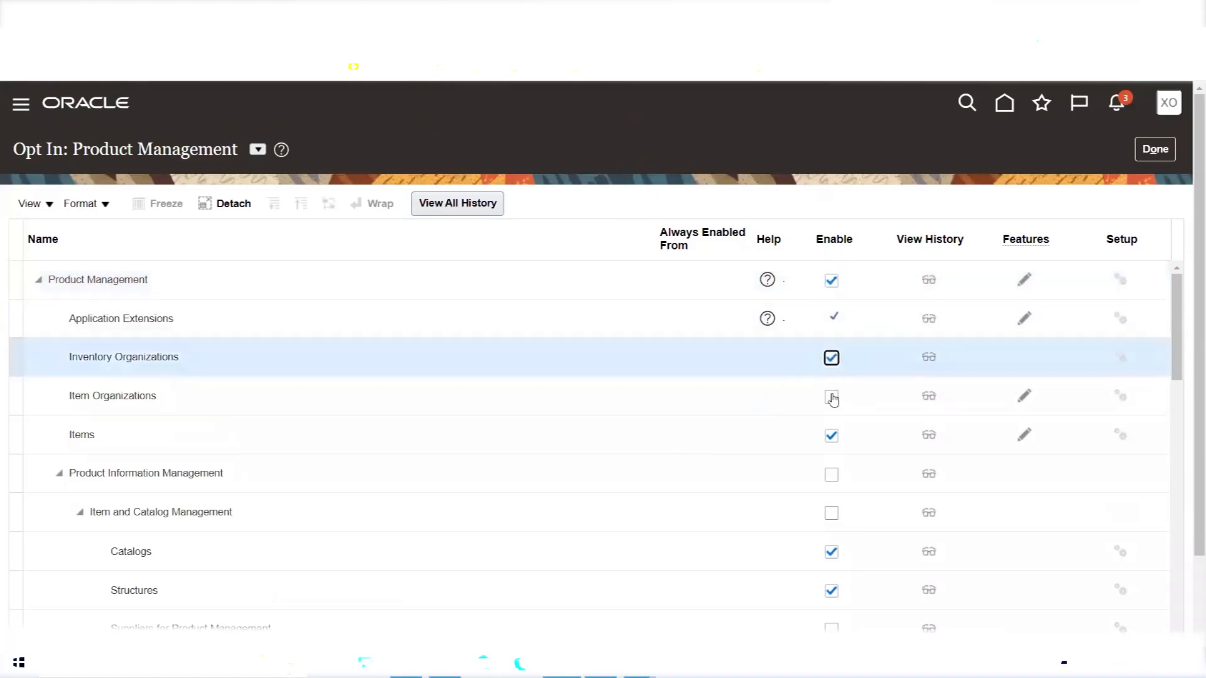
pyautogui.click(831, 398)
pyautogui.click(831, 475)
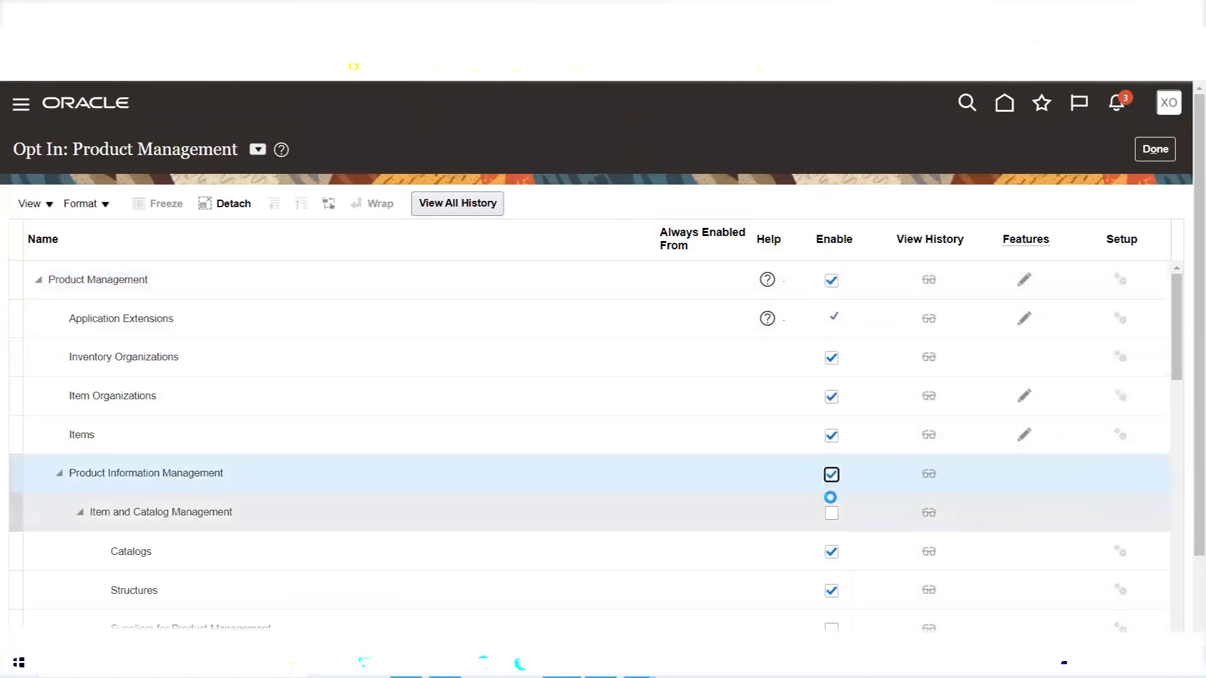
pyautogui.click(831, 513)
# Under Item and Catalog Management, enable Suppliers for Product Management, Item Mass Update and Advanced Catalogs.
pyautogui.moveTo(1178, 325); pyautogui.dragTo(1183, 394)
pyautogui.click(831, 379)
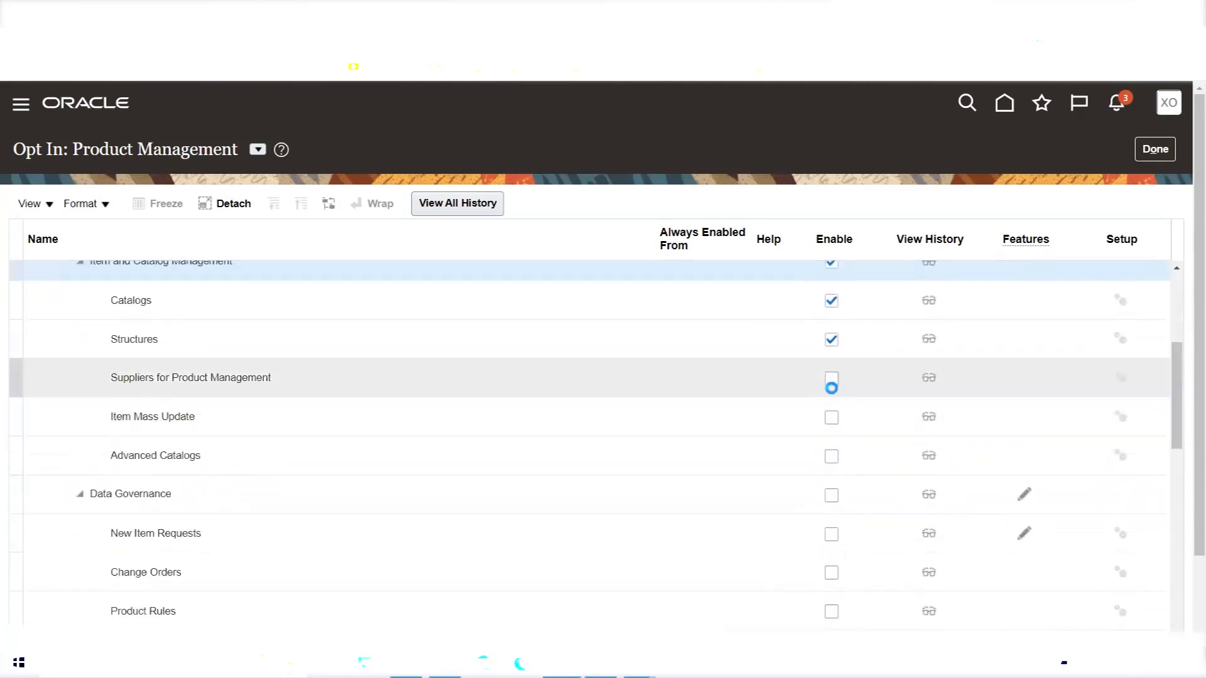
pyautogui.click(832, 417)
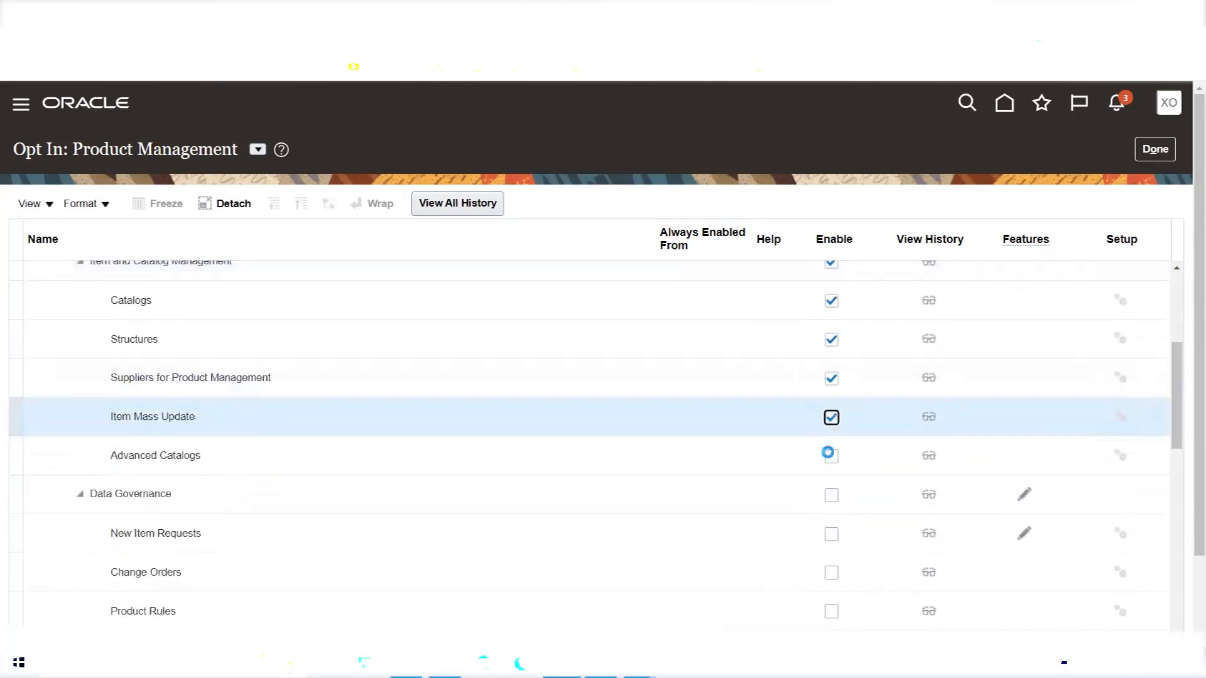
pyautogui.click(829, 454)
# Enable Data Governance with New Item Requests, Change Orders, Product Rules, Data Quality Rules for Products and Audit Trail.
pyautogui.click(831, 495)
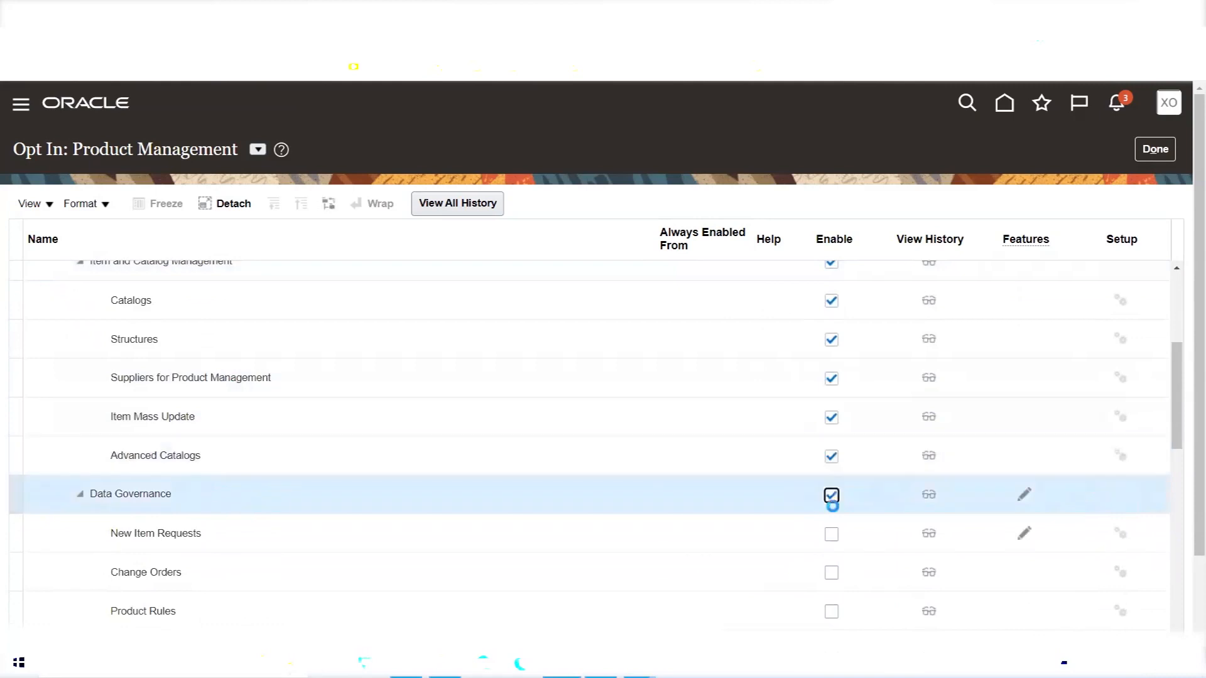
pyautogui.click(831, 537)
pyautogui.moveTo(1177, 418); pyautogui.dragTo(1178, 493)
pyautogui.click(829, 308)
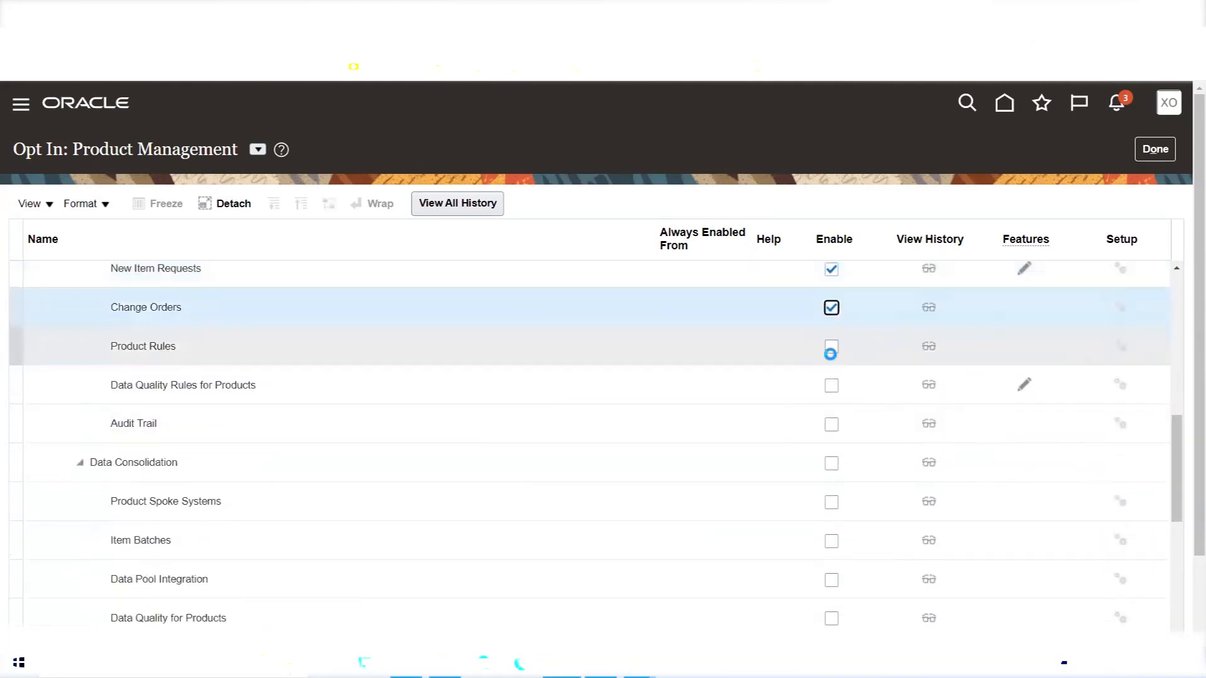
pyautogui.click(831, 347)
pyautogui.click(831, 385)
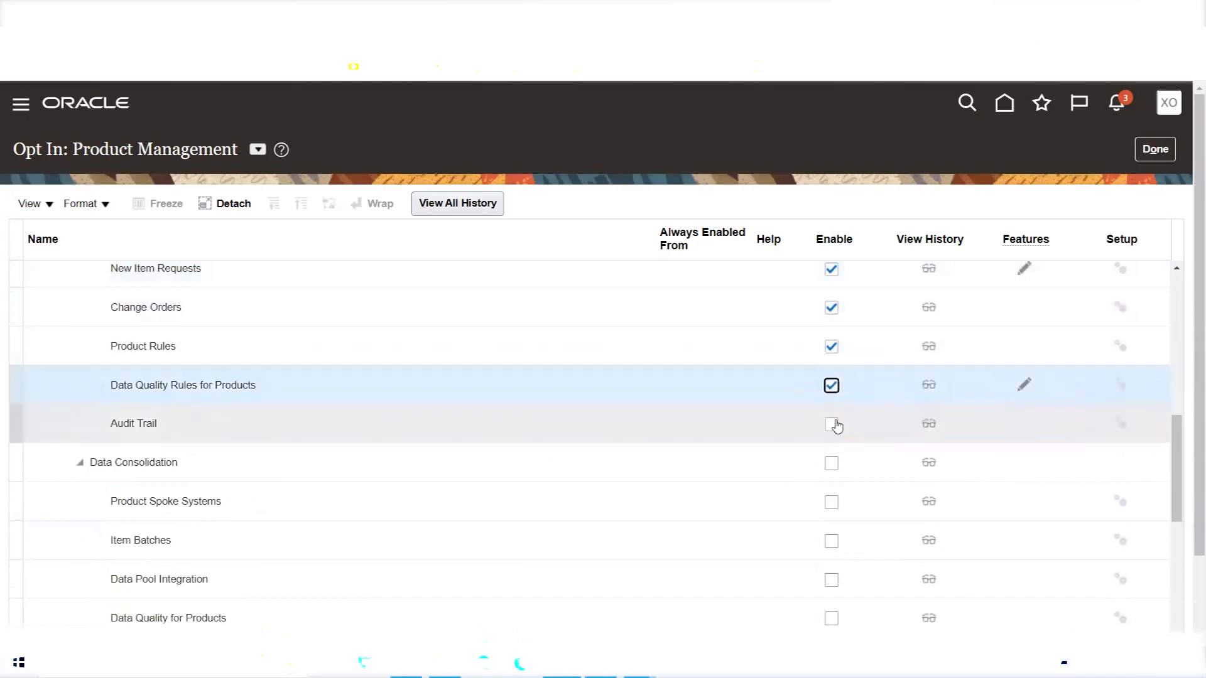
pyautogui.click(831, 424)
# Enable Data Consolidation with Product Spoke Systems, Item Batches, Data Pool Integration and Data Quality for Products.
pyautogui.click(832, 470)
pyautogui.click(831, 476)
pyautogui.moveTo(1180, 346); pyautogui.dragTo(1180, 527)
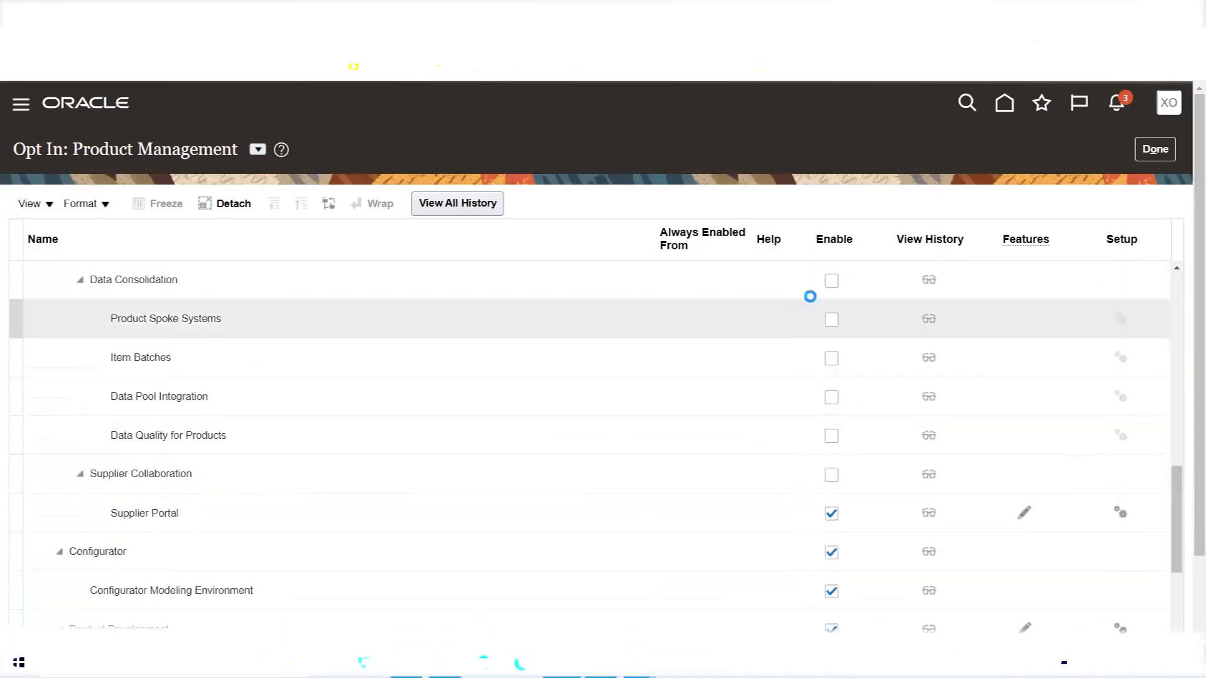
pyautogui.click(832, 280)
pyautogui.click(830, 320)
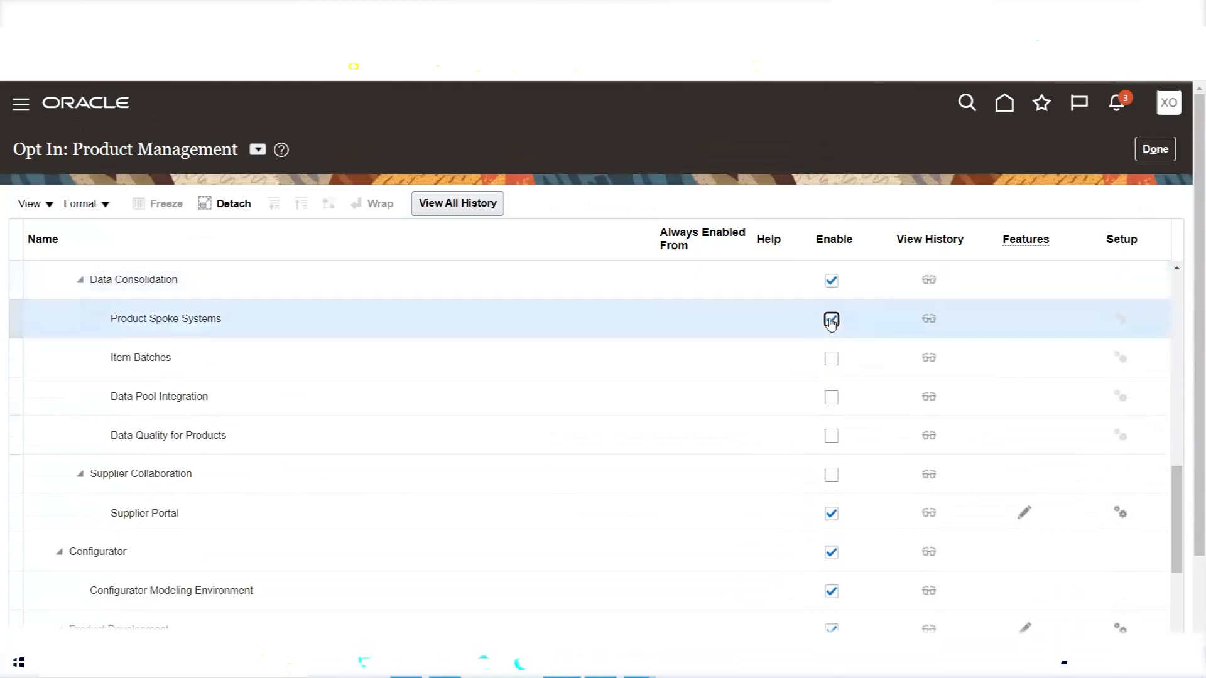
pyautogui.click(830, 359)
pyautogui.click(833, 396)
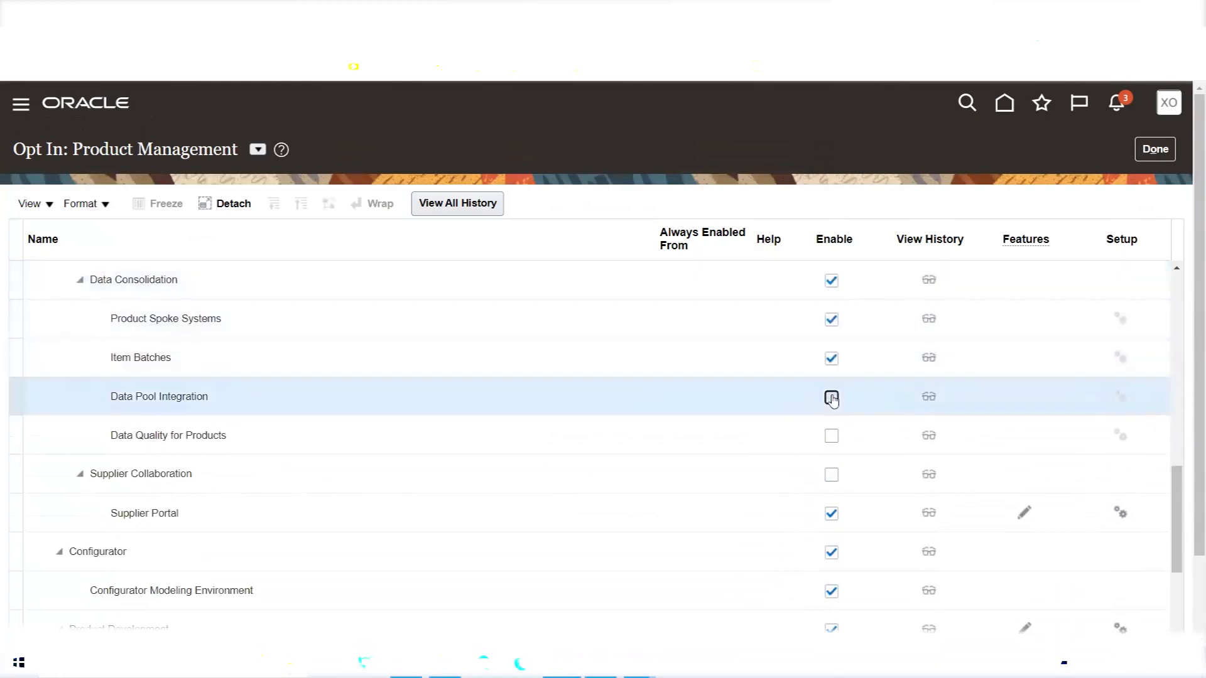
pyautogui.click(831, 436)
# Enable the Supplier Collaboration and Product Development Configuration functional areas.
pyautogui.click(831, 475)
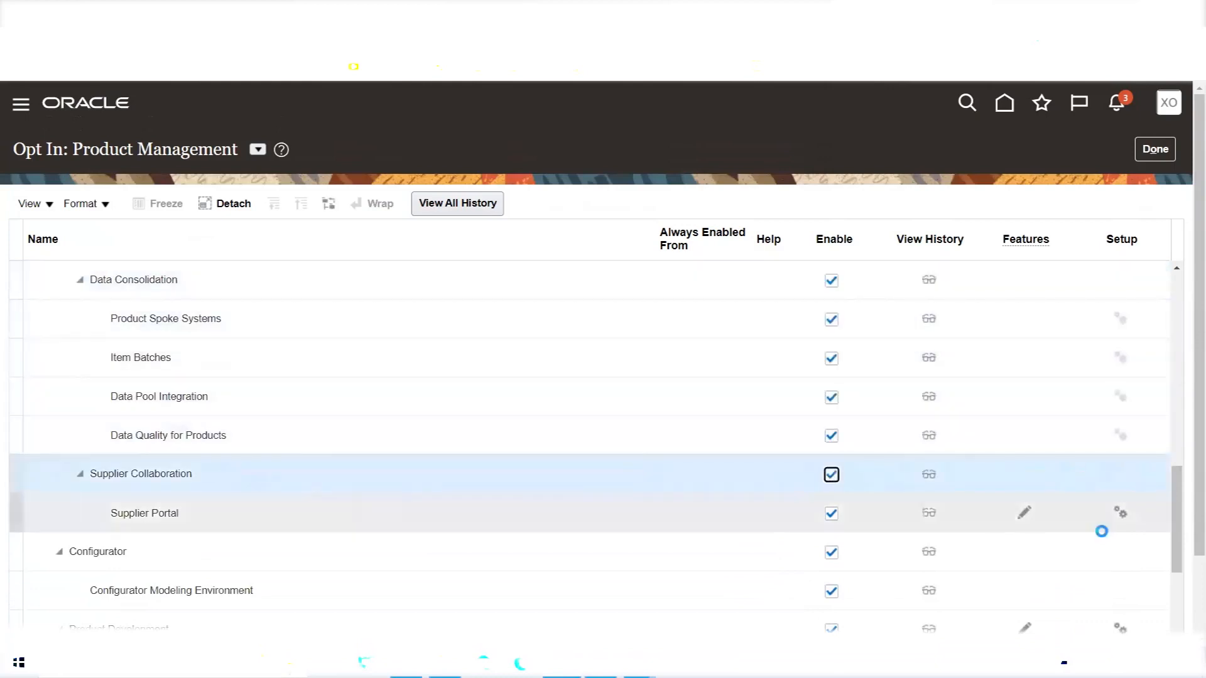
pyautogui.moveTo(1178, 497); pyautogui.dragTo(1183, 540)
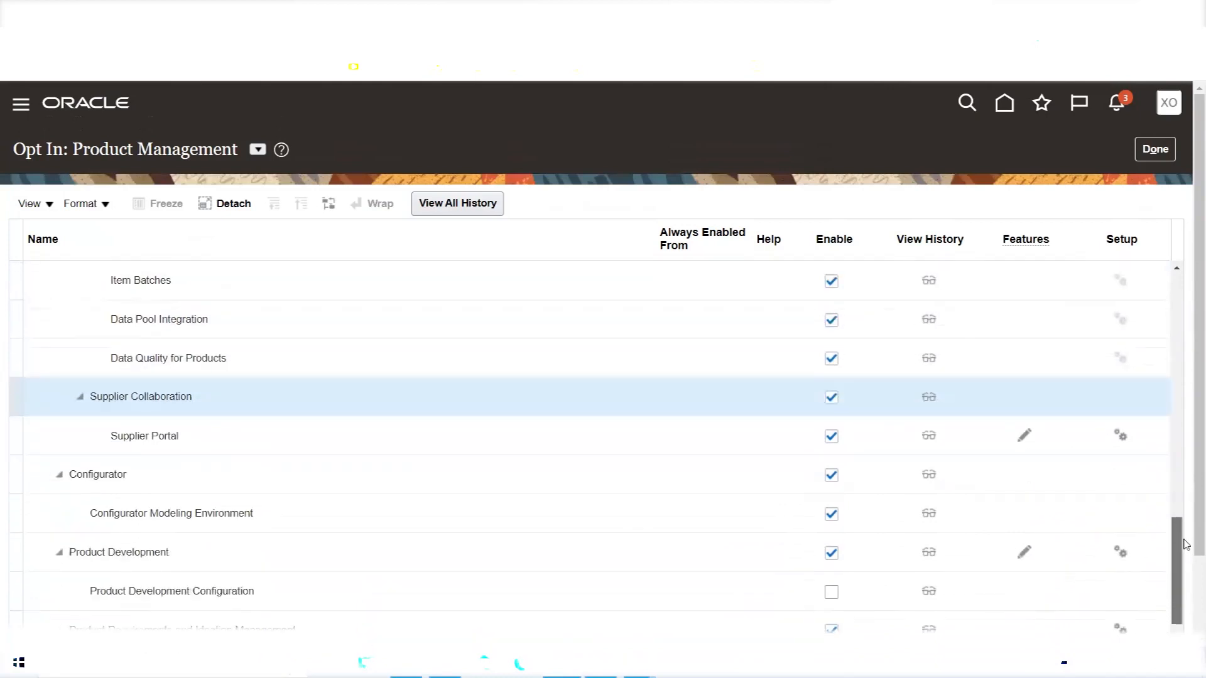
pyautogui.click(830, 590)
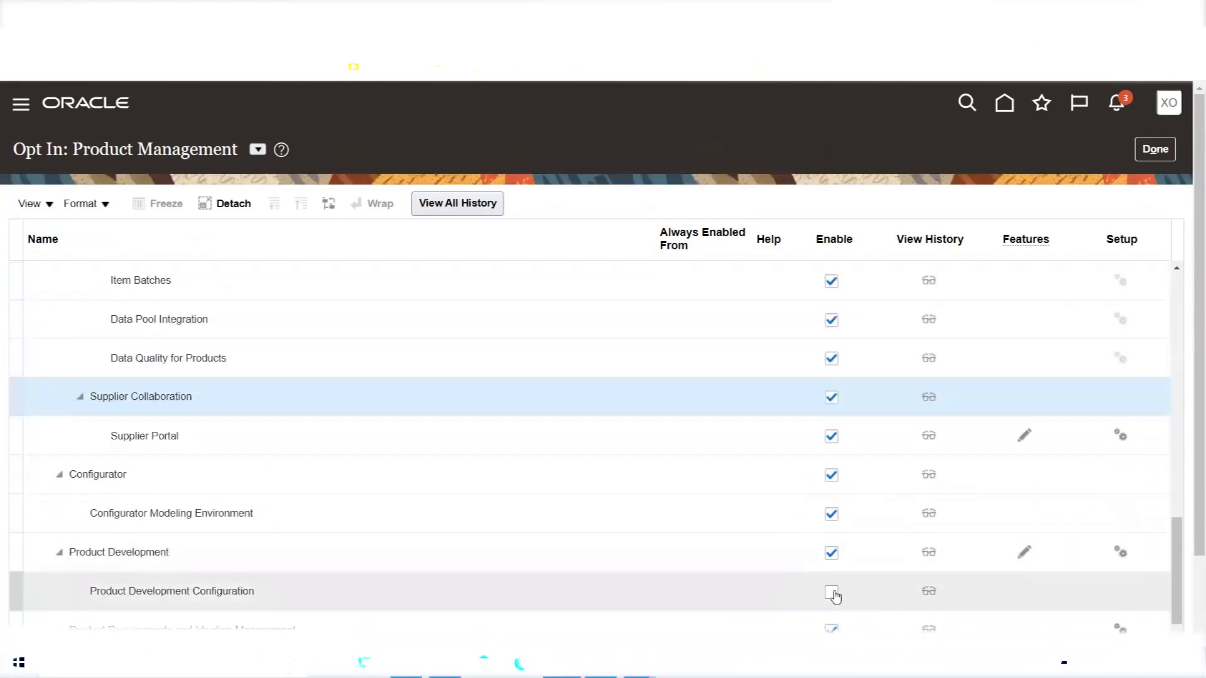
# Review the individual features of the Product Management offering, and return to the Offerings page.
pyautogui.moveTo(1178, 588); pyautogui.dragTo(1176, 273)
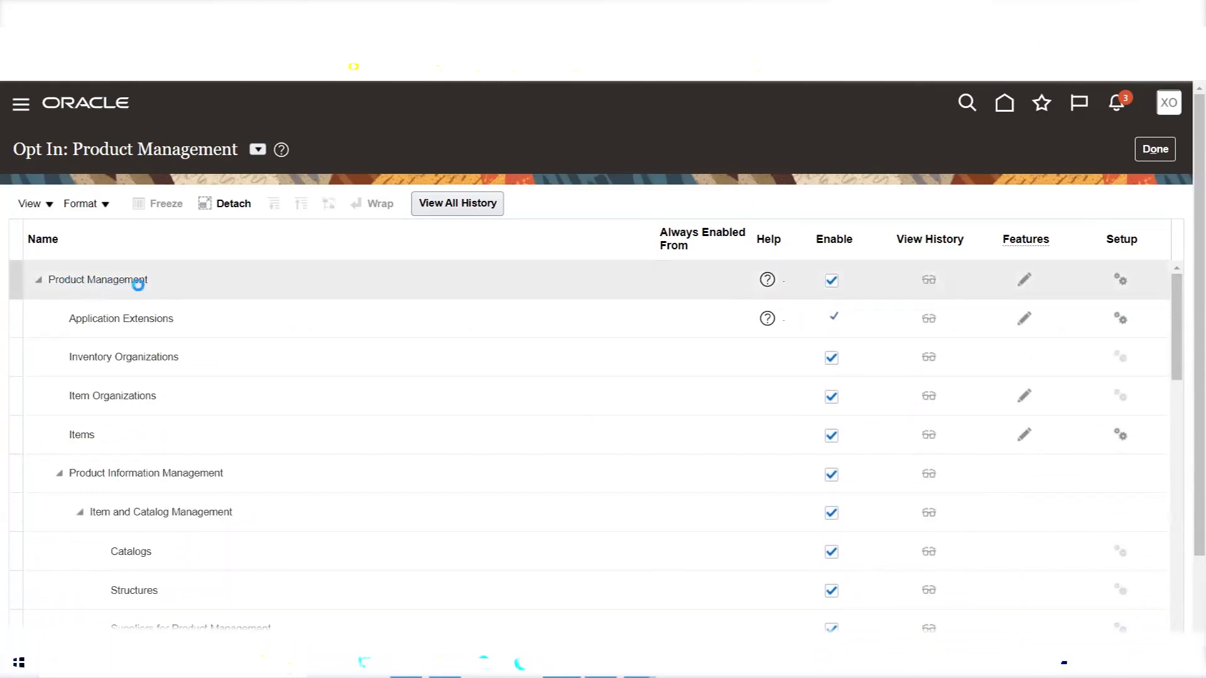
pyautogui.click(1025, 281)
pyautogui.click(1028, 278)
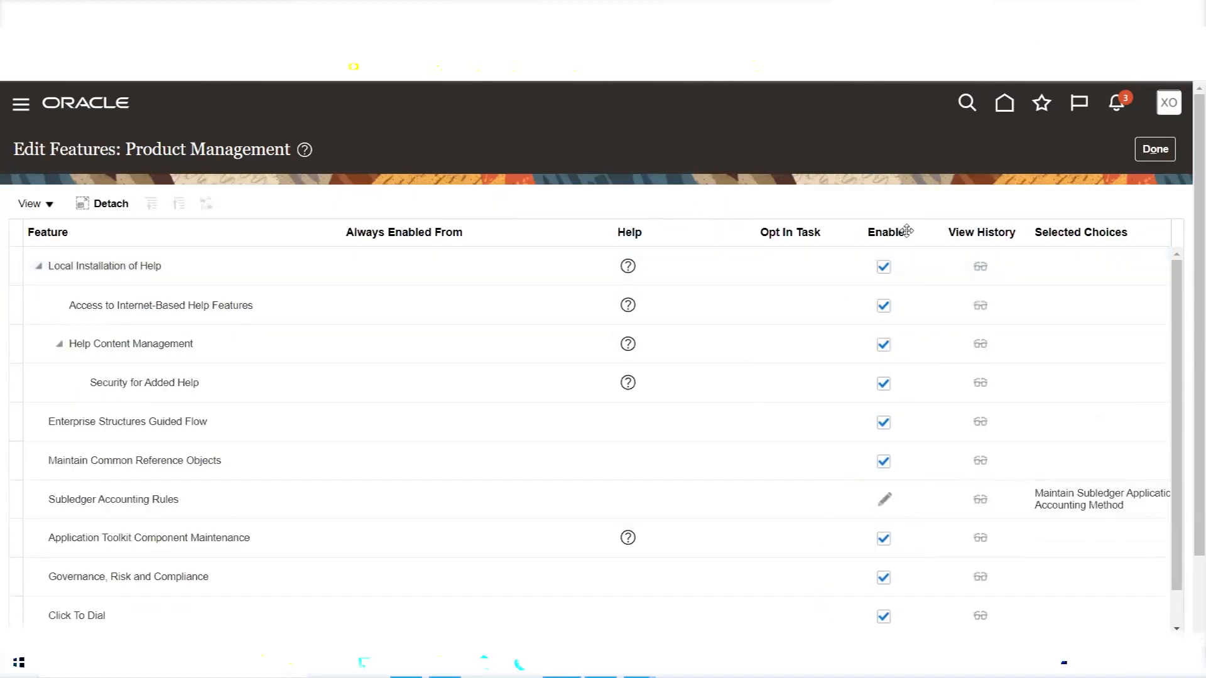
pyautogui.click(1157, 156)
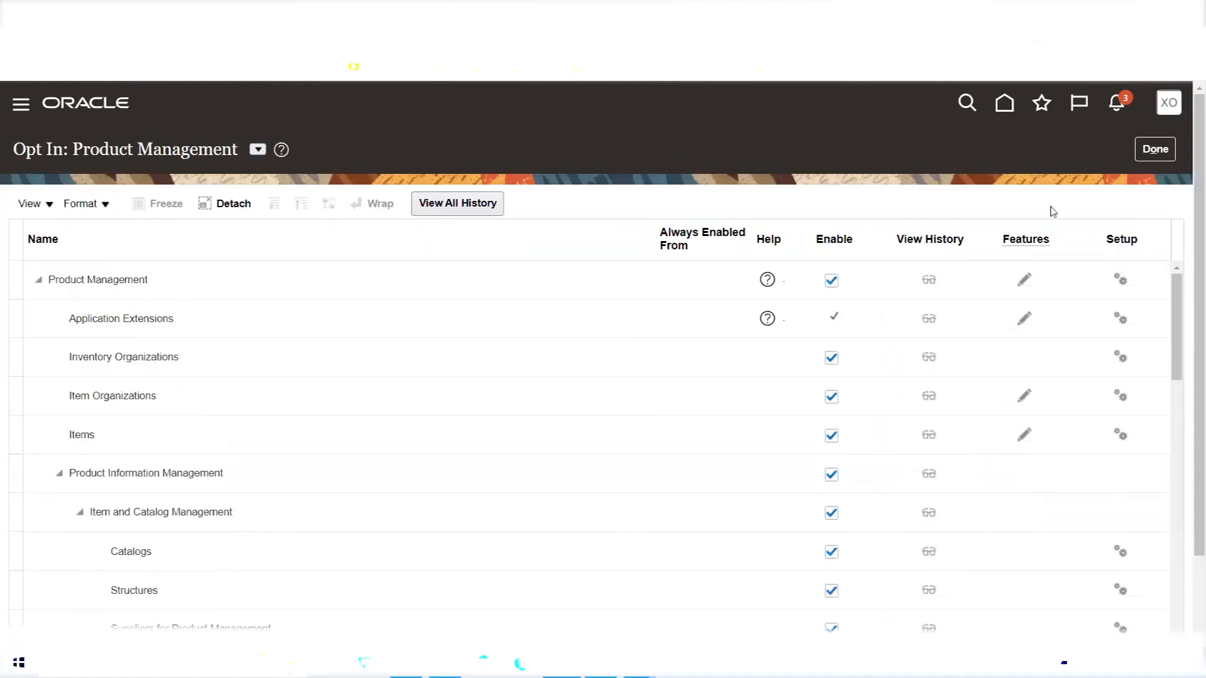
pyautogui.click(1156, 150)
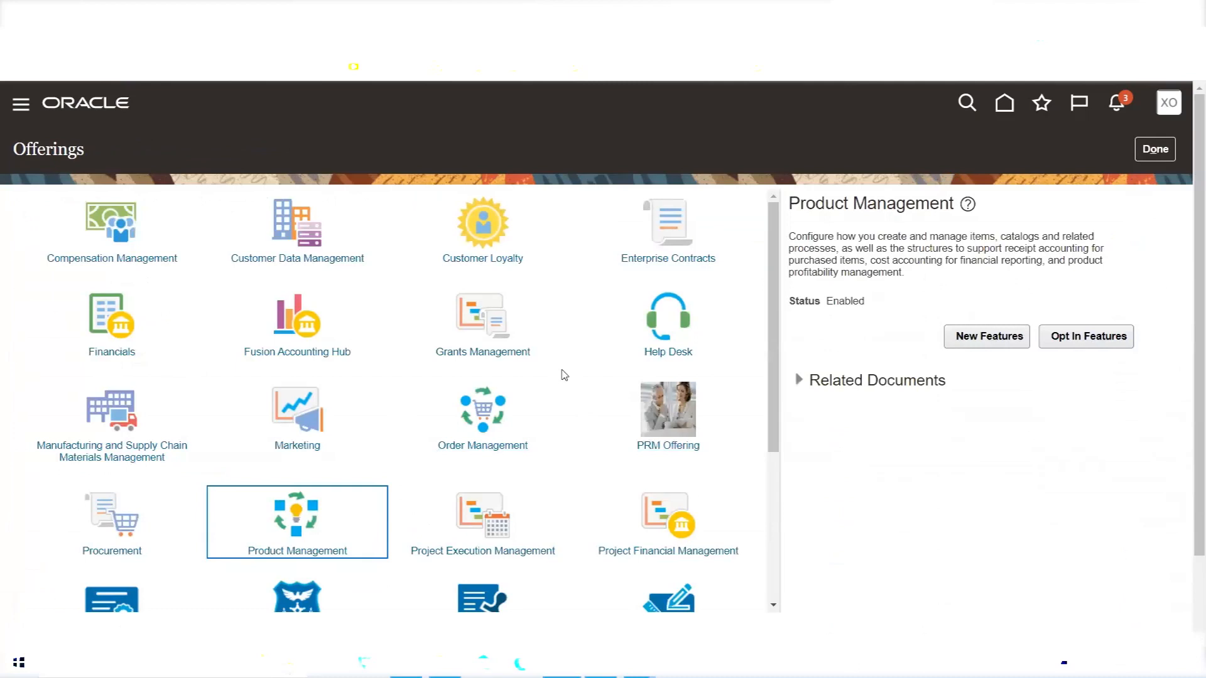
# Select the Procurement offering and examine its description and enablement status.
pyautogui.click(100, 561)
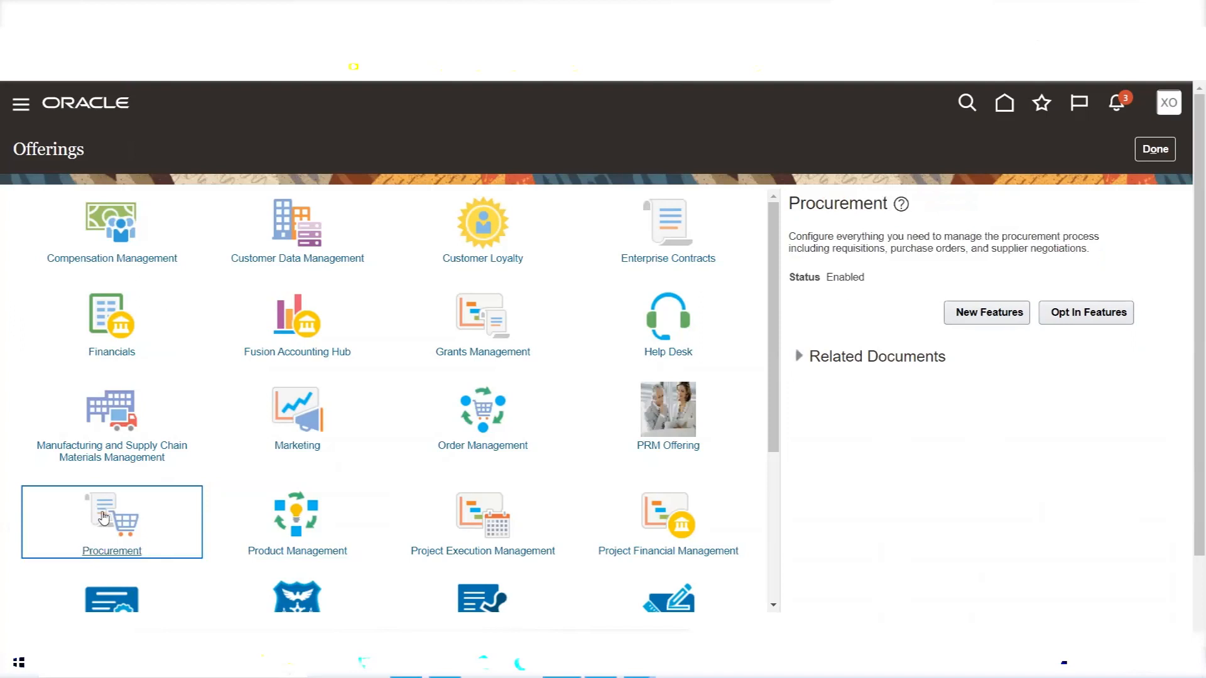
pyautogui.scroll(-1, 910, 484)
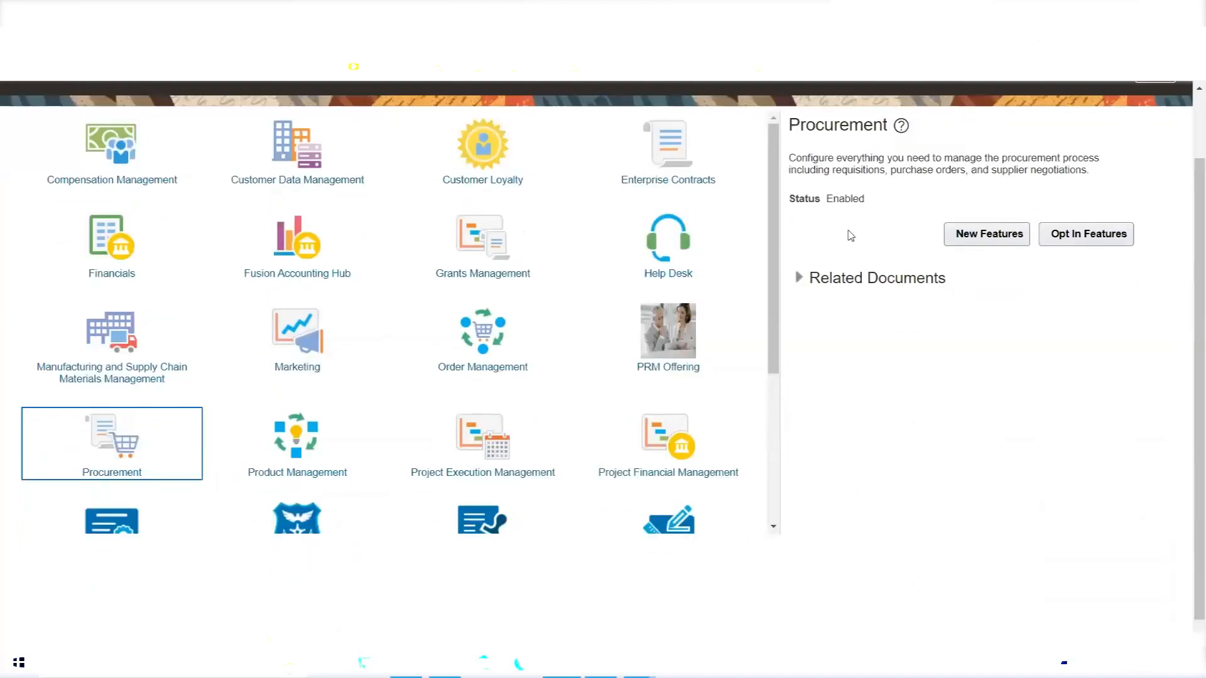
pyautogui.doubleClick(845, 199)
# Open the Procurement opt-in features and look through functional areas such as Supplier Portal and Sourcing.
pyautogui.click(1109, 234)
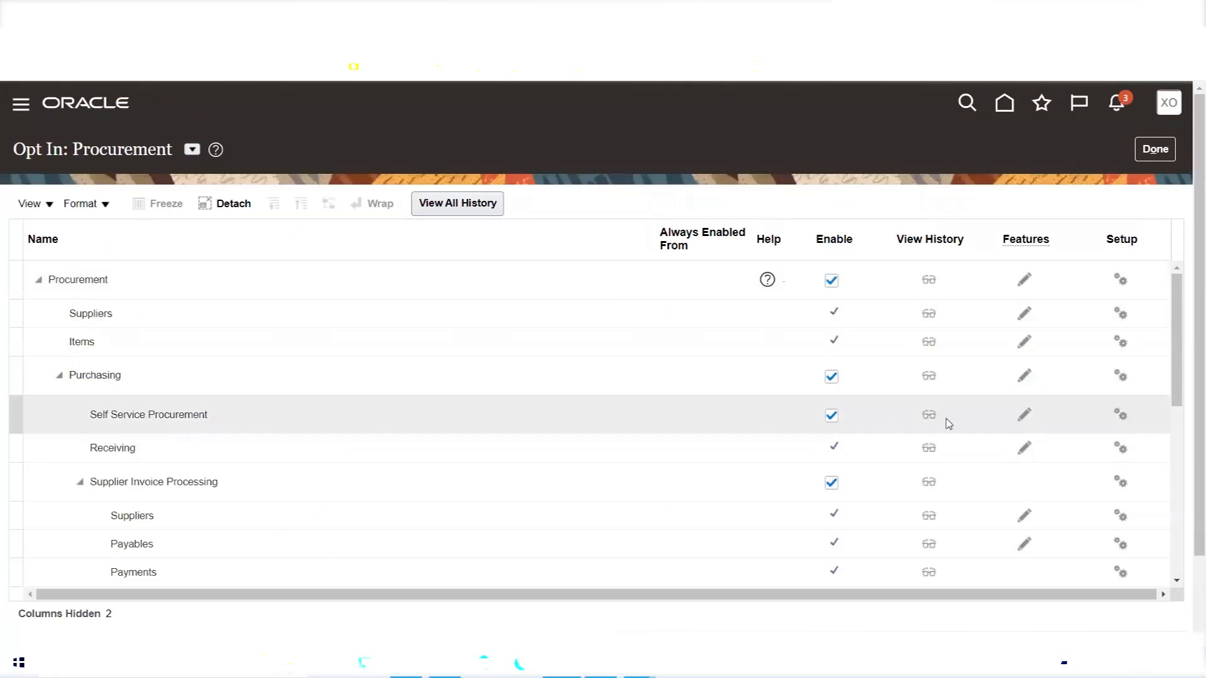
pyautogui.moveTo(1178, 293); pyautogui.dragTo(1173, 447)
pyautogui.click(82, 323)
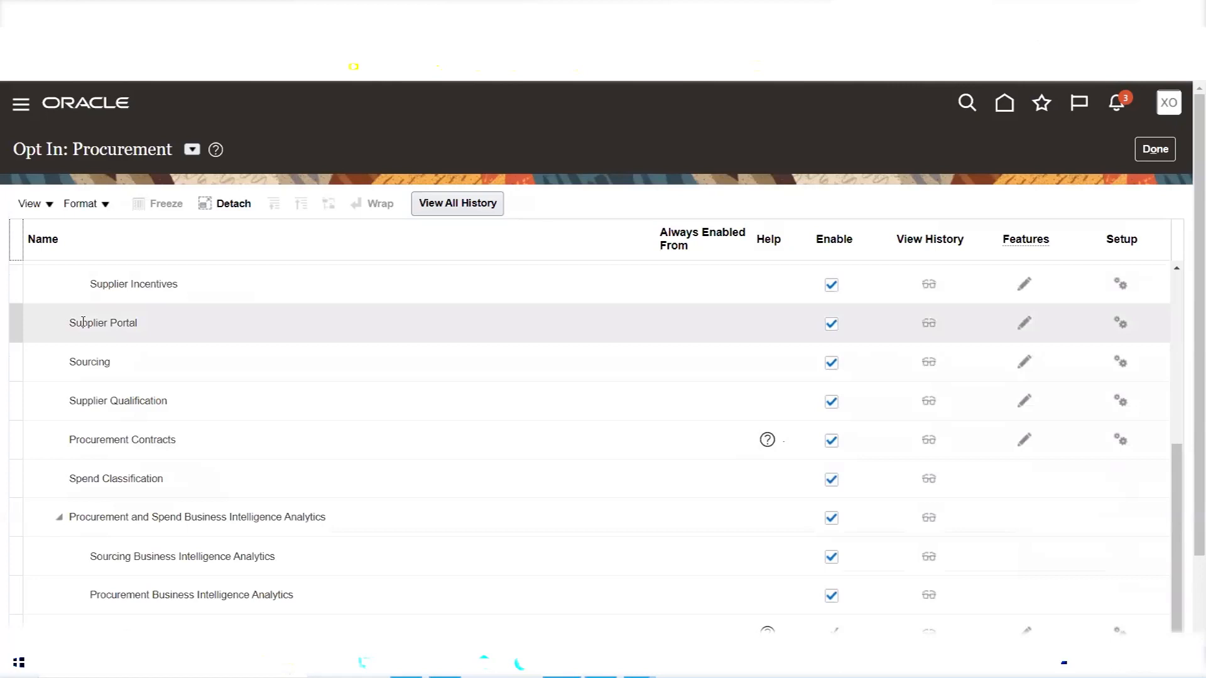
pyautogui.click(83, 361)
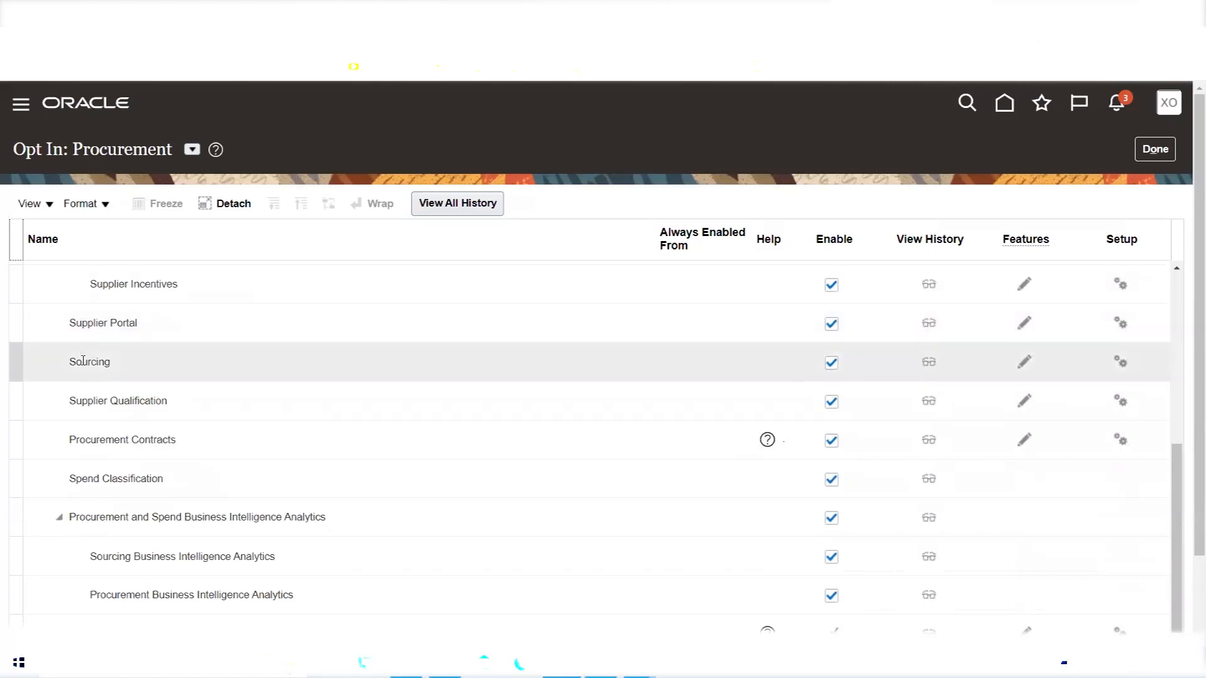
pyautogui.scroll(-1, 305, 353)
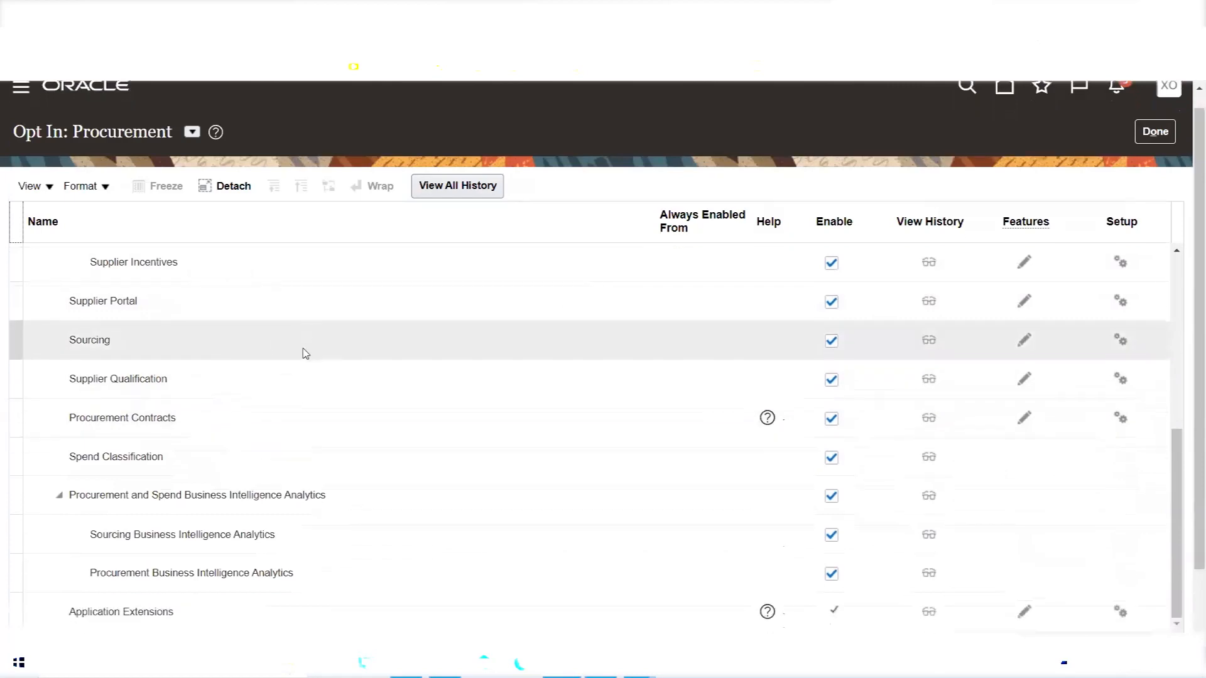
pyautogui.scroll(8, 307, 353)
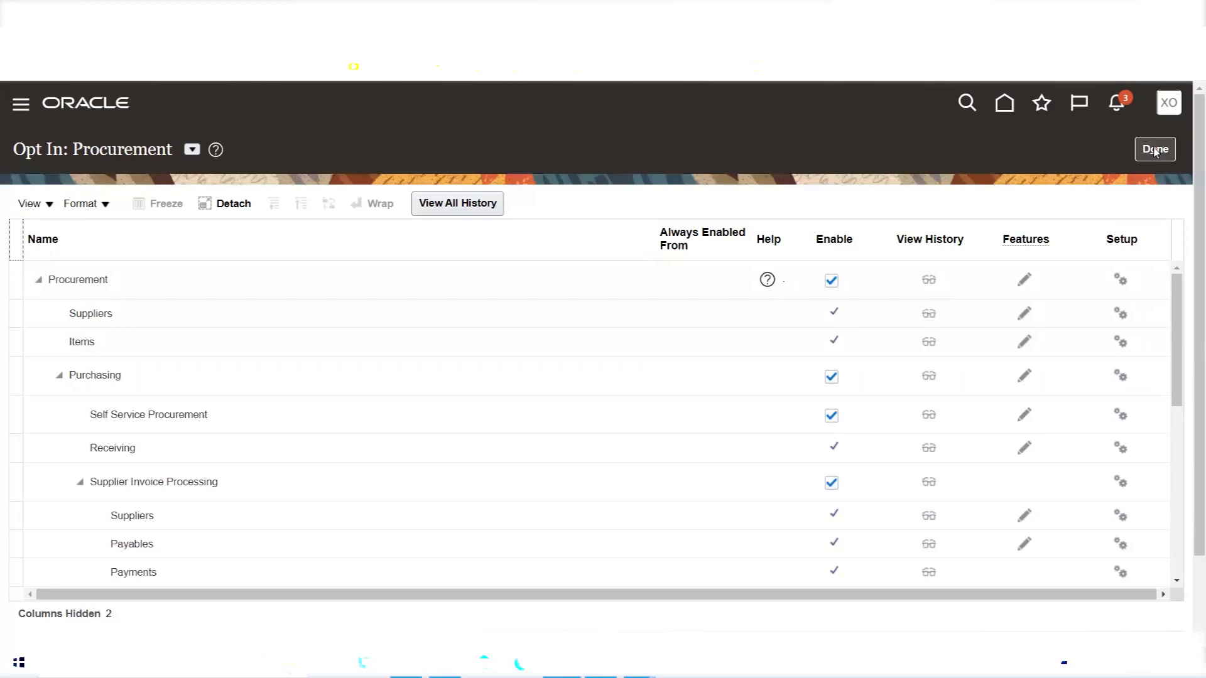
# Review the individual features of the Procurement offering, and return to the Offerings page.
pyautogui.click(1024, 280)
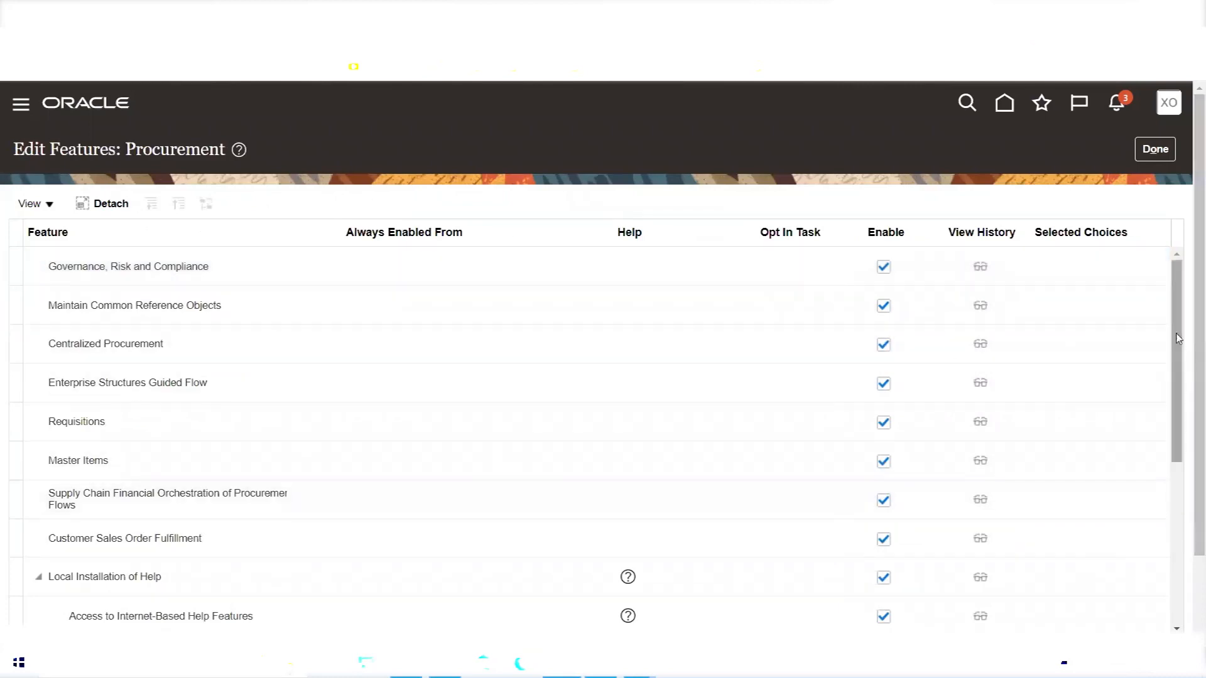
pyautogui.scroll(-2, 1185, 395)
pyautogui.scroll(2, 1184, 395)
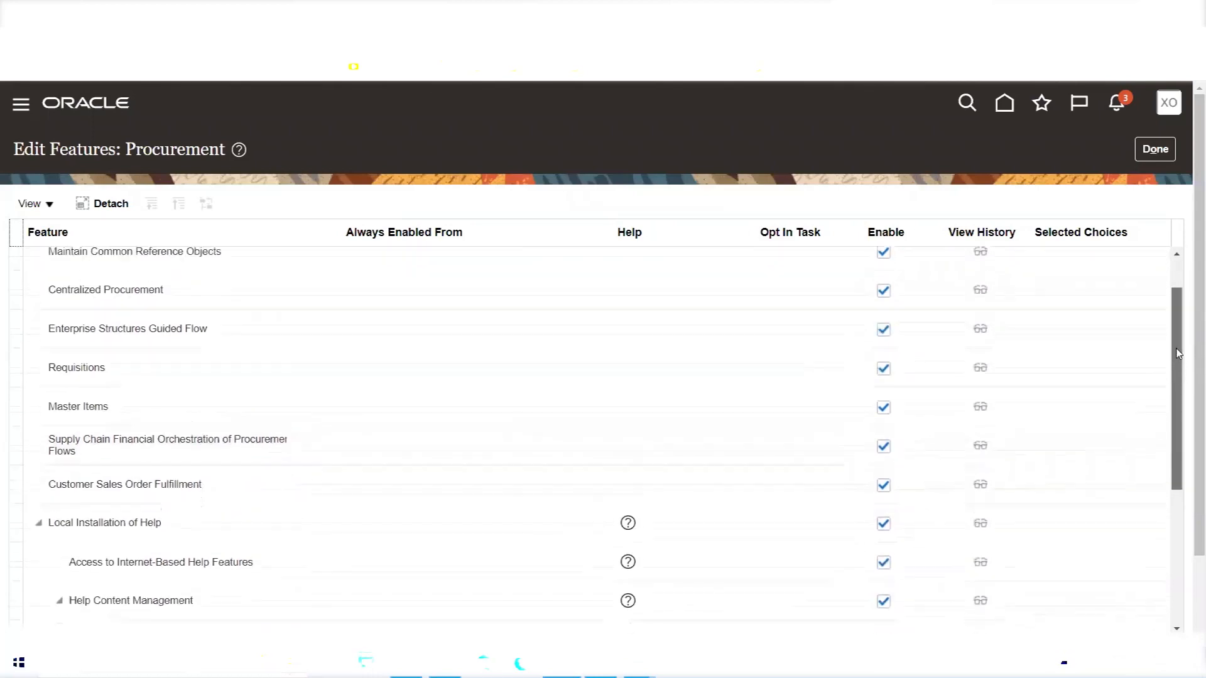
pyautogui.click(1155, 148)
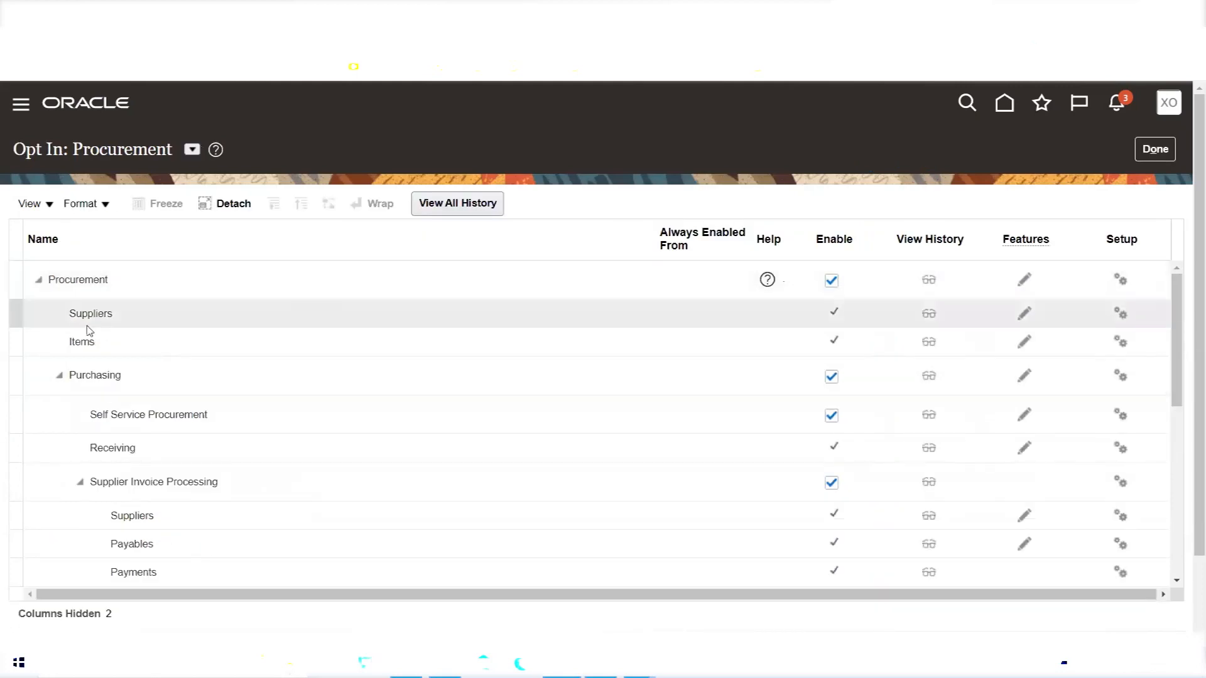
pyautogui.click(1154, 149)
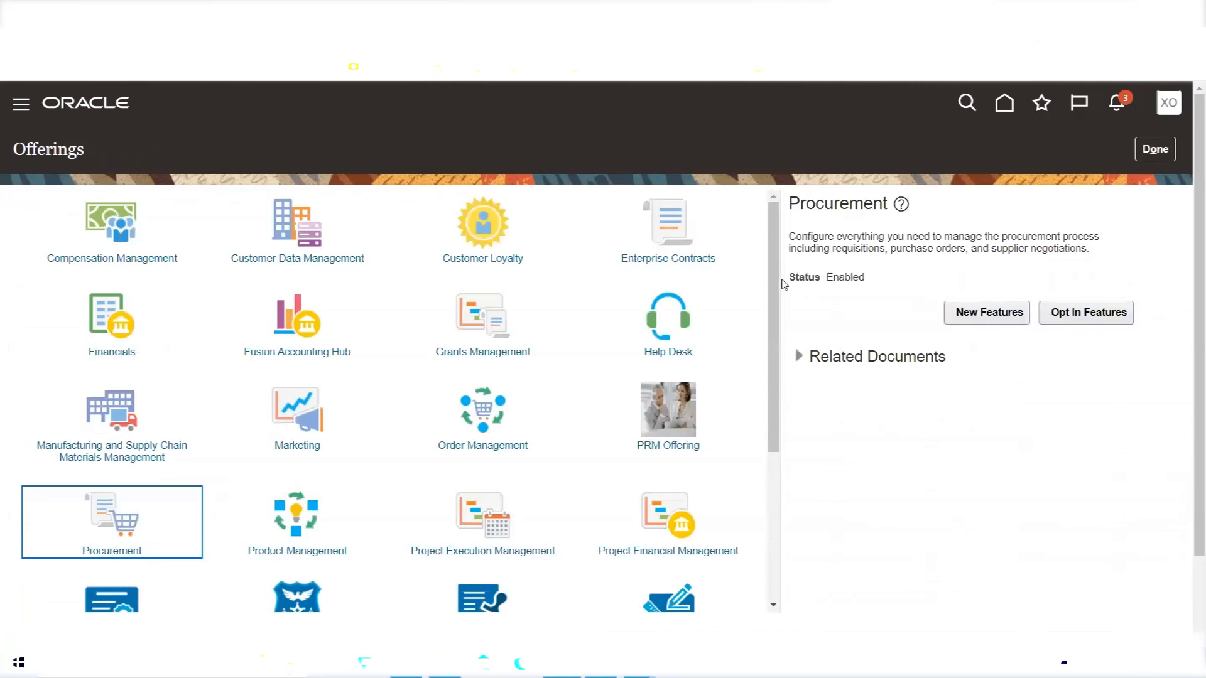
# Look through the remaining offerings, and compare them with the Inventory, Order Management and Purchasing options selected under SCM in the Excel notes.
pyautogui.moveTo(779, 282); pyautogui.dragTo(778, 477)
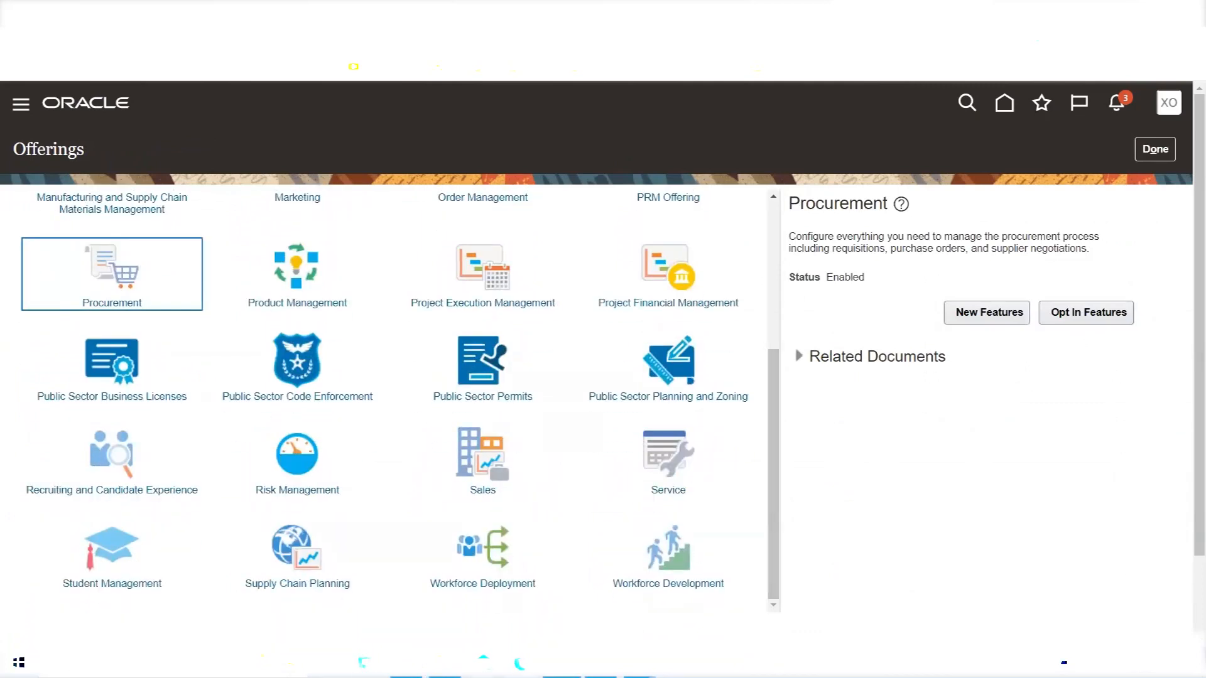
pyautogui.click(406, 664)
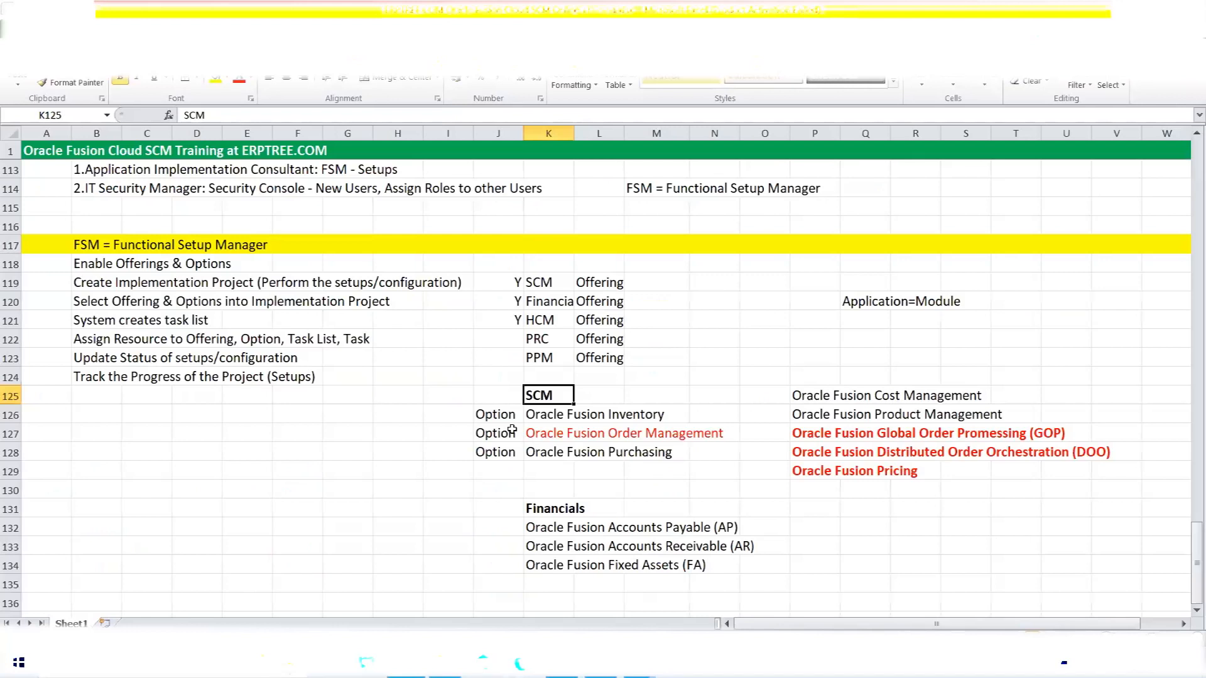
pyautogui.moveTo(552, 416); pyautogui.dragTo(701, 446)
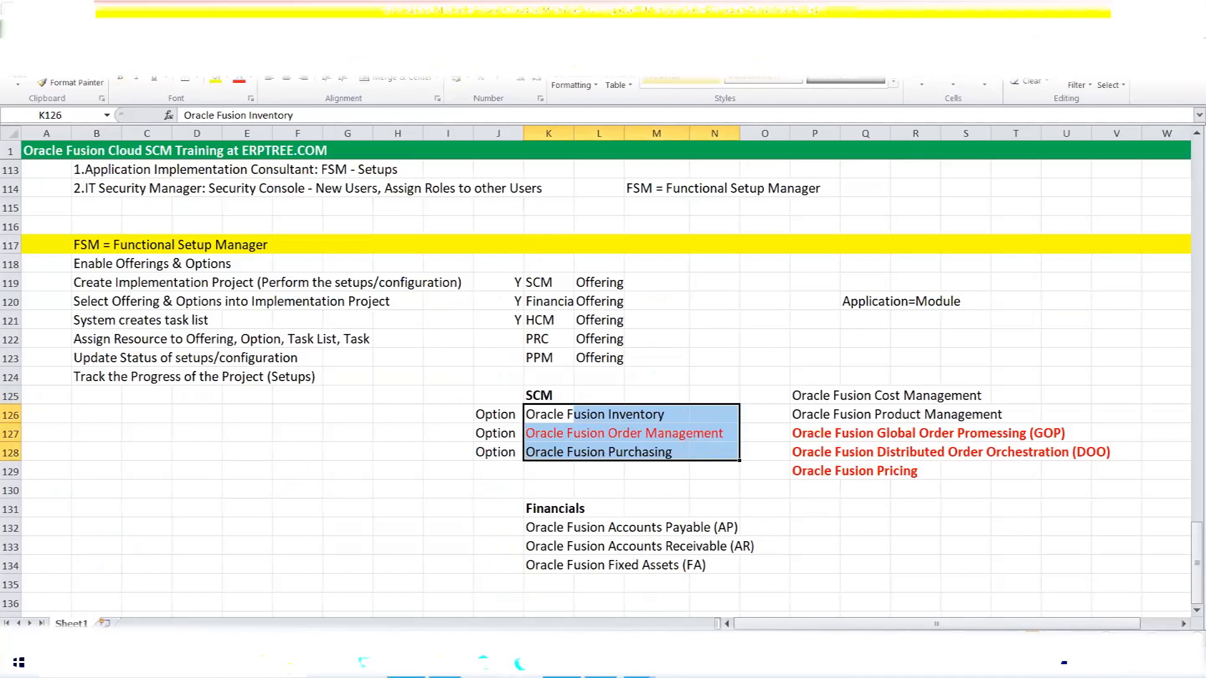
pyautogui.click(562, 663)
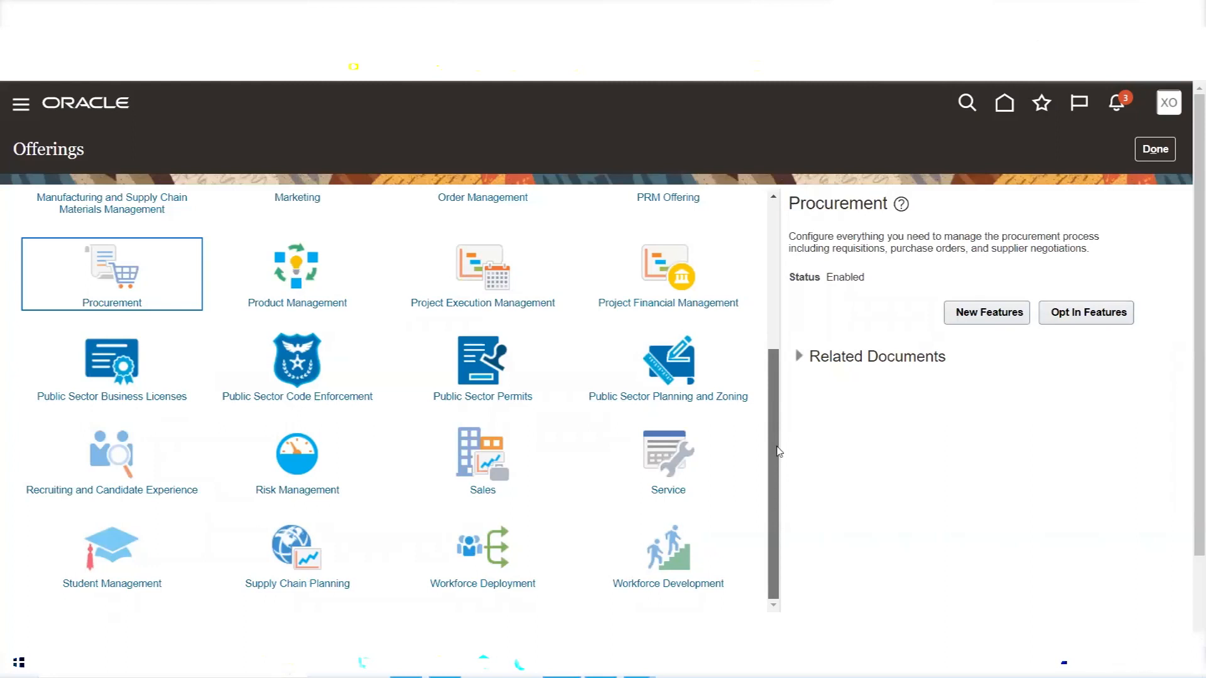
# Select the Order Management offering, read its description, and expand its related documents.
pyautogui.moveTo(777, 415); pyautogui.dragTo(779, 261)
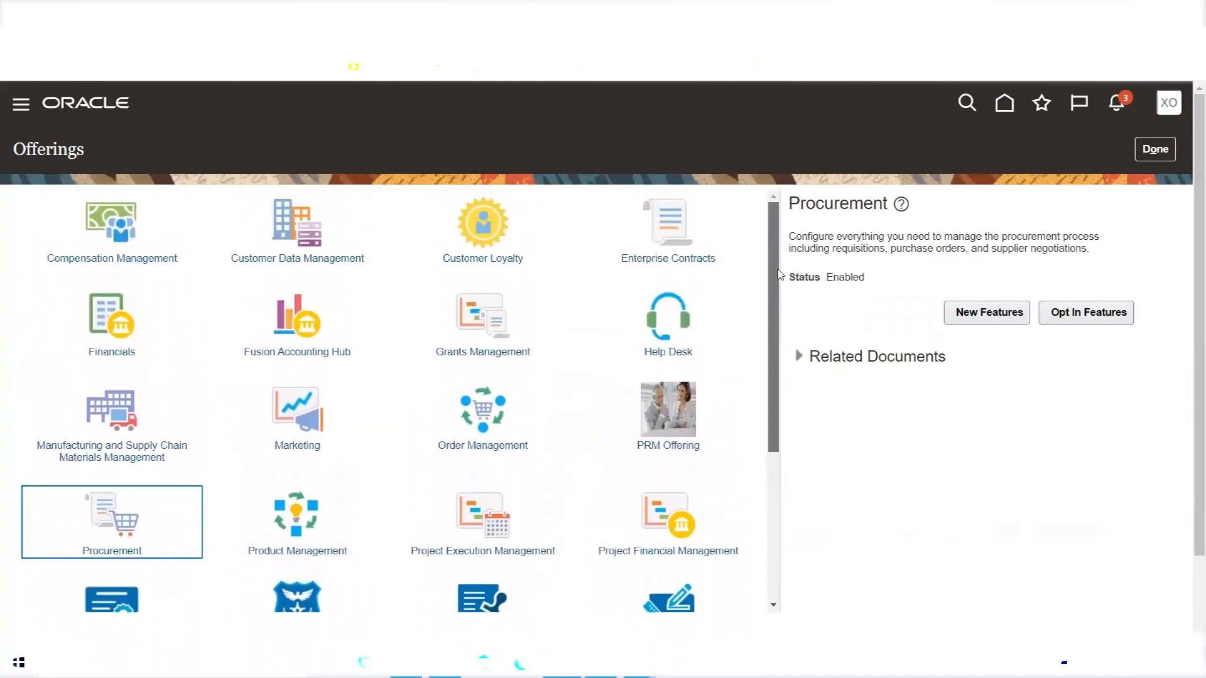
pyautogui.scroll(-2, 245, 442)
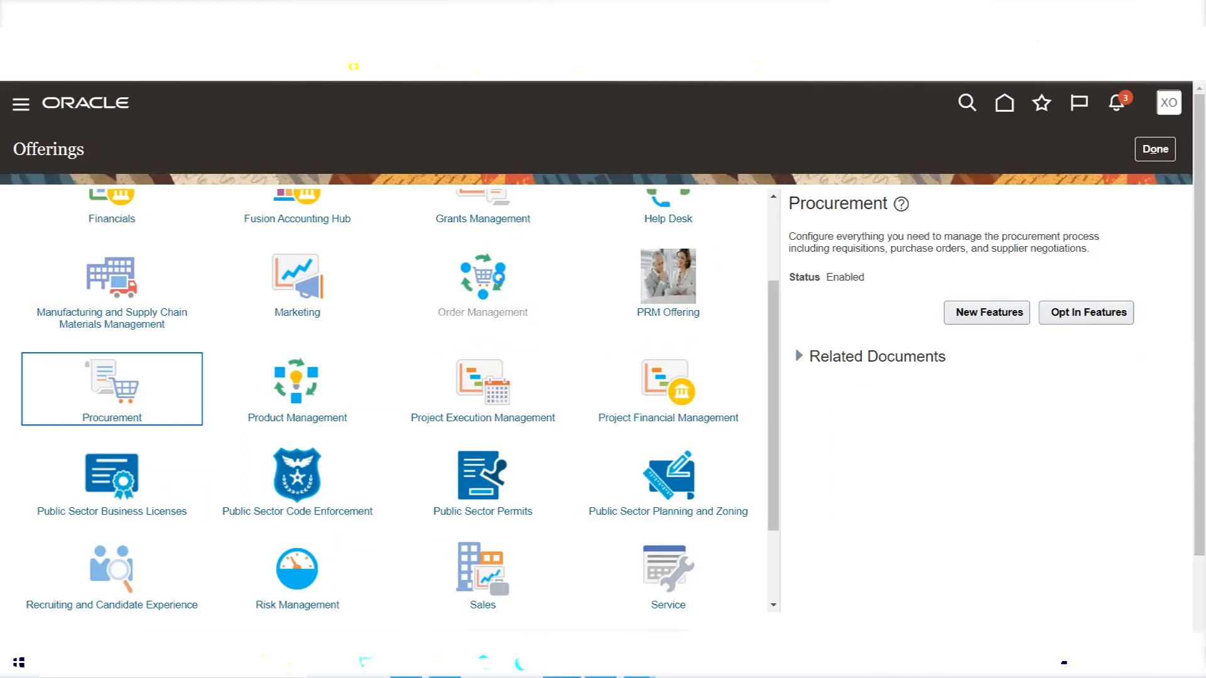
pyautogui.click(496, 280)
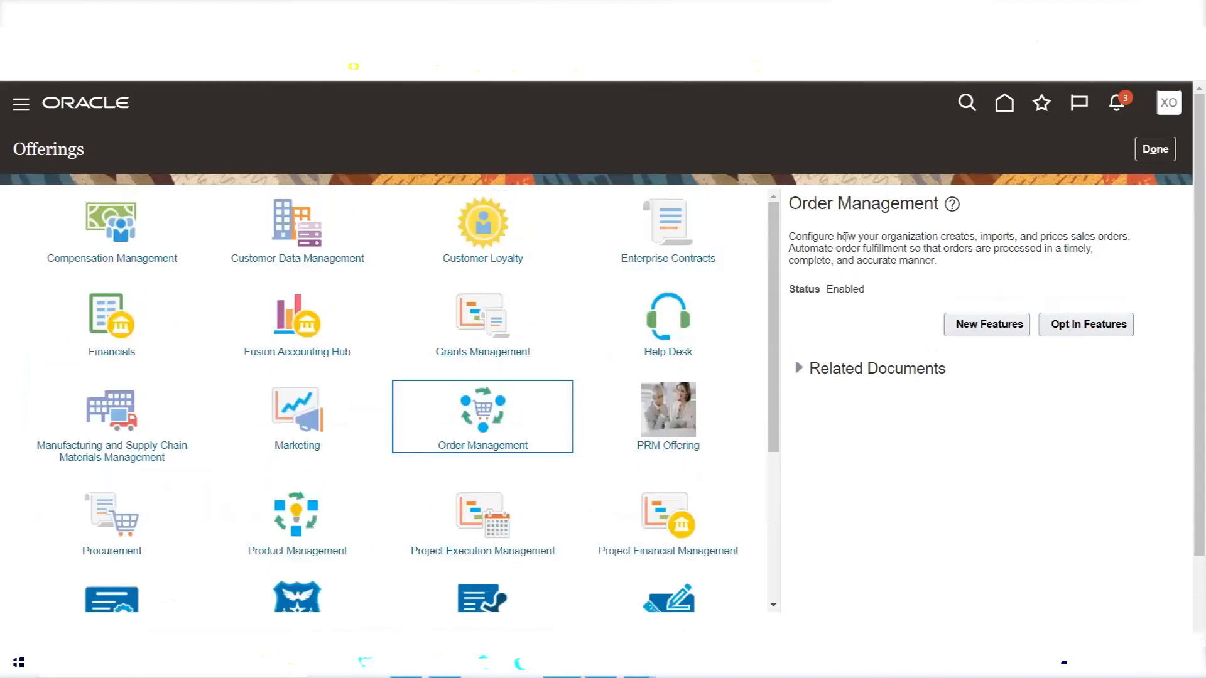
pyautogui.tripleClick(845, 237)
pyautogui.click(799, 369)
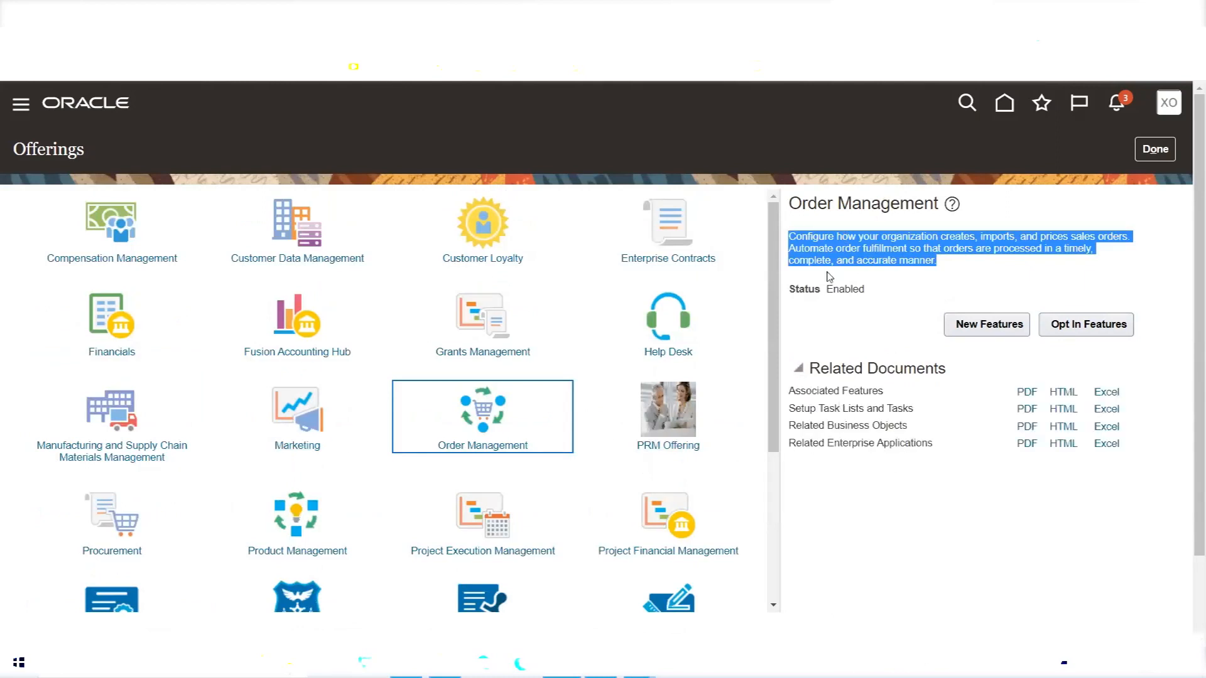
# Examine the Associated Features and Setup Task Lists and Tasks entries among Order Management's related documents.
pyautogui.click(828, 390)
pyautogui.tripleClick(828, 389)
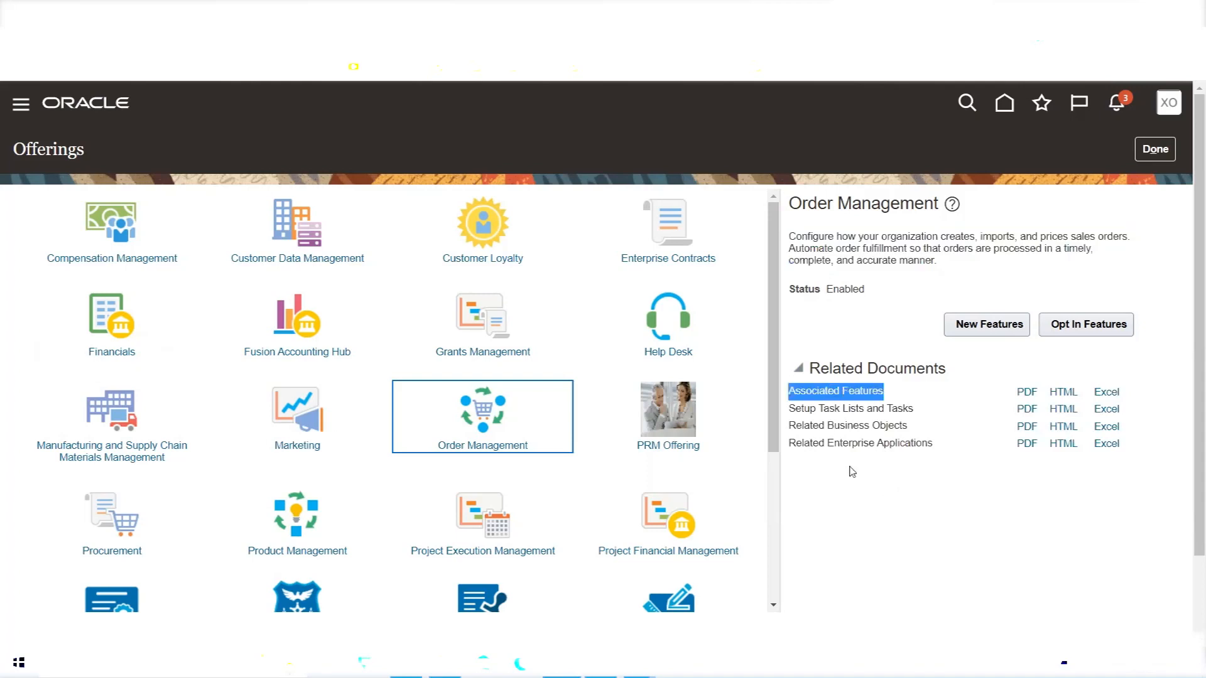
pyautogui.tripleClick(843, 409)
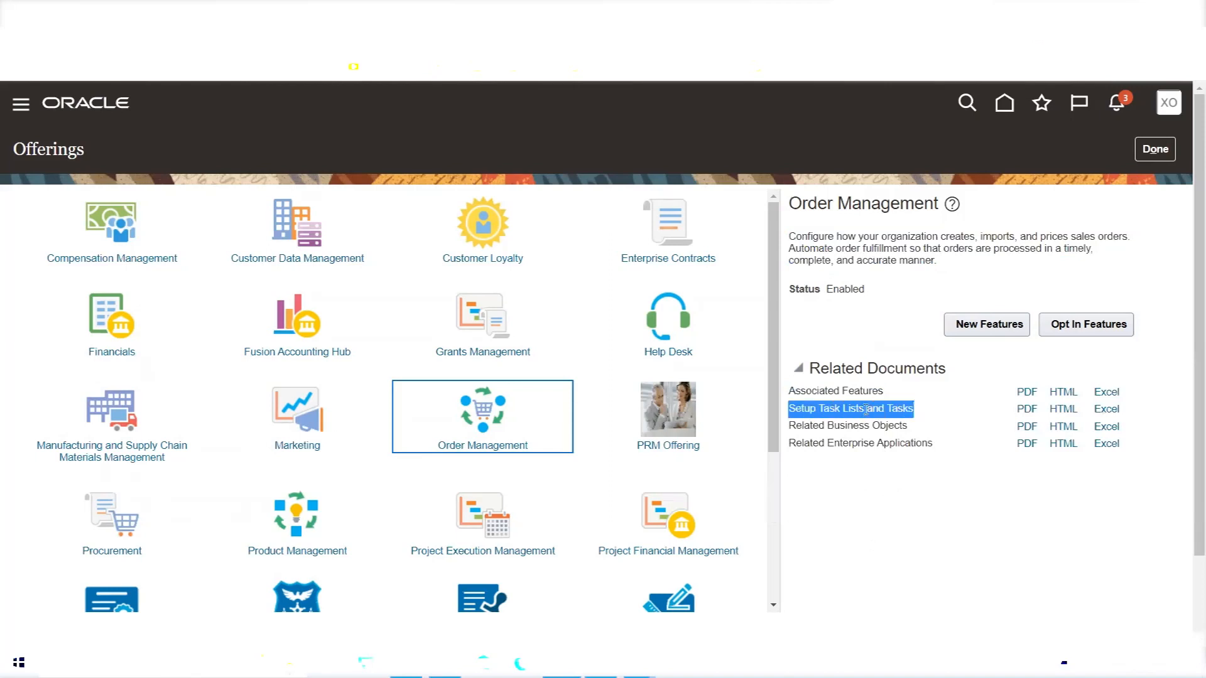
pyautogui.tripleClick(869, 394)
pyautogui.doubleClick(869, 407)
pyautogui.tripleClick(868, 407)
pyautogui.tripleClick(858, 389)
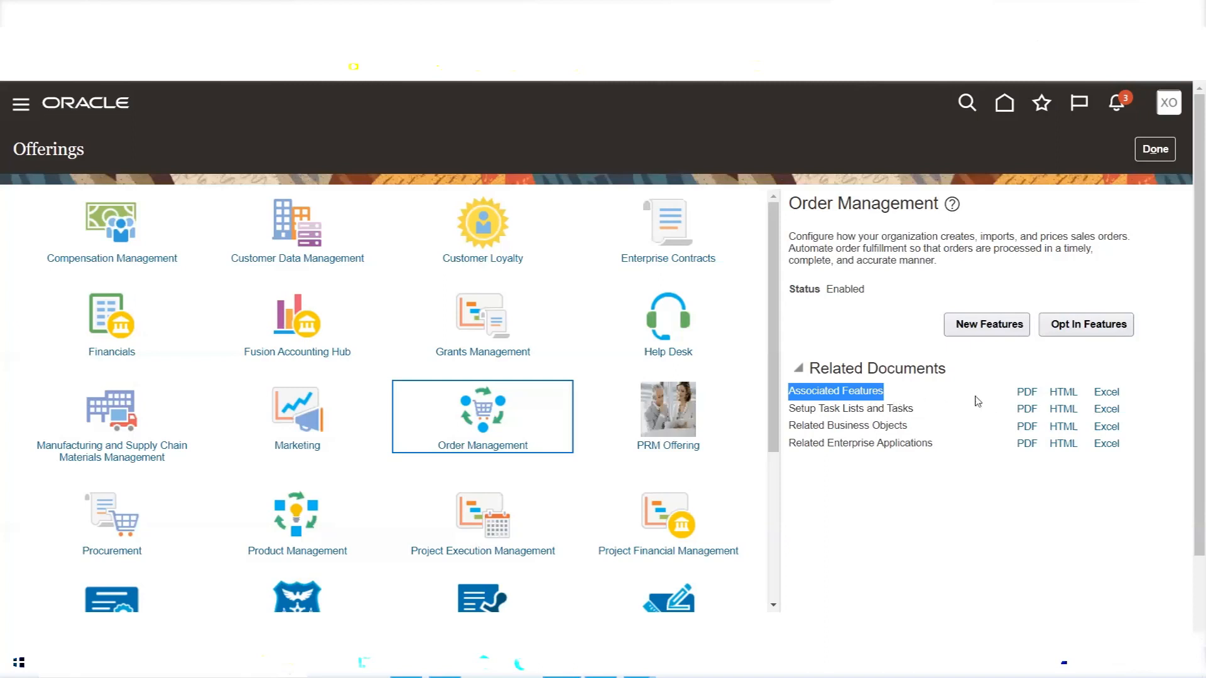
pyautogui.click(907, 405)
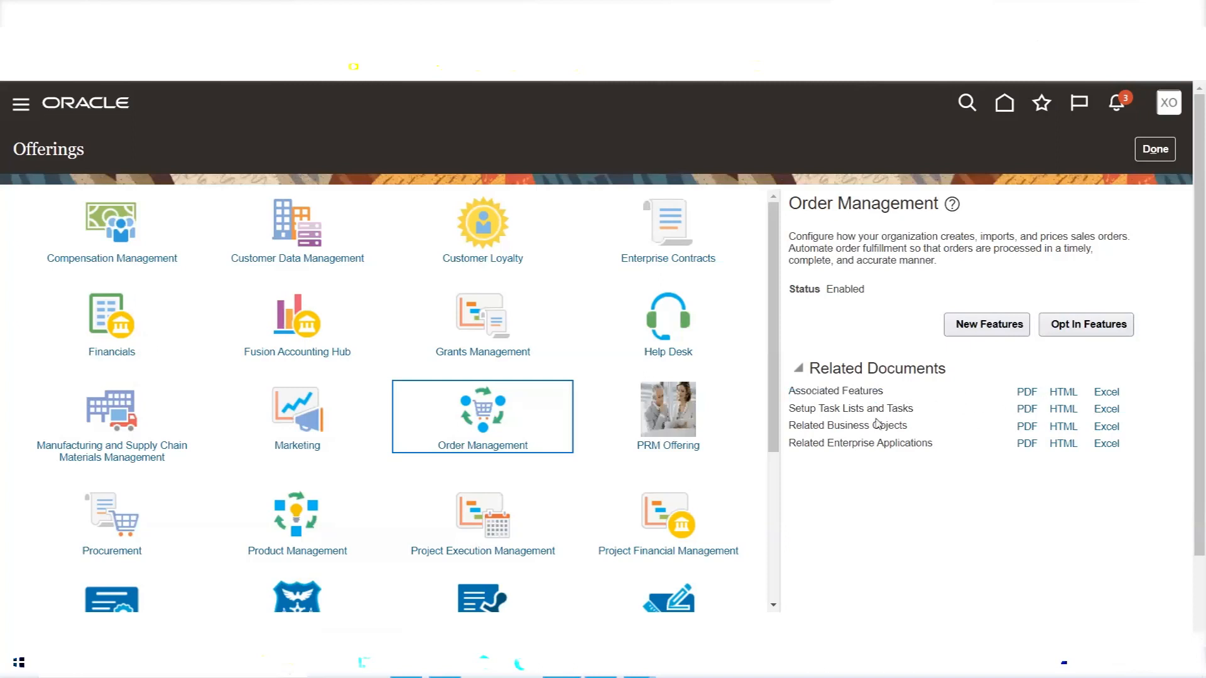
pyautogui.tripleClick(849, 393)
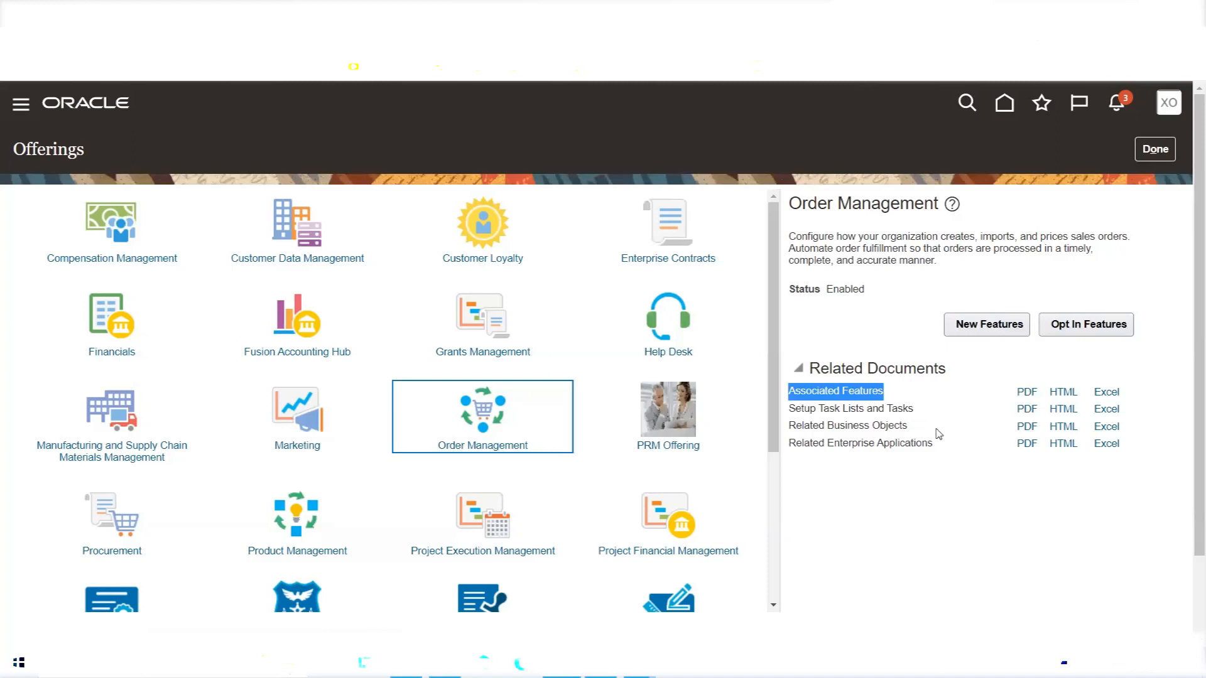
pyautogui.click(929, 405)
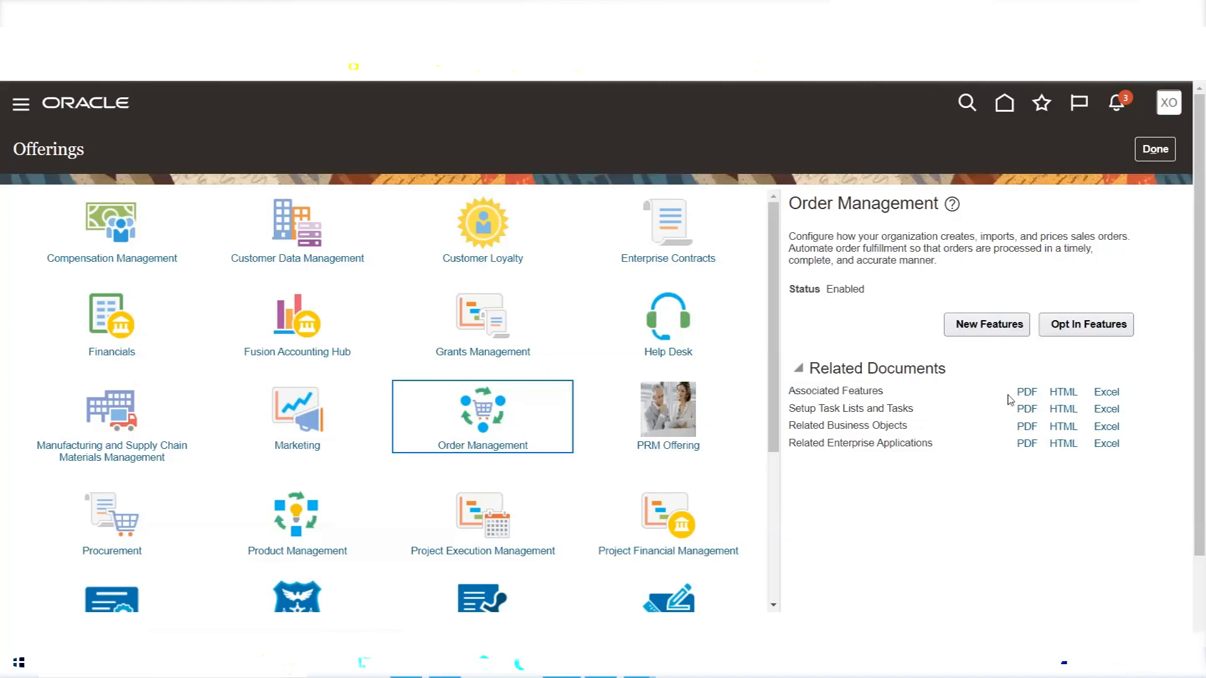
# Examine the Related Business Objects and Related Enterprise Applications entries among Order Management's related documents.
pyautogui.doubleClick(873, 426)
pyautogui.click(872, 425)
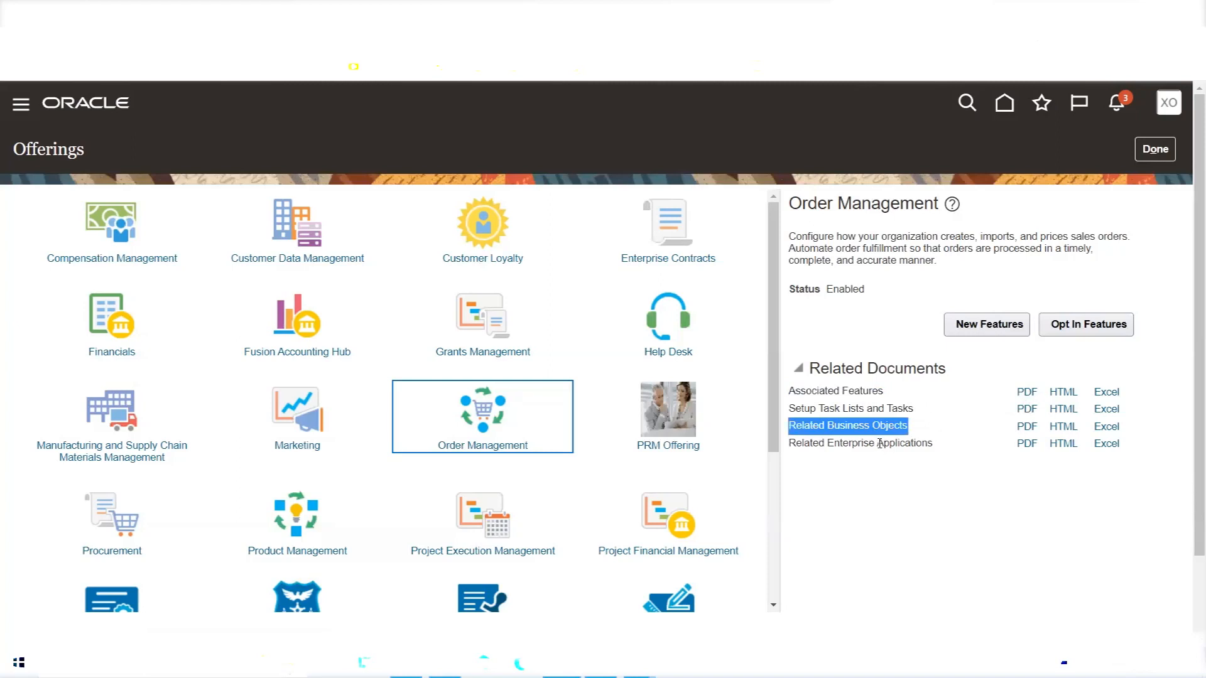
pyautogui.doubleClick(885, 443)
pyautogui.click(886, 442)
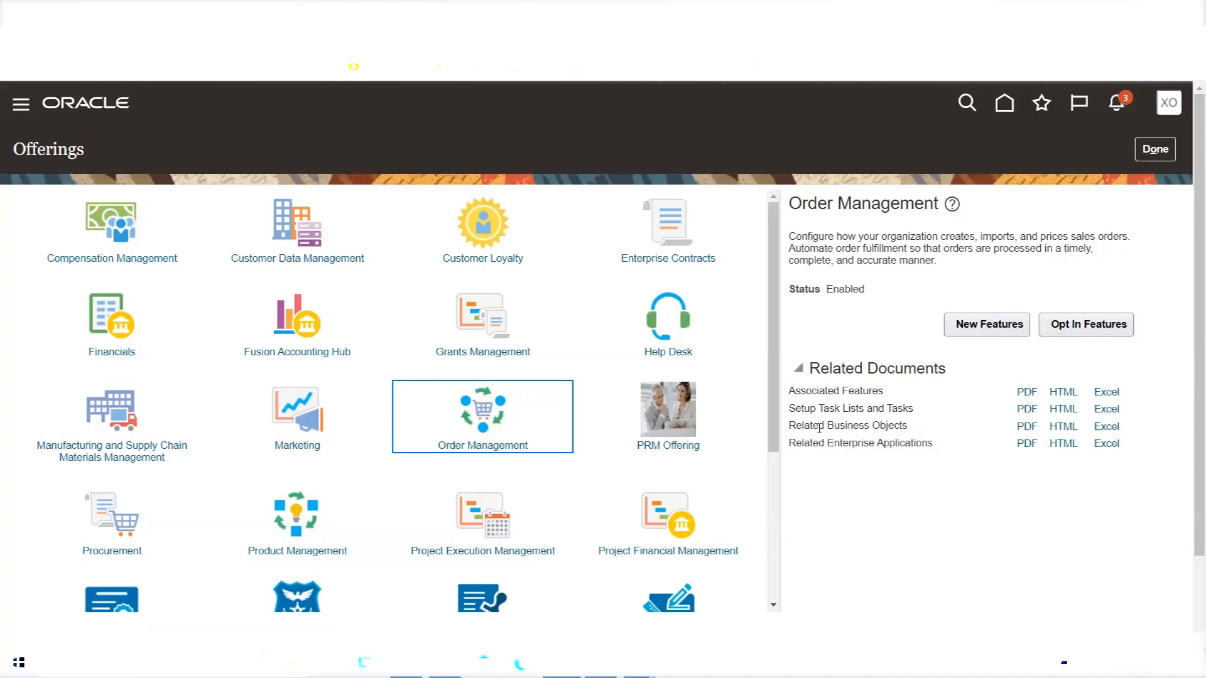
pyautogui.tripleClick(817, 427)
pyautogui.tripleClick(844, 444)
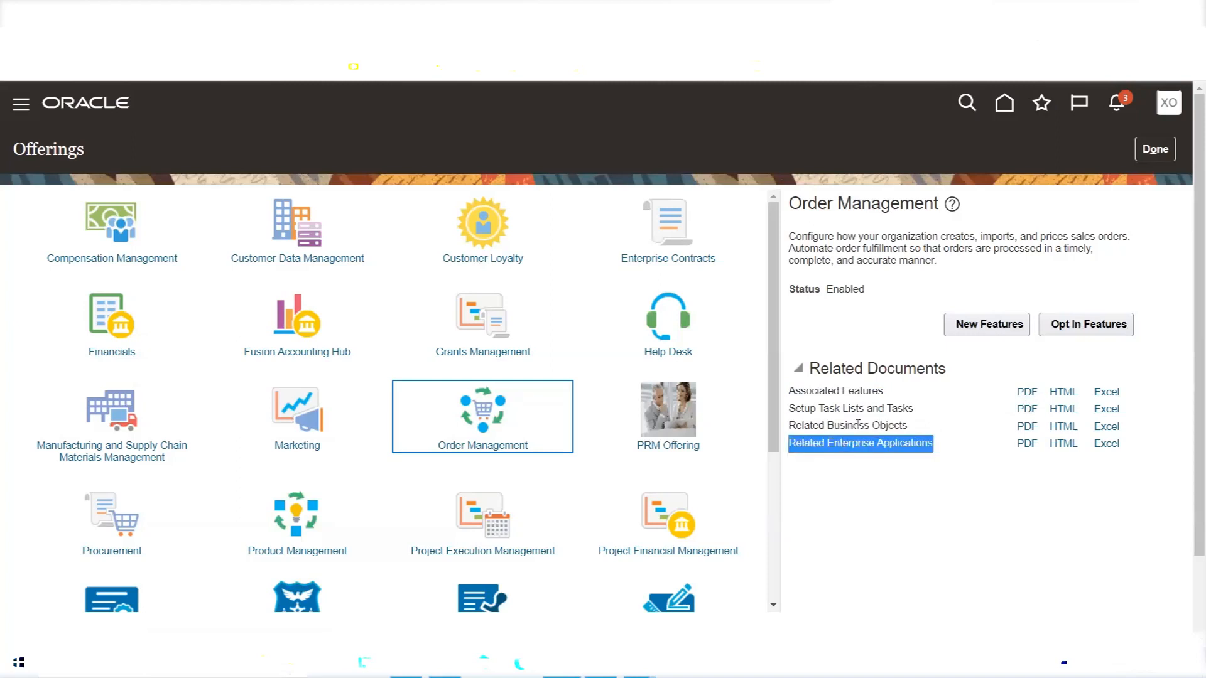
pyautogui.click(872, 473)
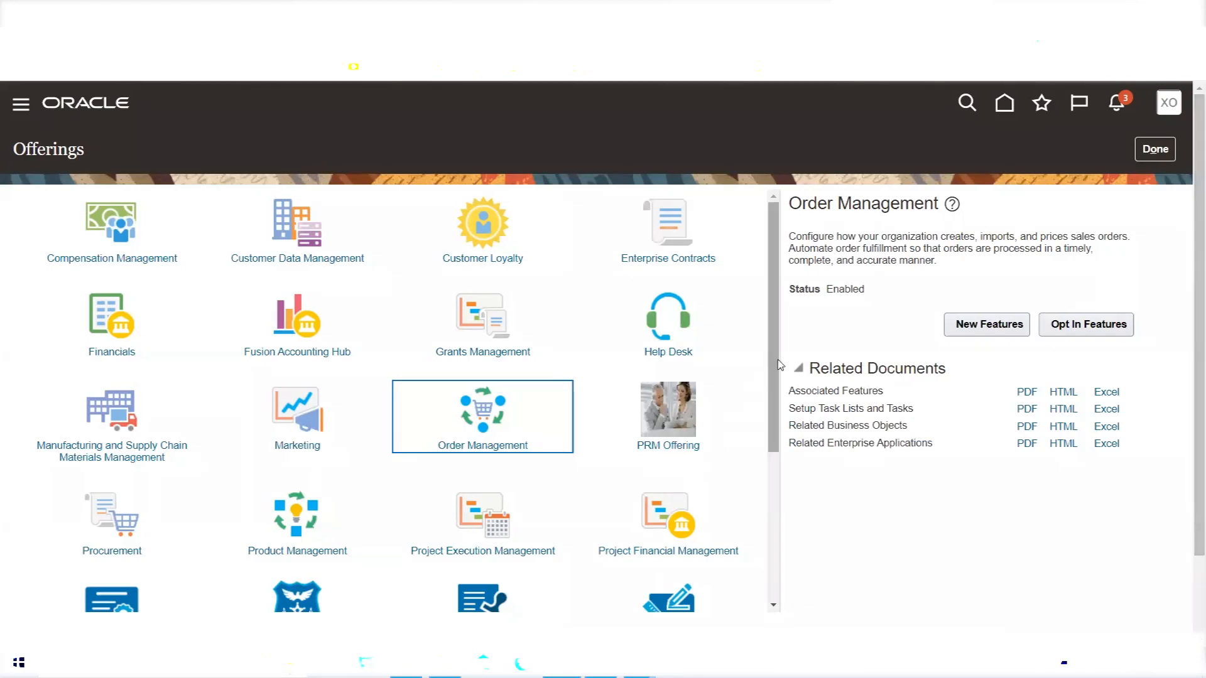
# Select the Financials offering, check its enablement status, and open its opt-in features.
pyautogui.click(106, 317)
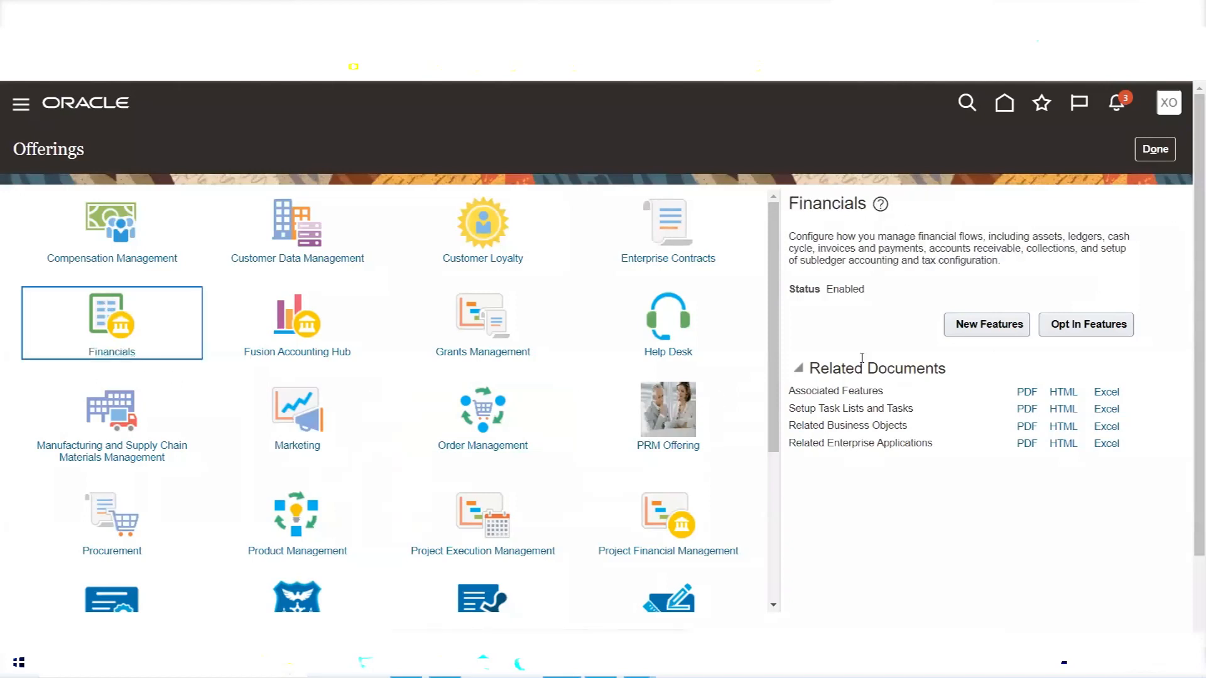
pyautogui.doubleClick(846, 288)
pyautogui.click(1097, 331)
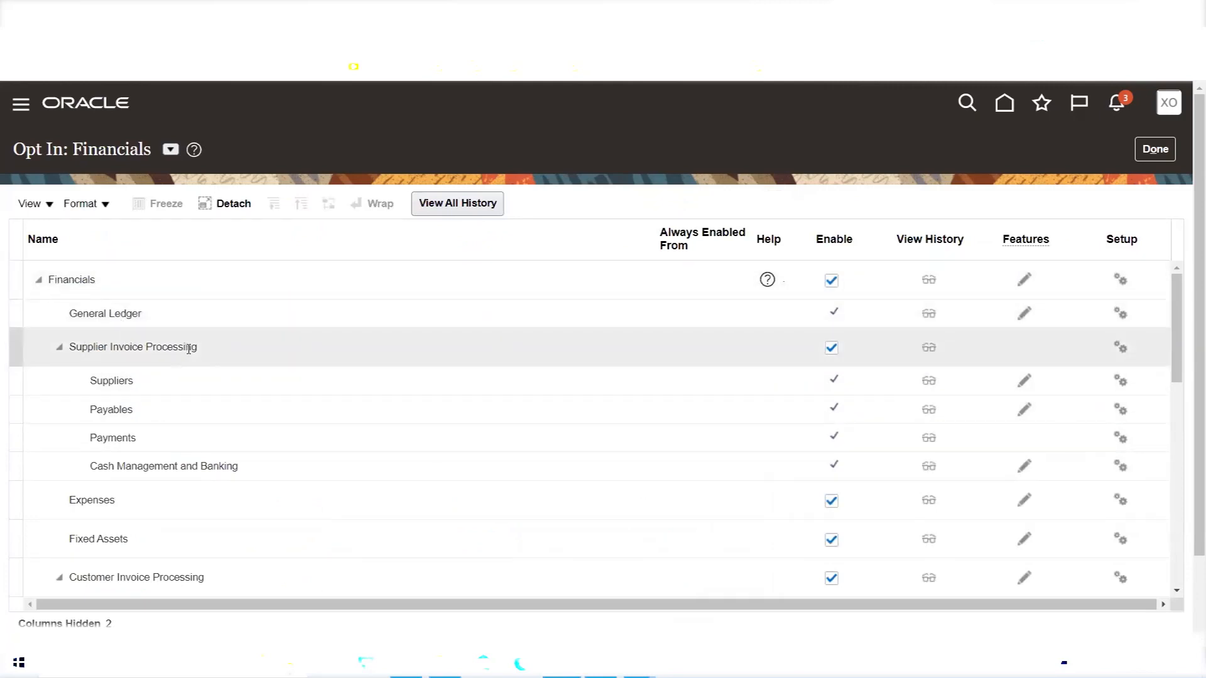
# Look through the Financials functional areas, such as Supplier Invoice Processing and Customer Invoice Processing, and return to the Offerings page.
pyautogui.scroll(-2, 176, 500)
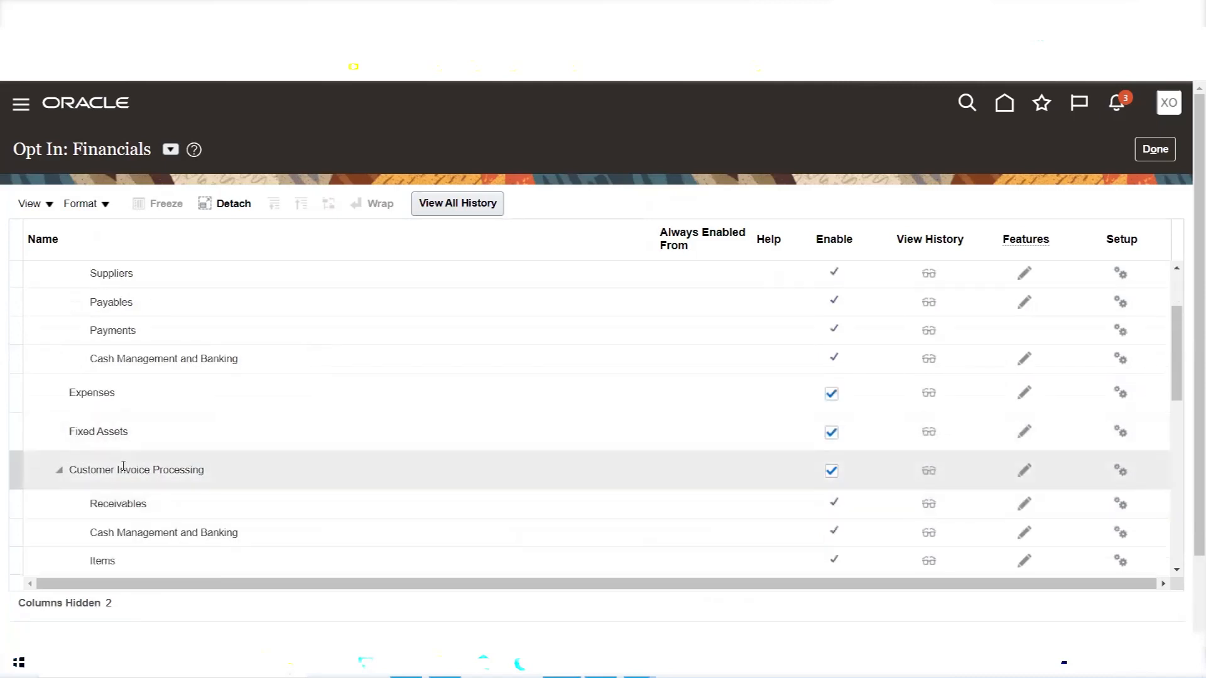
pyautogui.scroll(-3, 123, 477)
pyautogui.scroll(5, 370, 475)
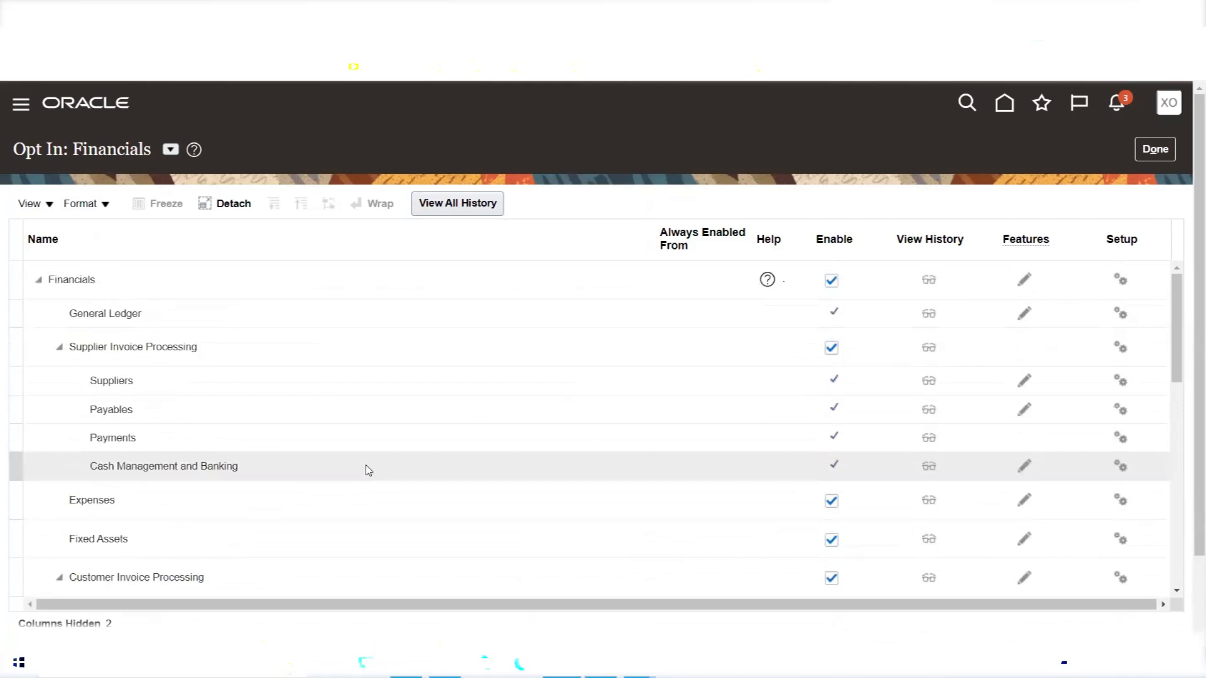
pyautogui.click(1154, 149)
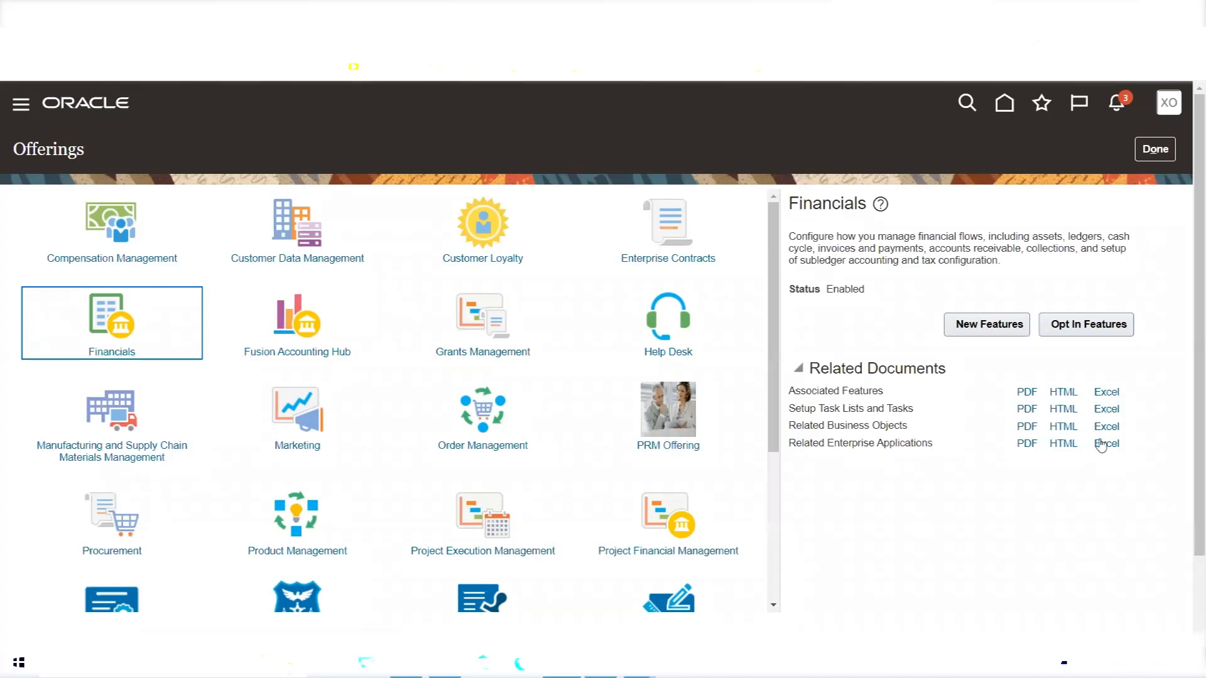
# Look through the full list of offerings, and return to the Financials setup page.
pyautogui.scroll(-1, 548, 461)
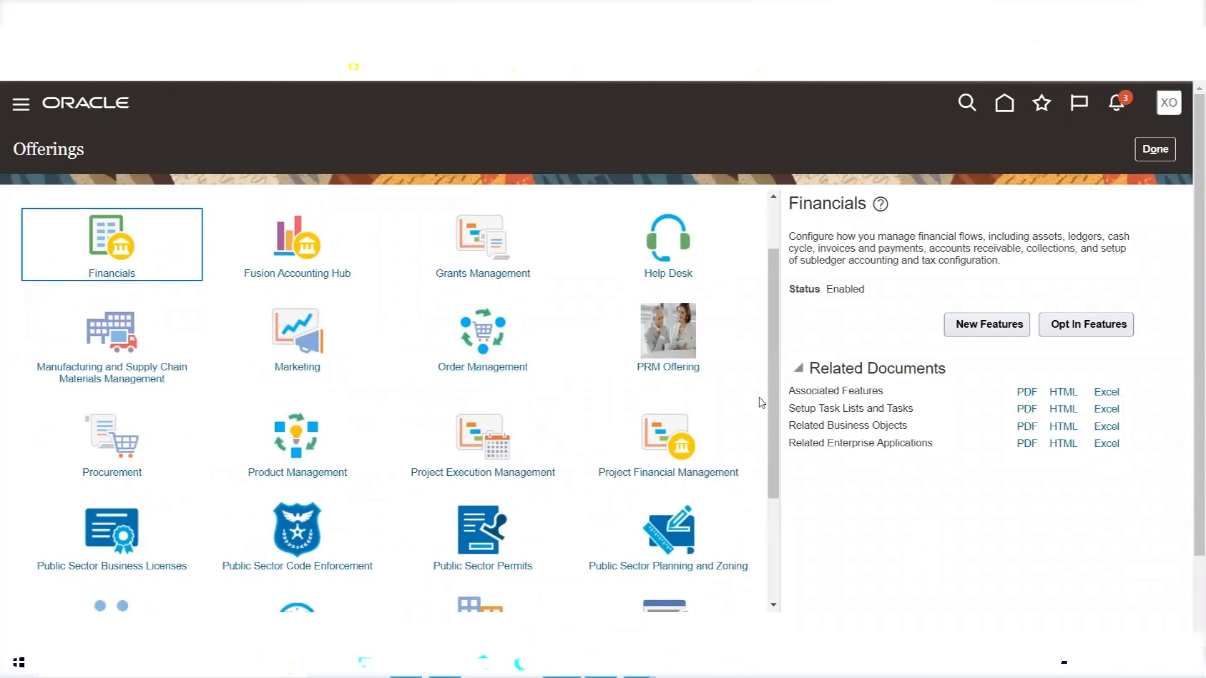
pyautogui.scroll(-2, 772, 382)
pyautogui.moveTo(772, 382); pyautogui.dragTo(774, 444)
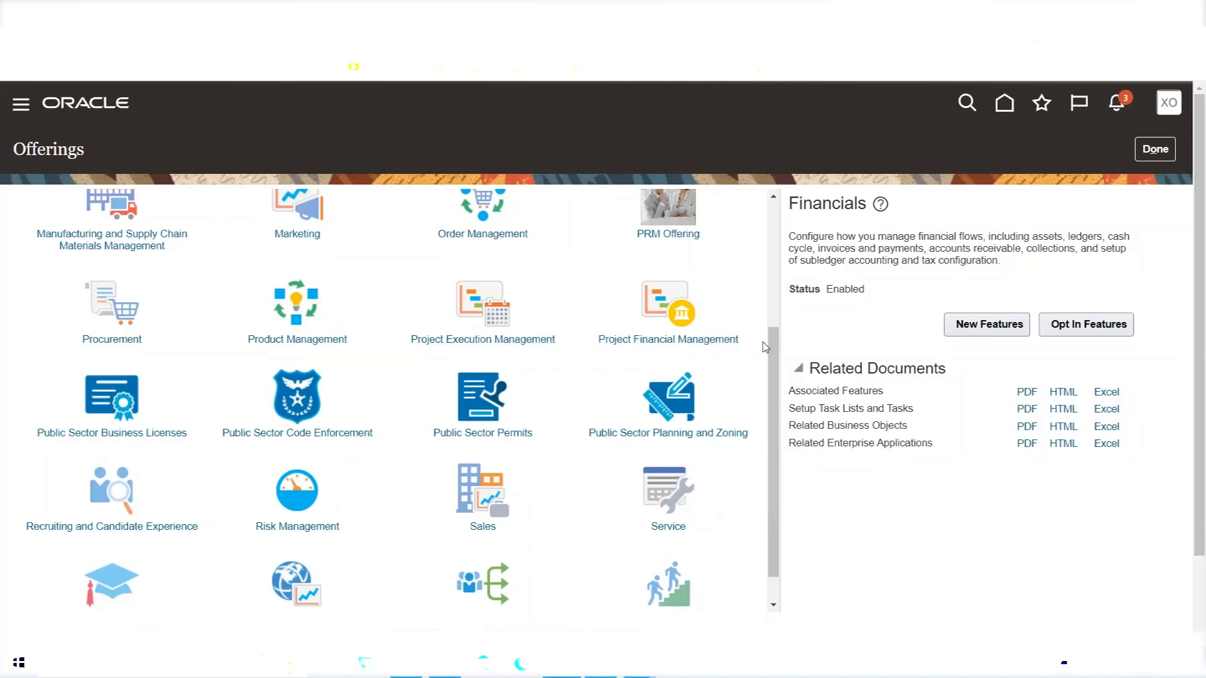
pyautogui.scroll(-1, 773, 402)
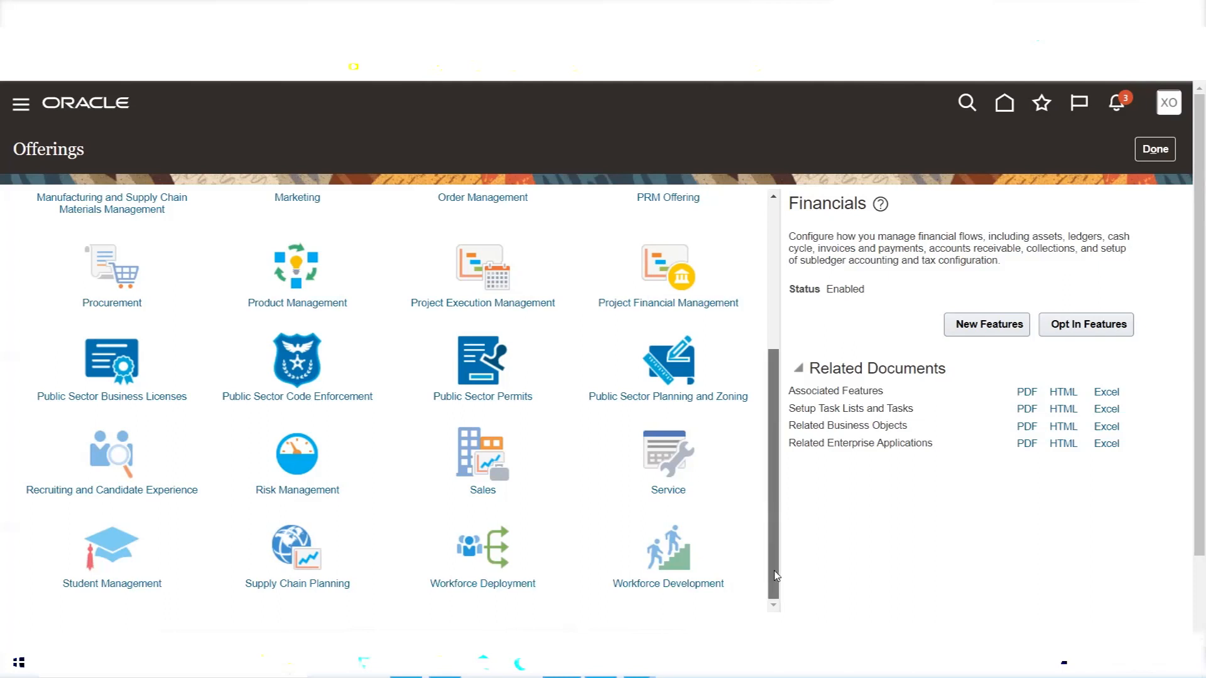
pyautogui.moveTo(777, 576); pyautogui.dragTo(767, 404)
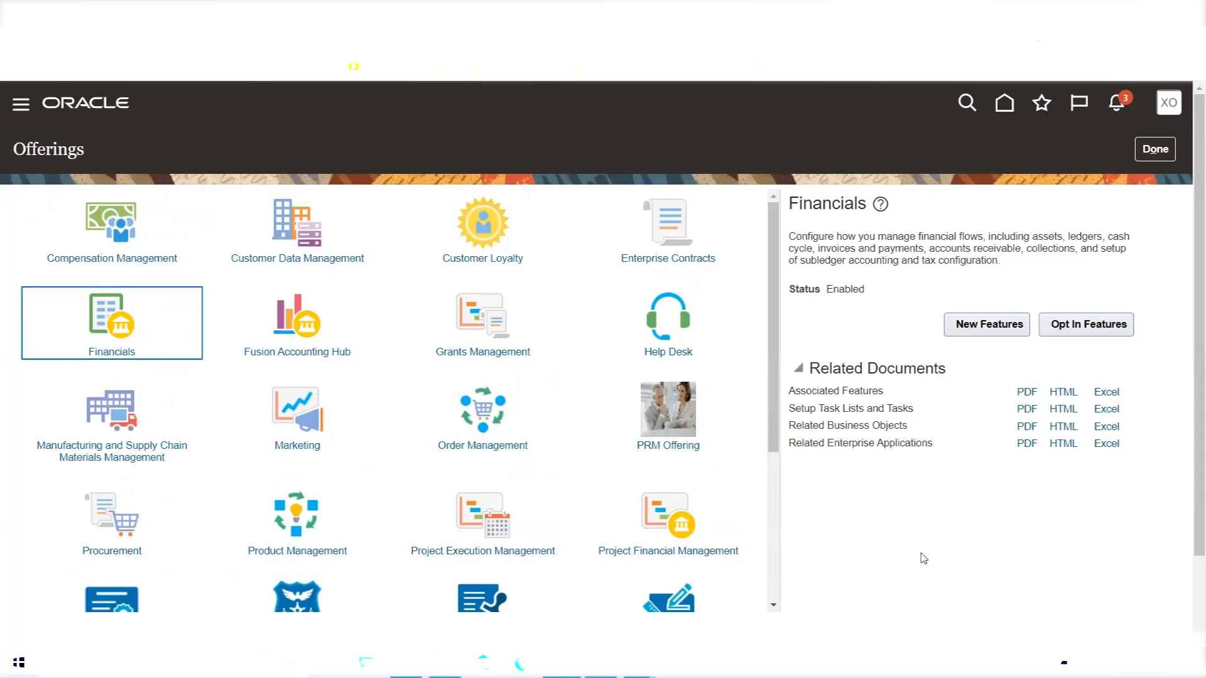
pyautogui.click(1157, 151)
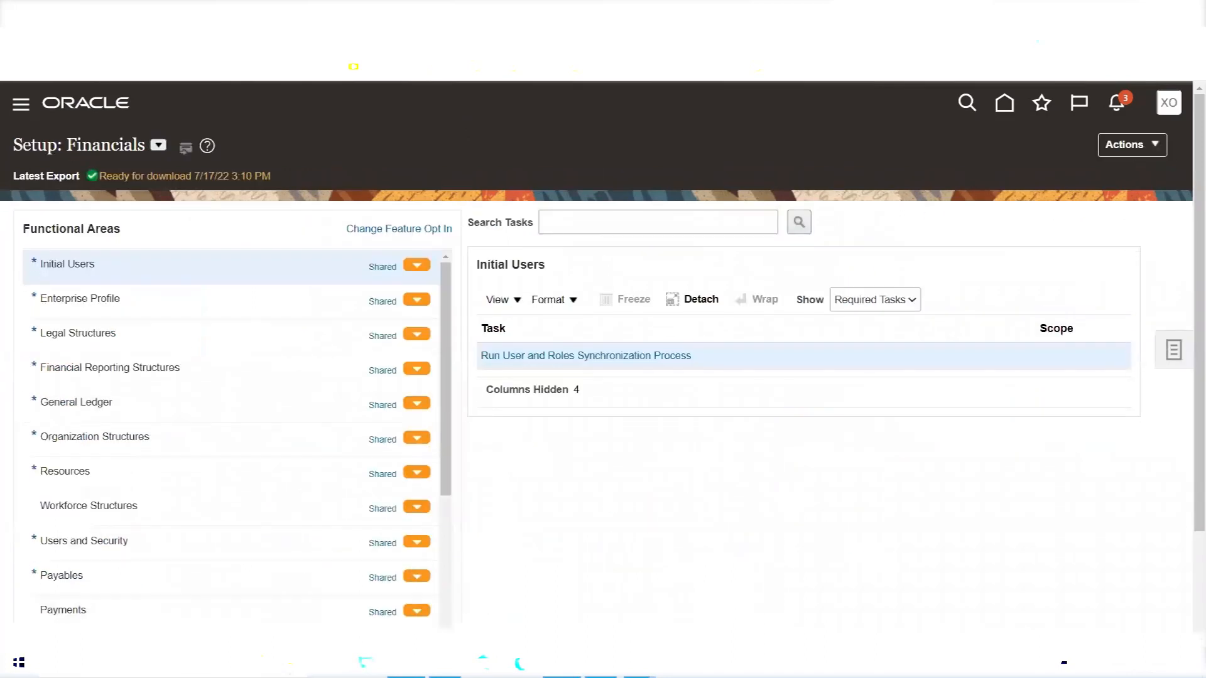
# Switch to the Excel notes and review the Enable Offerings & Options and Create Implementation Project lines.
pyautogui.click(406, 663)
pyautogui.click(114, 266)
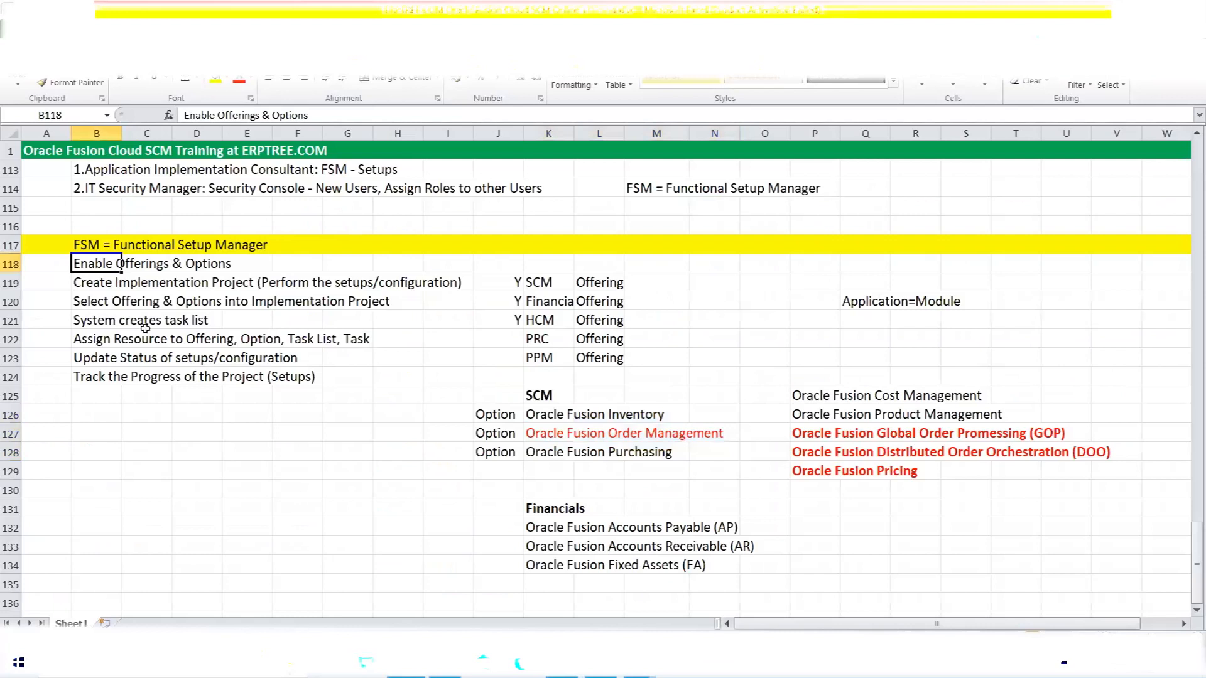
pyautogui.click(88, 286)
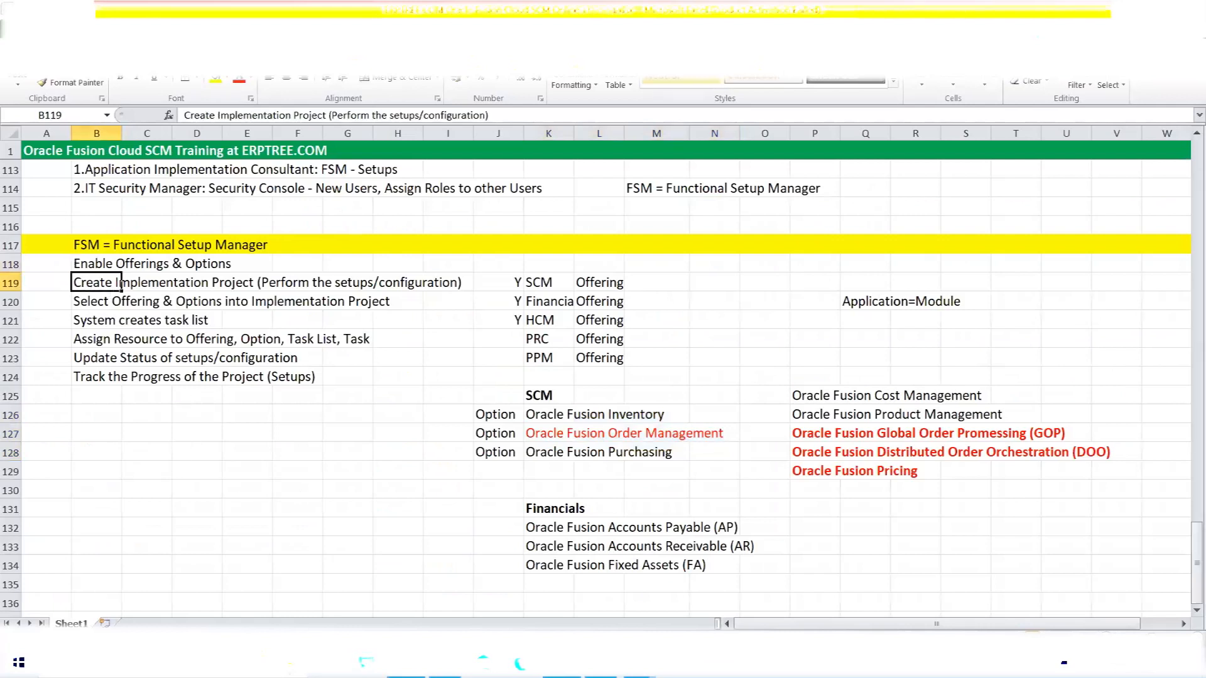
# Switch back to Oracle Fusion and reopen Setup and Maintenance.
pyautogui.hotkey('alt', 'Tab')
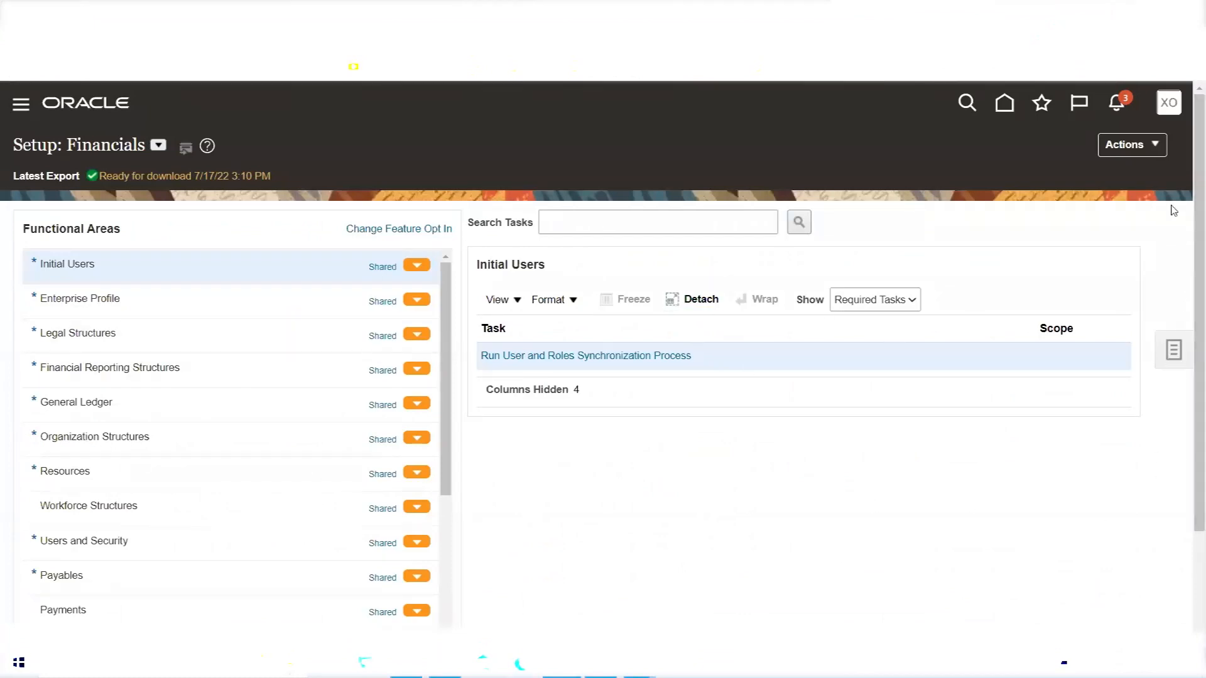
pyautogui.click(1163, 110)
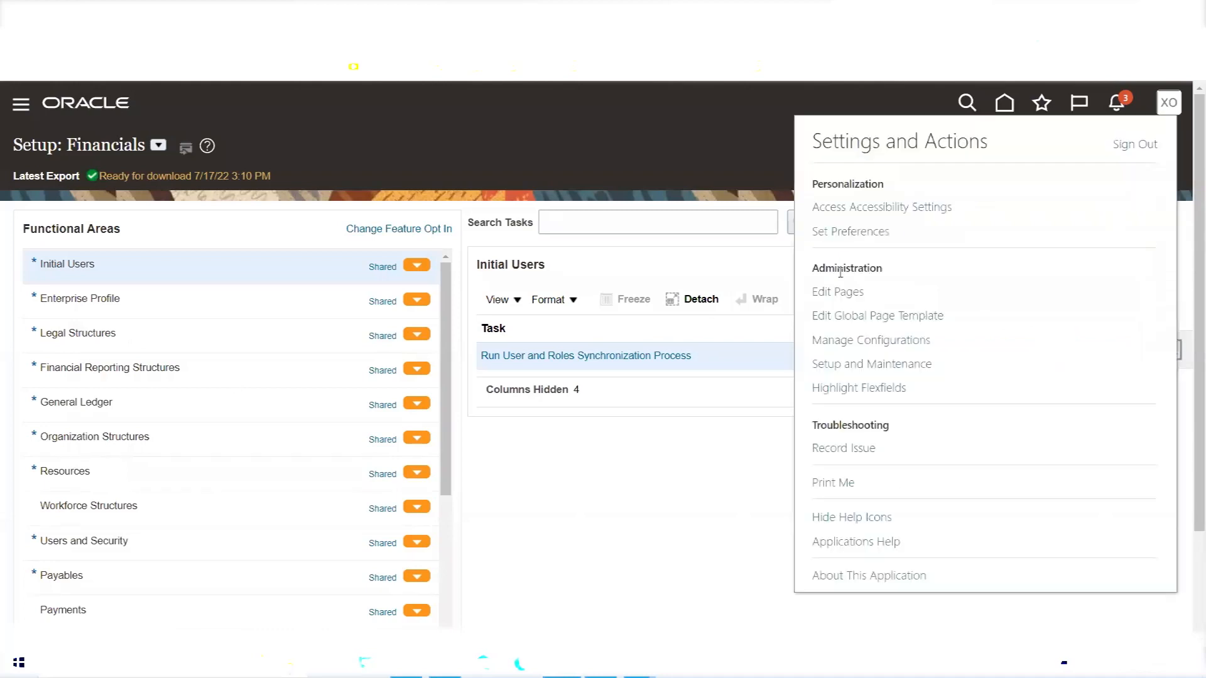
pyautogui.click(918, 364)
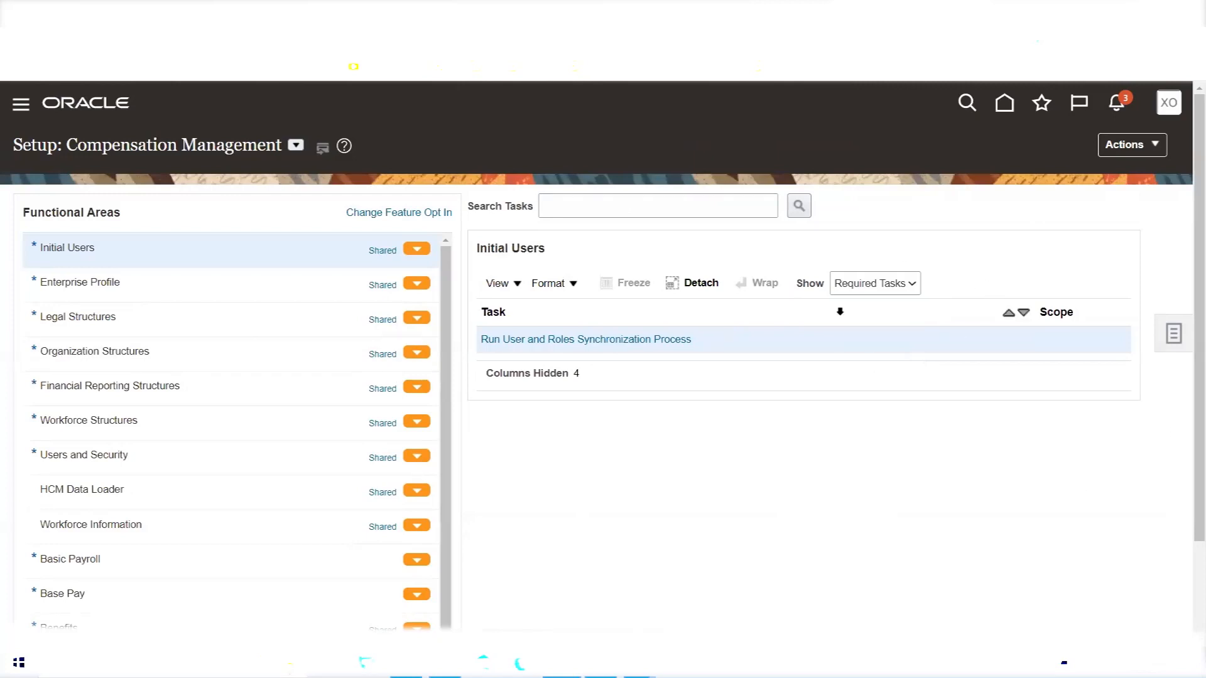
pyautogui.click(1168, 102)
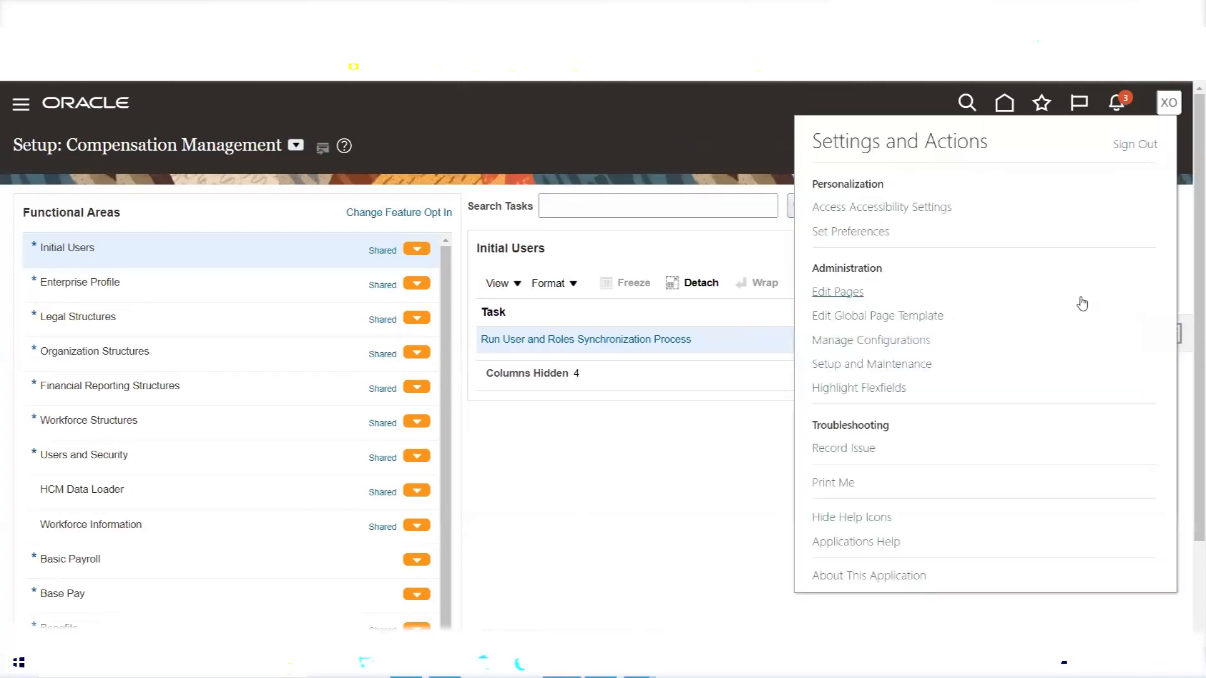
pyautogui.click(601, 430)
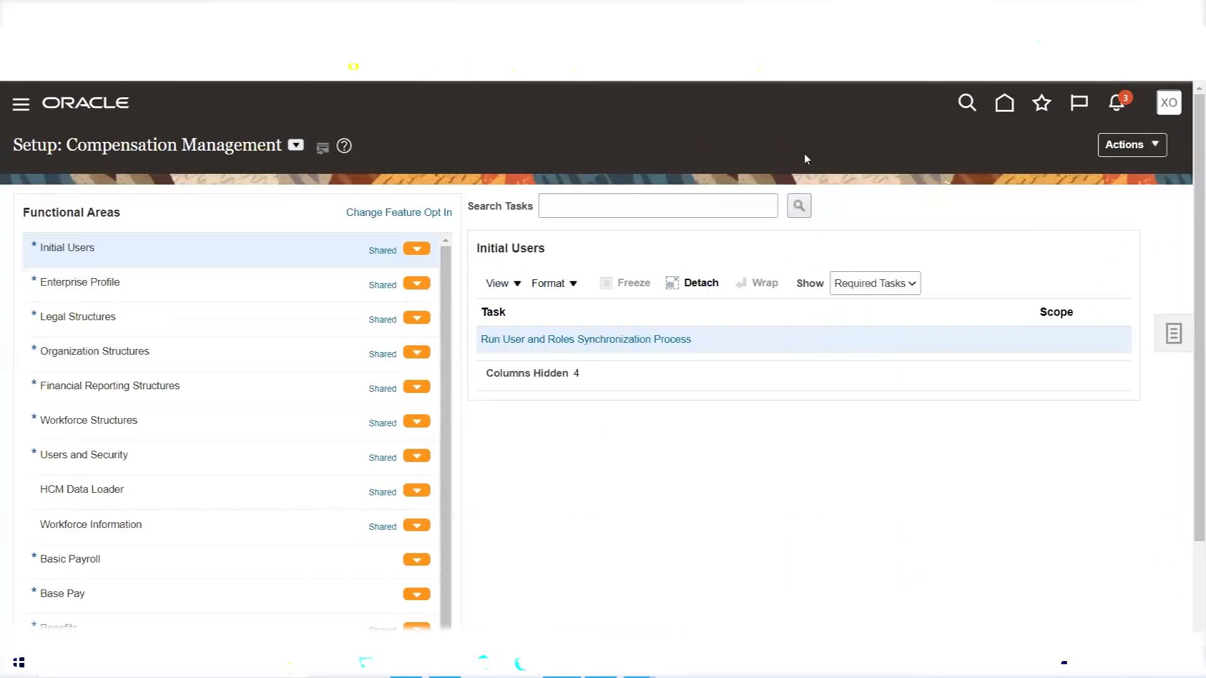
# Open Manage Implementation Projects and search the implementation projects without a name filter.
pyautogui.click(1172, 337)
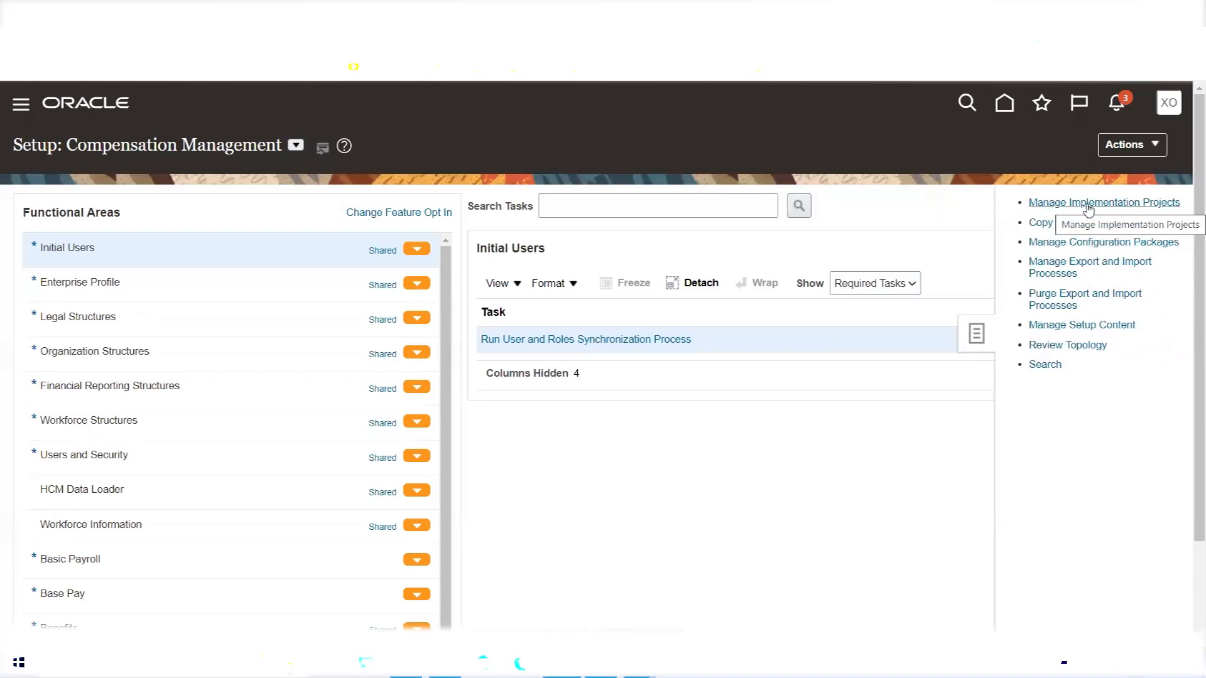
pyautogui.click(1080, 201)
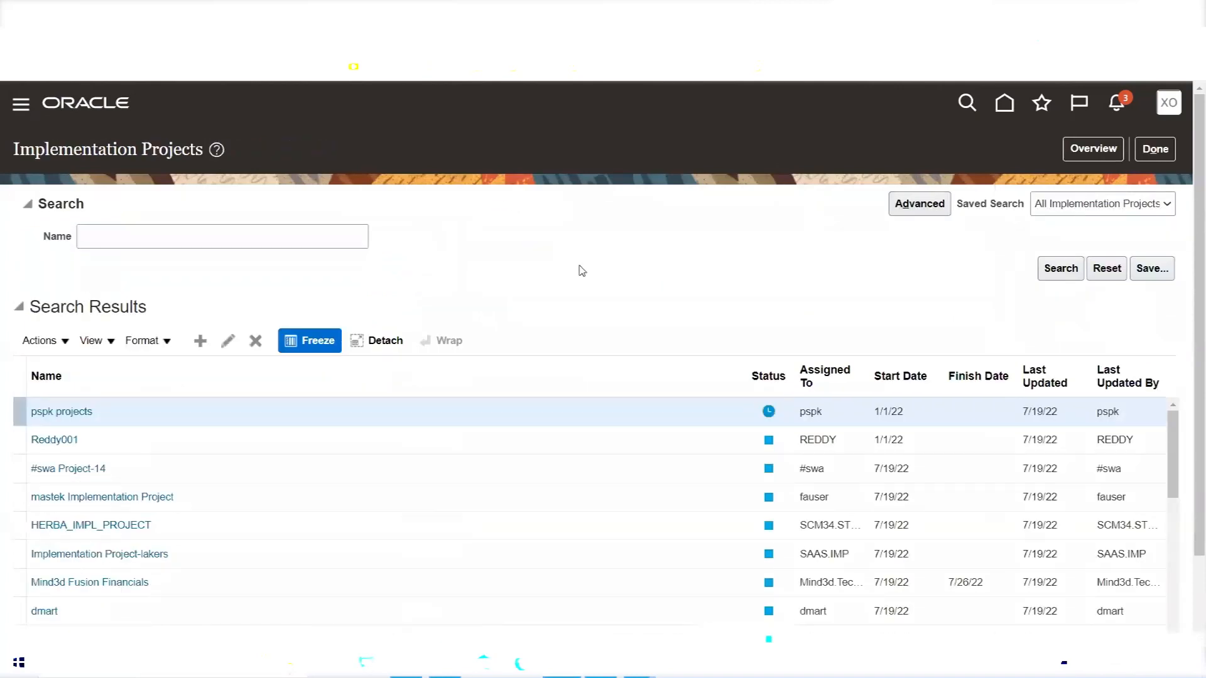
pyautogui.click(177, 239)
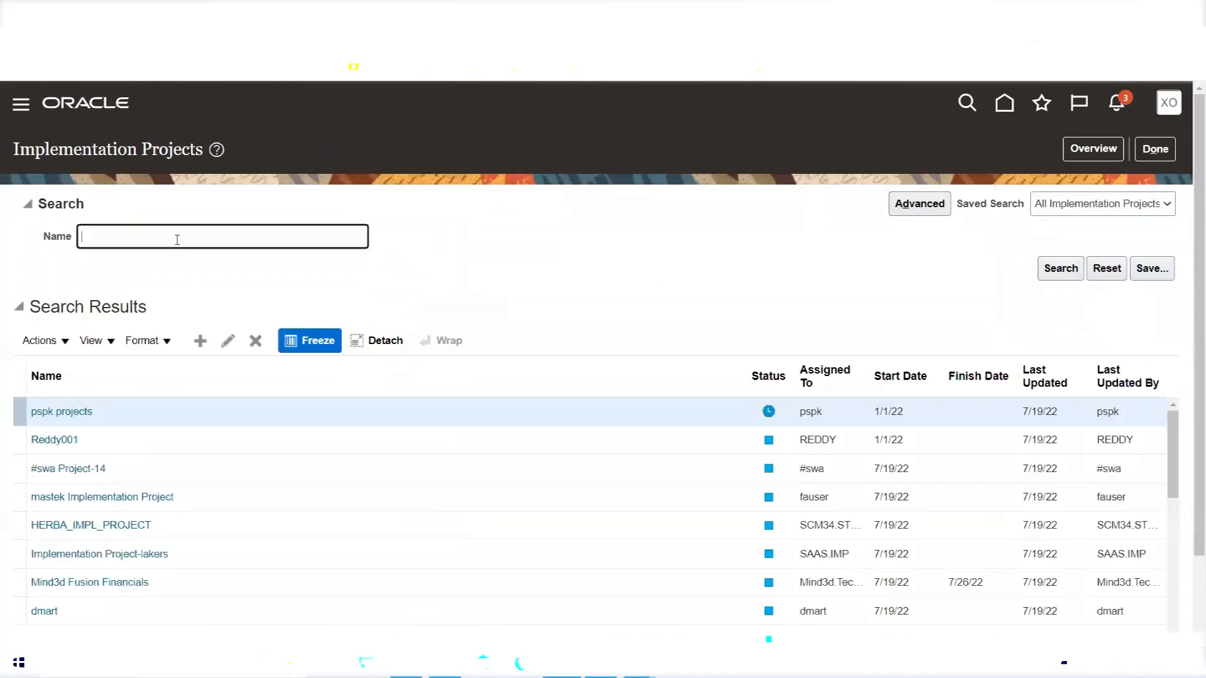
pyautogui.press('Return')
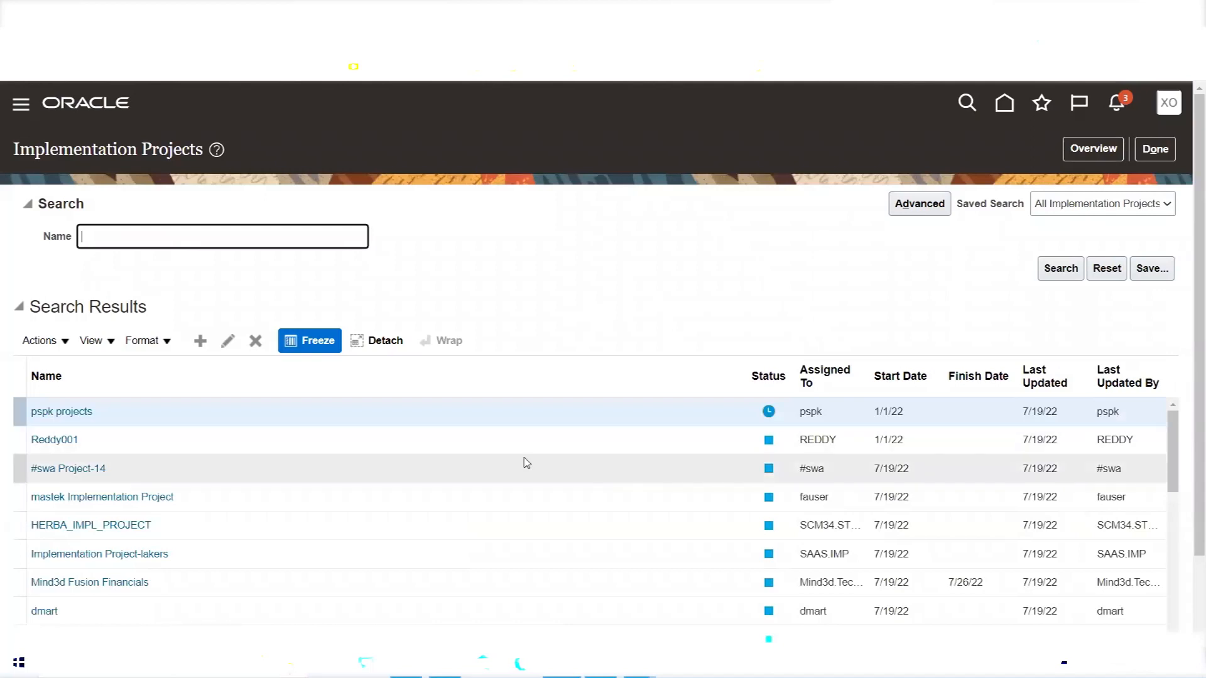
# Look through the implementation project list, check the Create Implementation Project line in the Excel notes, and return to Oracle Fusion.
pyautogui.scroll(-10, 526, 463)
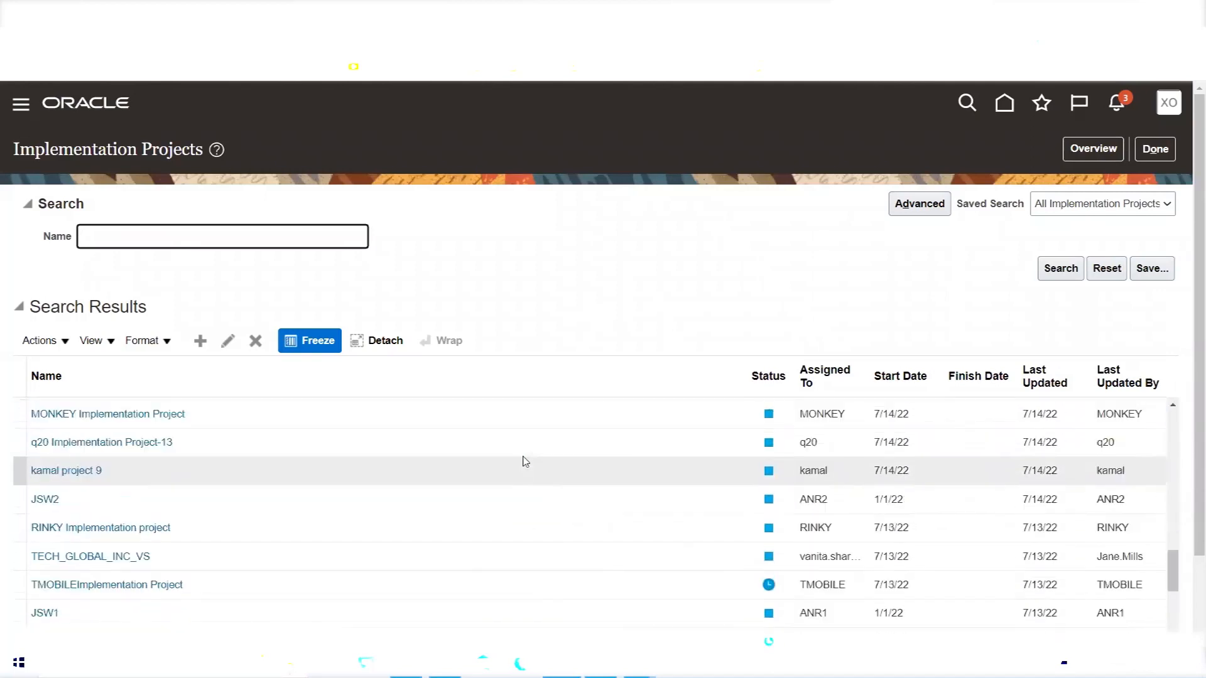
pyautogui.scroll(10, 526, 463)
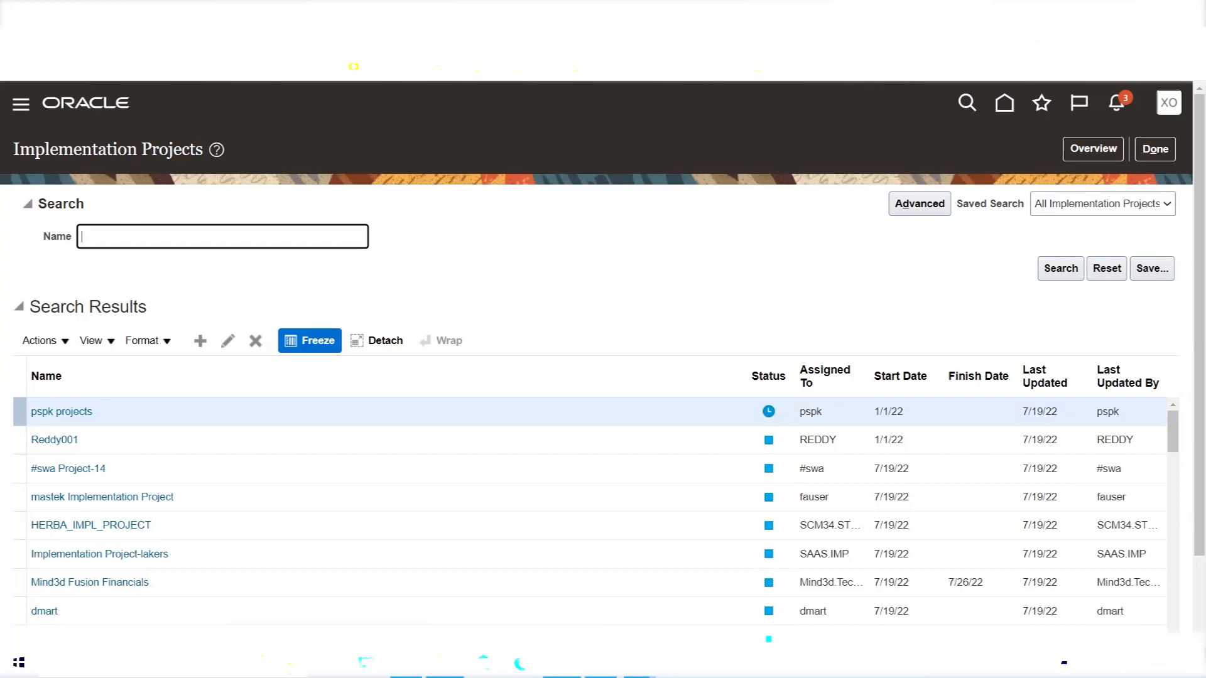
pyautogui.hotkey('alt', 'Tab')
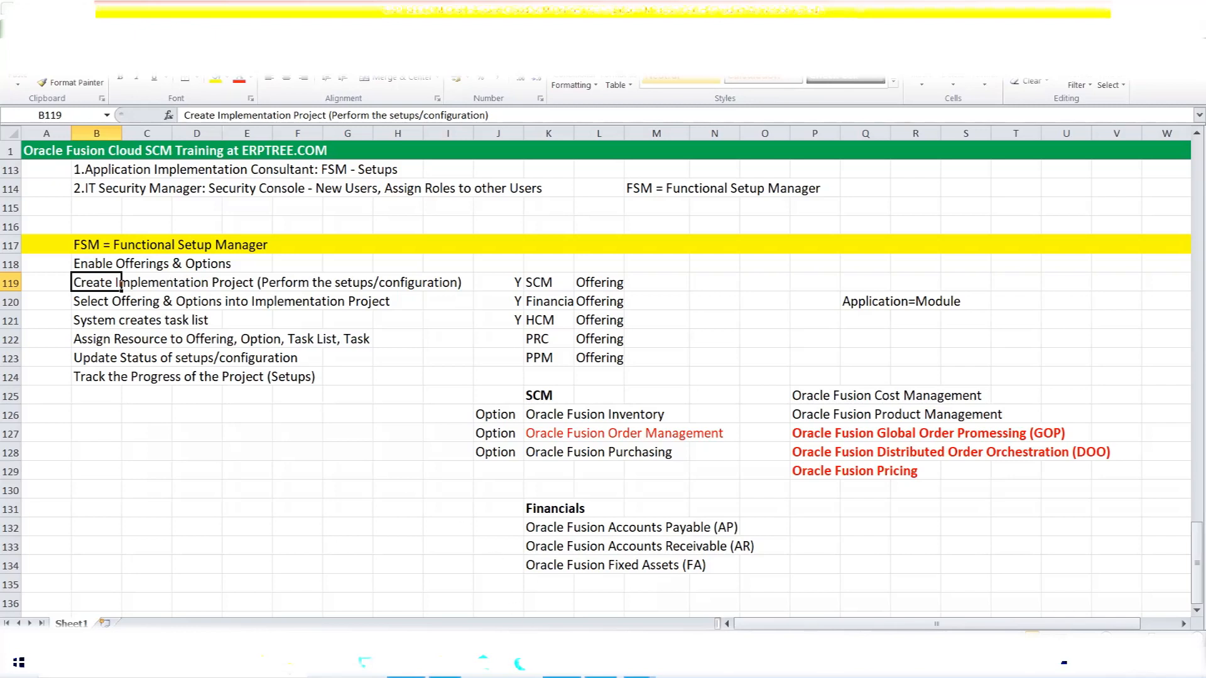
pyautogui.click(562, 663)
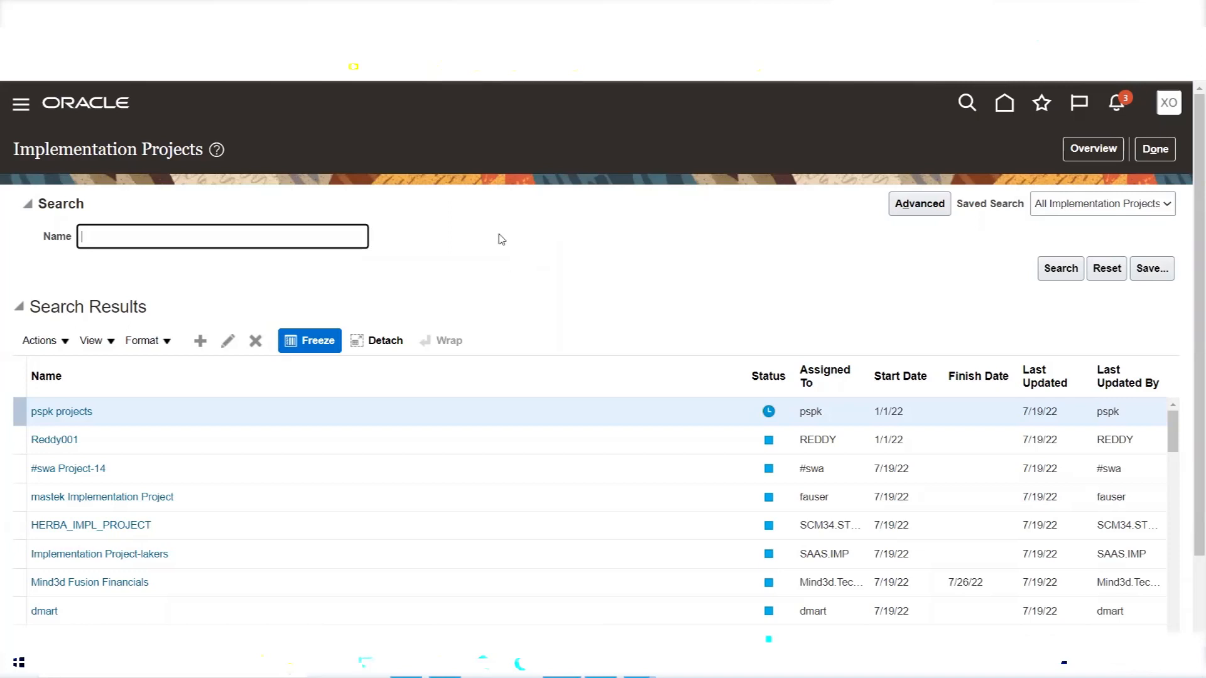
pyautogui.click(199, 342)
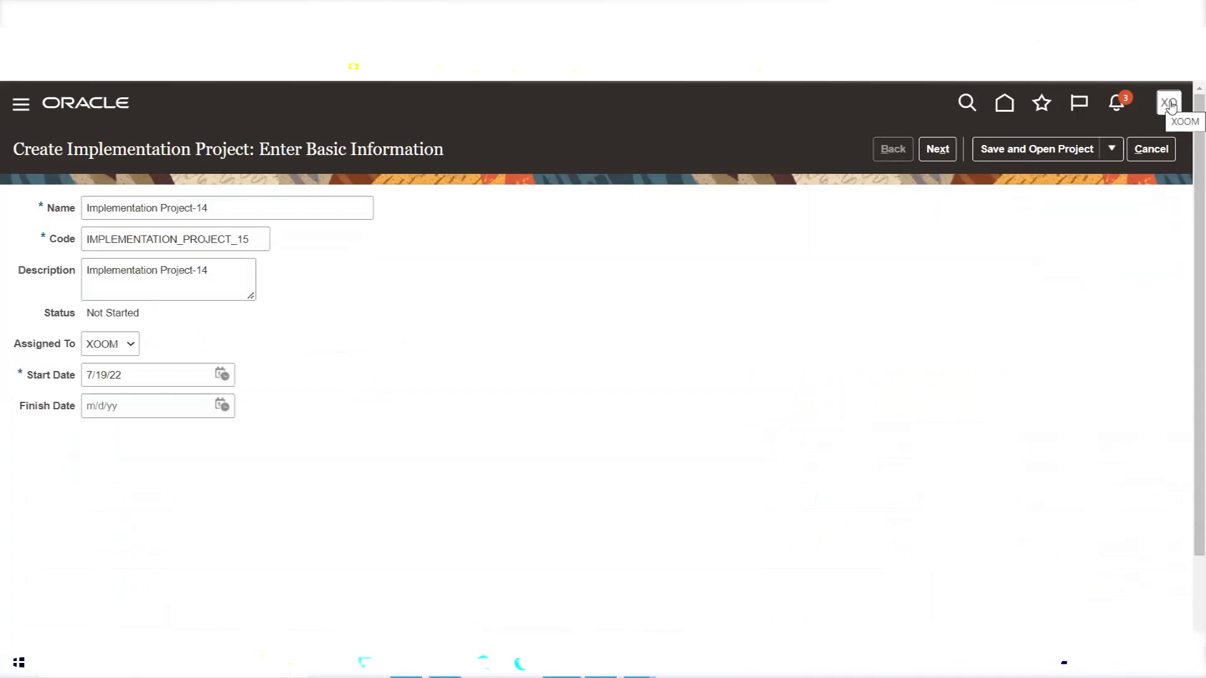
pyautogui.click(89, 203)
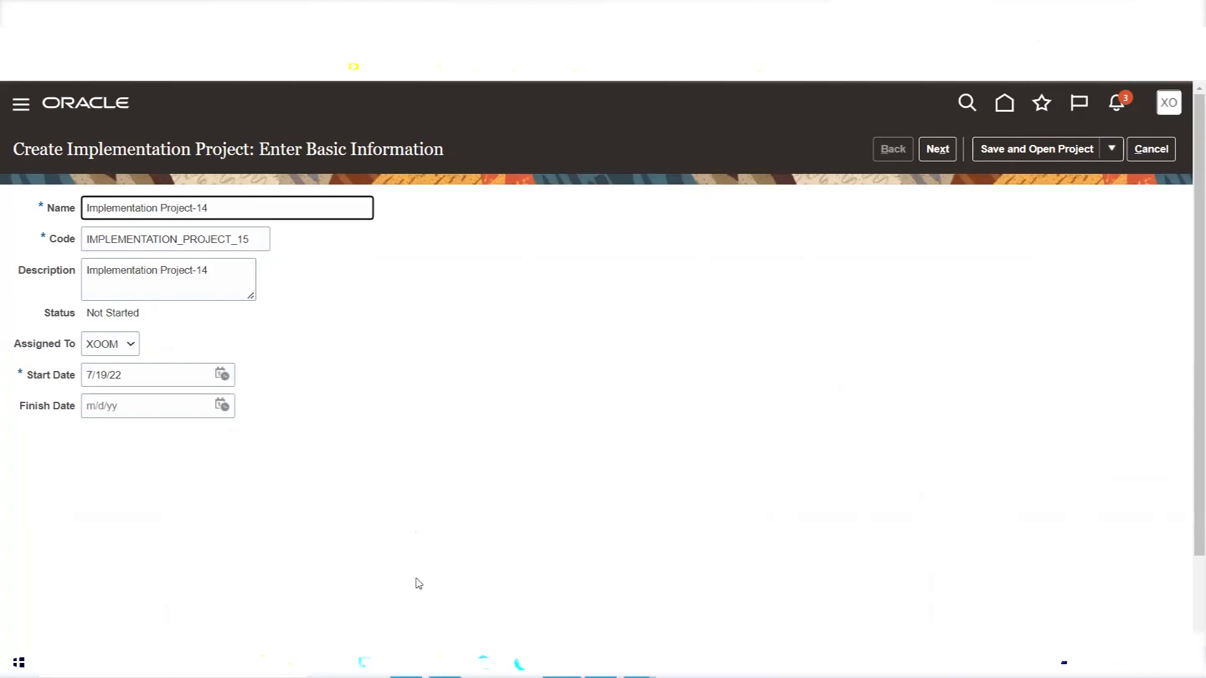
pyautogui.click(409, 663)
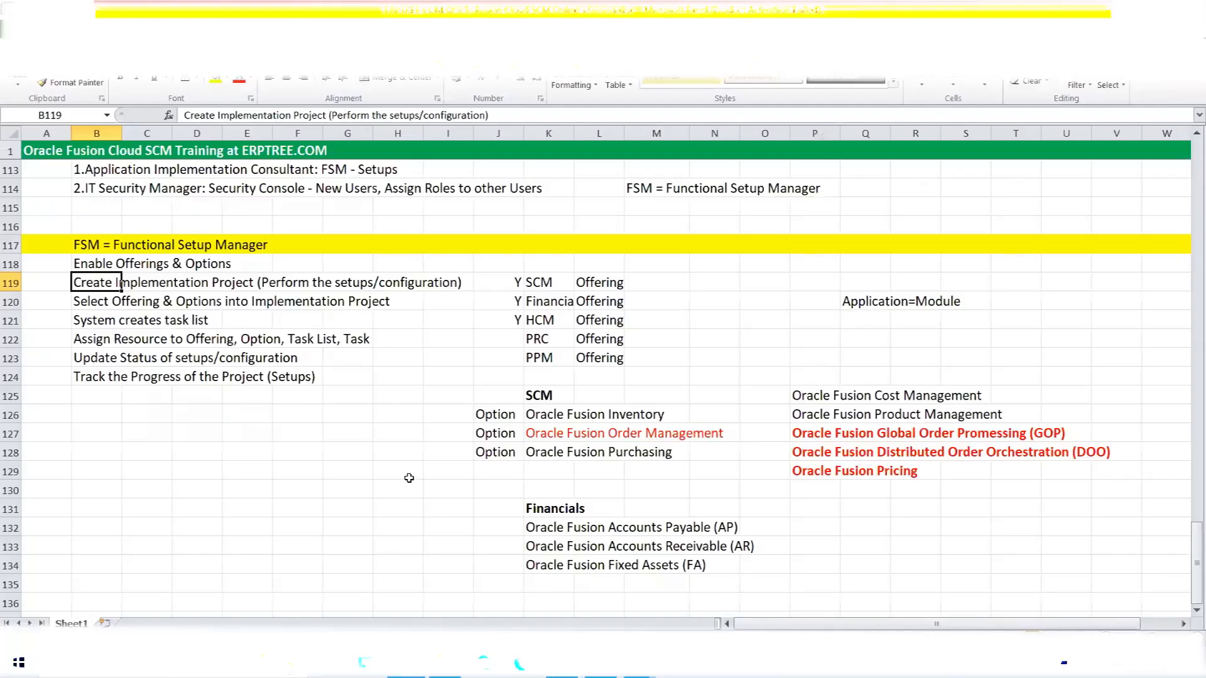
pyautogui.scroll(-2, 409, 478)
pyautogui.click(871, 443)
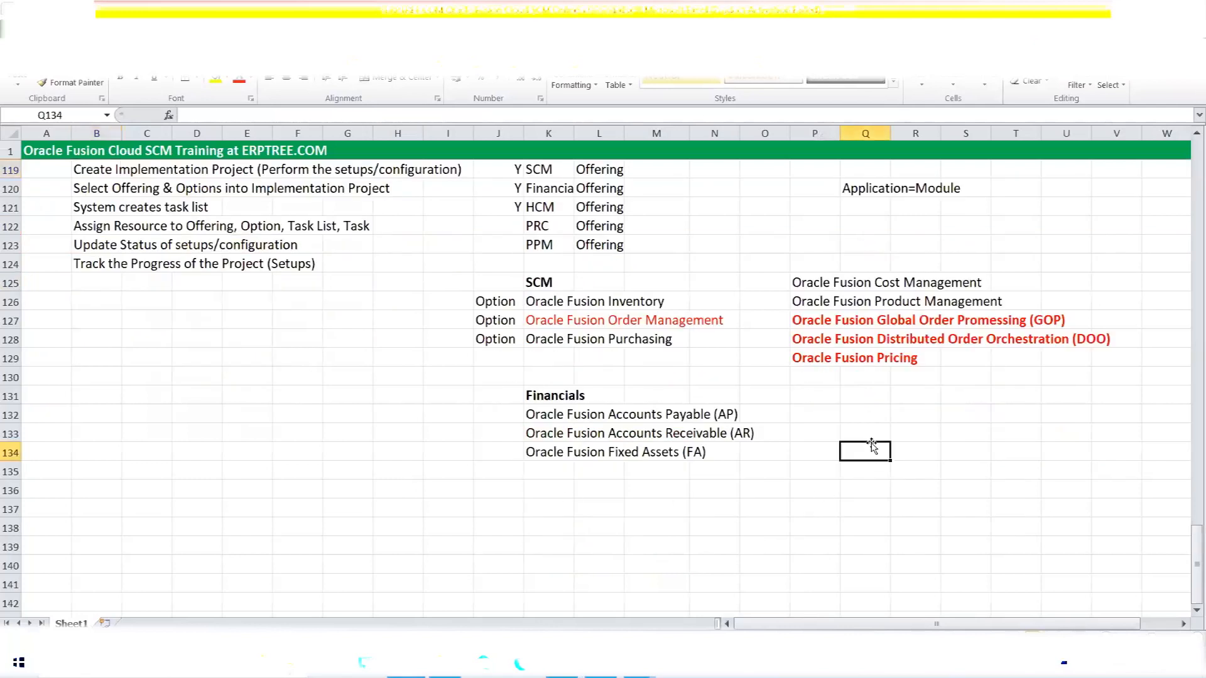
pyautogui.write('AMEX')
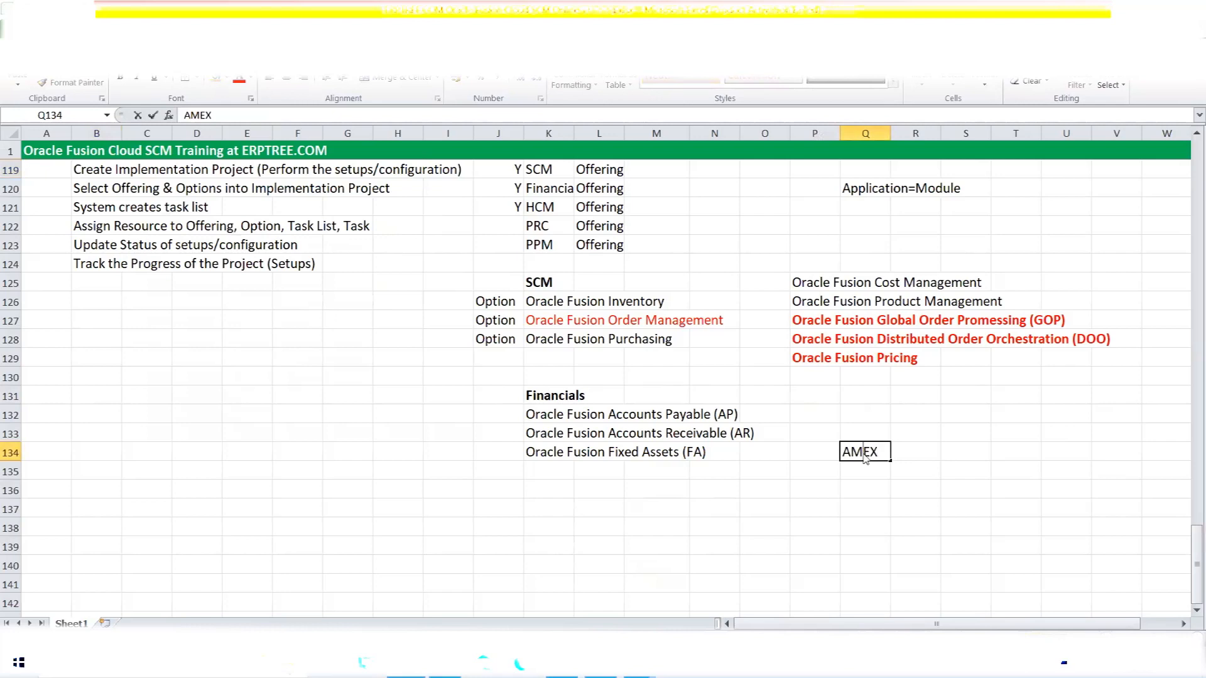
pyautogui.moveTo(843, 452)
pyautogui.mouseDown()
pyautogui.moveTo(879, 452)
pyautogui.moveTo(841, 454)
pyautogui.mouseUp()
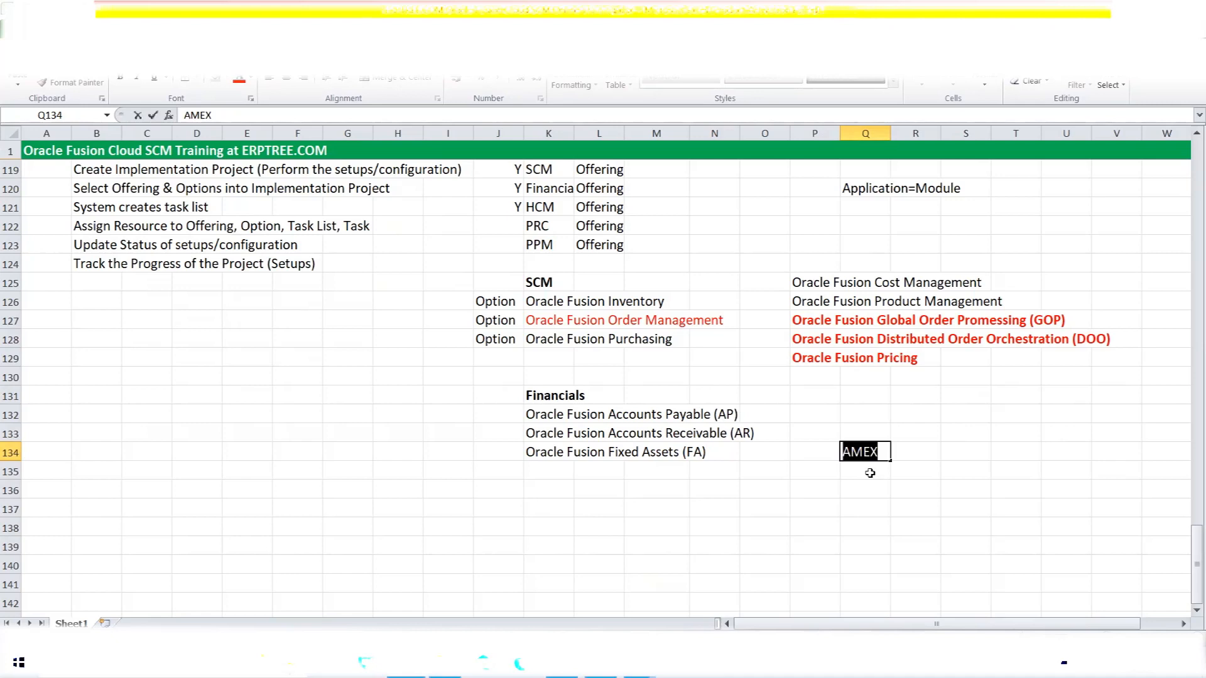
pyautogui.press('BackSpace')
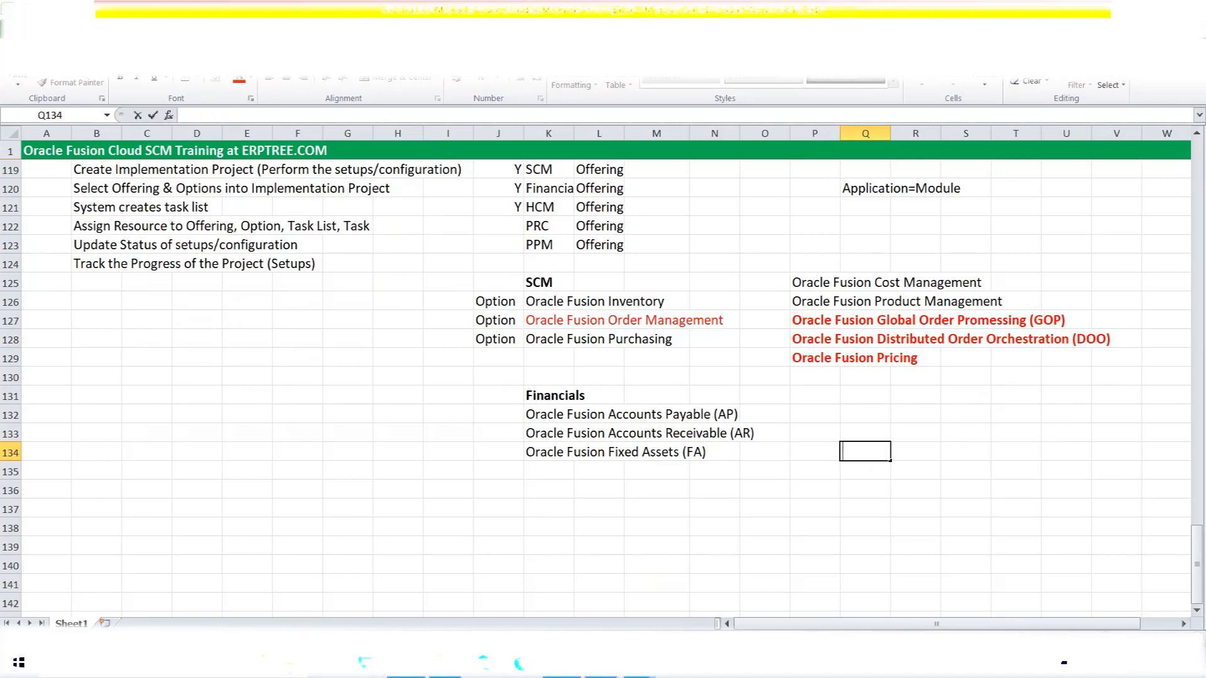
pyautogui.hotkey('alt', 'Tab')
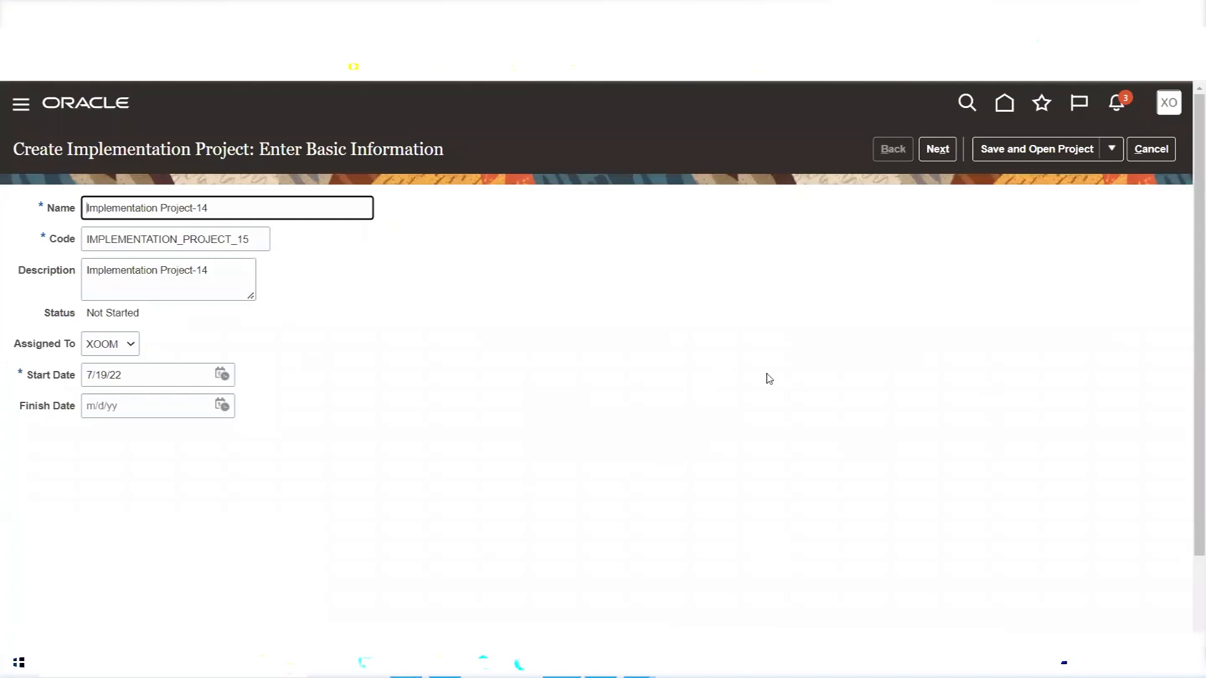
pyautogui.write('AMEX')
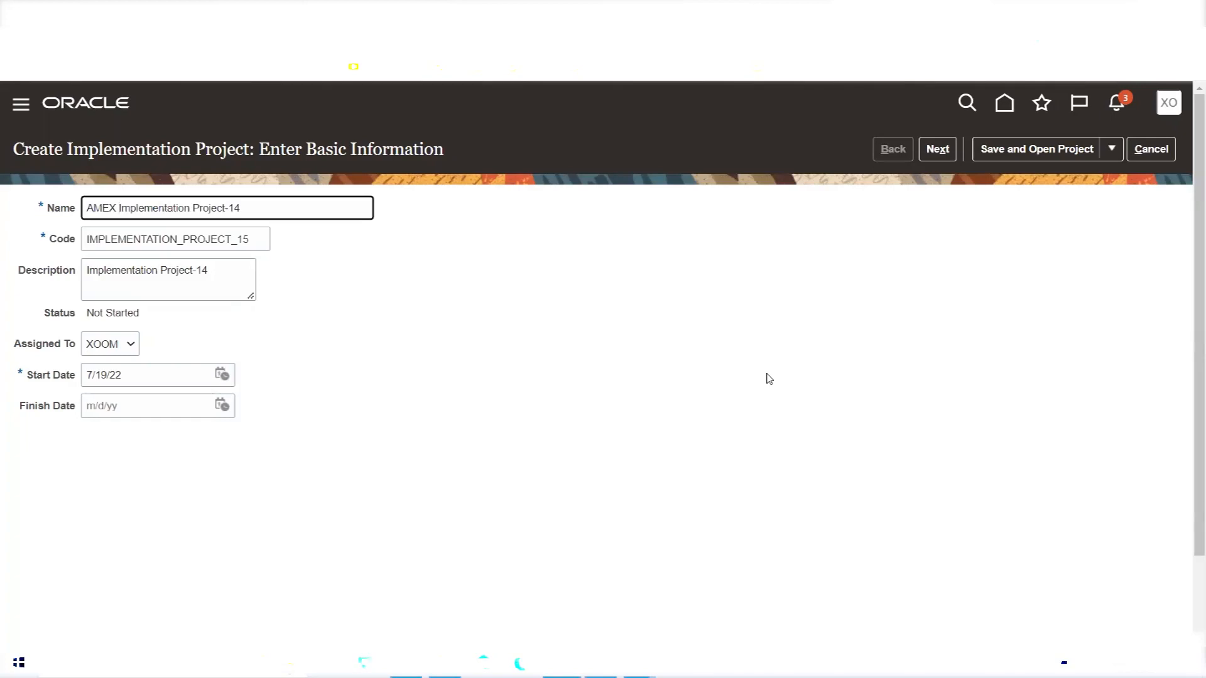
pyautogui.click(1161, 158)
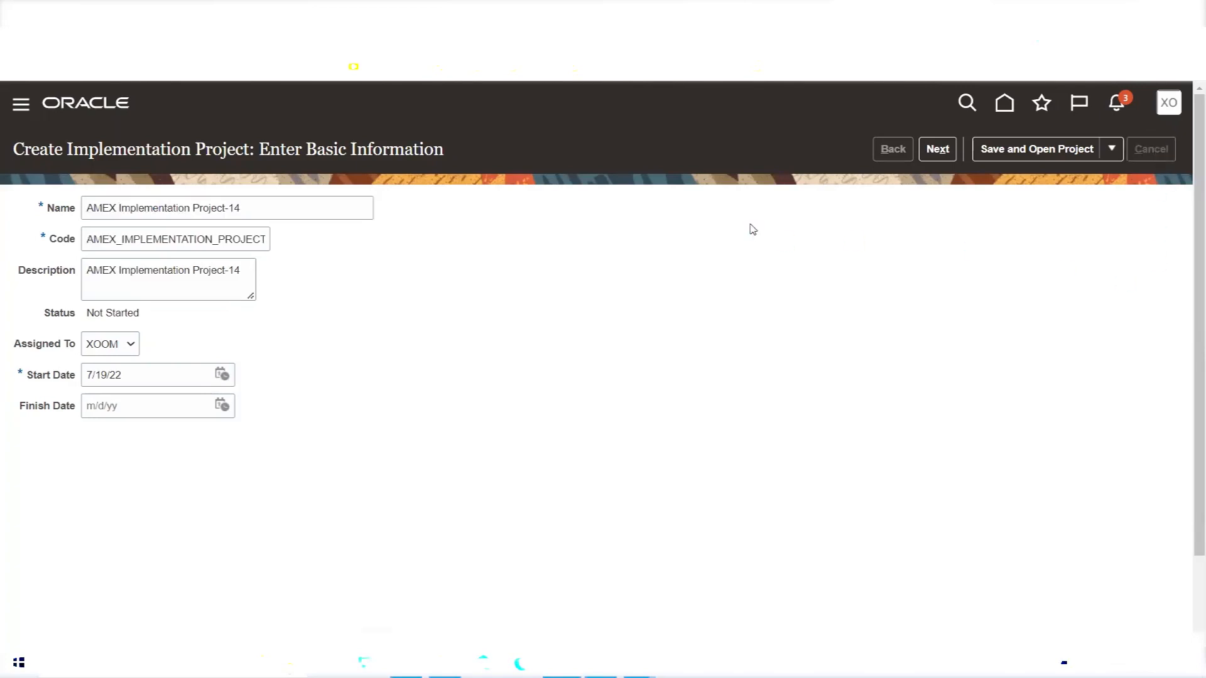
# Reopen Setup and Maintenance and go to Manage Implementation Projects.
pyautogui.click(1169, 106)
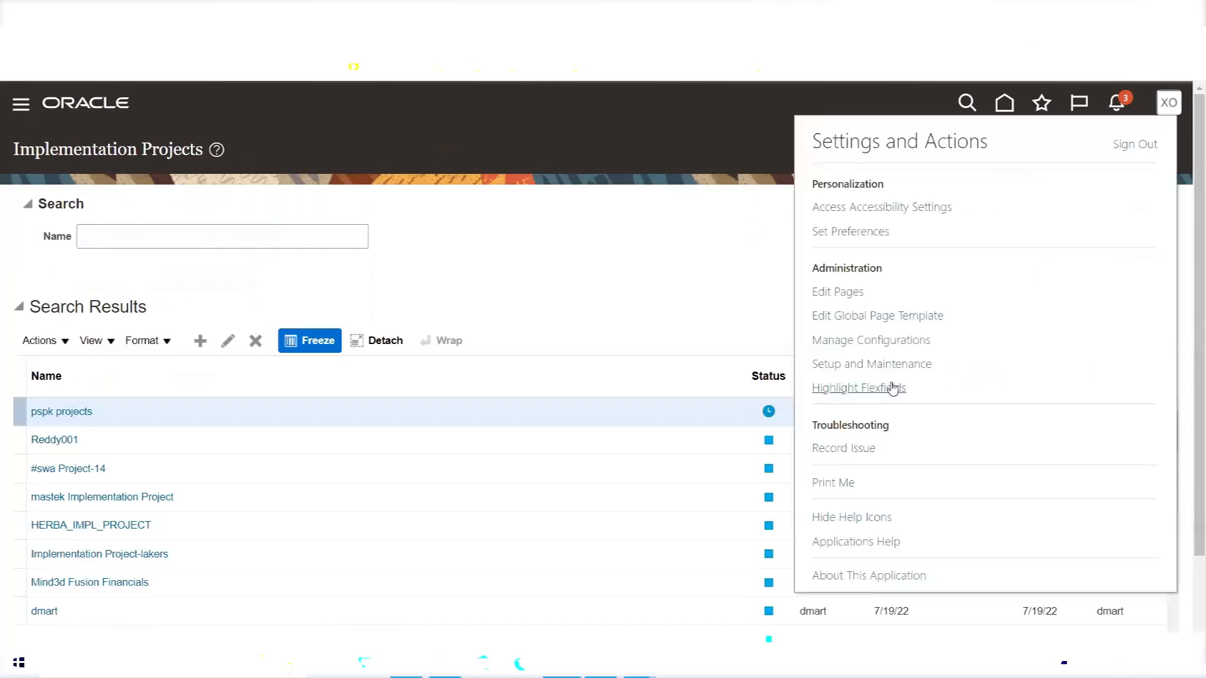
pyautogui.click(887, 368)
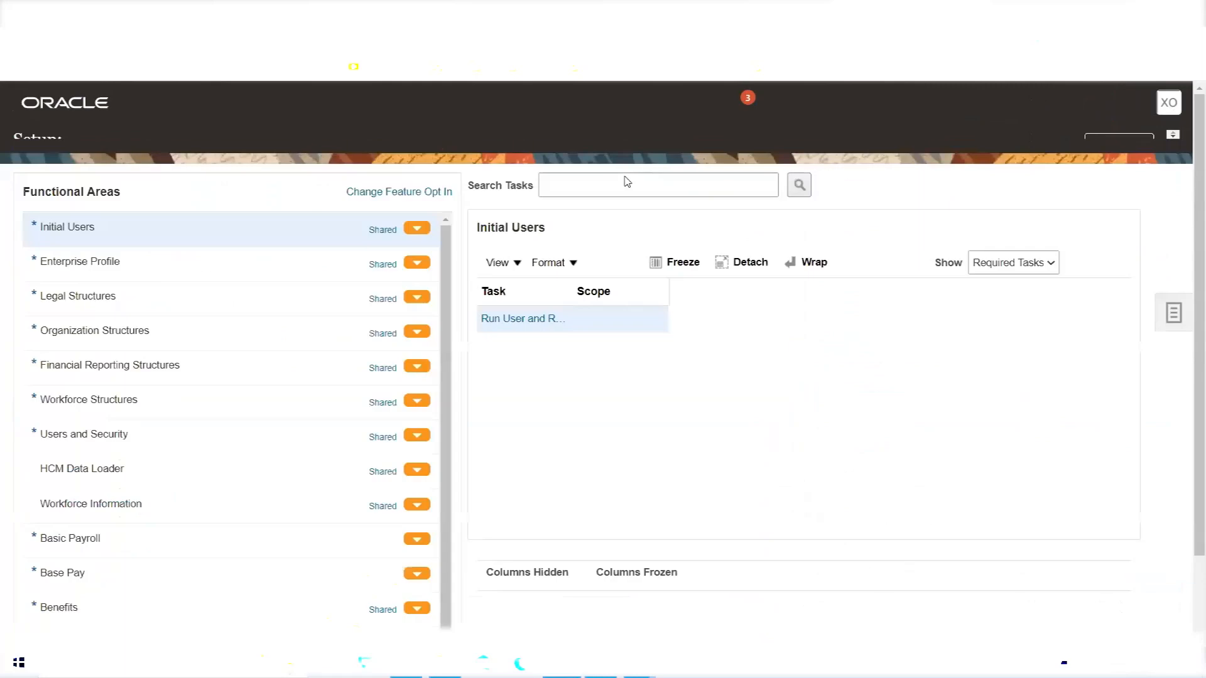
pyautogui.click(1165, 113)
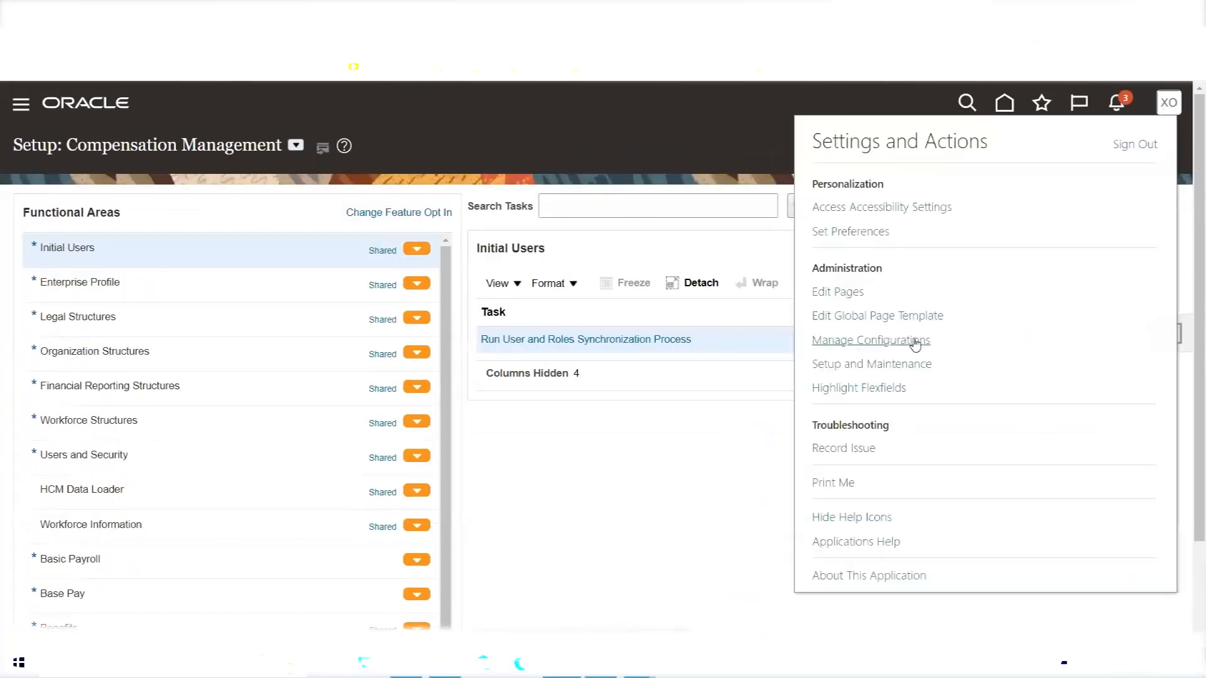
pyautogui.click(896, 366)
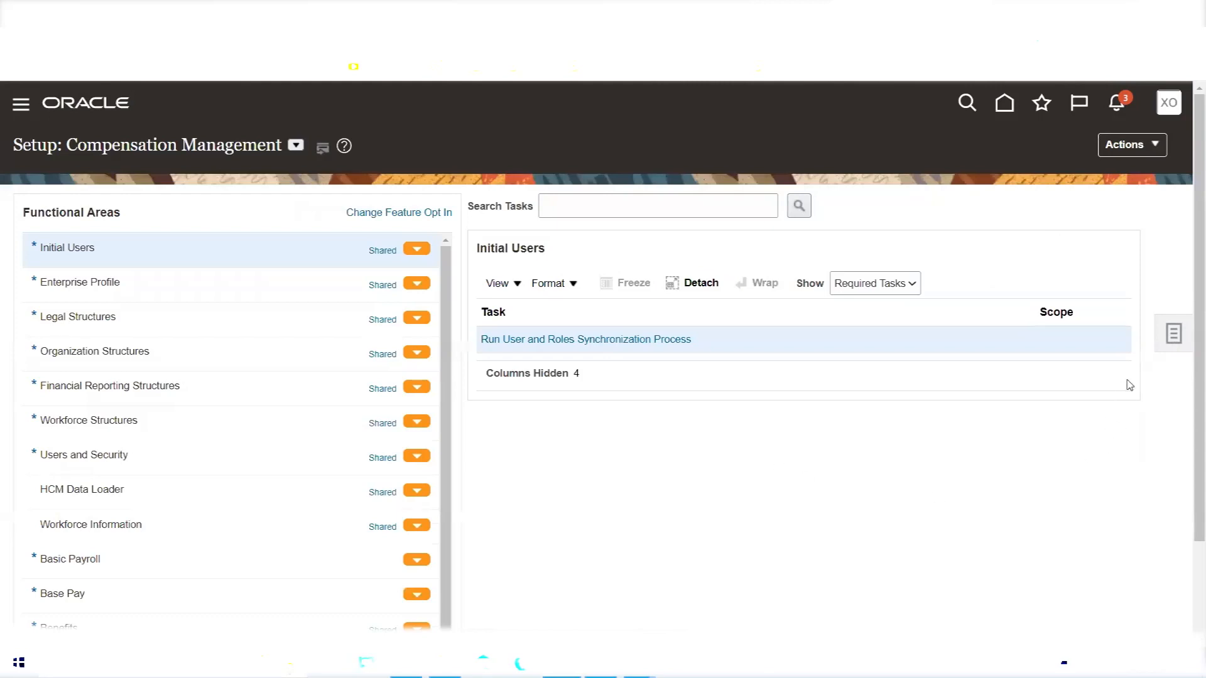
pyautogui.click(1173, 338)
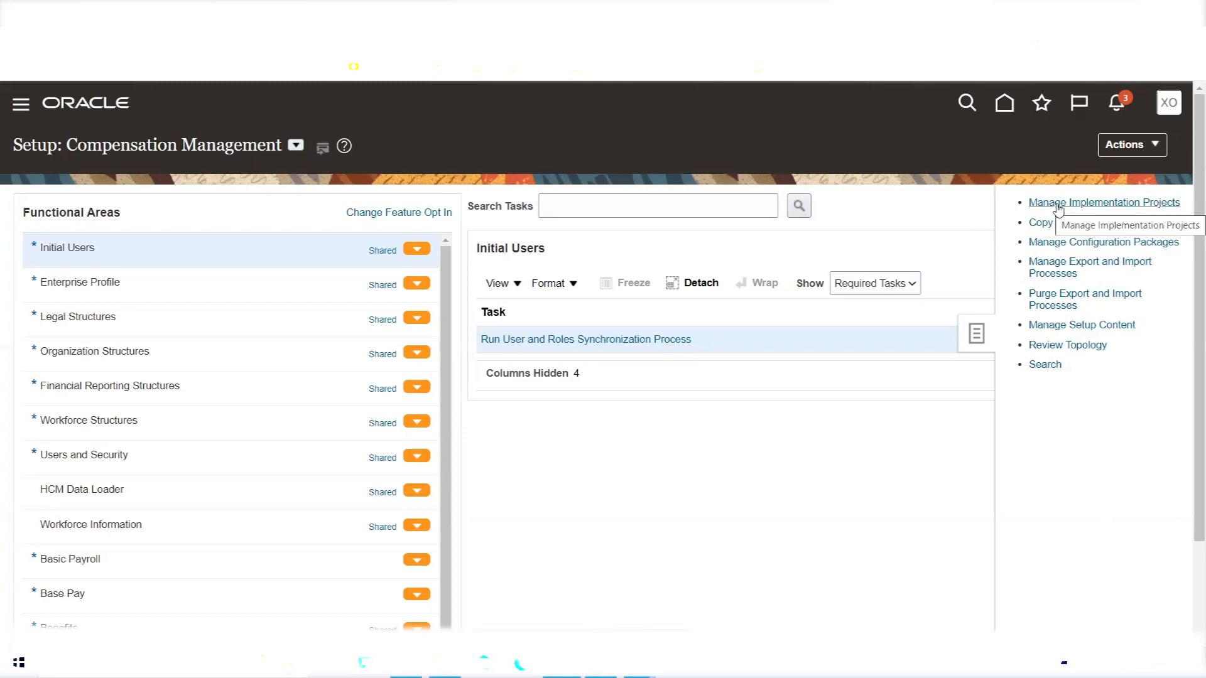
pyautogui.click(976, 334)
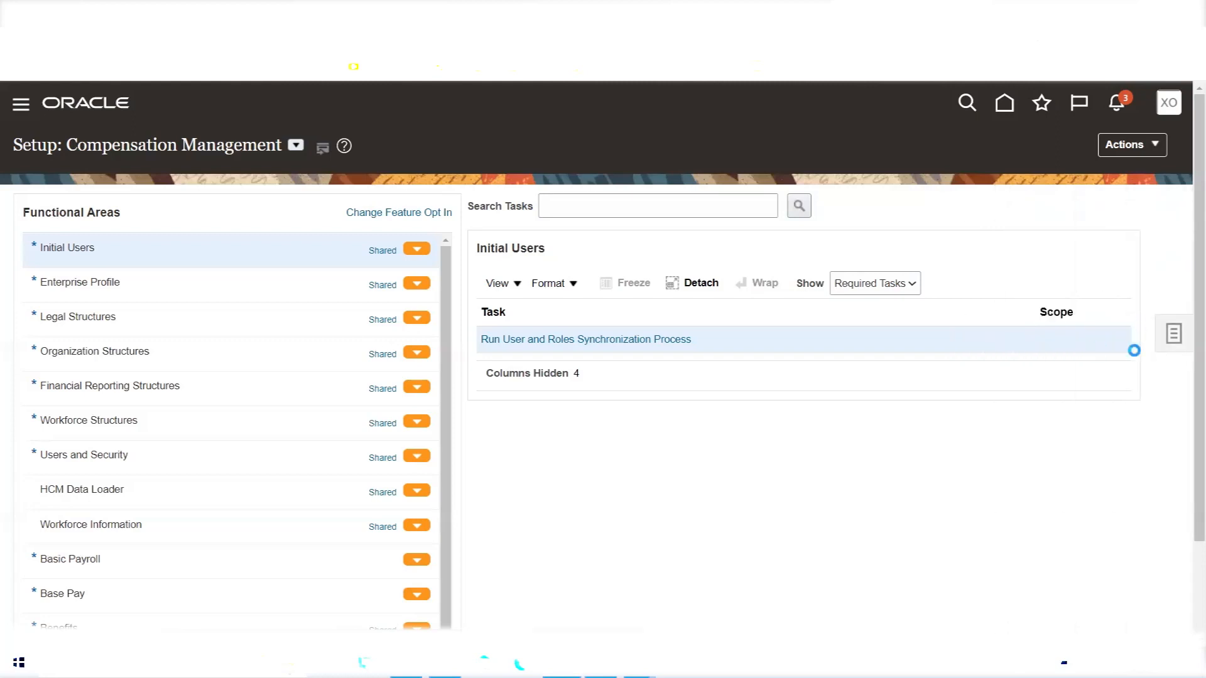
pyautogui.click(1179, 339)
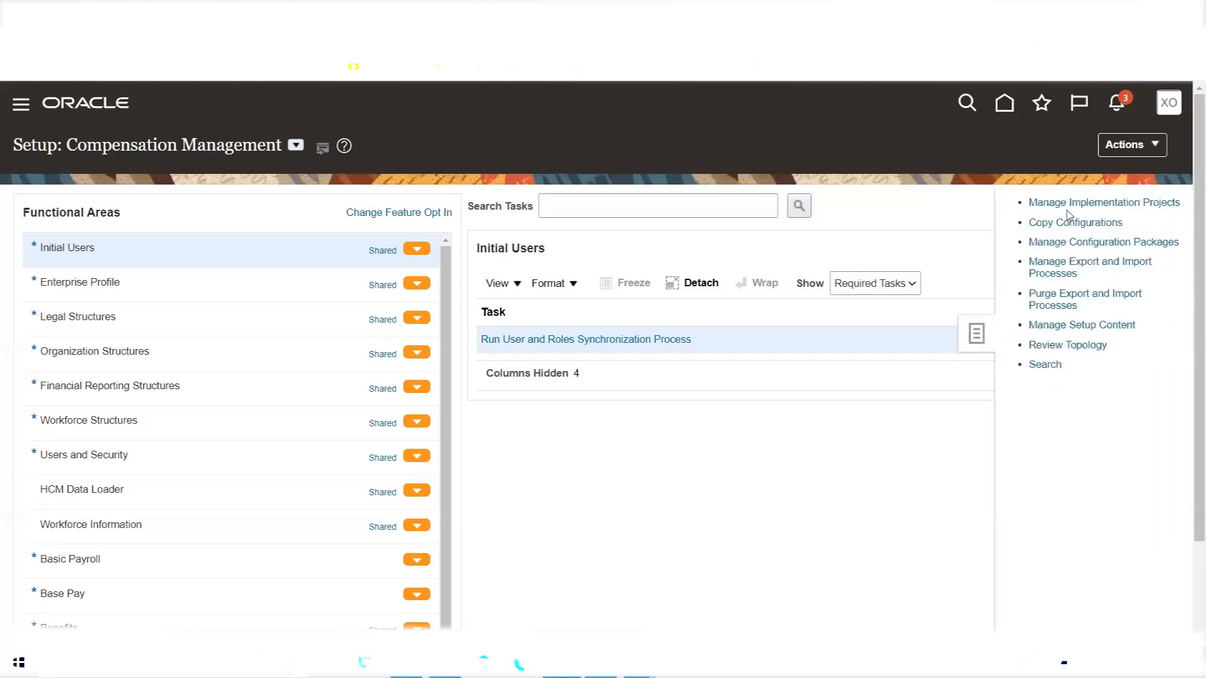
pyautogui.click(1068, 203)
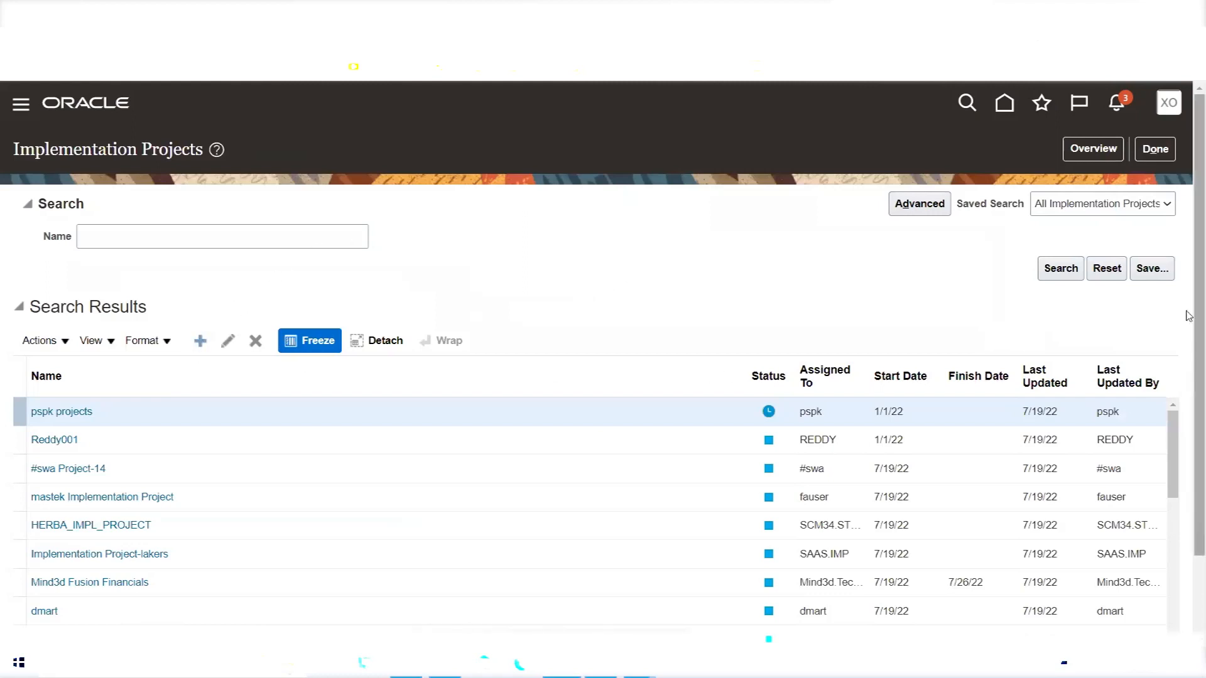
# Start a new implementation project and change its name to AMEX Implementation Project.
pyautogui.scroll(-2, 1189, 285)
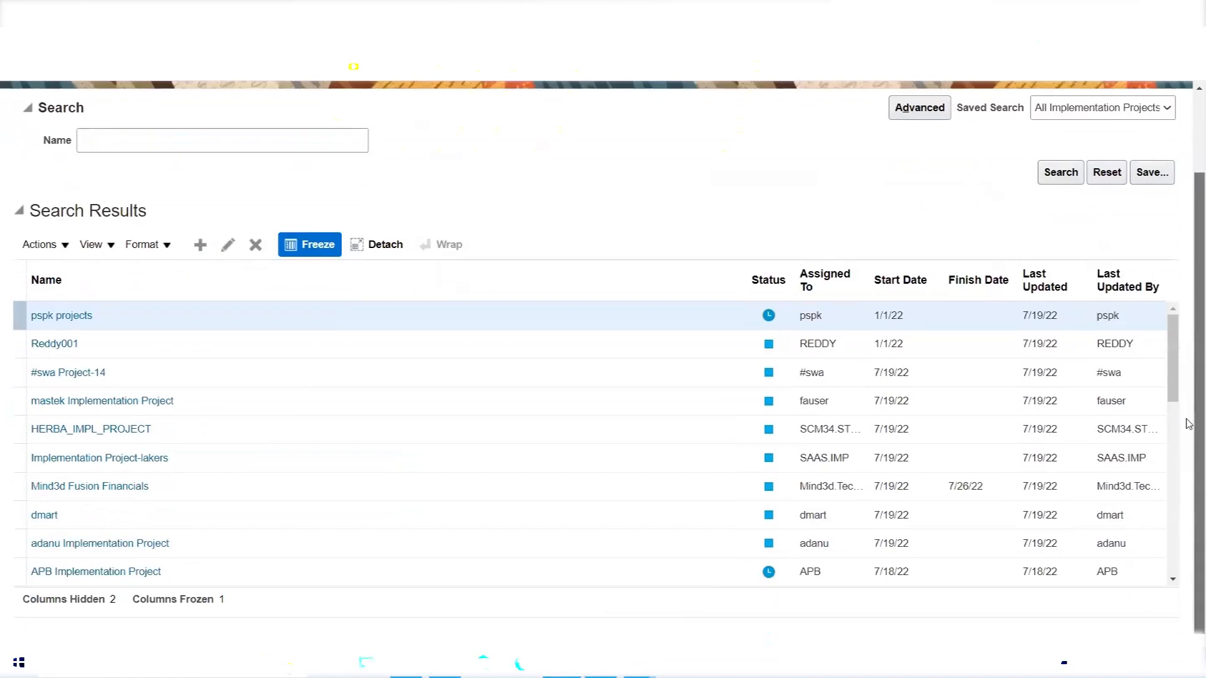
pyautogui.scroll(2, 1188, 384)
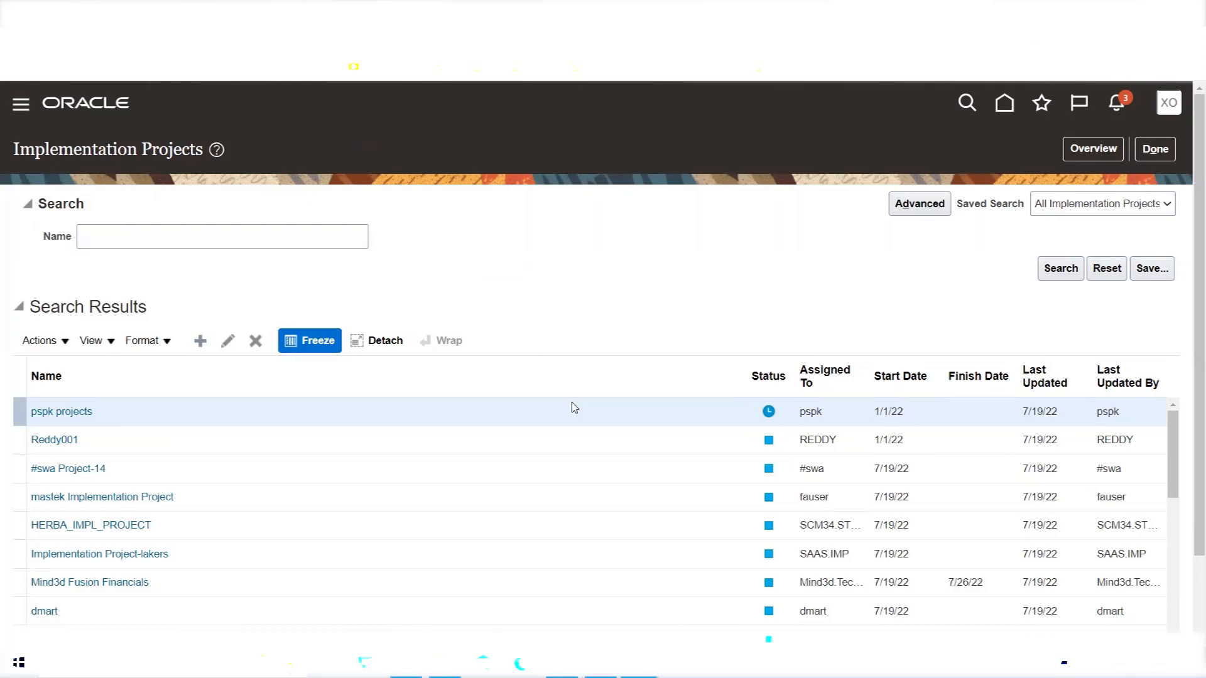
pyautogui.click(199, 343)
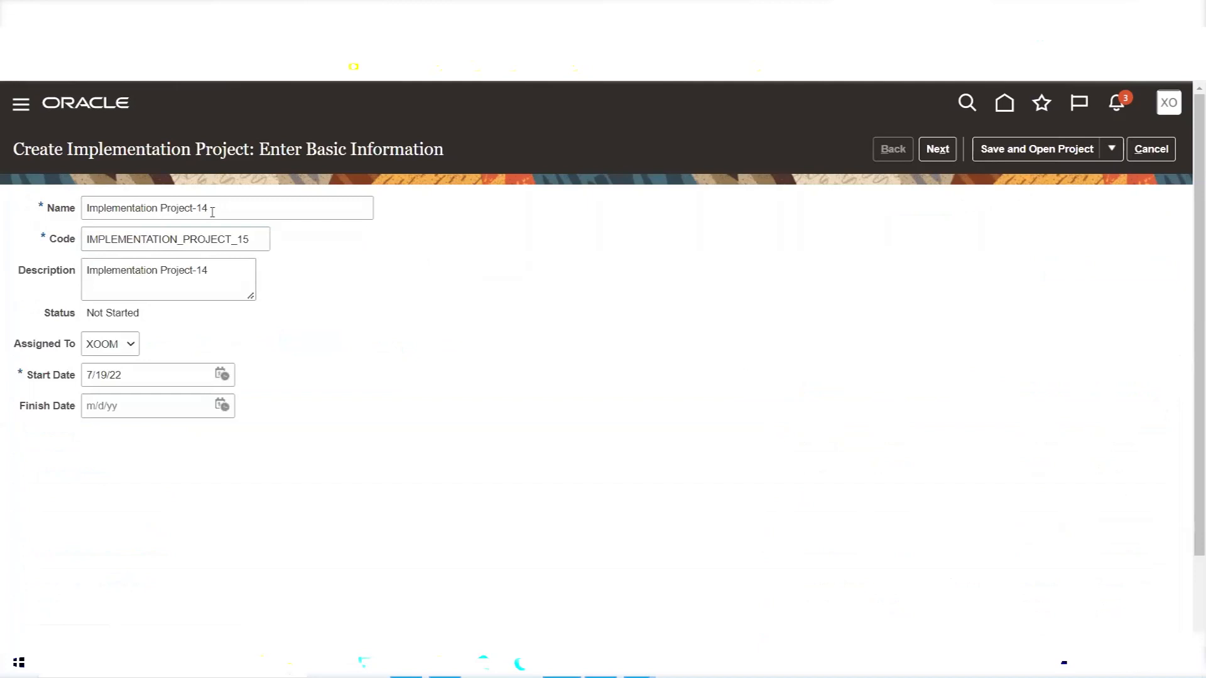
pyautogui.moveTo(213, 212); pyautogui.dragTo(76, 218)
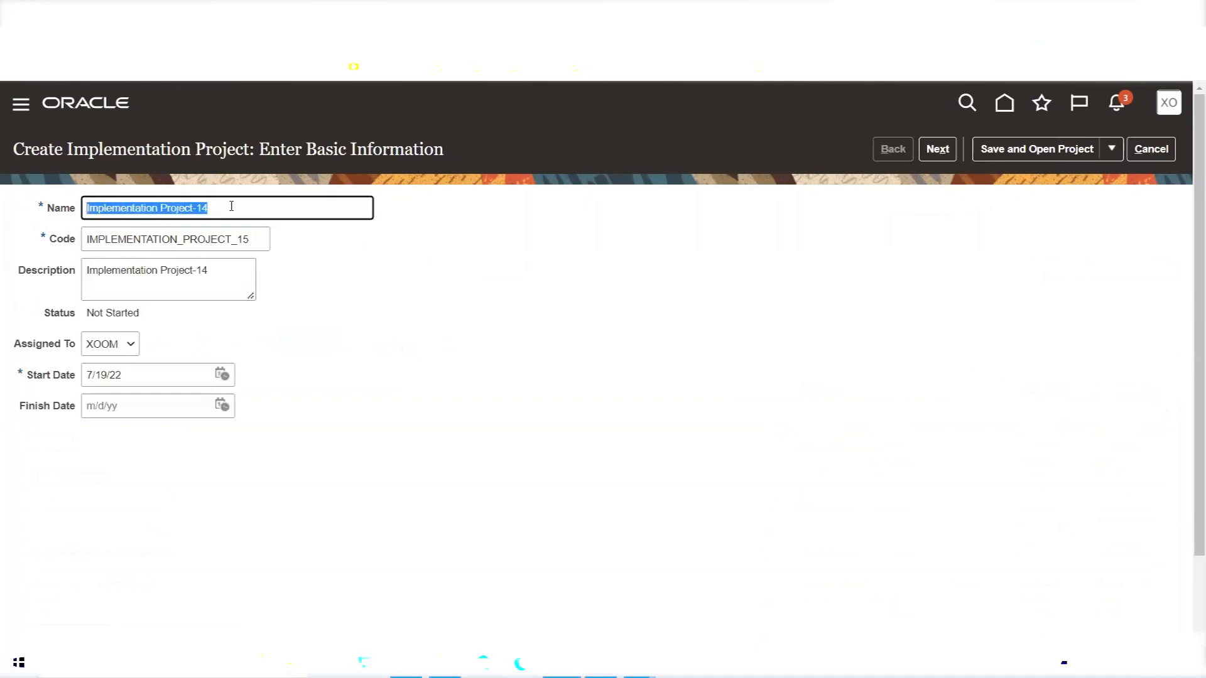
pyautogui.click(88, 207)
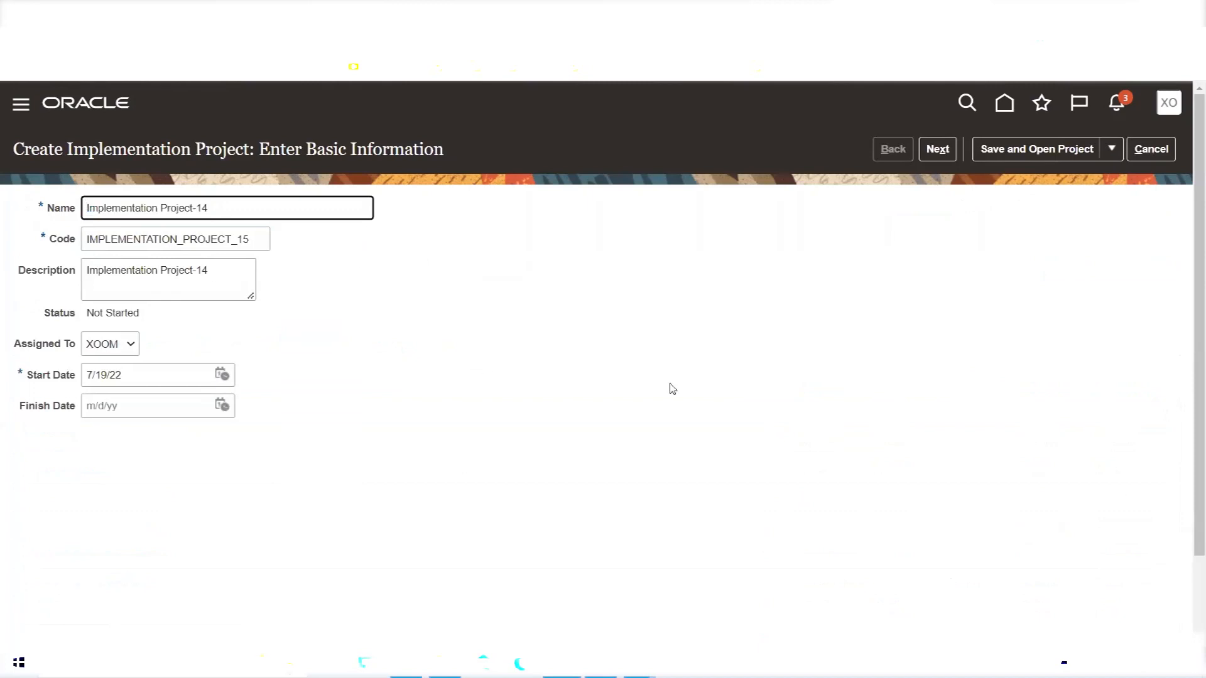
pyautogui.write('AMEX')
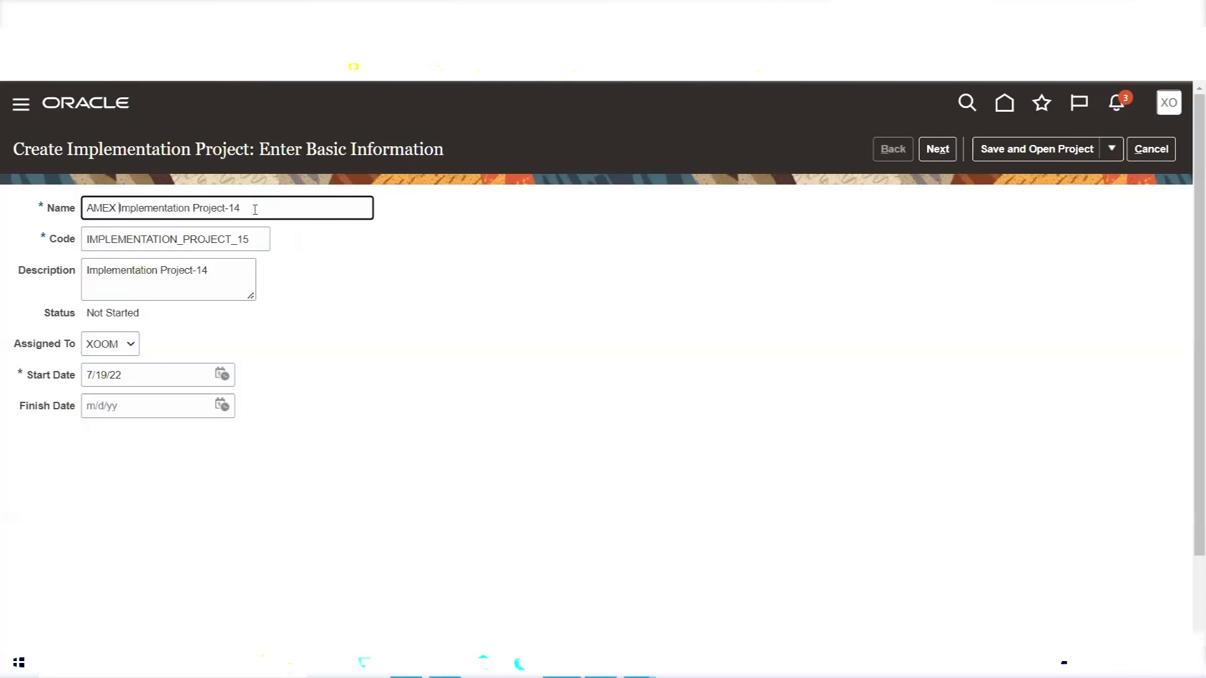
pyautogui.press('BackSpace')
pyautogui.press('BackSpace')
pyautogui.press('BackSpace')
pyautogui.press('Tab')
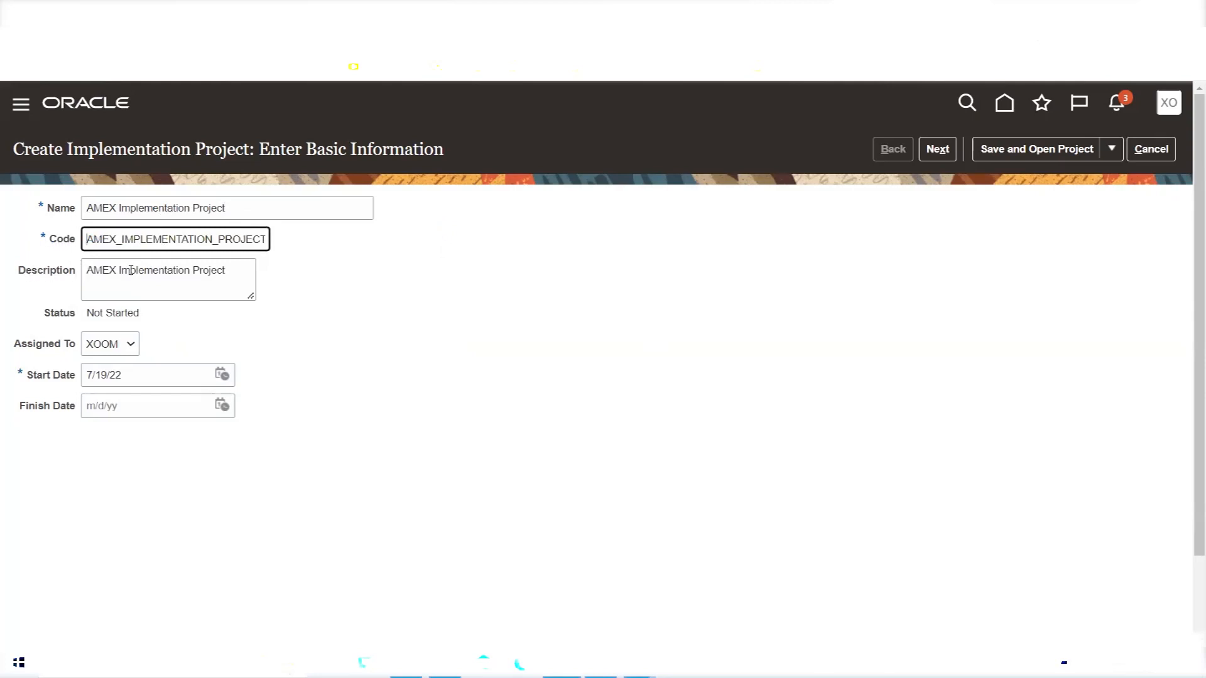
pyautogui.tripleClick(123, 314)
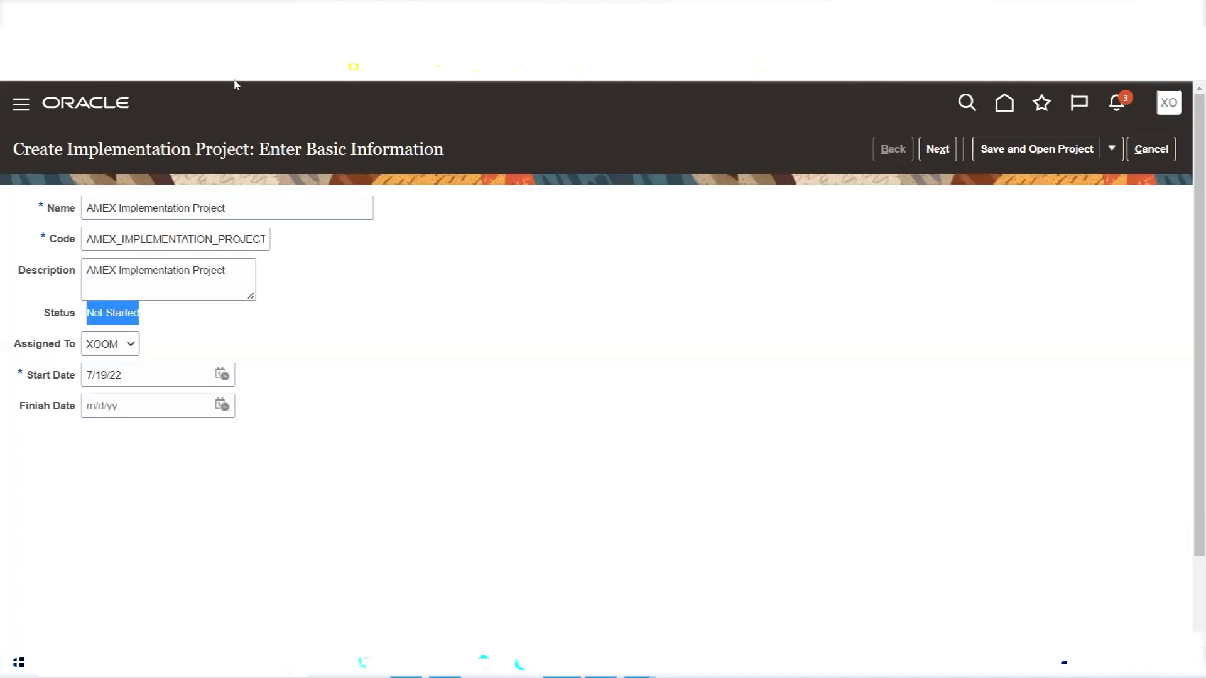
pyautogui.click(209, 334)
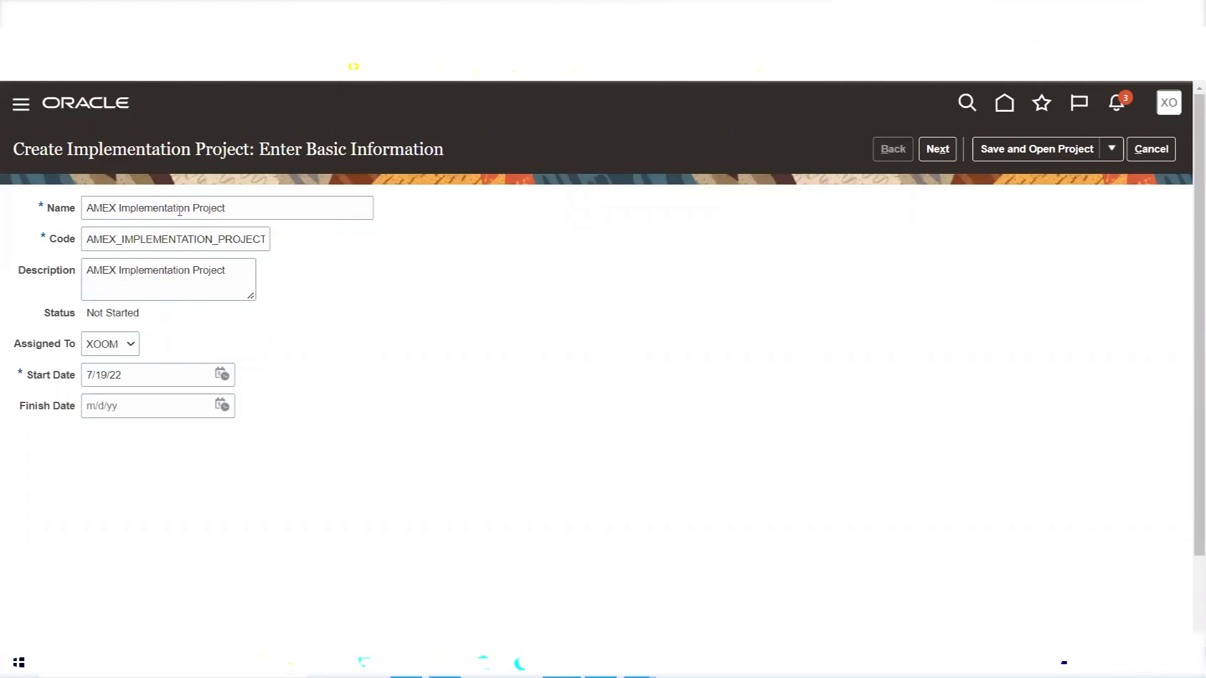
# Search for the user ID JIO and assign the implementation project to that user.
pyautogui.click(129, 345)
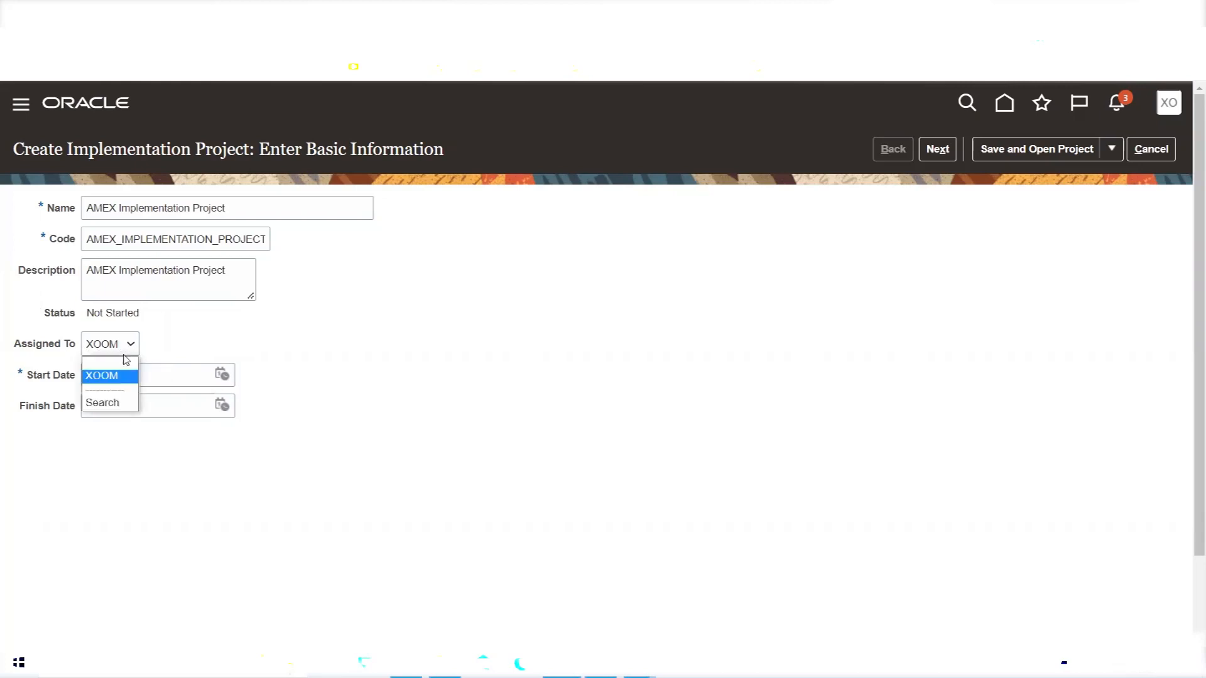
pyautogui.click(112, 404)
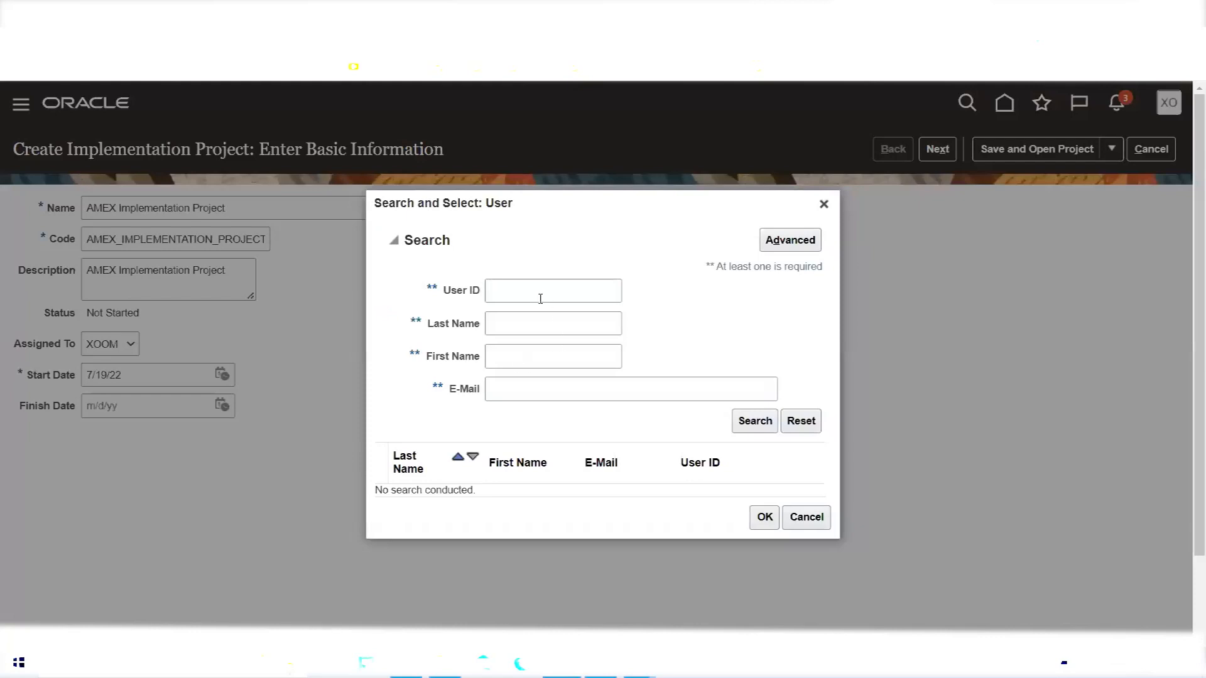
pyautogui.click(536, 291)
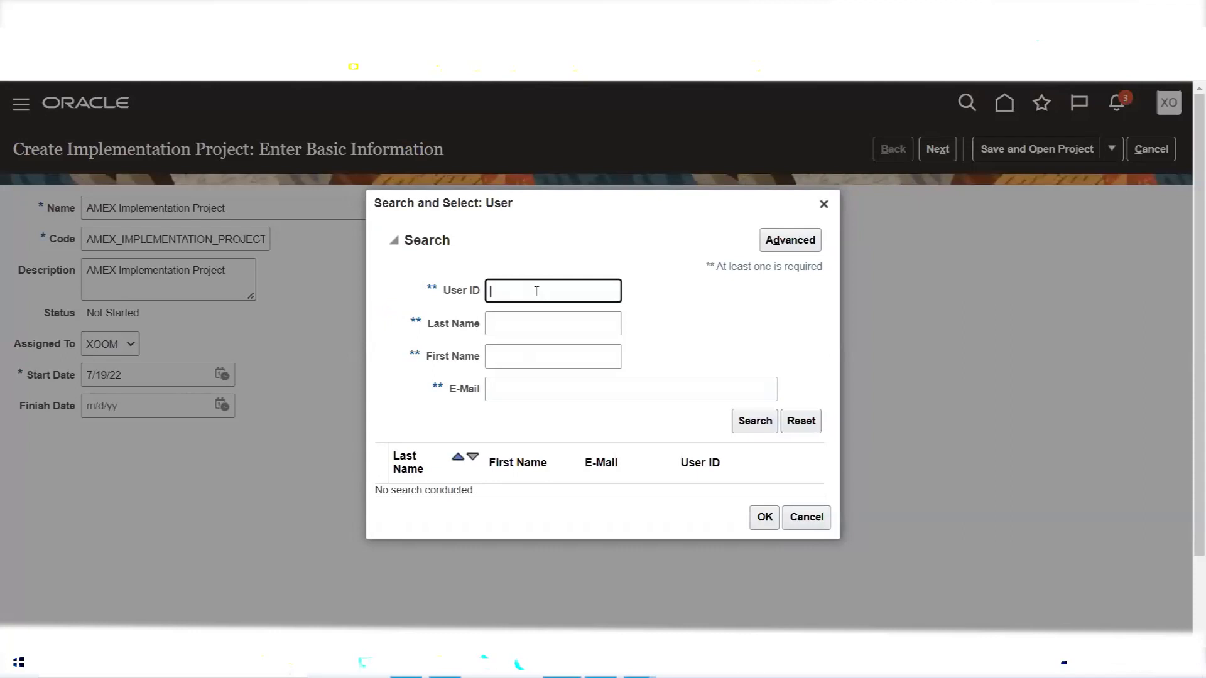
pyautogui.write('JIO')
pyautogui.click(760, 422)
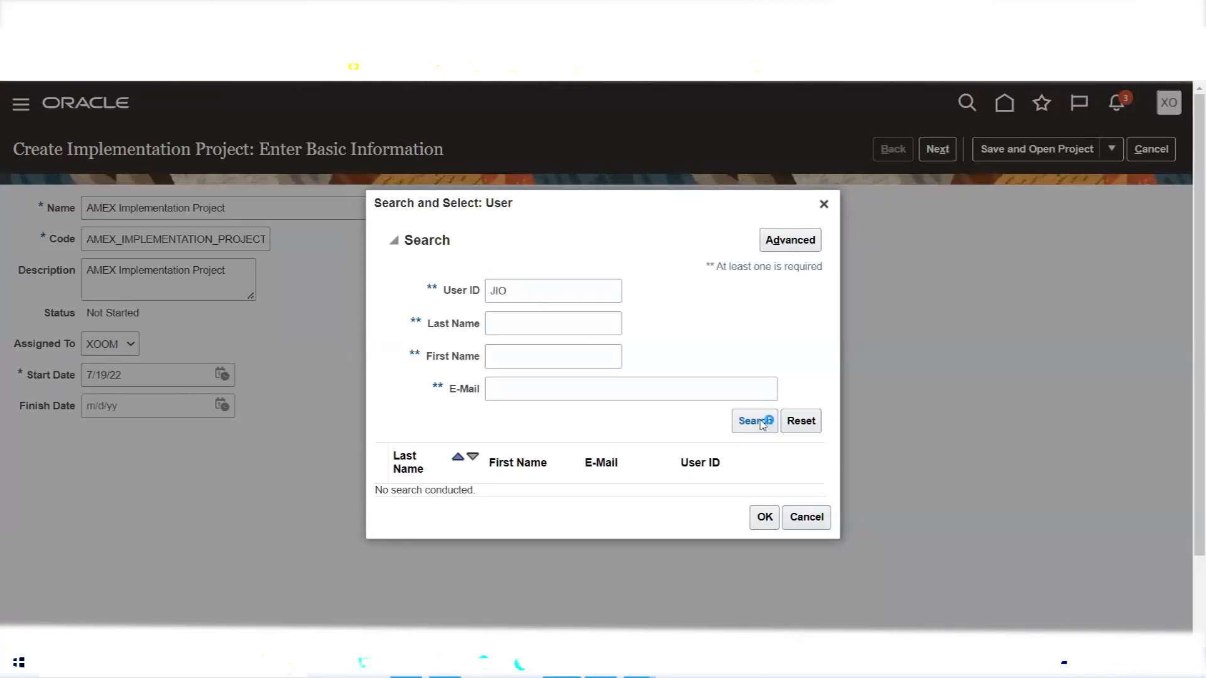
pyautogui.click(454, 498)
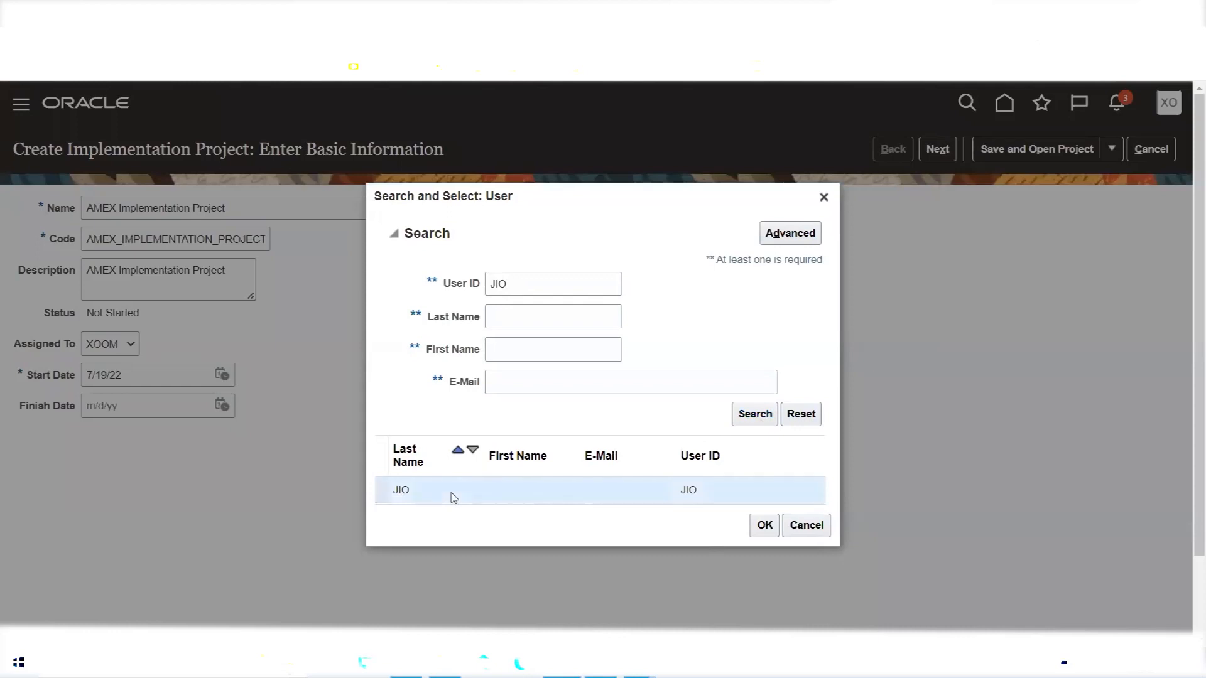
pyautogui.click(764, 525)
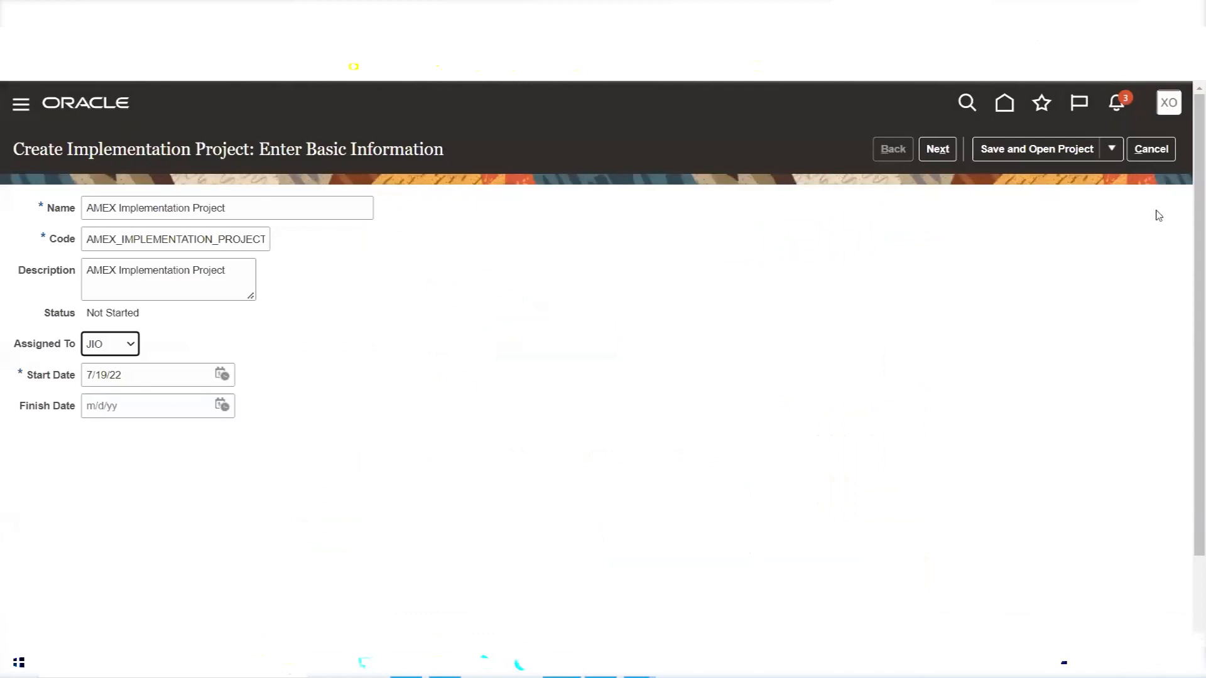
# Clear the project's Assigned To value.
pyautogui.click(123, 350)
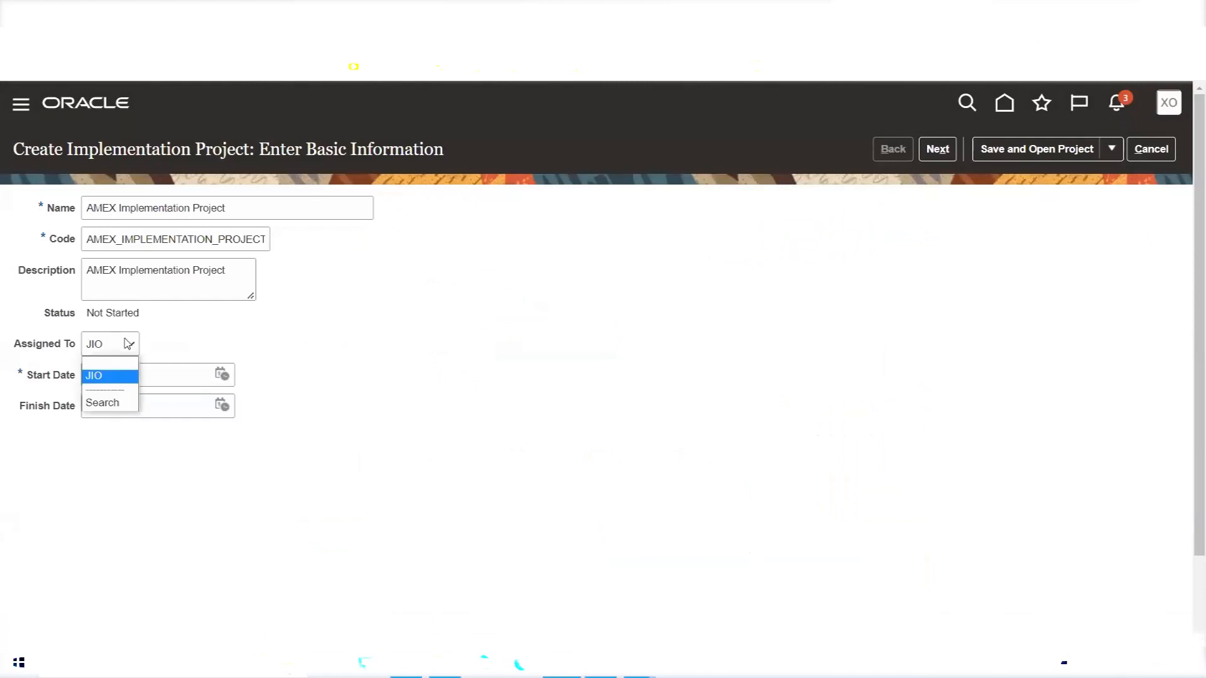
pyautogui.click(123, 358)
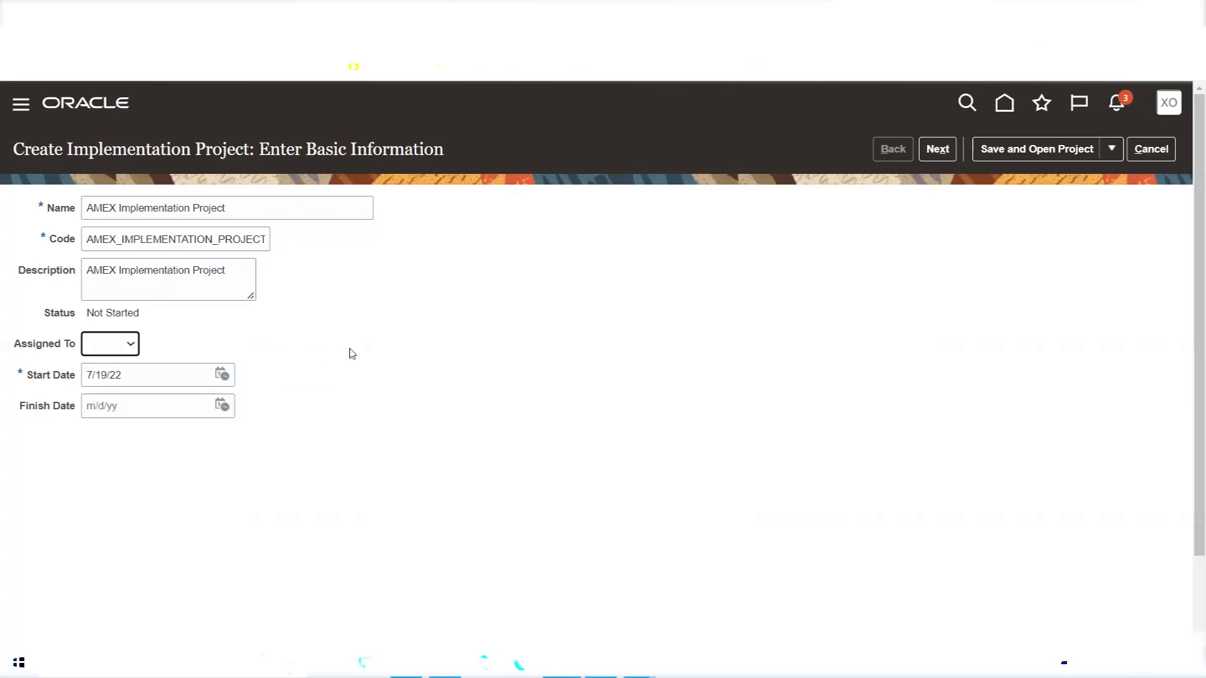
pyautogui.click(347, 349)
pyautogui.tripleClick(151, 208)
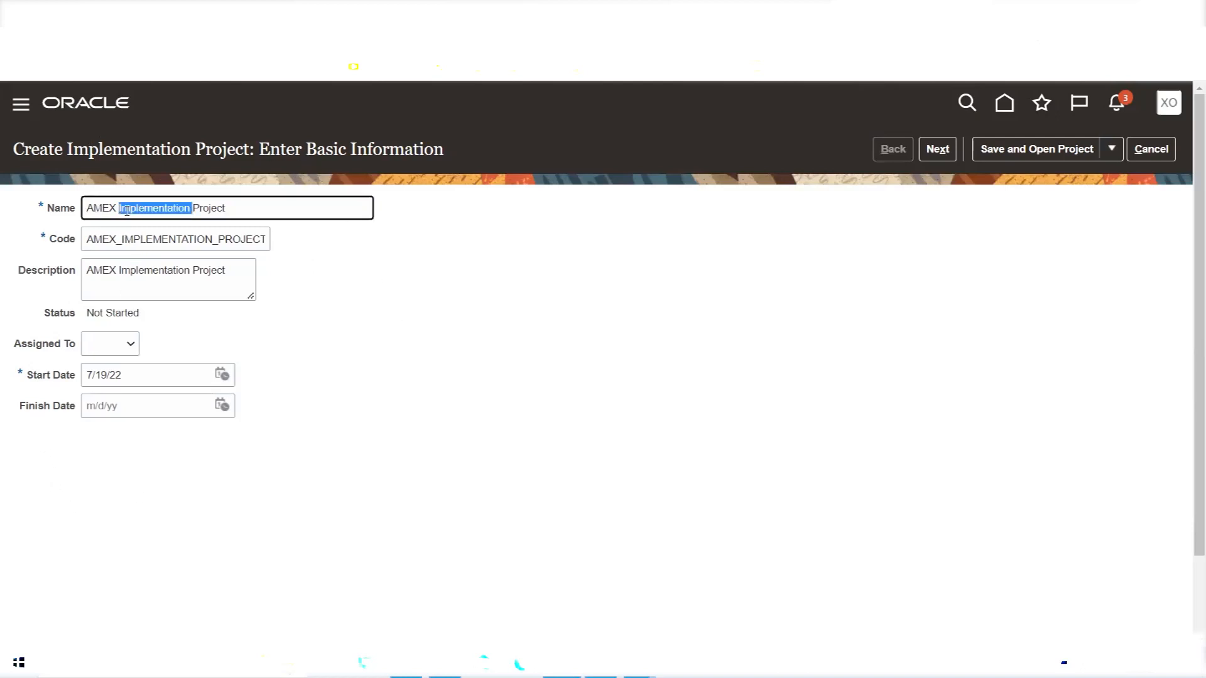
pyautogui.click(358, 287)
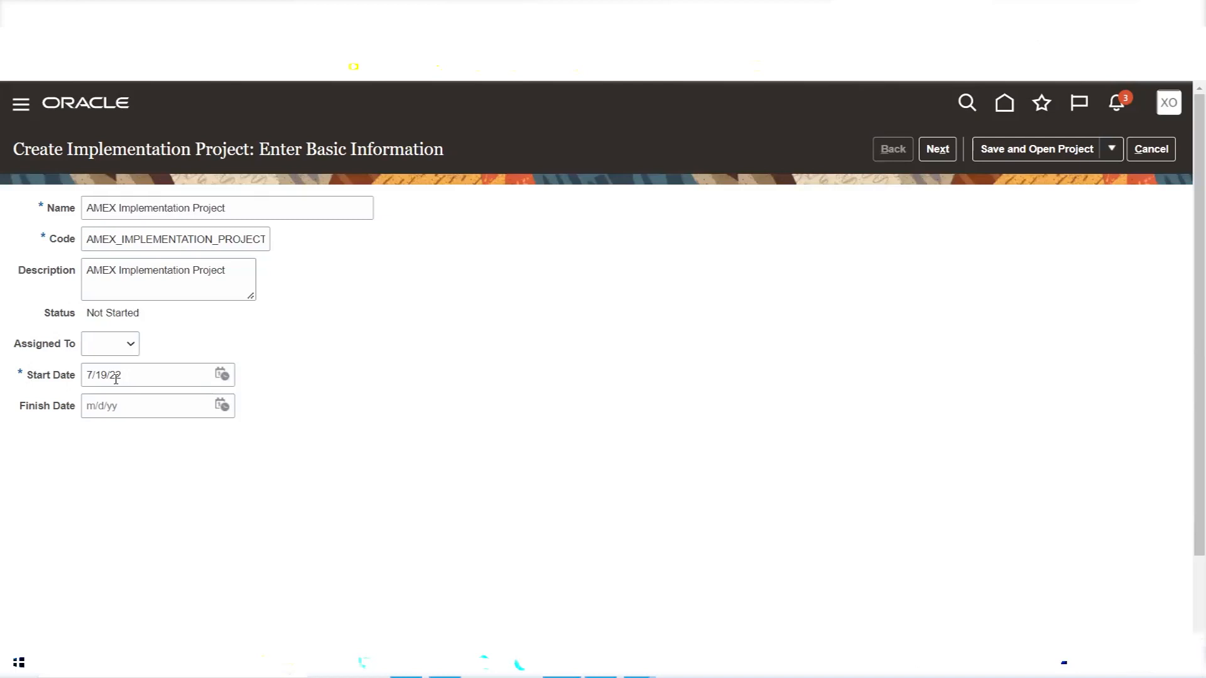
# Set the implementation project's Finish Date to 7/26/22.
pyautogui.tripleClick(39, 407)
pyautogui.doubleClick(44, 375)
pyautogui.tripleClick(44, 376)
pyautogui.click(223, 406)
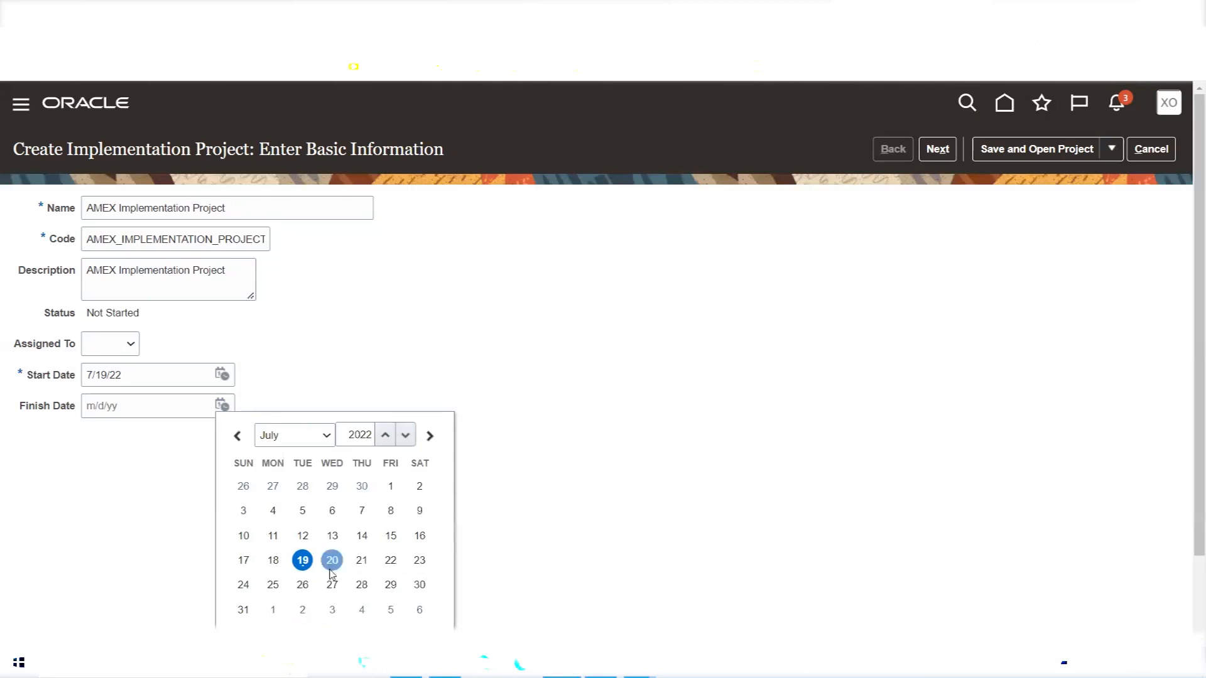
pyautogui.click(302, 585)
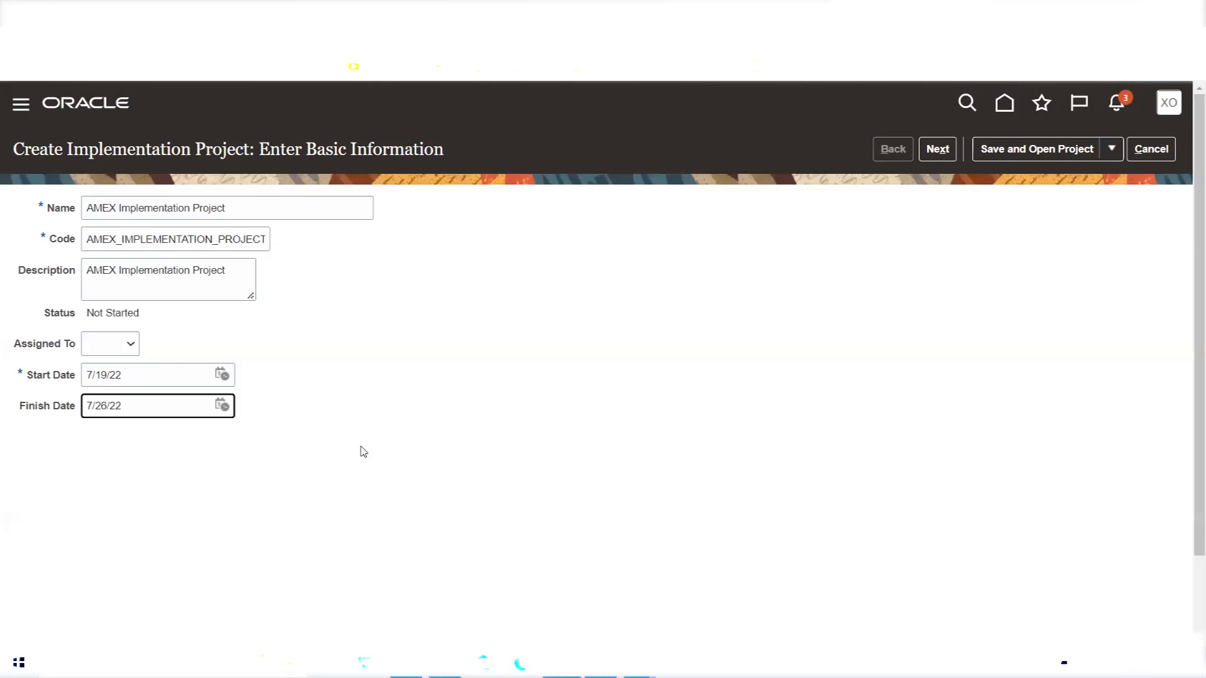
# Review the project's start and finish dates, and assign the project to XOOM.
pyautogui.tripleClick(28, 406)
pyautogui.click(35, 411)
pyautogui.moveTo(21, 409); pyautogui.dragTo(78, 418)
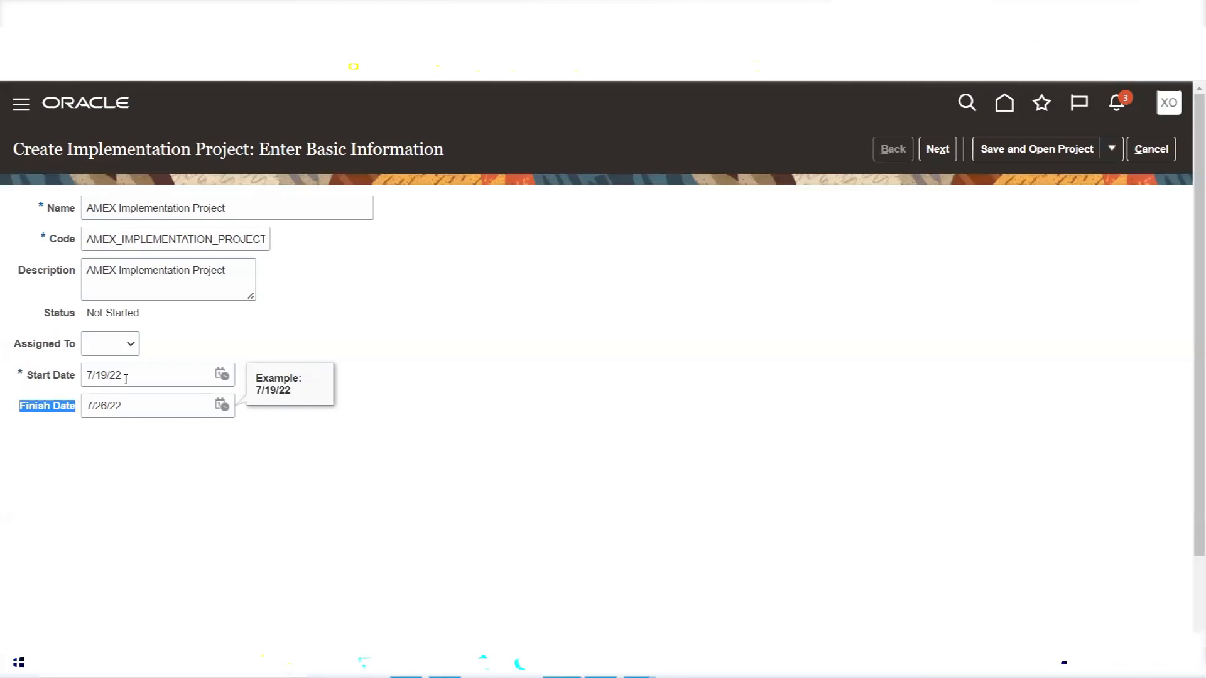
pyautogui.moveTo(27, 377); pyautogui.dragTo(18, 377)
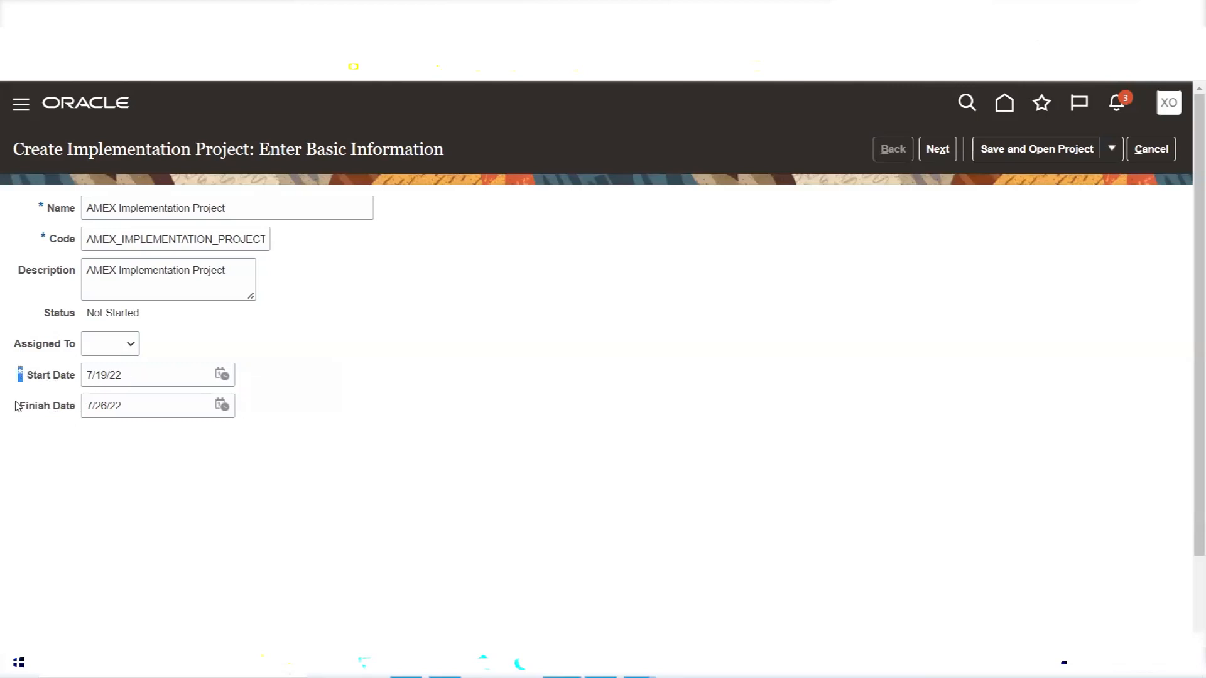
pyautogui.click(44, 380)
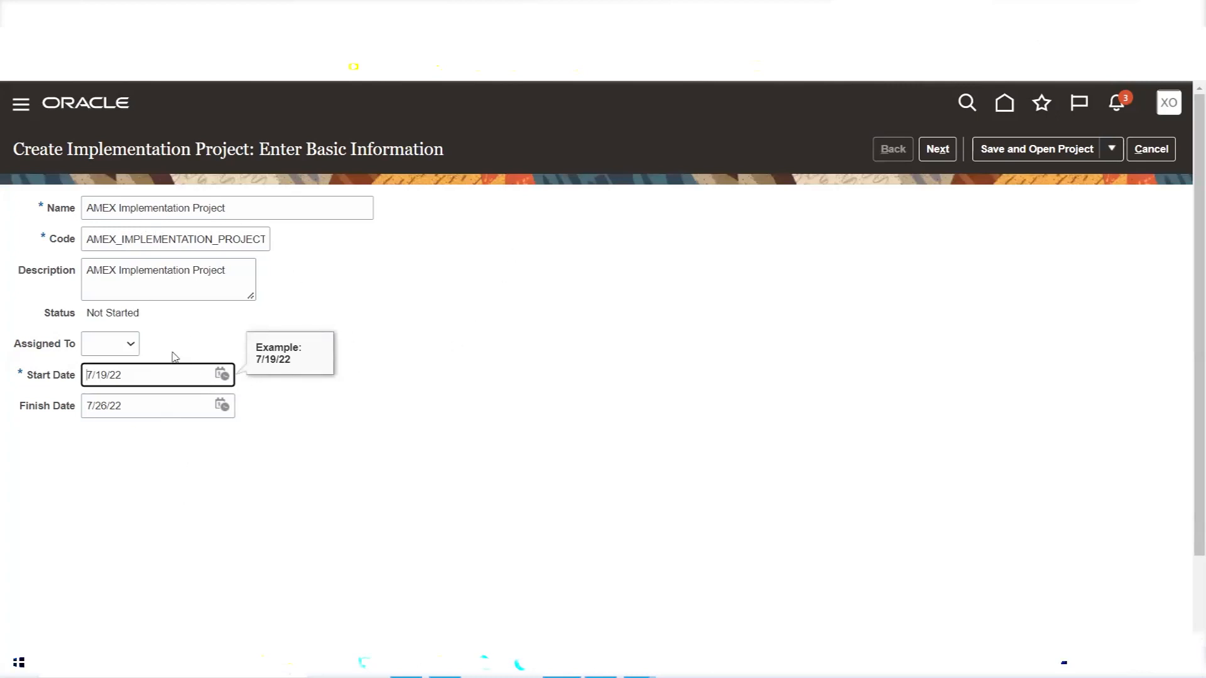
pyautogui.click(133, 344)
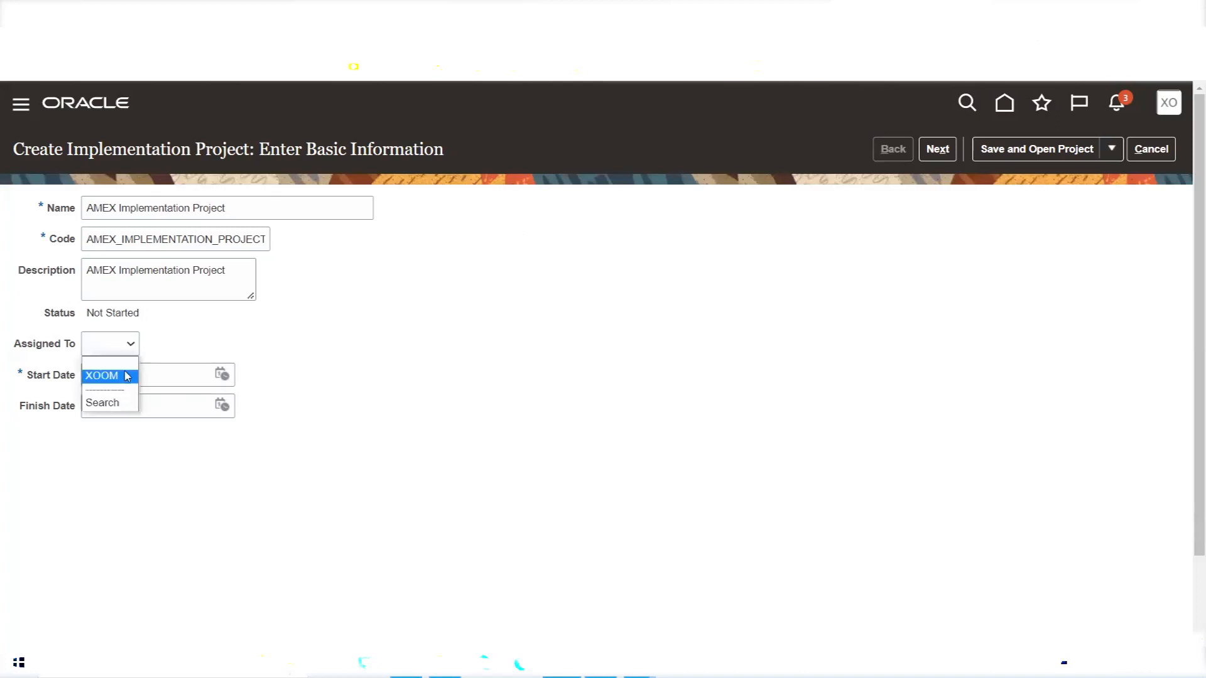
pyautogui.click(127, 375)
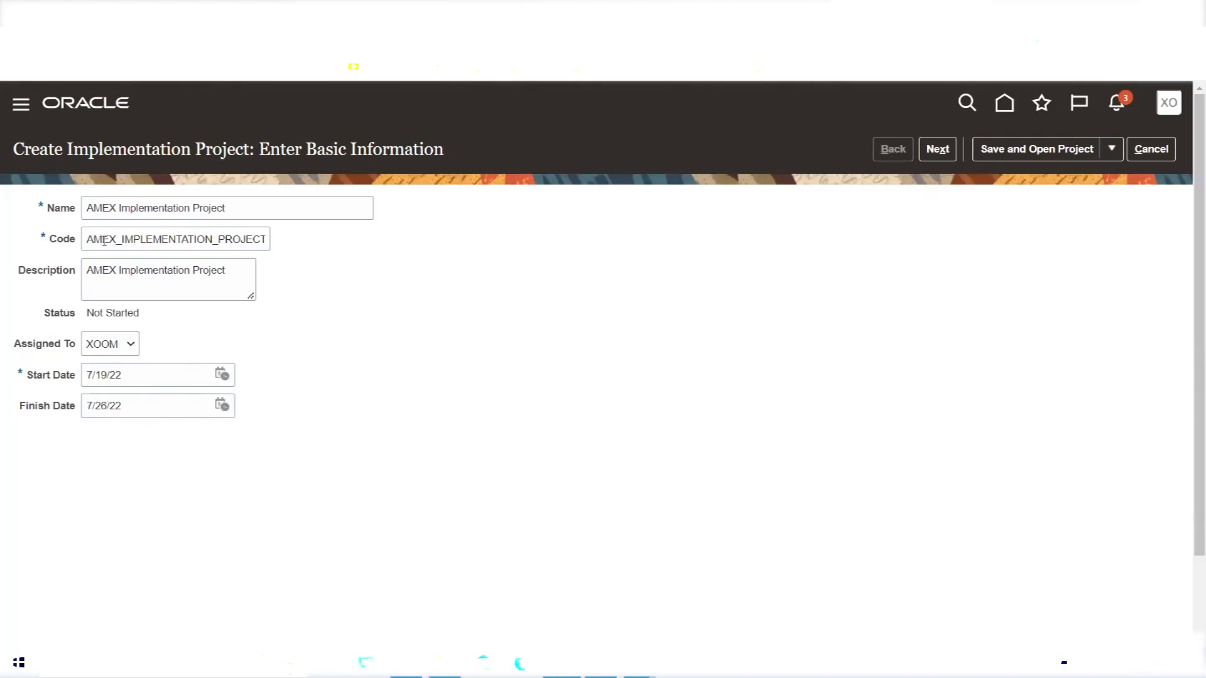
# Review the project's name, code, description, status and date fields in the basic information.
pyautogui.tripleClick(69, 213)
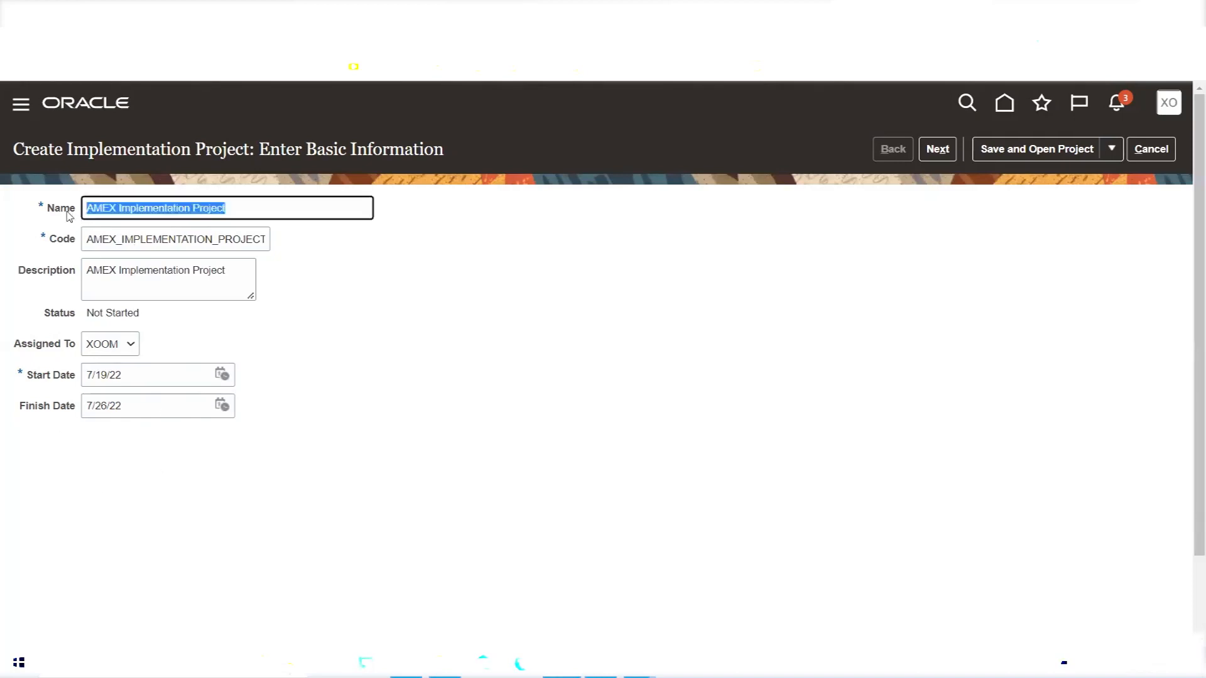
pyautogui.doubleClick(55, 277)
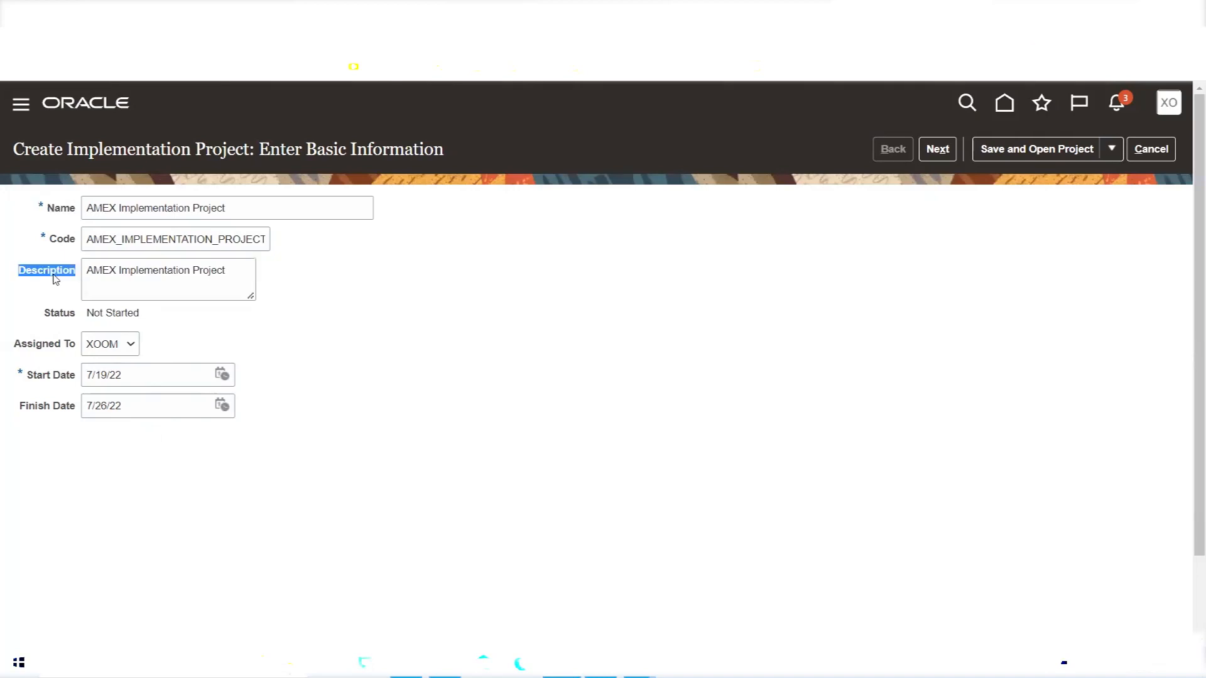
pyautogui.doubleClick(50, 314)
pyautogui.tripleClick(49, 375)
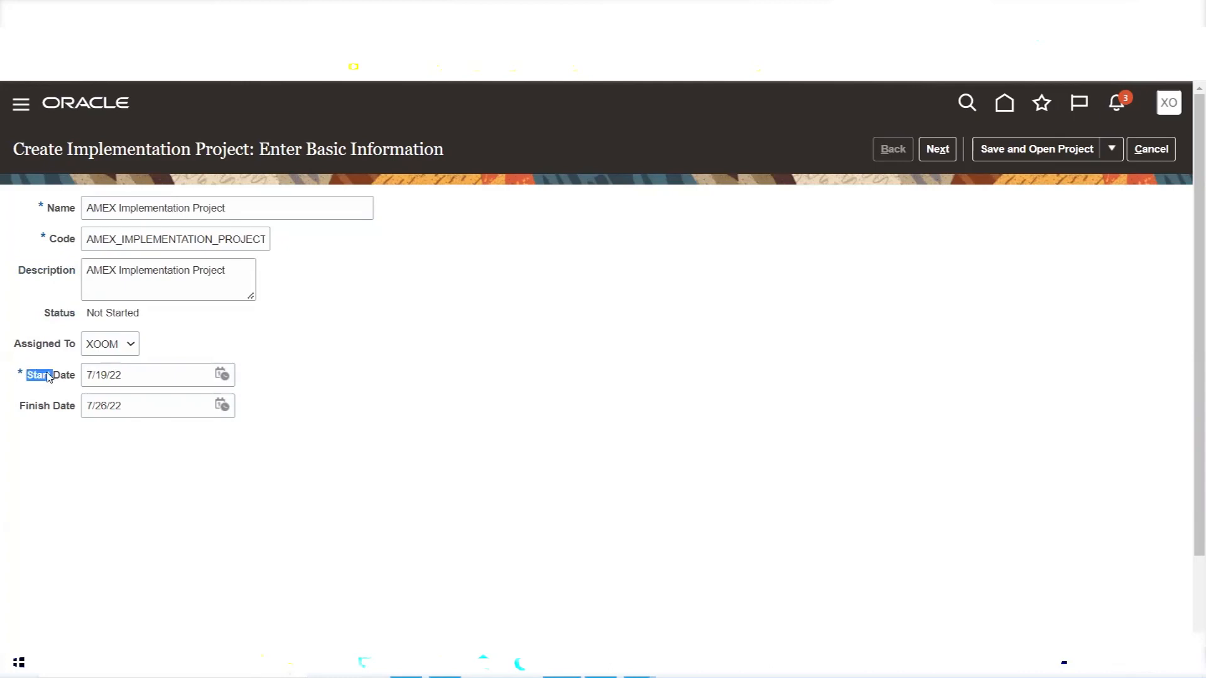
pyautogui.doubleClick(57, 405)
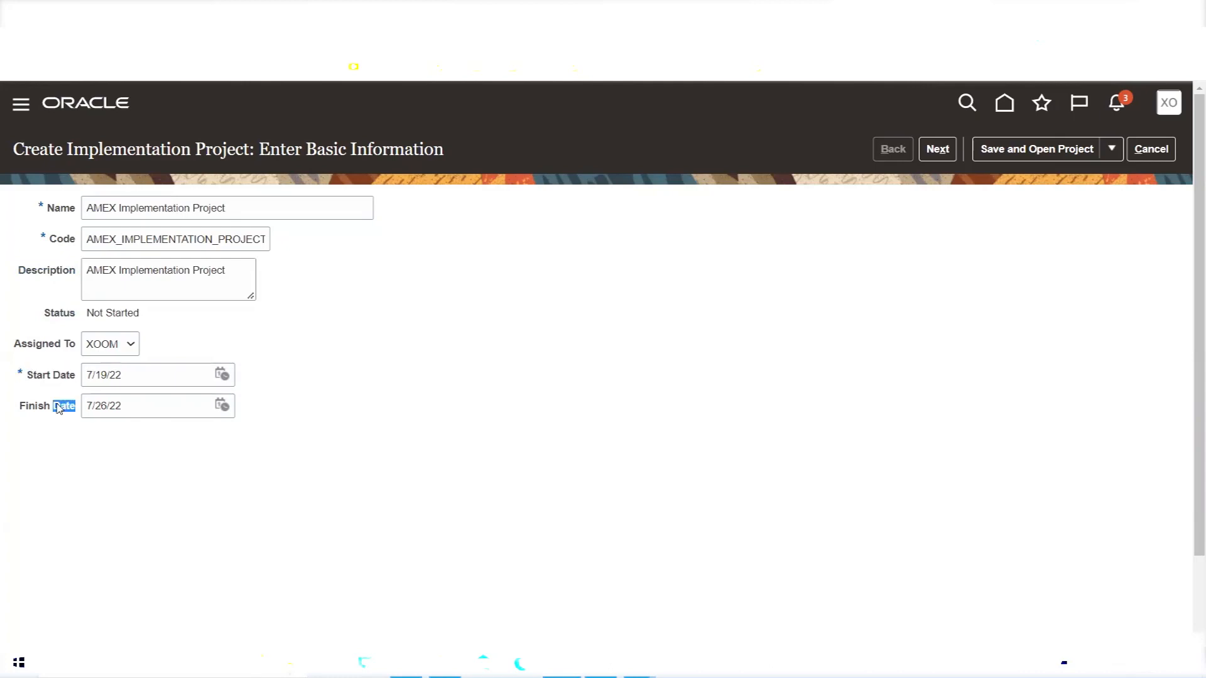
pyautogui.tripleClick(69, 243)
pyautogui.tripleClick(253, 209)
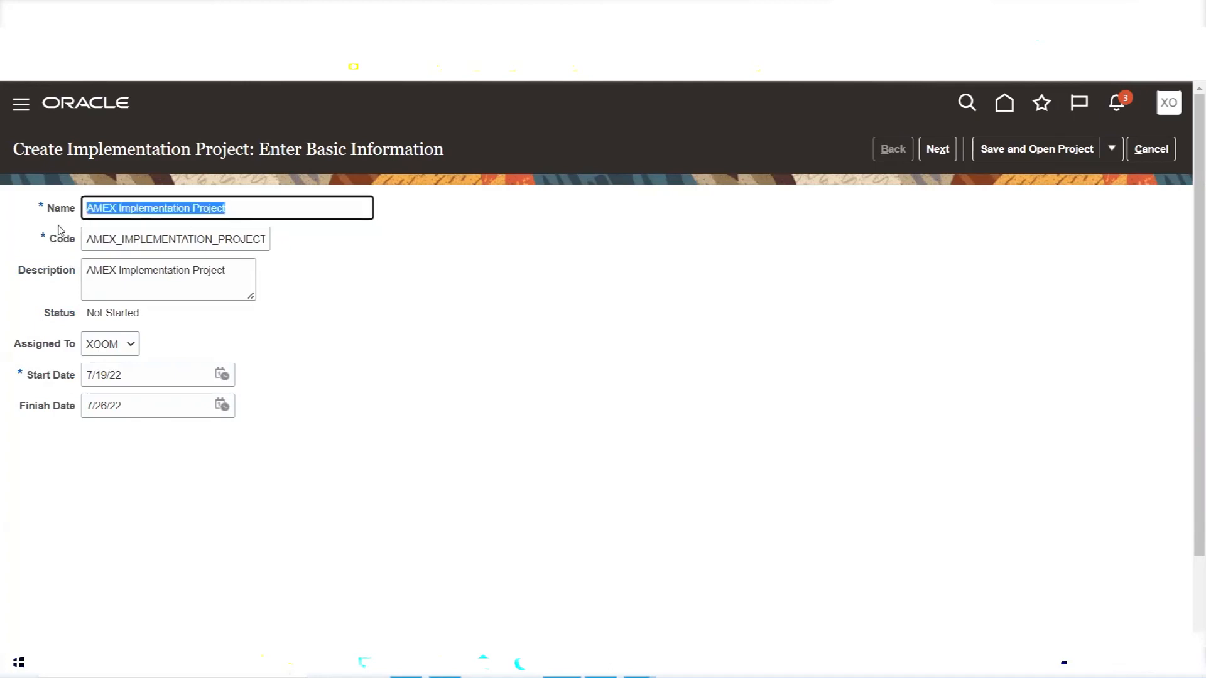
pyautogui.tripleClick(131, 246)
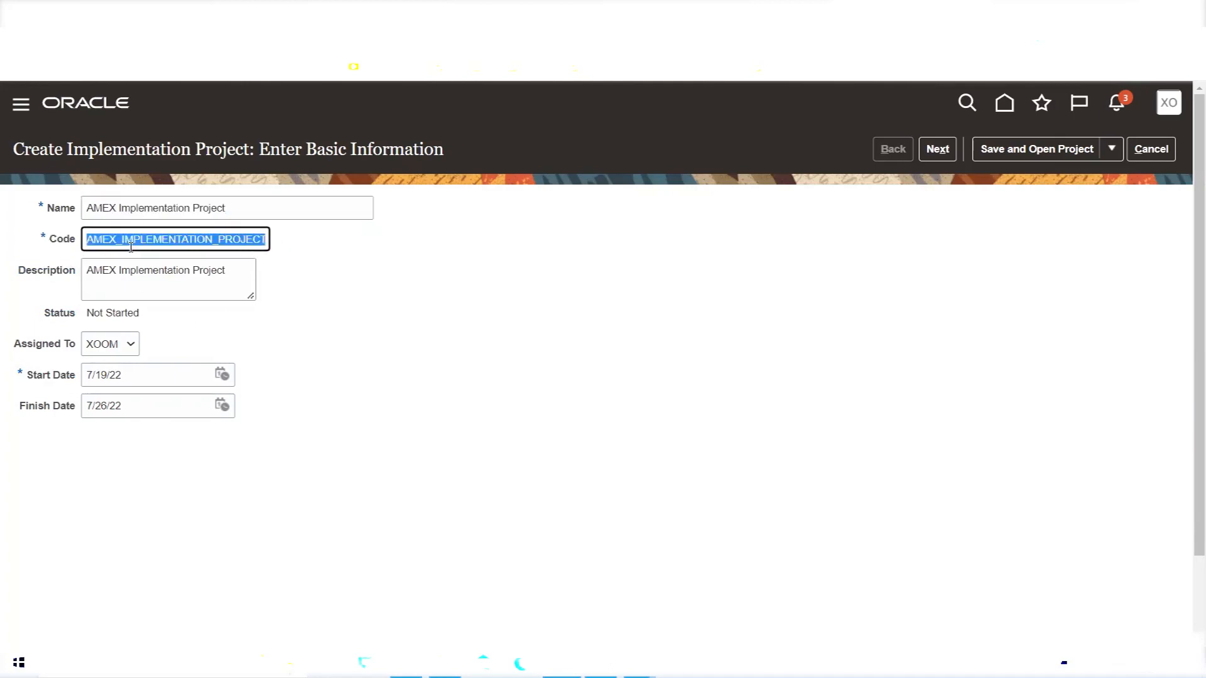
pyautogui.click(130, 247)
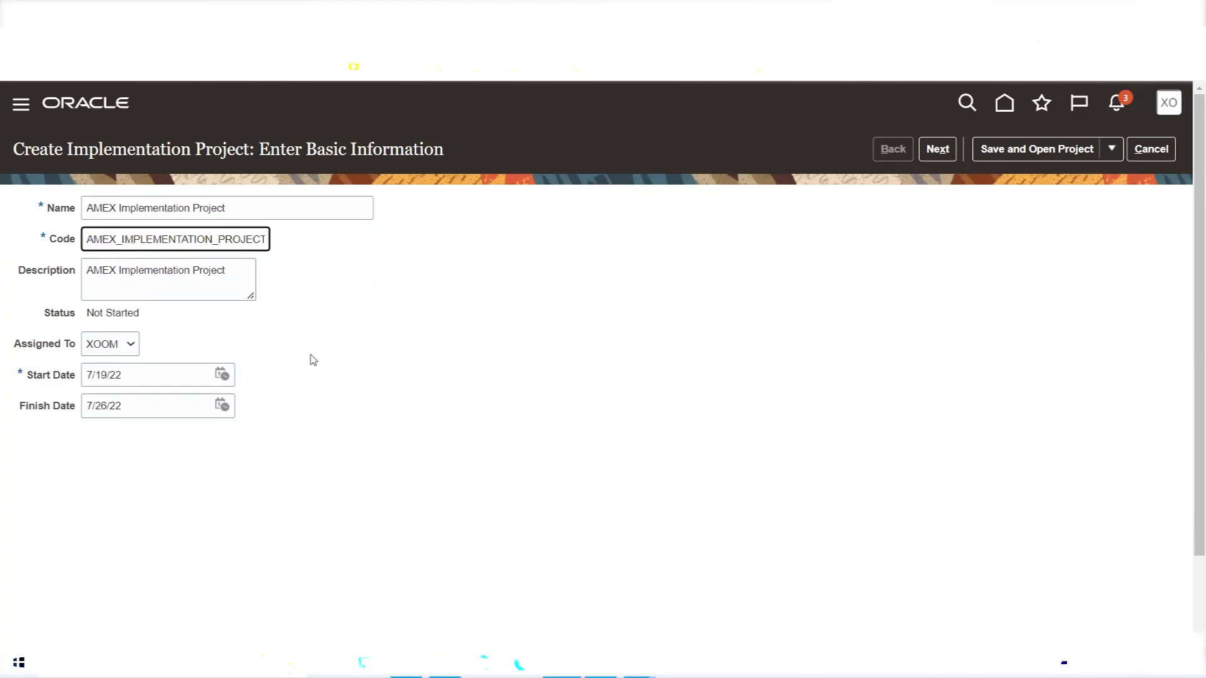
pyautogui.click(403, 287)
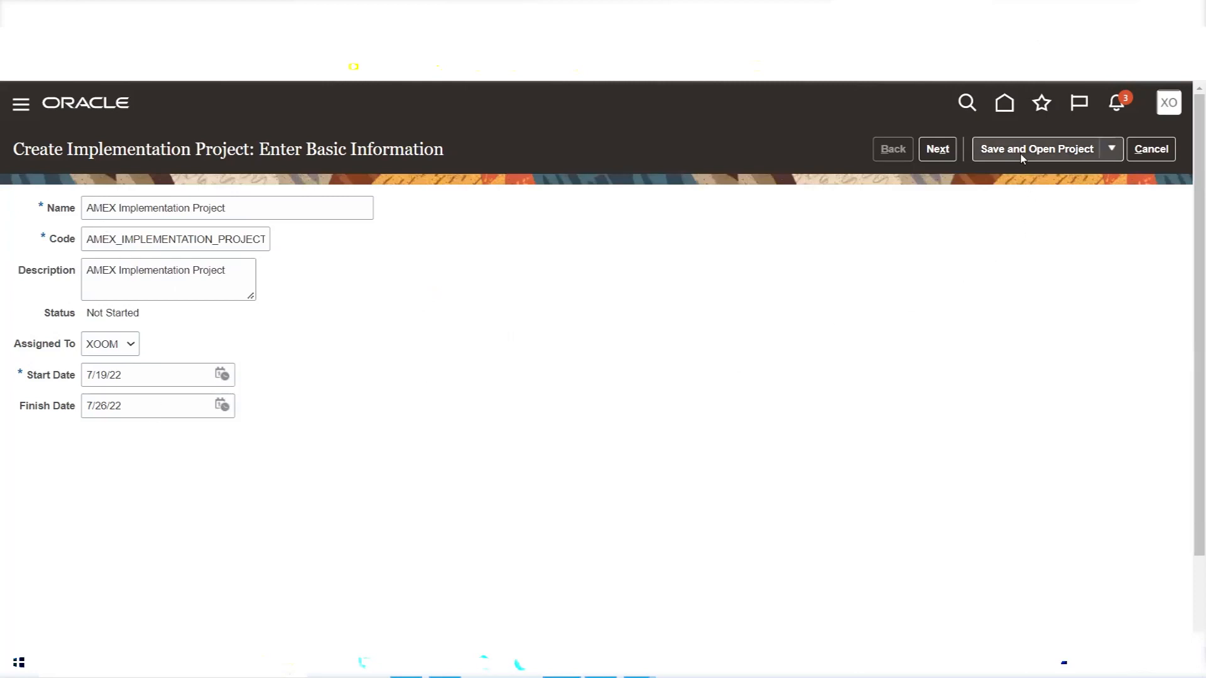
# Proceed to selecting offerings for the project, look through the list and include the Order Management offering.
pyautogui.click(940, 153)
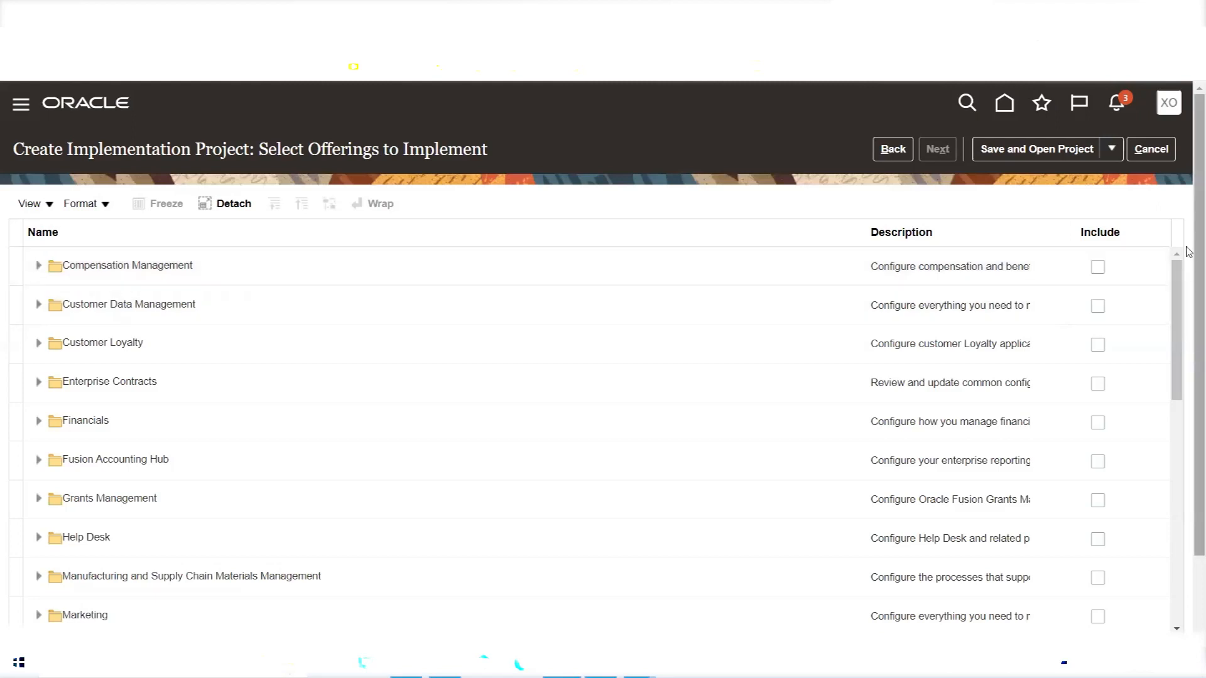
pyautogui.scroll(-2, 1189, 291)
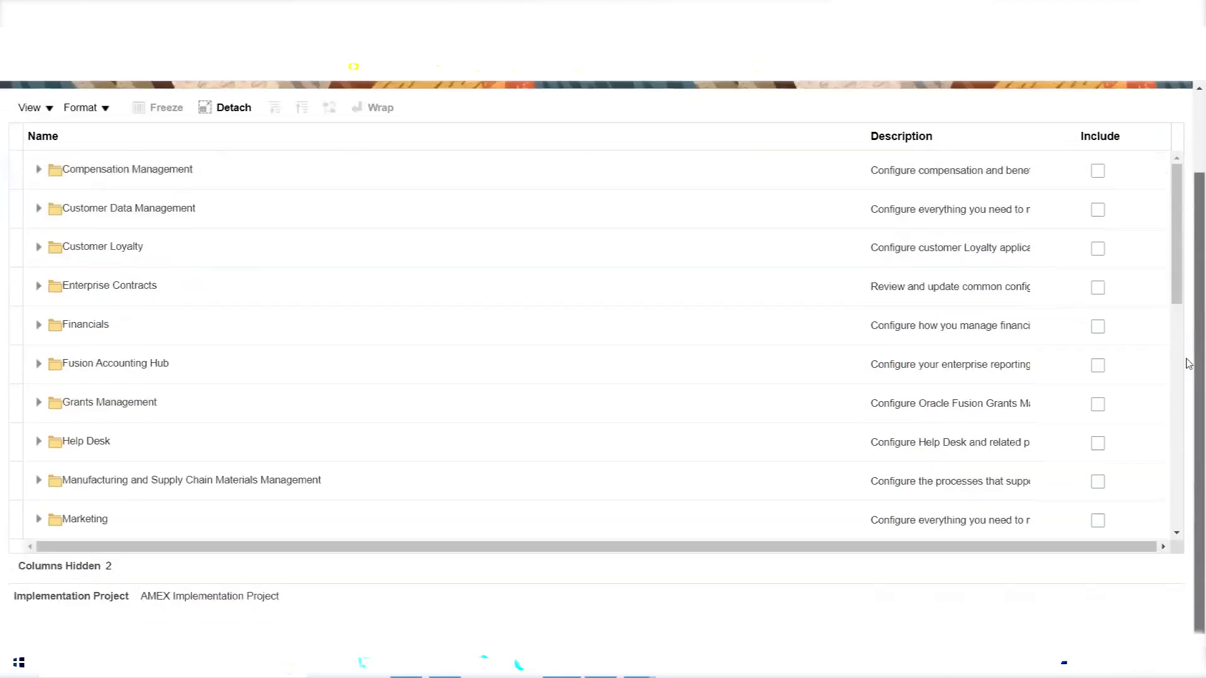
pyautogui.scroll(1, 1184, 314)
pyautogui.moveTo(1181, 279); pyautogui.dragTo(1187, 503)
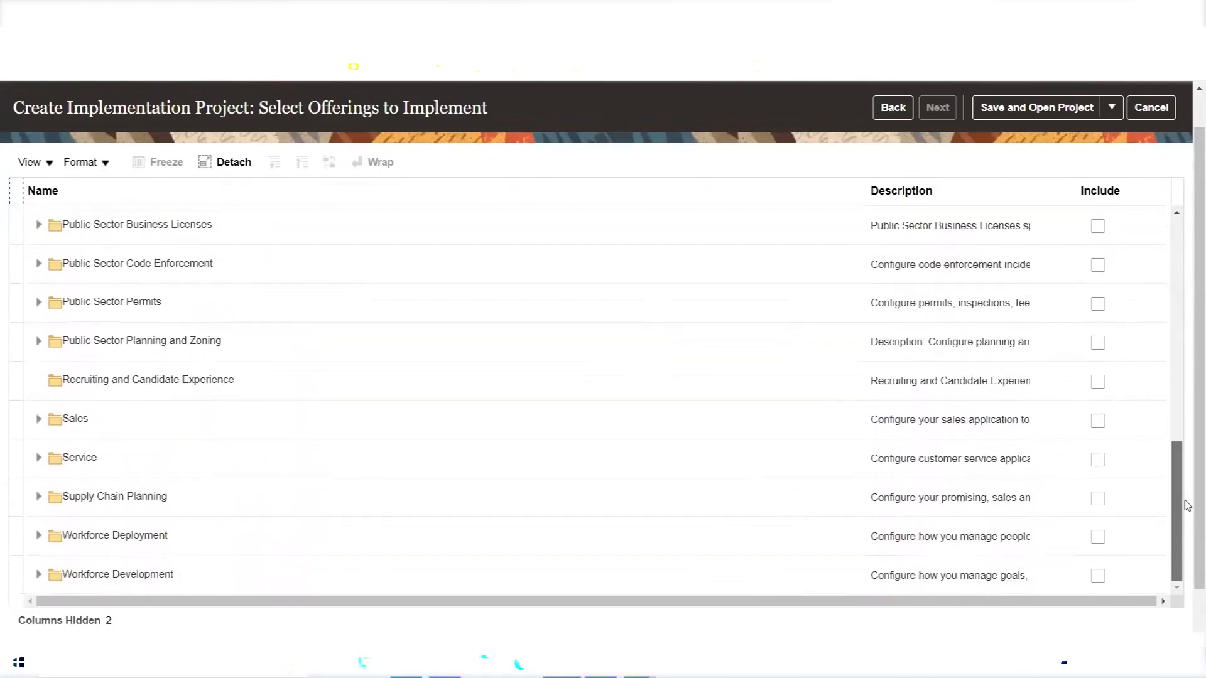
pyautogui.moveTo(1189, 512); pyautogui.dragTo(1177, 338)
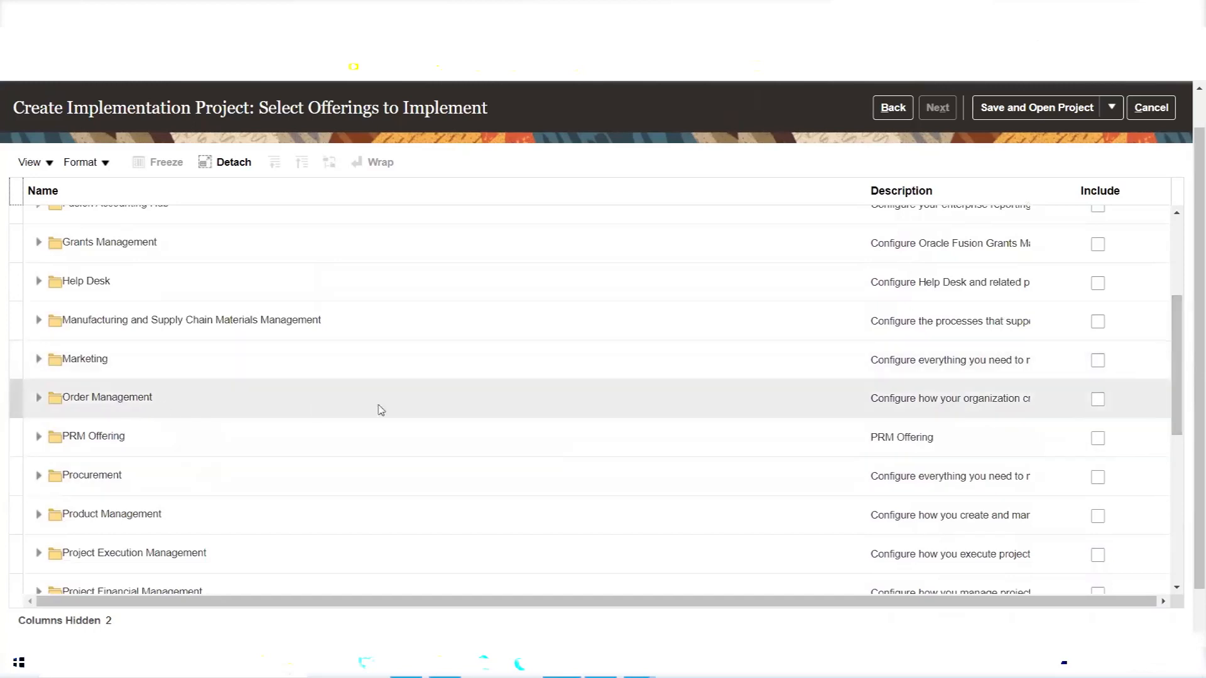
pyautogui.click(1098, 401)
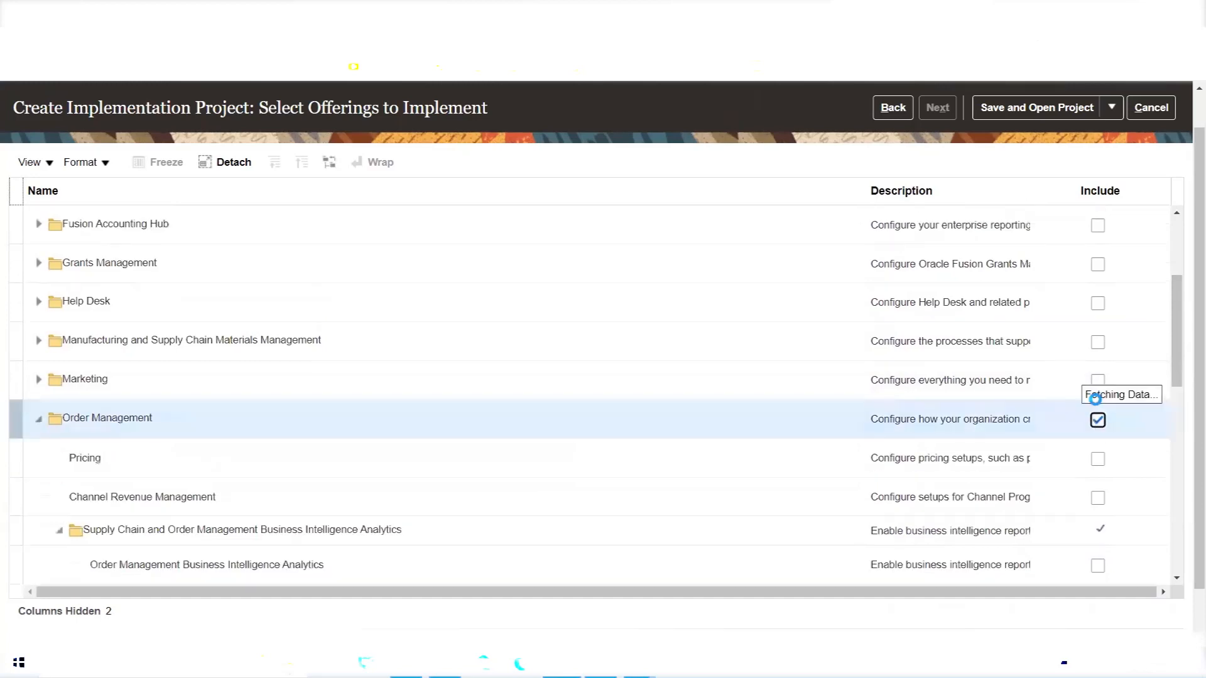
# Include Pricing, Channel Revenue Management, Order Management Business Intelligence Analytics and Logistics Business Intelligence Analytics under Order Management.
pyautogui.moveTo(1179, 284); pyautogui.dragTo(1179, 317)
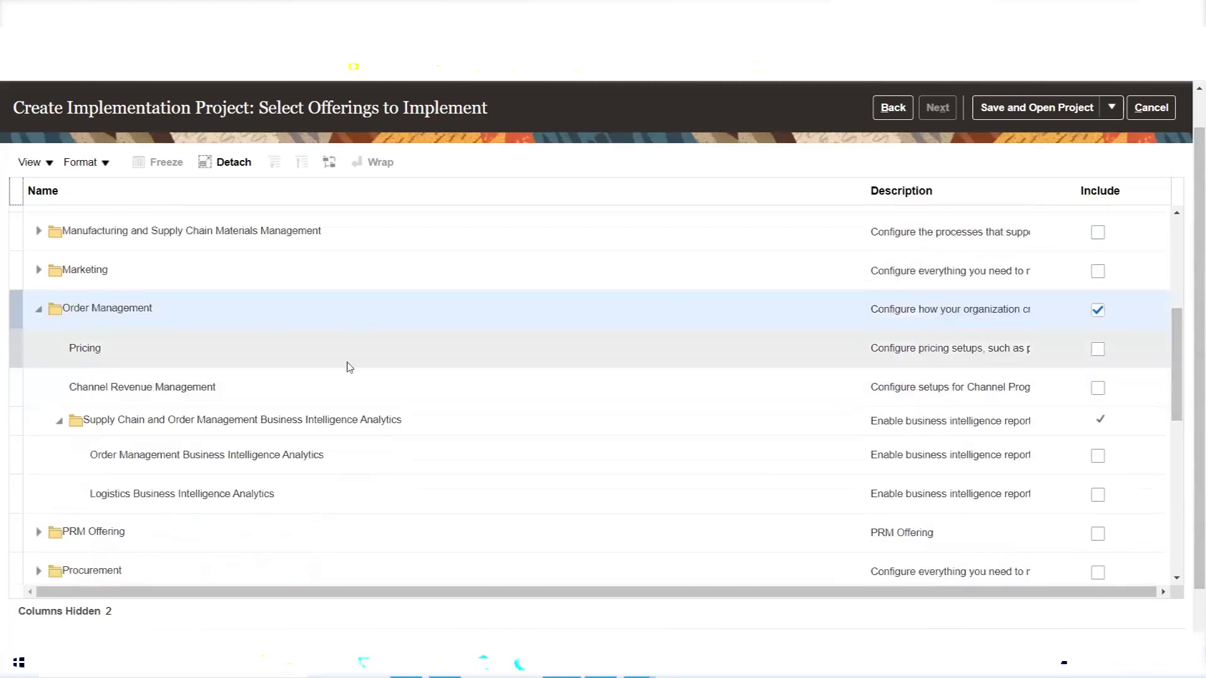
pyautogui.click(1097, 350)
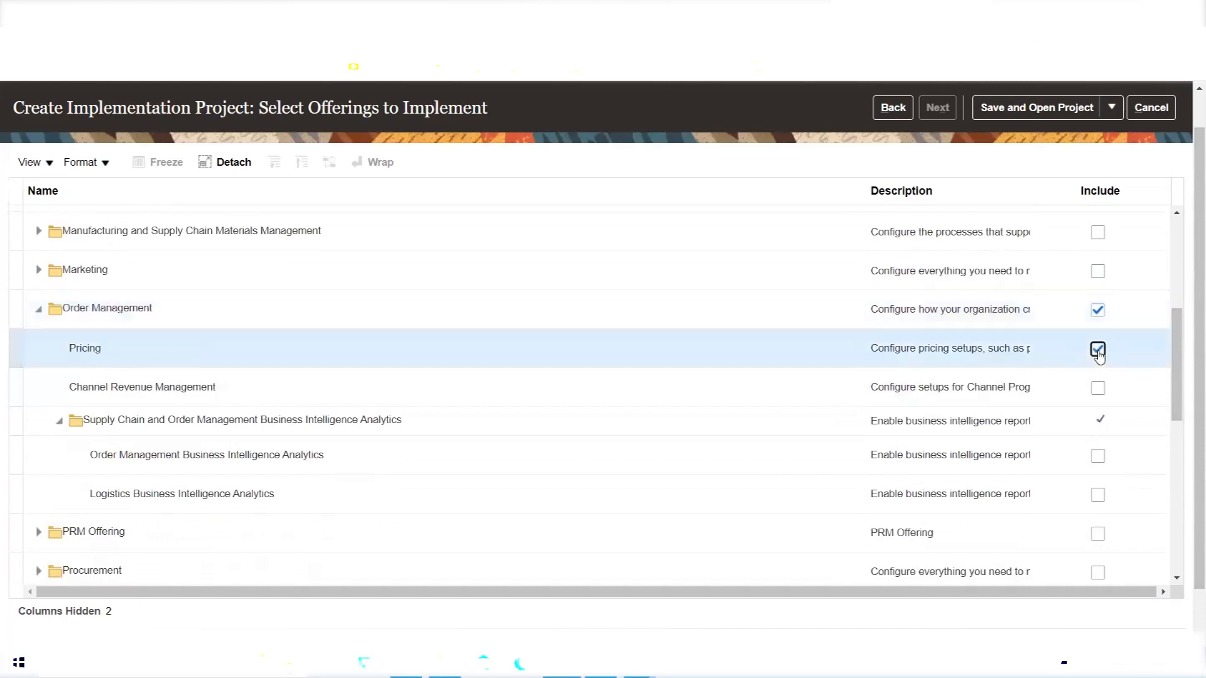
pyautogui.click(1099, 388)
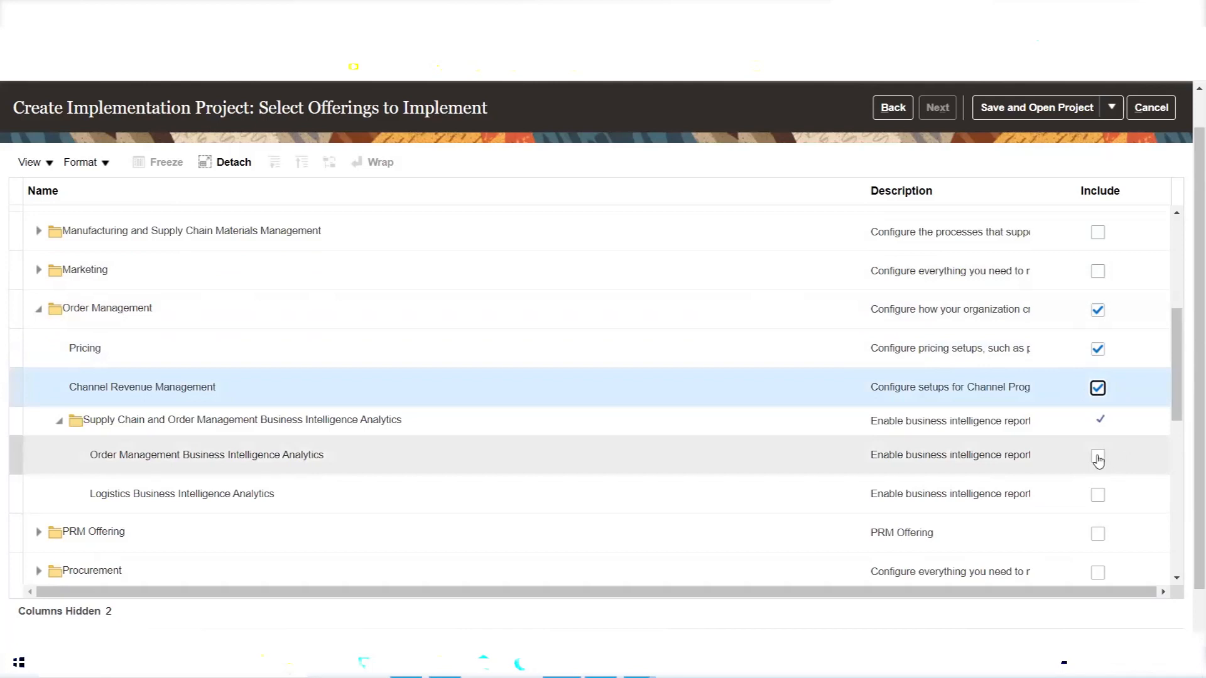
pyautogui.click(1098, 458)
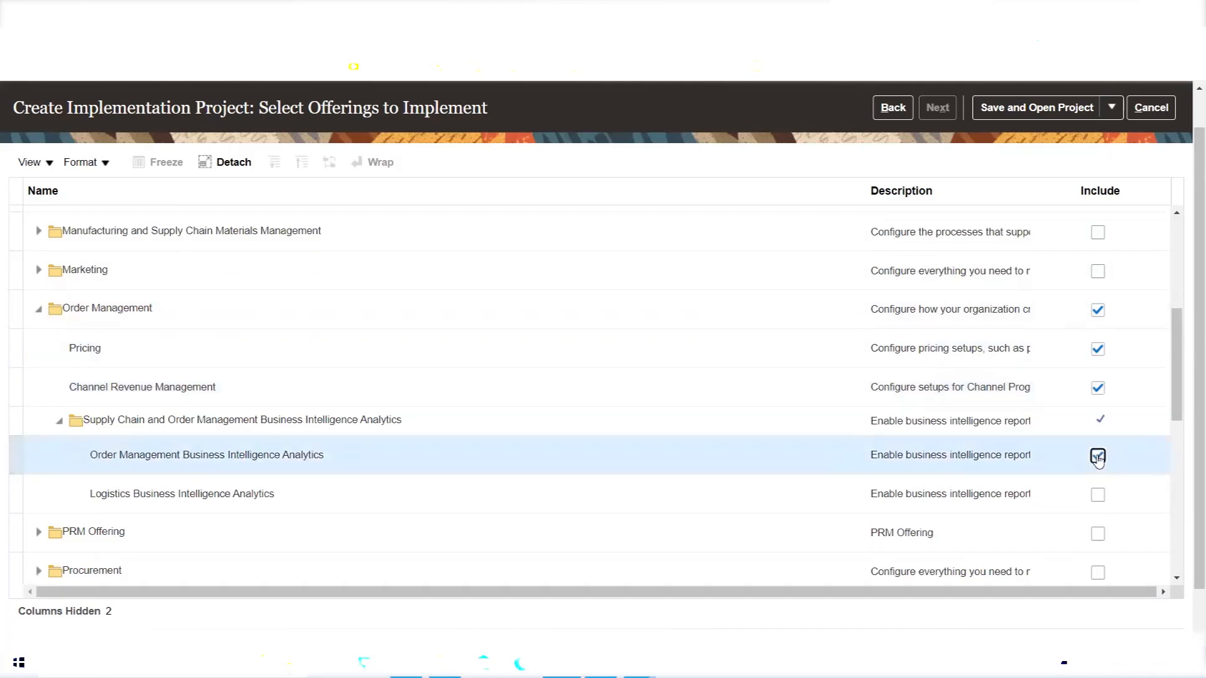
pyautogui.click(1099, 500)
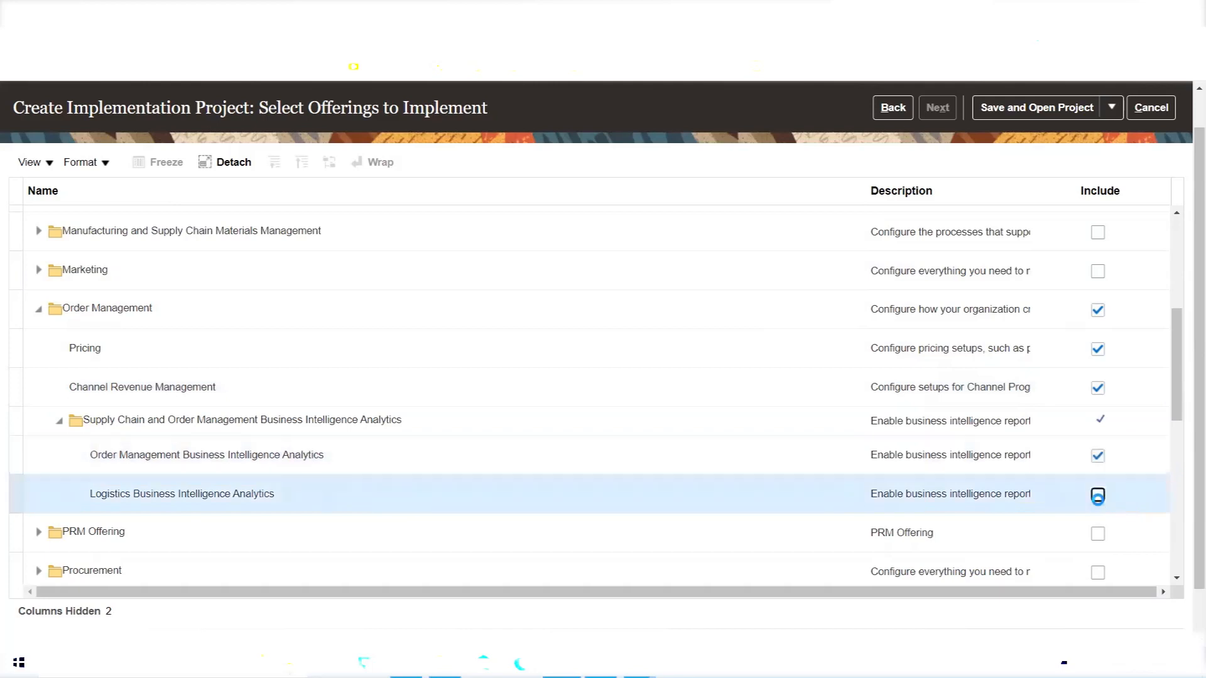
# Include Logistics Business Intelligence Analytics, Procurement, Purchasing and Self Service Procurement, and switch Supplier Invoice Processing on and off again.
pyautogui.click(1098, 498)
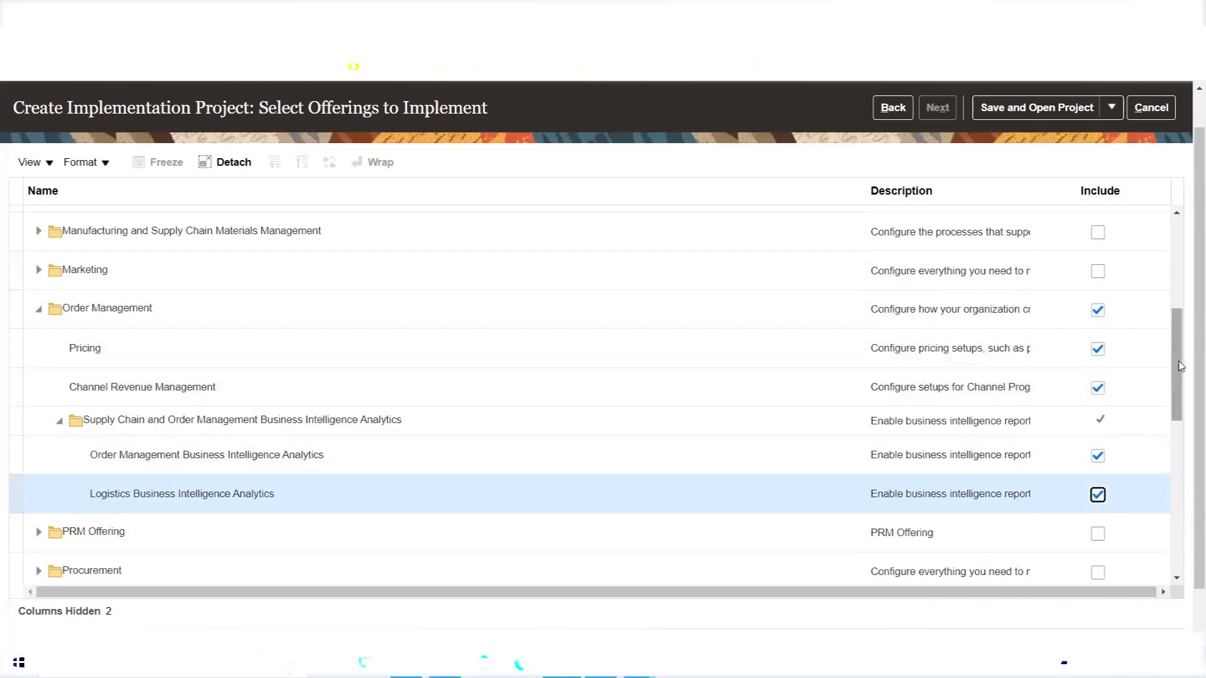
pyautogui.moveTo(1178, 354); pyautogui.dragTo(1179, 430)
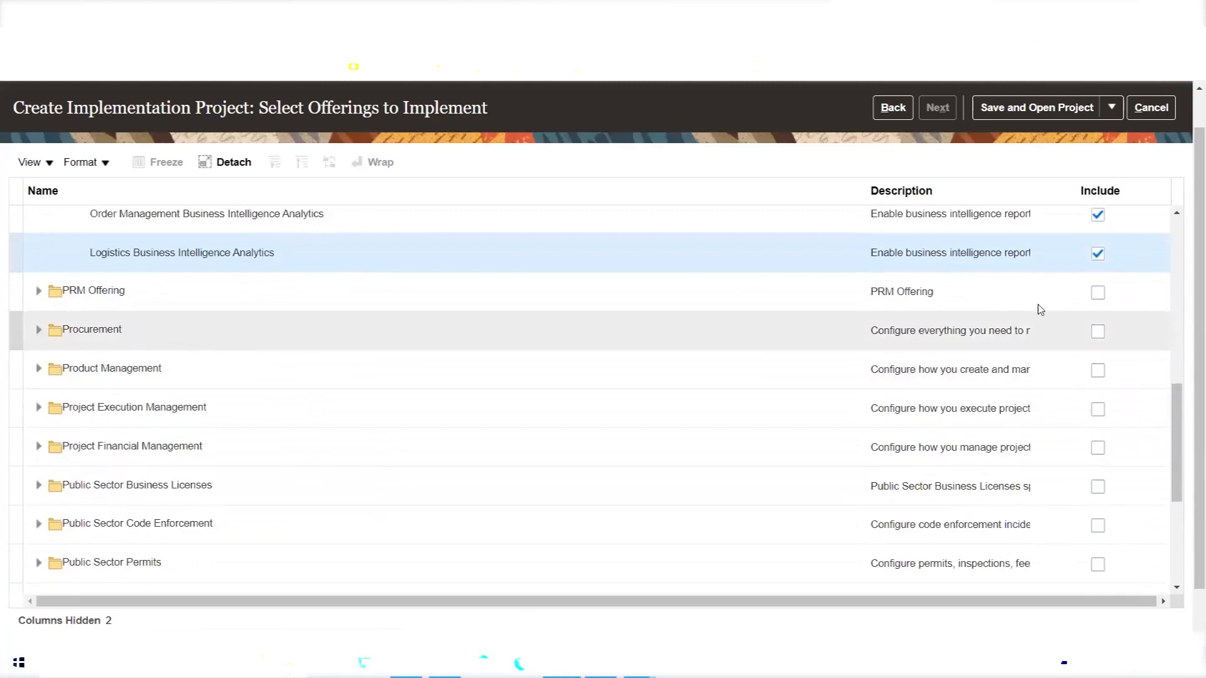
pyautogui.click(1098, 332)
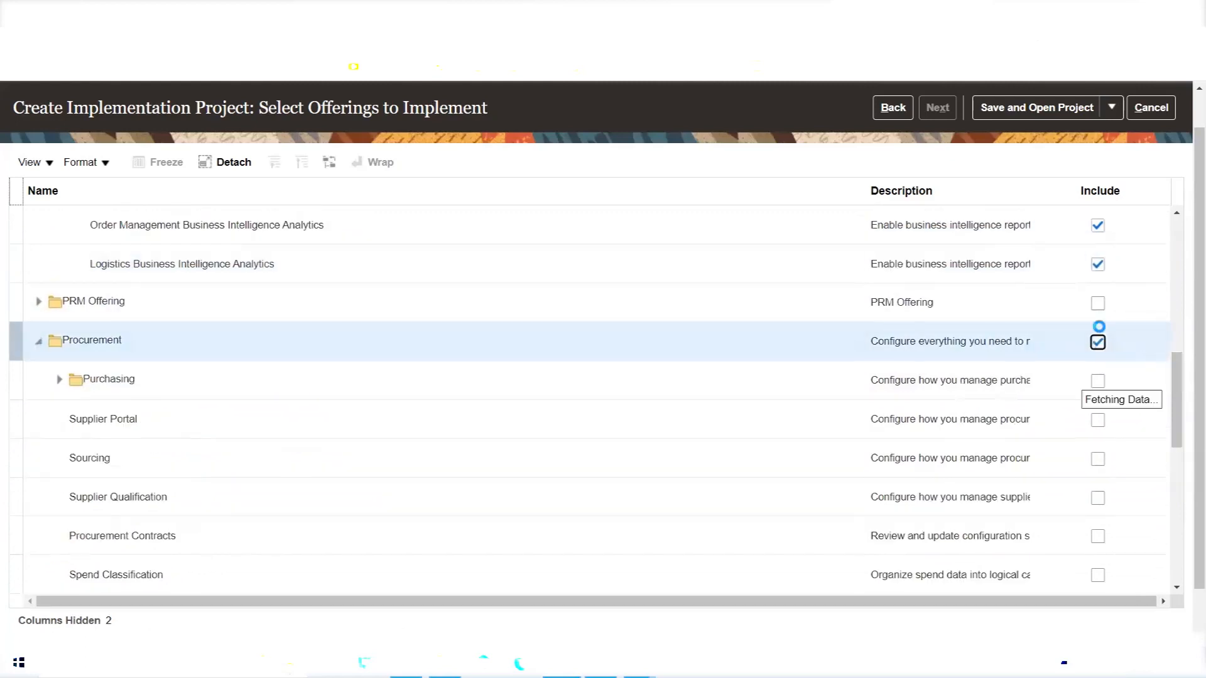
pyautogui.scroll(-3, 1178, 373)
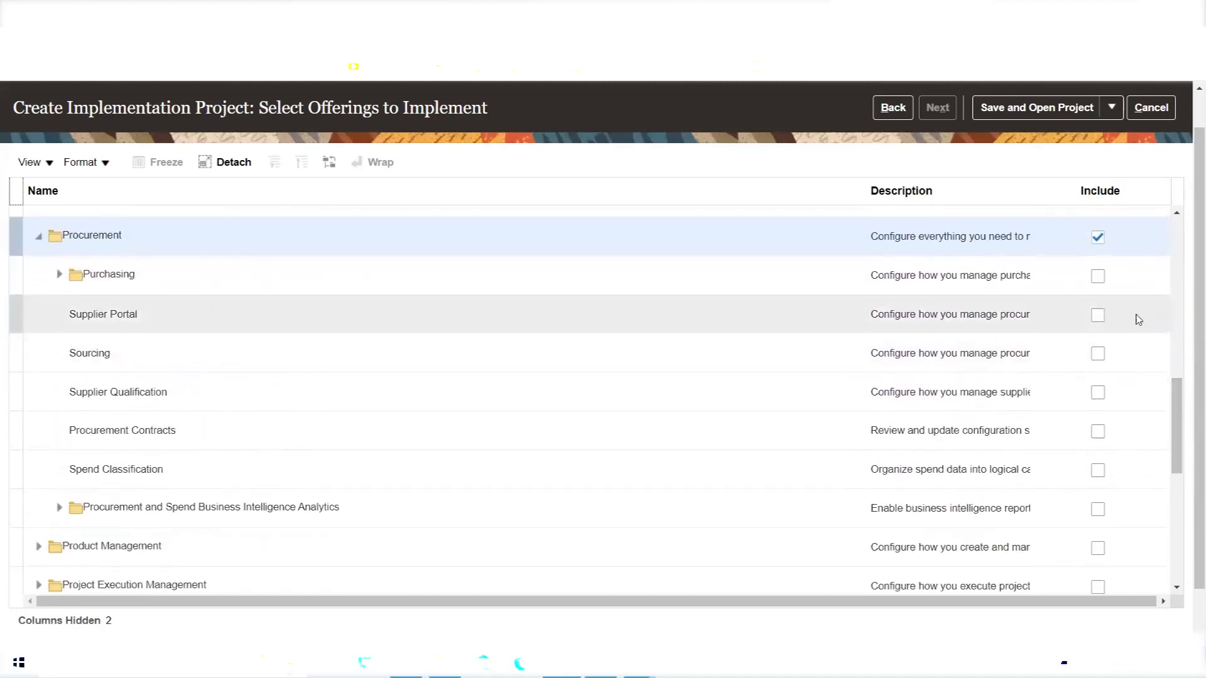
pyautogui.click(1098, 277)
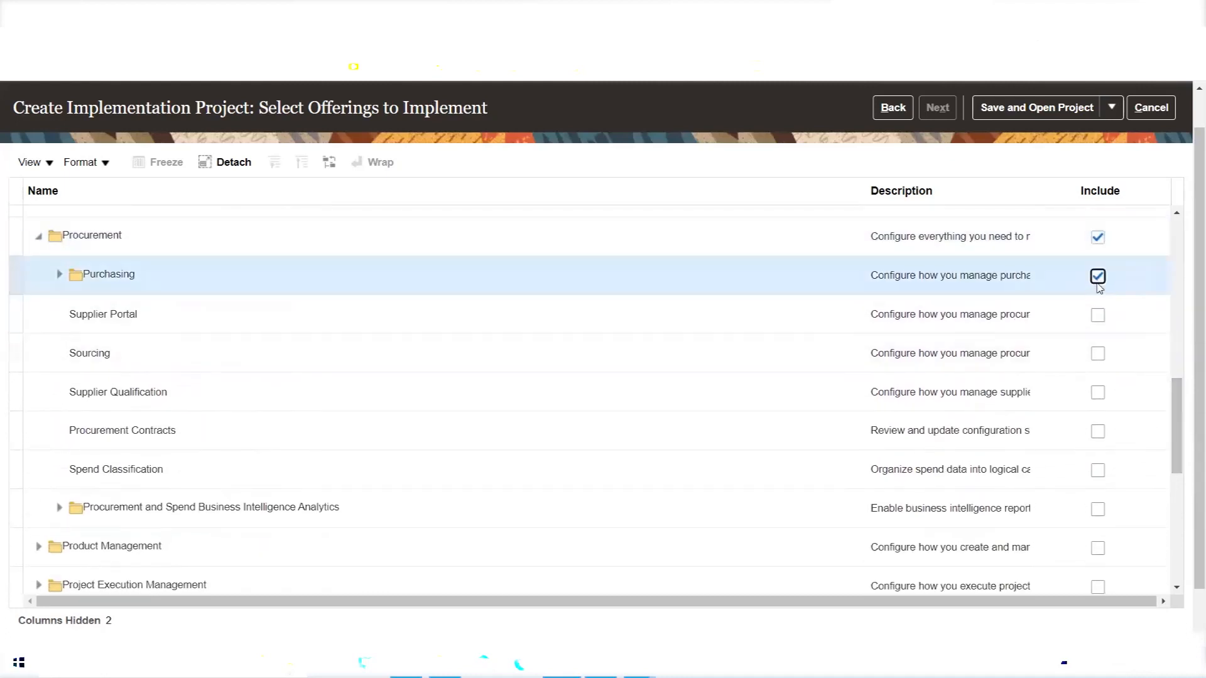
pyautogui.click(1098, 344)
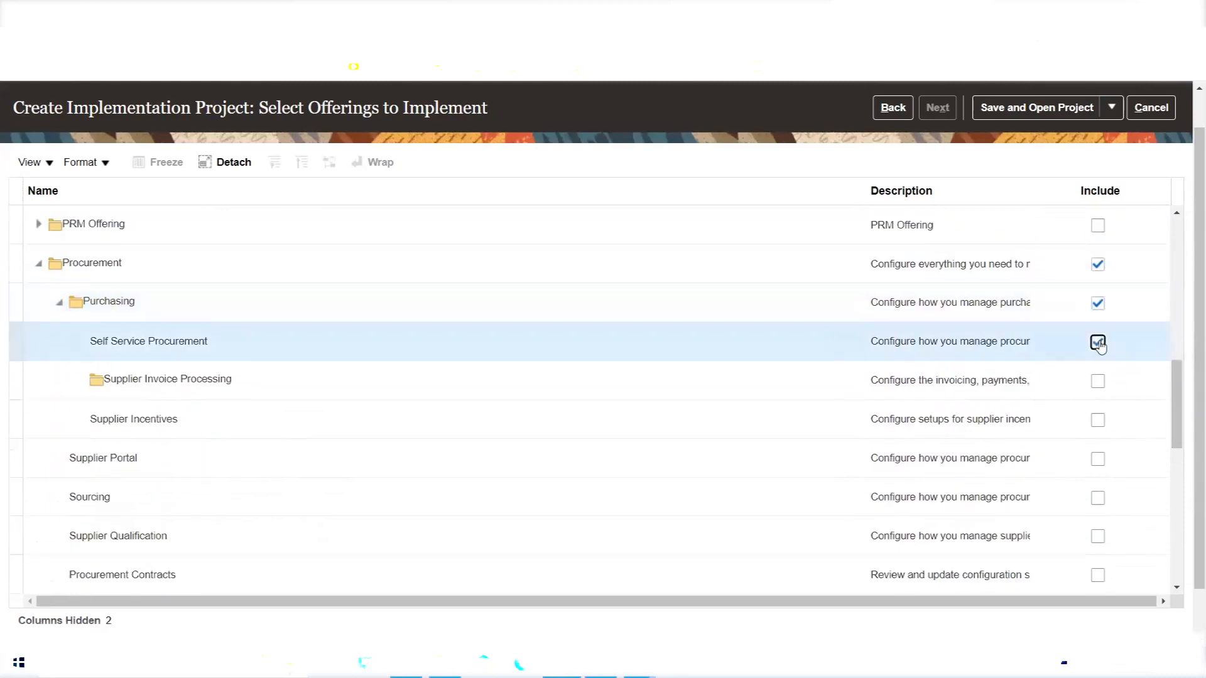
pyautogui.click(1098, 382)
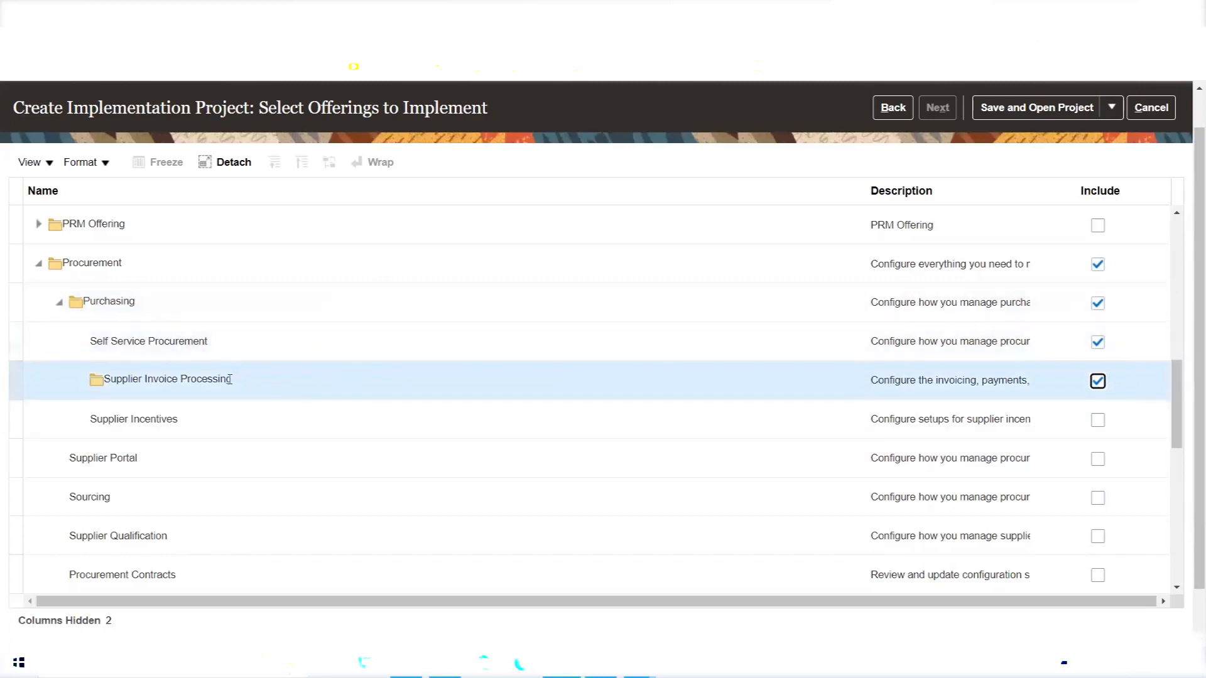
pyautogui.click(1097, 382)
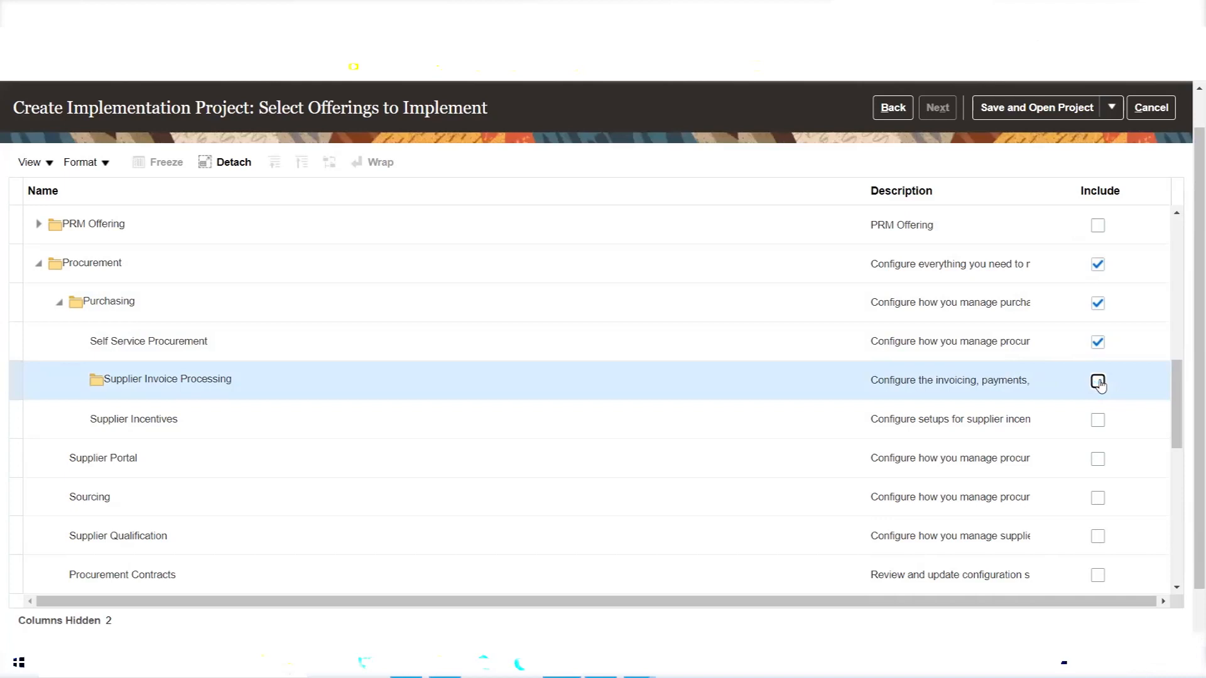
# Include Supplier Portal, Sourcing, Supplier Qualification, Procurement Contracts and Spend Classification under the Procurement offering.
pyautogui.click(1098, 459)
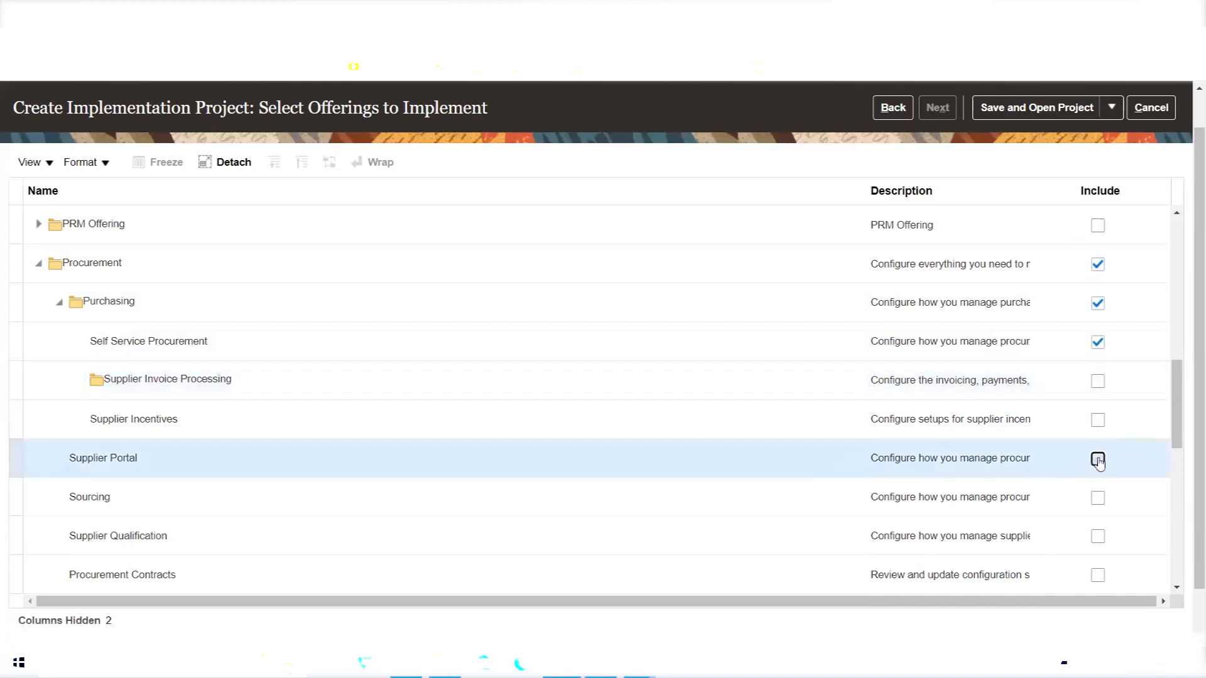
pyautogui.click(1098, 497)
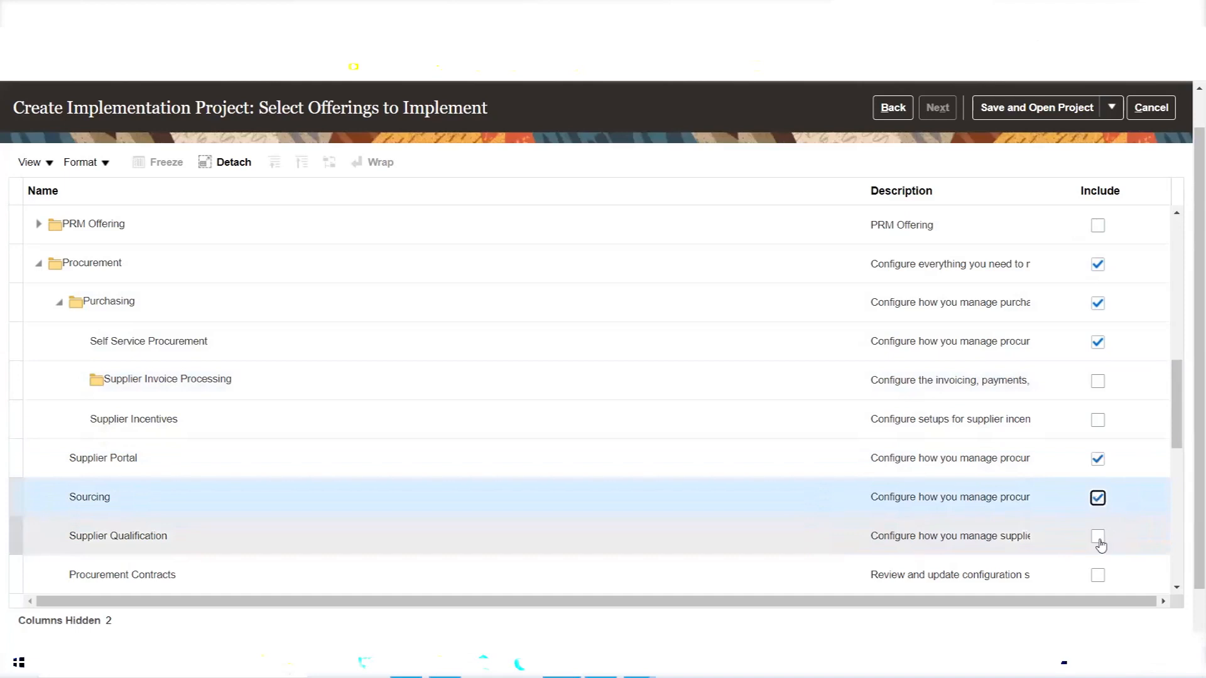
pyautogui.moveTo(1182, 395); pyautogui.dragTo(1181, 450)
pyautogui.click(1098, 298)
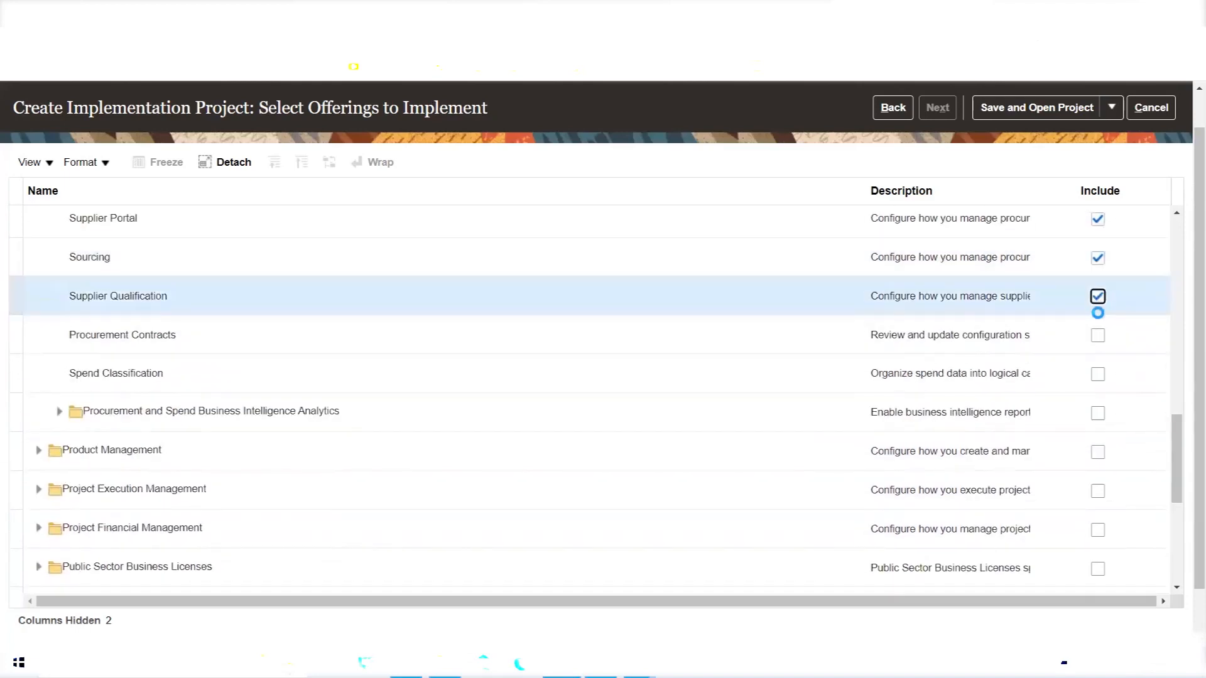
pyautogui.click(1098, 335)
pyautogui.click(1097, 374)
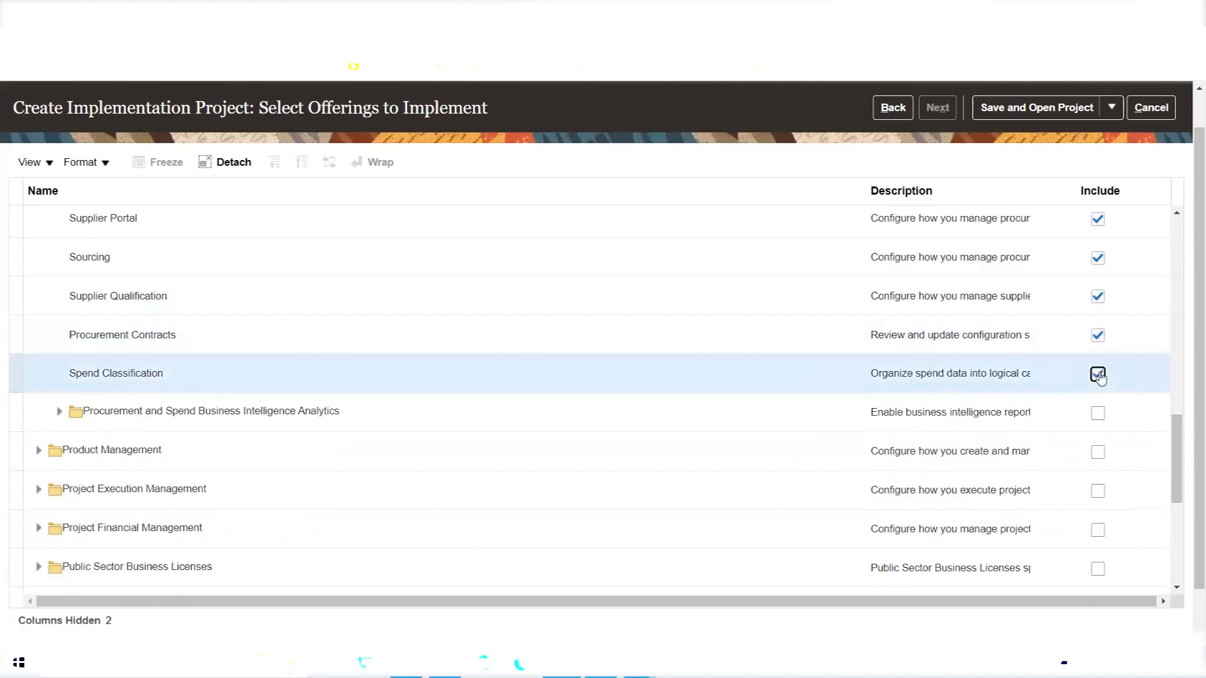
# Include Procurement and Spend Business Intelligence Analytics together with its Sourcing and Procurement Business Intelligence Analytics areas.
pyautogui.click(1098, 413)
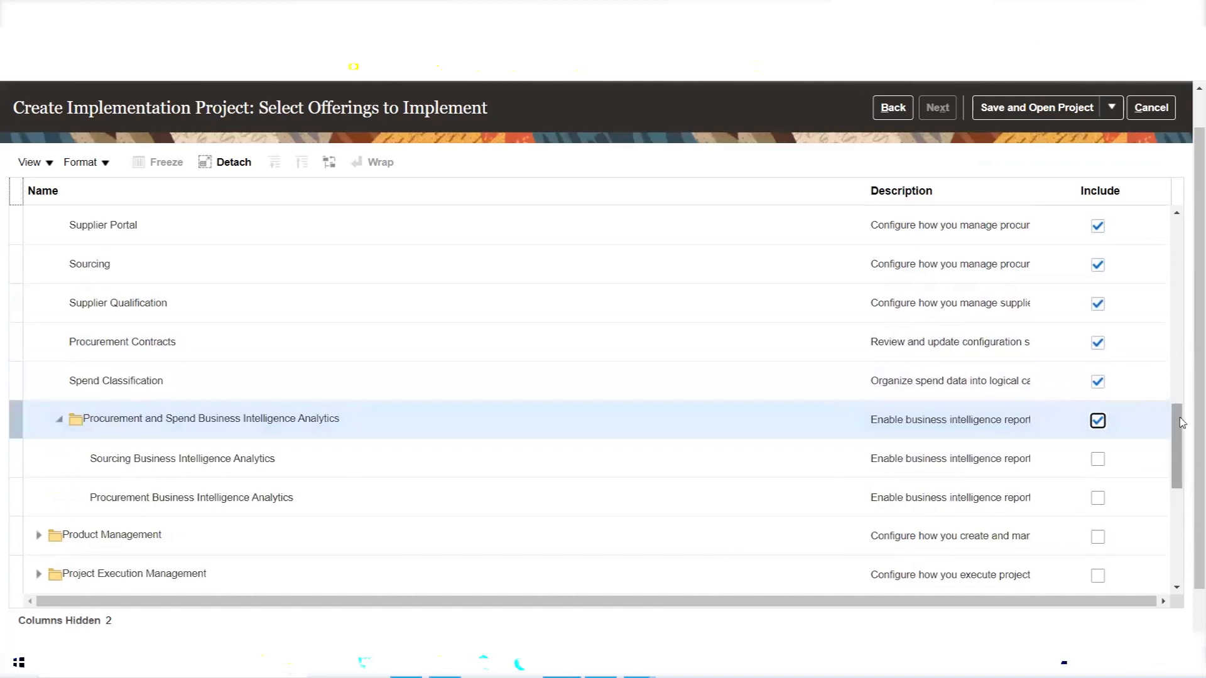
pyautogui.scroll(-2, 1178, 419)
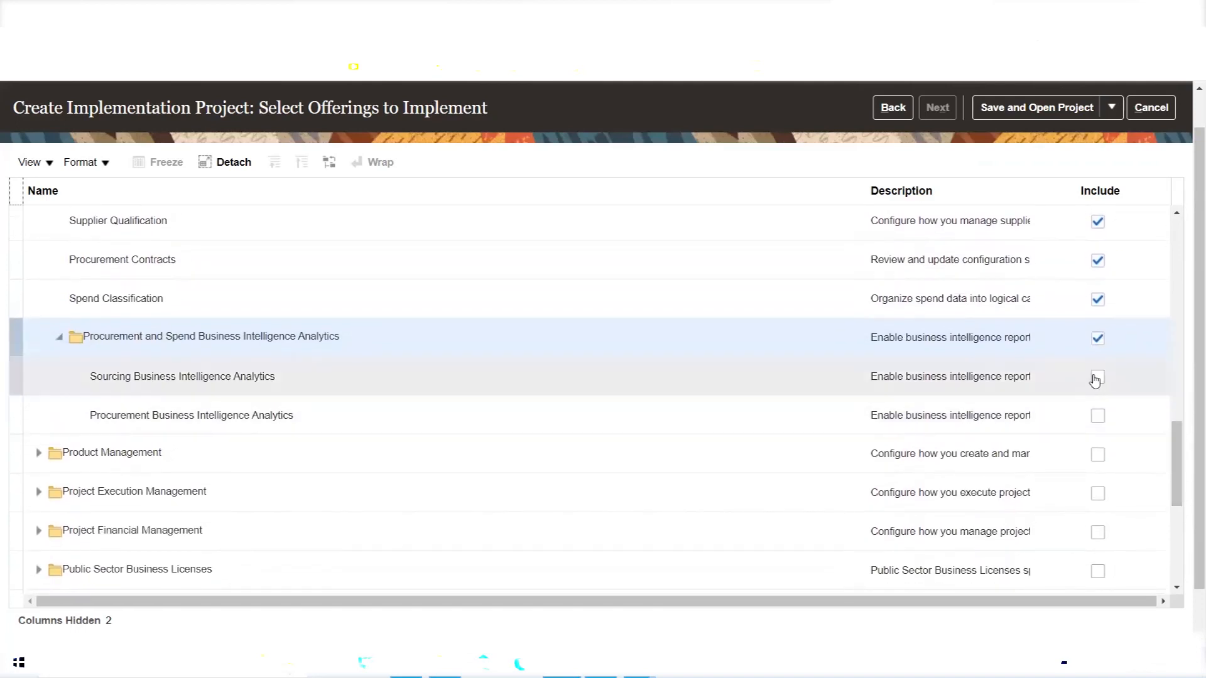
pyautogui.click(1098, 376)
pyautogui.click(1099, 416)
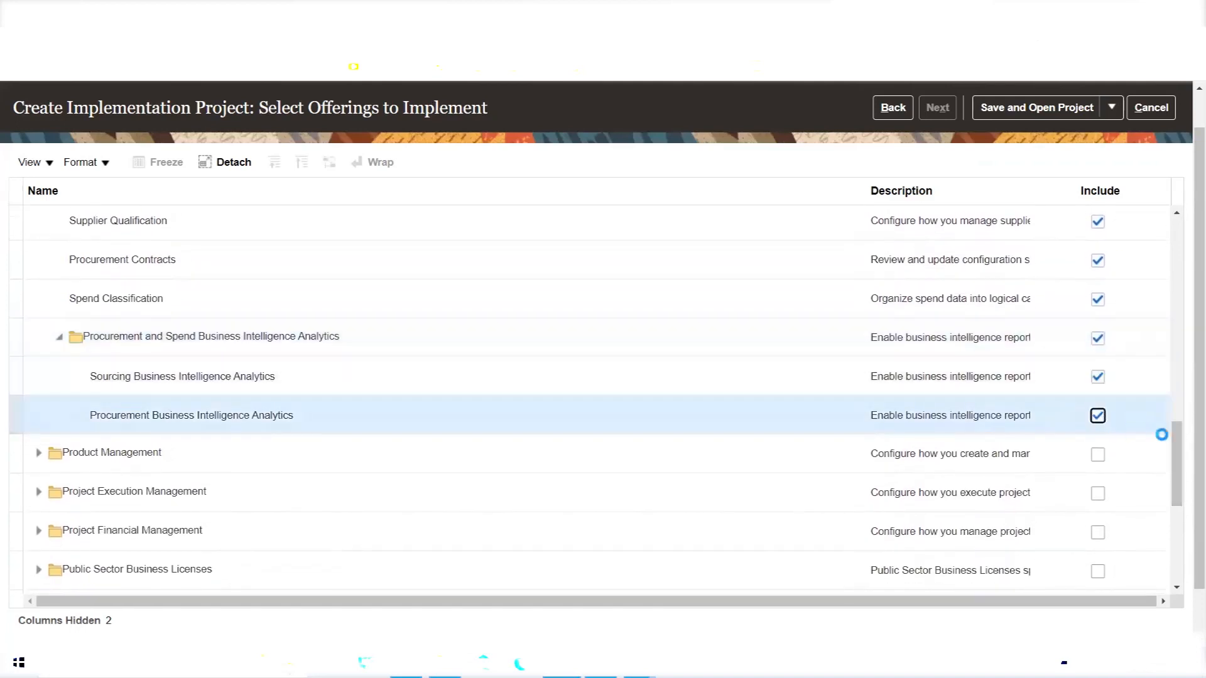
# Go back to Purchasing under Procurement and include Supplier Incentives and Supplier Invoice Processing.
pyautogui.moveTo(1179, 453); pyautogui.dragTo(1169, 384)
pyautogui.click(1098, 412)
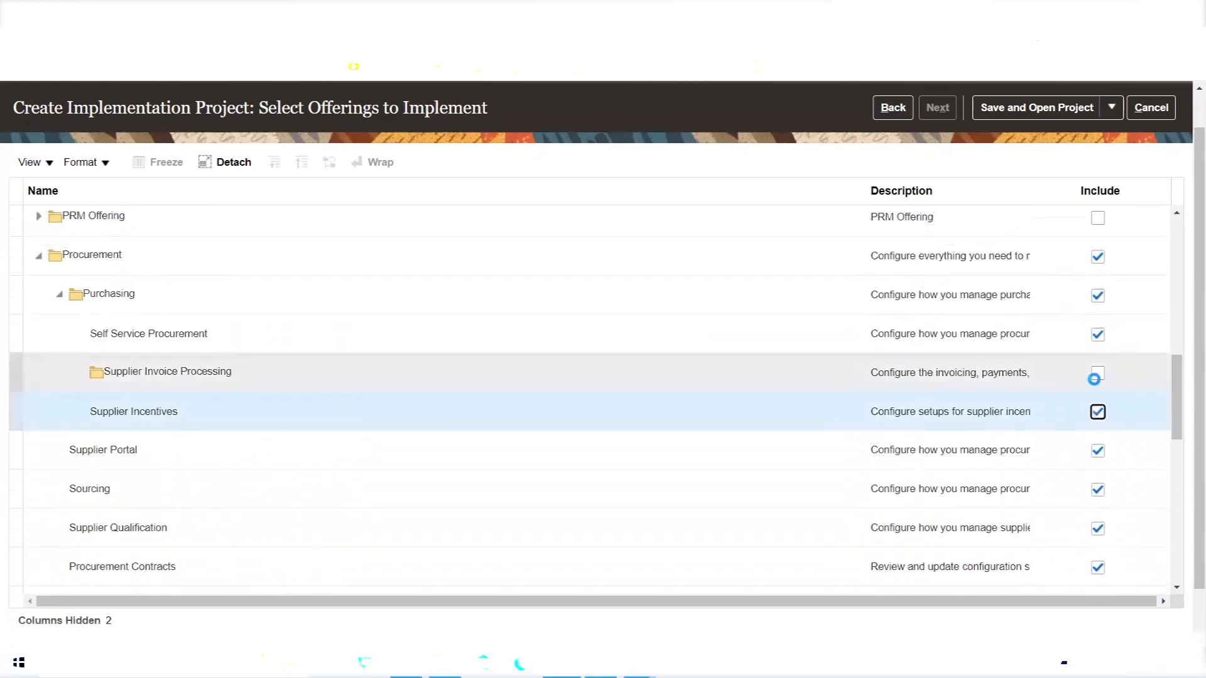
pyautogui.click(1096, 377)
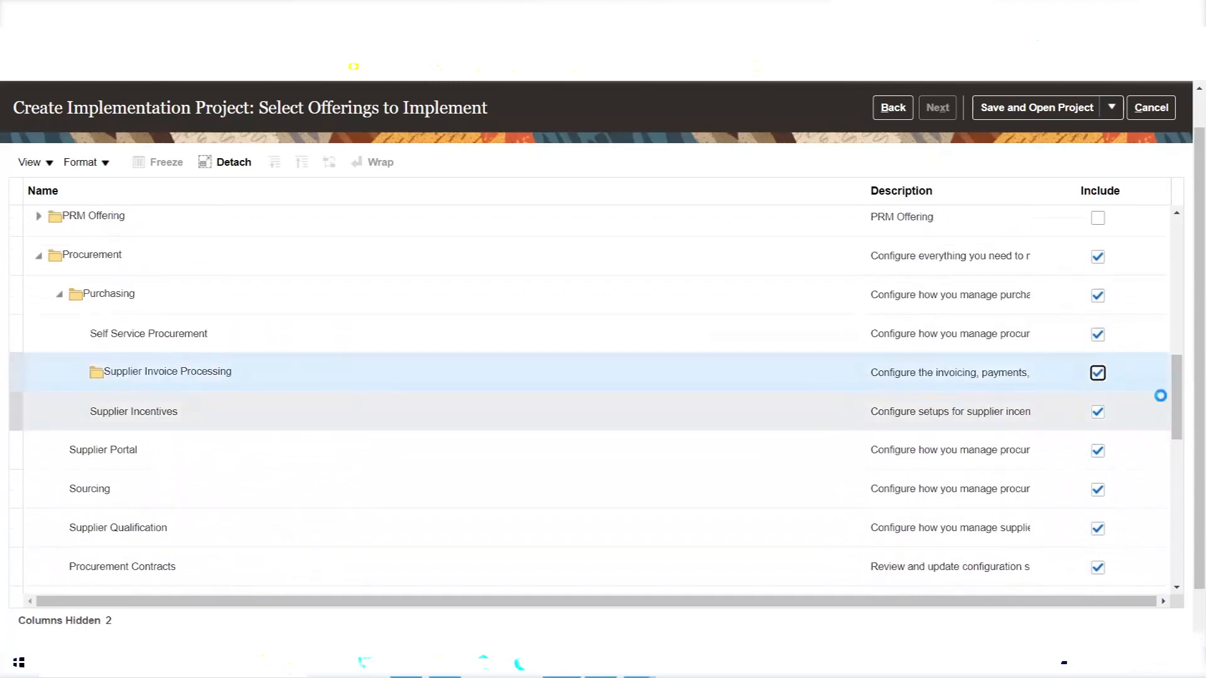
# Include the Product Management offering with its Inventory Organizations, Item Organizations and Items areas.
pyautogui.moveTo(1181, 400); pyautogui.dragTo(1189, 488)
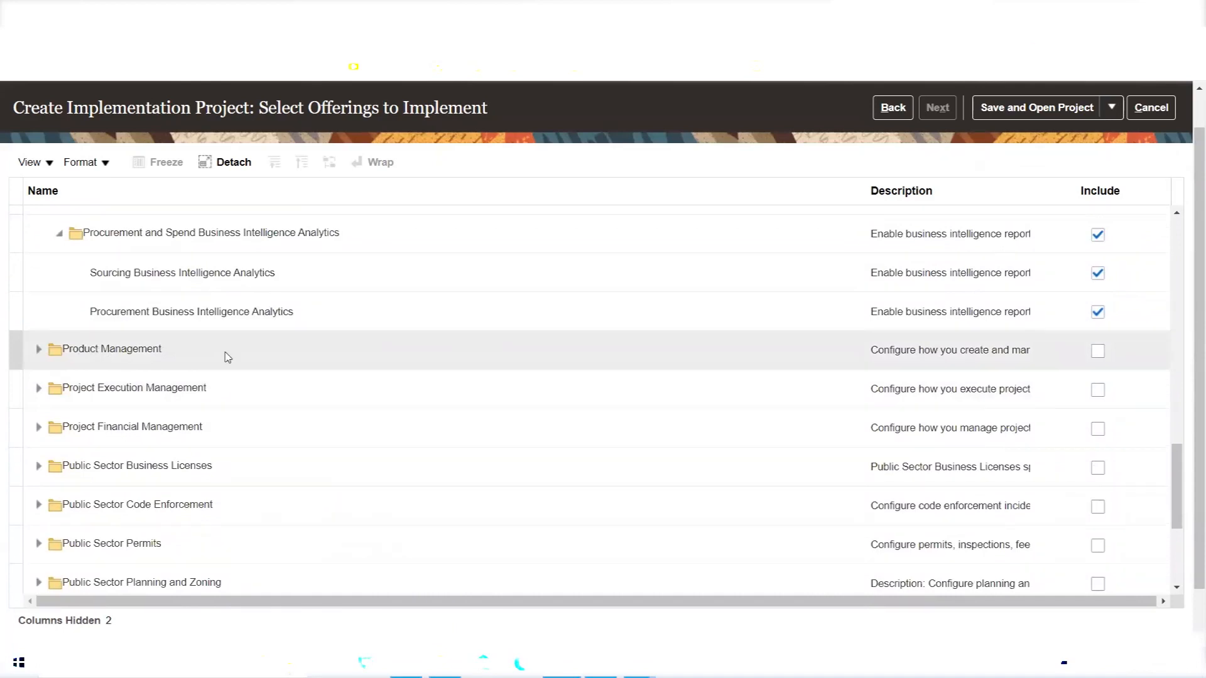
pyautogui.click(1098, 351)
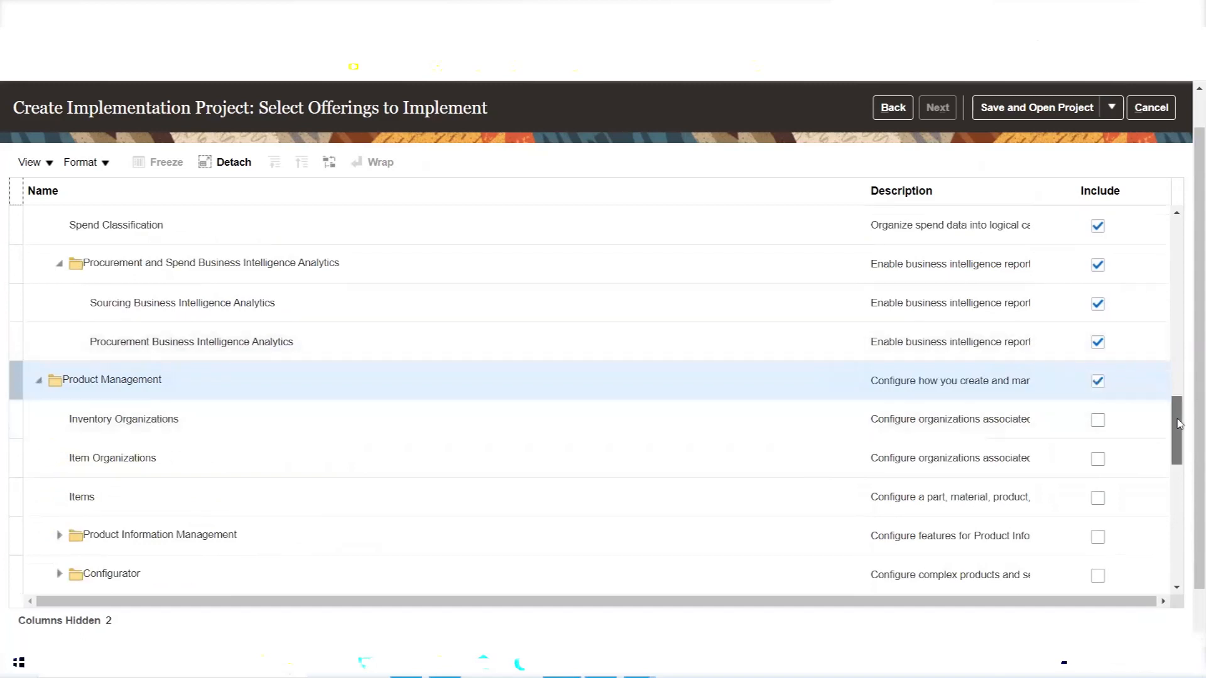
pyautogui.scroll(-2, 1179, 424)
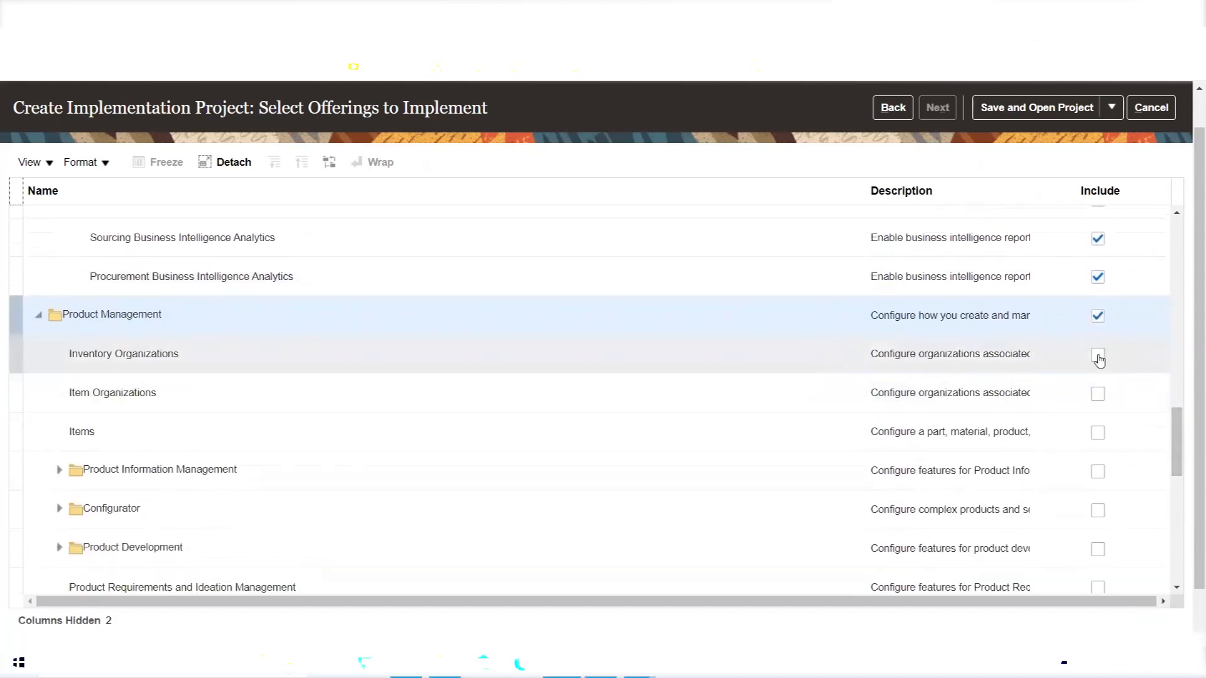
pyautogui.click(1098, 356)
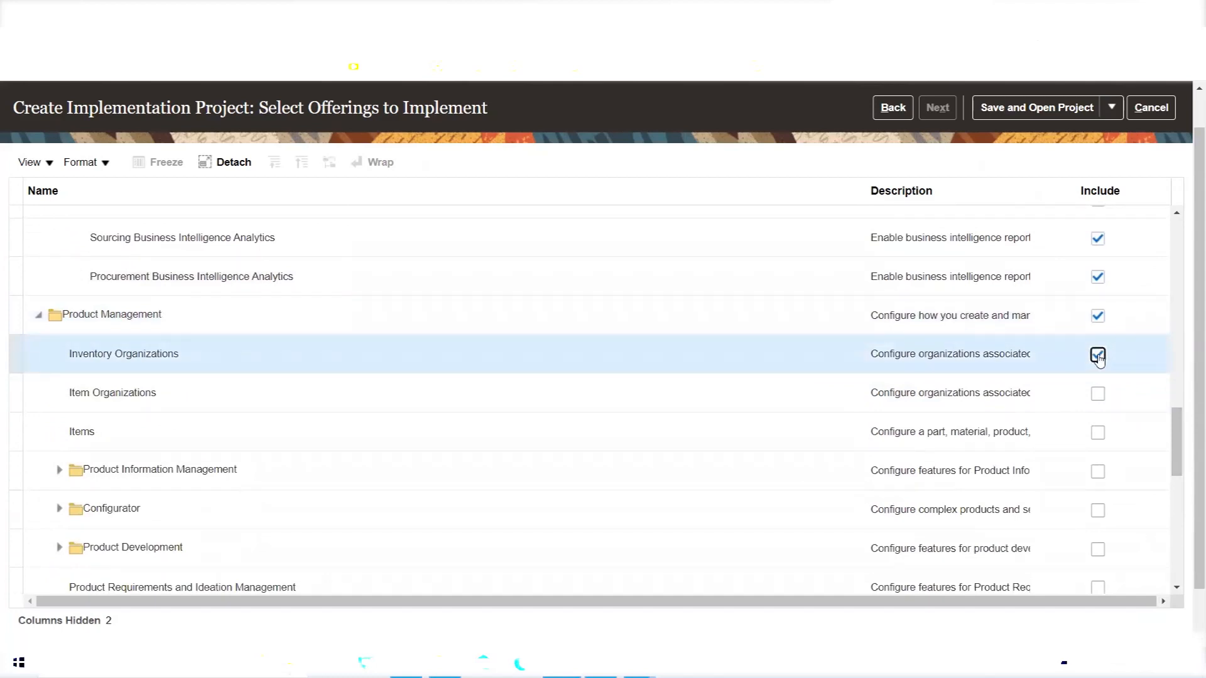
pyautogui.click(1098, 394)
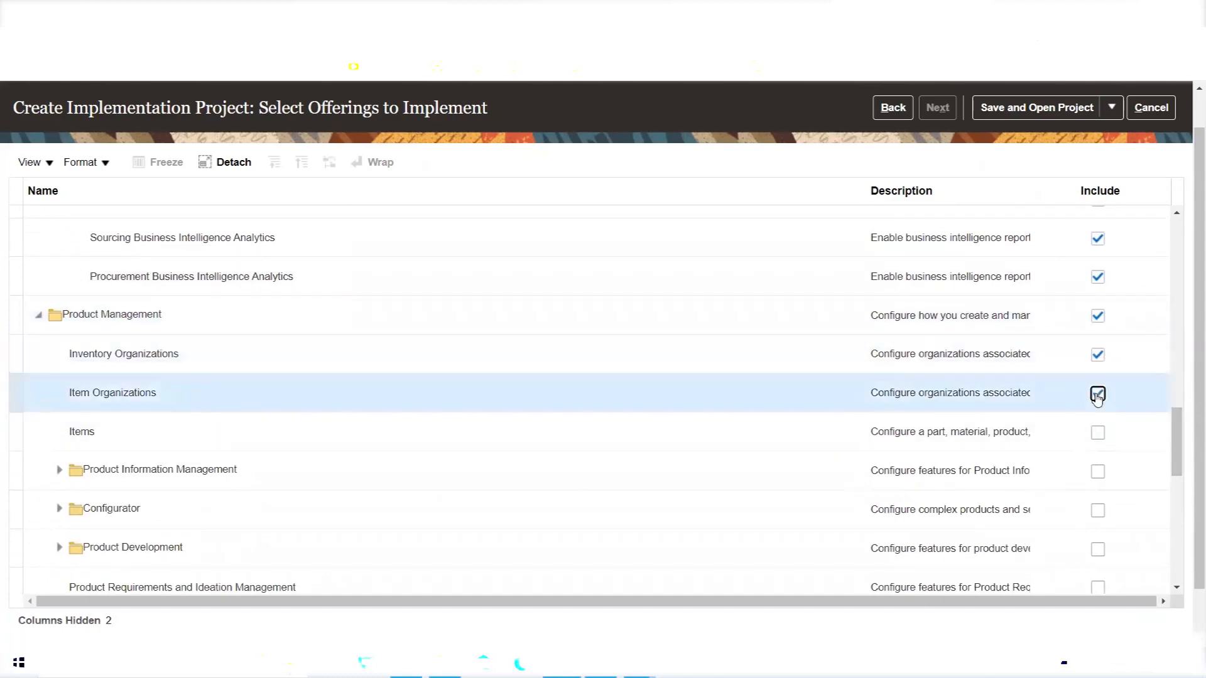
pyautogui.click(1098, 434)
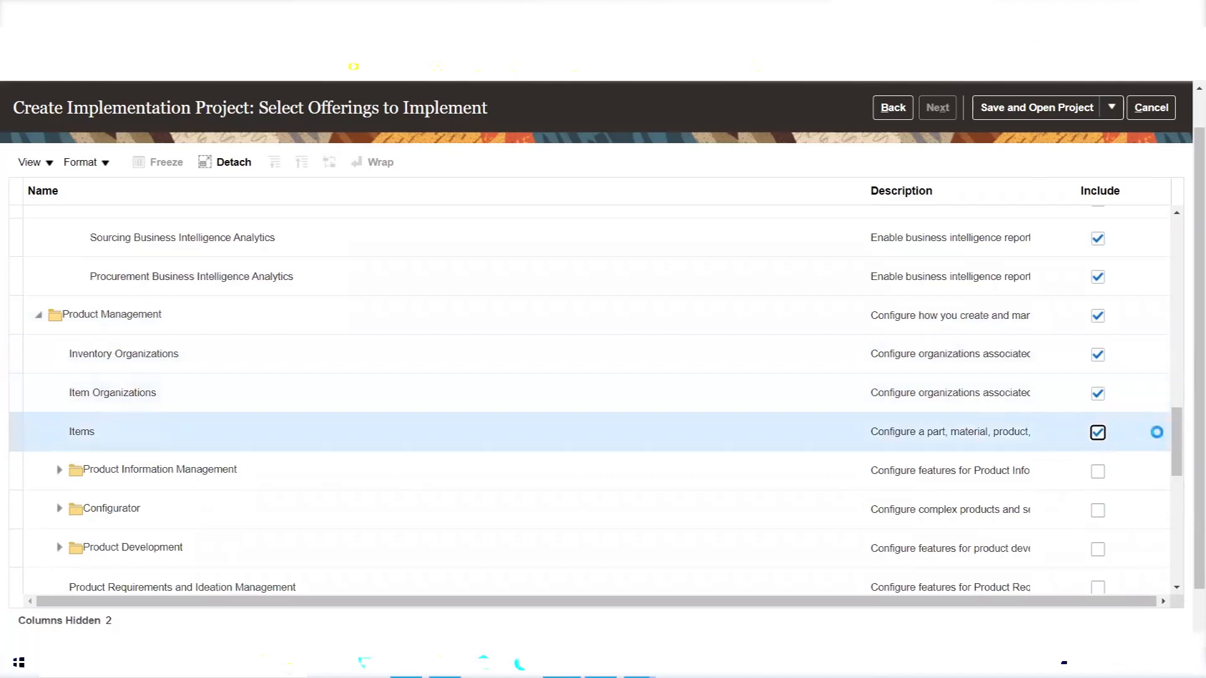
# Include Product Information Management and Configurator, plus Item and Catalog Management, Data Governance and Supplier Collaboration under Product Information Management.
pyautogui.moveTo(1177, 420); pyautogui.dragTo(1176, 439)
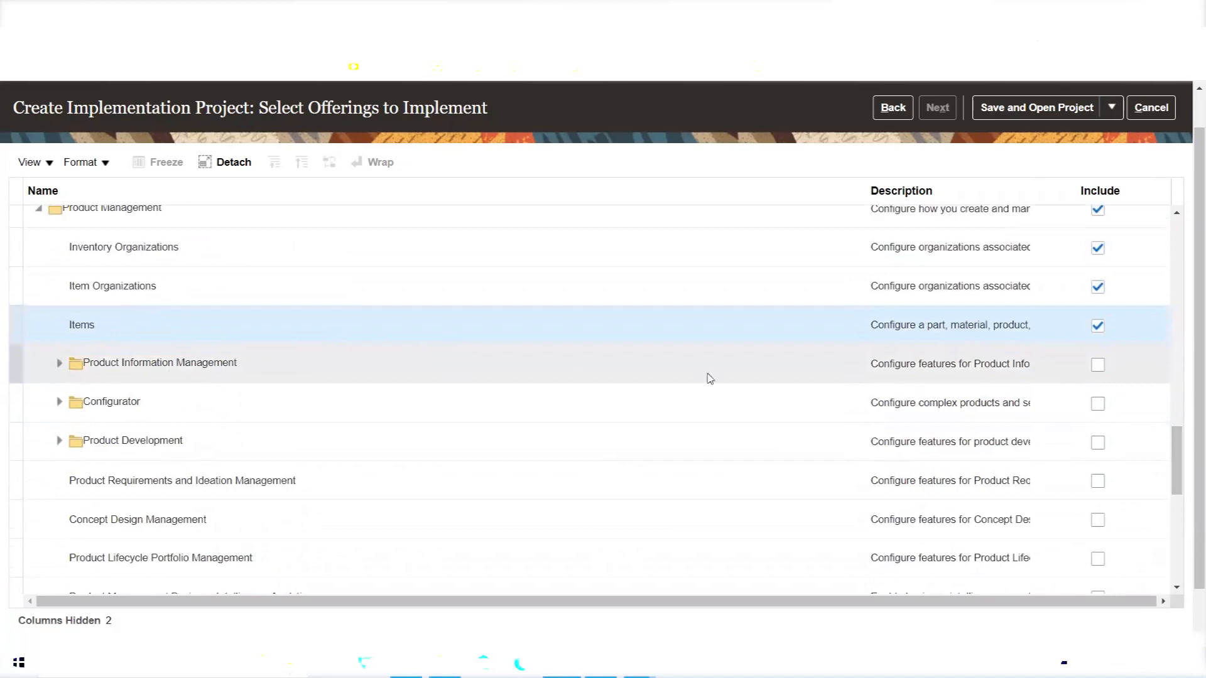
pyautogui.click(1097, 367)
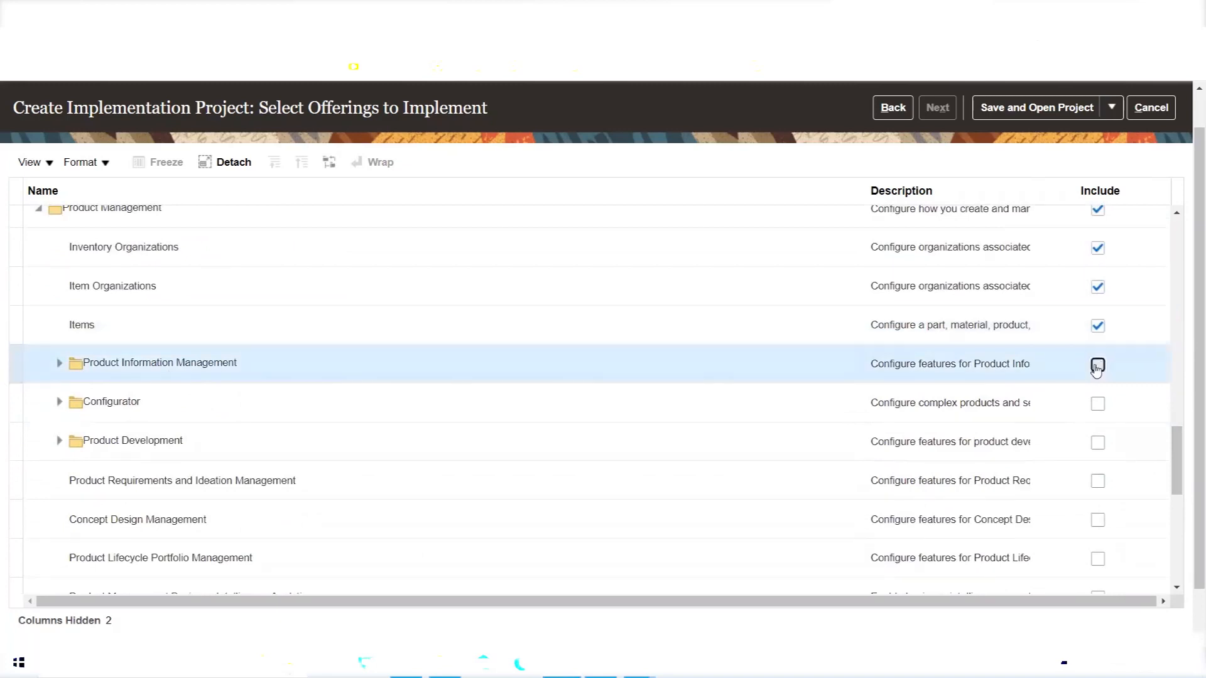
pyautogui.click(1099, 404)
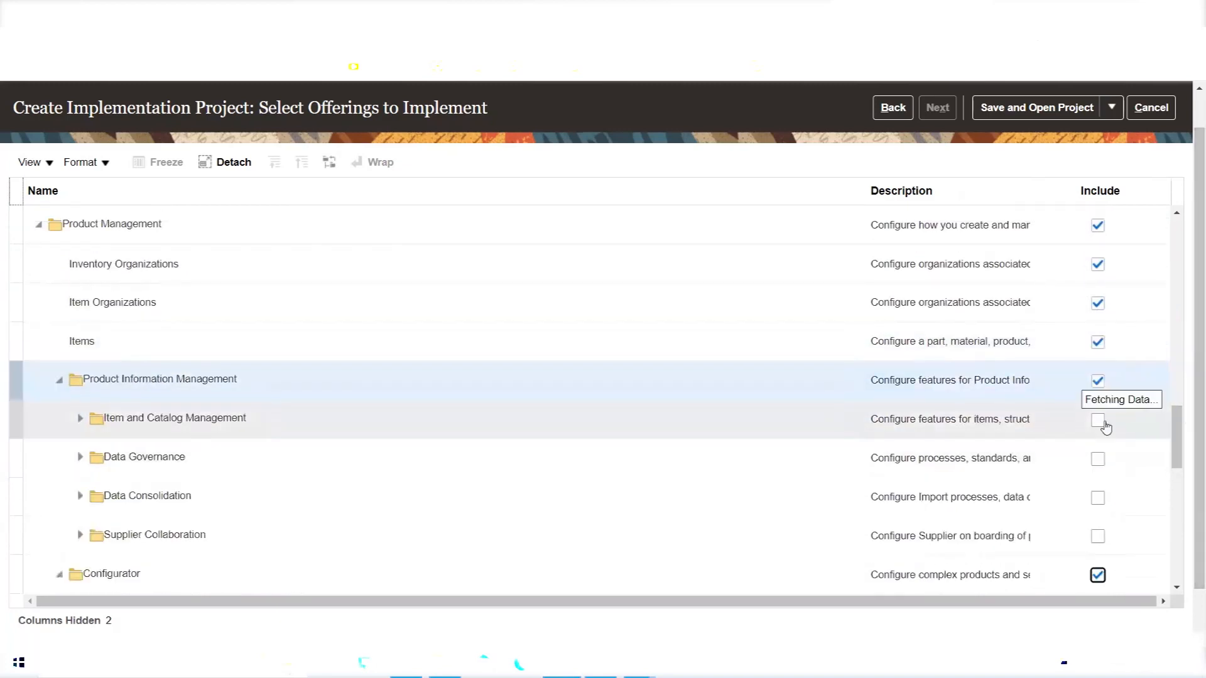
pyautogui.click(1099, 422)
pyautogui.click(1099, 460)
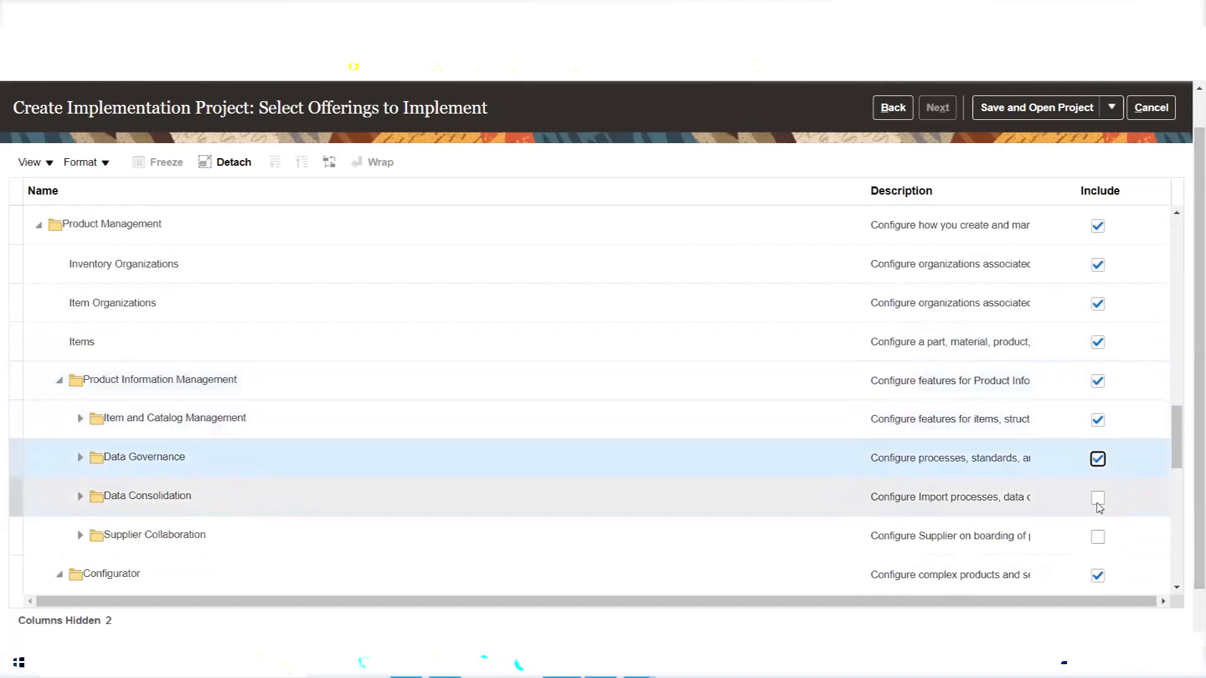
pyautogui.click(1098, 501)
pyautogui.click(1098, 440)
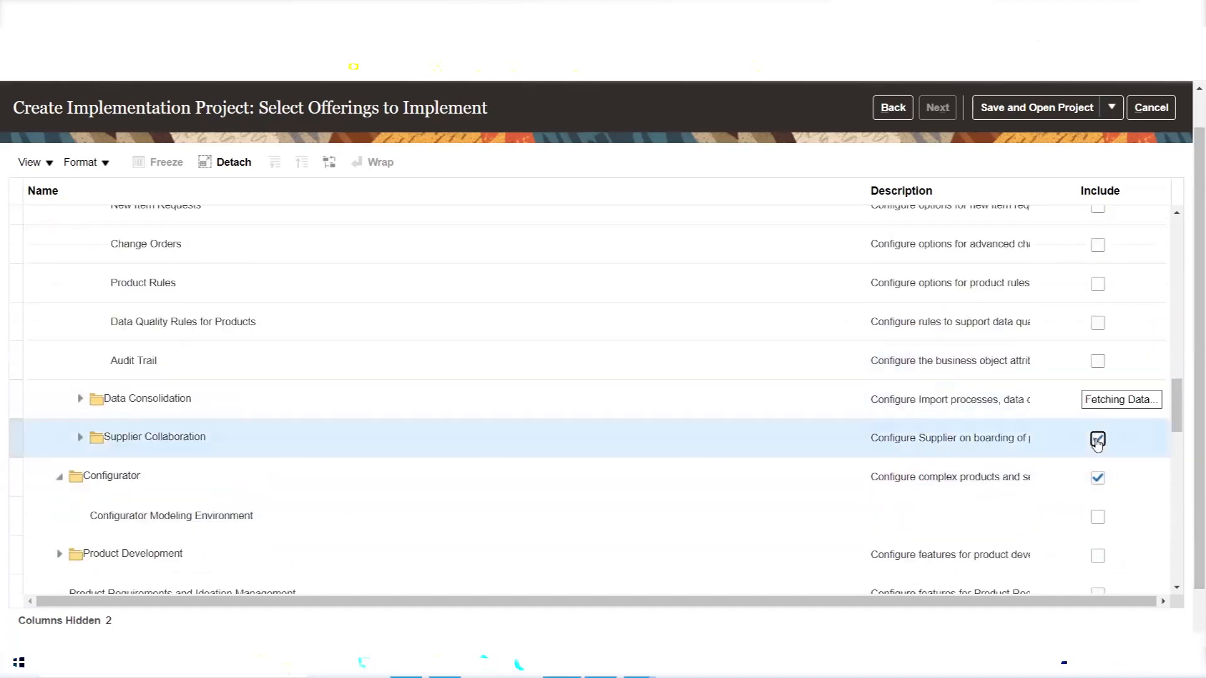
# Include Catalogs, Structures, Suppliers for Product Management, Item Mass Update and Advanced Catalogs under Item and Catalog Management.
pyautogui.moveTo(1176, 406); pyautogui.dragTo(1179, 427)
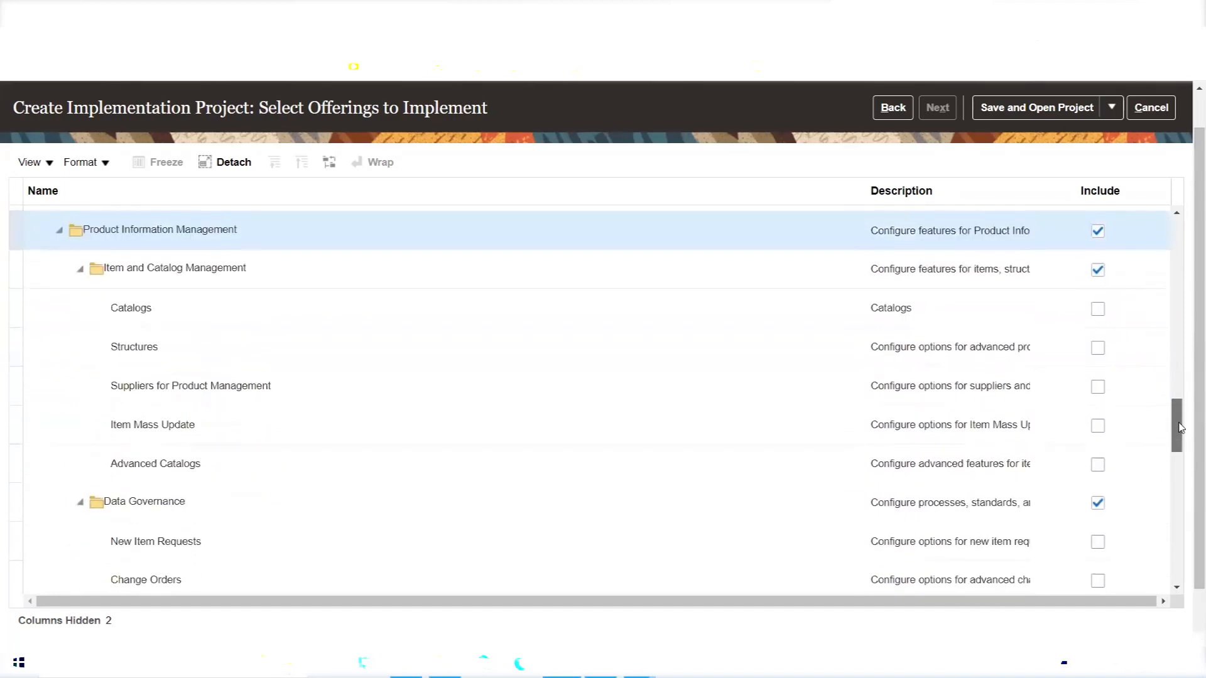
pyautogui.moveTo(1180, 419); pyautogui.dragTo(1176, 399)
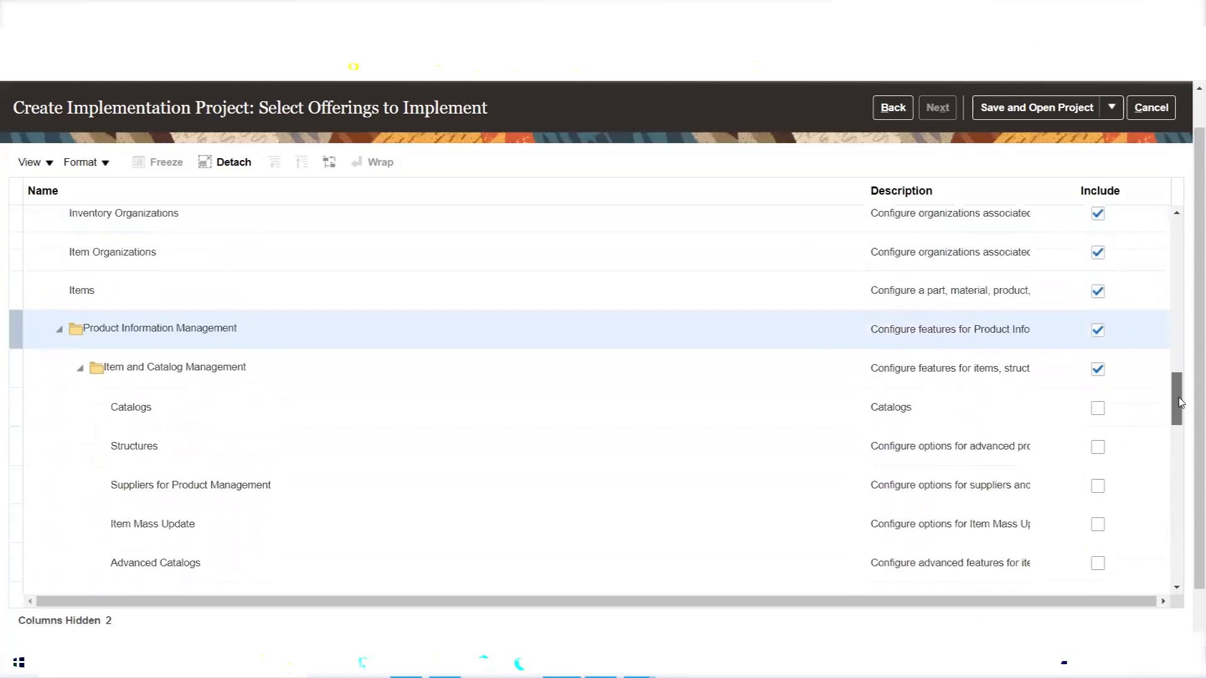
pyautogui.click(1097, 468)
pyautogui.click(1098, 509)
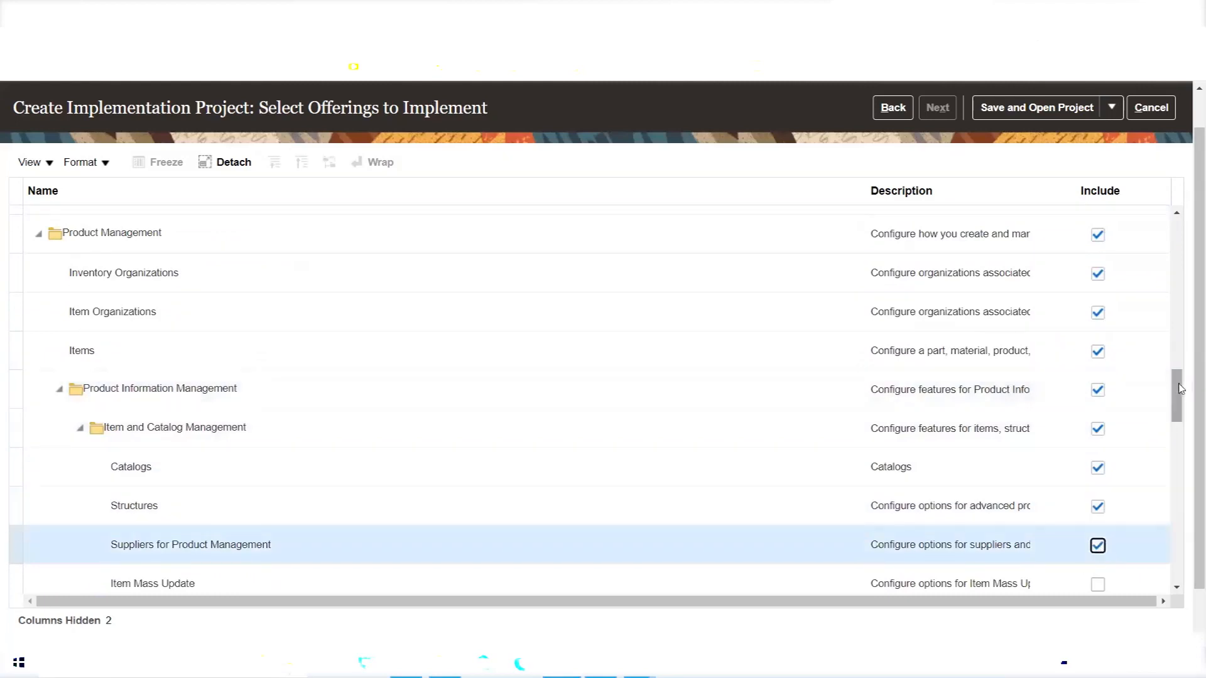
pyautogui.moveTo(1178, 388); pyautogui.dragTo(1177, 427)
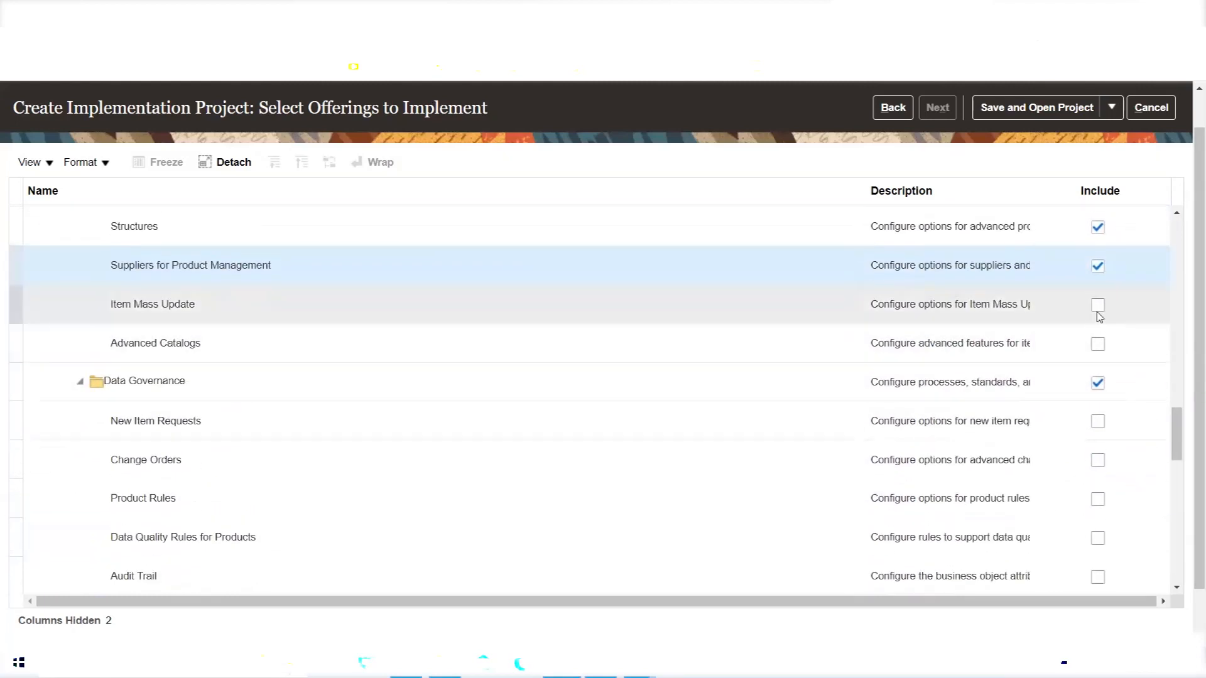
pyautogui.click(1097, 310)
pyautogui.click(1098, 344)
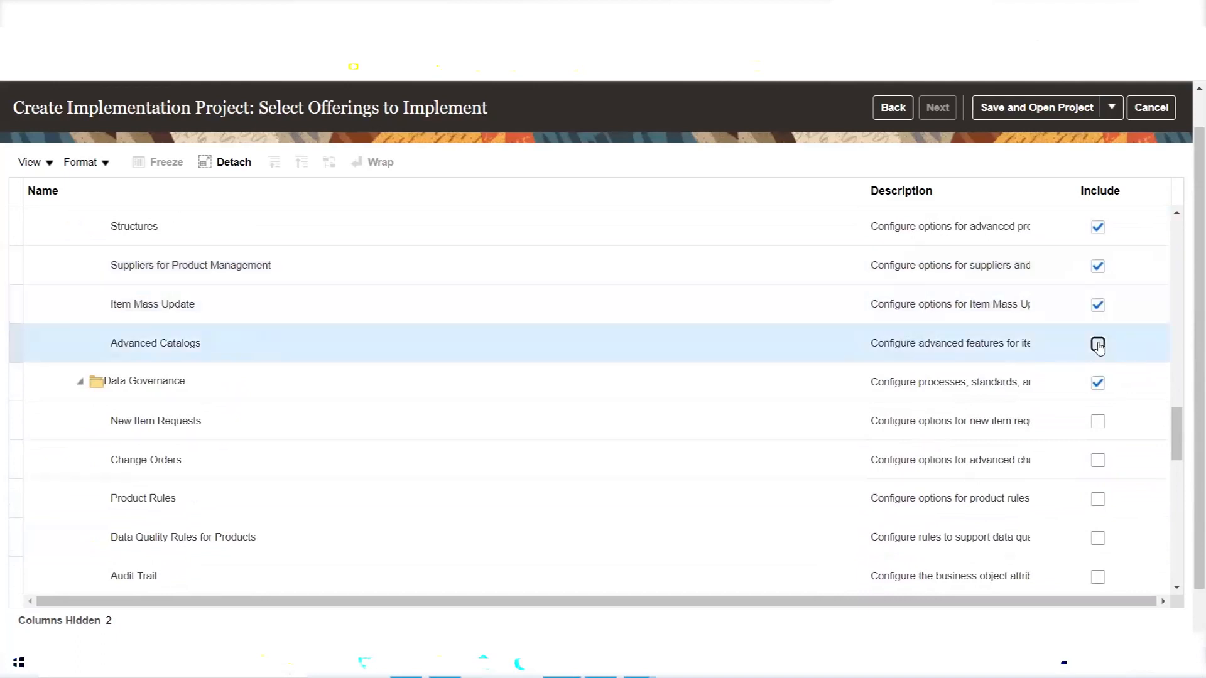
# Include New Item Requests, Change Orders, Product Rules, Data Quality Rules for Products and Audit Trail under Data Governance.
pyautogui.click(1098, 421)
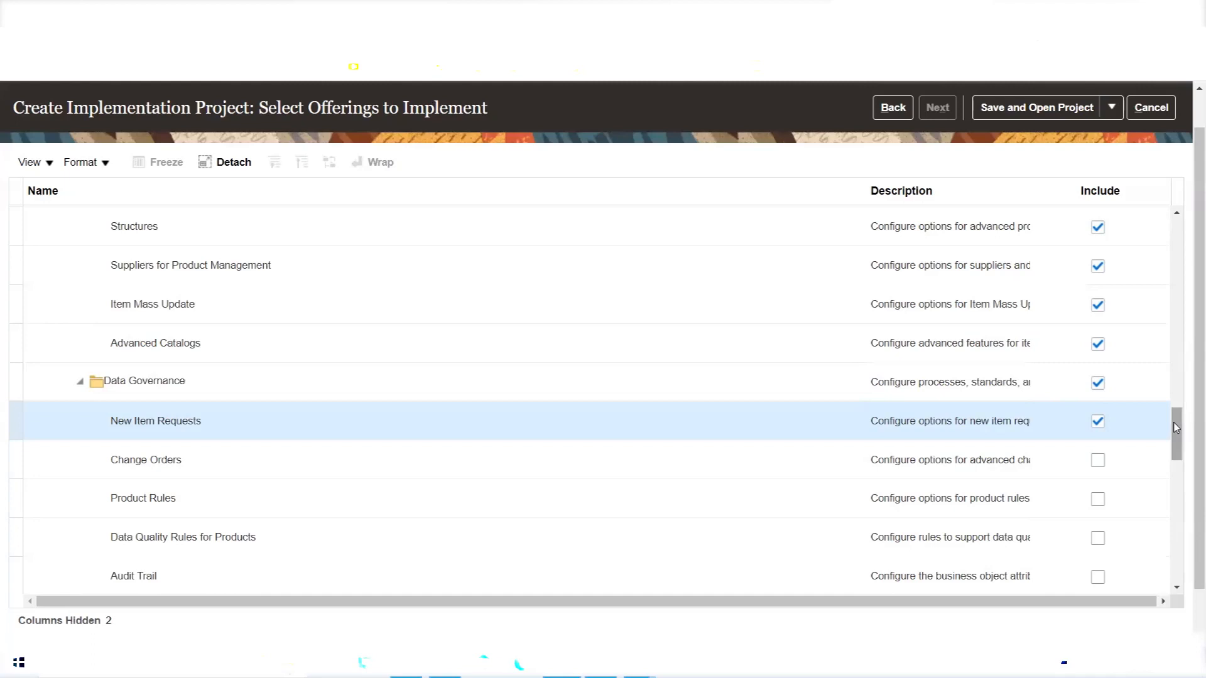
pyautogui.moveTo(1176, 427); pyautogui.dragTo(1178, 438)
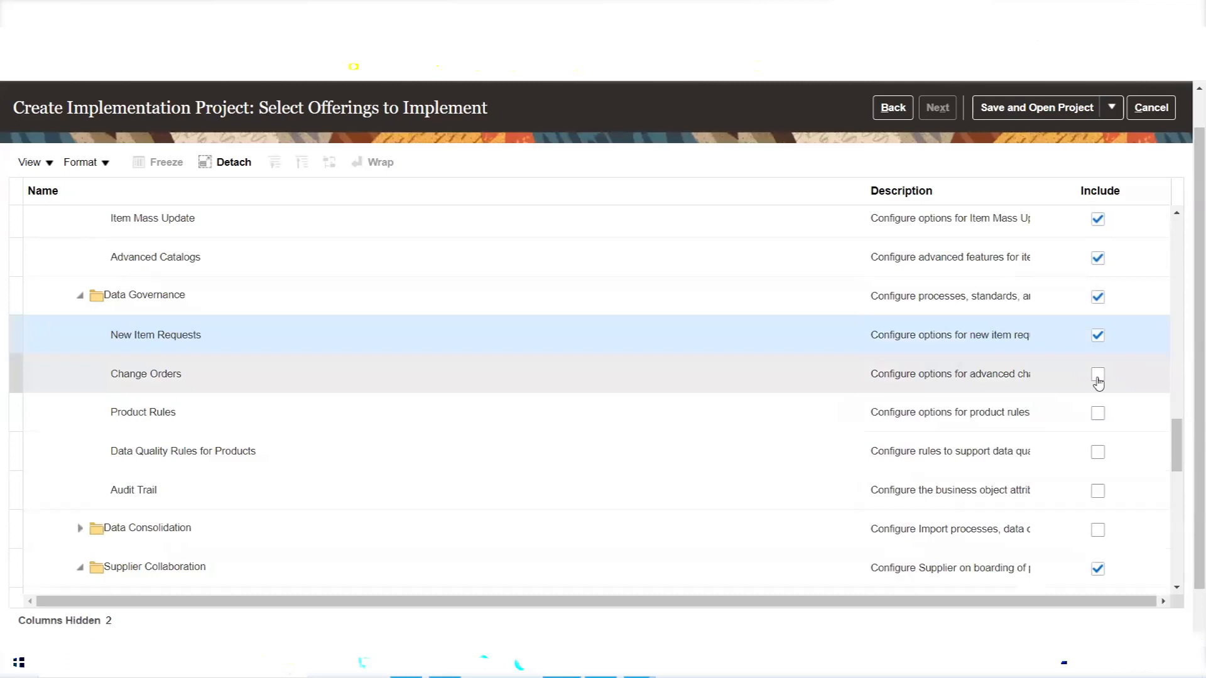
pyautogui.click(1098, 377)
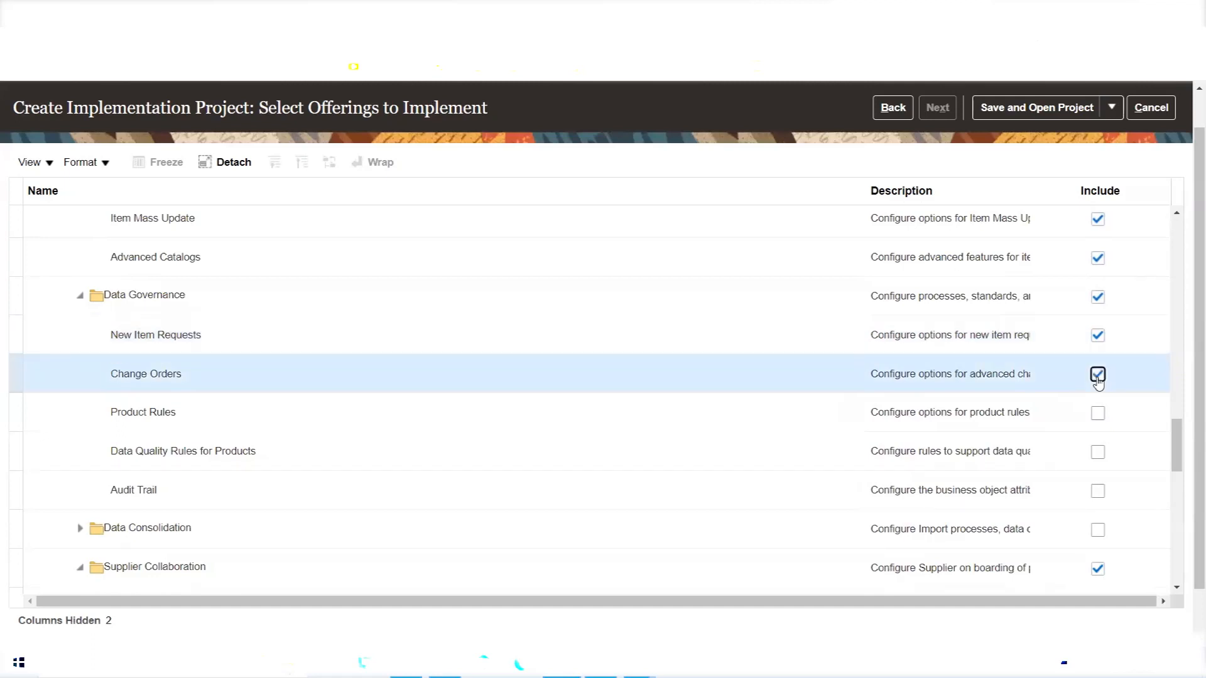
pyautogui.click(1098, 416)
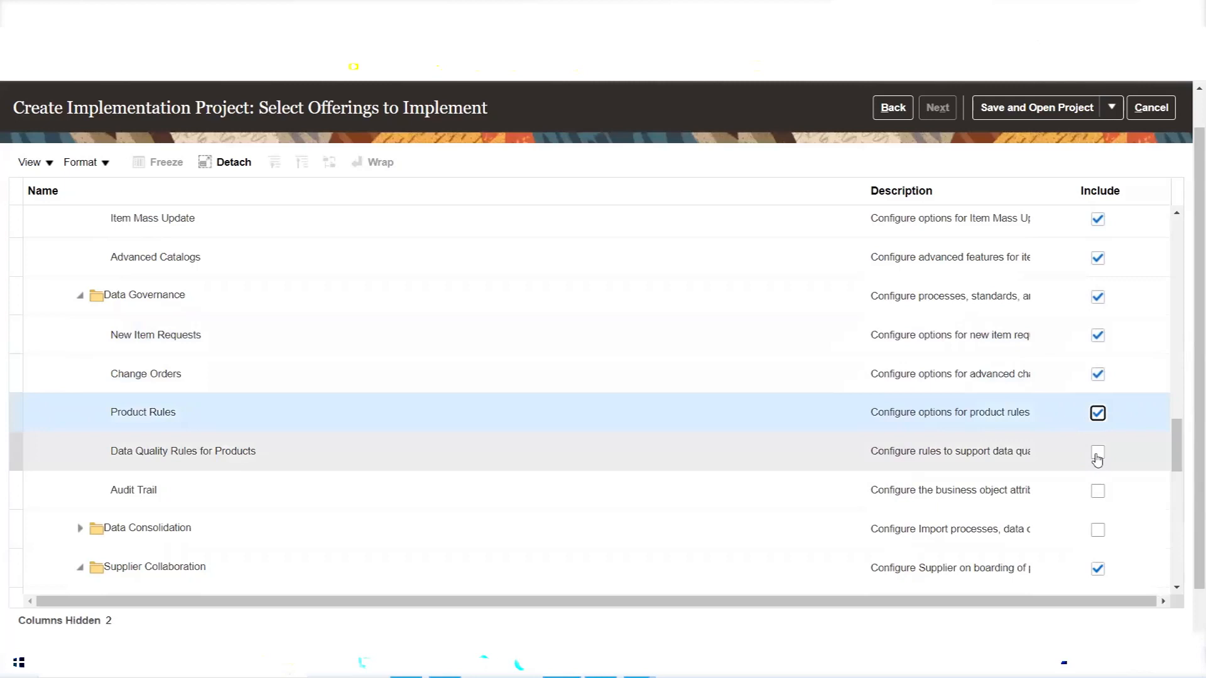
pyautogui.click(1097, 453)
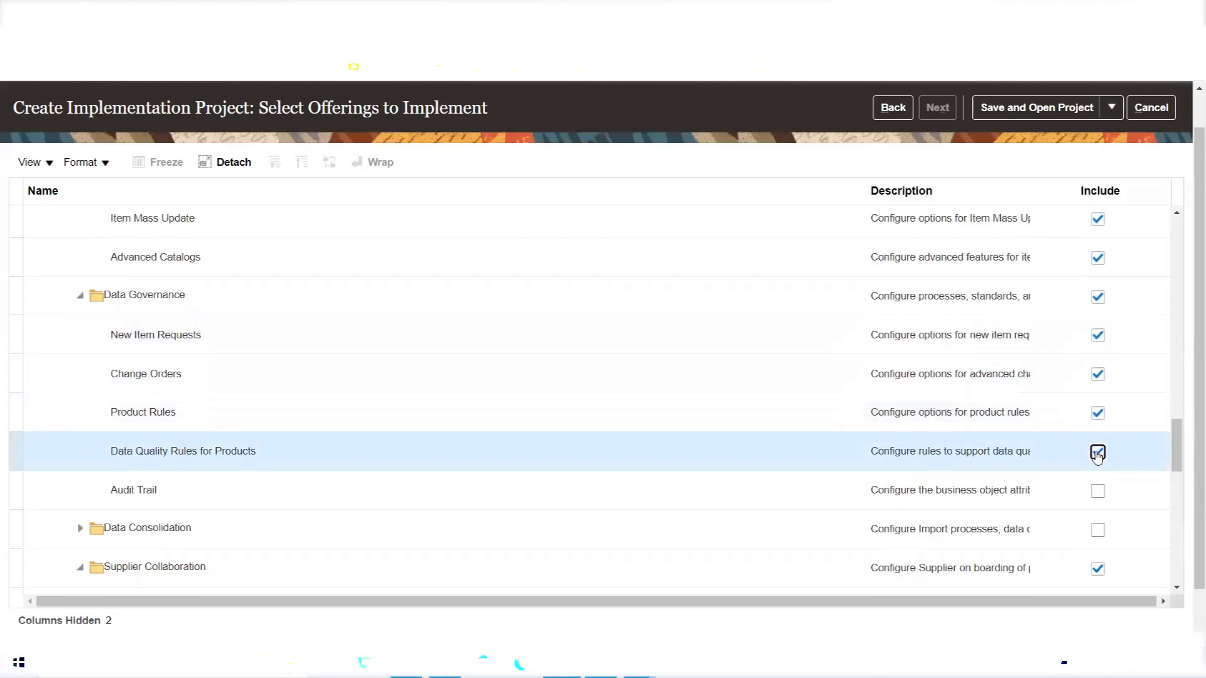
pyautogui.click(1097, 492)
# Include Data Consolidation with its Product Spoke Systems, Item Batches, Data Pool Integration and Data Quality for Products areas.
pyautogui.moveTo(1176, 436); pyautogui.dragTo(1177, 448)
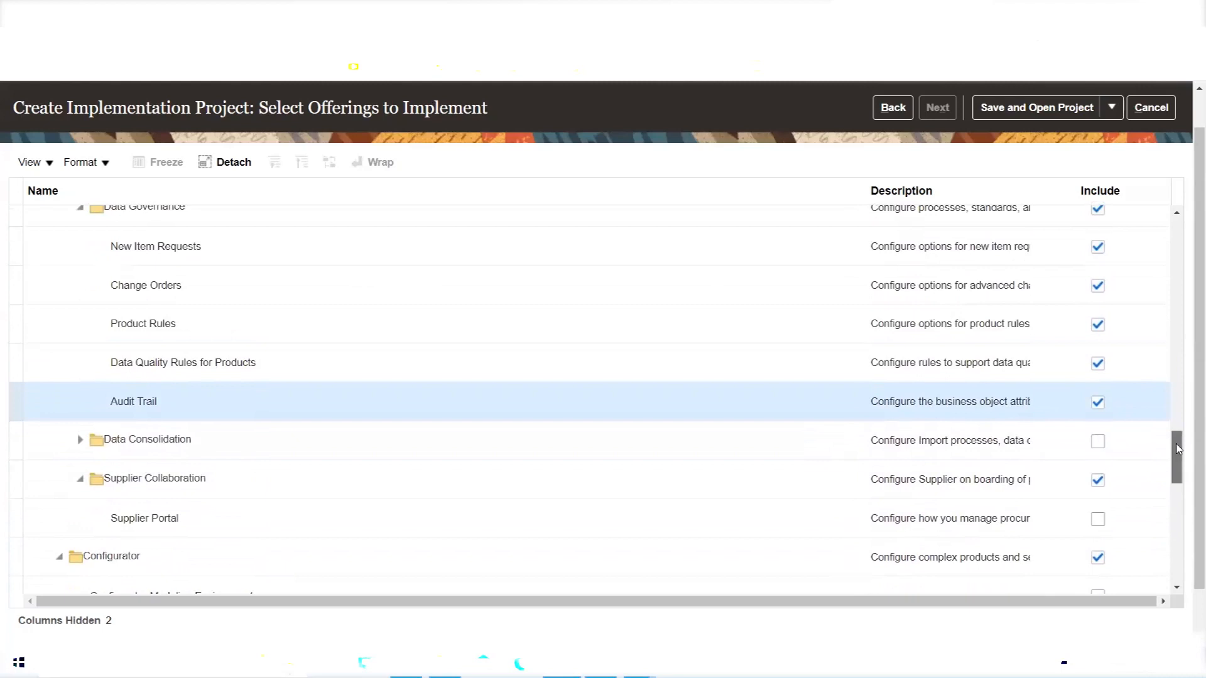
pyautogui.moveTo(1178, 448)
pyautogui.mouseDown()
pyautogui.moveTo(1179, 513)
pyautogui.moveTo(1174, 449)
pyautogui.mouseUp()
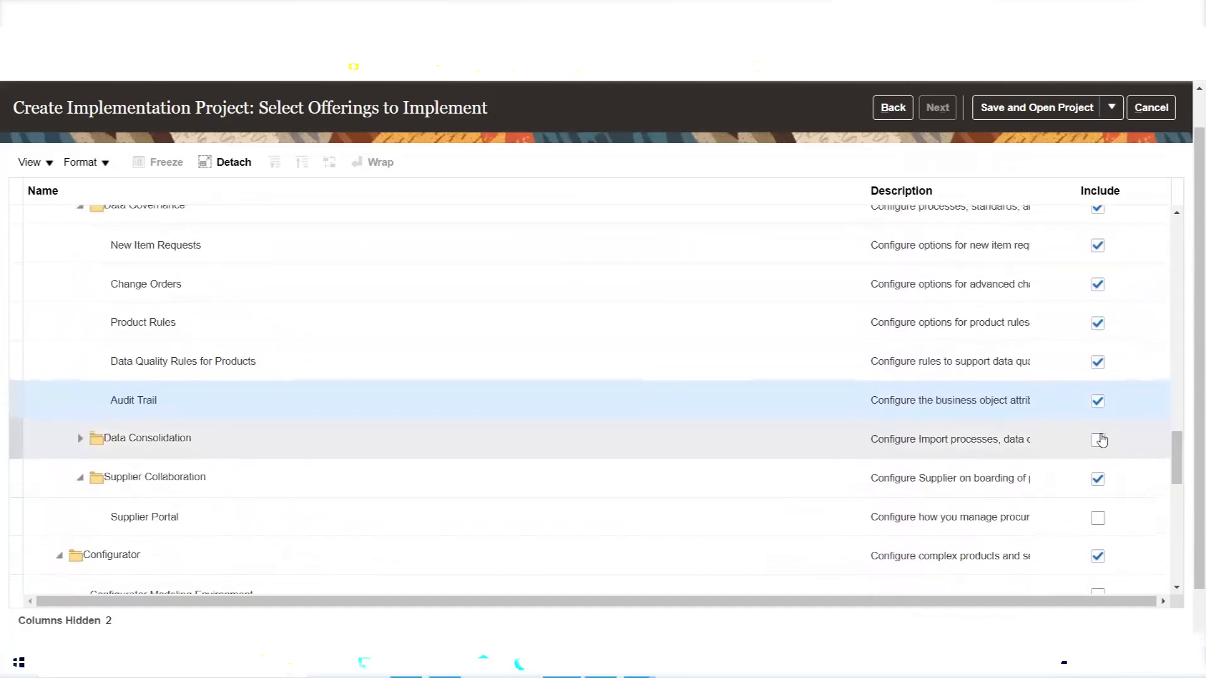
pyautogui.click(1099, 462)
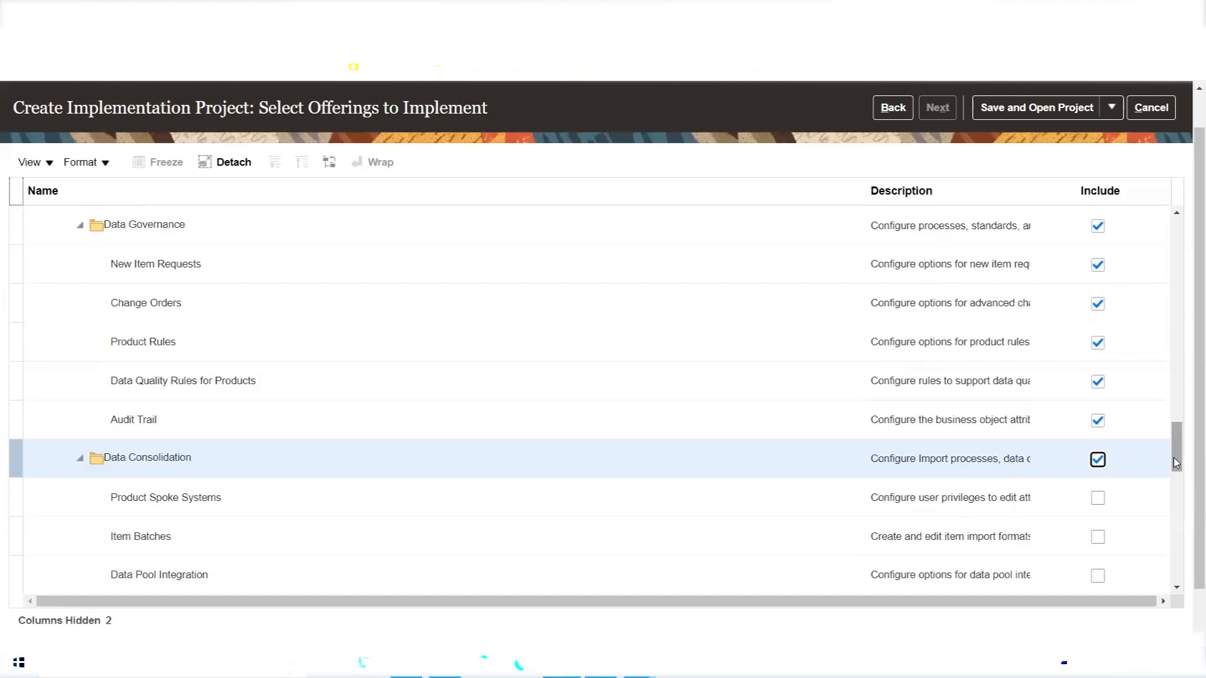
pyautogui.moveTo(1176, 463); pyautogui.dragTo(1176, 485)
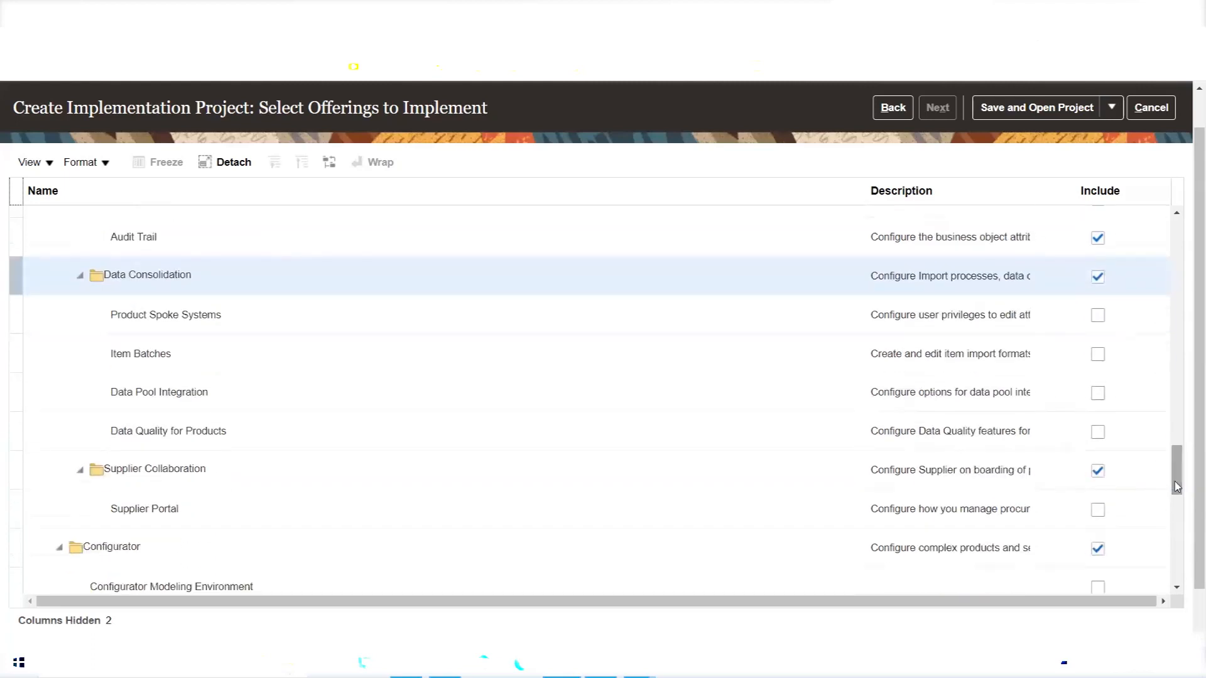
pyautogui.click(1098, 315)
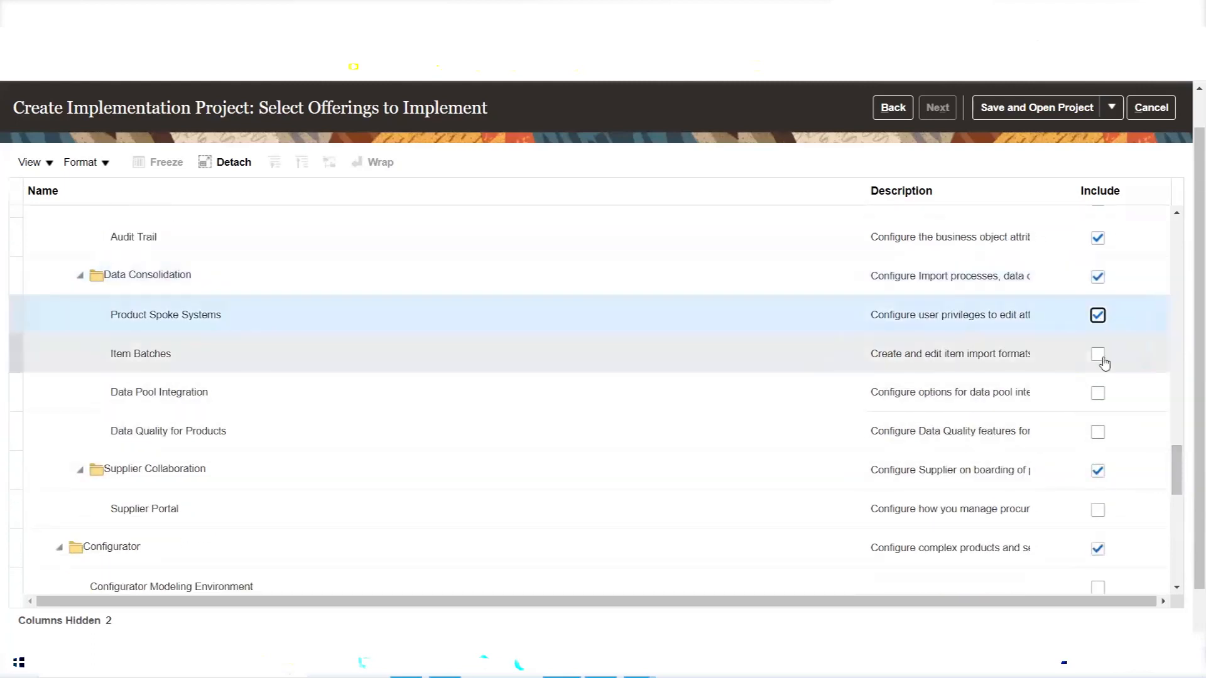
pyautogui.click(1098, 355)
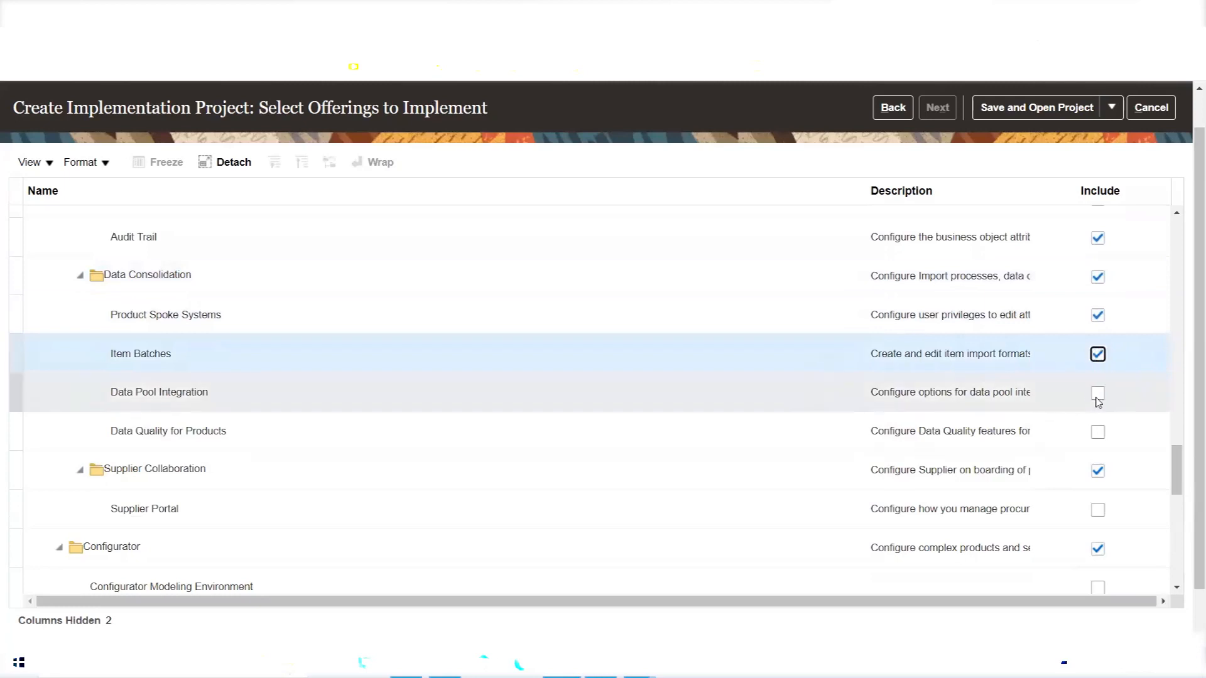
pyautogui.click(1097, 394)
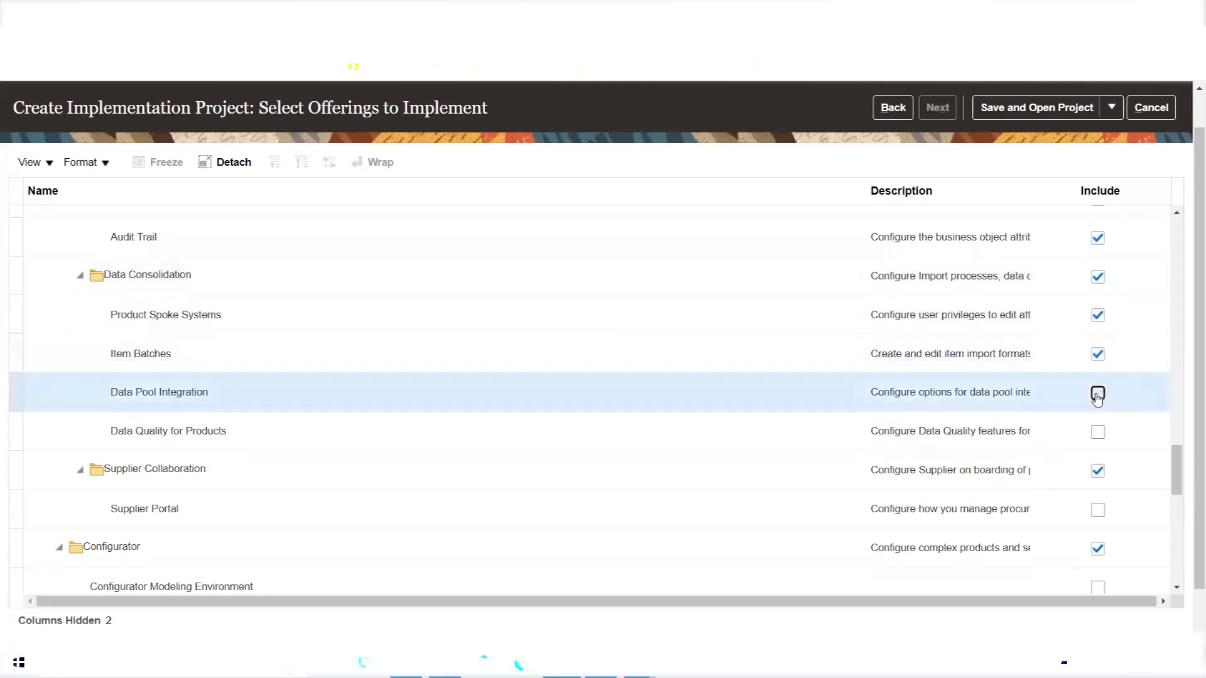
pyautogui.click(1098, 432)
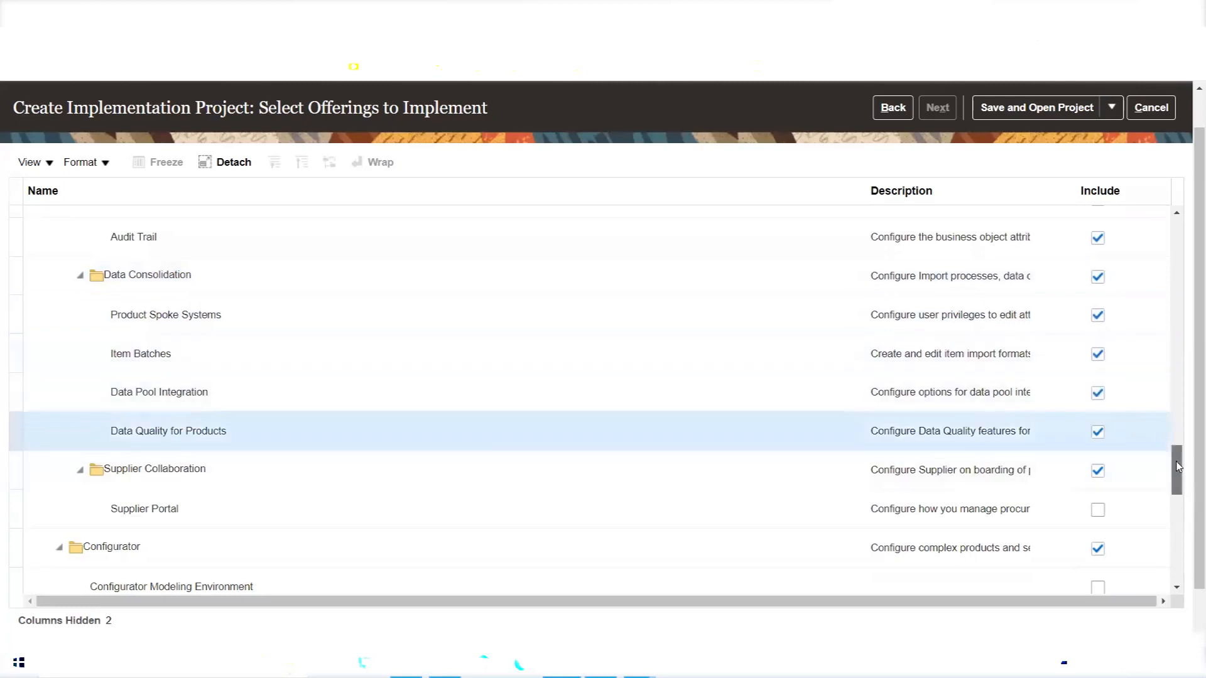
# Include Supplier Portal under Supplier Collaboration and Configurator Modeling Environment under Configurator.
pyautogui.scroll(-3, 1177, 470)
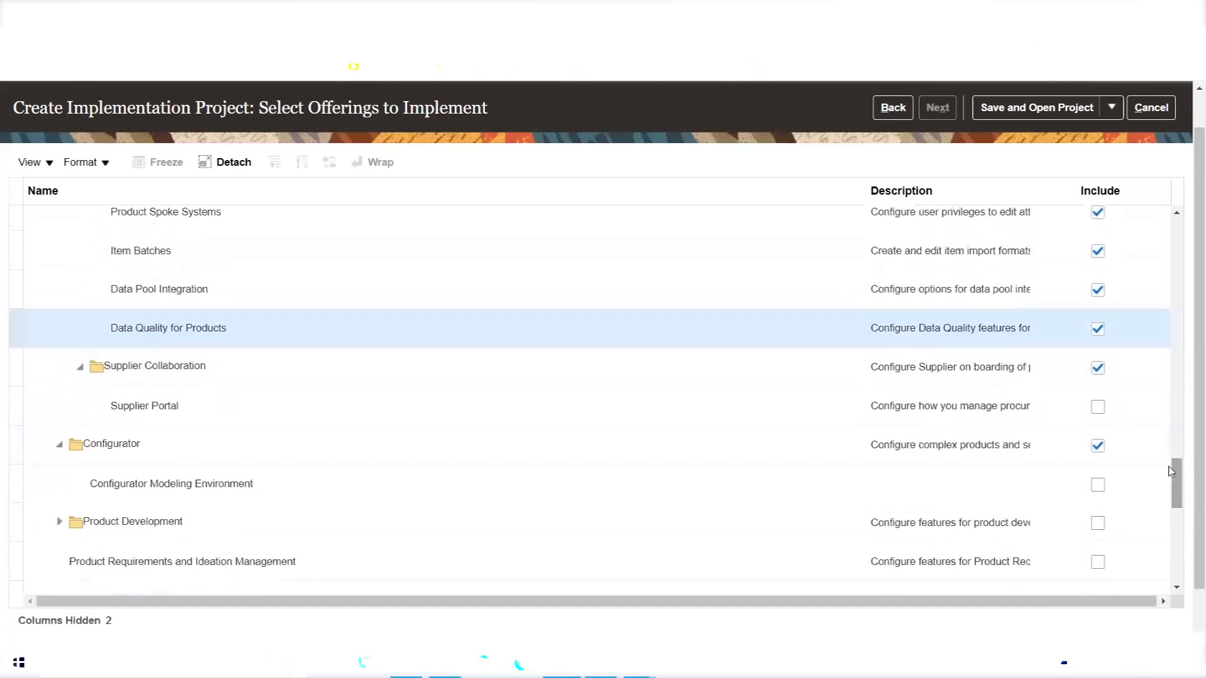
pyautogui.click(1097, 408)
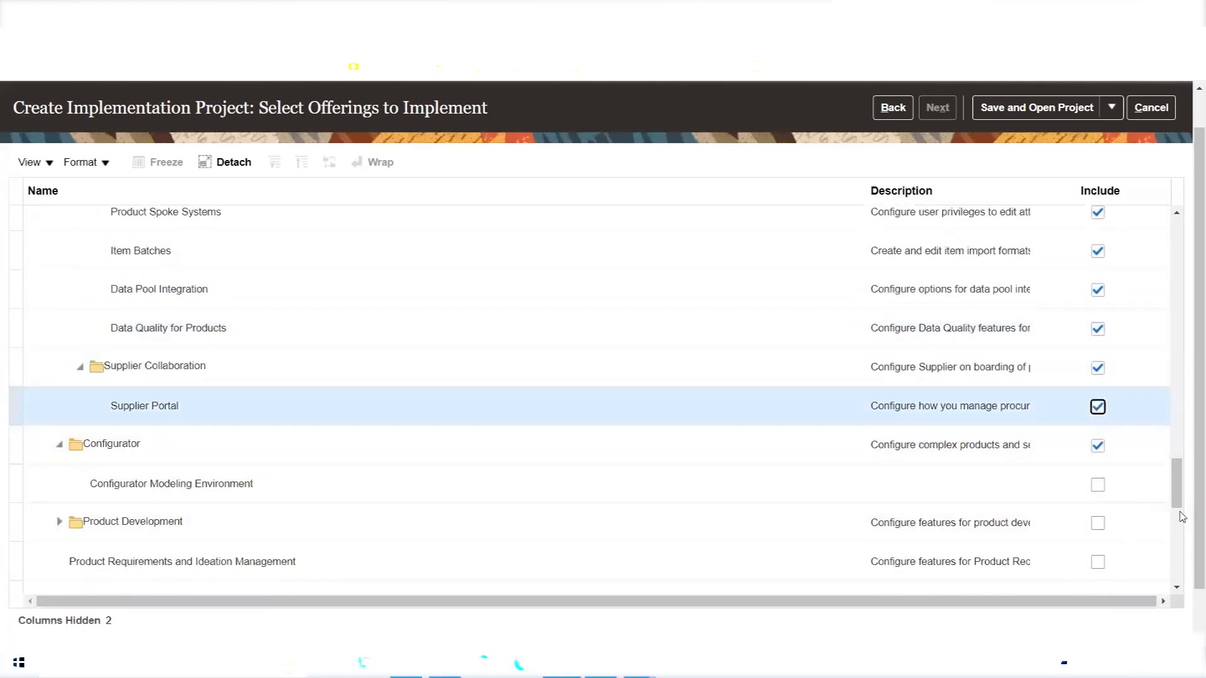
pyautogui.click(1099, 488)
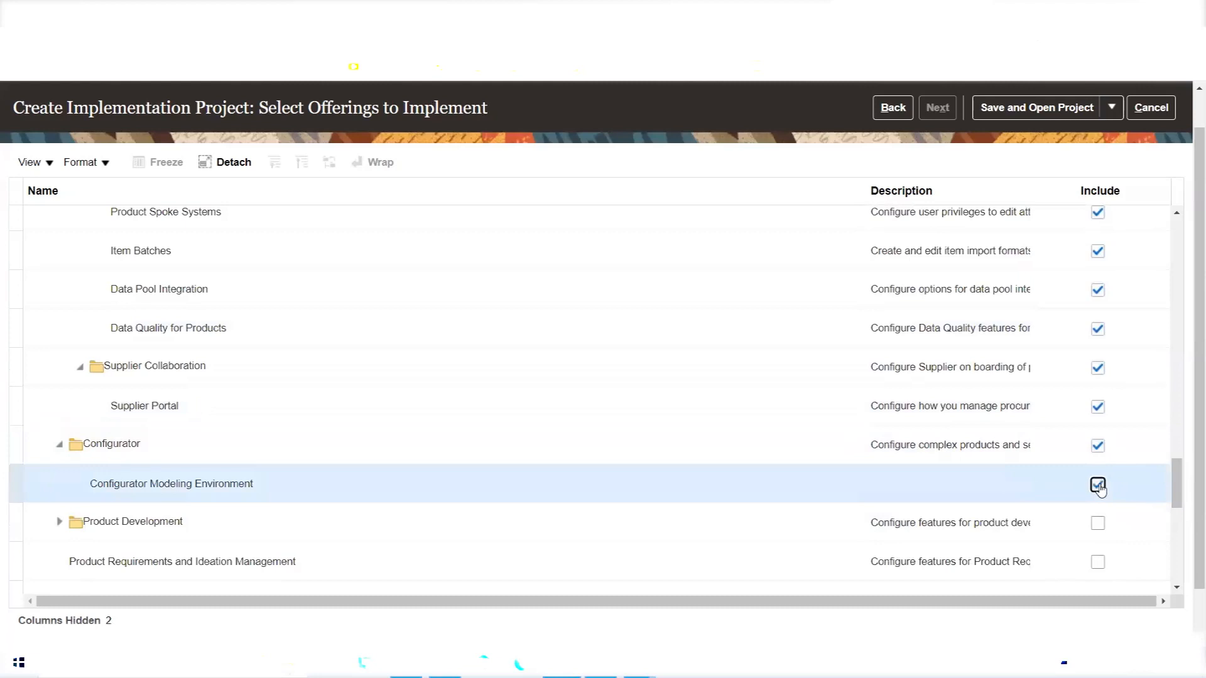
# Include Product Development under Product Management together with its Product Development Configuration area.
pyautogui.click(1099, 525)
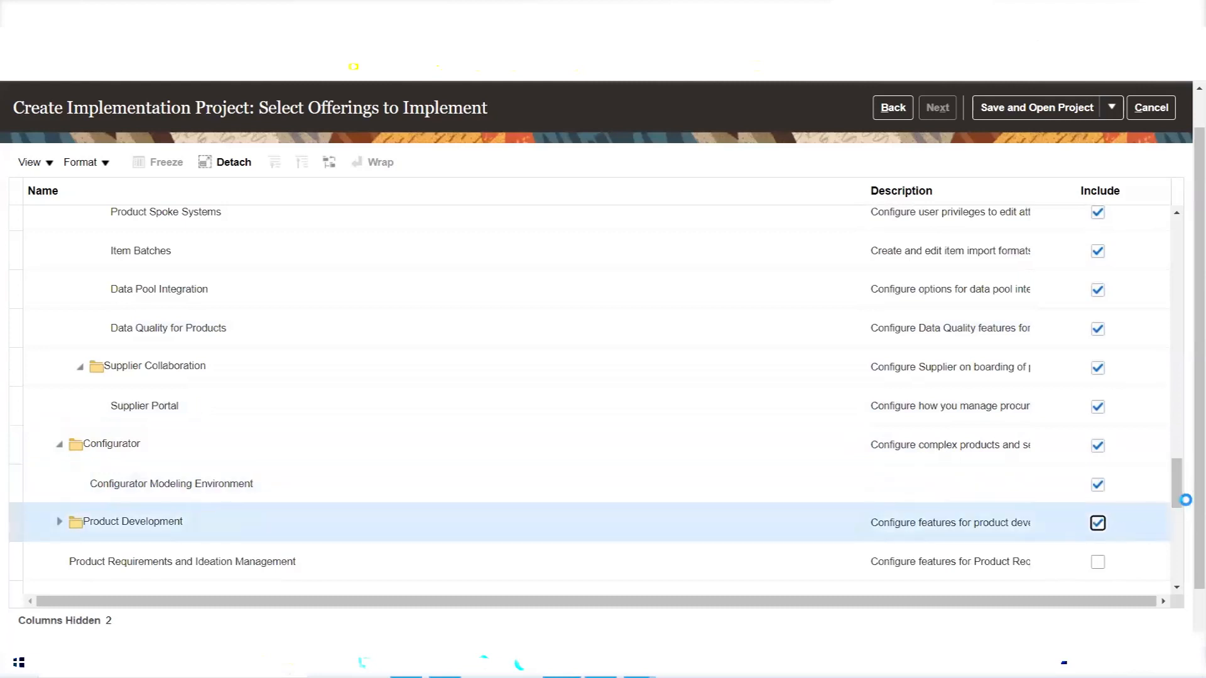
pyautogui.scroll(-2, 1178, 498)
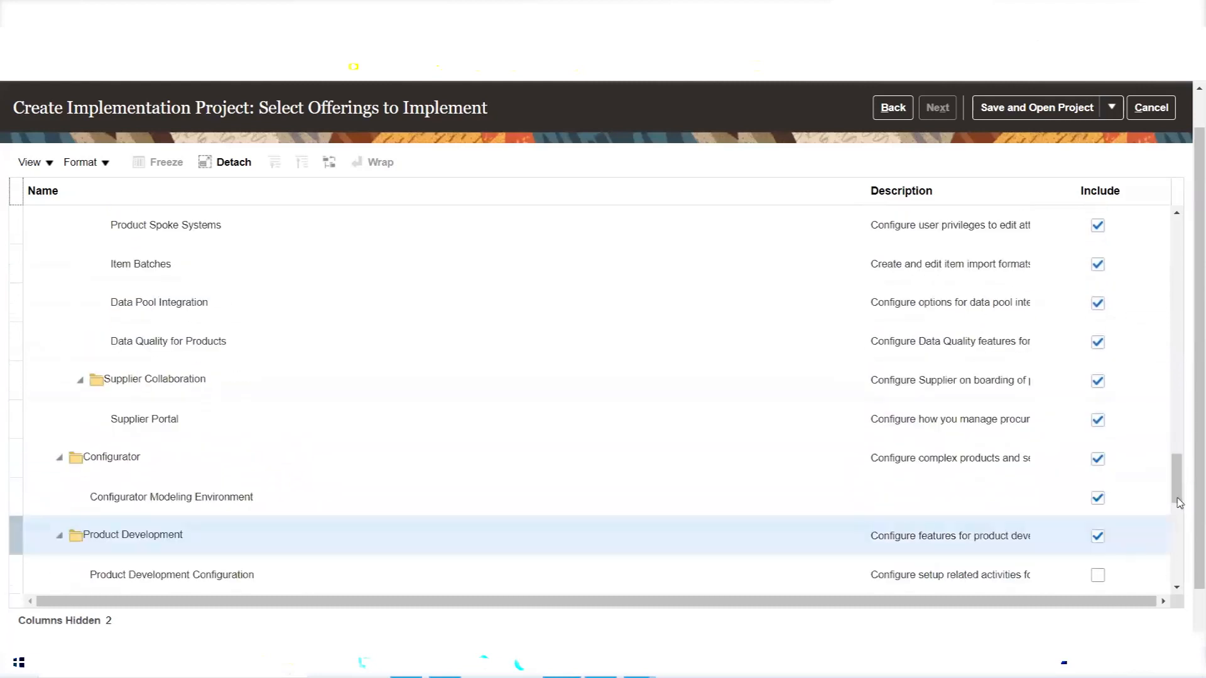
pyautogui.moveTo(1179, 476); pyautogui.dragTo(1179, 503)
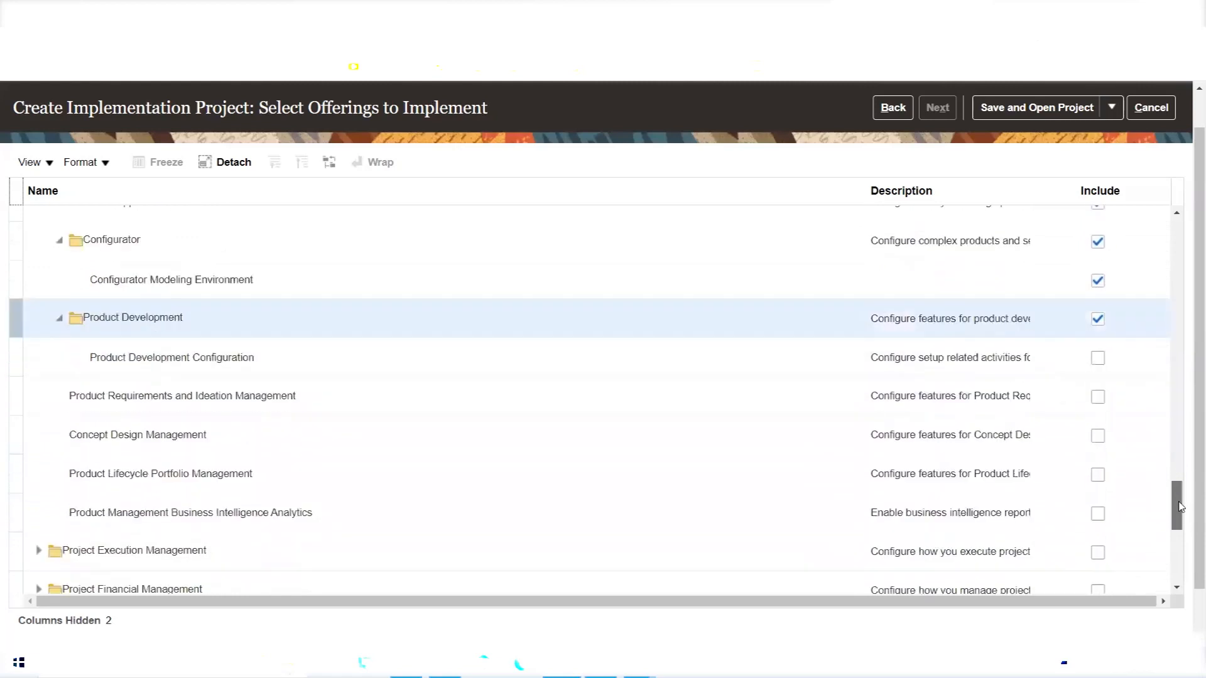
pyautogui.click(1098, 358)
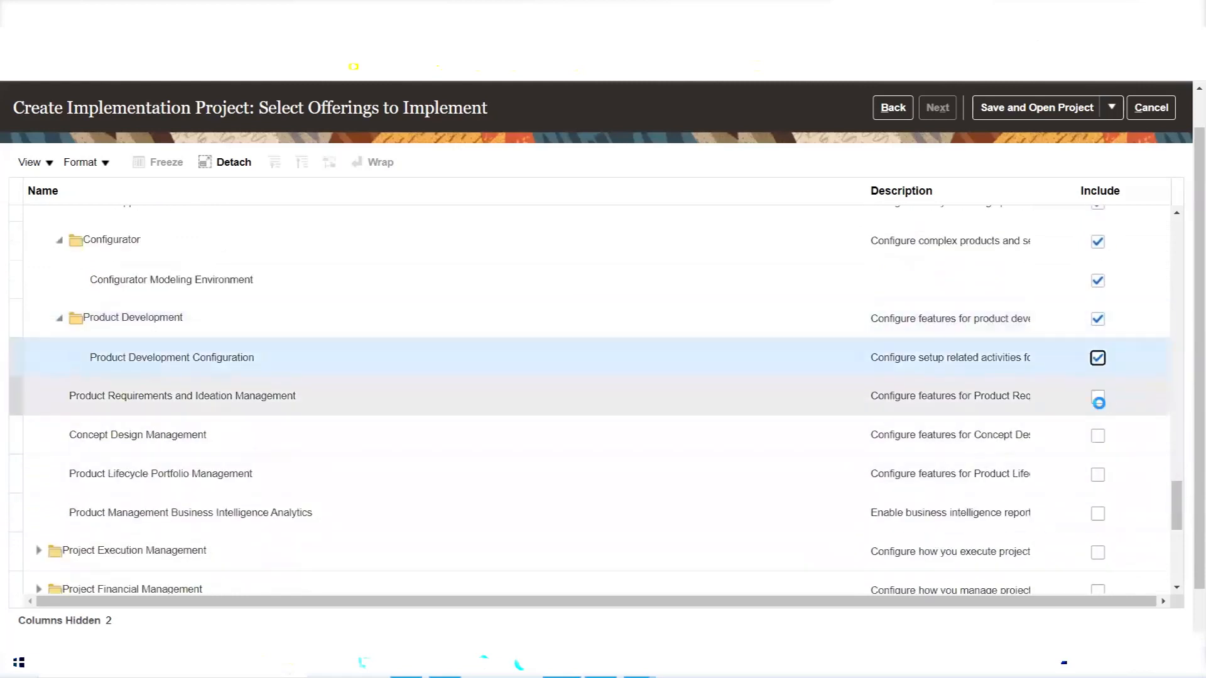
# Include Product Requirements and Ideation Management, Concept Design Management, Product Lifecycle Portfolio Management and Product Management Business Intelligence Analytics.
pyautogui.click(1098, 397)
pyautogui.click(1098, 436)
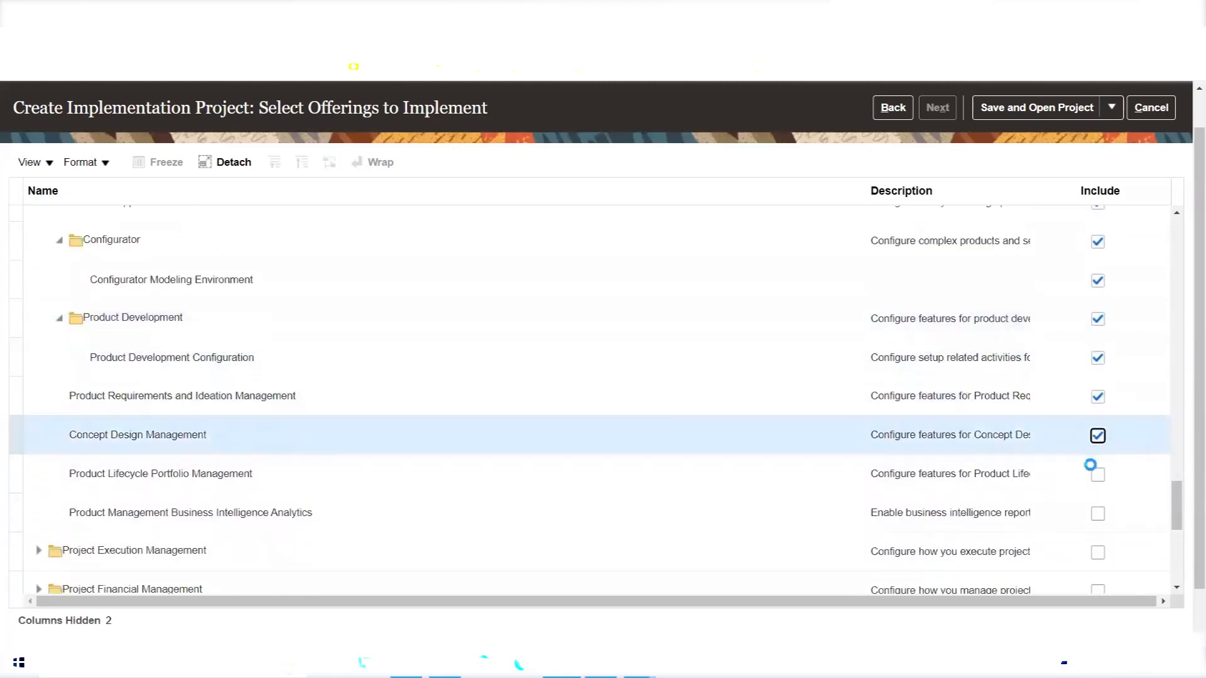
pyautogui.click(1098, 474)
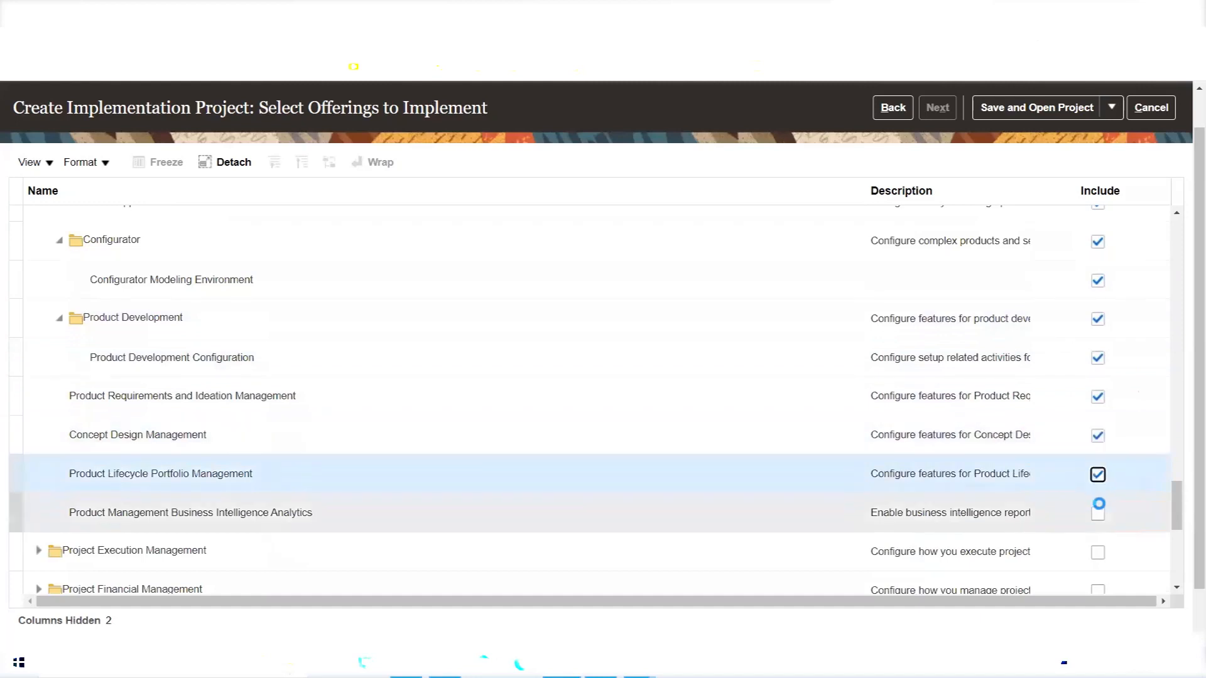
pyautogui.click(1098, 514)
pyautogui.click(1098, 552)
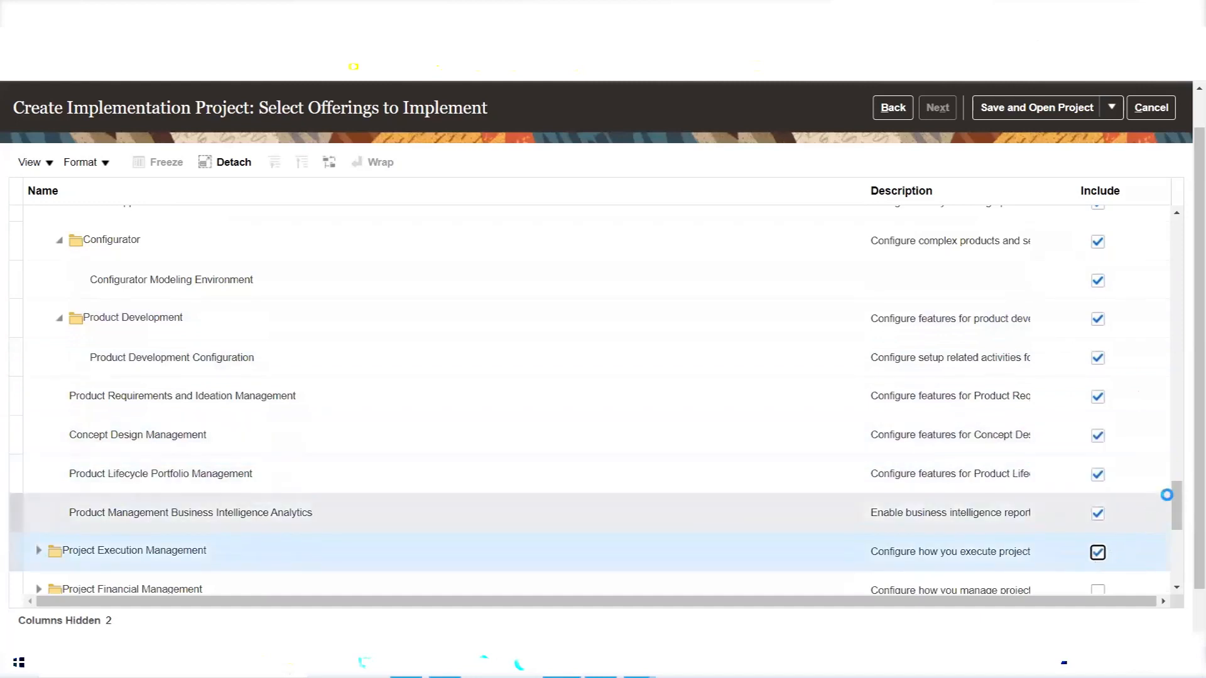
pyautogui.scroll(-5, 1178, 495)
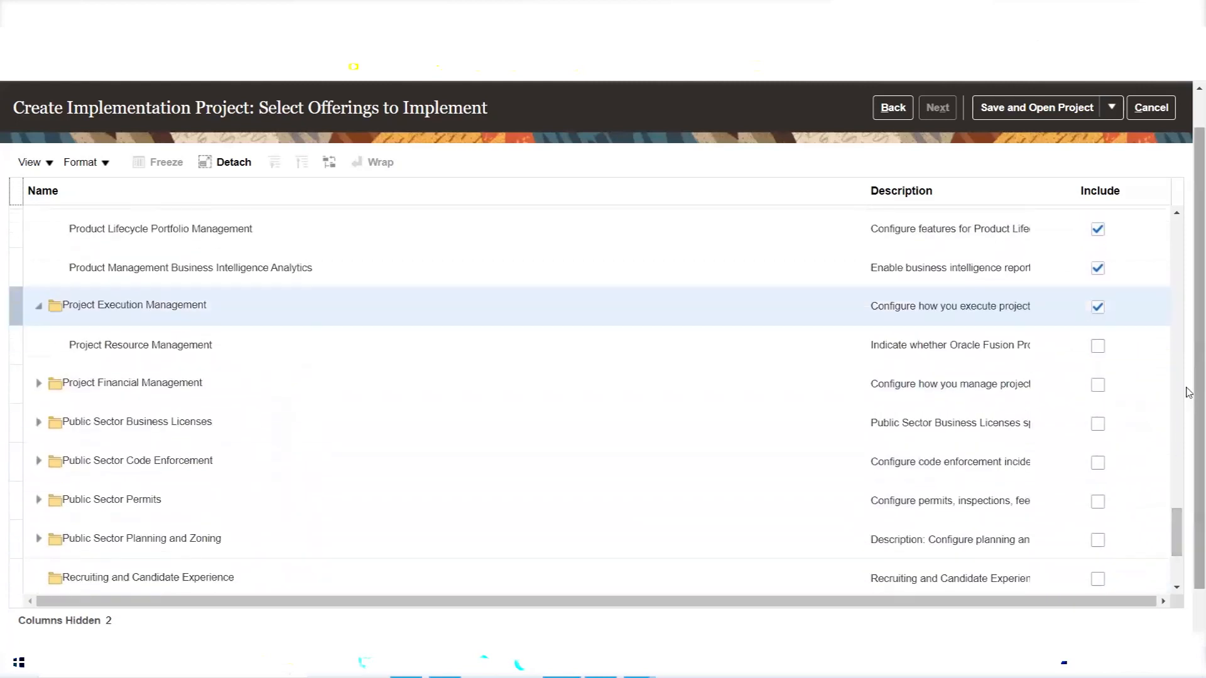
pyautogui.click(1097, 308)
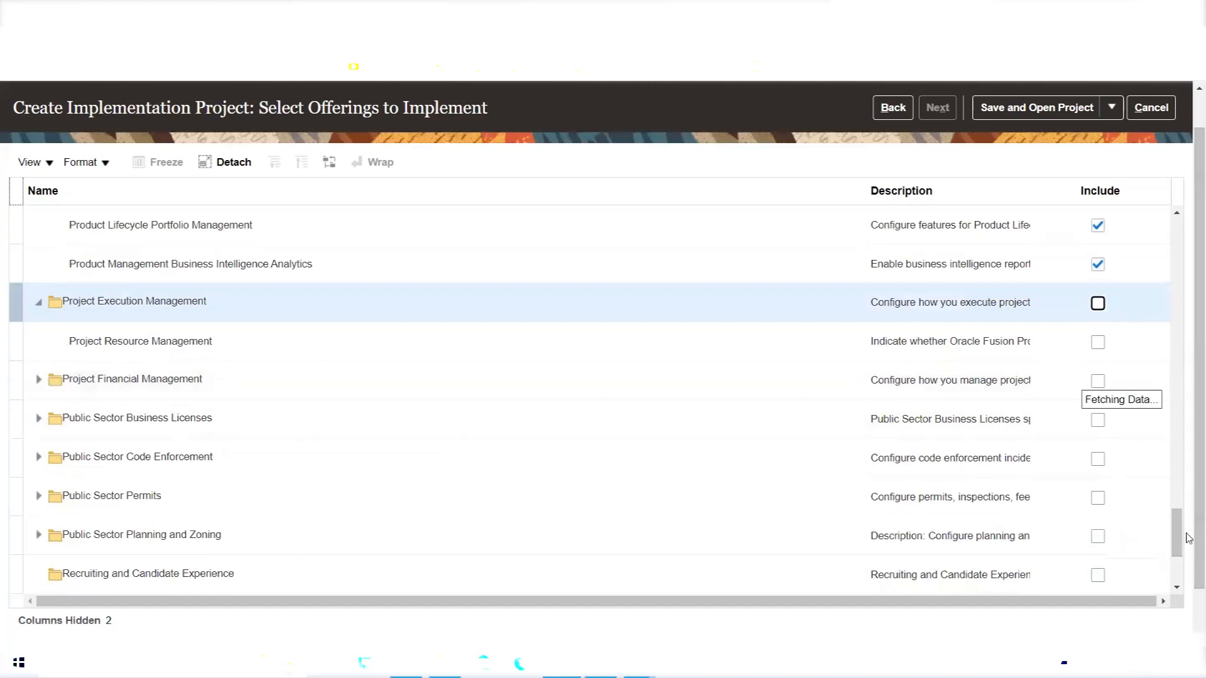
# Include the Financials offering with its Supplier Invoice Processing, Expenses, Fixed Assets, Customer Invoice Processing and Revenue Management areas.
pyautogui.moveTo(1178, 553); pyautogui.dragTo(1170, 285)
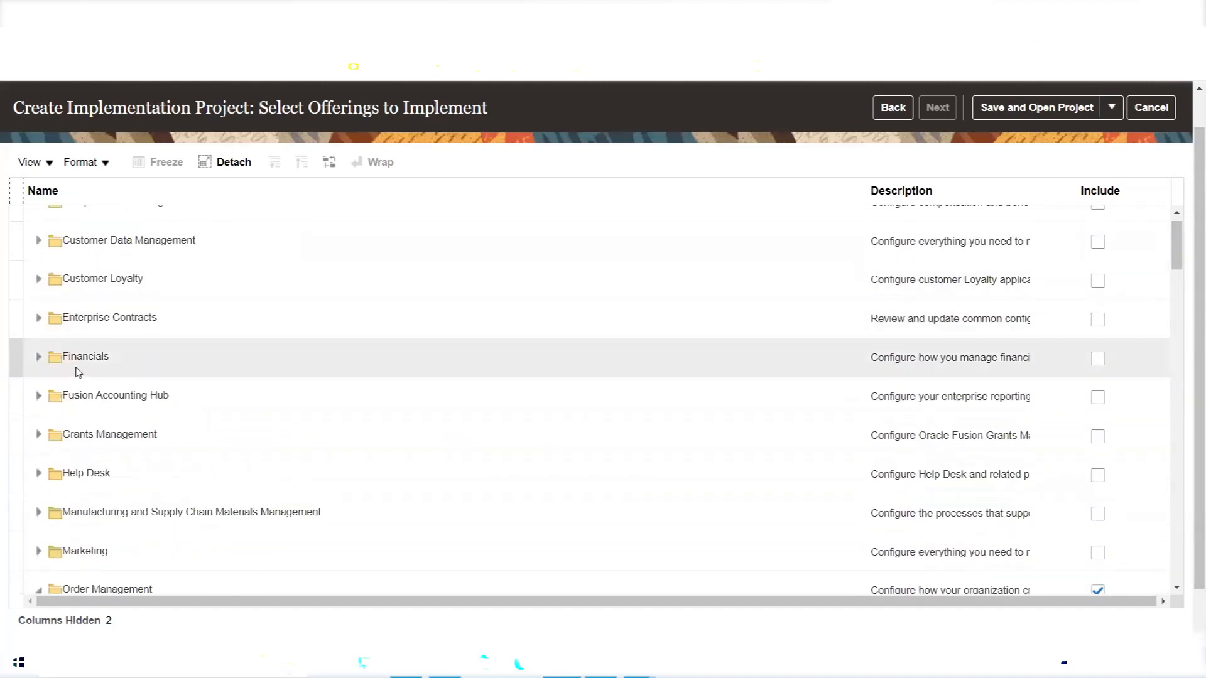
pyautogui.click(1098, 360)
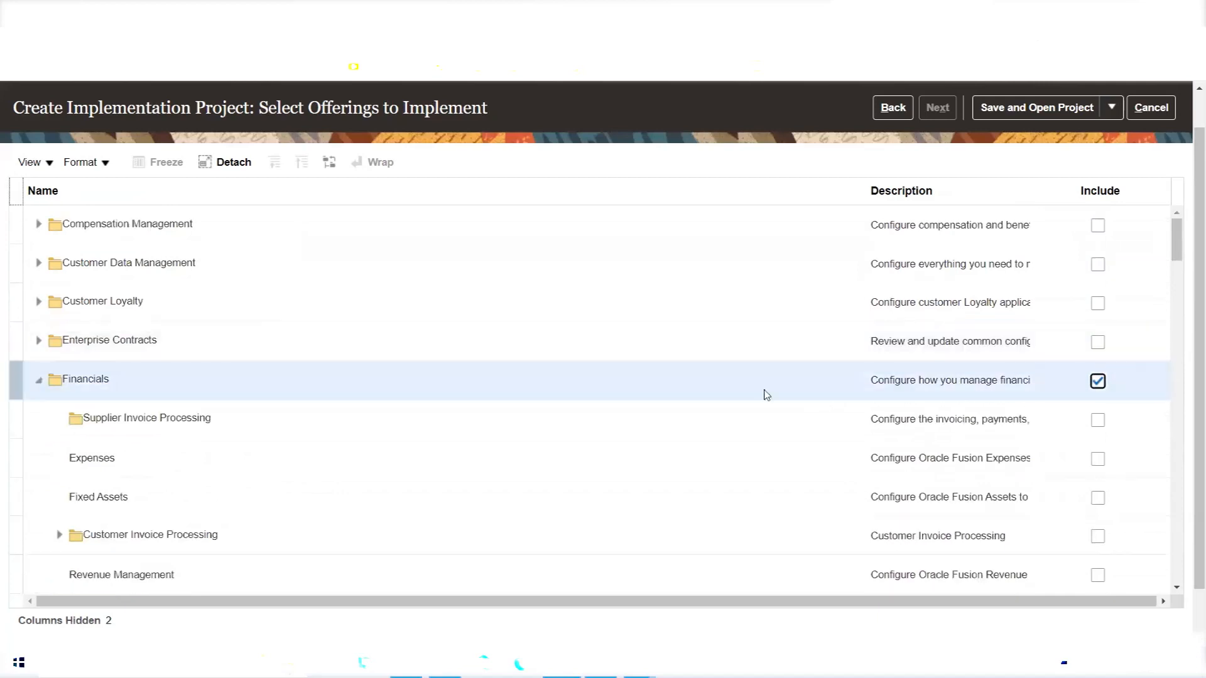
pyautogui.scroll(-3, 1177, 235)
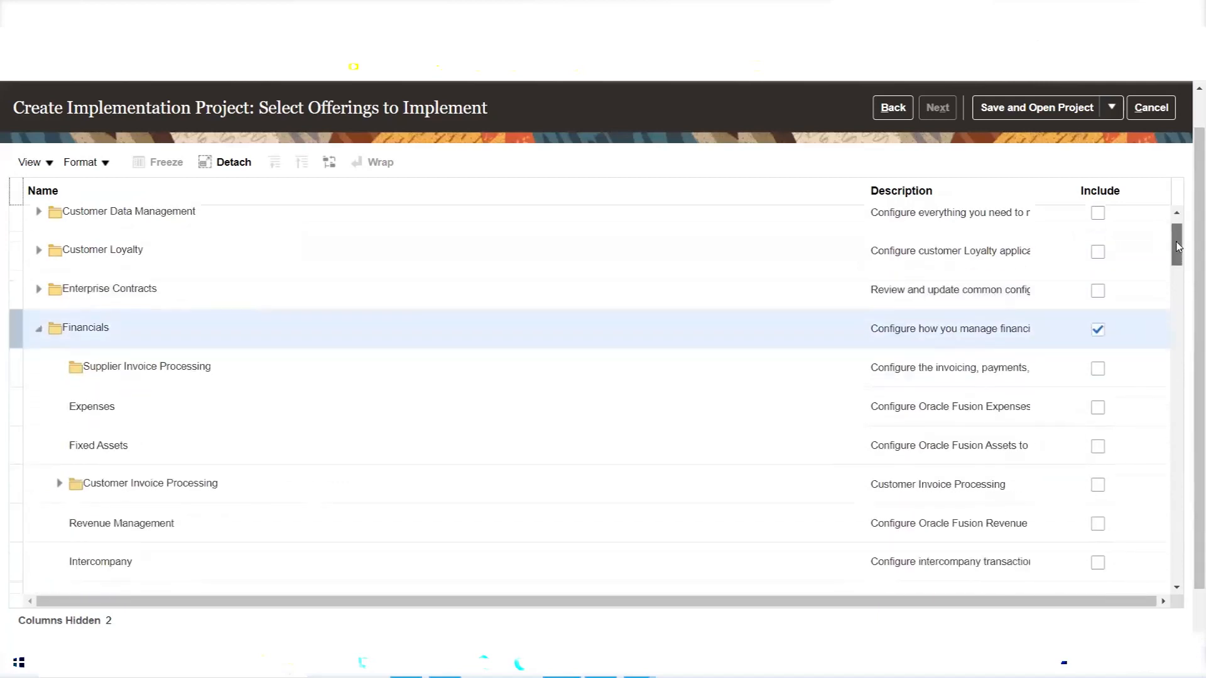
pyautogui.click(1097, 295)
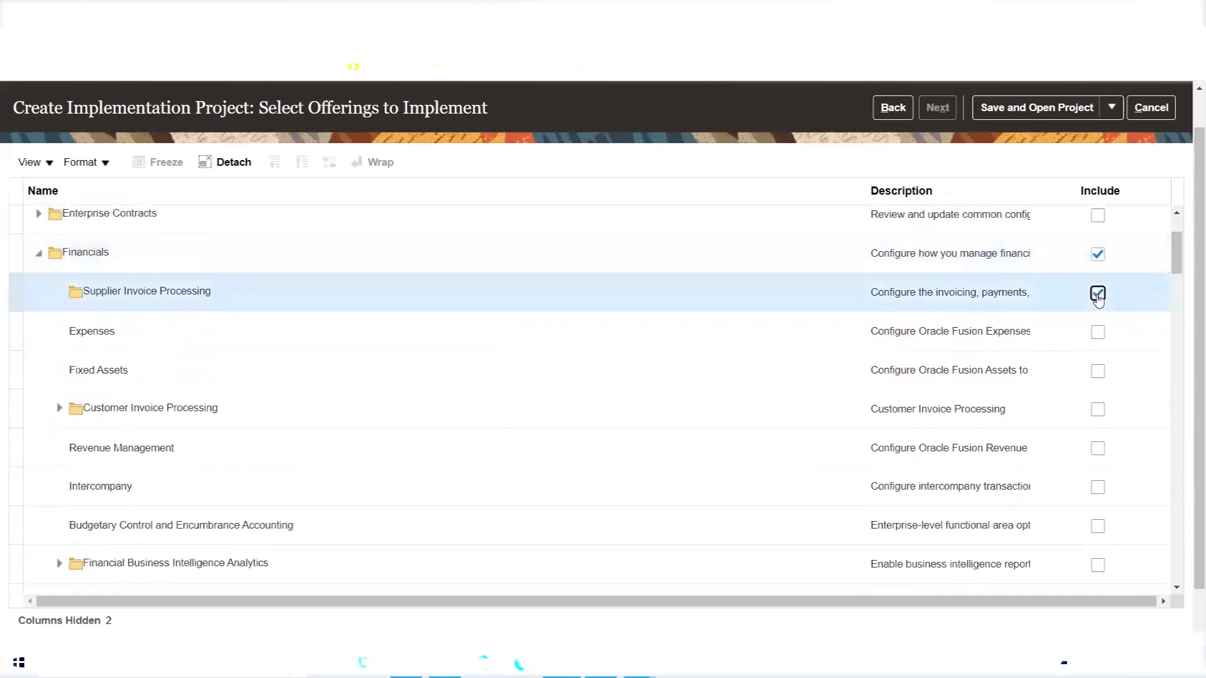
pyautogui.click(1098, 333)
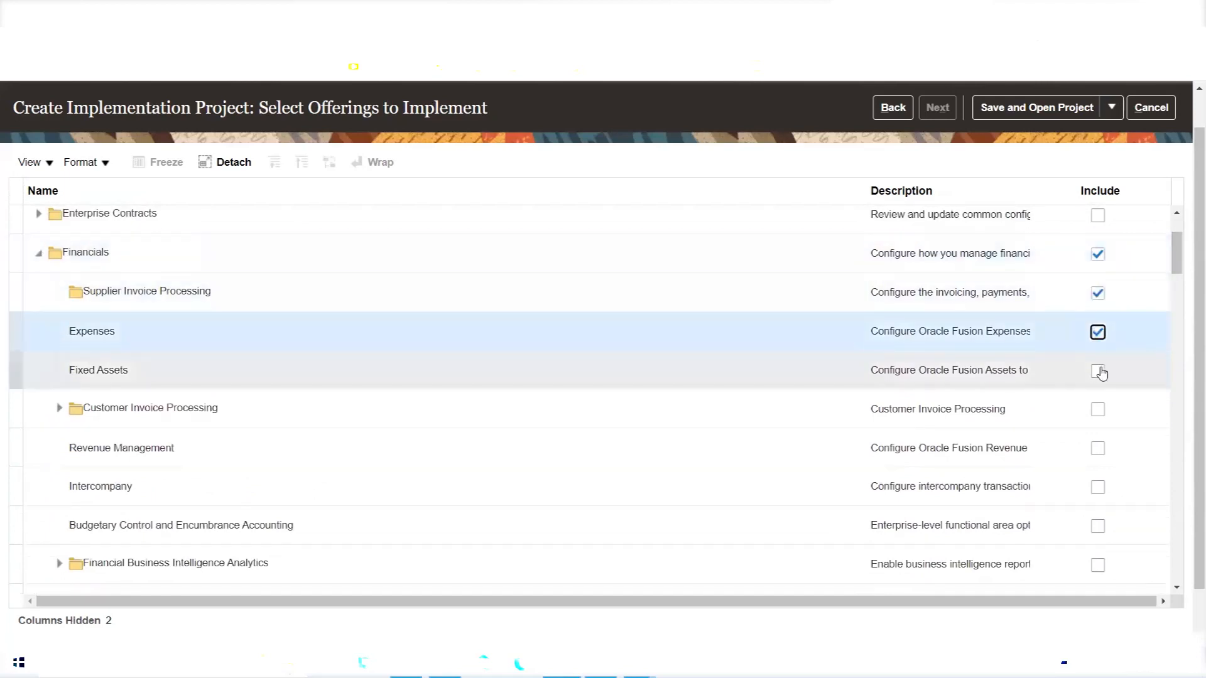
pyautogui.click(1098, 370)
pyautogui.click(1098, 409)
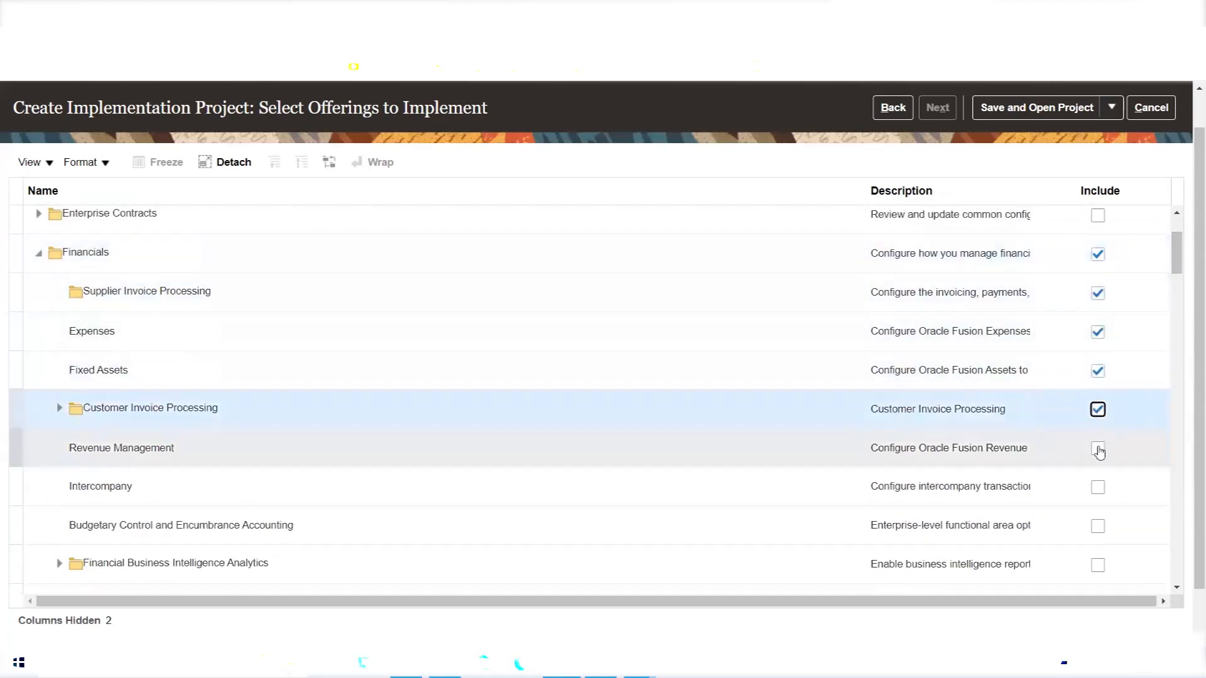
pyautogui.click(1098, 448)
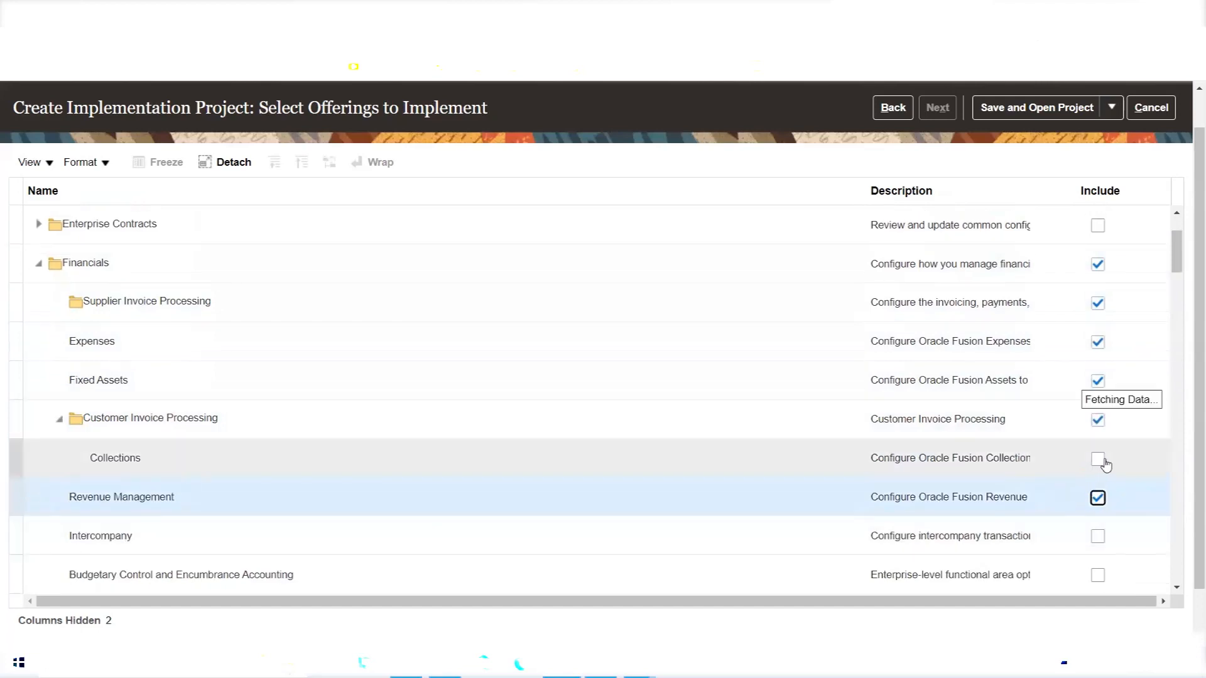
# Include Collections under Customer Invoice Processing, plus Intercompany, Budgetary Control and Encumbrance Accounting, and Financial Business Intelligence Analytics under Financials.
pyautogui.click(1100, 460)
pyautogui.moveTo(1180, 264); pyautogui.dragTo(1181, 278)
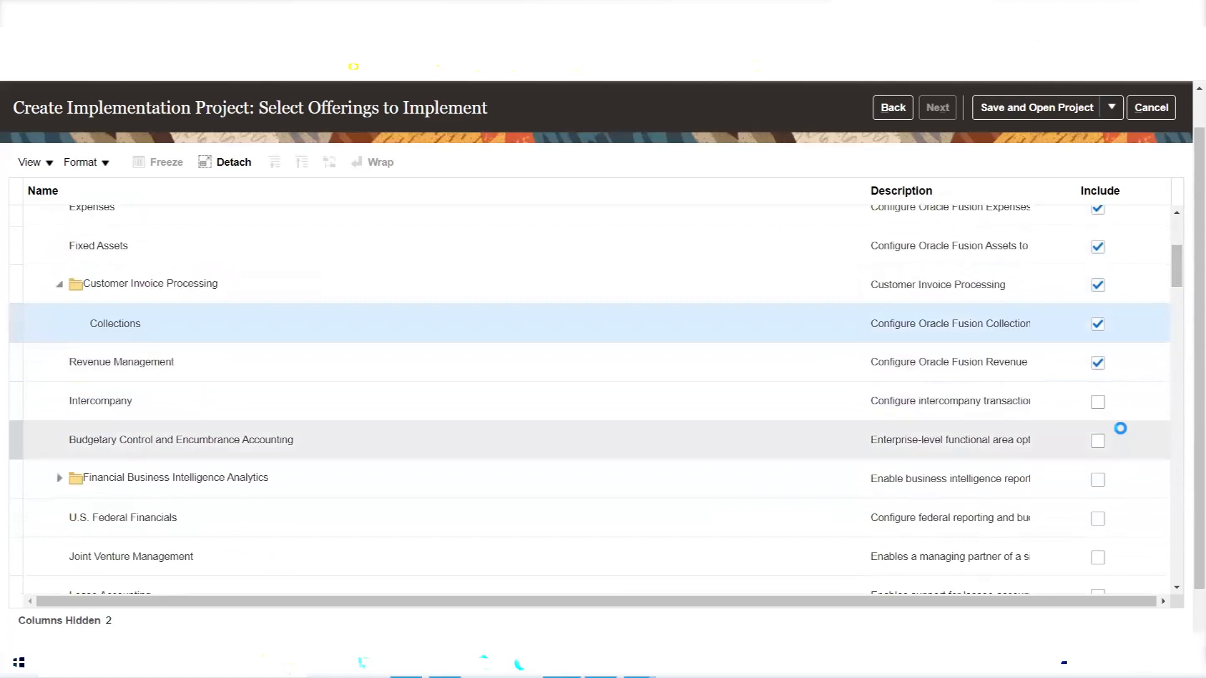
pyautogui.click(1098, 402)
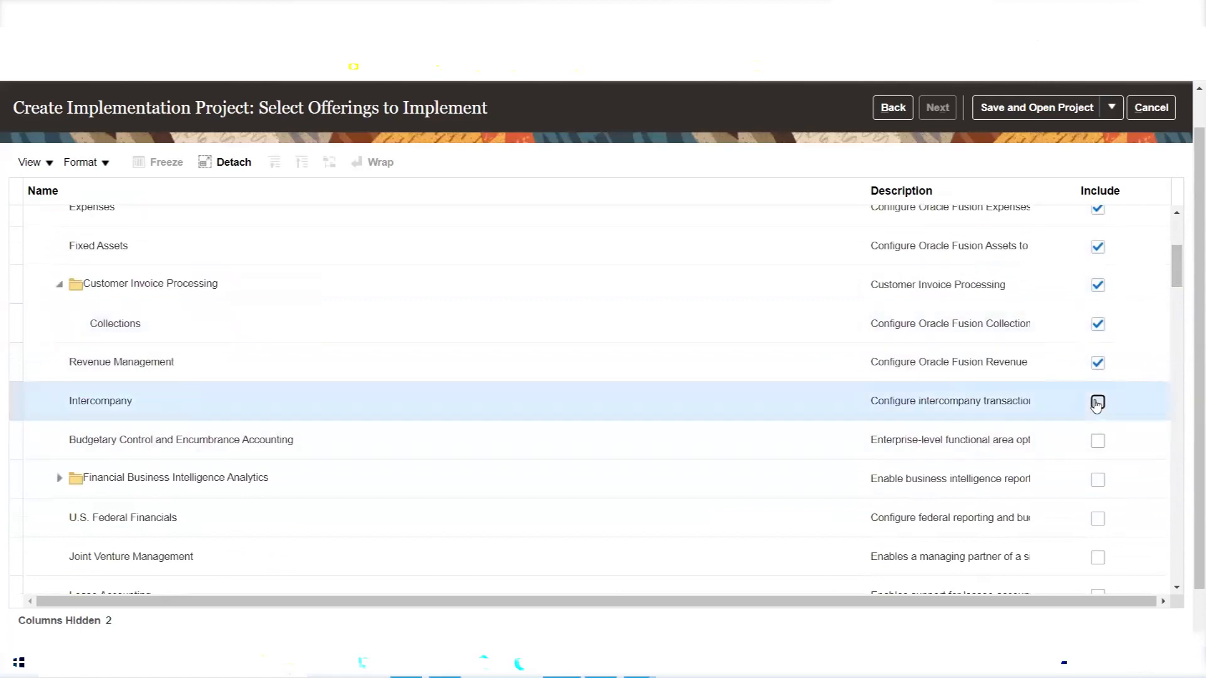
pyautogui.click(1097, 440)
pyautogui.click(1097, 481)
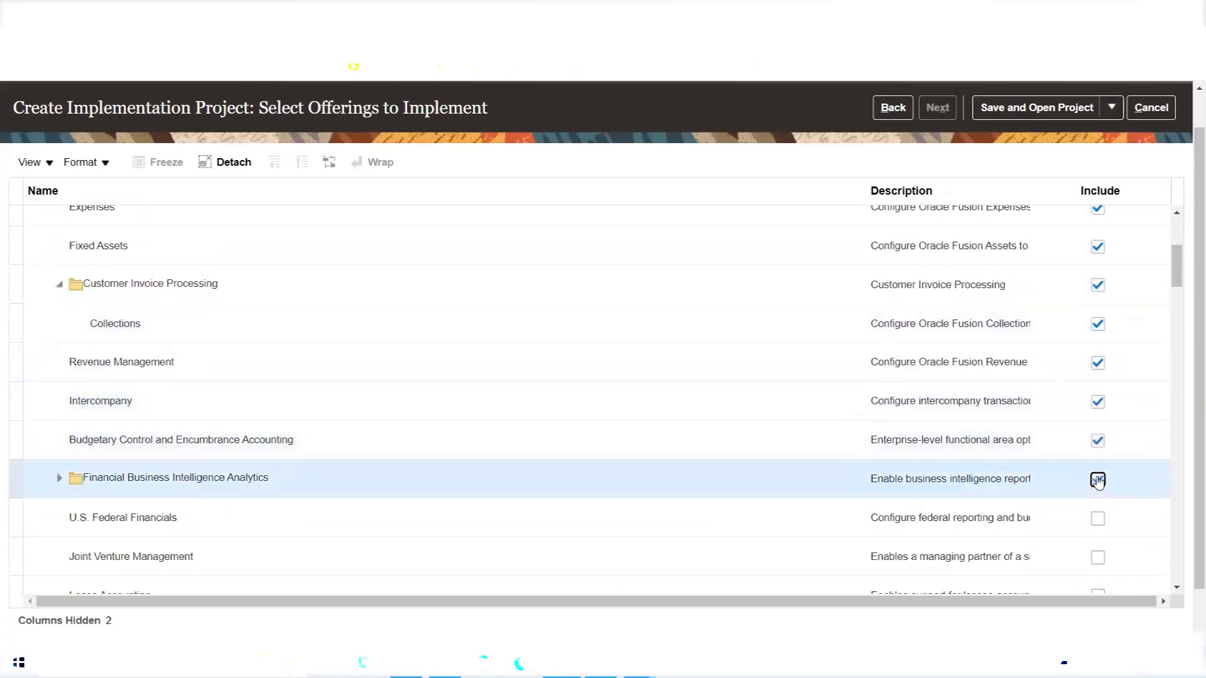
# Include U.S. Federal Financials and the Profitability, Fixed Assets, General Ledger, Accounts Payable and Employee Expenses areas under Financial Business Intelligence Analytics.
pyautogui.click(1098, 518)
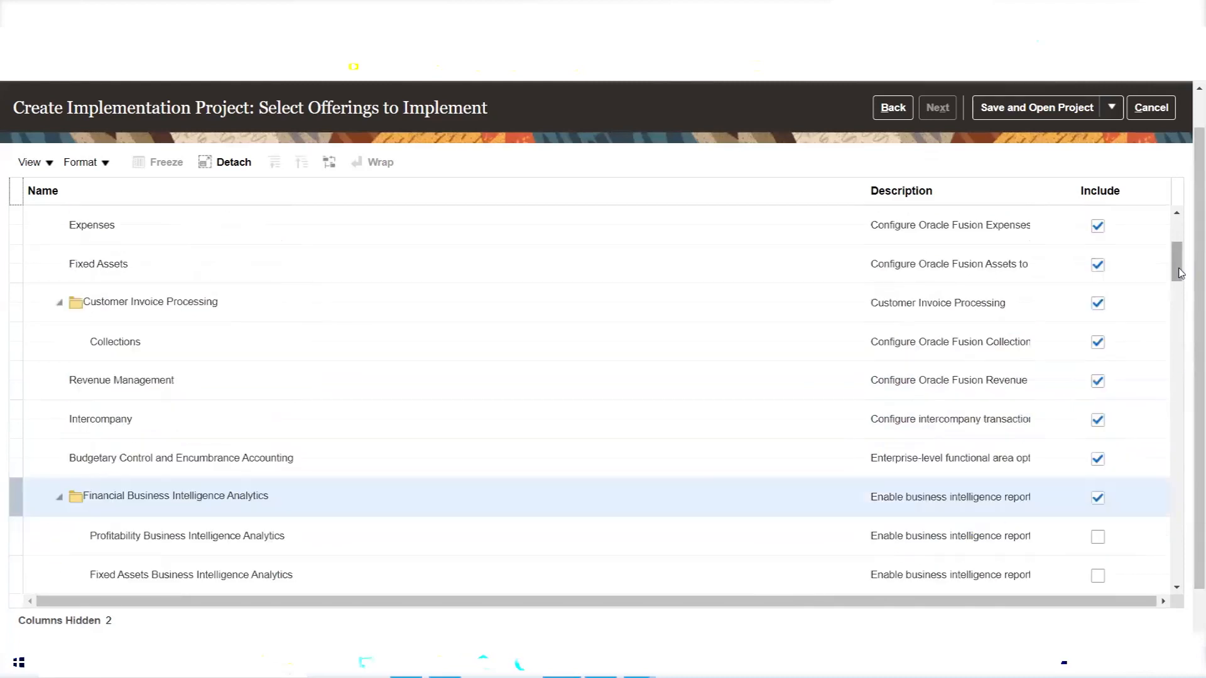
pyautogui.scroll(-3, 1180, 274)
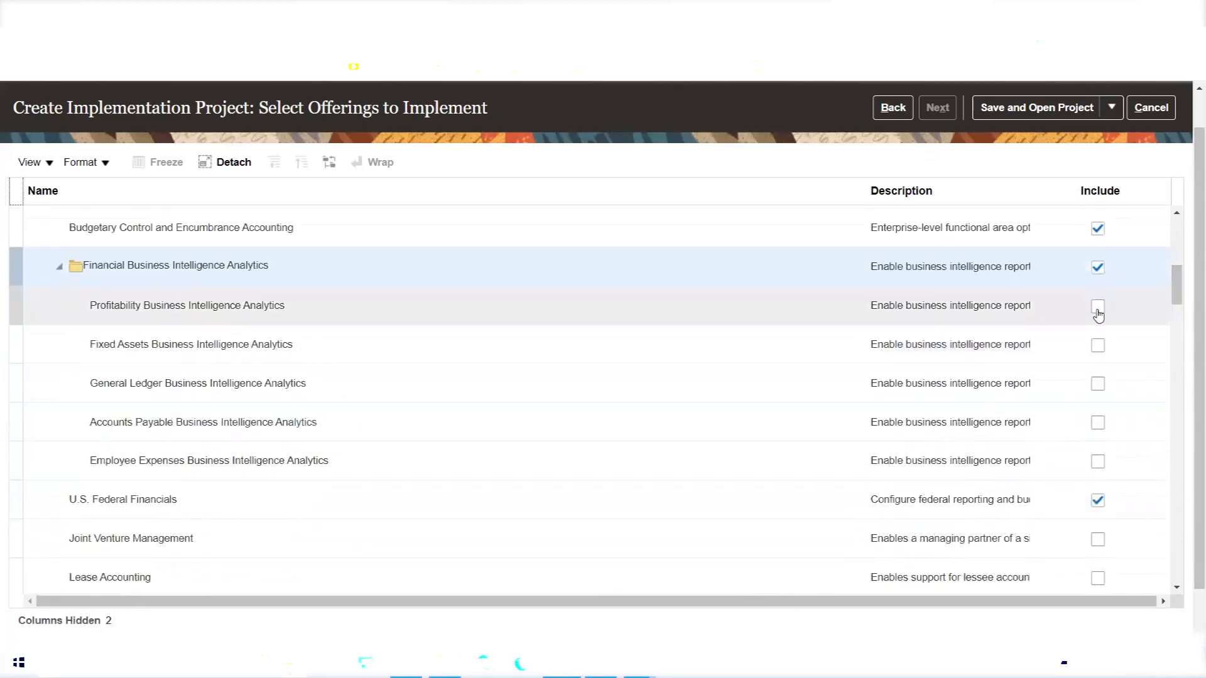
pyautogui.click(1097, 307)
pyautogui.click(1098, 345)
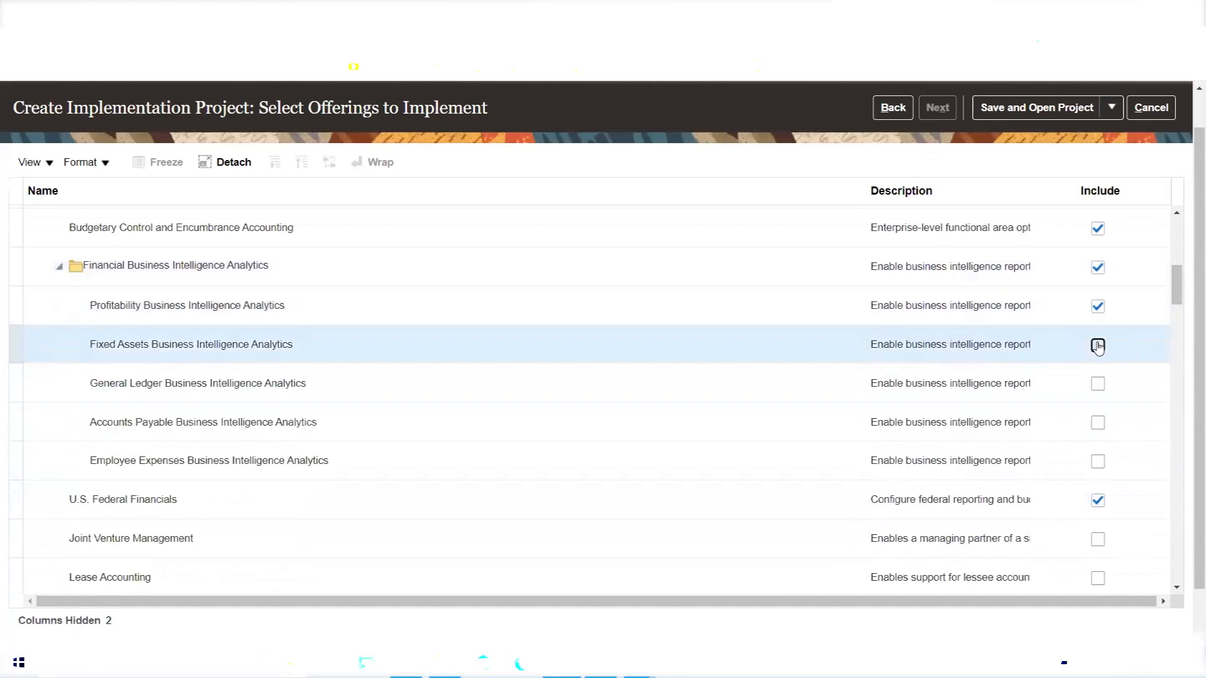
pyautogui.click(1097, 384)
pyautogui.click(1097, 428)
pyautogui.click(1098, 461)
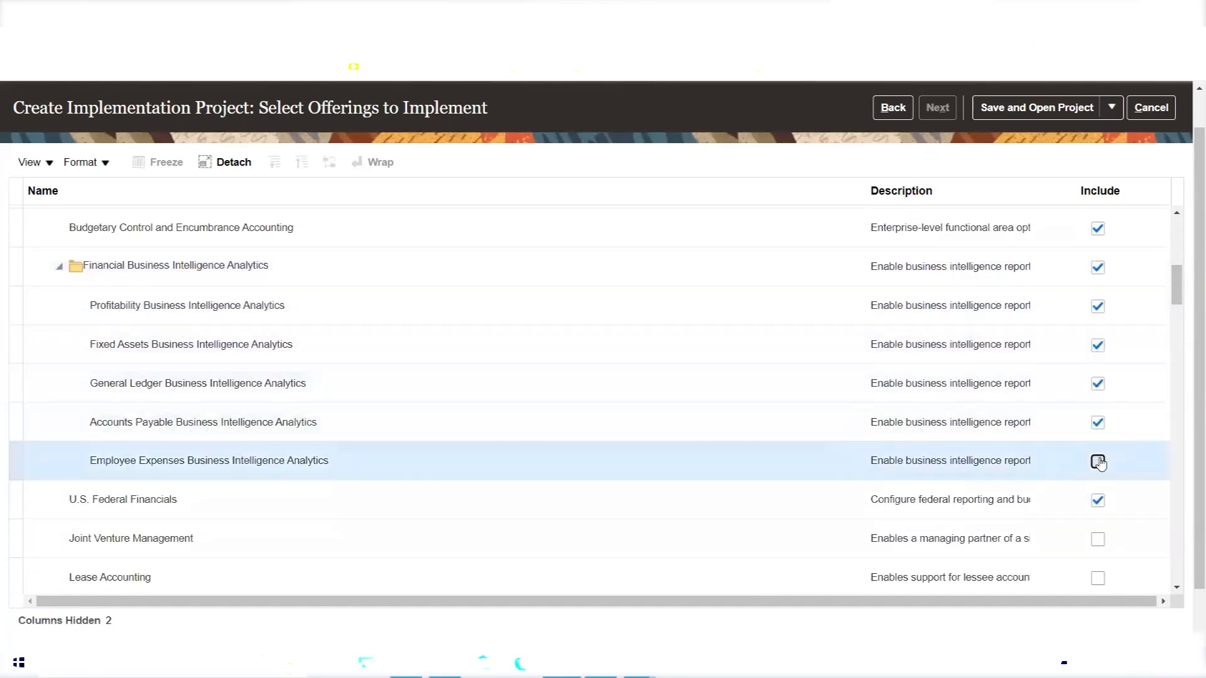
# Include Joint Venture Management and Lease Accounting under Financials, and save and open the implementation project.
pyautogui.click(1098, 540)
pyautogui.click(1098, 577)
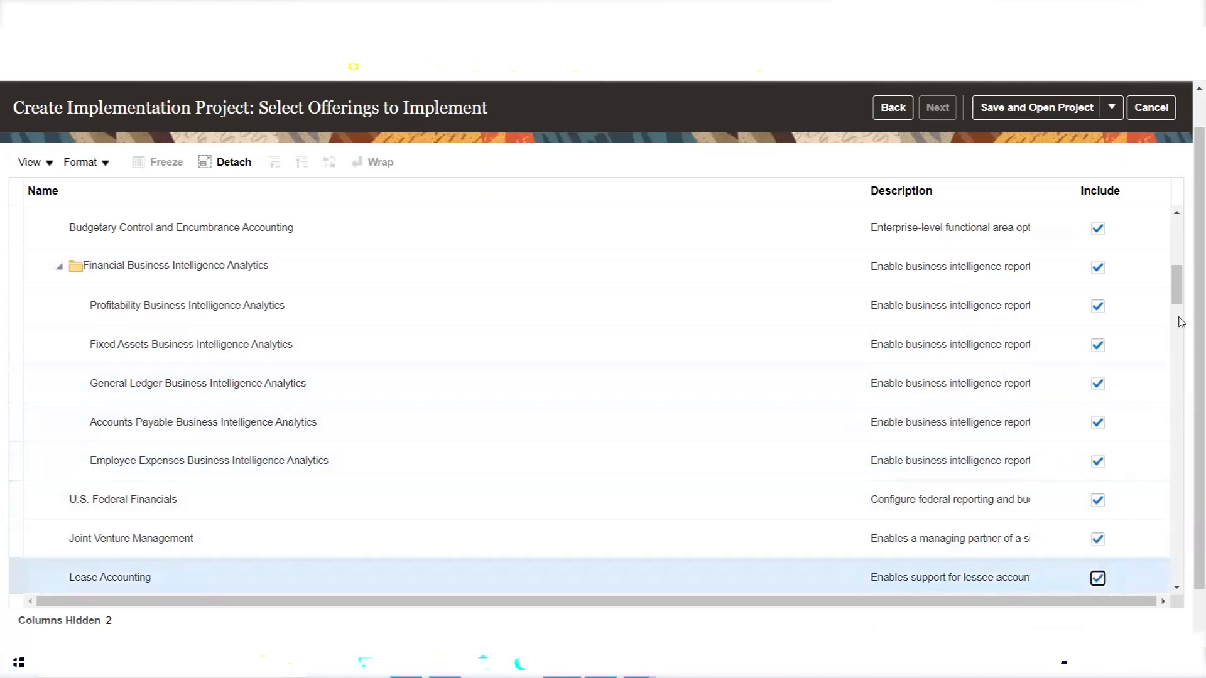
pyautogui.moveTo(1178, 279); pyautogui.dragTo(1179, 231)
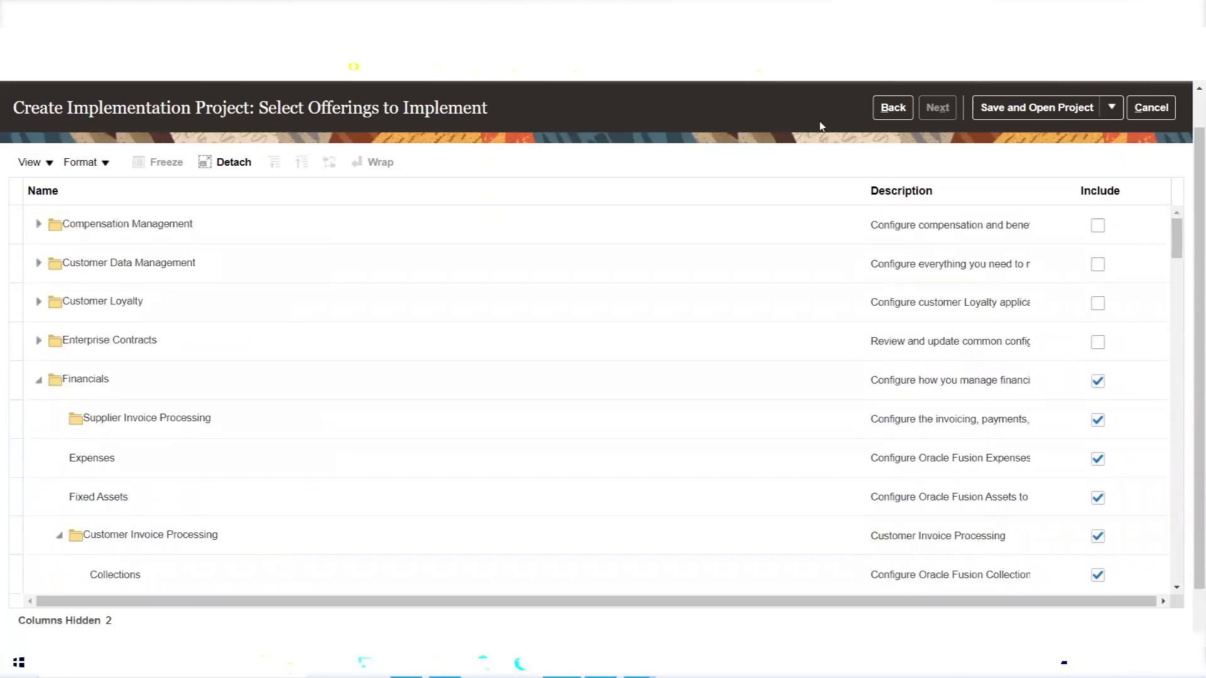
pyautogui.click(1016, 113)
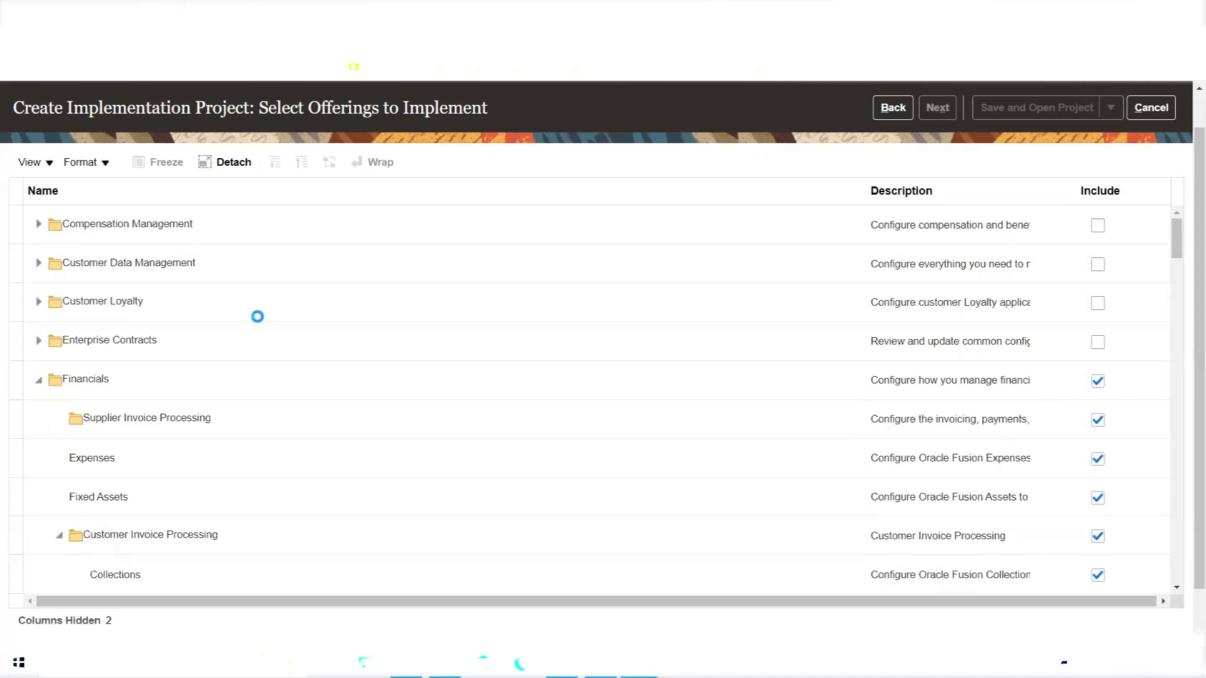
pyautogui.click(226, 512)
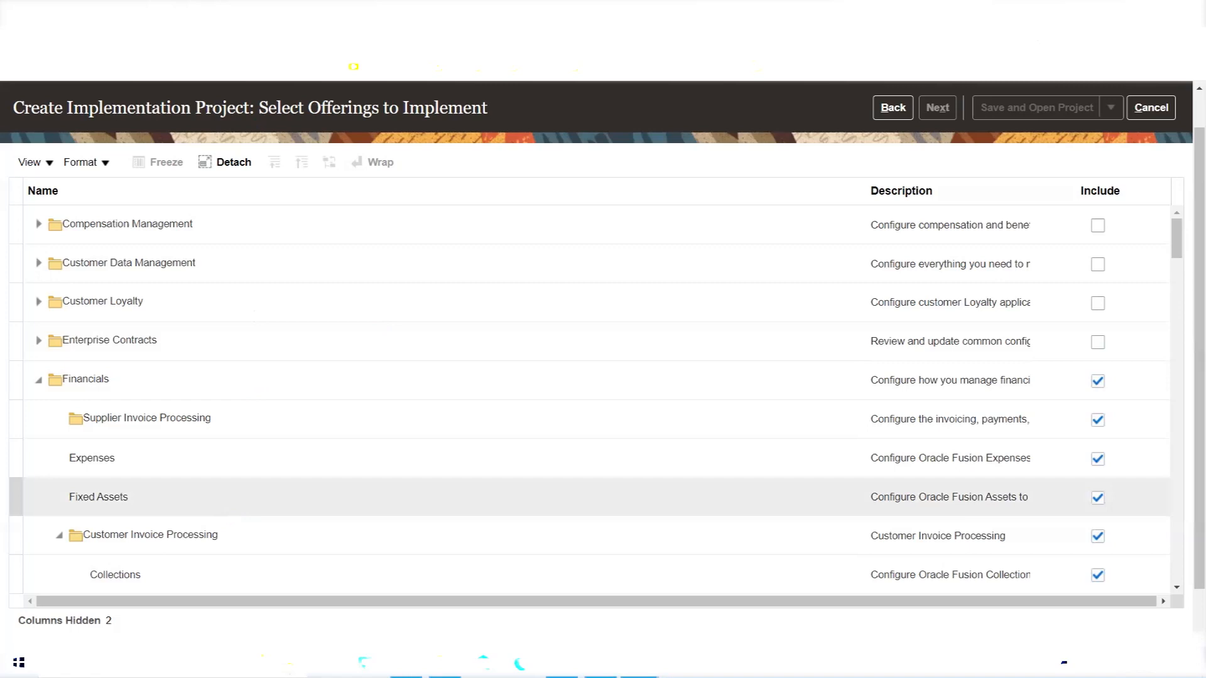
pyautogui.click(449, 288)
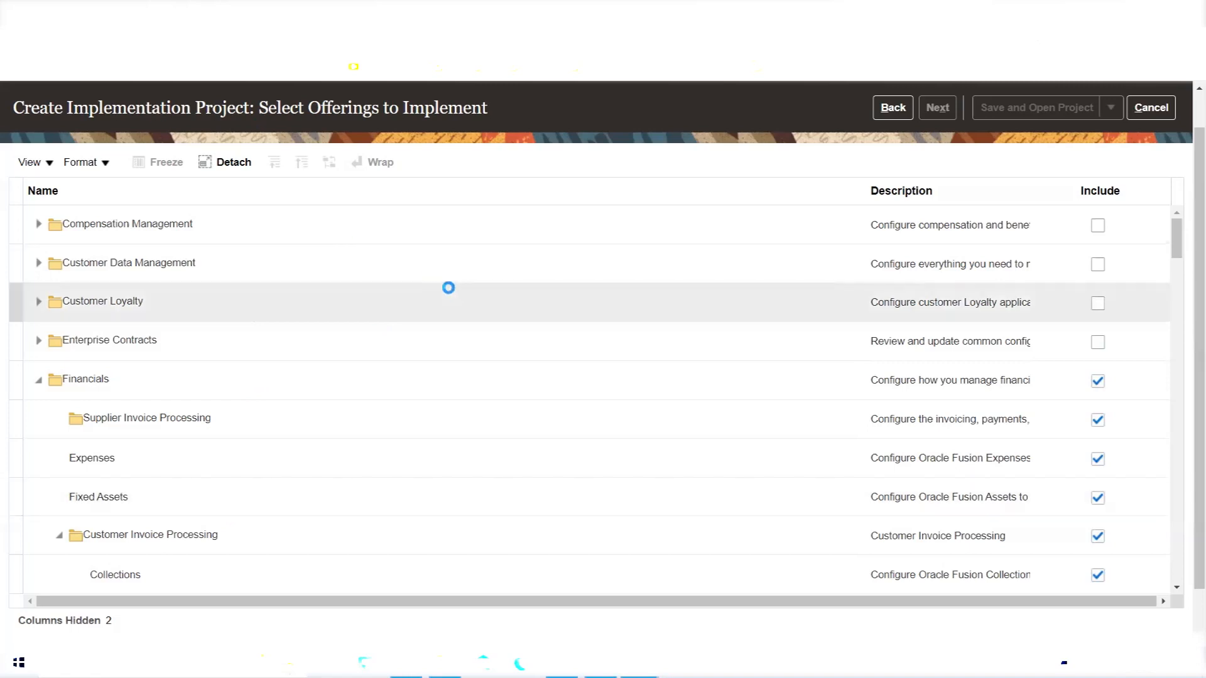
pyautogui.click(544, 392)
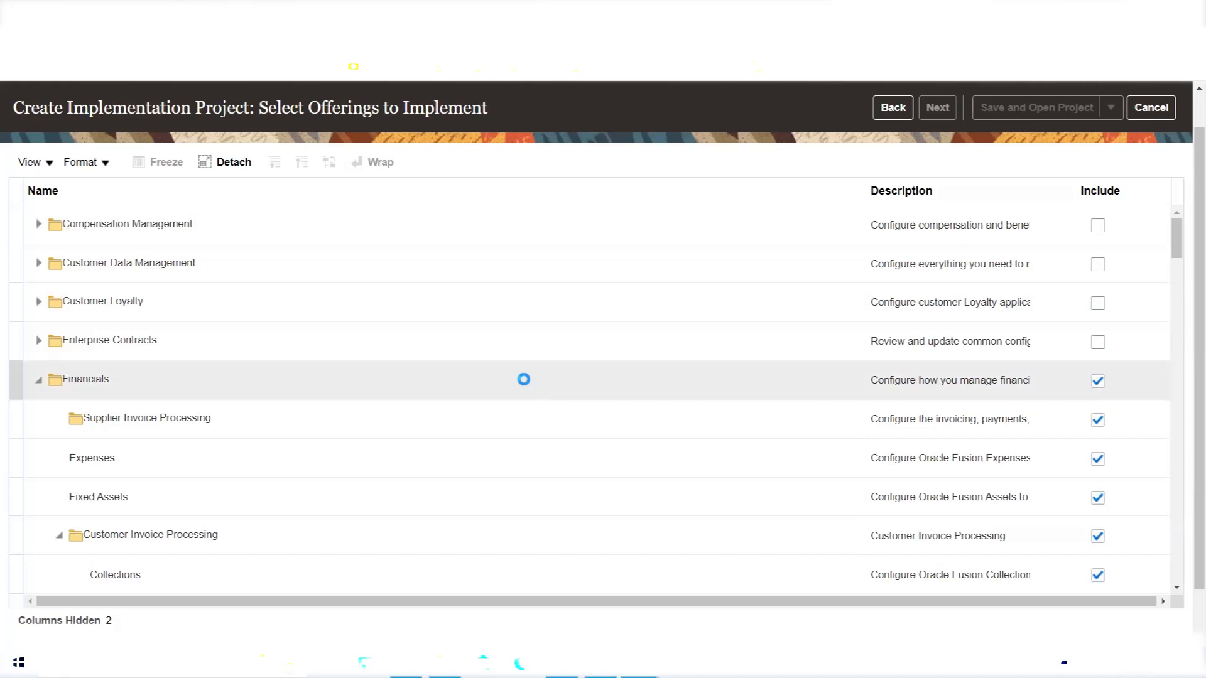
# Switch to the Excel training notes, review the "System creates task list" line under Functional Setup Manager, and return to the implementation project.
pyautogui.click(407, 663)
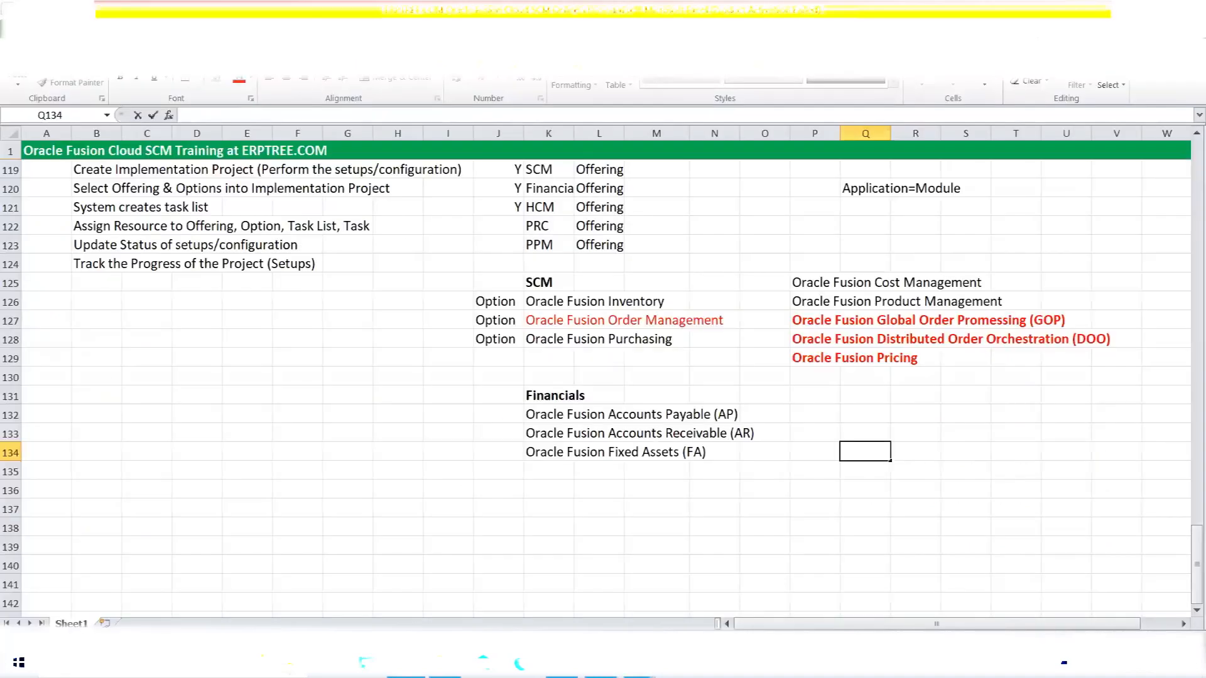
pyautogui.scroll(2, 295, 427)
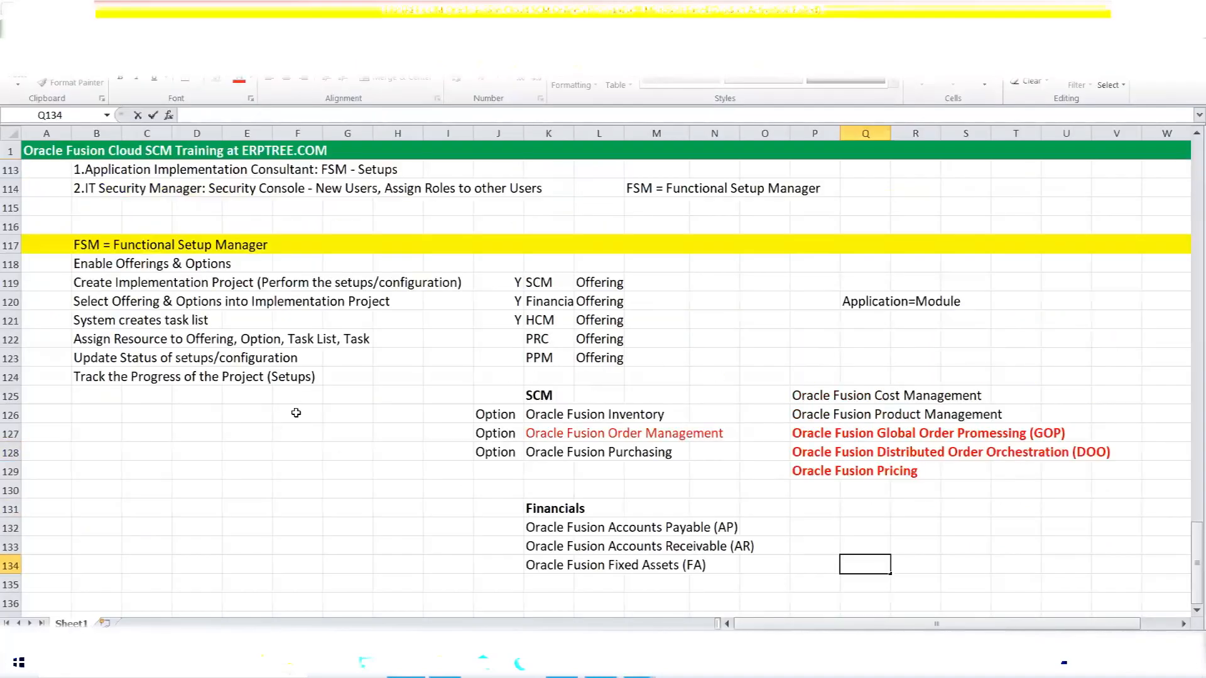
pyautogui.click(83, 319)
pyautogui.moveTo(137, 323); pyautogui.dragTo(210, 323)
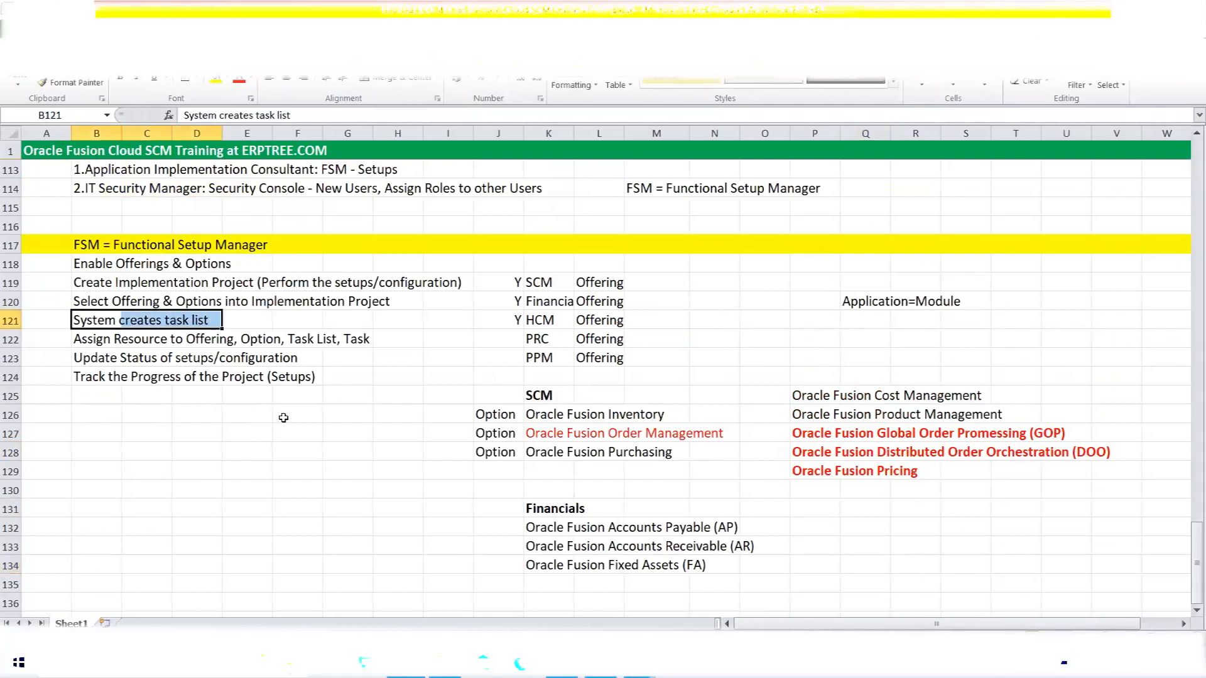
pyautogui.click(561, 665)
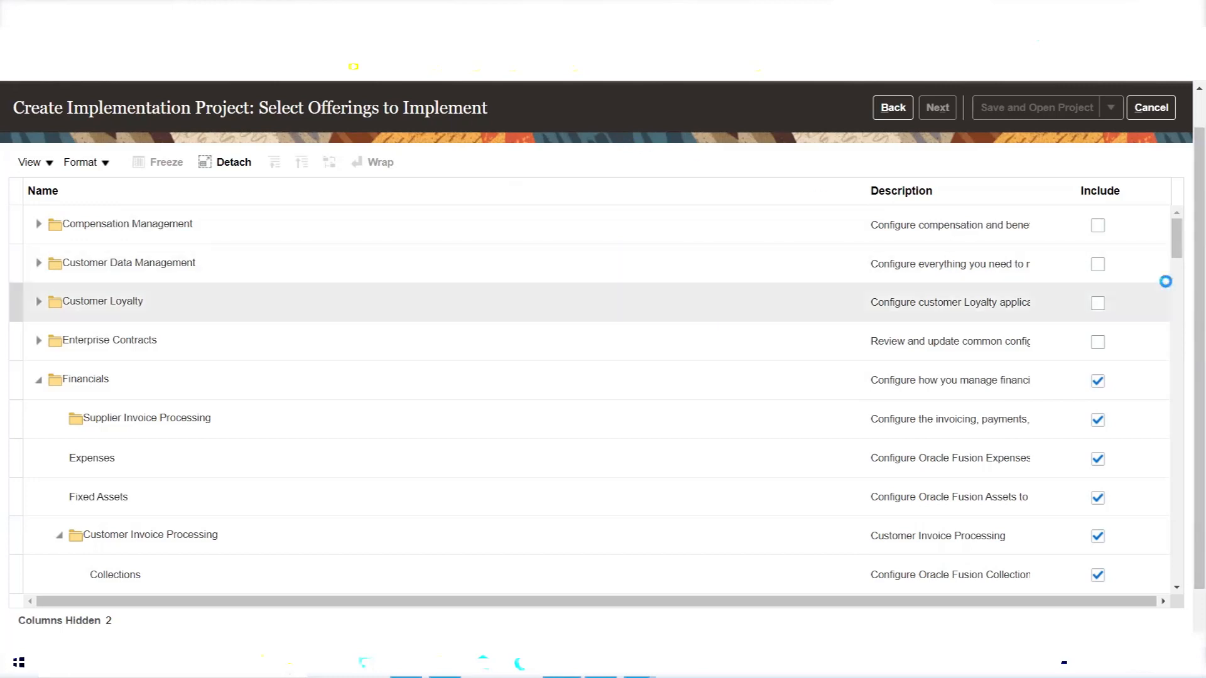
pyautogui.moveTo(1178, 246)
pyautogui.mouseDown()
pyautogui.moveTo(1180, 331)
pyautogui.moveTo(1178, 241)
pyautogui.mouseUp()
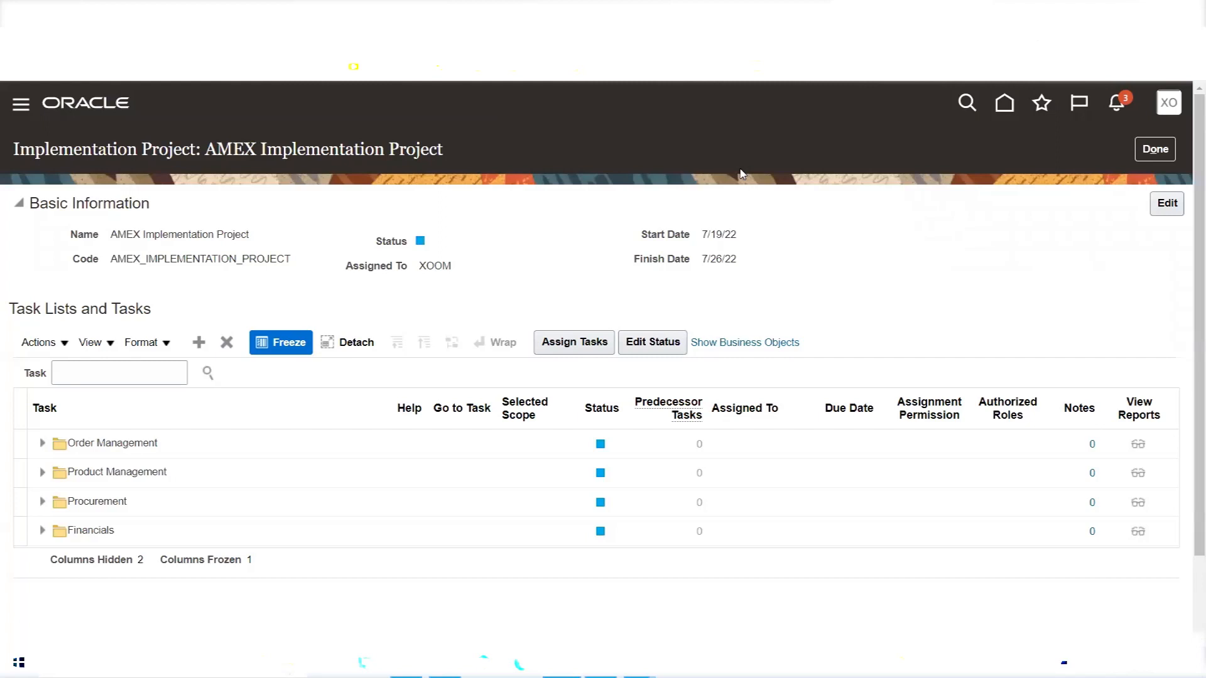
# Examine the AMEX Implementation Project's basic information: name, code, status, assigned user, start date and finish date.
pyautogui.tripleClick(270, 151)
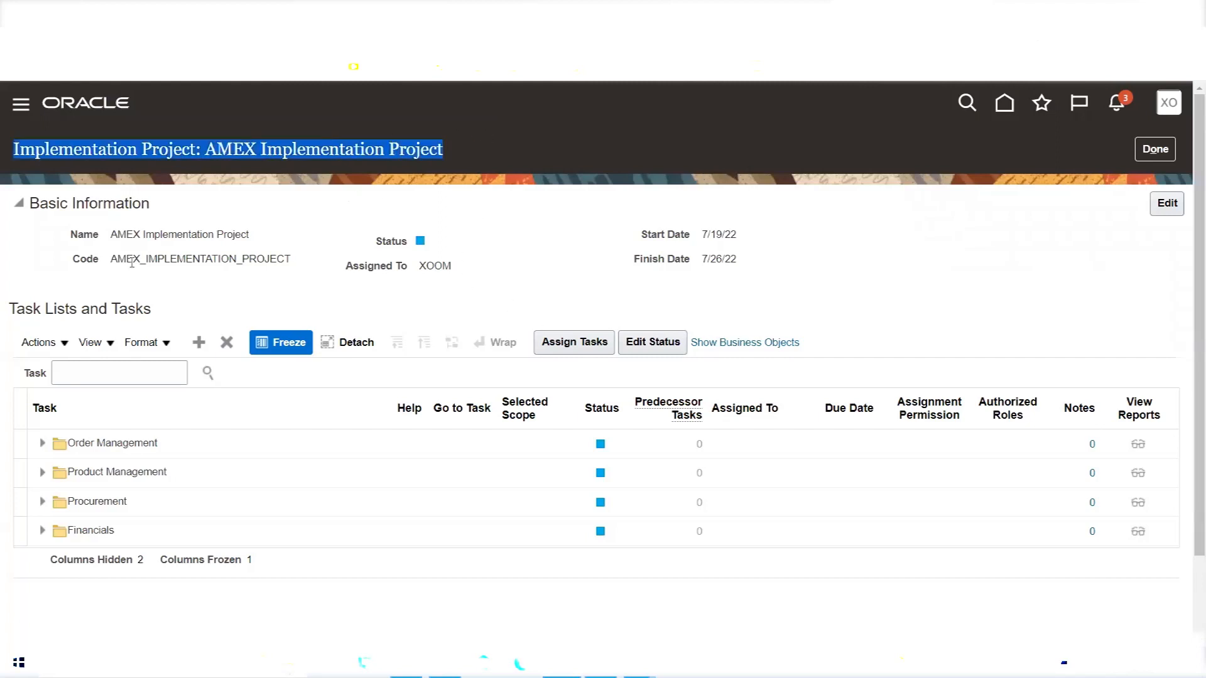
pyautogui.moveTo(30, 202); pyautogui.dragTo(291, 246)
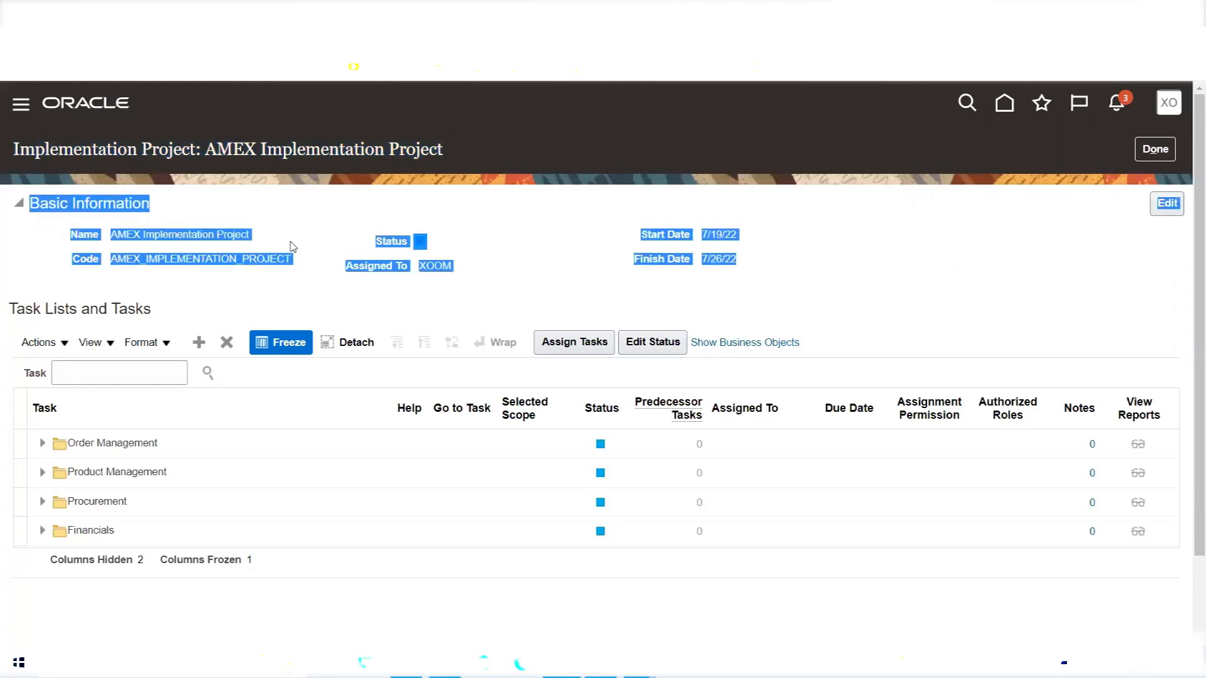
pyautogui.click(291, 246)
pyautogui.tripleClick(186, 236)
pyautogui.click(157, 261)
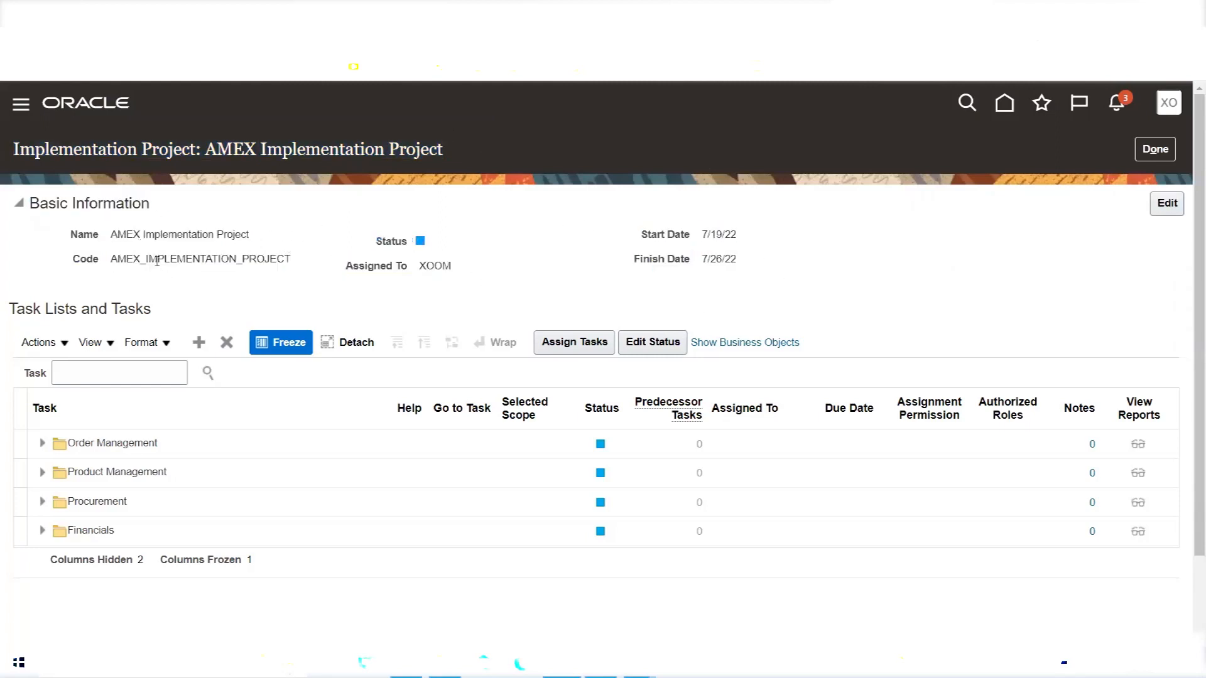
pyautogui.doubleClick(157, 262)
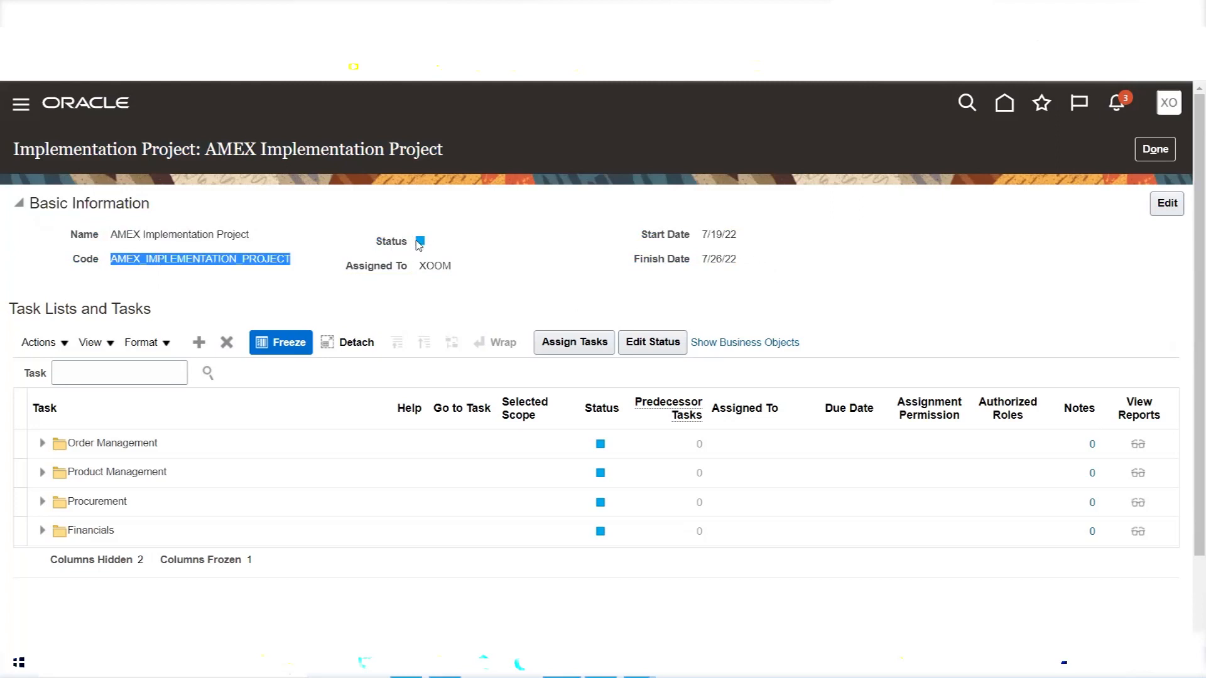
pyautogui.moveTo(420, 246)
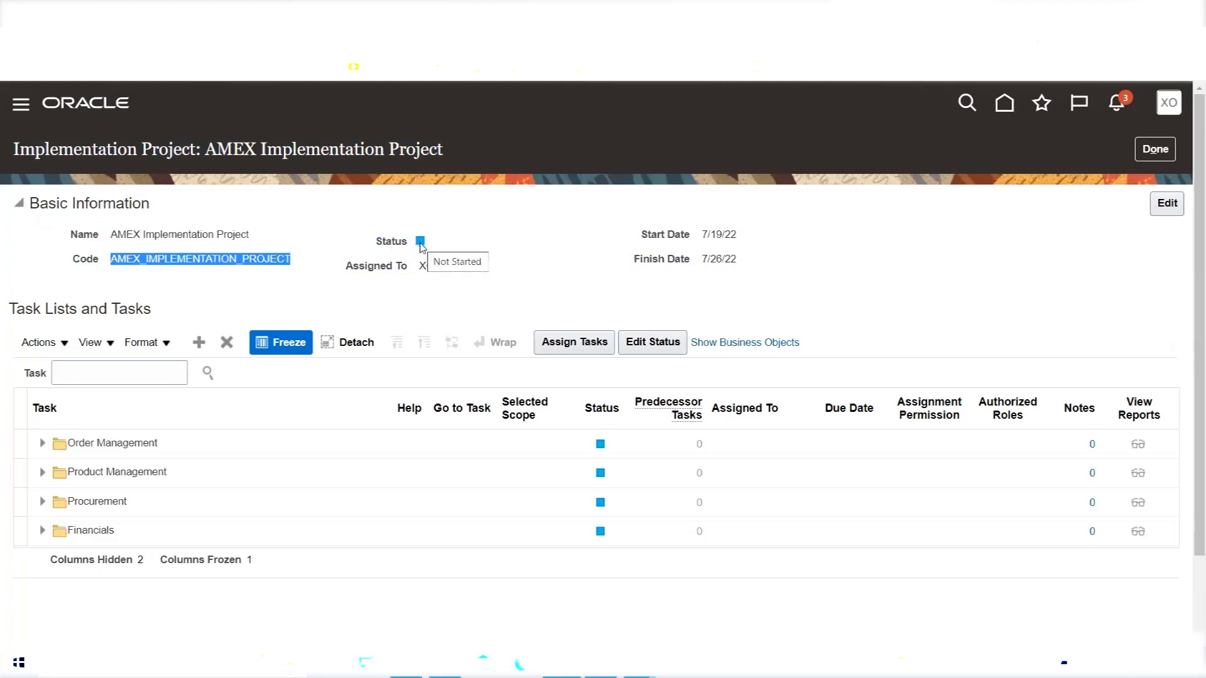
pyautogui.tripleClick(385, 271)
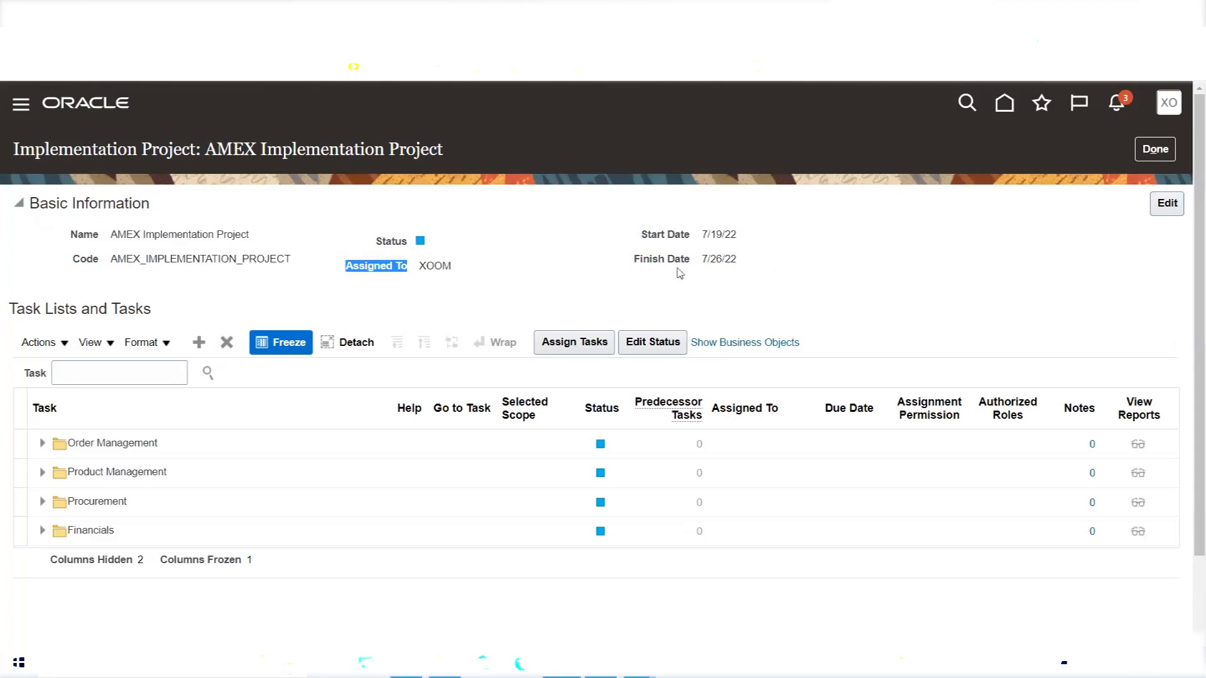
pyautogui.doubleClick(723, 235)
pyautogui.doubleClick(723, 257)
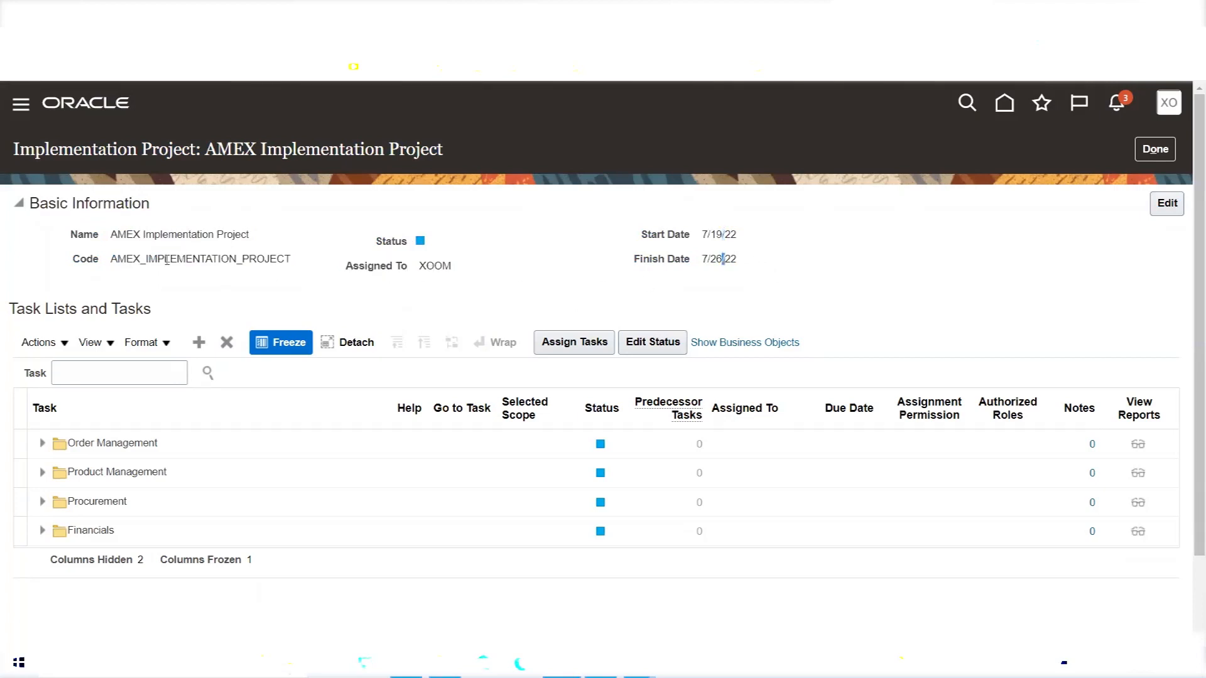
pyautogui.moveTo(112, 236); pyautogui.dragTo(767, 276)
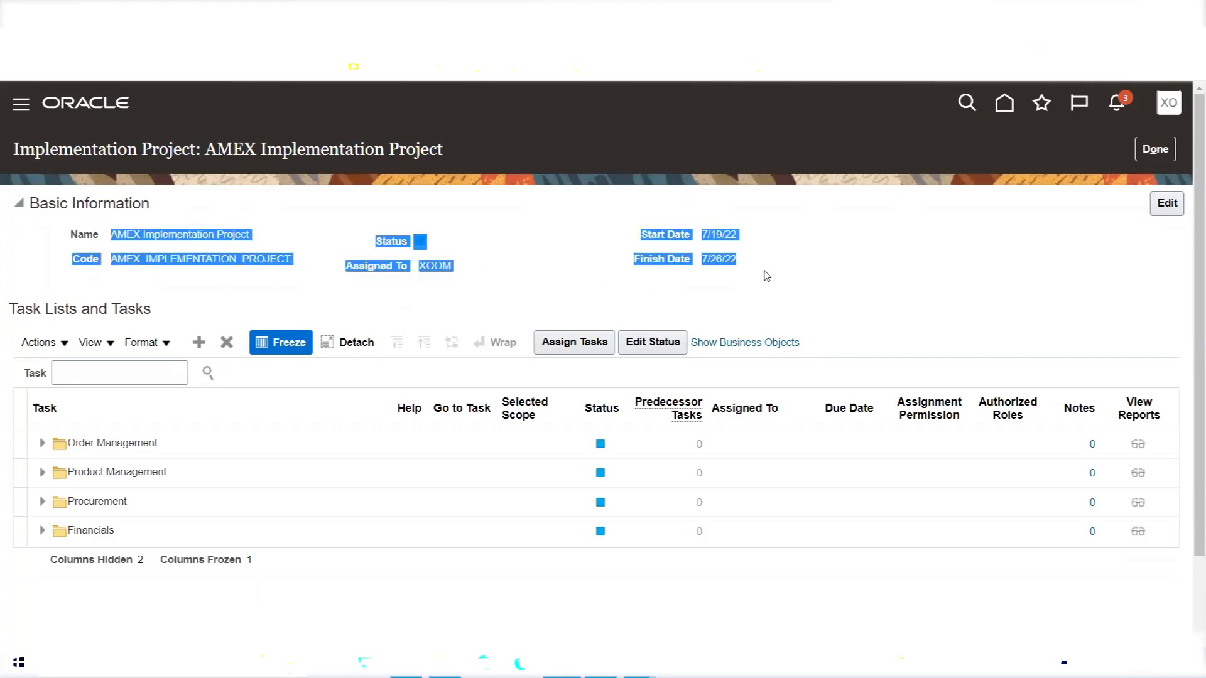
pyautogui.click(806, 270)
# Edit the project's basic information, setting the status to In Progress and starting to change the assigned user.
pyautogui.click(1167, 204)
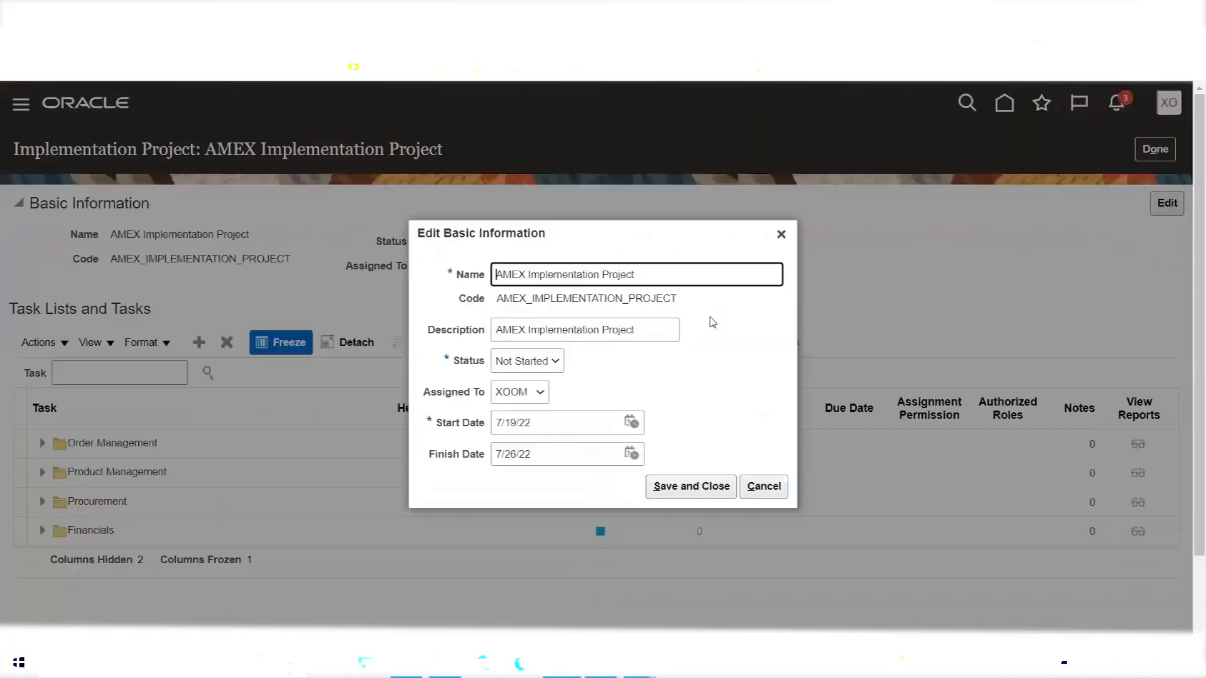
pyautogui.moveTo(673, 274); pyautogui.dragTo(526, 274)
pyautogui.moveTo(441, 290); pyautogui.dragTo(434, 307)
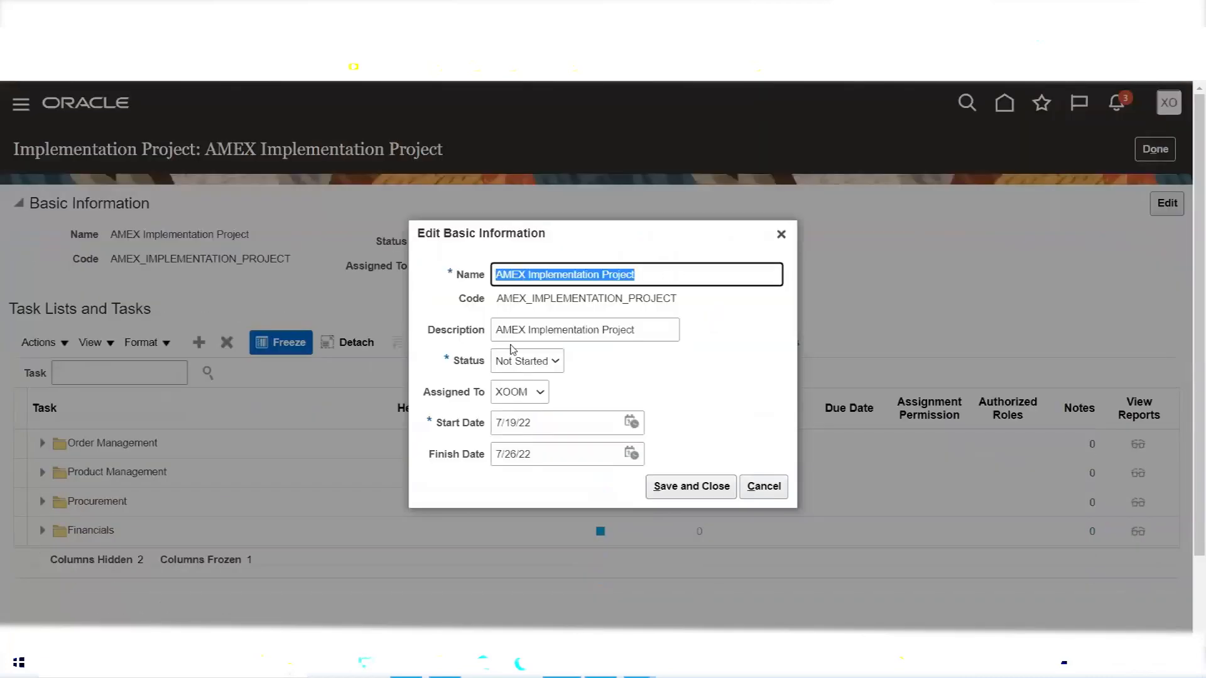
pyautogui.doubleClick(512, 334)
pyautogui.doubleClick(517, 298)
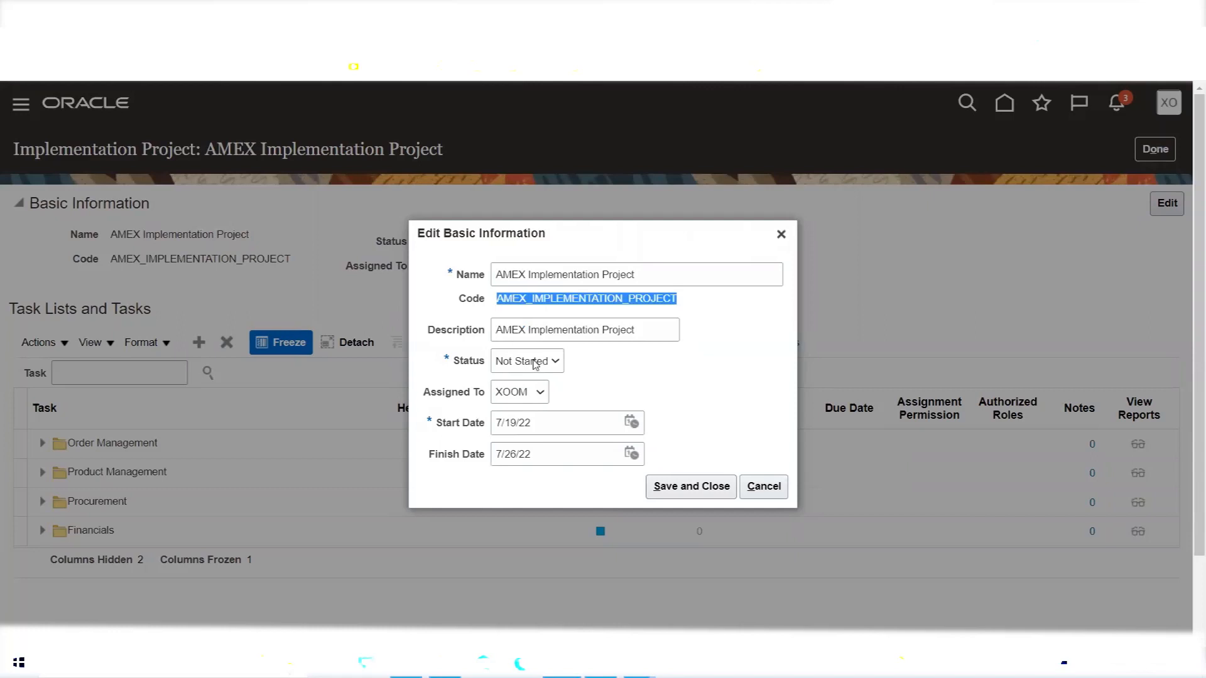
pyautogui.click(550, 363)
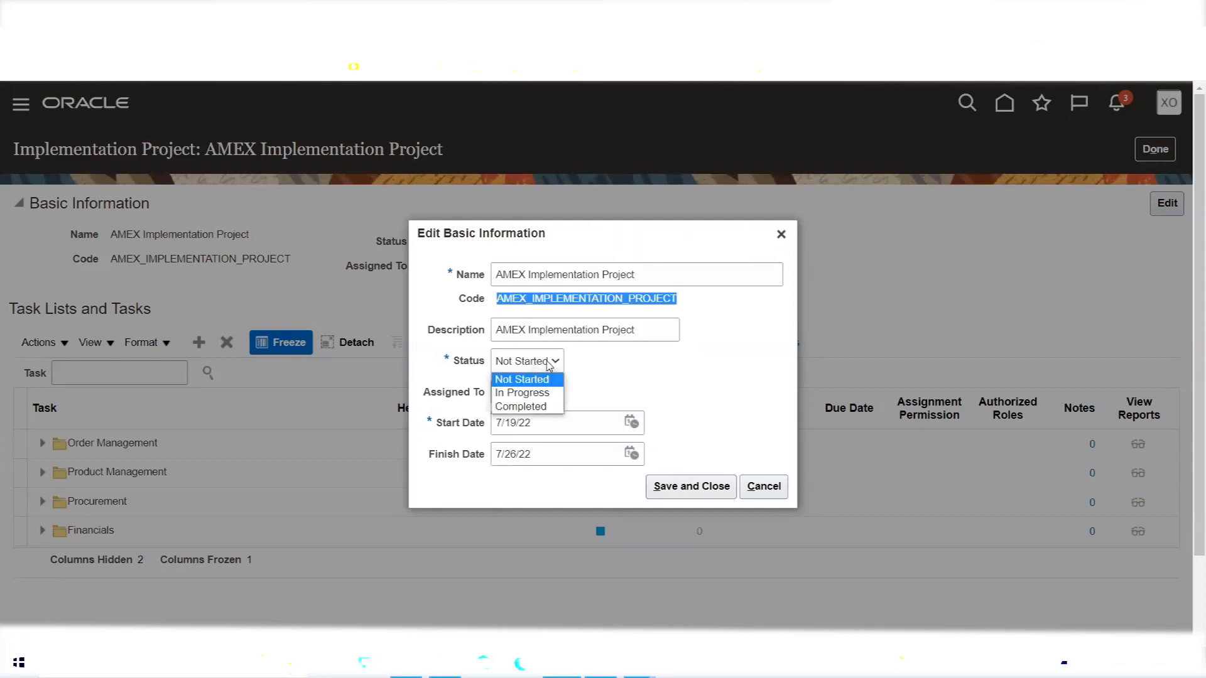
pyautogui.click(542, 394)
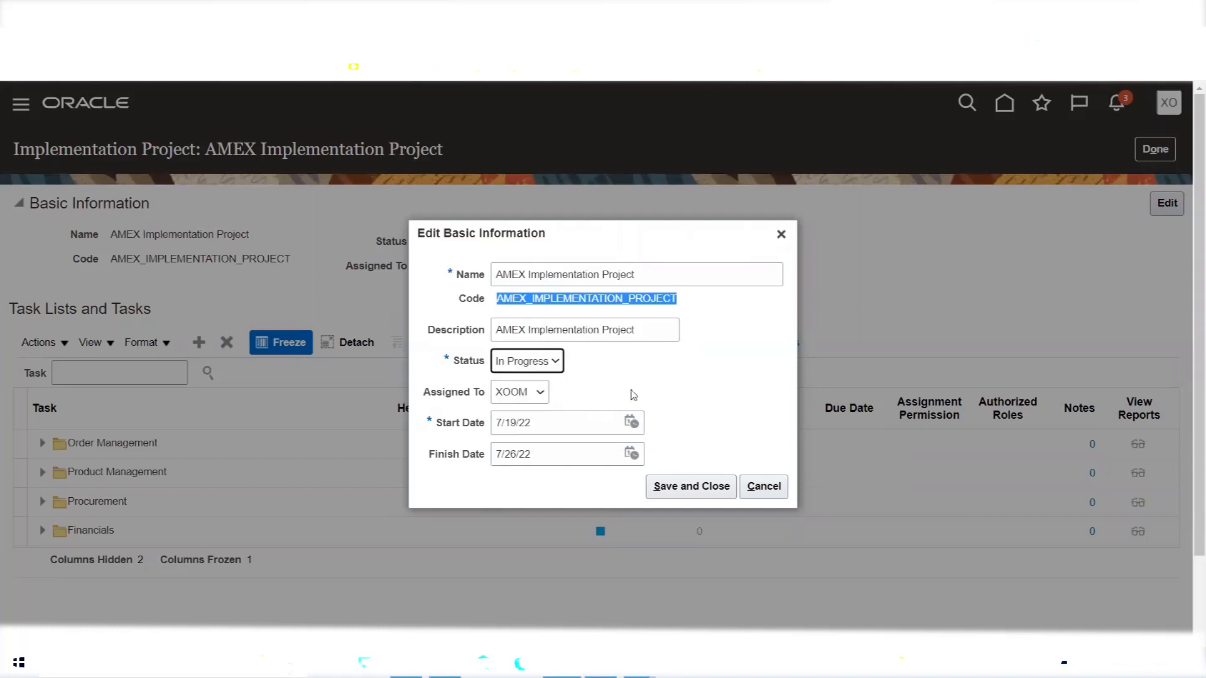
pyautogui.click(537, 395)
pyautogui.click(525, 409)
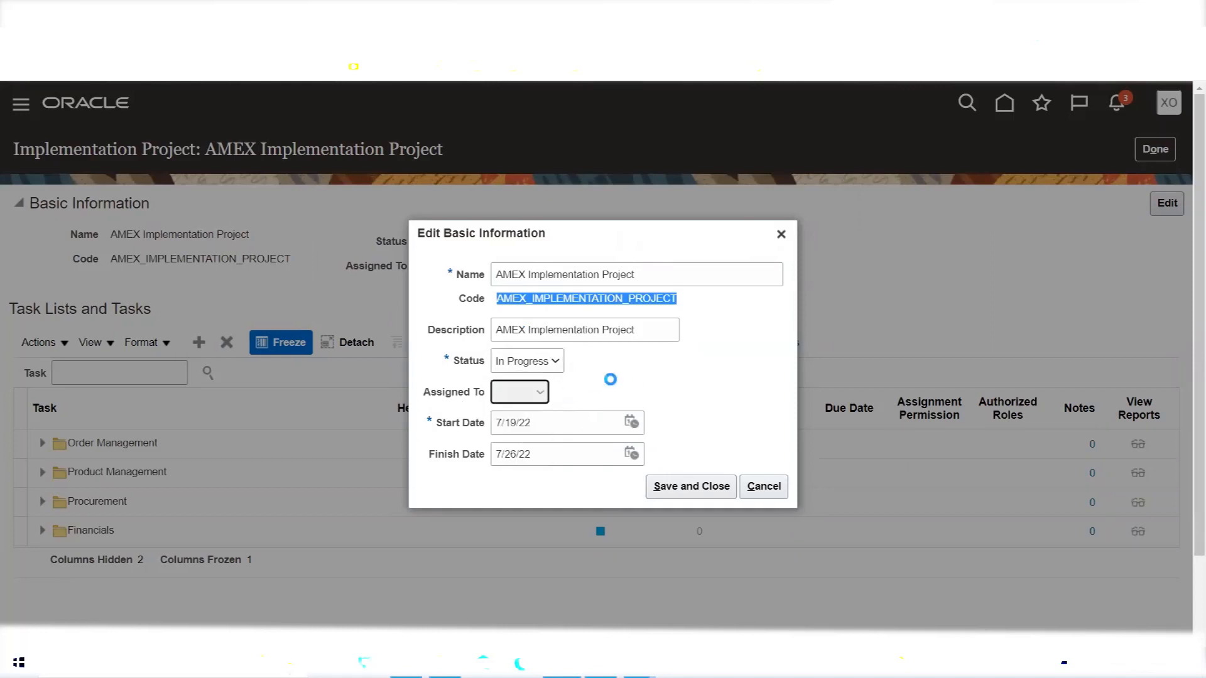
# Assign the AMEX Implementation Project to XOOM in its basic information and save the change.
pyautogui.click(689, 488)
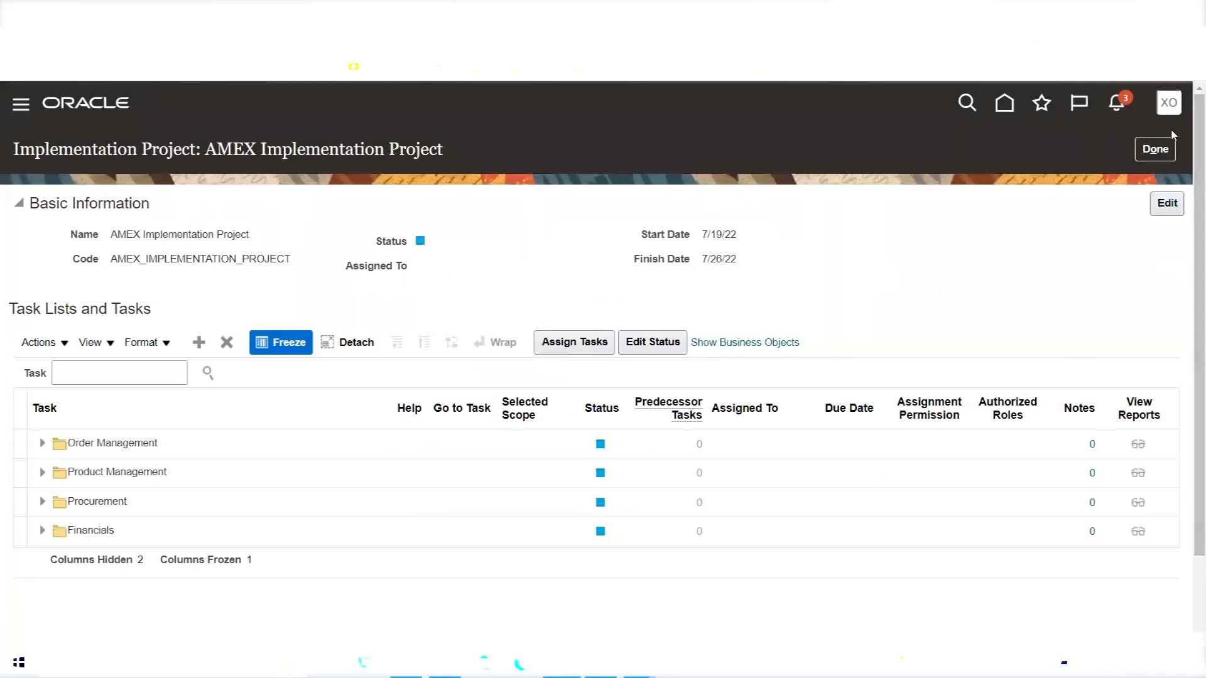
pyautogui.click(1168, 203)
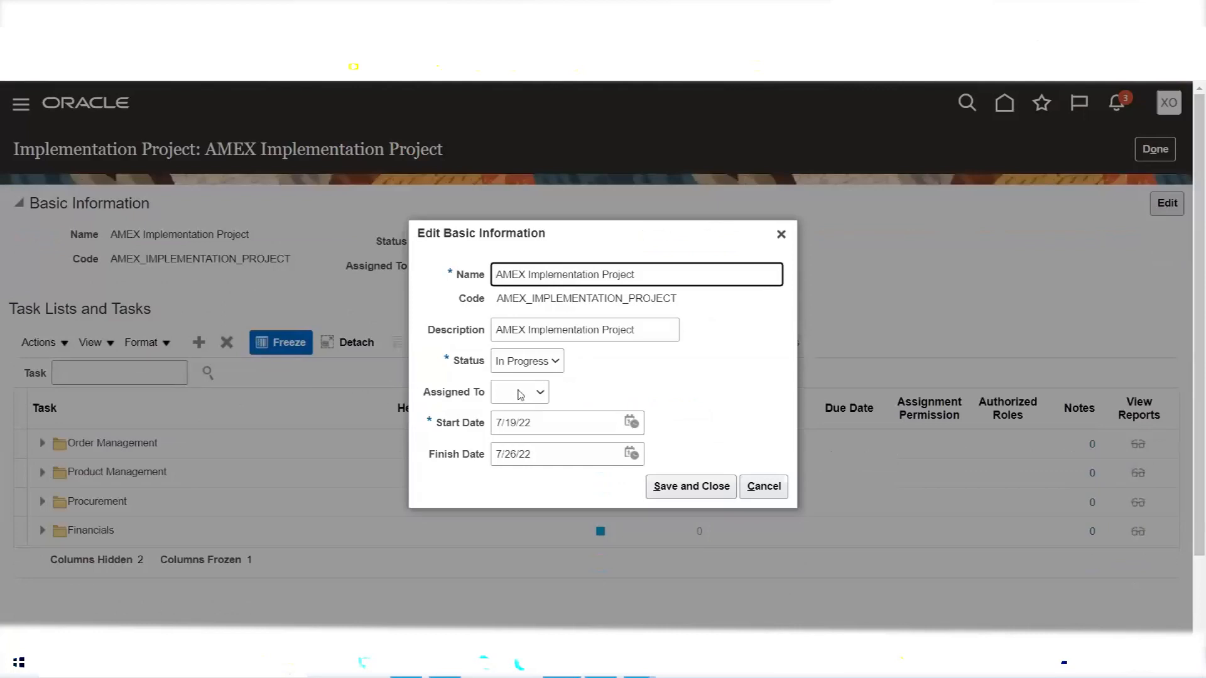
pyautogui.click(521, 395)
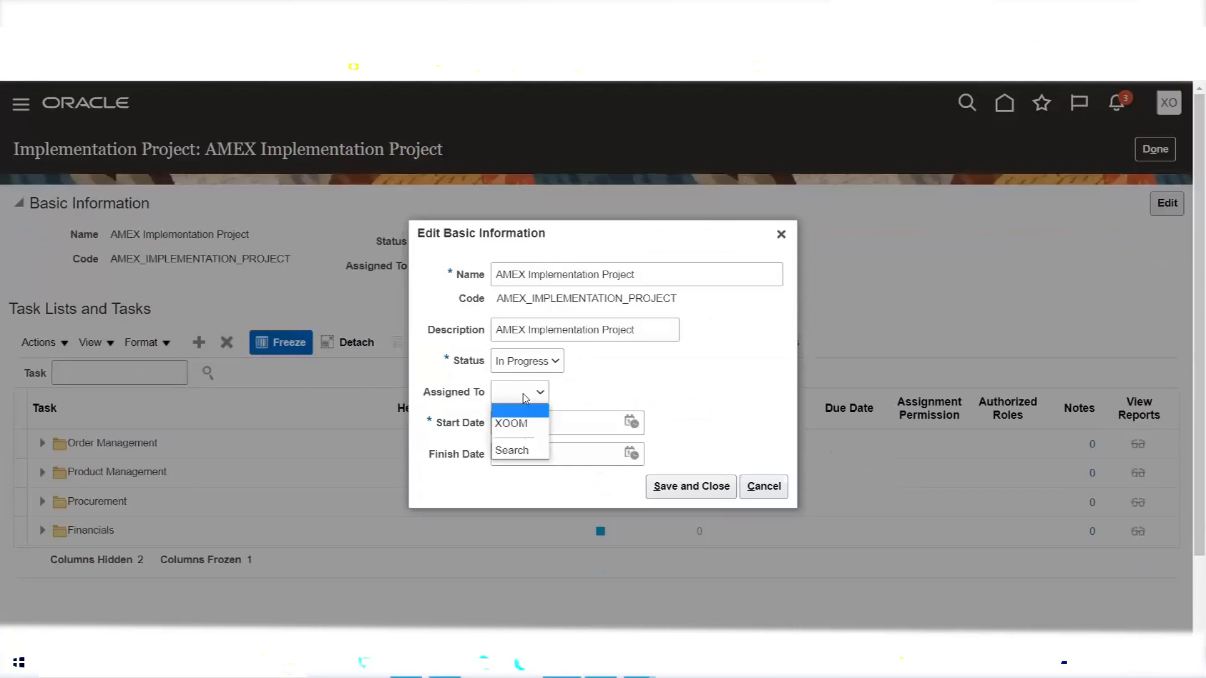
pyautogui.click(525, 423)
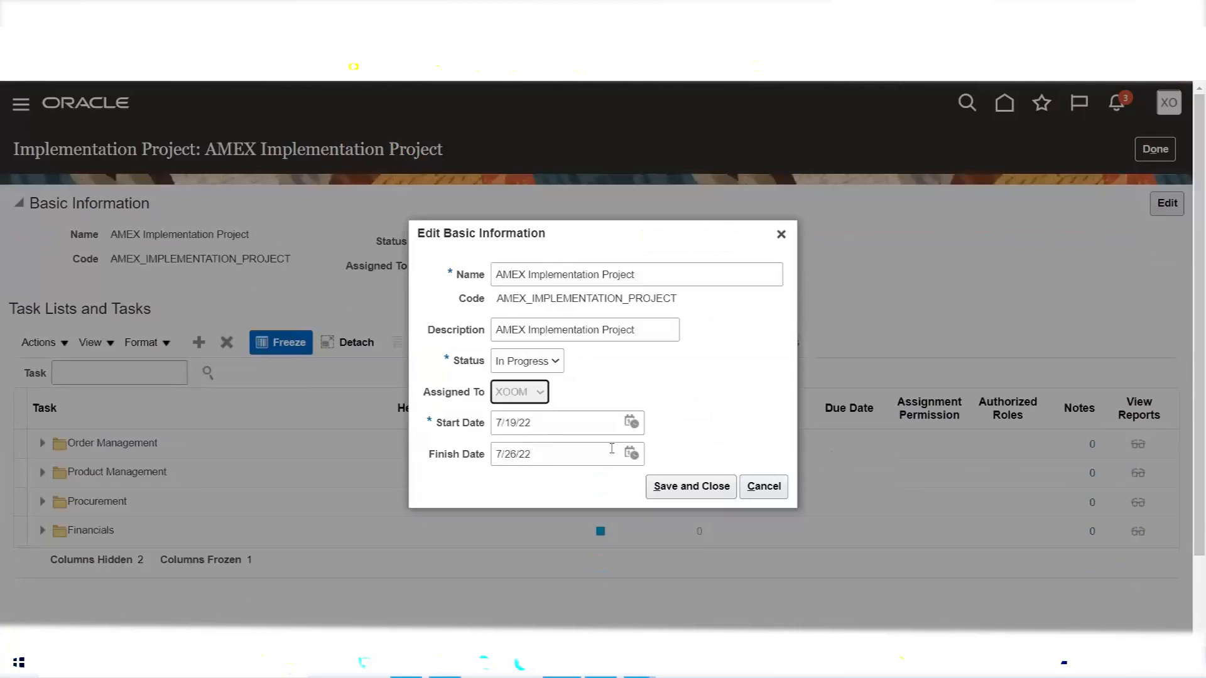
pyautogui.click(691, 486)
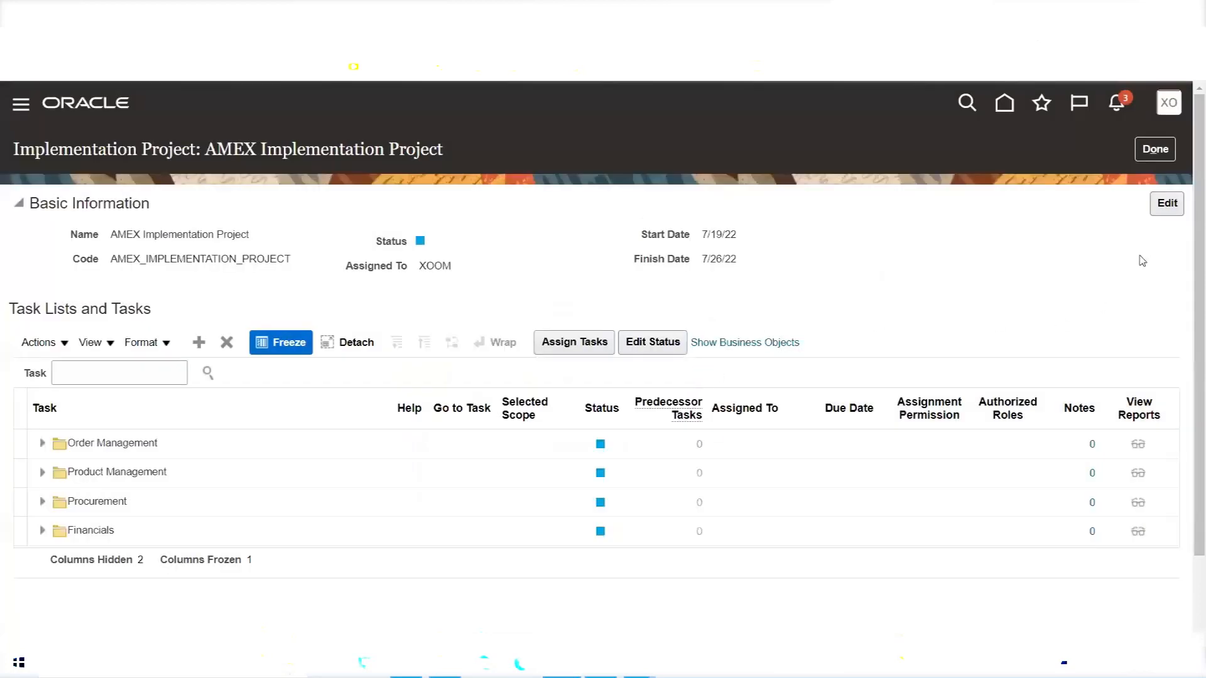
# Leave the project, open the implementation projects list, and view the projects overview before returning to the list.
pyautogui.click(1155, 151)
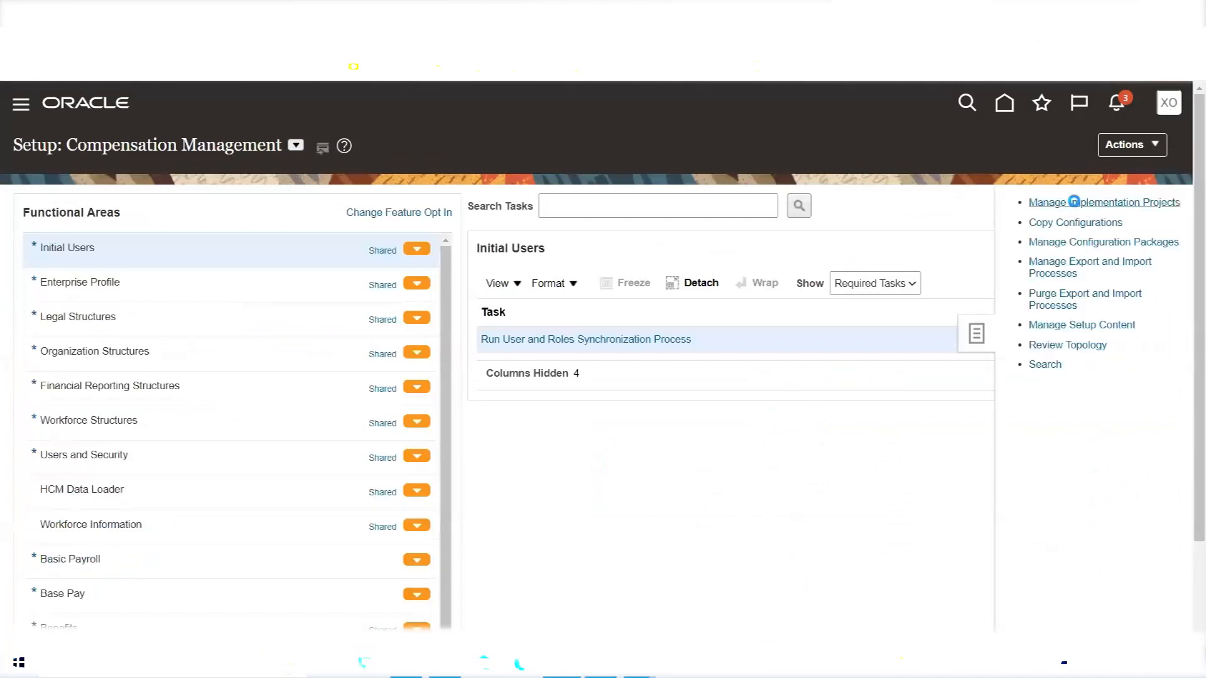
pyautogui.click(1074, 201)
pyautogui.click(1096, 150)
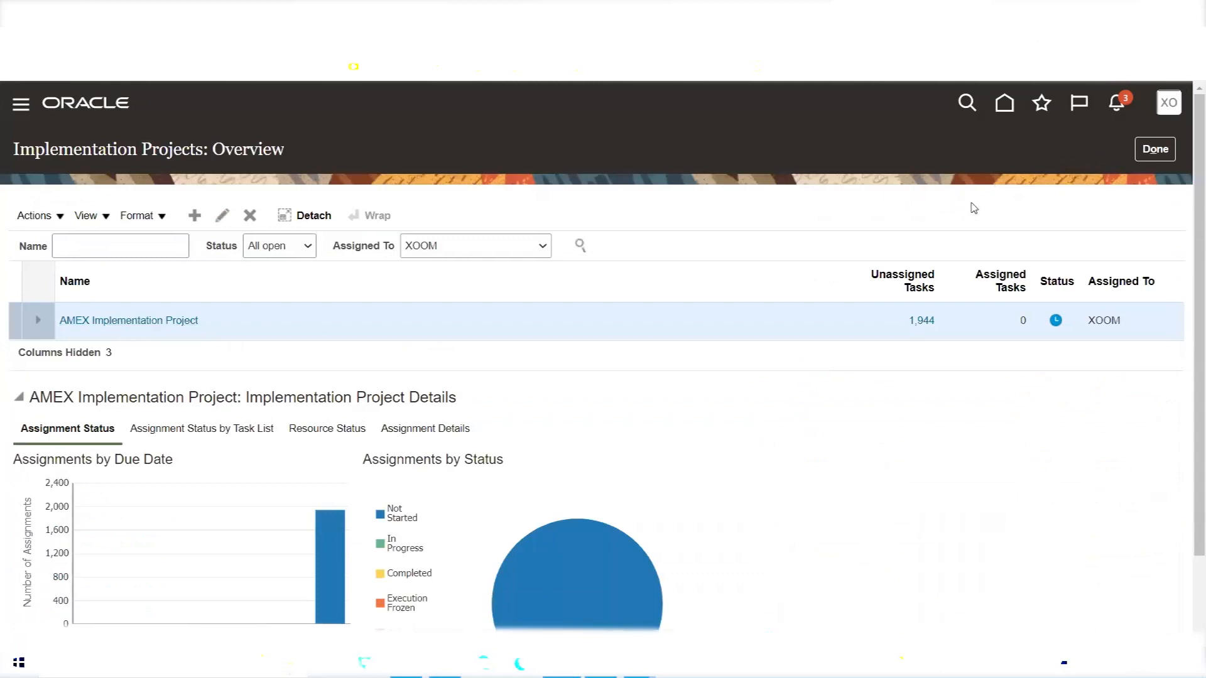
pyautogui.click(1147, 154)
# Search the implementation projects by the name AMEX and return to the setup page.
pyautogui.click(288, 245)
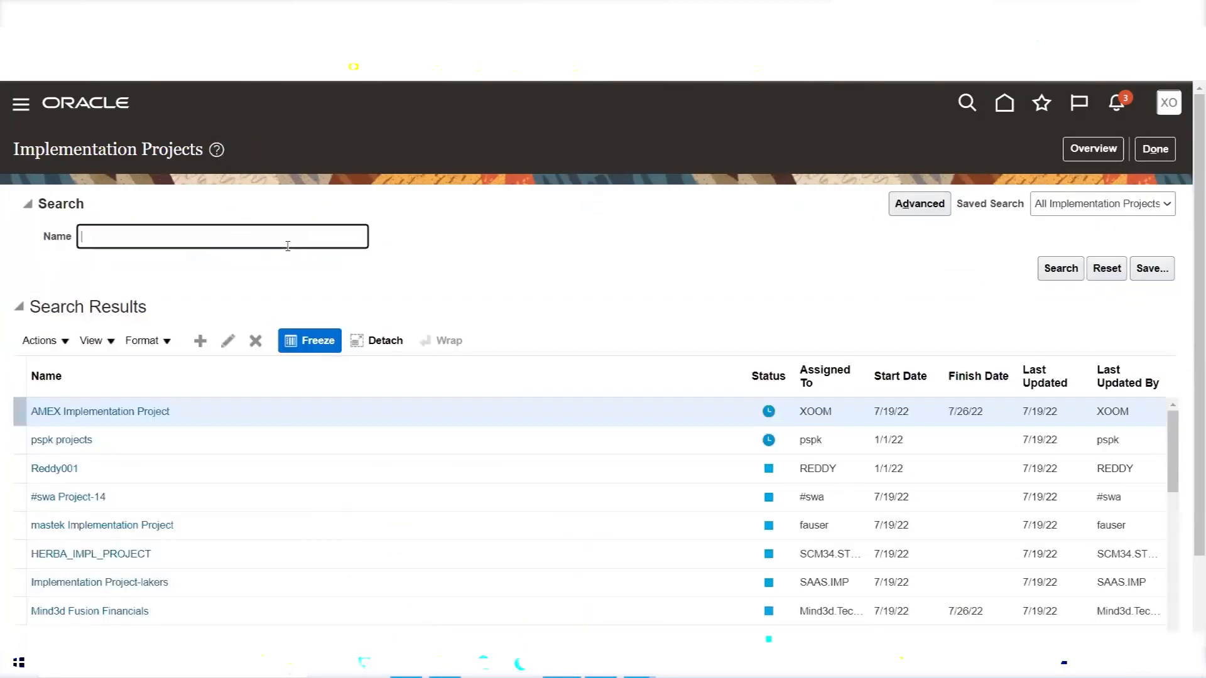
pyautogui.write('AMEX')
pyautogui.press('Return')
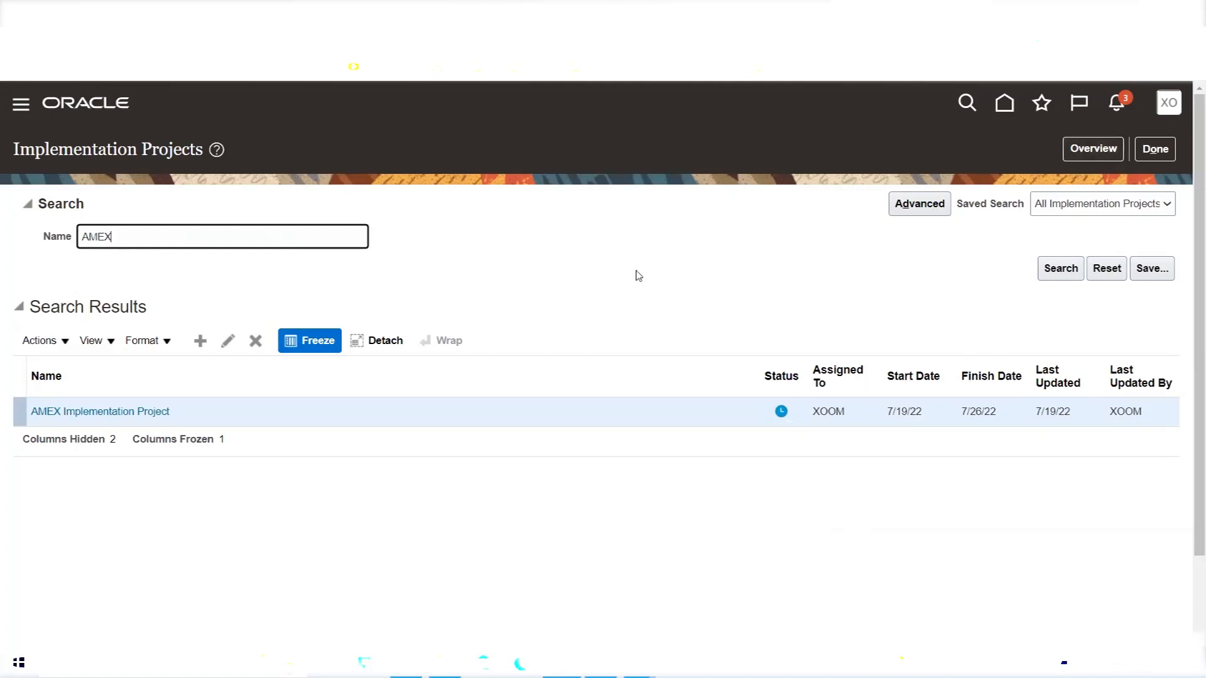
pyautogui.click(1157, 151)
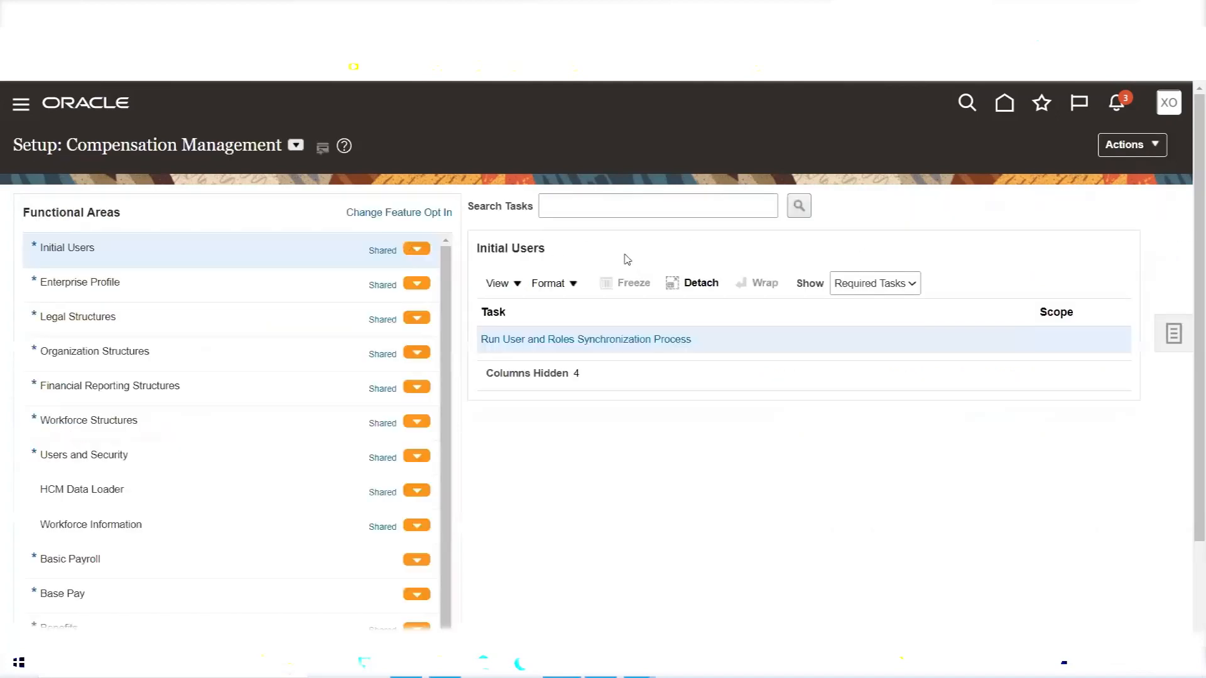
# Open the AMEX Implementation Project from the implementation projects list and look over its top-level task lists.
pyautogui.click(1173, 333)
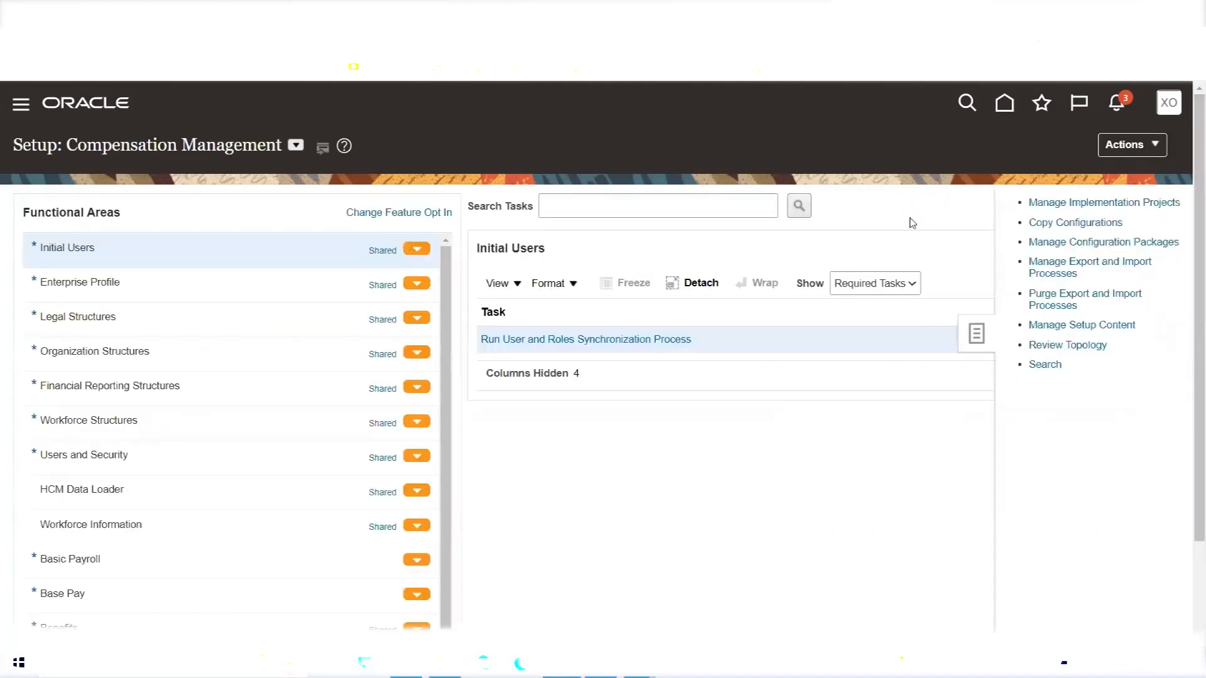
pyautogui.click(1068, 202)
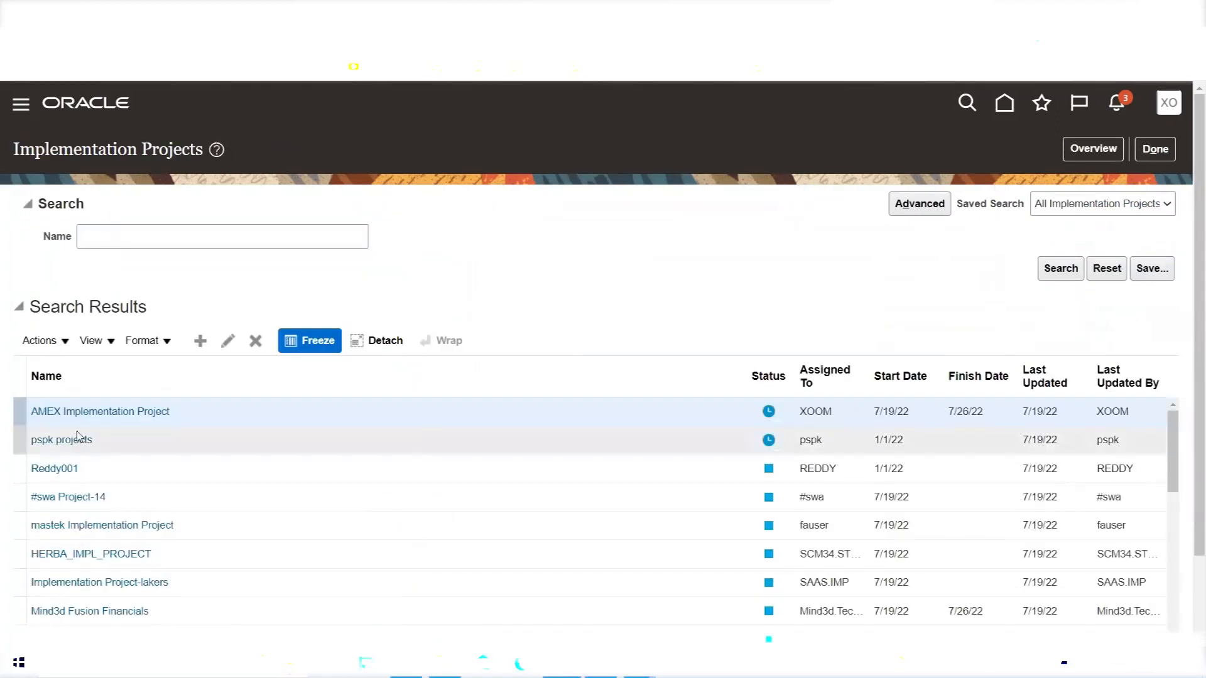
pyautogui.click(108, 412)
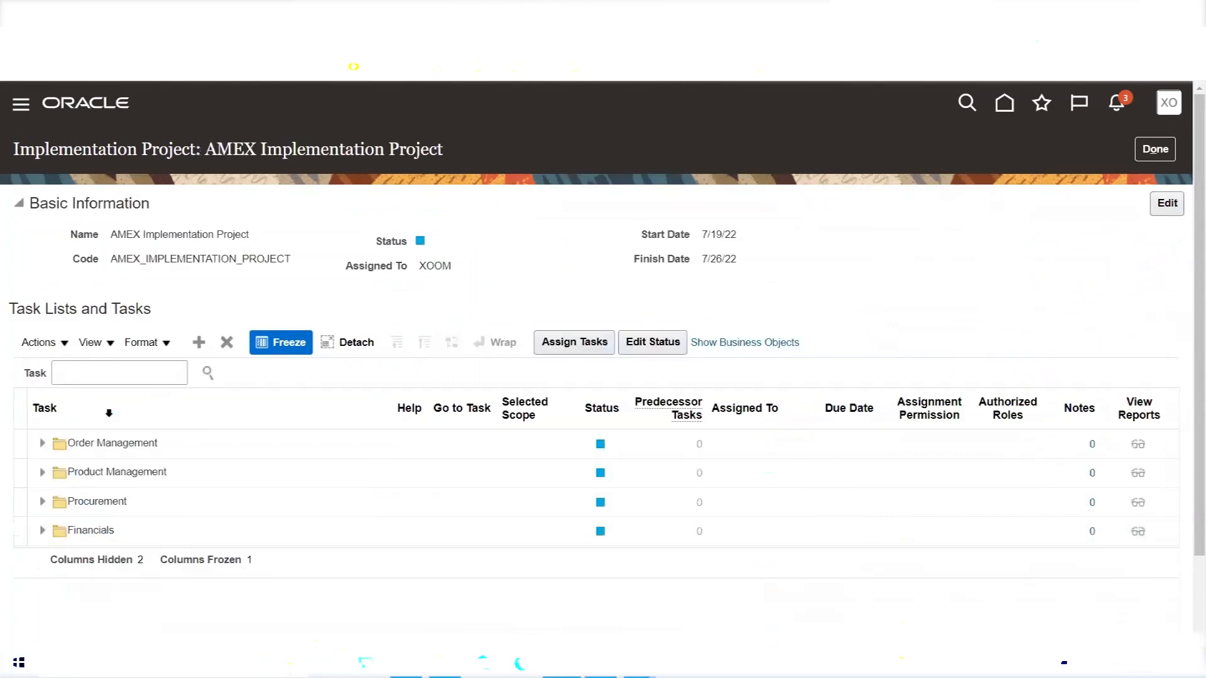
pyautogui.scroll(-3, 477, 267)
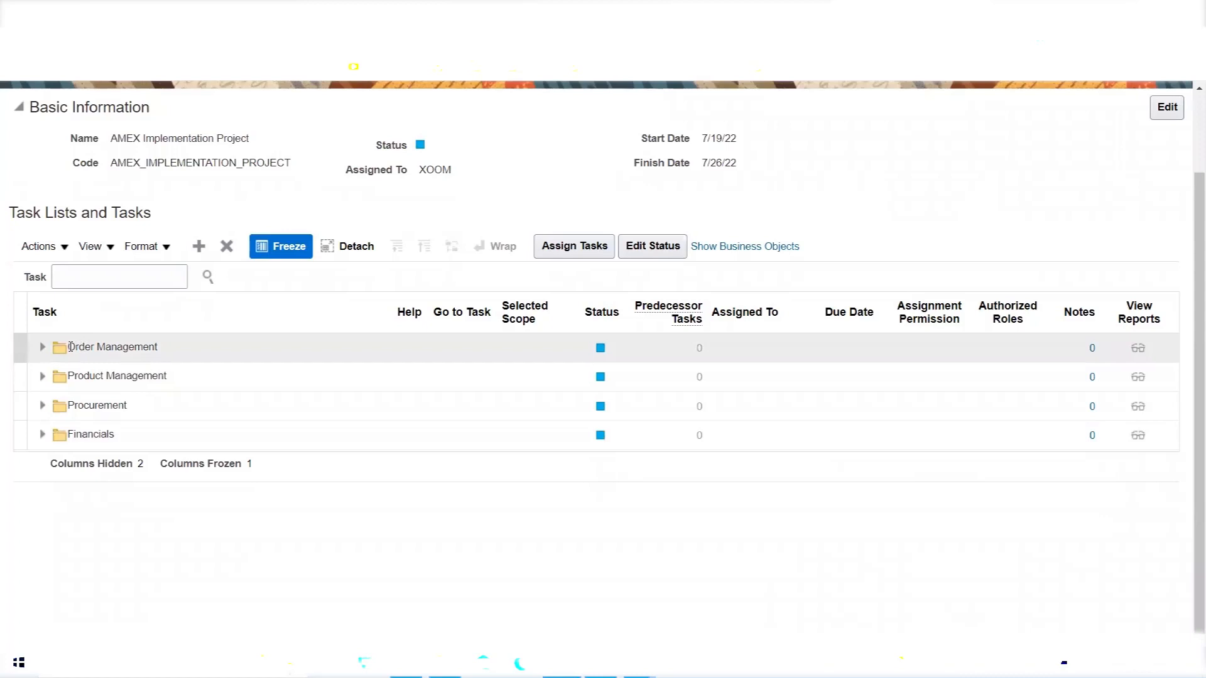
pyautogui.click(88, 378)
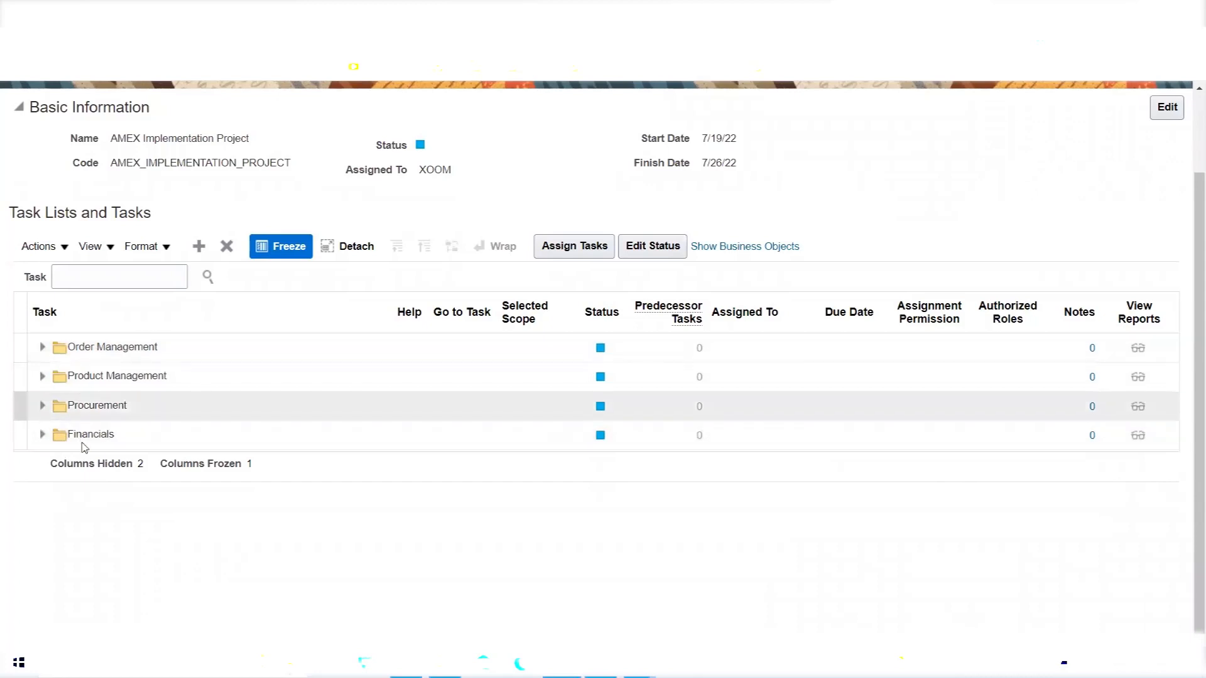
pyautogui.click(112, 440)
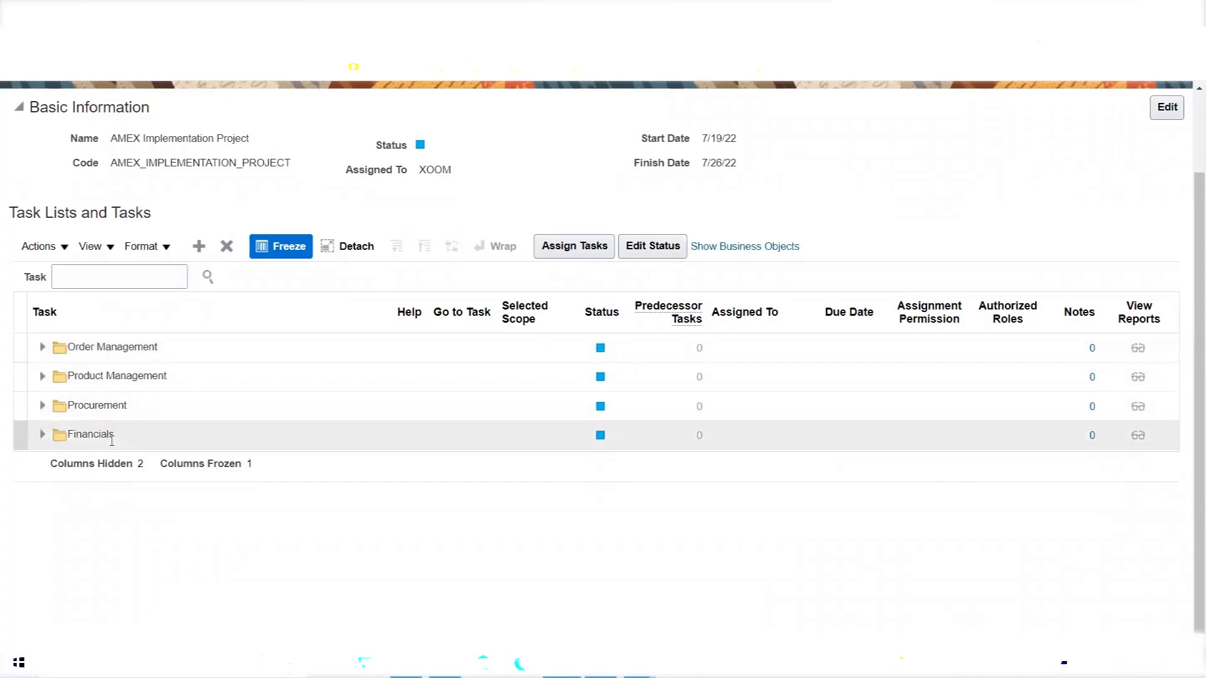
# Examine Define Common Order Management Configuration under Order Management, including the Define Shipping Methods tasks, and collapse it again.
pyautogui.click(43, 349)
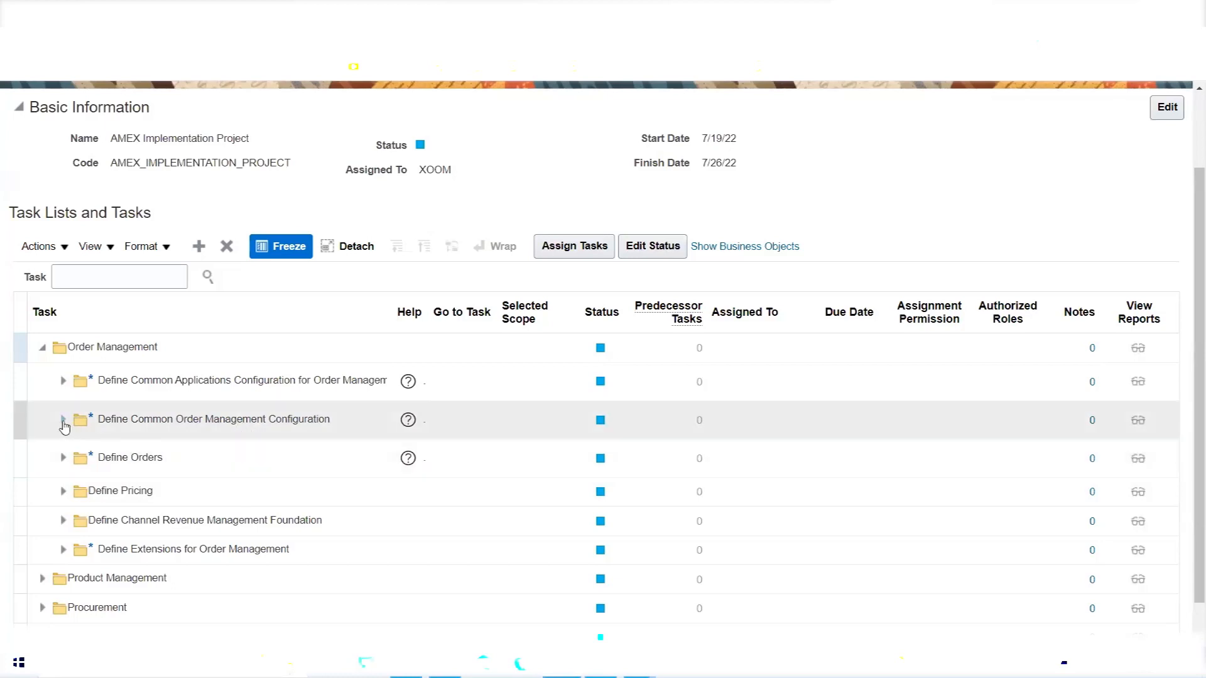
pyautogui.click(64, 419)
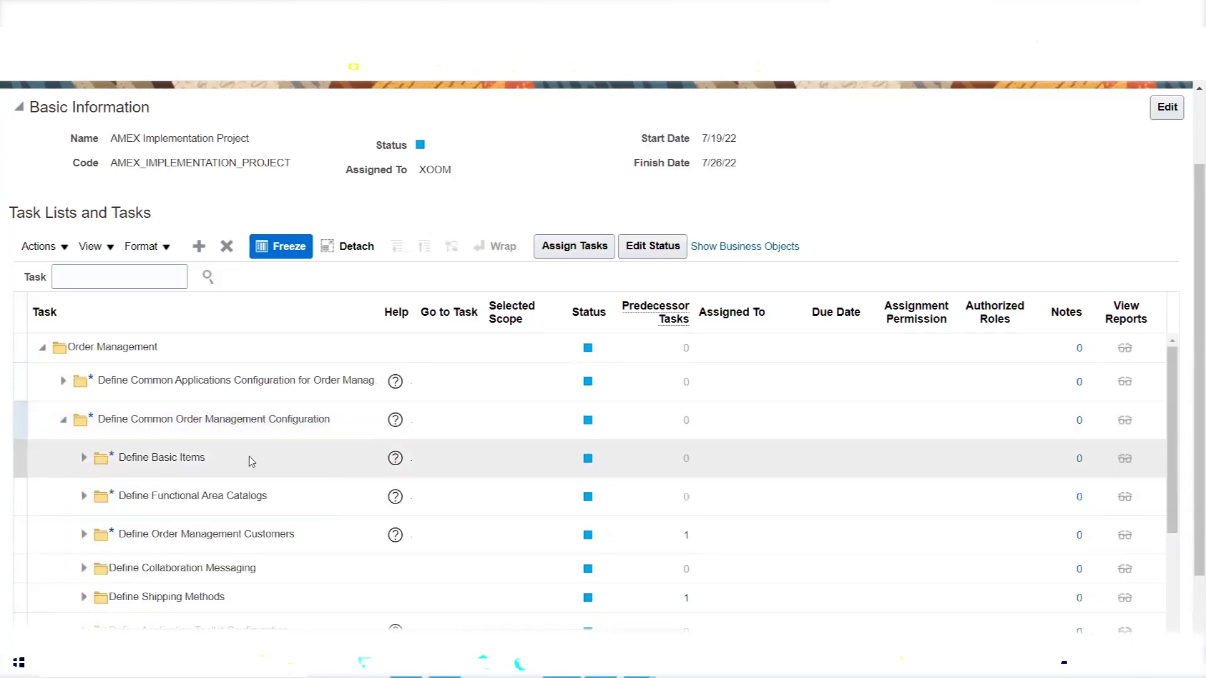
pyautogui.scroll(-2, 250, 455)
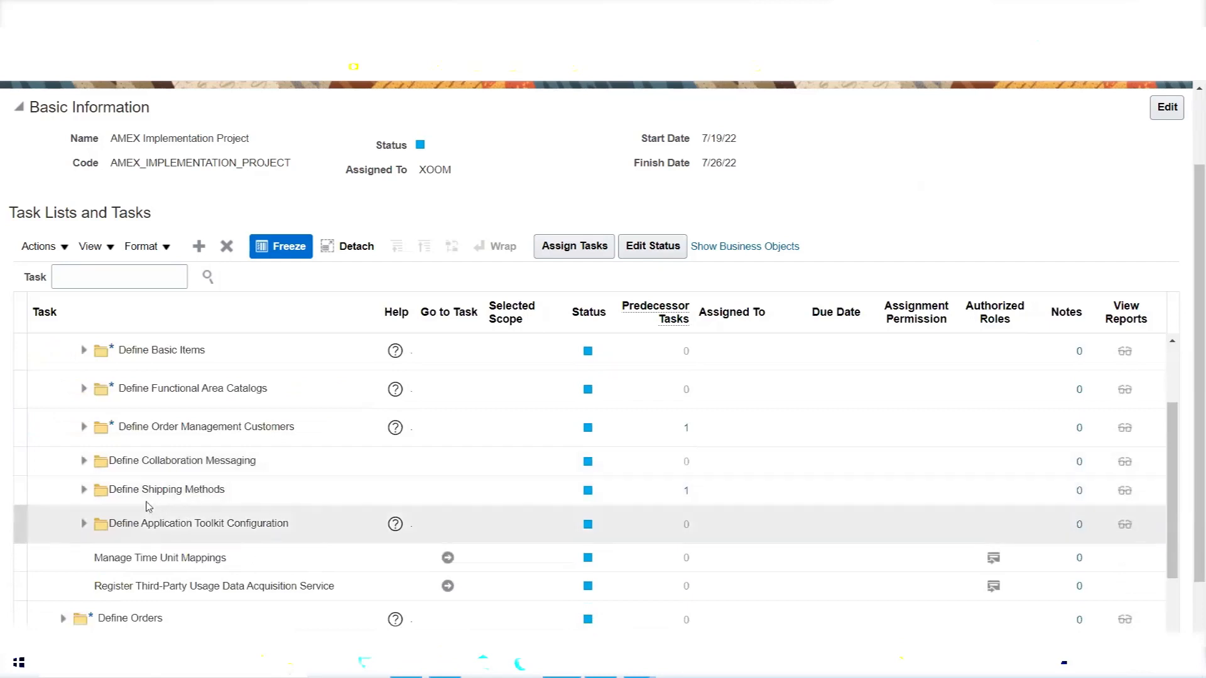
pyautogui.click(85, 492)
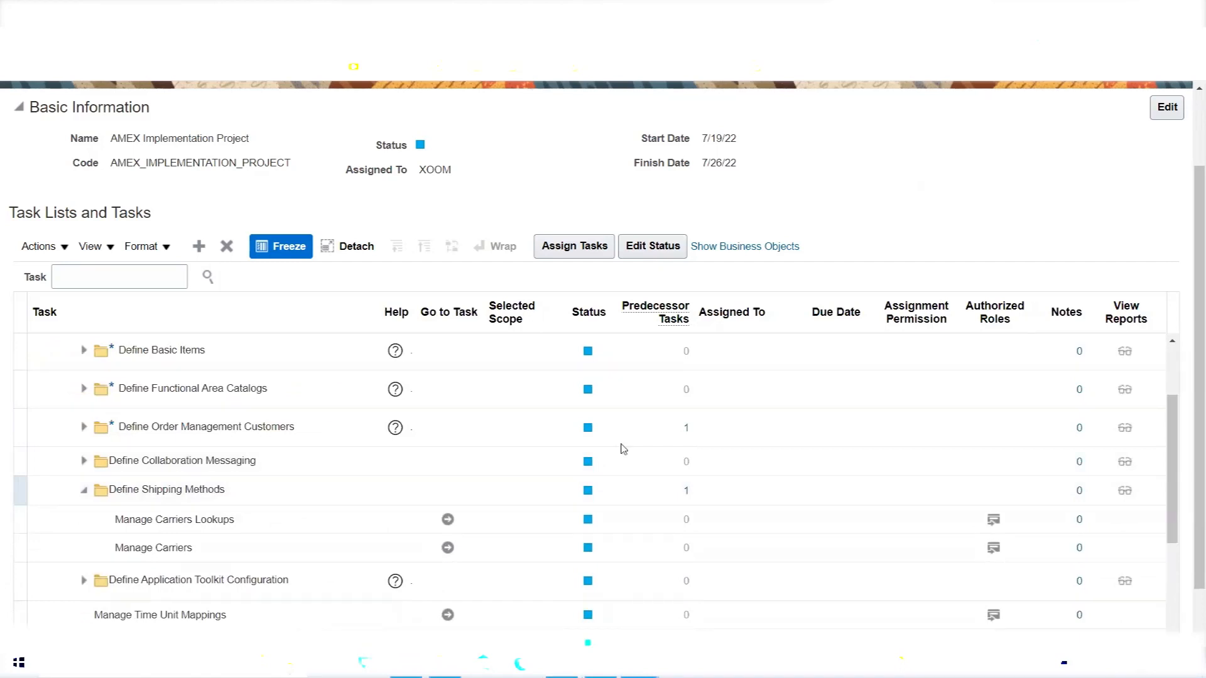
pyautogui.click(83, 490)
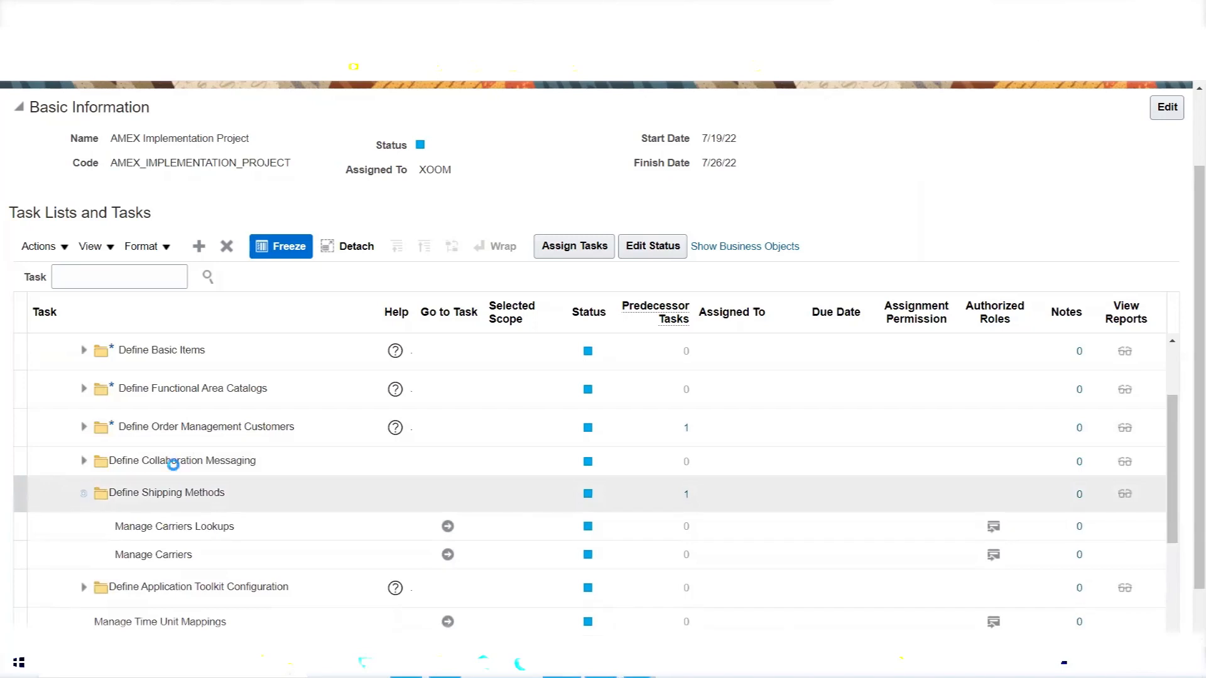
pyautogui.scroll(5, 172, 451)
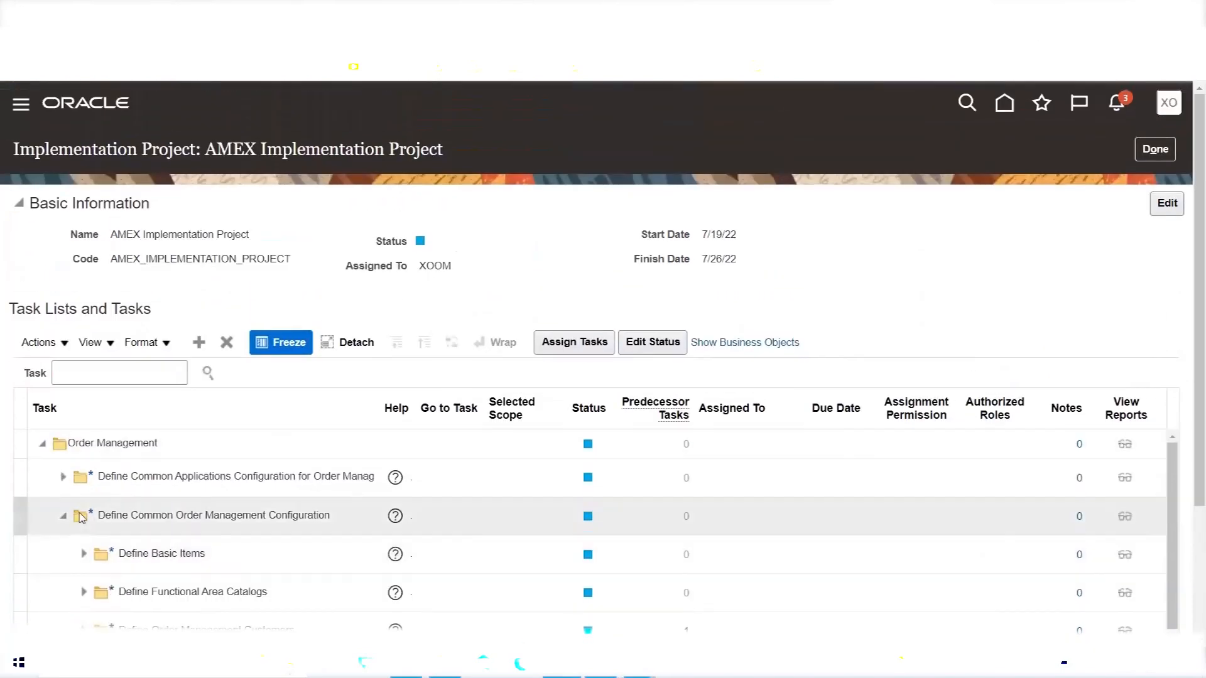
pyautogui.click(63, 516)
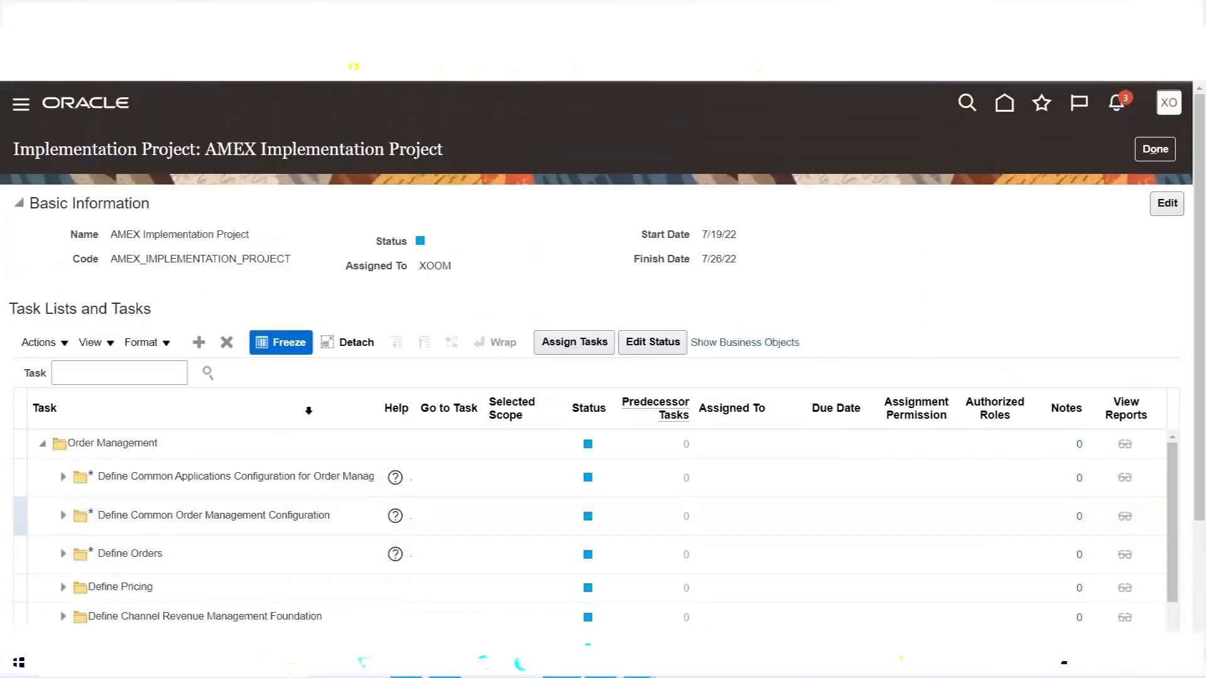
# Expand Define Orders under Order Management, look through its tasks, and collapse it again.
pyautogui.scroll(-2, 304, 409)
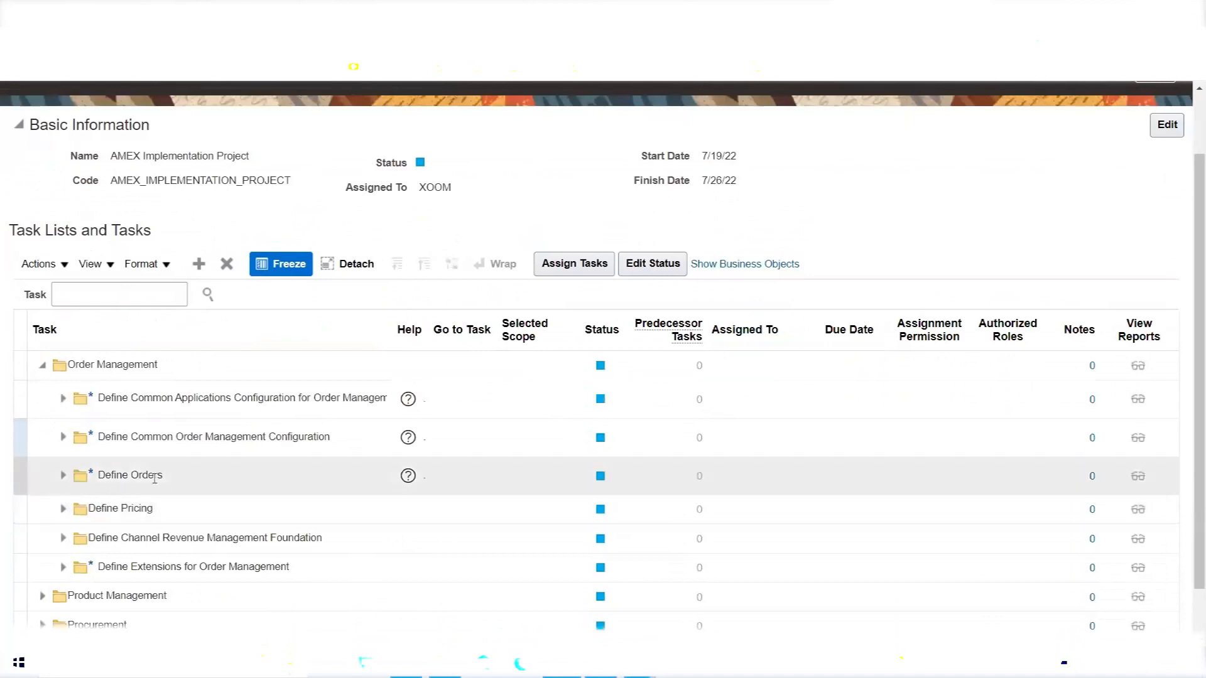
pyautogui.click(63, 475)
pyautogui.scroll(-3, 221, 432)
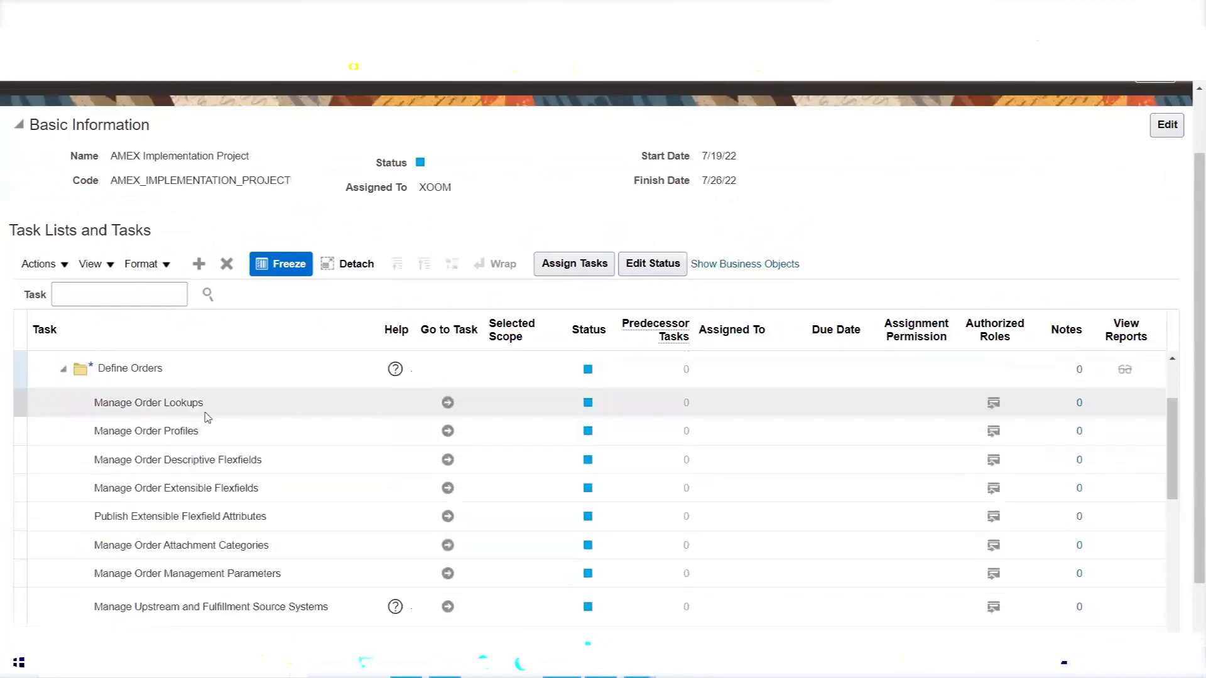
pyautogui.scroll(-3, 168, 491)
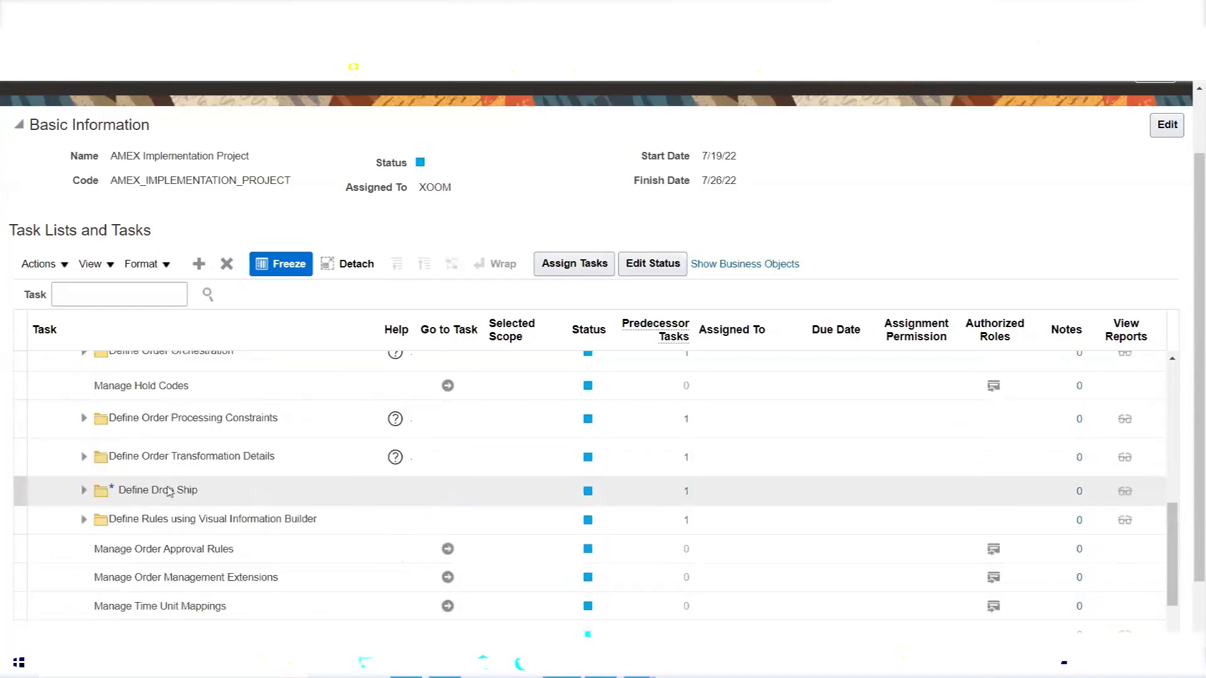
pyautogui.scroll(5, 168, 491)
pyautogui.click(62, 377)
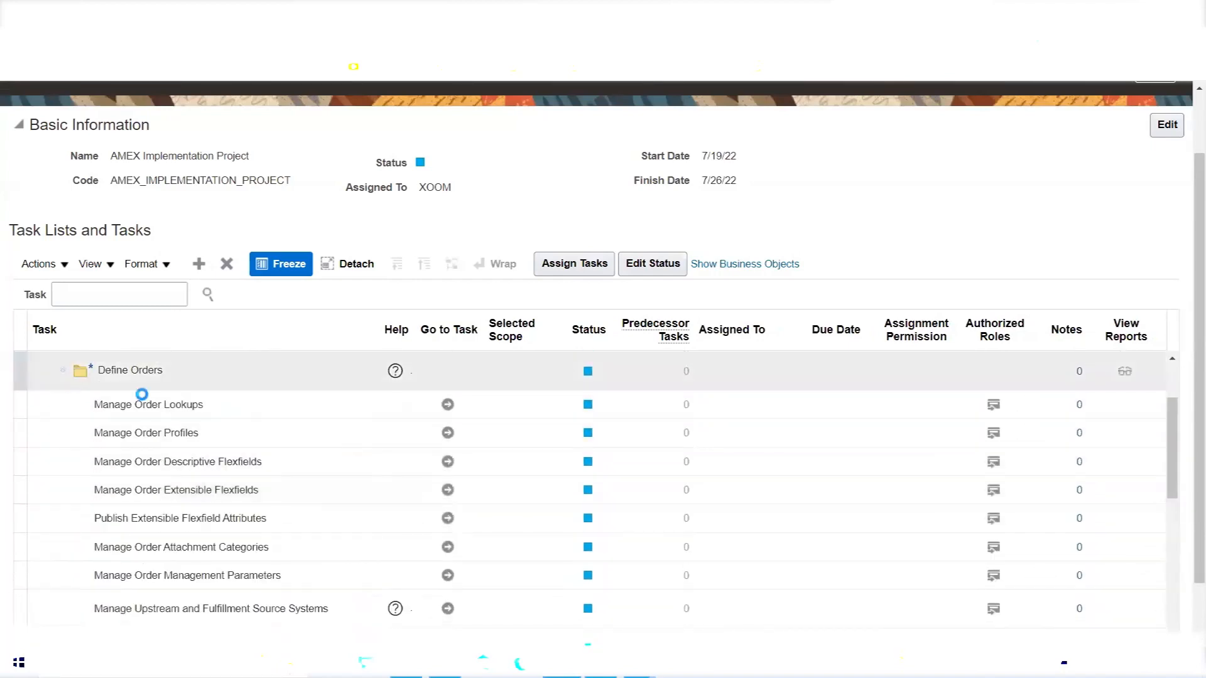
# Look through the Define Pricing tasks and collapse both that list and the whole Order Management folder.
pyautogui.click(63, 508)
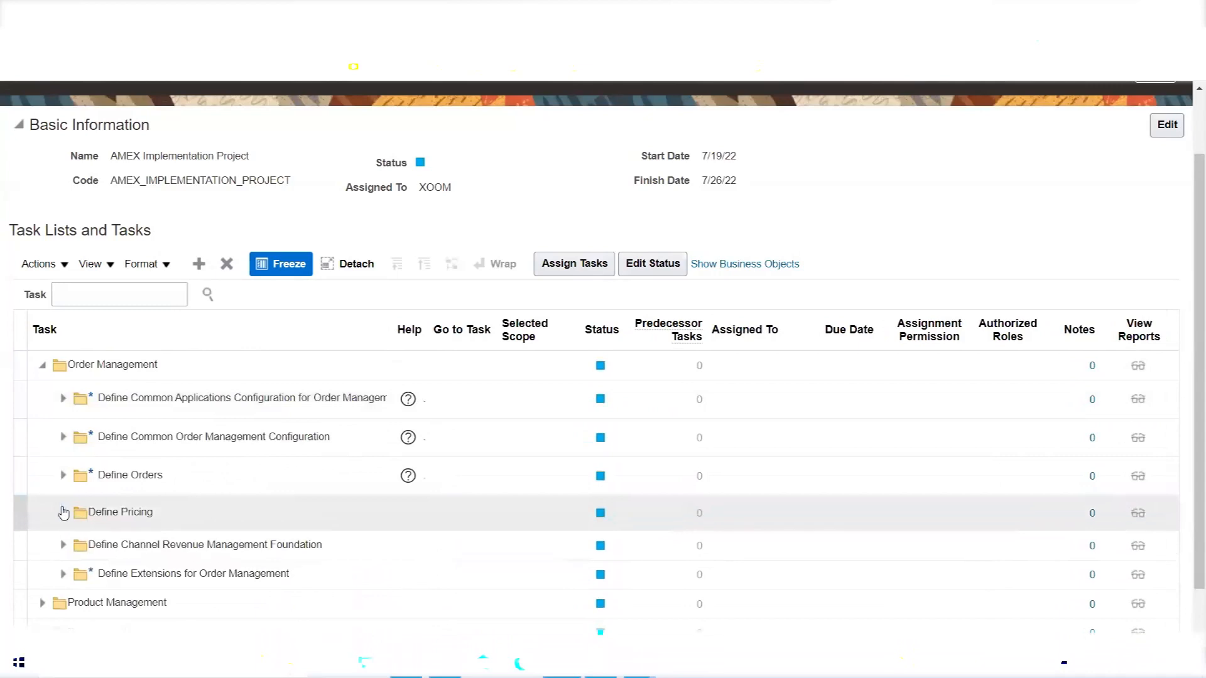
pyautogui.scroll(-3, 264, 503)
pyautogui.scroll(-3, 266, 517)
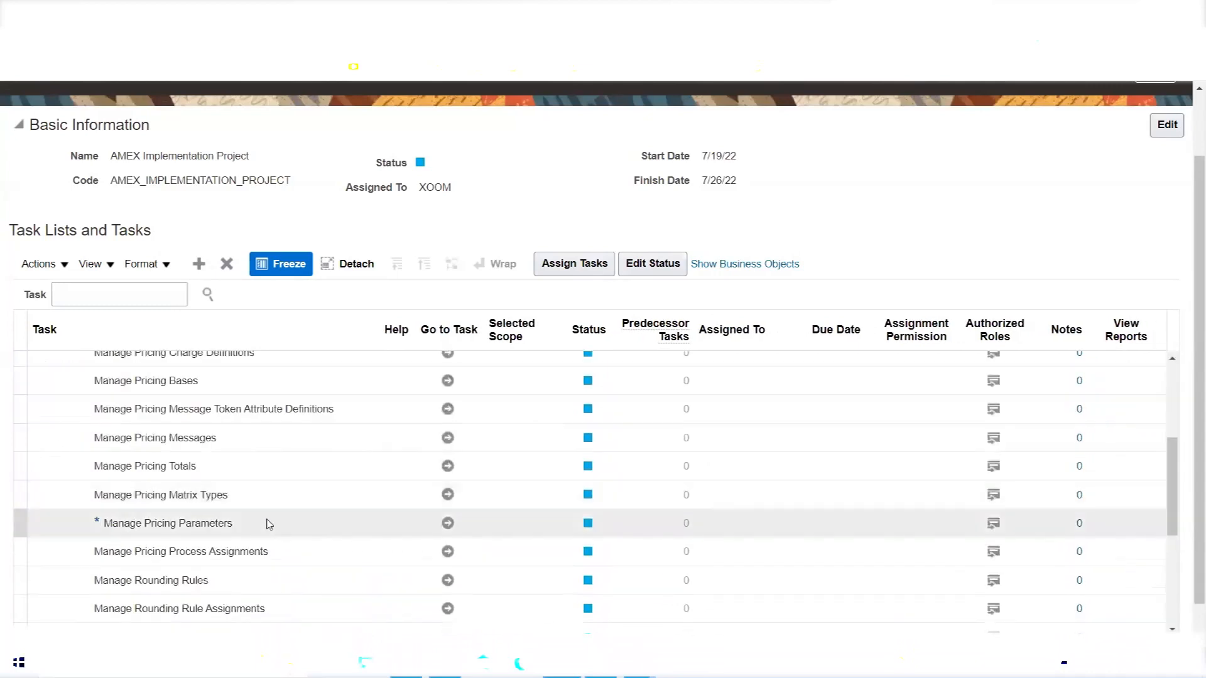
pyautogui.scroll(-5, 267, 525)
pyautogui.scroll(8, 267, 531)
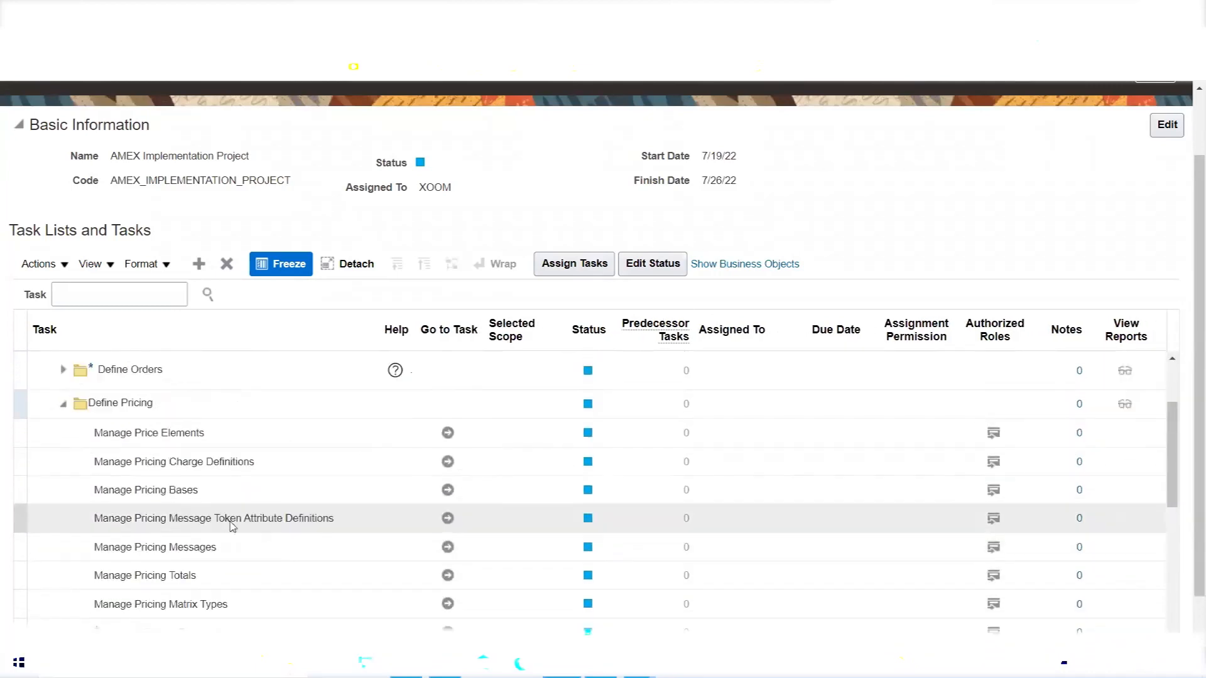
pyautogui.click(63, 407)
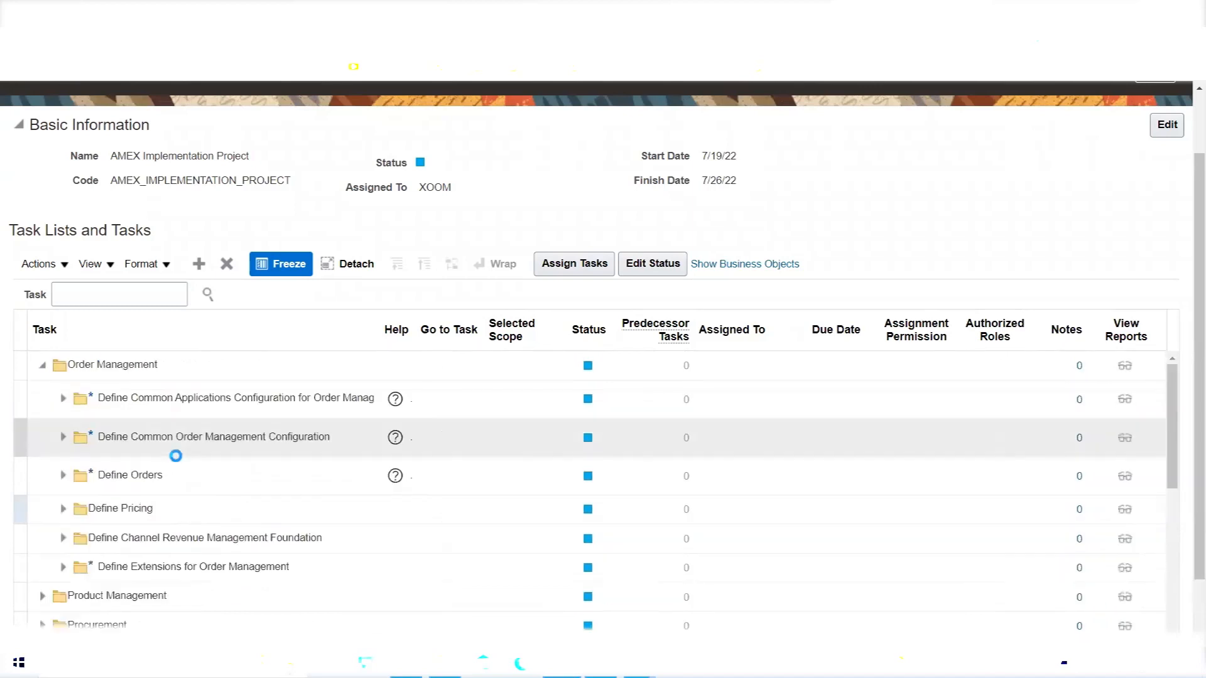
pyautogui.click(44, 370)
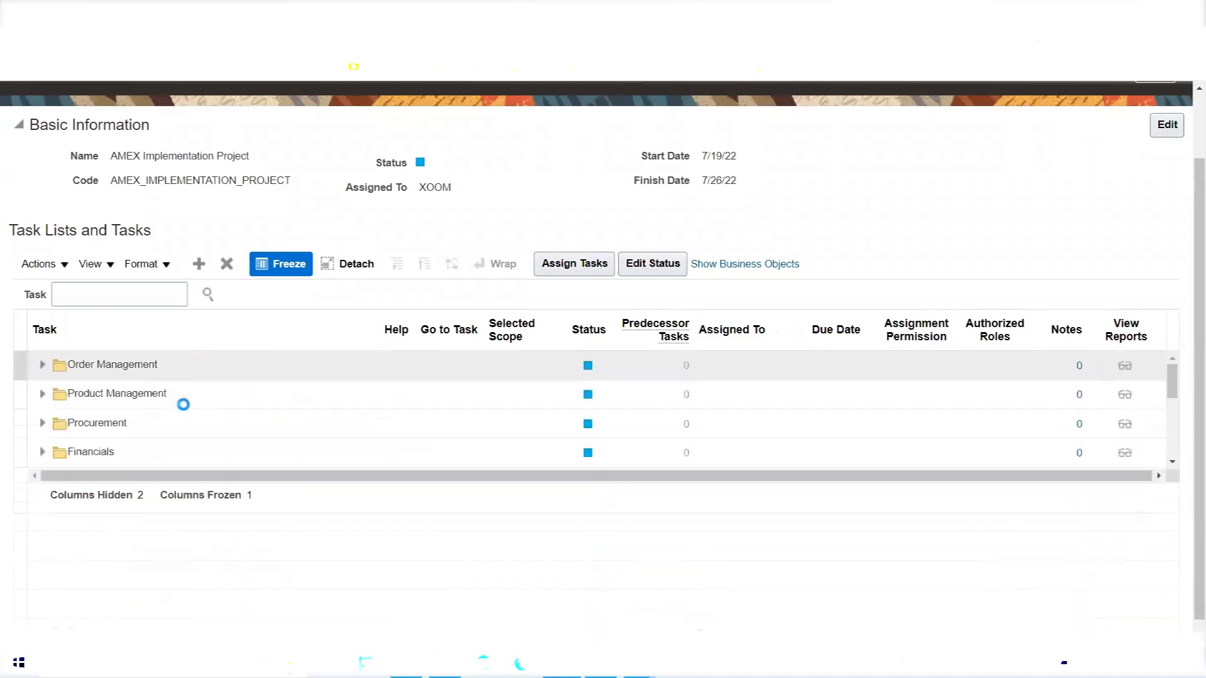
# Look through the task lists under Product Management and Procurement, collapsing each folder again.
pyautogui.click(40, 397)
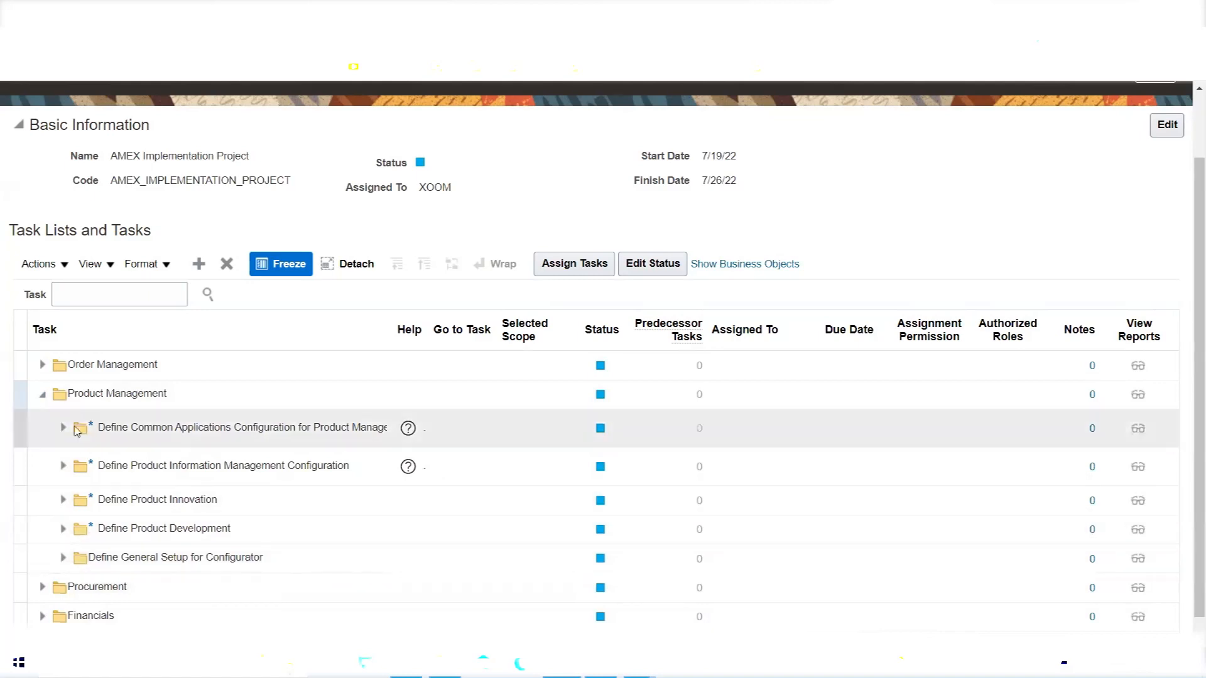
pyautogui.click(40, 397)
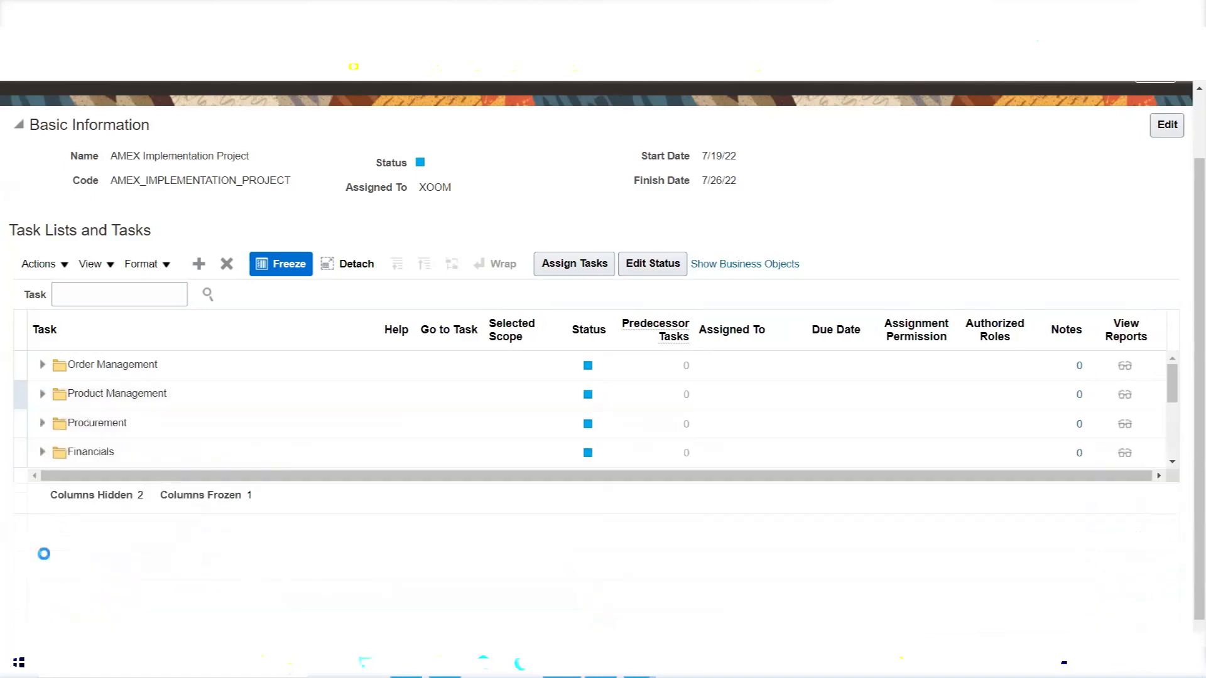
pyautogui.click(41, 428)
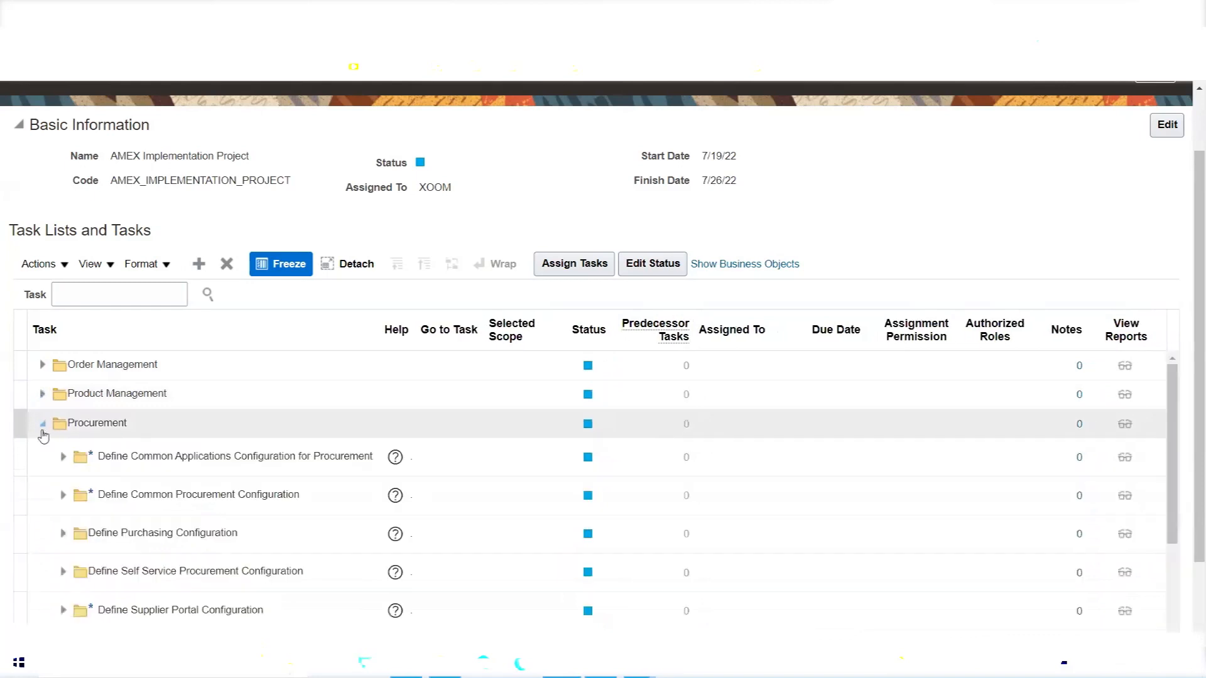
pyautogui.scroll(-5, 267, 559)
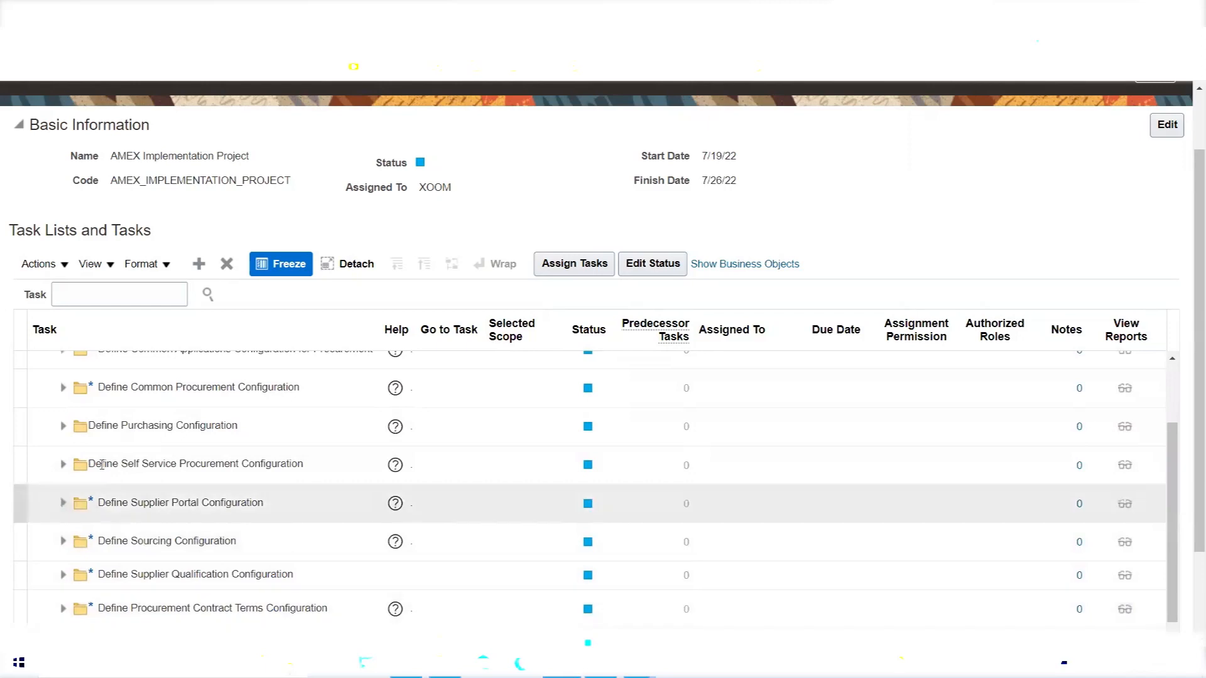
pyautogui.scroll(3, 126, 511)
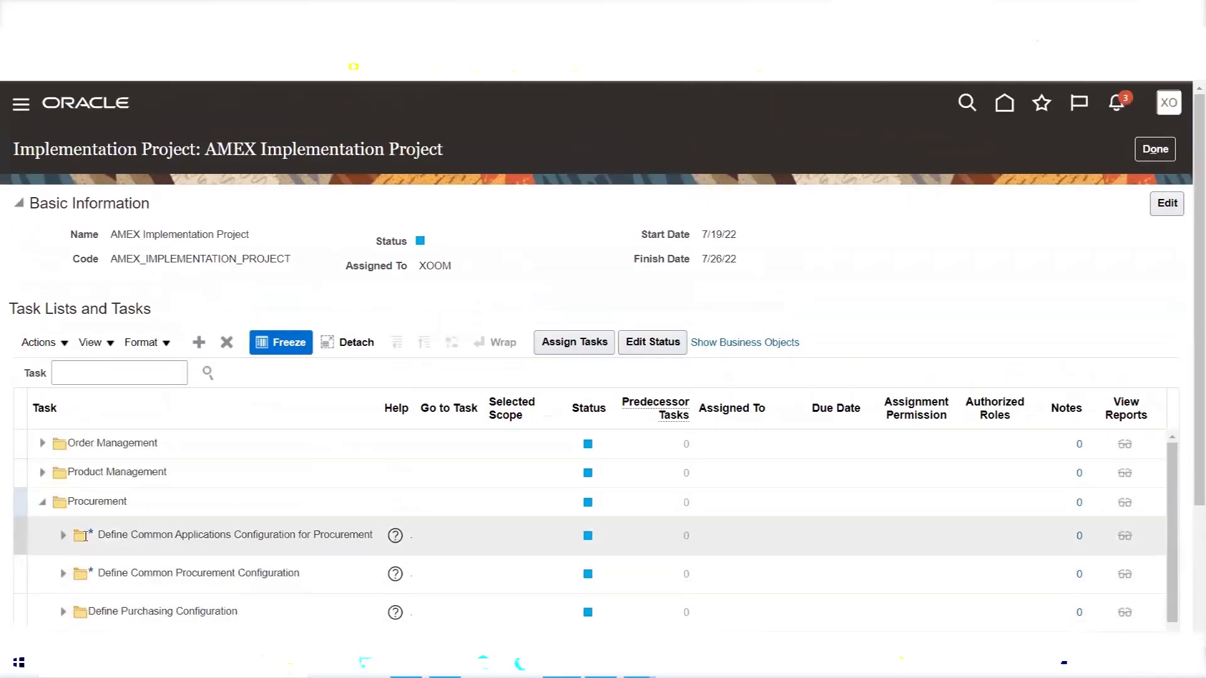
pyautogui.click(43, 503)
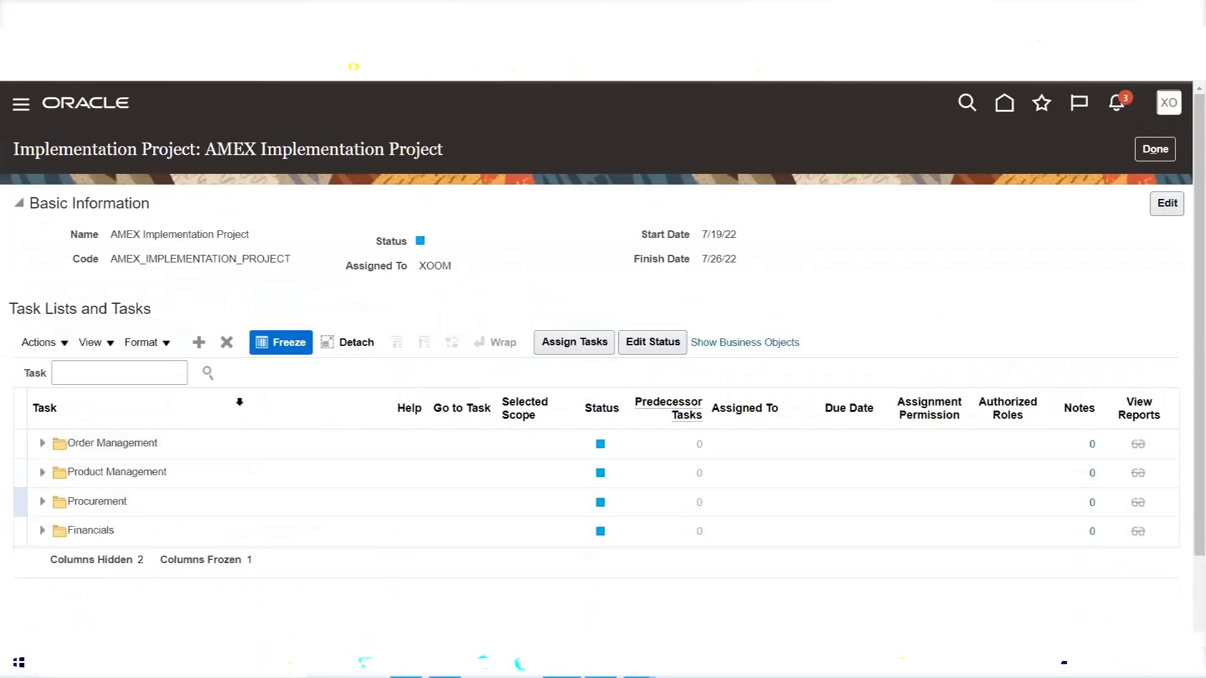
# Expand the Financials folder and look through its configuration task lists.
pyautogui.scroll(-2, 238, 405)
pyautogui.click(41, 435)
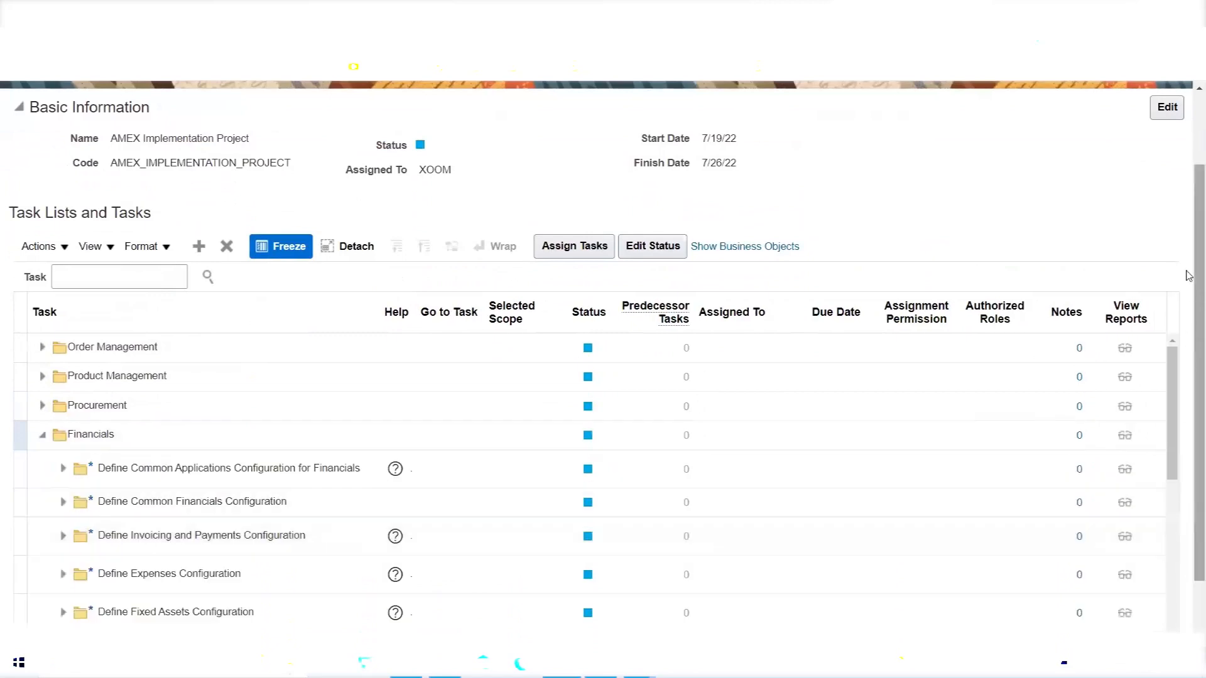
pyautogui.scroll(-2, 1189, 289)
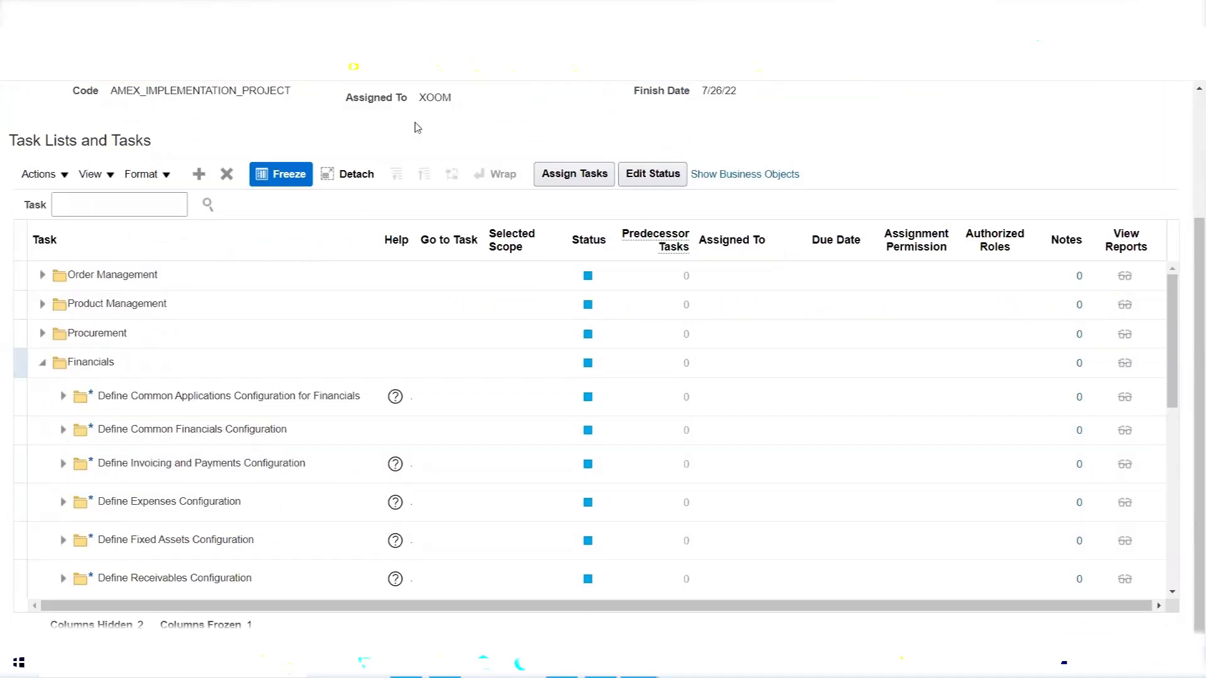
pyautogui.scroll(3, 319, 153)
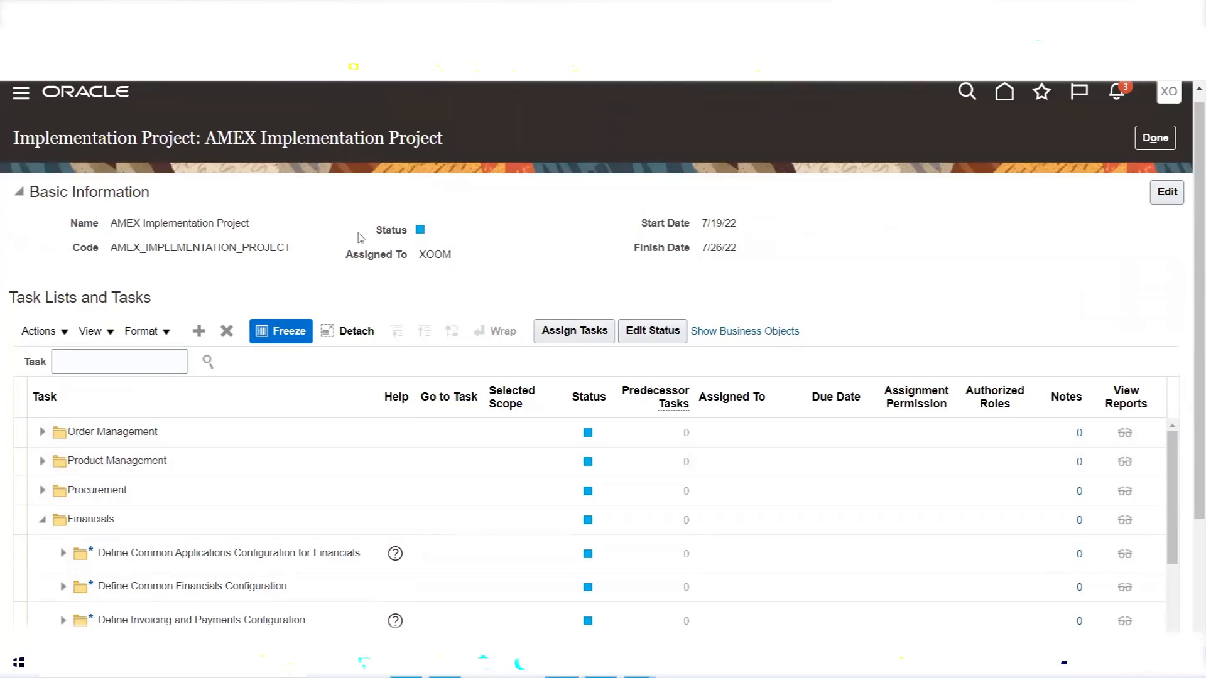
# Review the AMEX project's basic information, including its name and code, and collapse the Financials folder.
pyautogui.moveTo(119, 224); pyautogui.dragTo(753, 256)
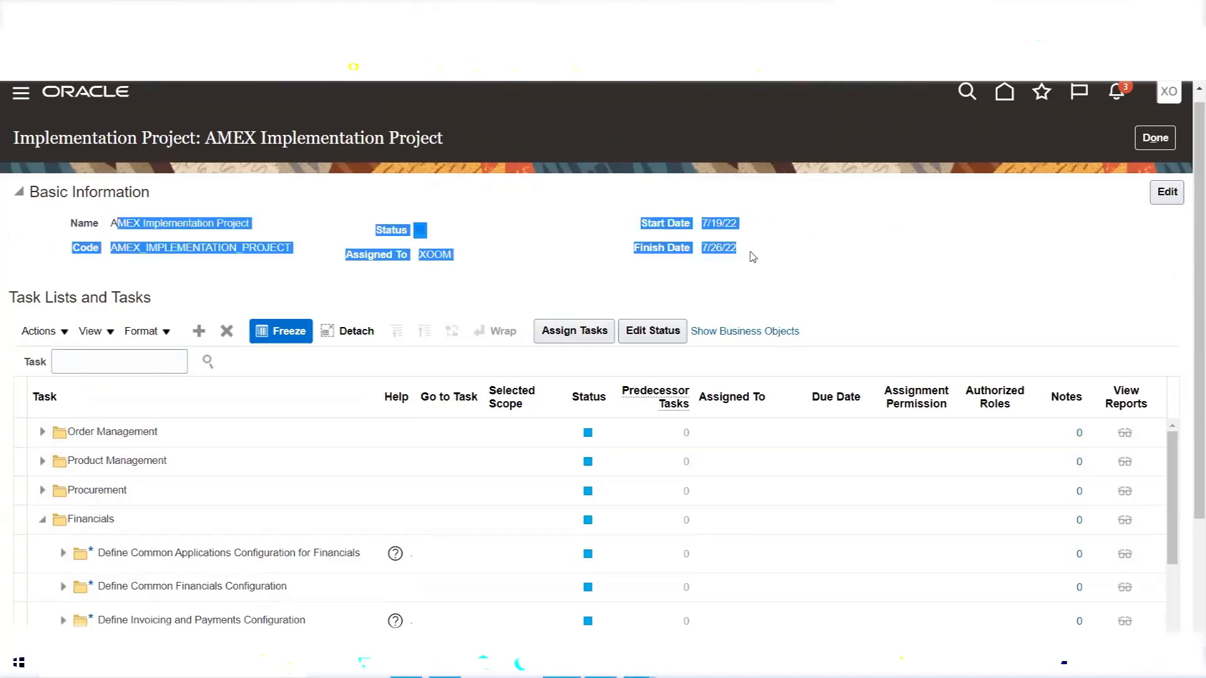
pyautogui.click(139, 485)
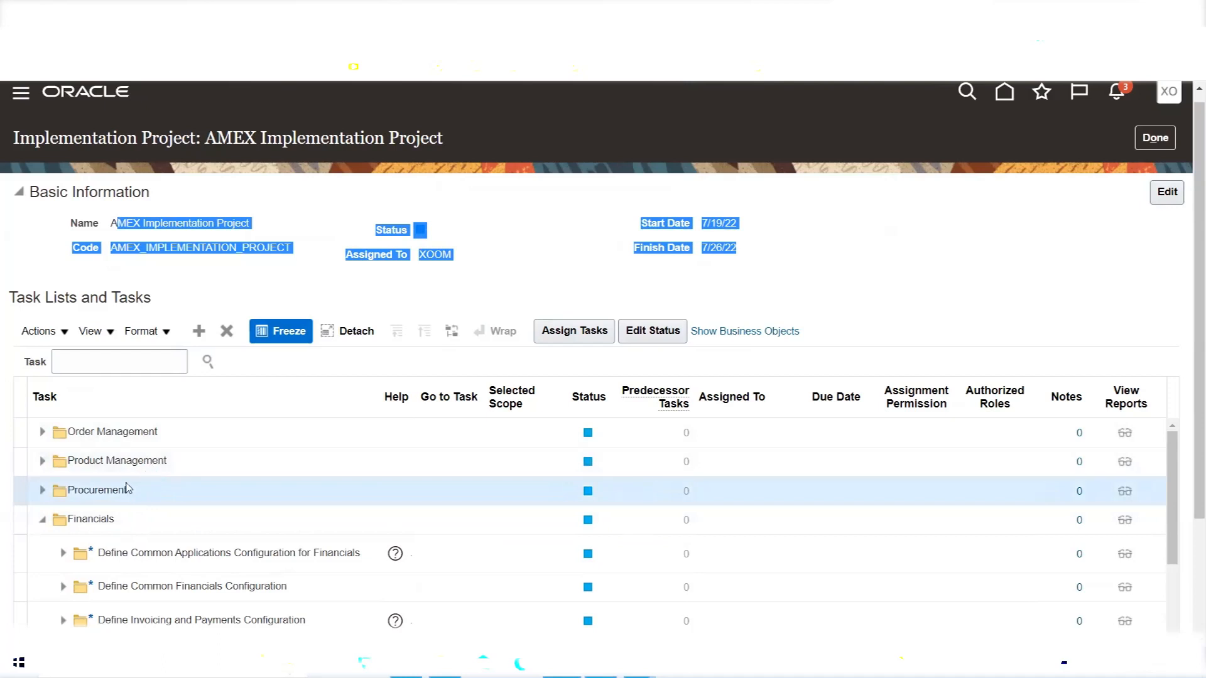
pyautogui.click(475, 248)
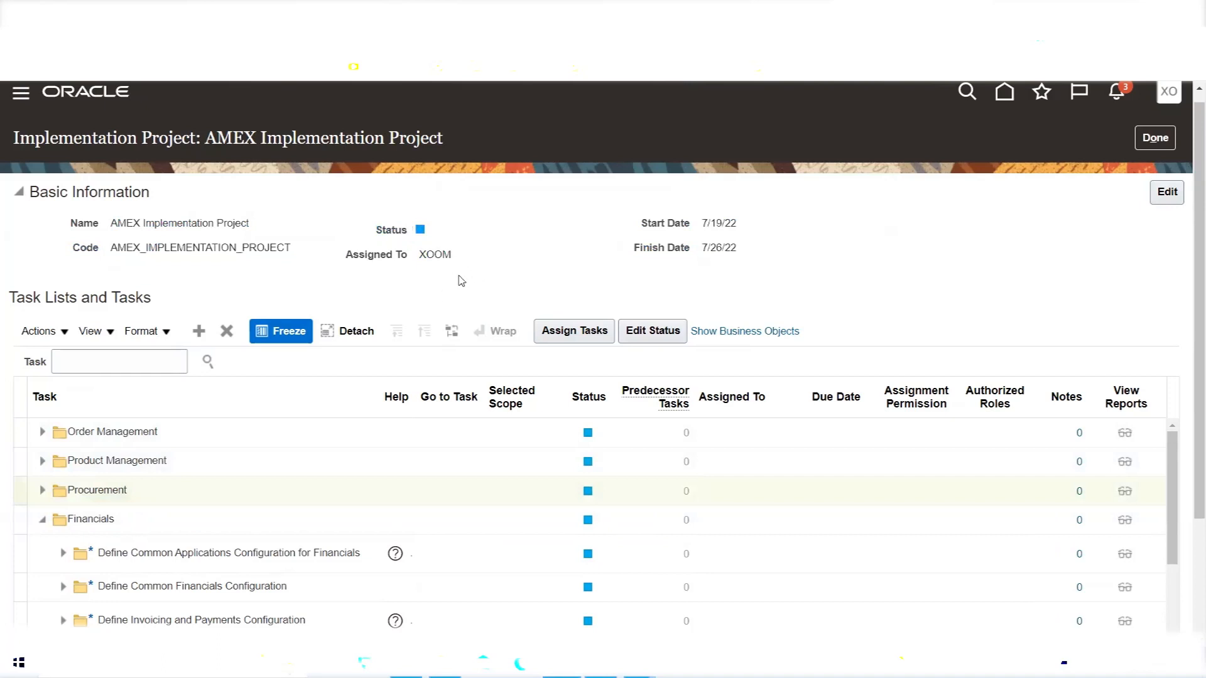
pyautogui.click(38, 520)
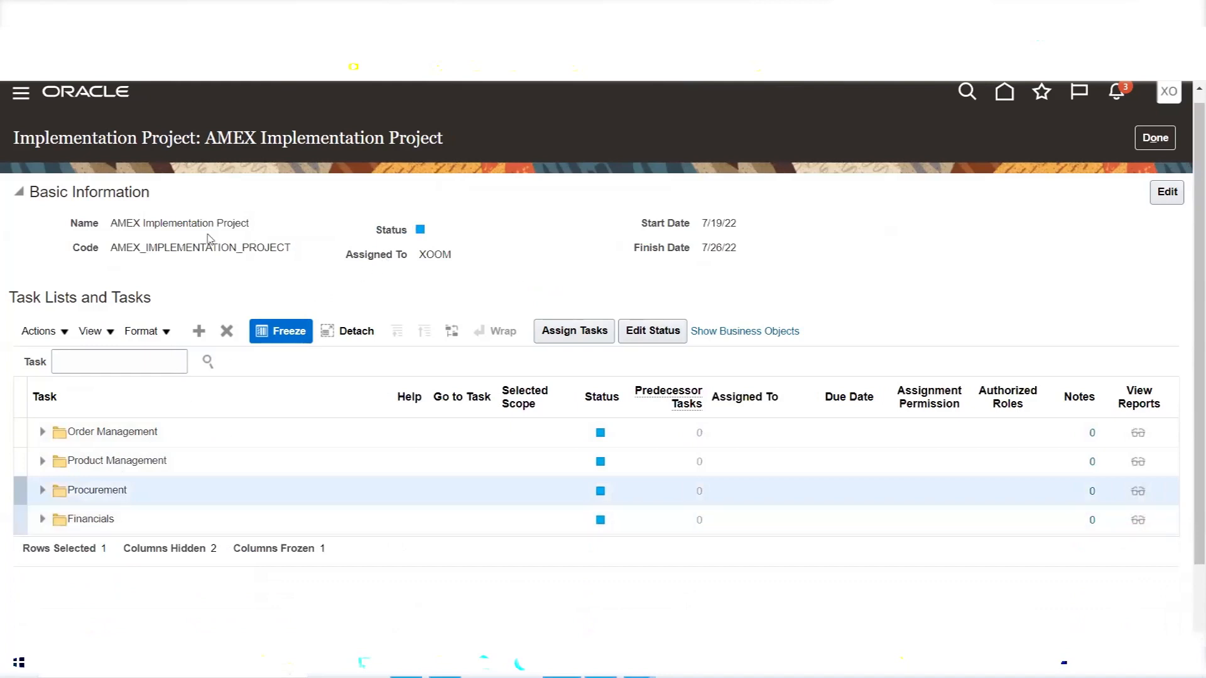
pyautogui.tripleClick(168, 236)
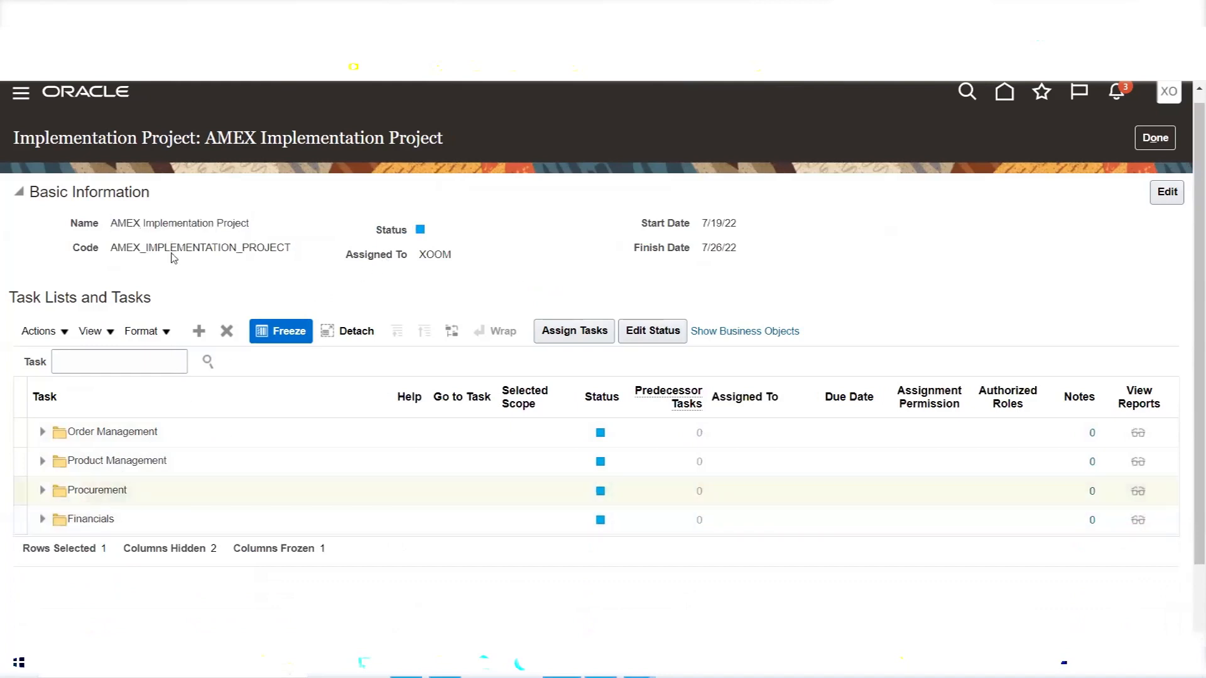
pyautogui.doubleClick(171, 251)
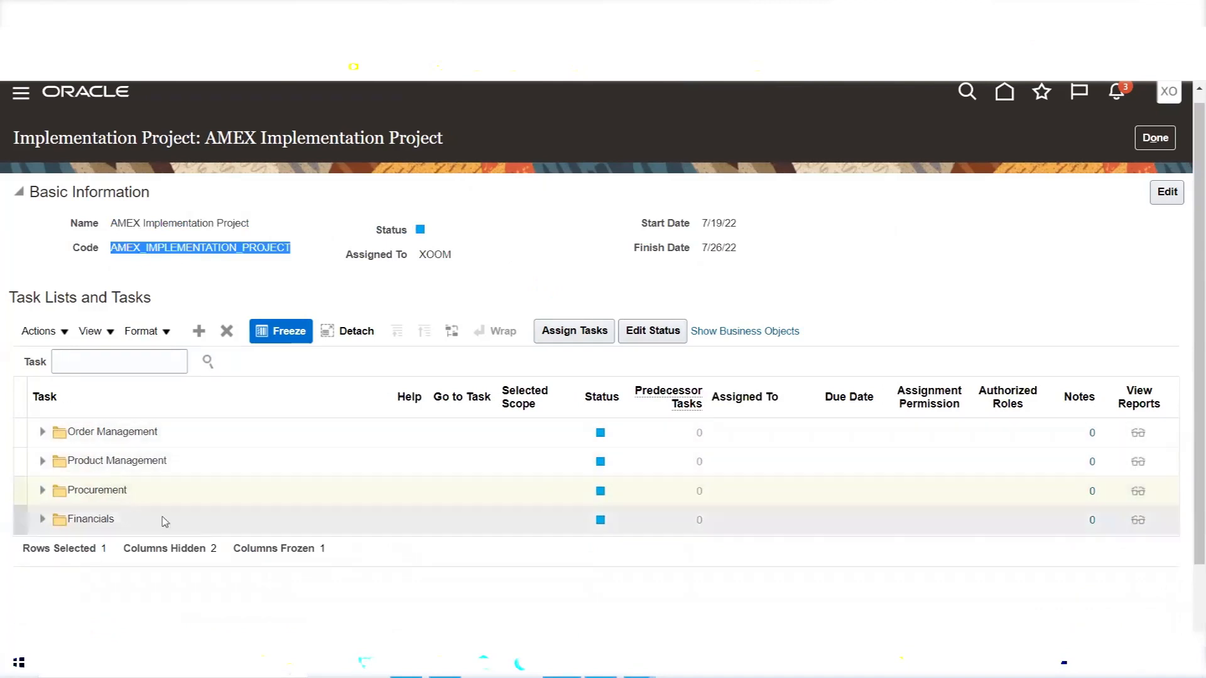
# Return to the implementation projects list, create a project named XOOM Implementation Project, and save and open it.
pyautogui.click(1155, 138)
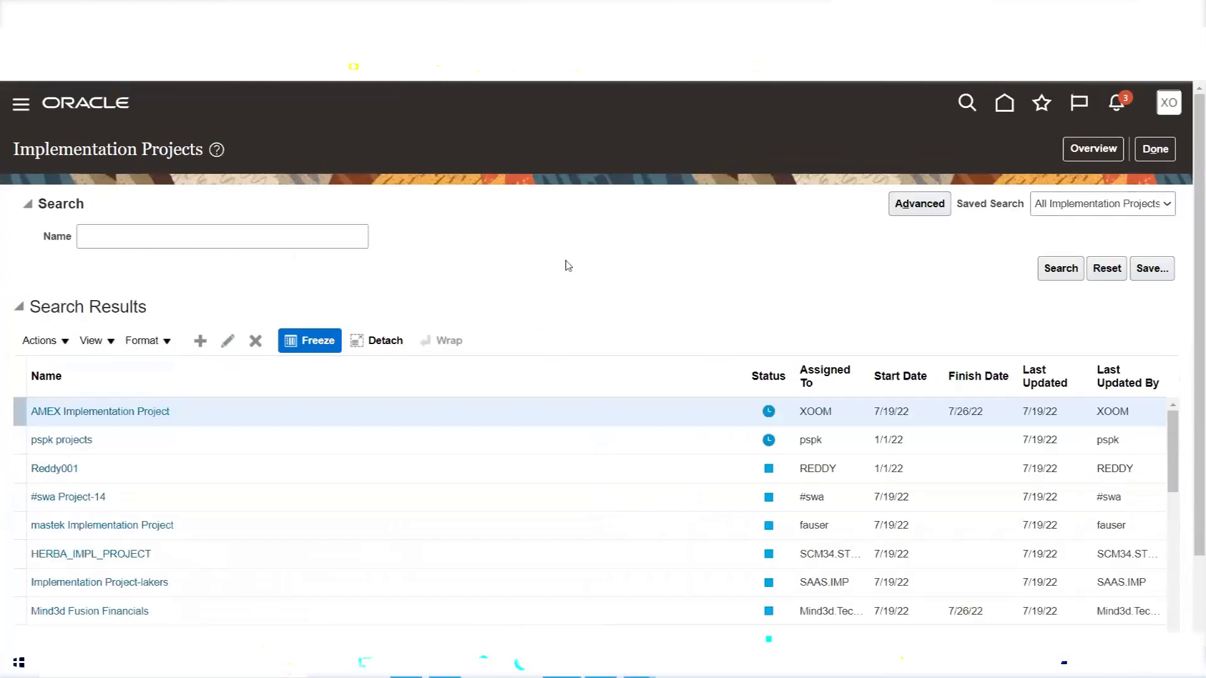
pyautogui.click(201, 342)
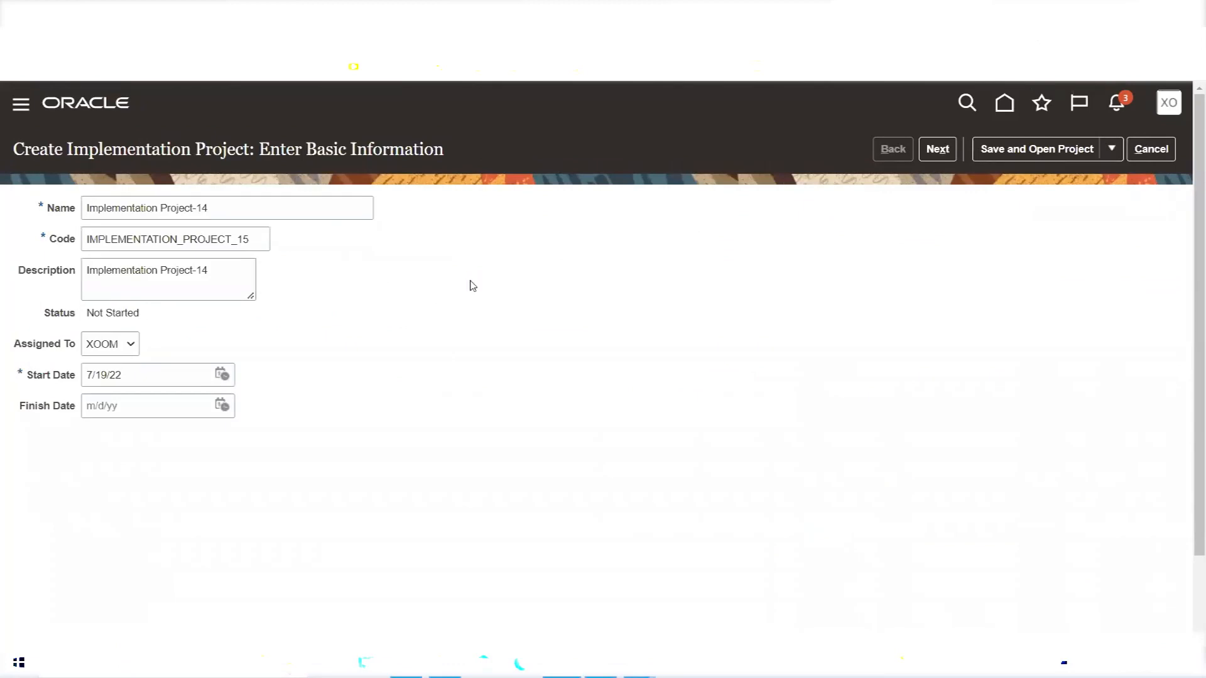
pyautogui.click(86, 210)
pyautogui.write('XOOM')
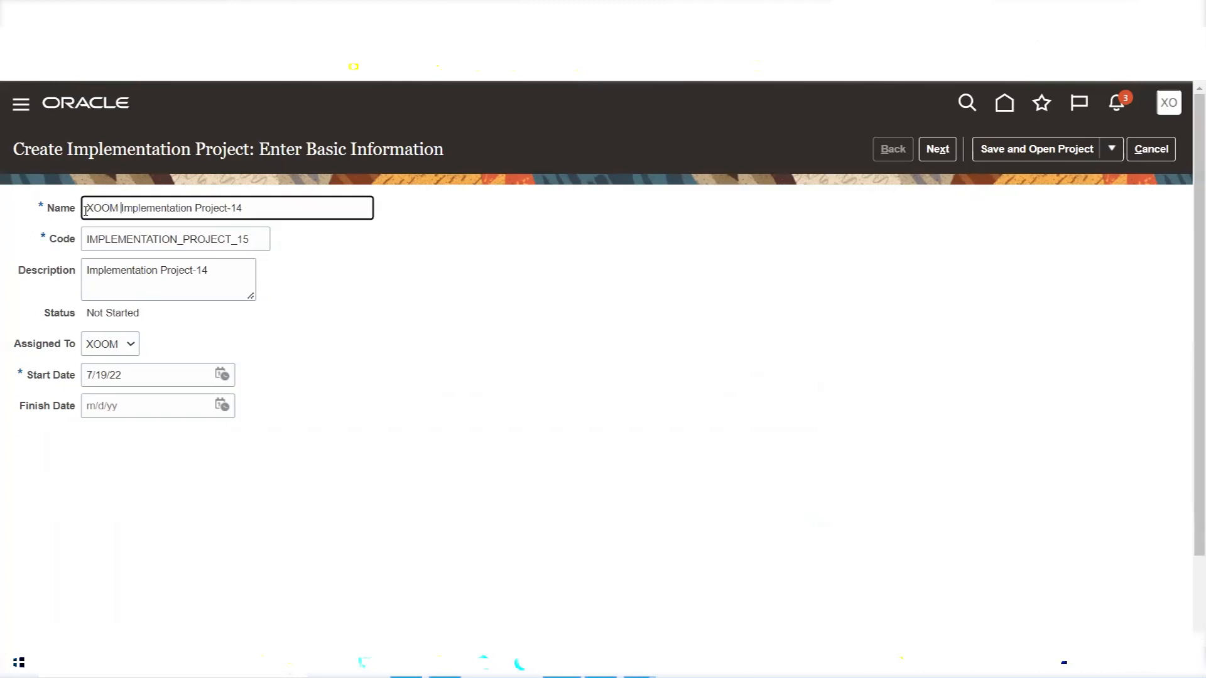
pyautogui.click(291, 213)
pyautogui.press('BackSpace')
pyautogui.press('BackSpace')
pyautogui.press('BackSpace')
pyautogui.press('Tab')
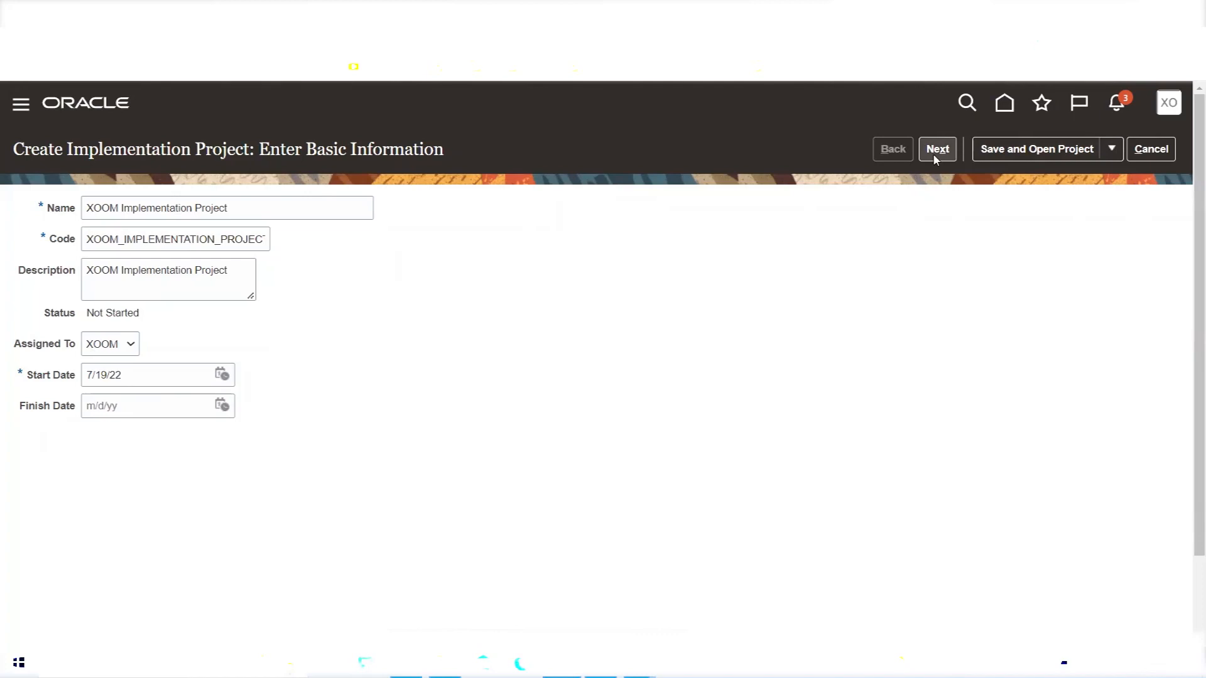
pyautogui.click(1033, 156)
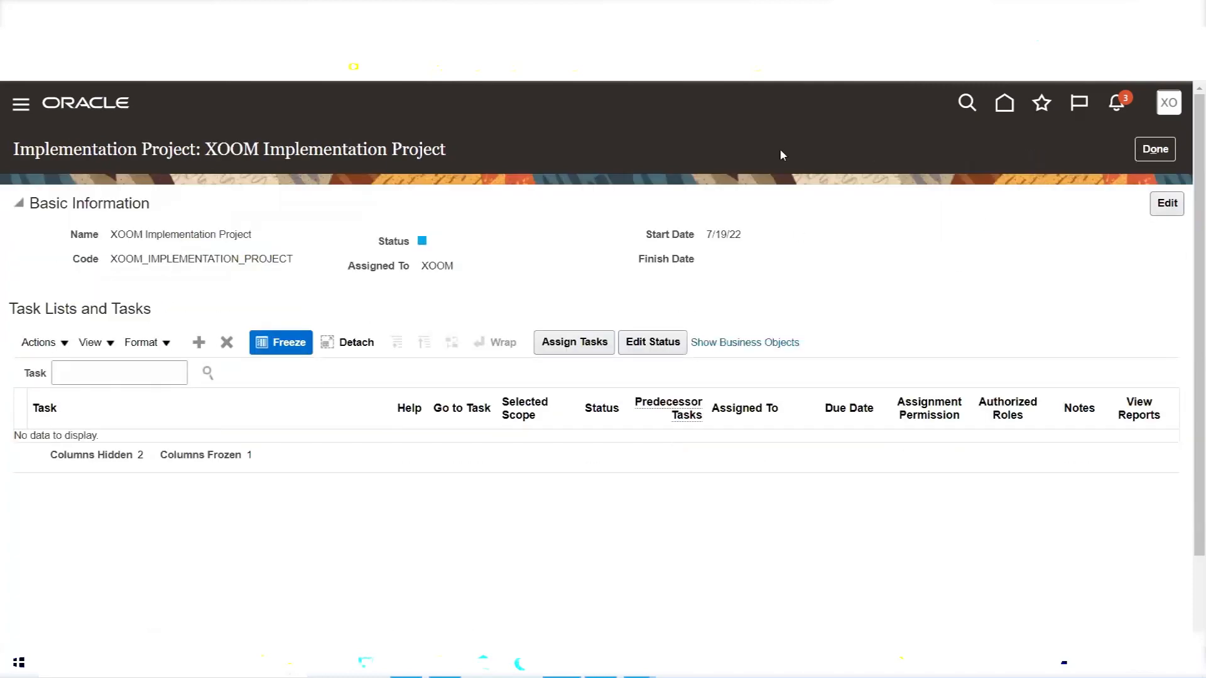
# Search the offerings for "Product M" and add Product Management to the XOOM project's task lists.
pyautogui.tripleClick(183, 234)
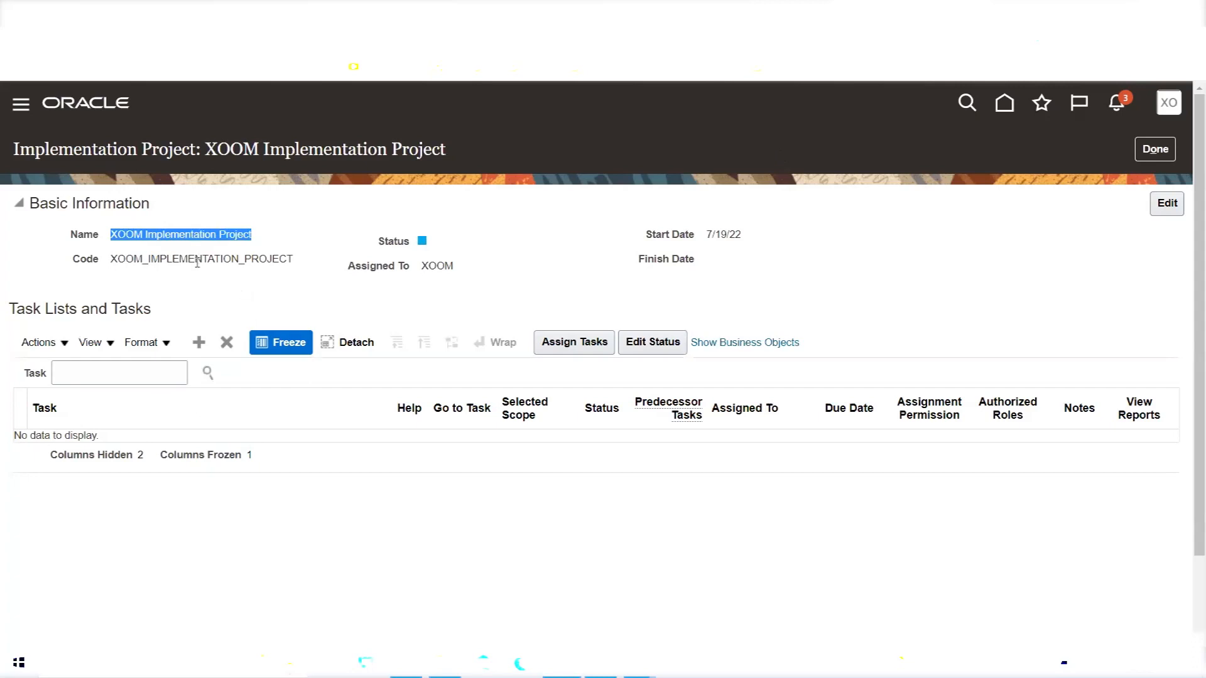
pyautogui.click(198, 344)
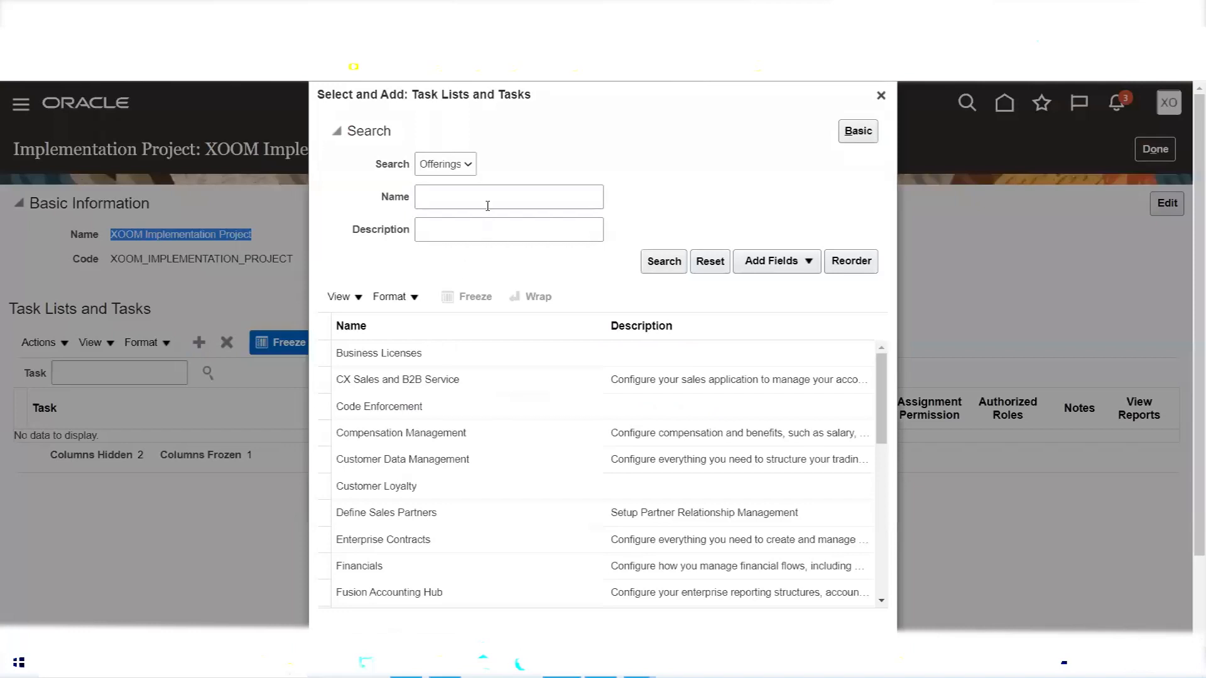
pyautogui.click(487, 201)
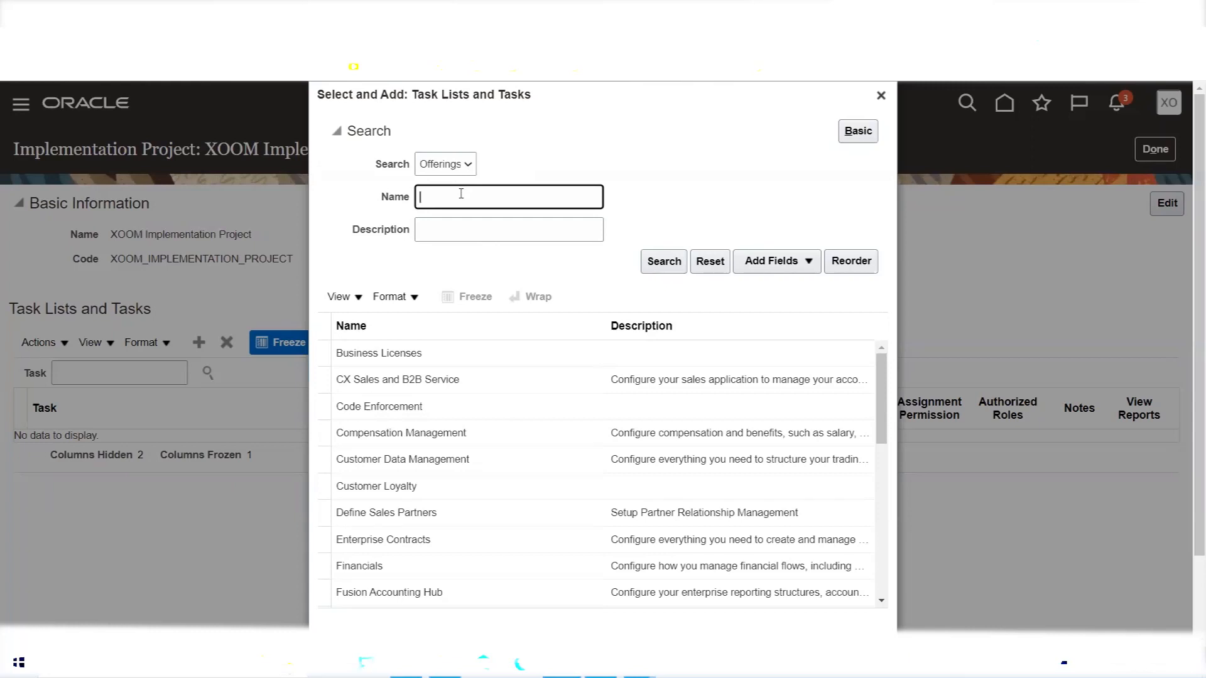
pyautogui.write('Froduct M')
pyautogui.click(650, 261)
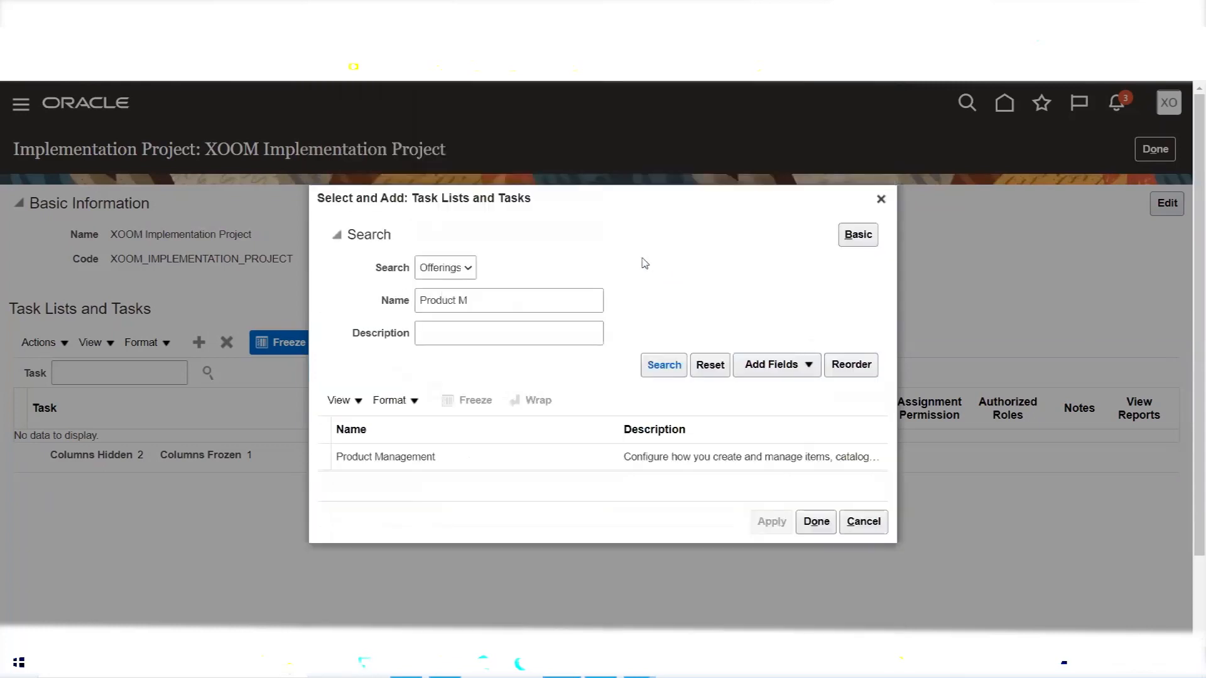
pyautogui.click(387, 457)
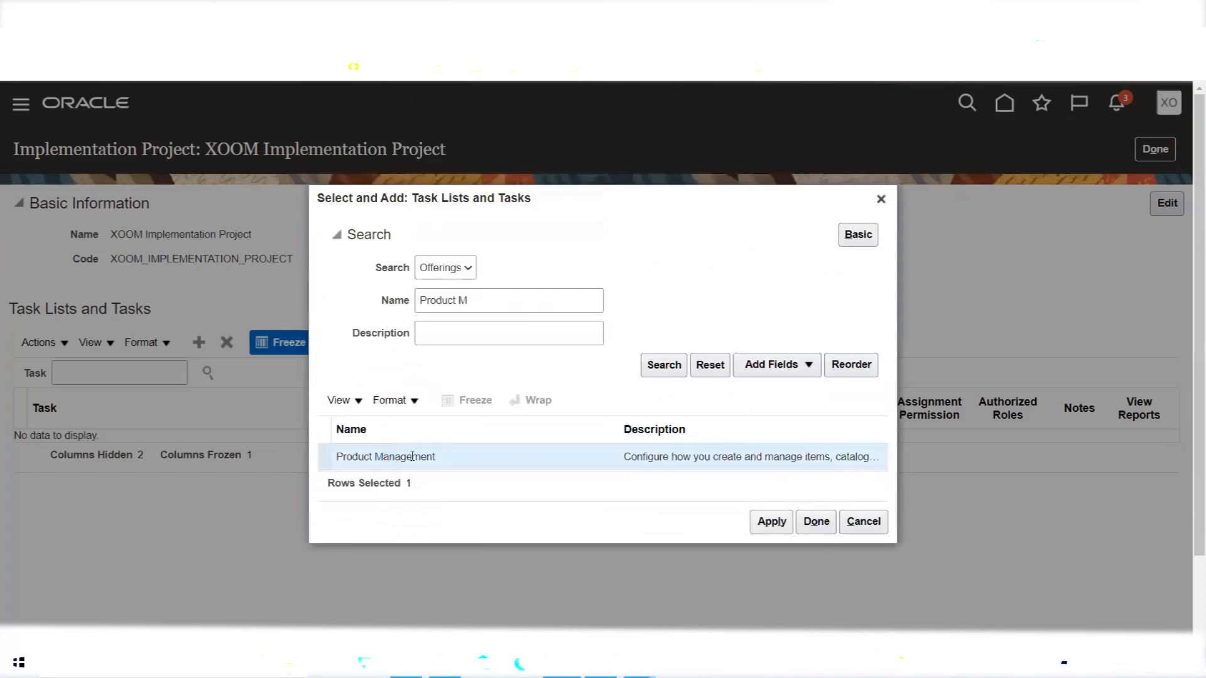
pyautogui.click(771, 529)
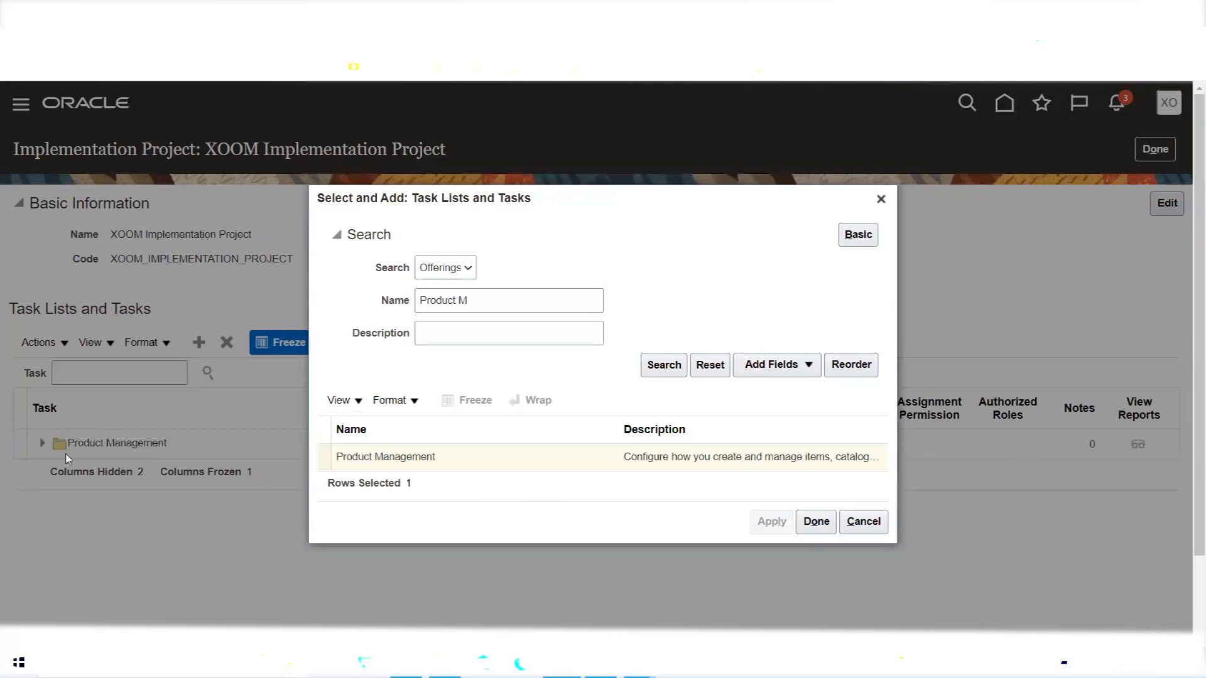
# Search the offerings for "Procurement" and add the Procurement offering to the project.
pyautogui.tripleClick(492, 296)
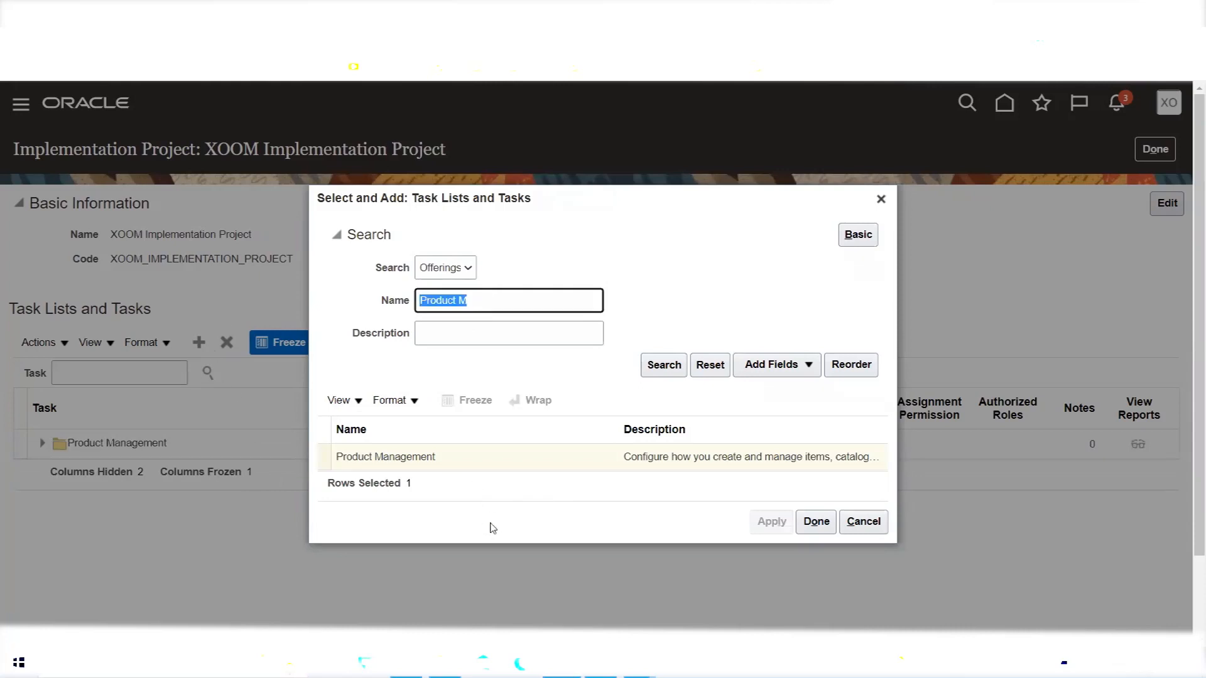
pyautogui.write('Procurement')
pyautogui.click(667, 369)
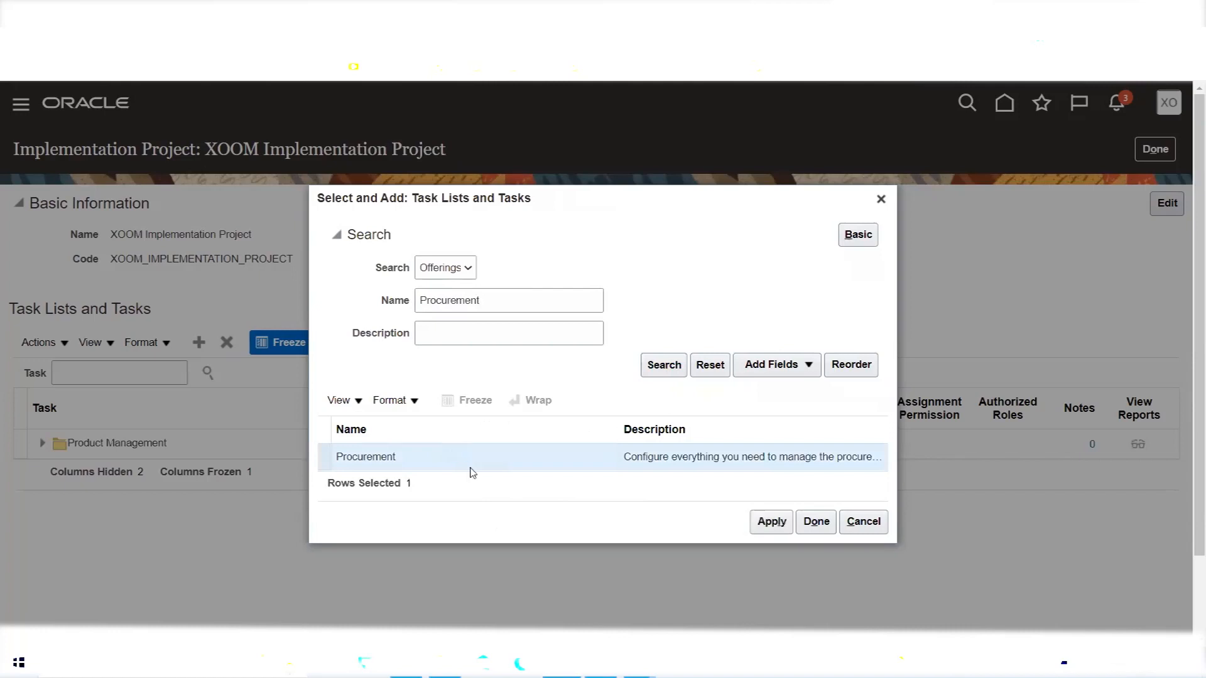
pyautogui.click(771, 522)
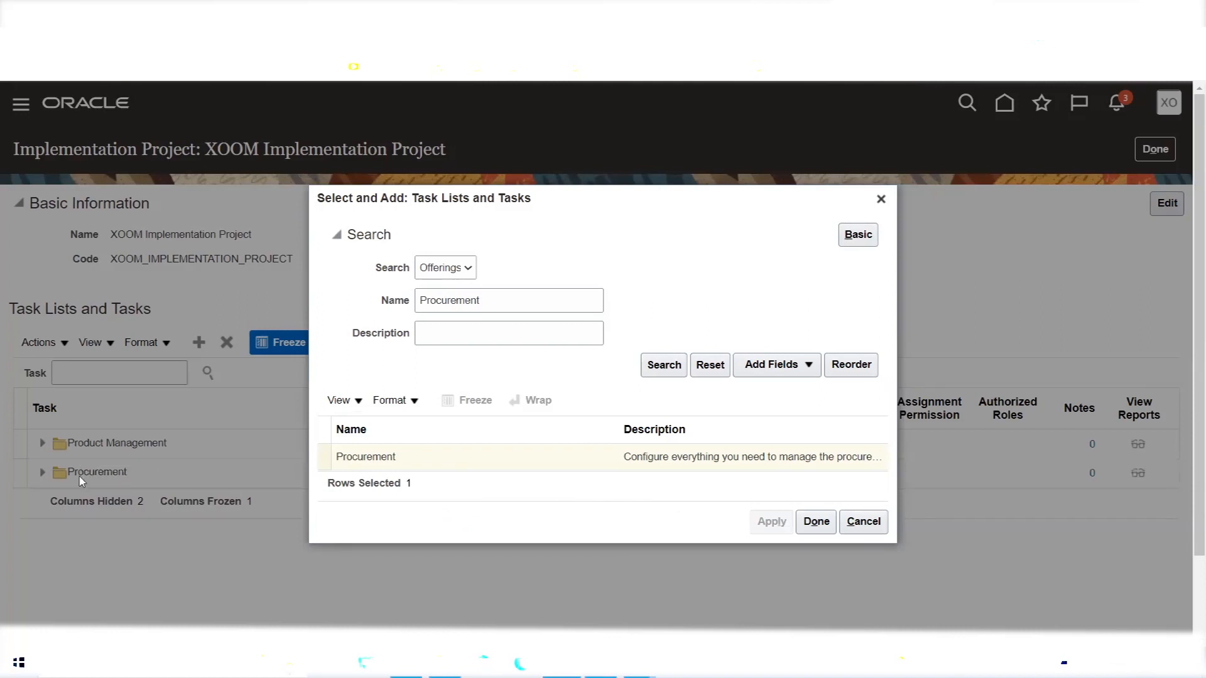
# Search the offerings for "Order Man", add Order Management to the project, and finish adding task lists.
pyautogui.doubleClick(498, 298)
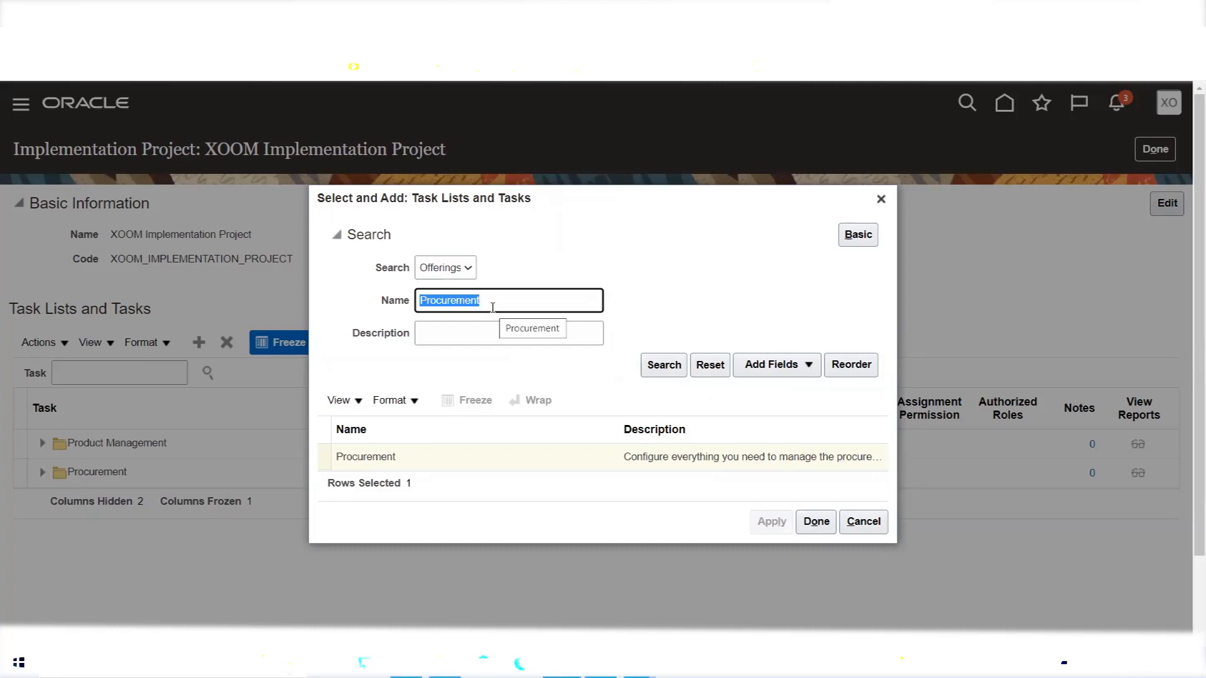
pyautogui.write('o')
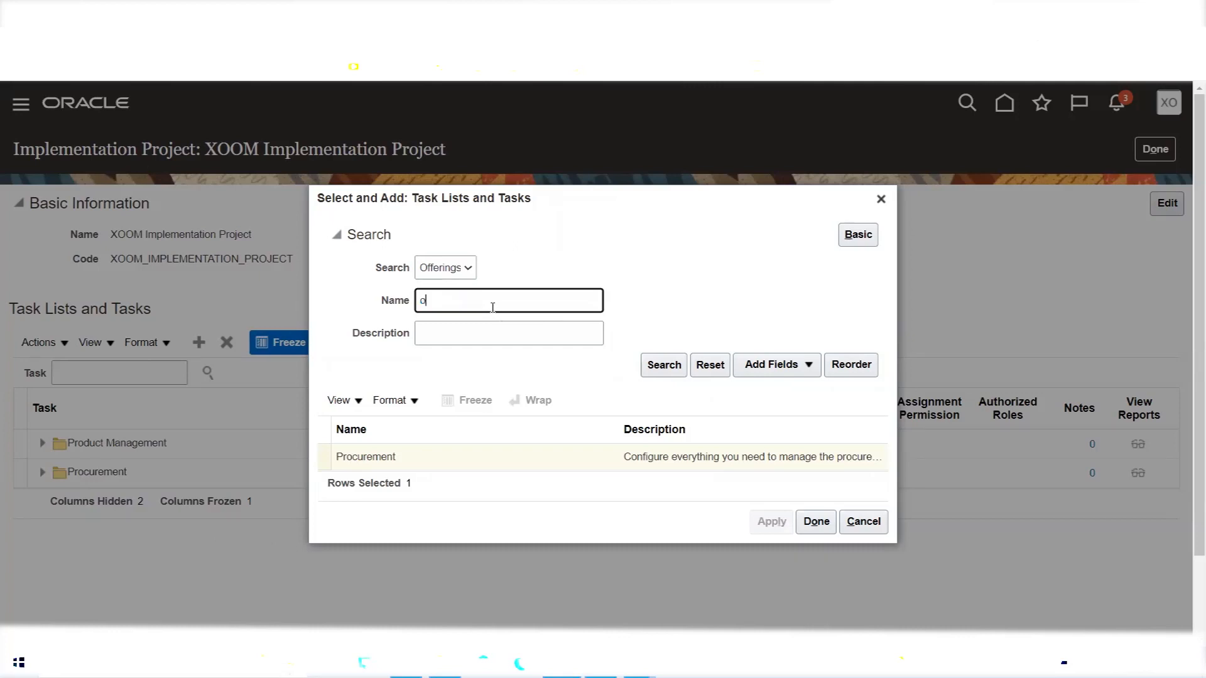
pyautogui.press('BackSpace')
pyautogui.write('Order Man')
pyautogui.click(664, 370)
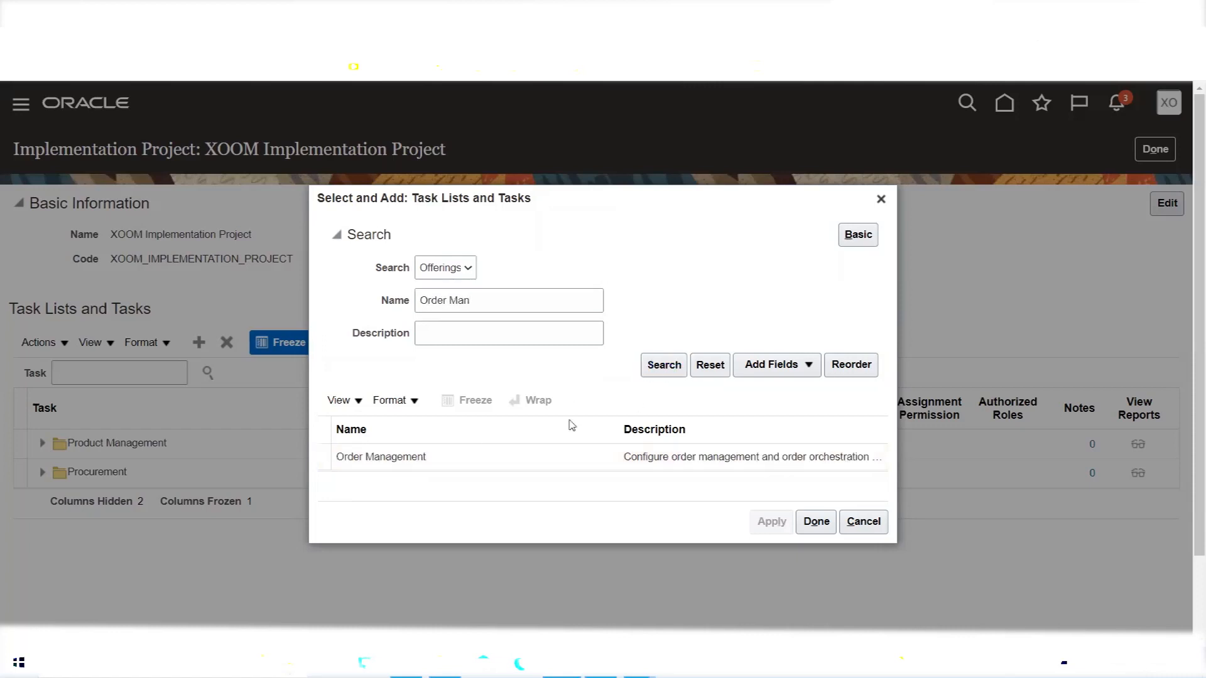
pyautogui.click(443, 455)
pyautogui.click(772, 522)
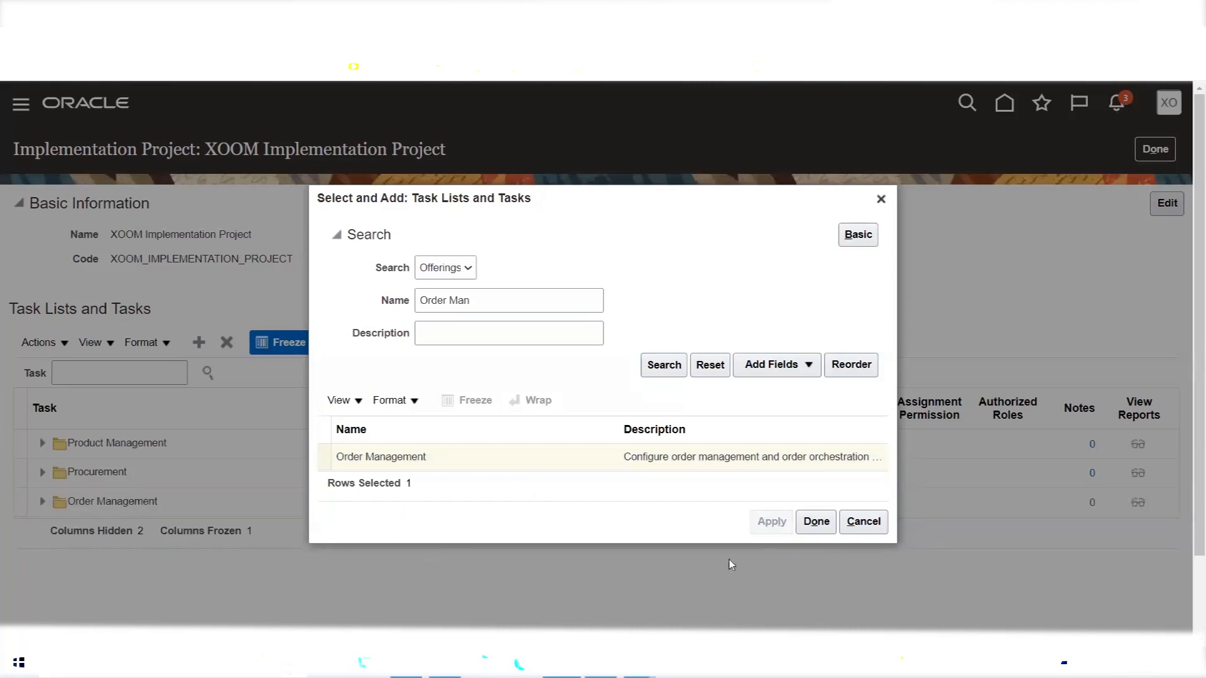
pyautogui.click(816, 521)
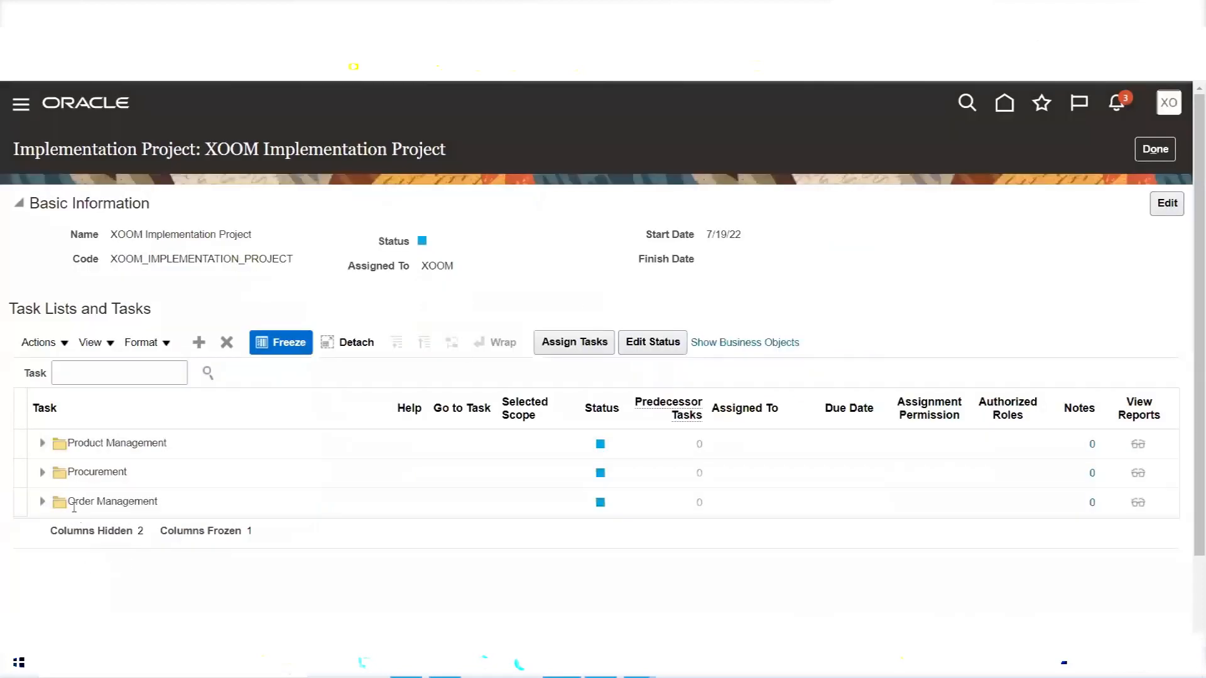
# Expand the Procurement offering to examine its task lists, and collapse it again.
pyautogui.click(42, 473)
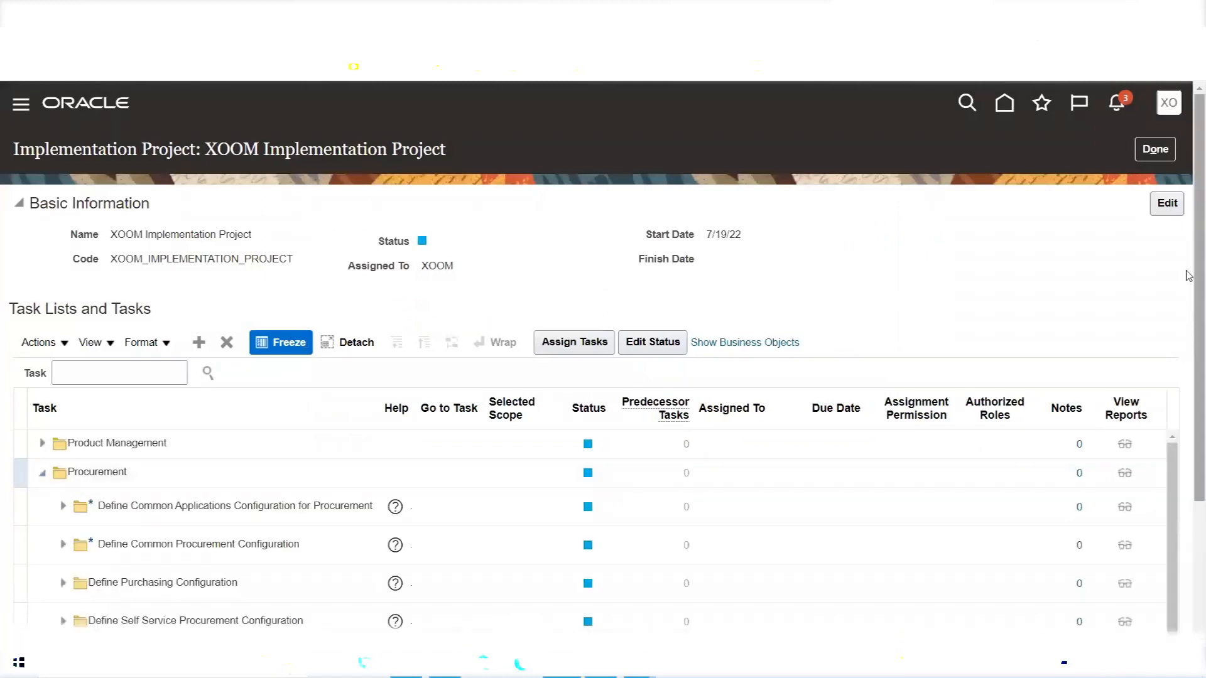
pyautogui.moveTo(1189, 271); pyautogui.dragTo(1188, 390)
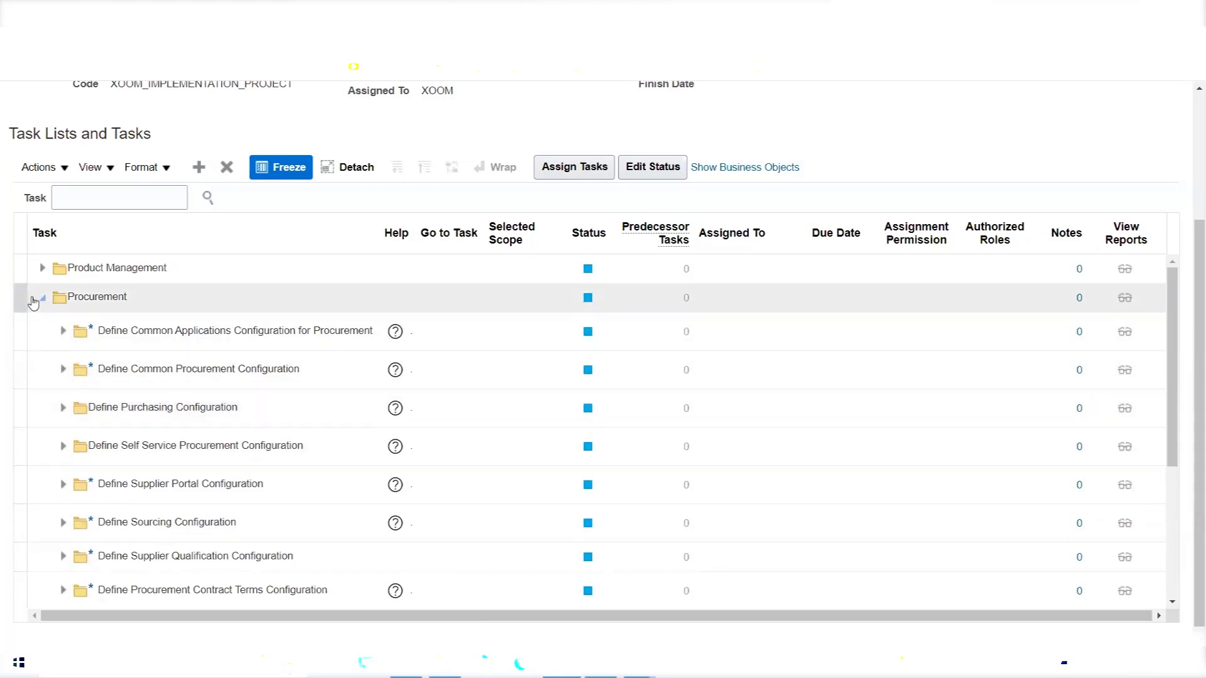
pyautogui.click(40, 298)
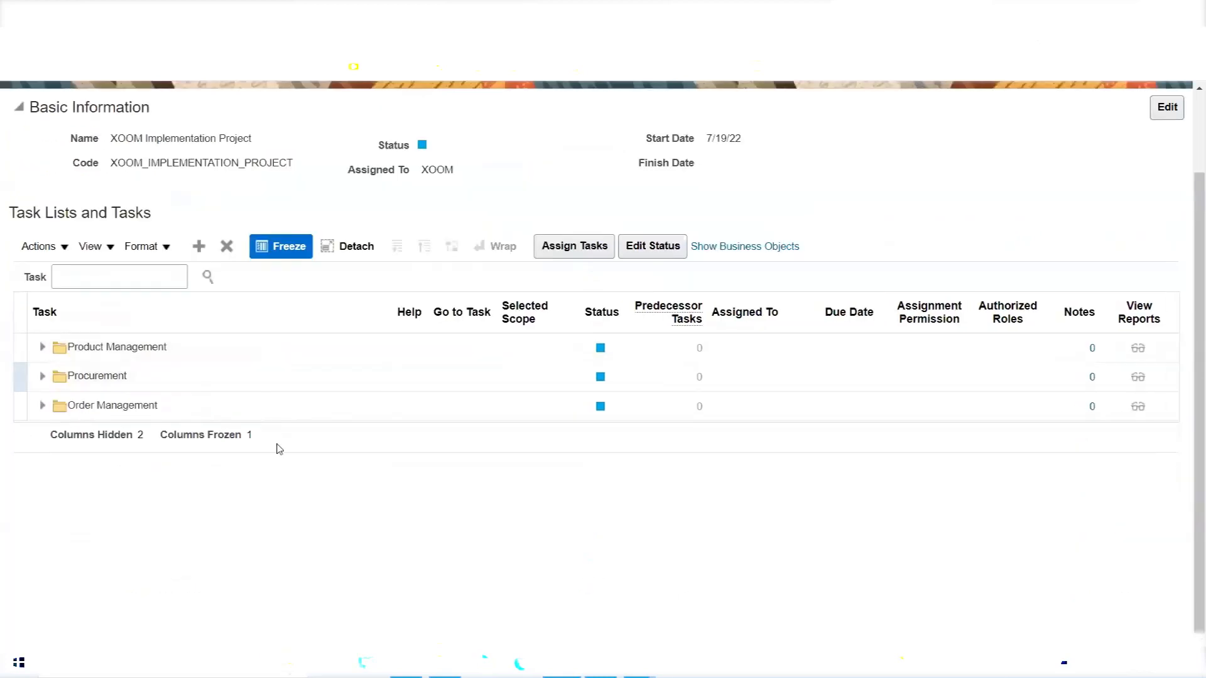
pyautogui.click(202, 312)
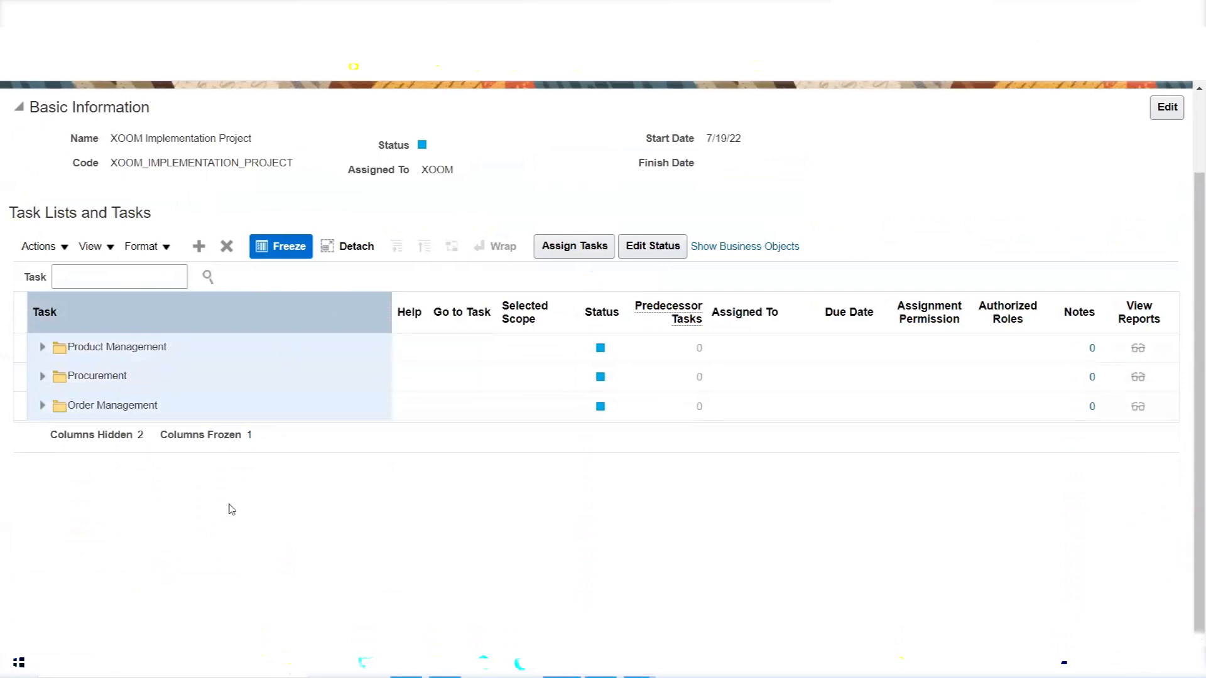
pyautogui.click(20, 311)
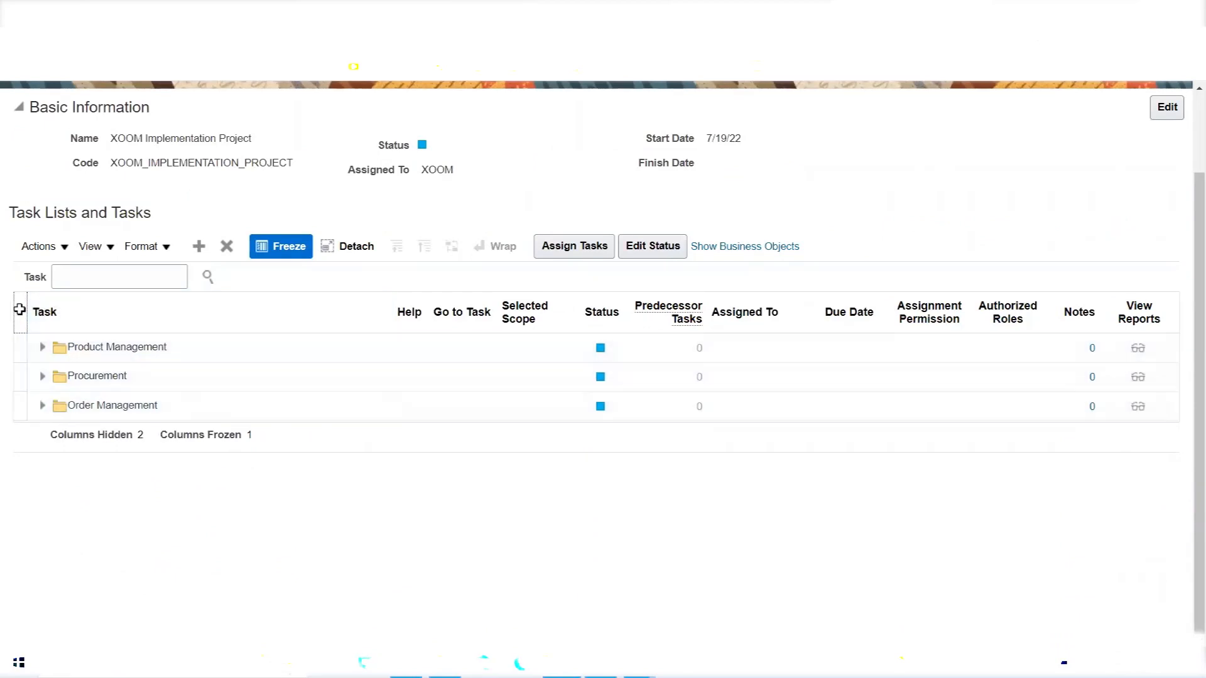
# Start adding another task list to the project and search the offerings for "Define Purchasing".
pyautogui.click(199, 248)
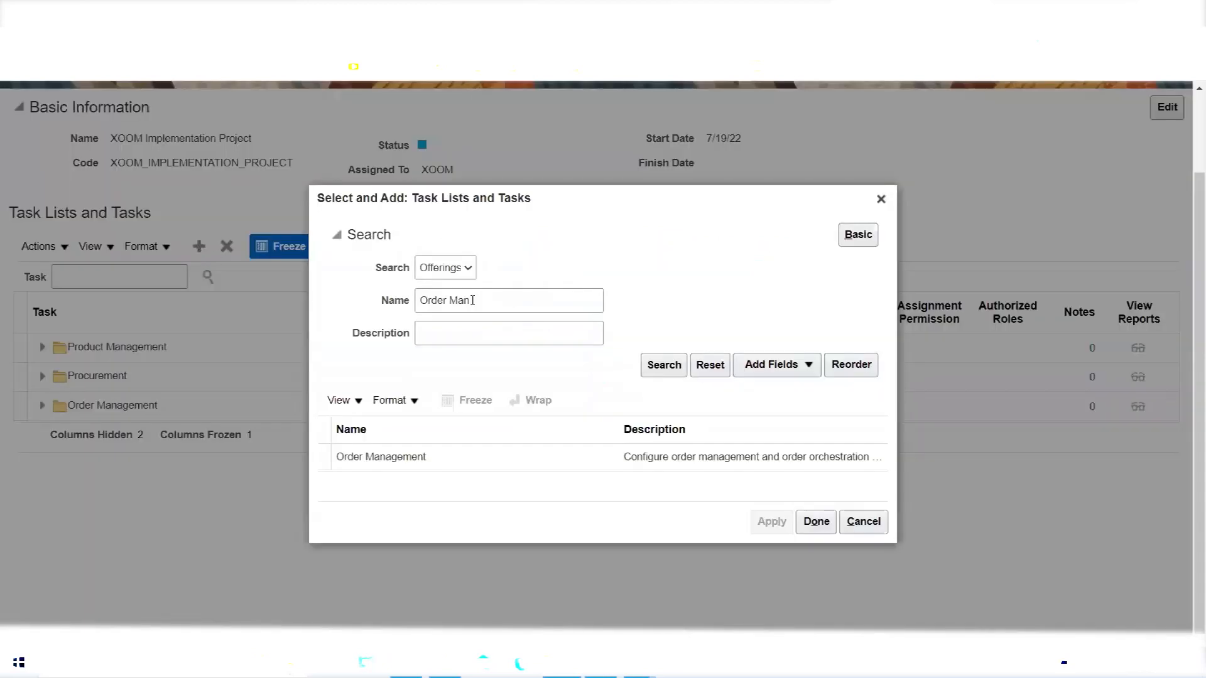
pyautogui.tripleClick(485, 302)
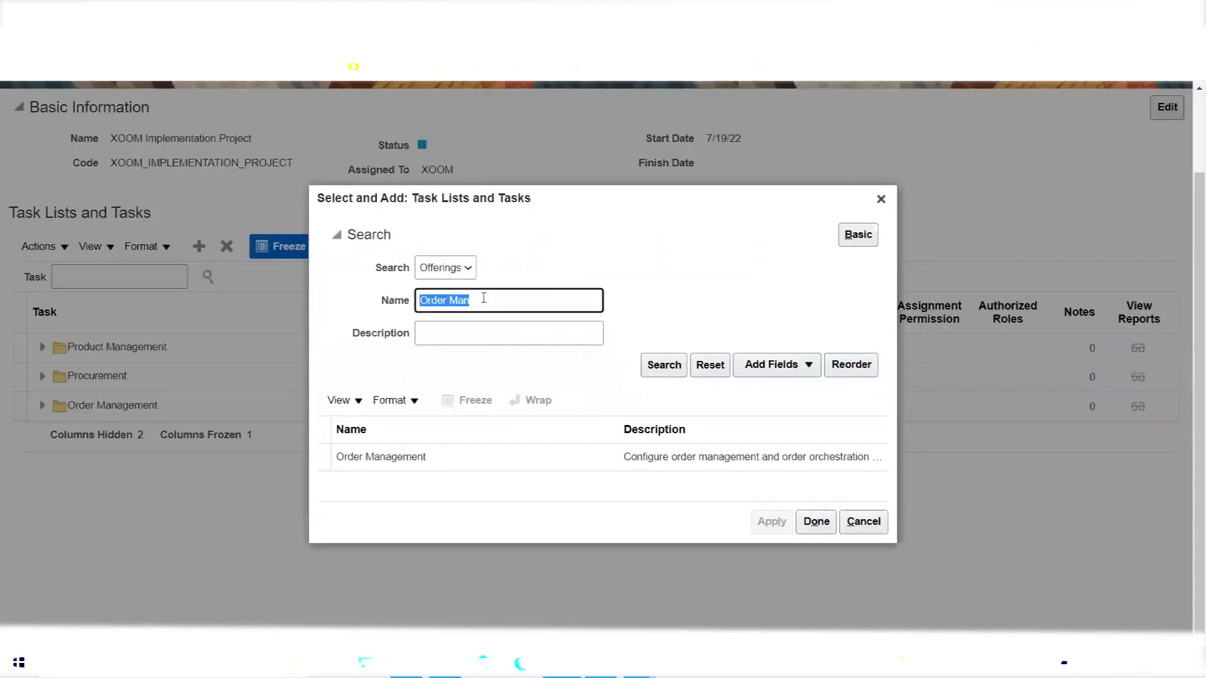
pyautogui.write('Define Purchasing')
pyautogui.click(663, 364)
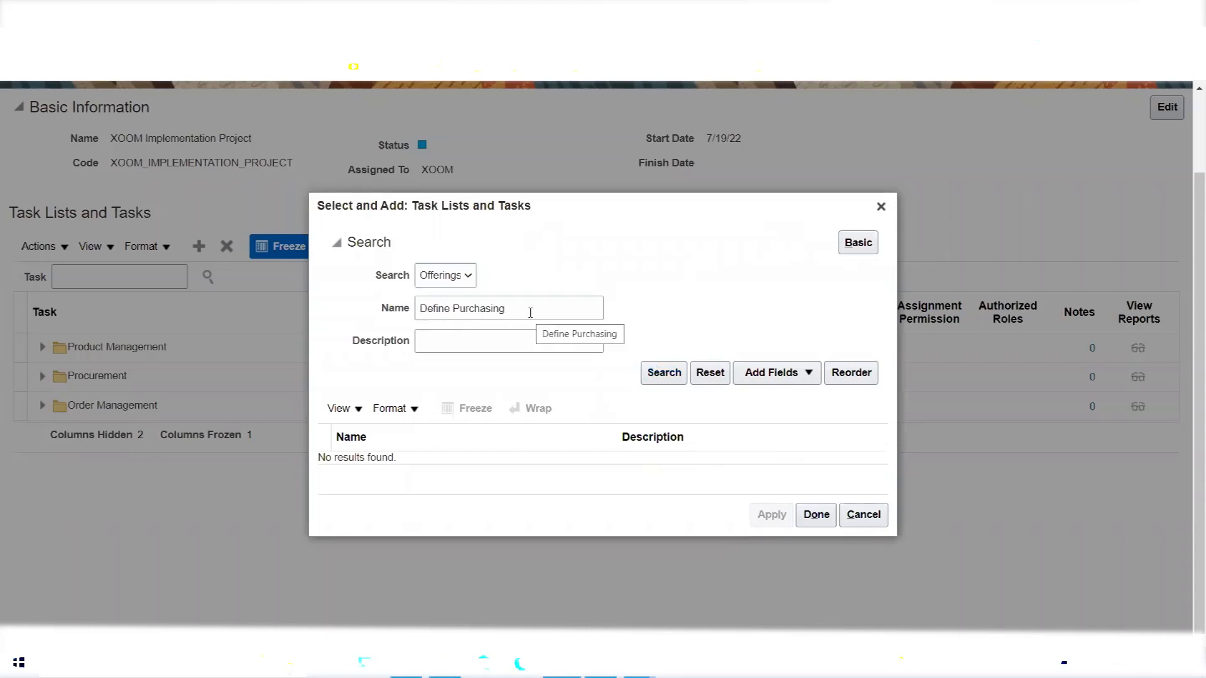
# Switch the search to Task lists, search again, add Define Purchasing Configuration to the project, and finish adding.
pyautogui.click(466, 276)
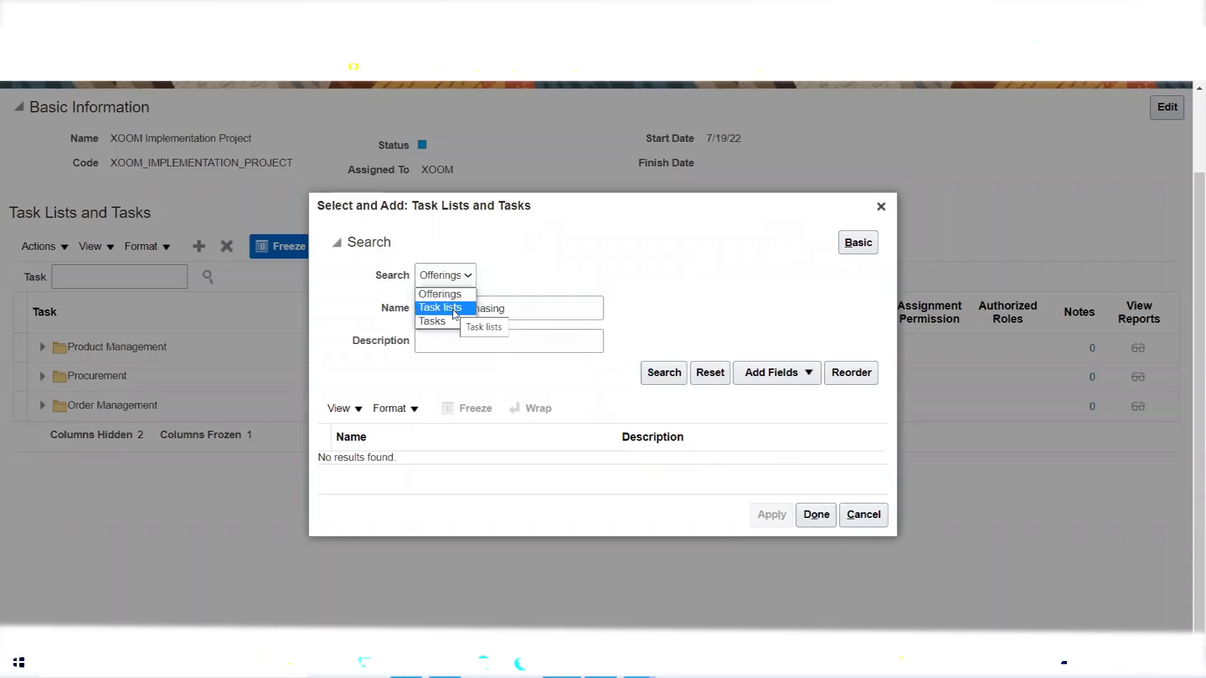
pyautogui.click(454, 308)
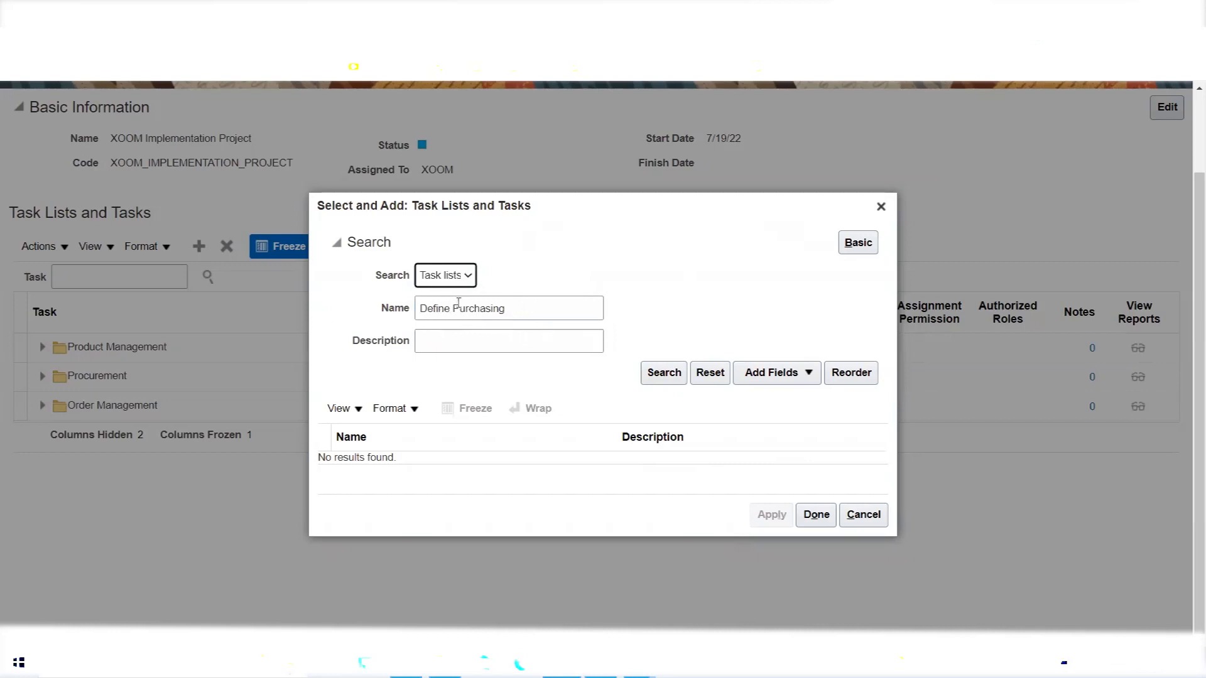
pyautogui.click(663, 372)
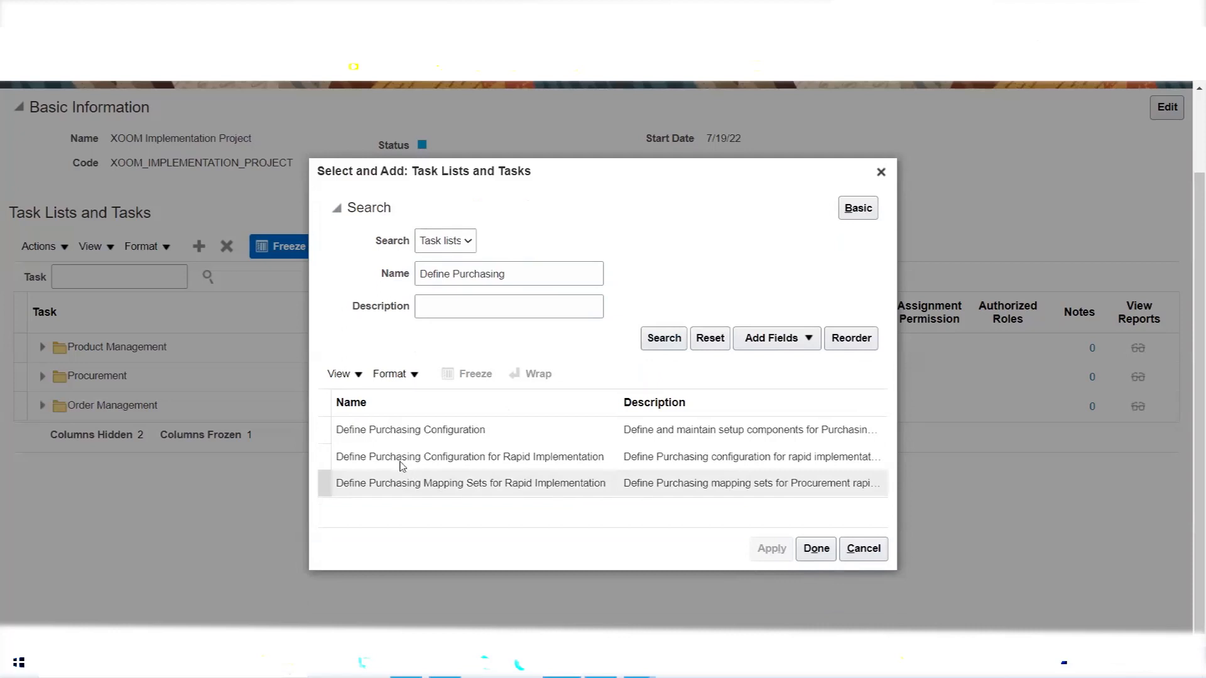
pyautogui.click(385, 428)
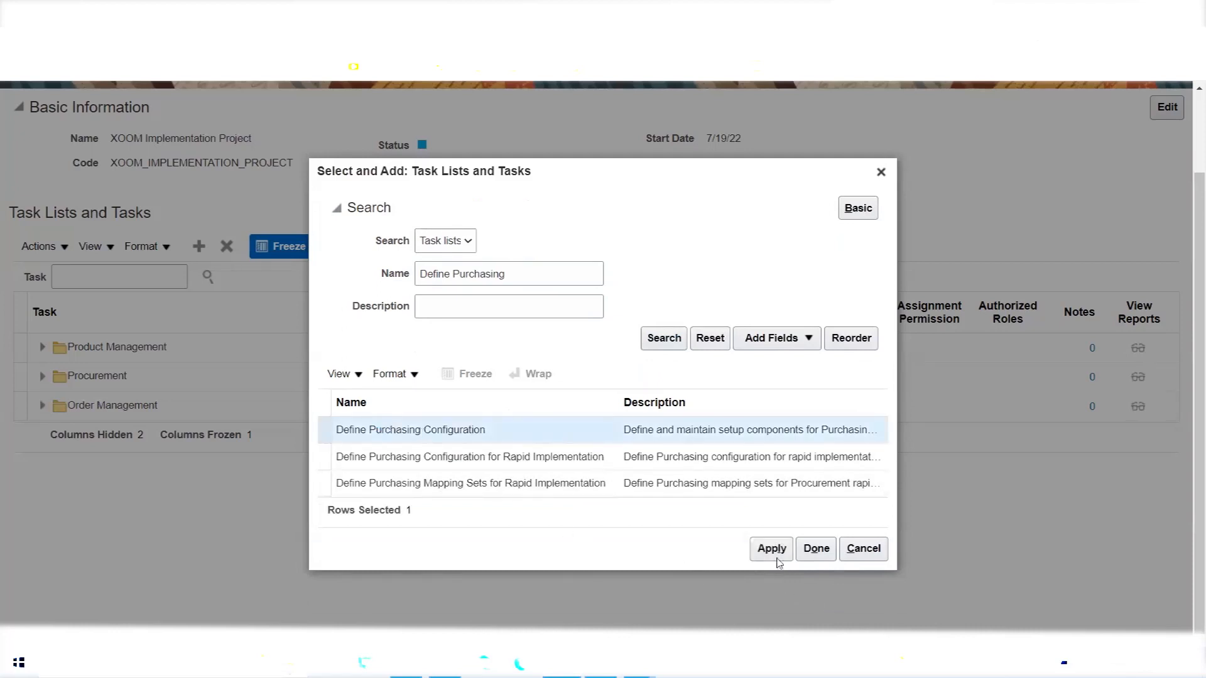
pyautogui.click(771, 548)
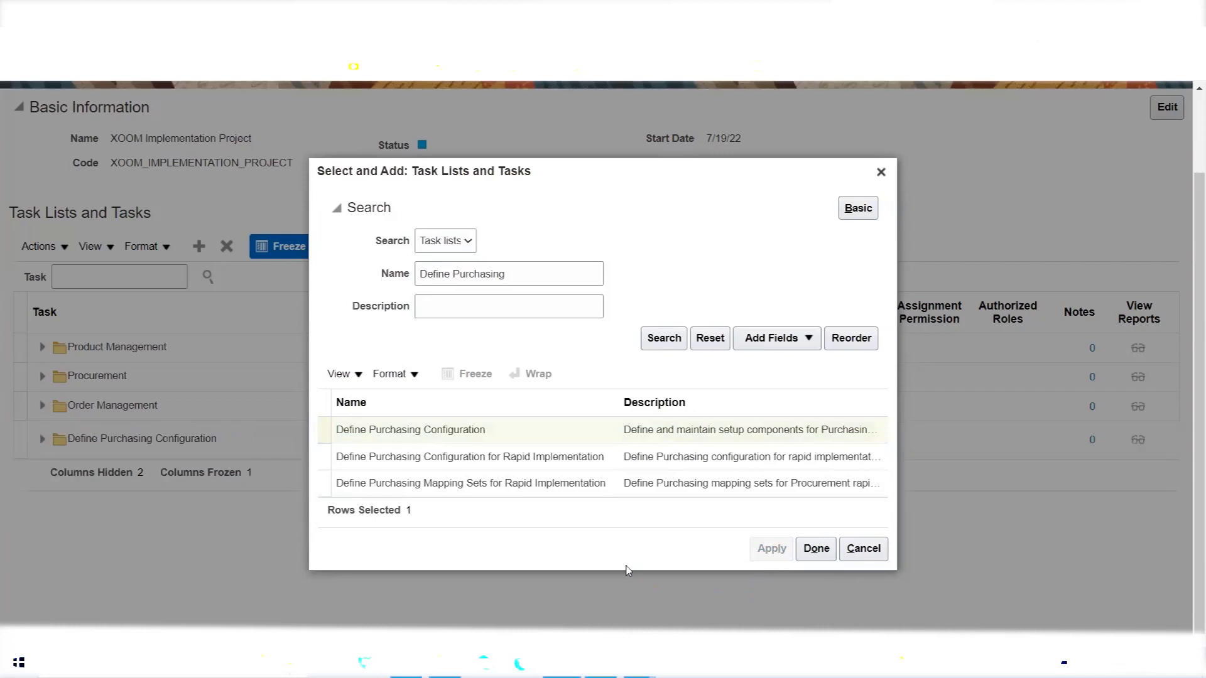
pyautogui.click(817, 550)
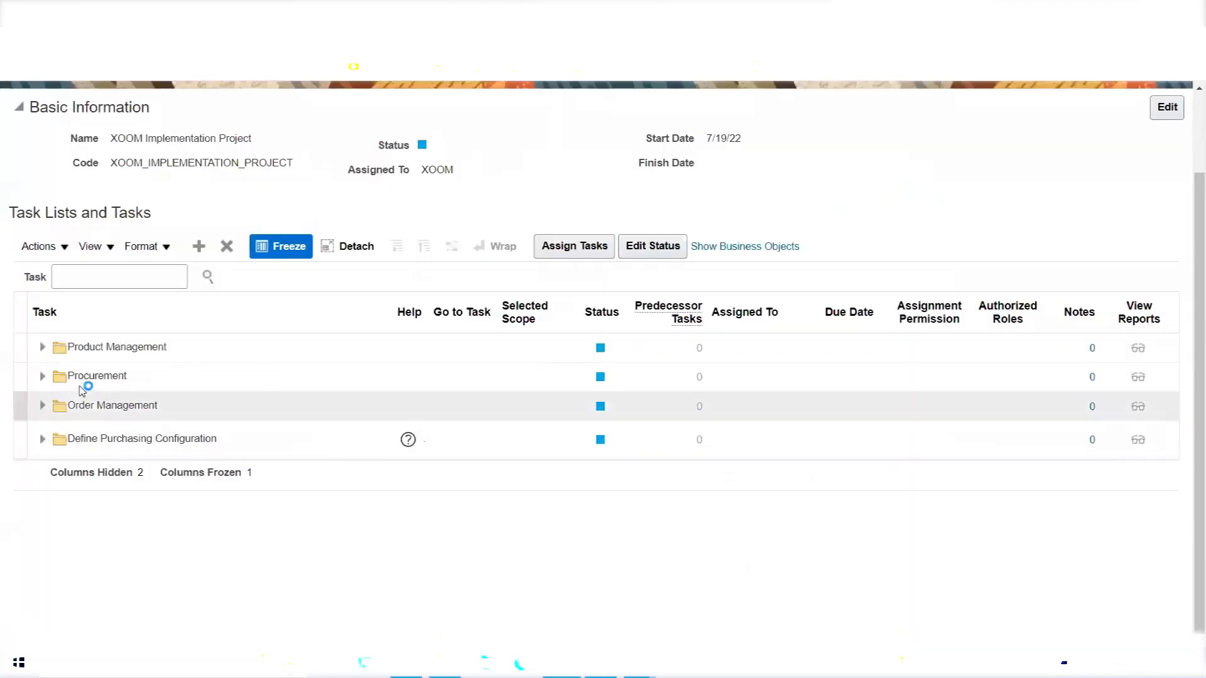
# Remove the Procurement offering from the XOOM project's task lists.
pyautogui.click(86, 383)
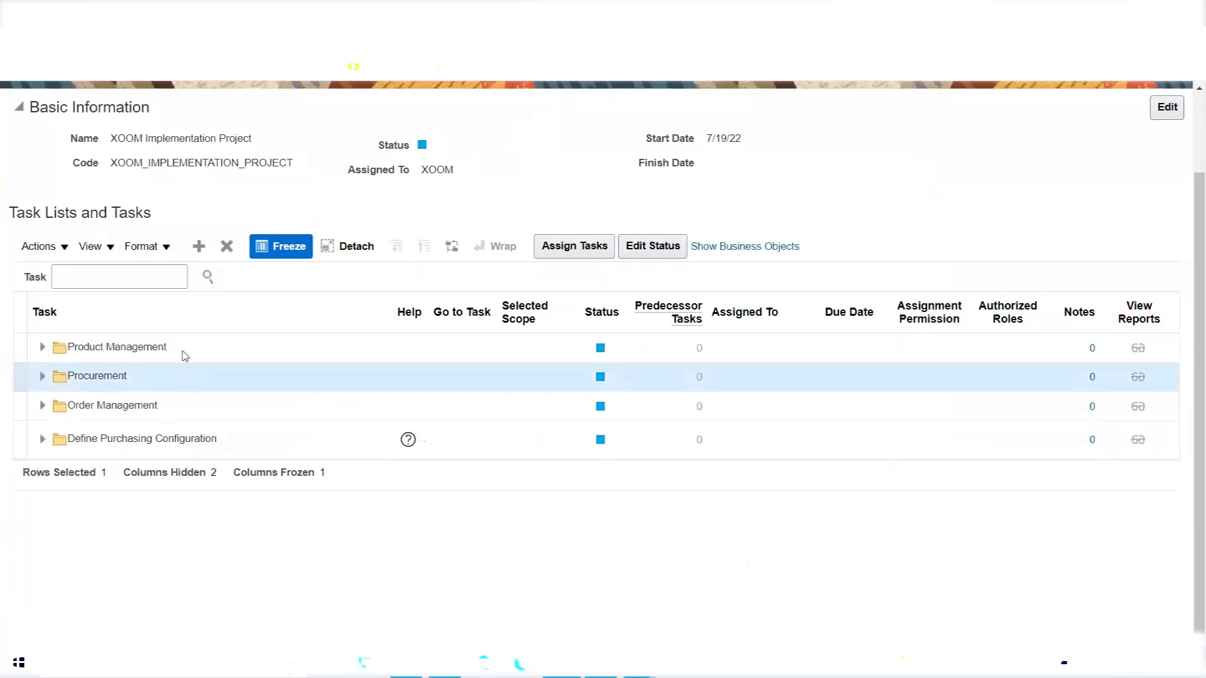
pyautogui.click(227, 246)
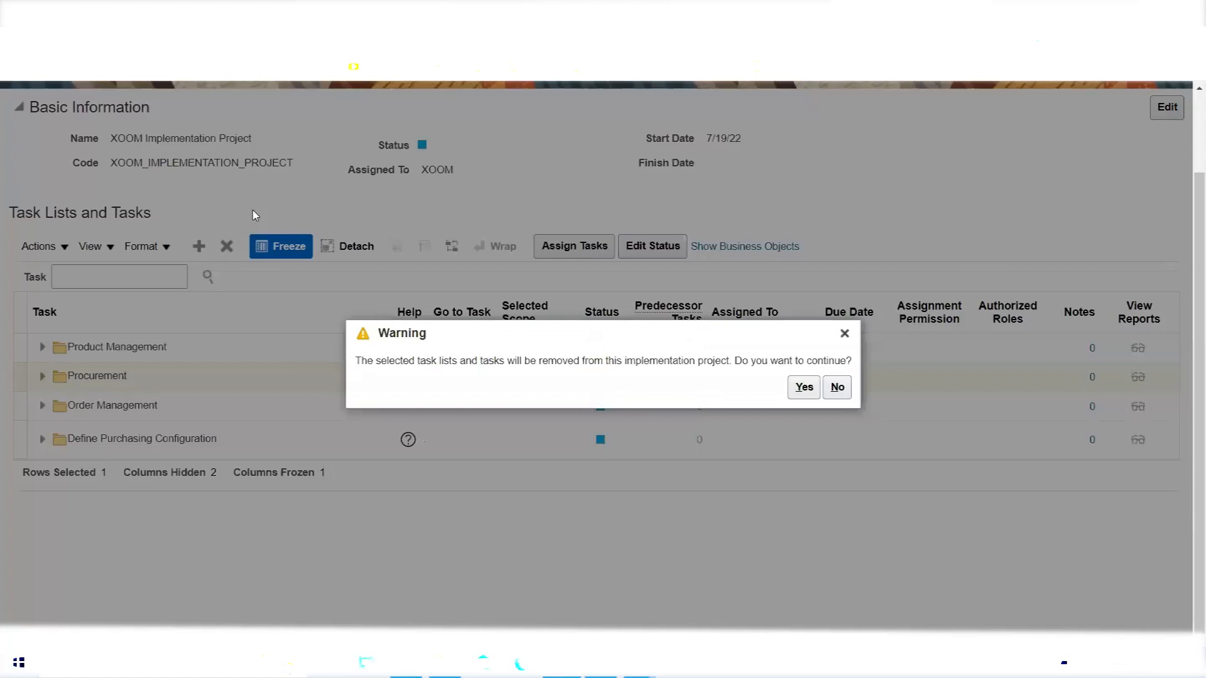
pyautogui.click(805, 387)
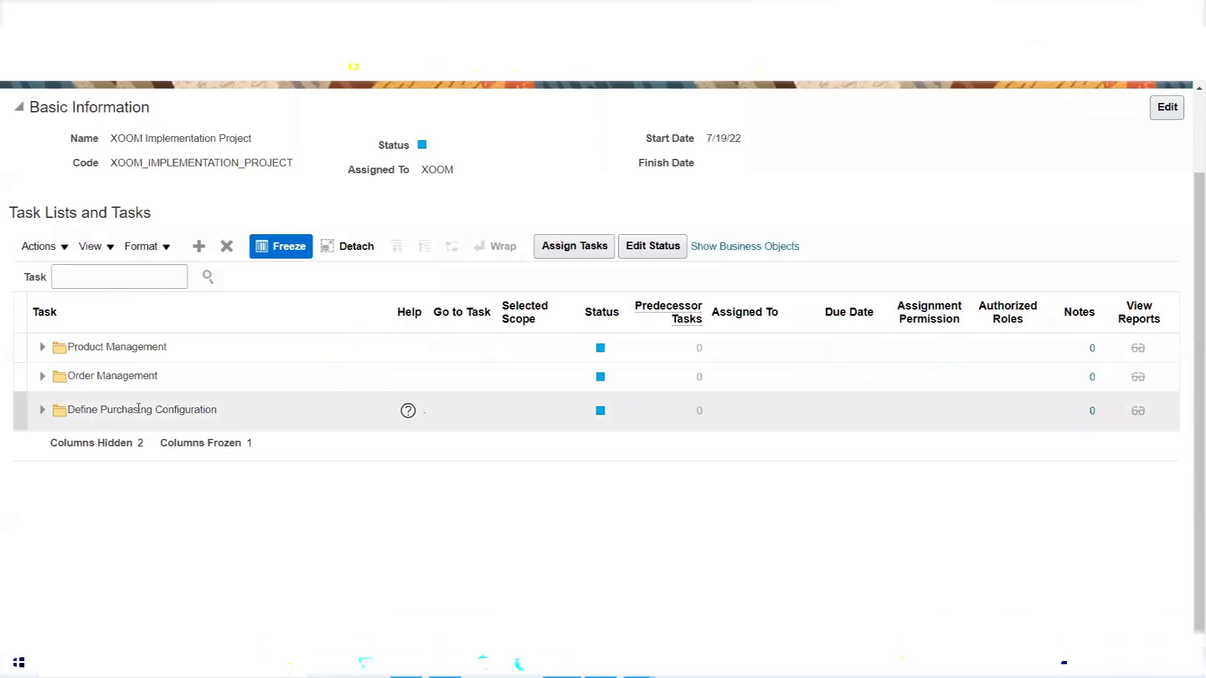
# Expand Define Purchasing Configuration and examine its tasks, highlighting Manage Buyer Assignment Rules.
pyautogui.click(43, 414)
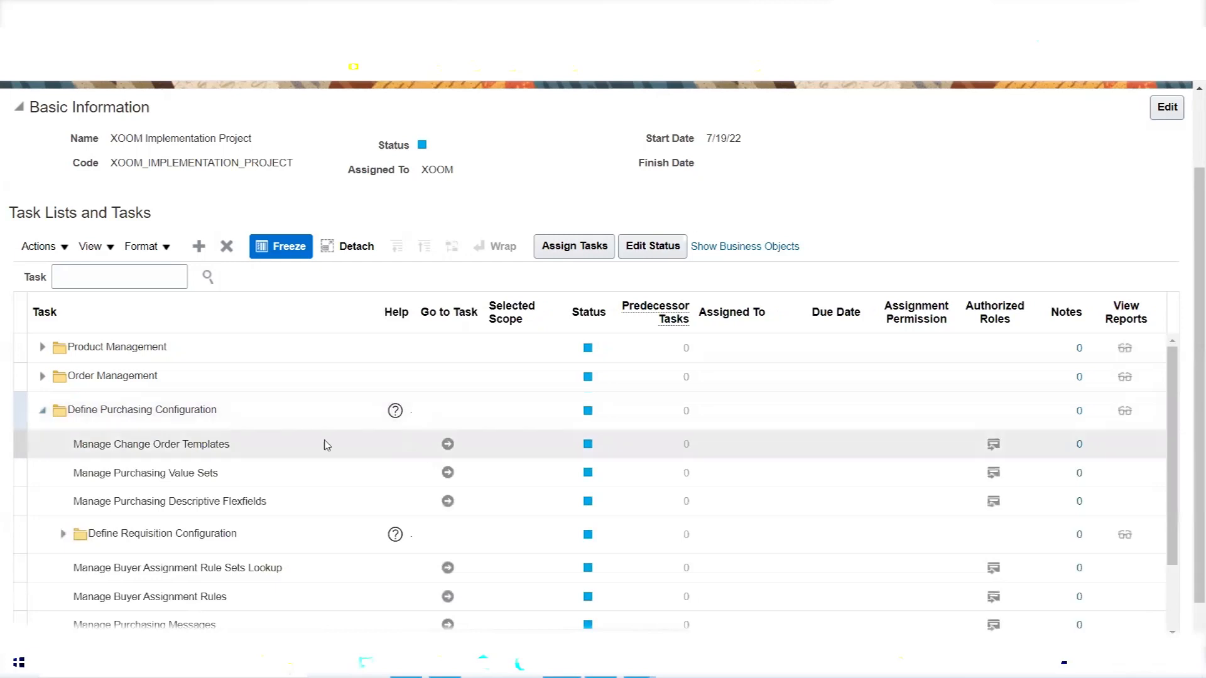
pyautogui.scroll(-3, 267, 399)
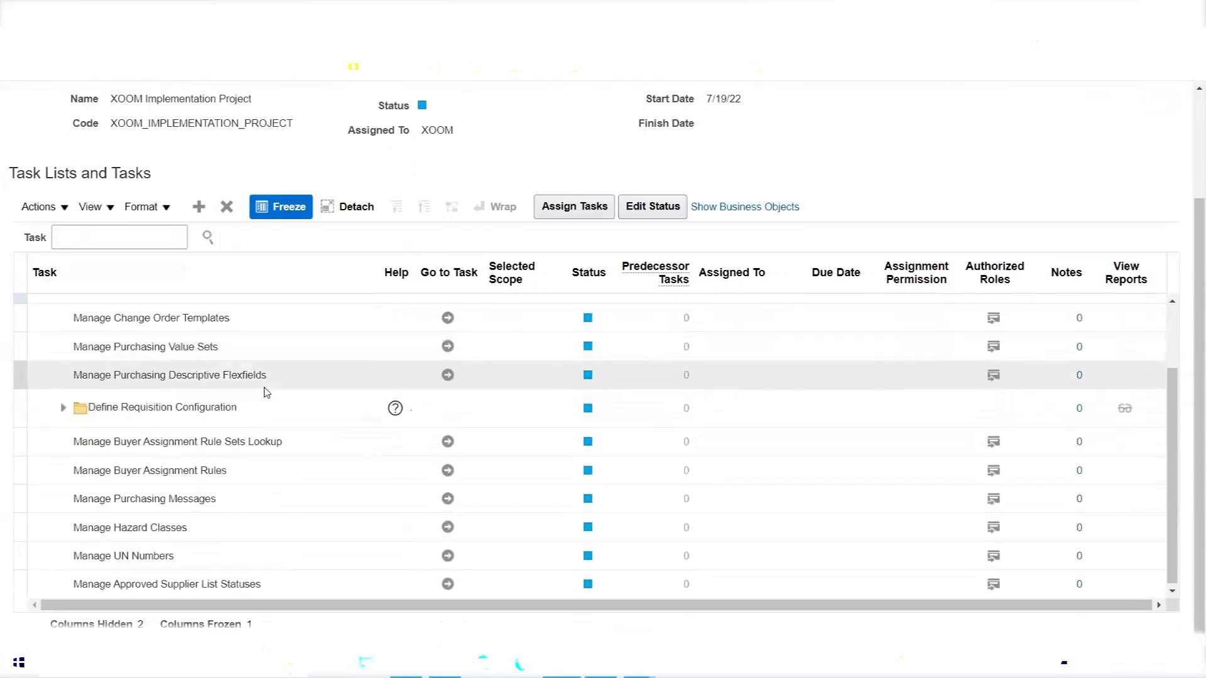
pyautogui.scroll(3, 213, 429)
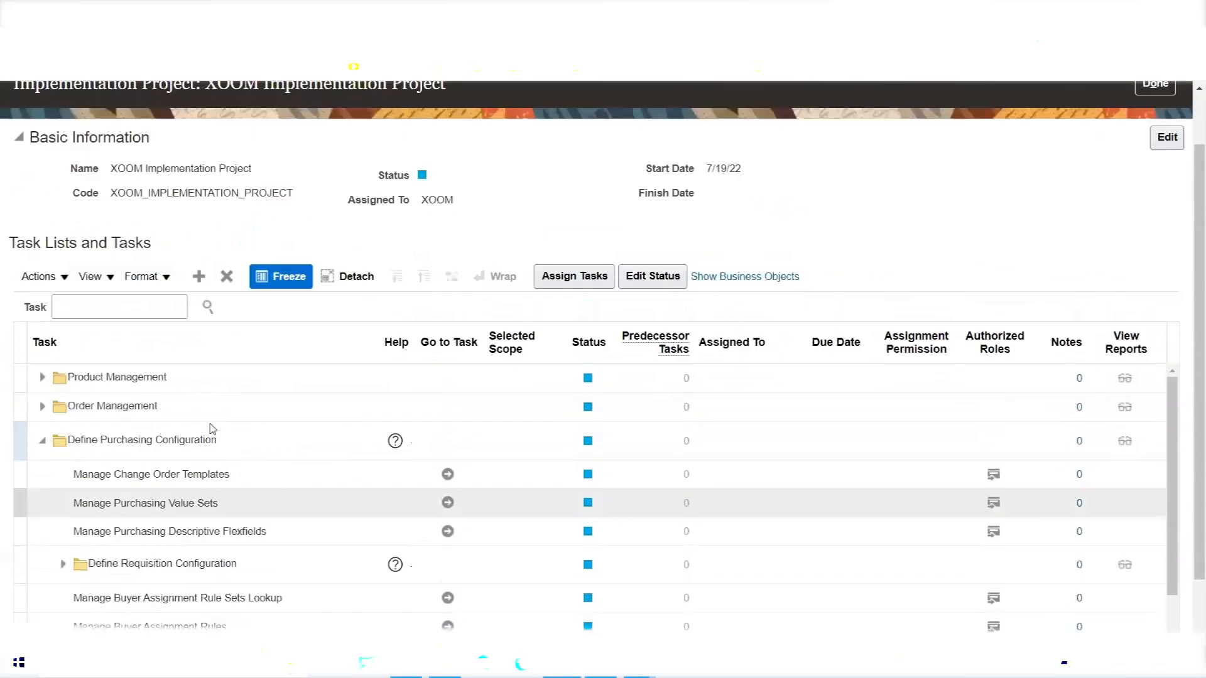
pyautogui.scroll(-3, 213, 430)
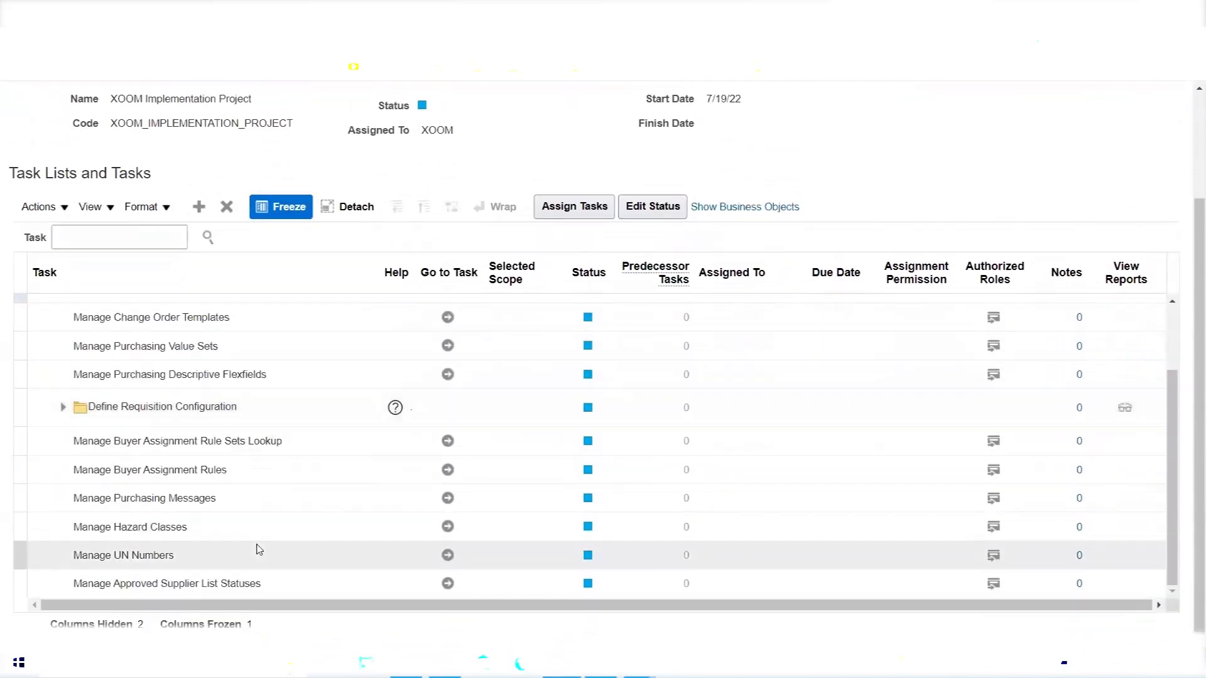
pyautogui.click(183, 475)
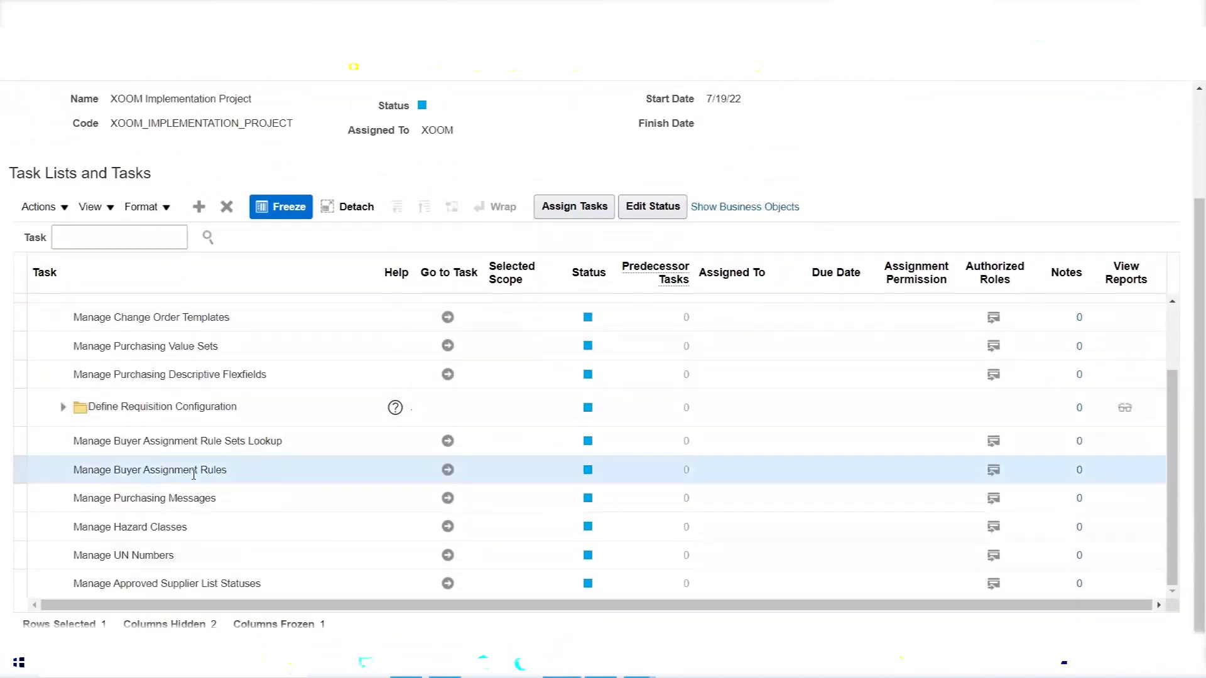
pyautogui.moveTo(232, 471); pyautogui.dragTo(75, 481)
pyautogui.tripleClick(204, 469)
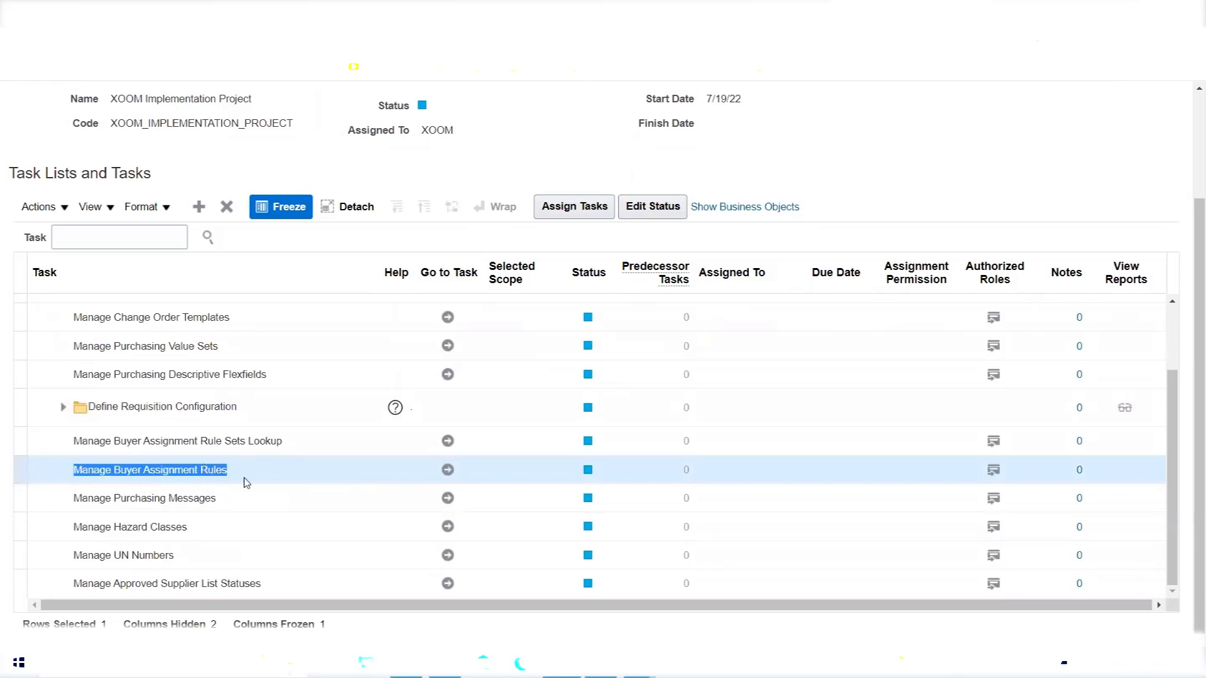
pyautogui.scroll(5, 243, 482)
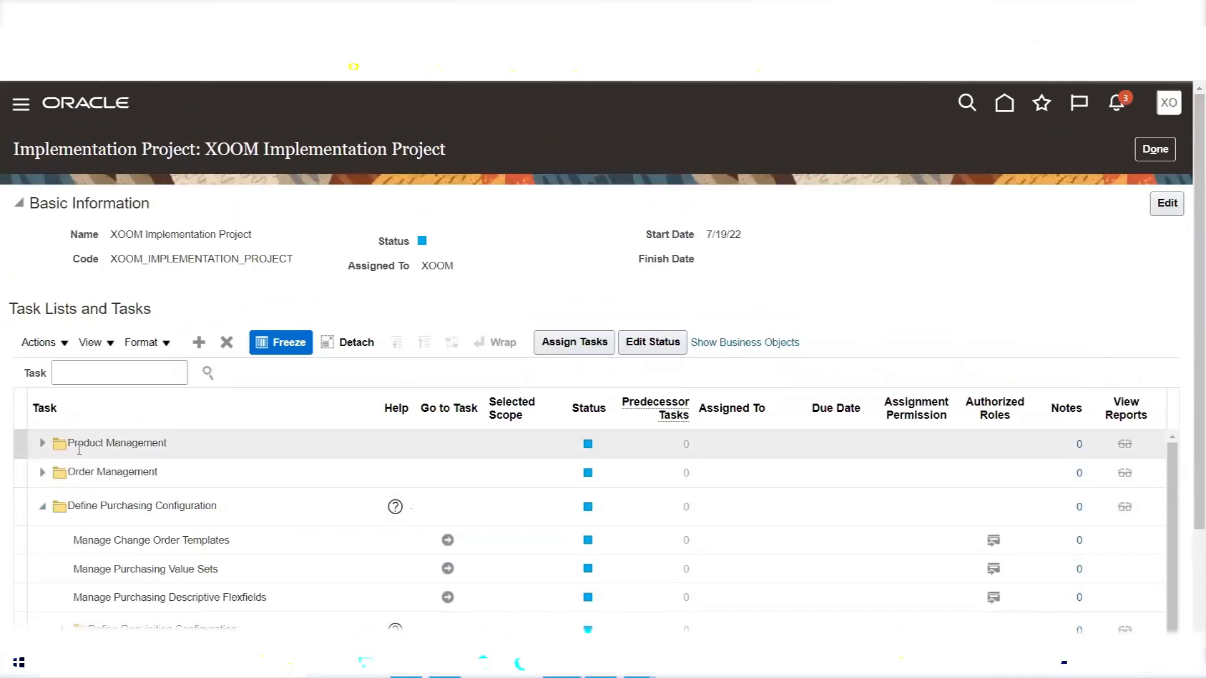
# Expand Order Management to examine its task lists, and collapse it again.
pyautogui.click(91, 476)
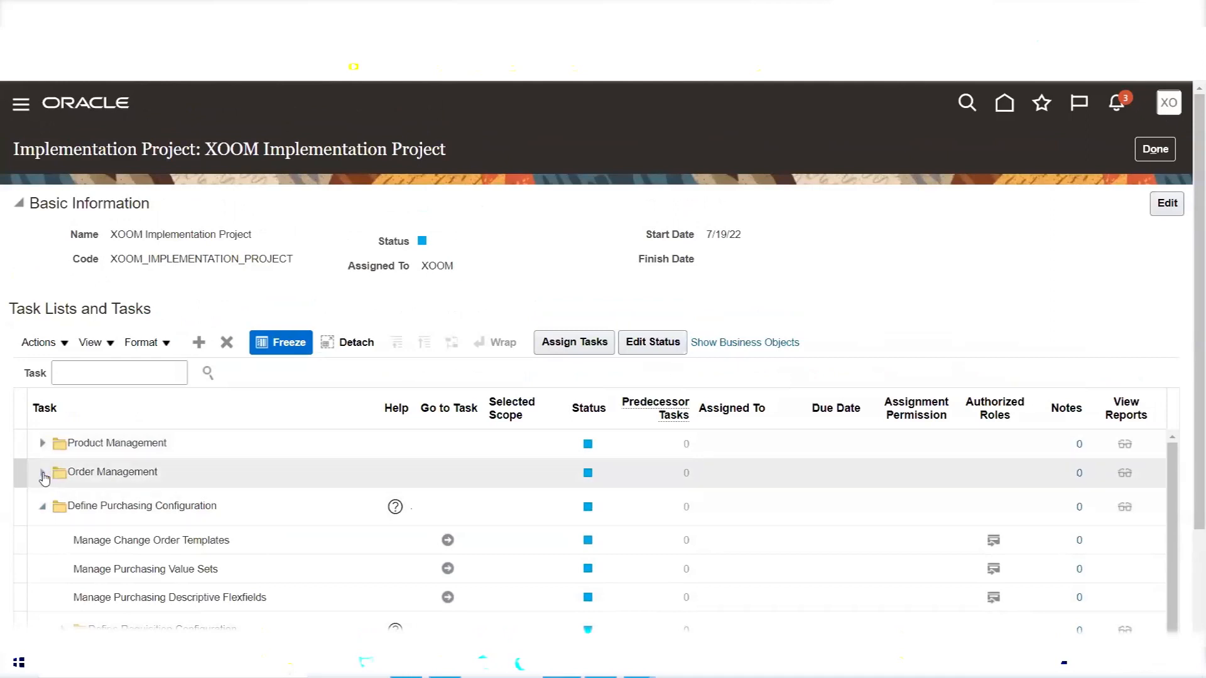
pyautogui.click(43, 475)
pyautogui.scroll(-2, 202, 458)
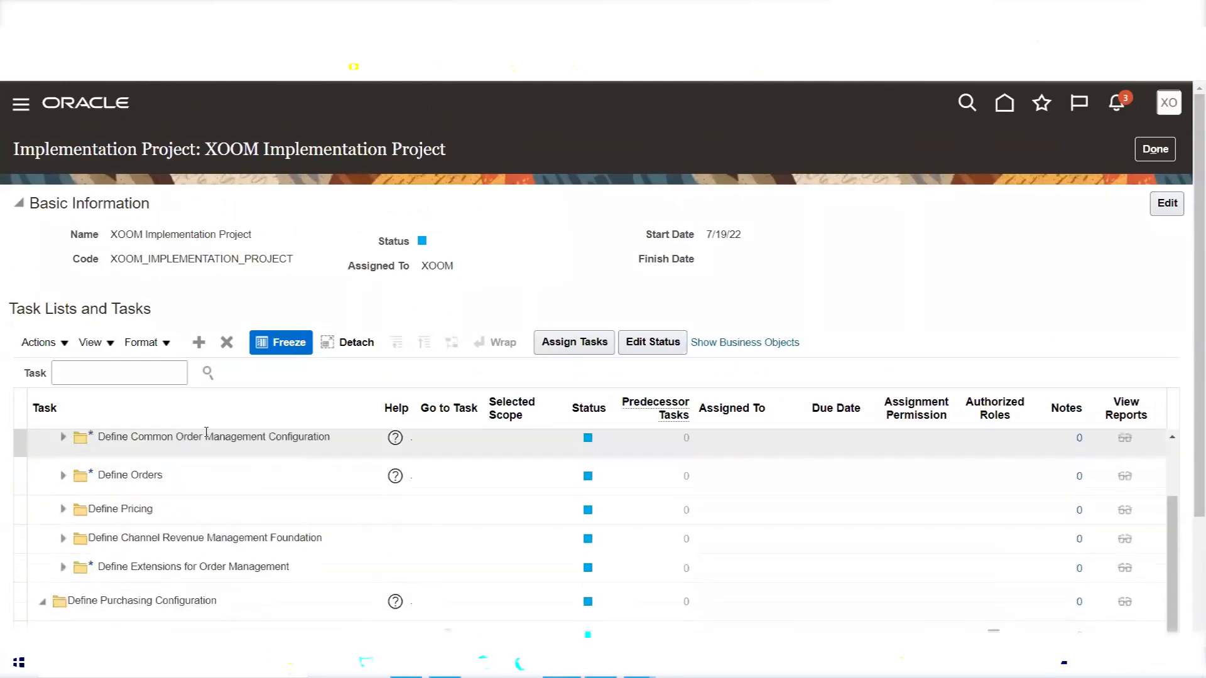
pyautogui.scroll(2, 202, 469)
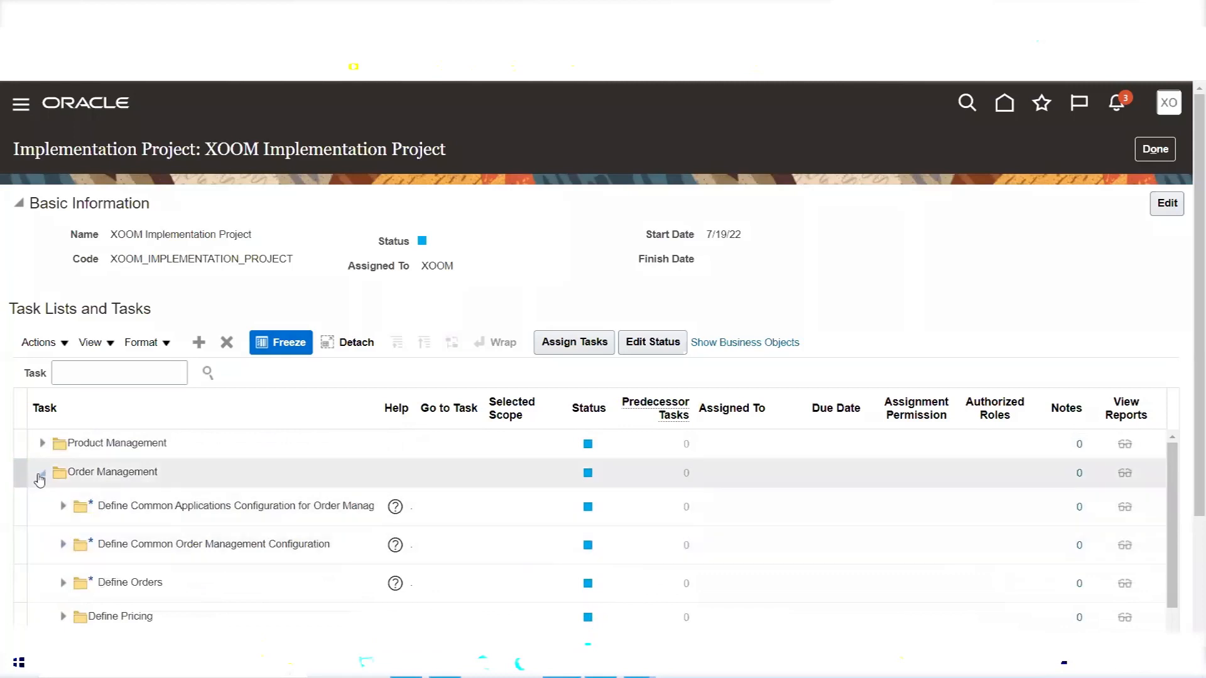
pyautogui.click(42, 473)
# Highlight Manage Buyer Assignment Rules again and collapse the Define Purchasing Configuration task list.
pyautogui.scroll(-3, 416, 310)
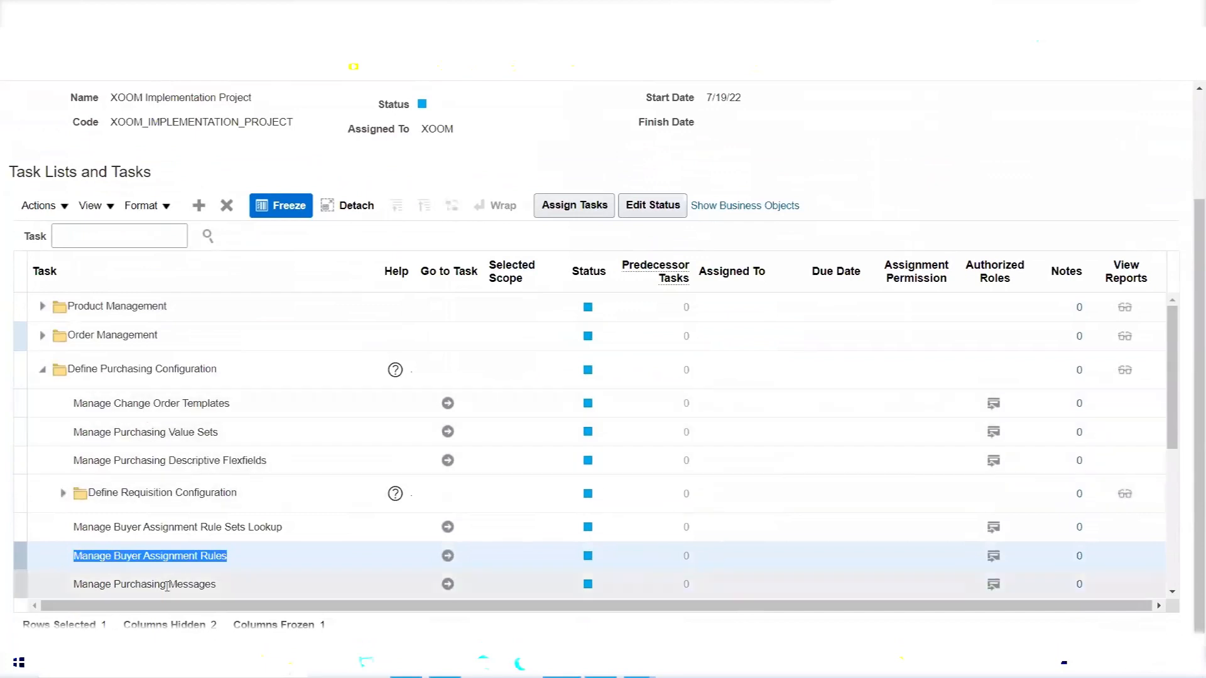
pyautogui.tripleClick(145, 557)
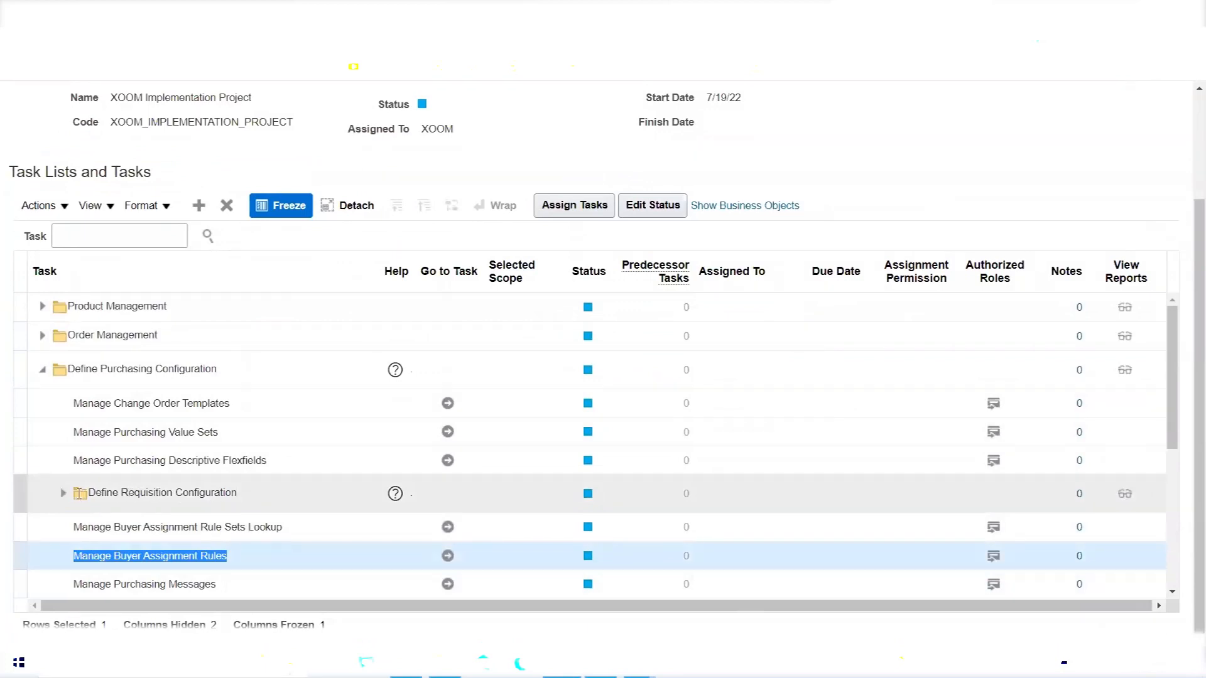
pyautogui.click(42, 370)
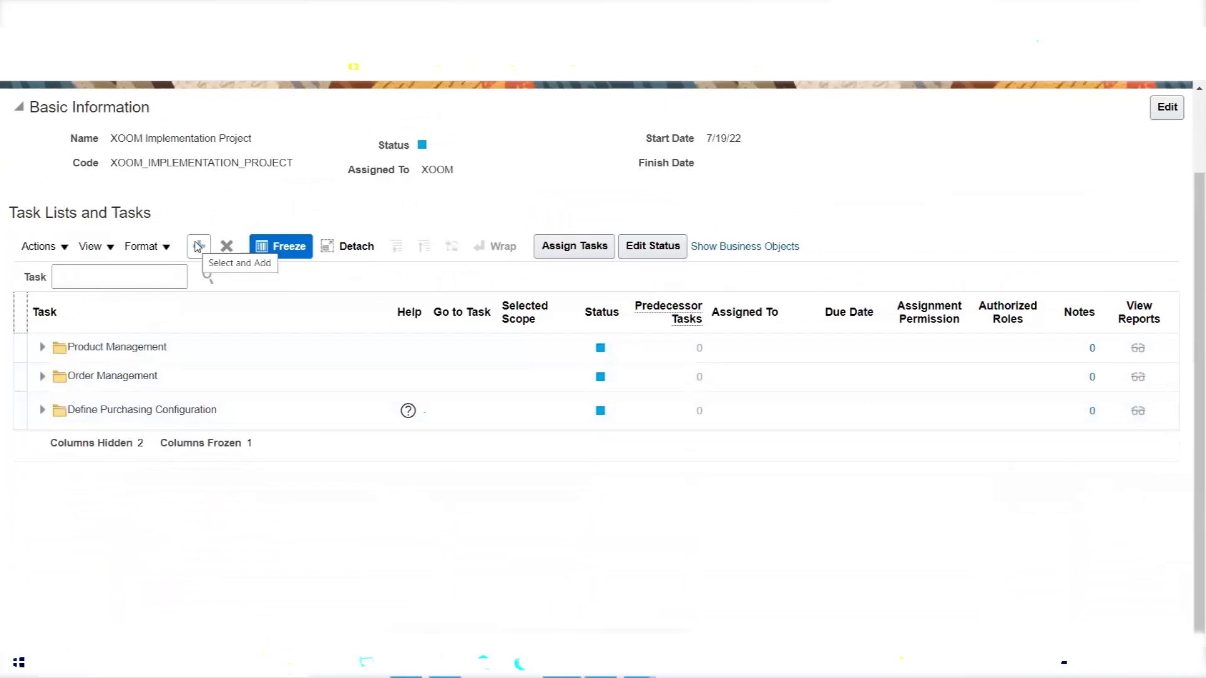
# Search the task lists by name for "Define Requ" and add Define Requisition Configuration to the XOOM project.
pyautogui.click(199, 246)
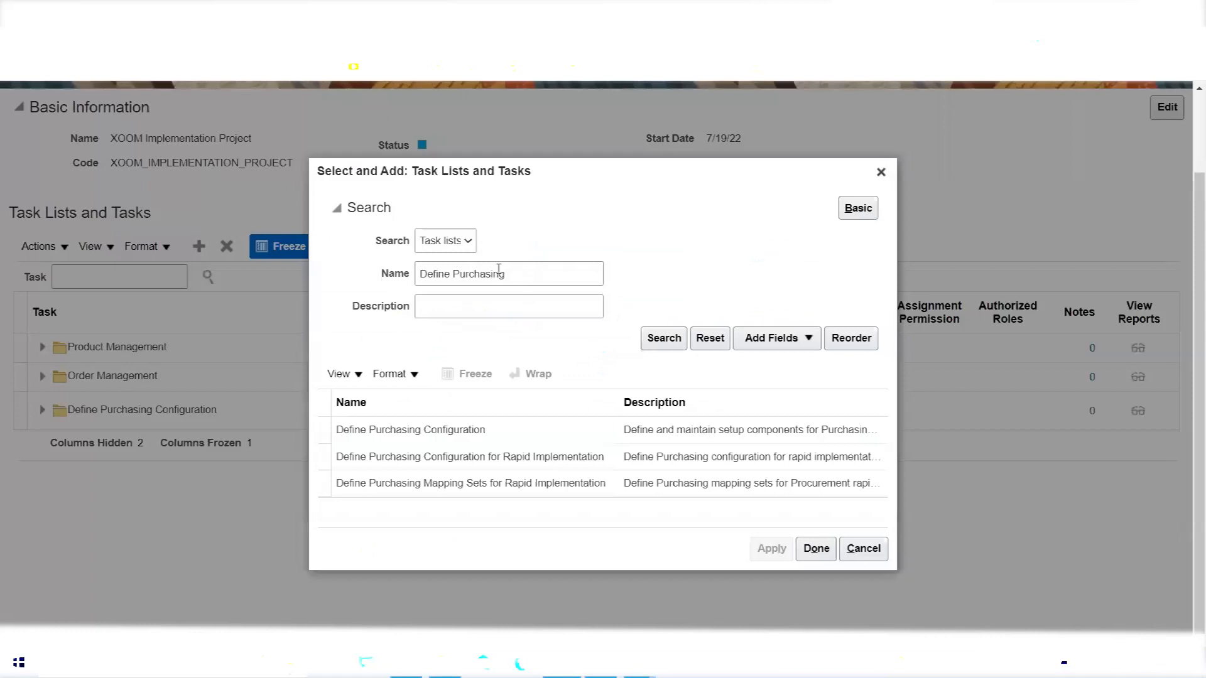
pyautogui.moveTo(517, 274); pyautogui.dragTo(313, 308)
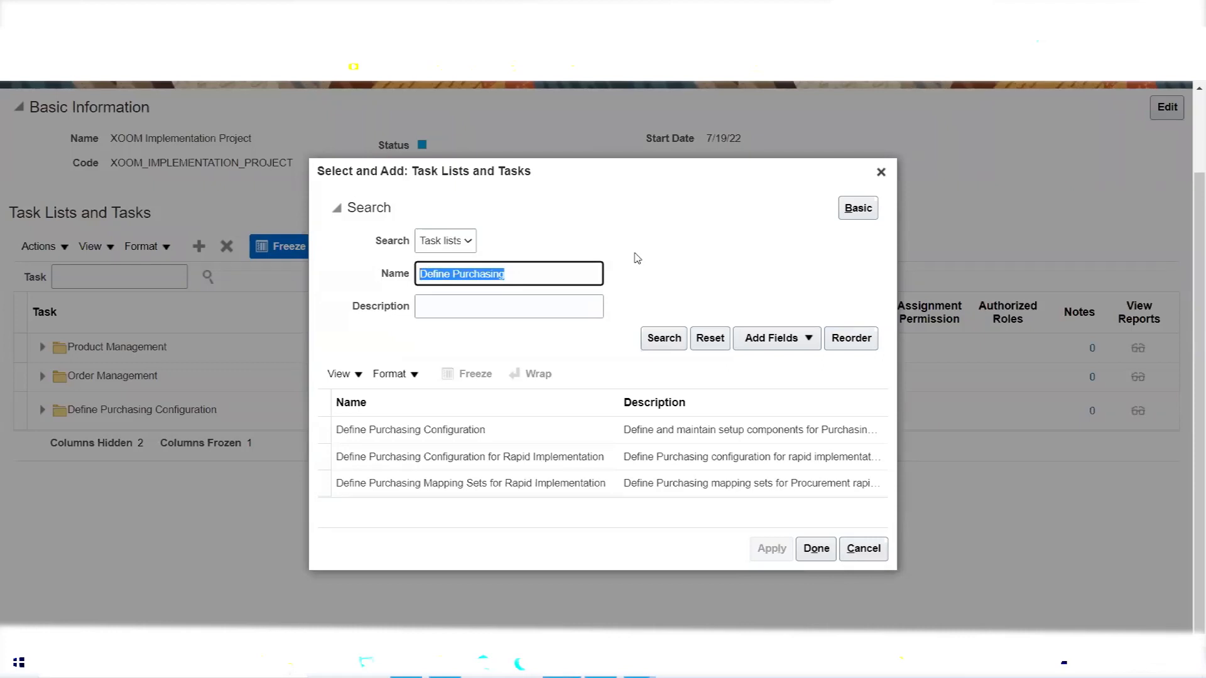
pyautogui.click(522, 284)
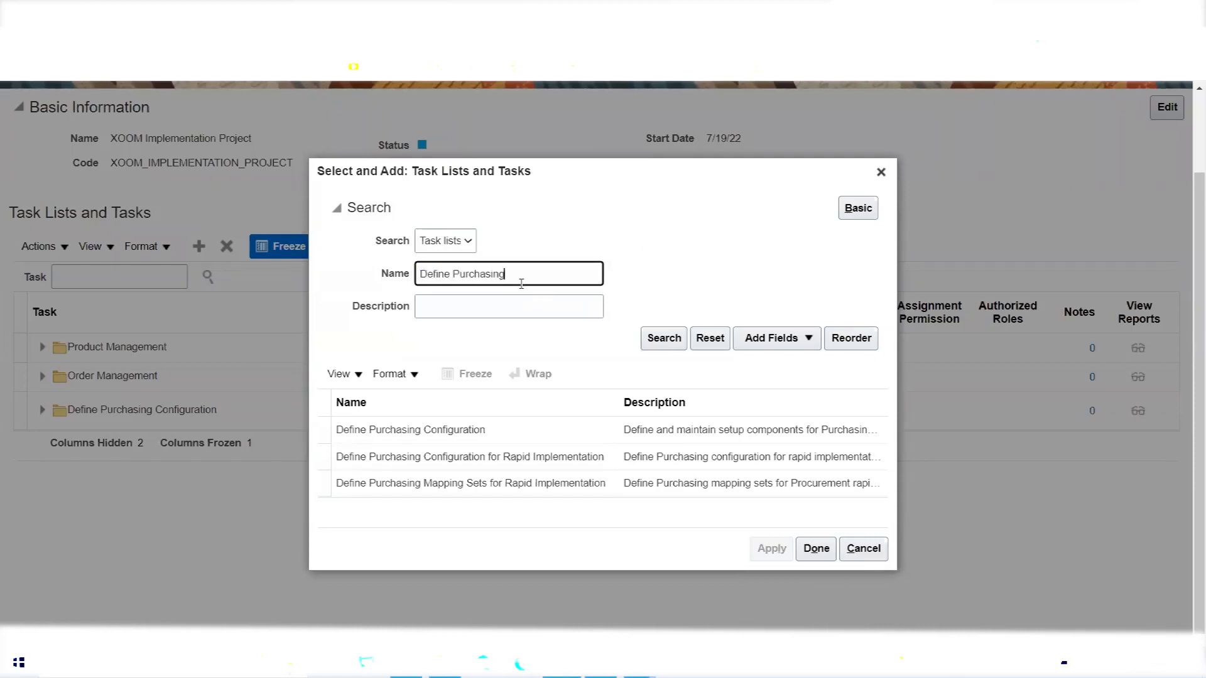
pyautogui.press('BackSpace')
pyautogui.press('BackSpace')
pyautogui.press('BackSpace')
pyautogui.press('BackSpace')
pyautogui.write('qu')
pyautogui.click(650, 342)
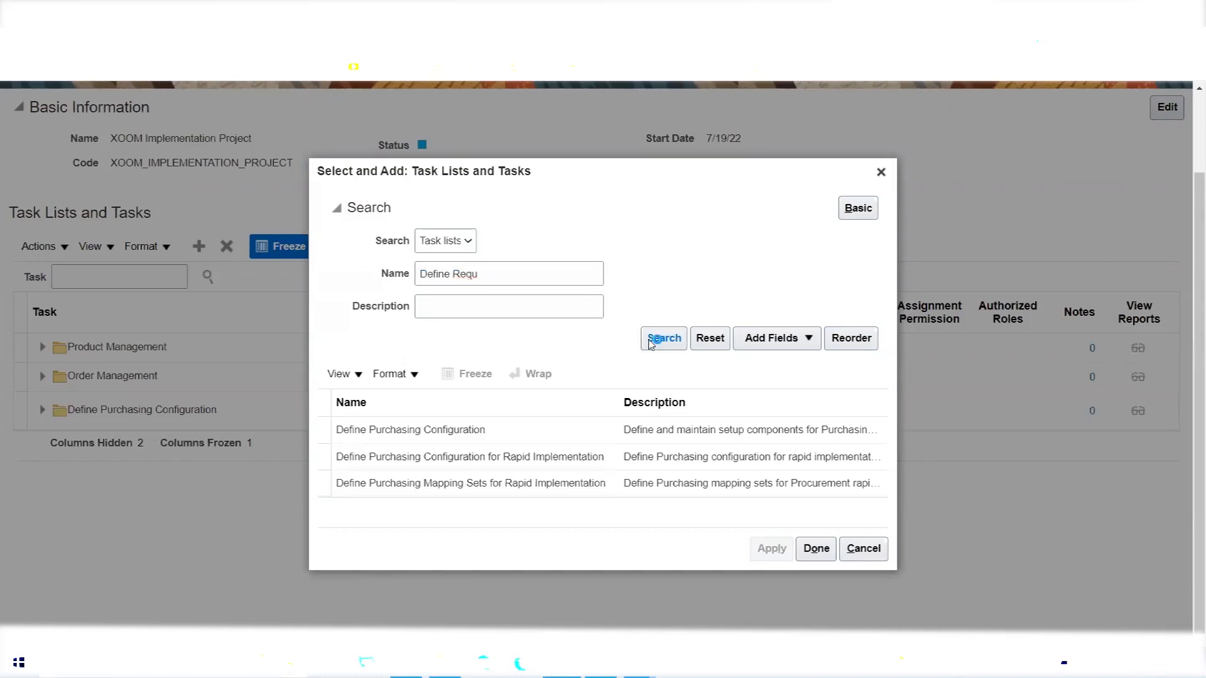
pyautogui.click(483, 457)
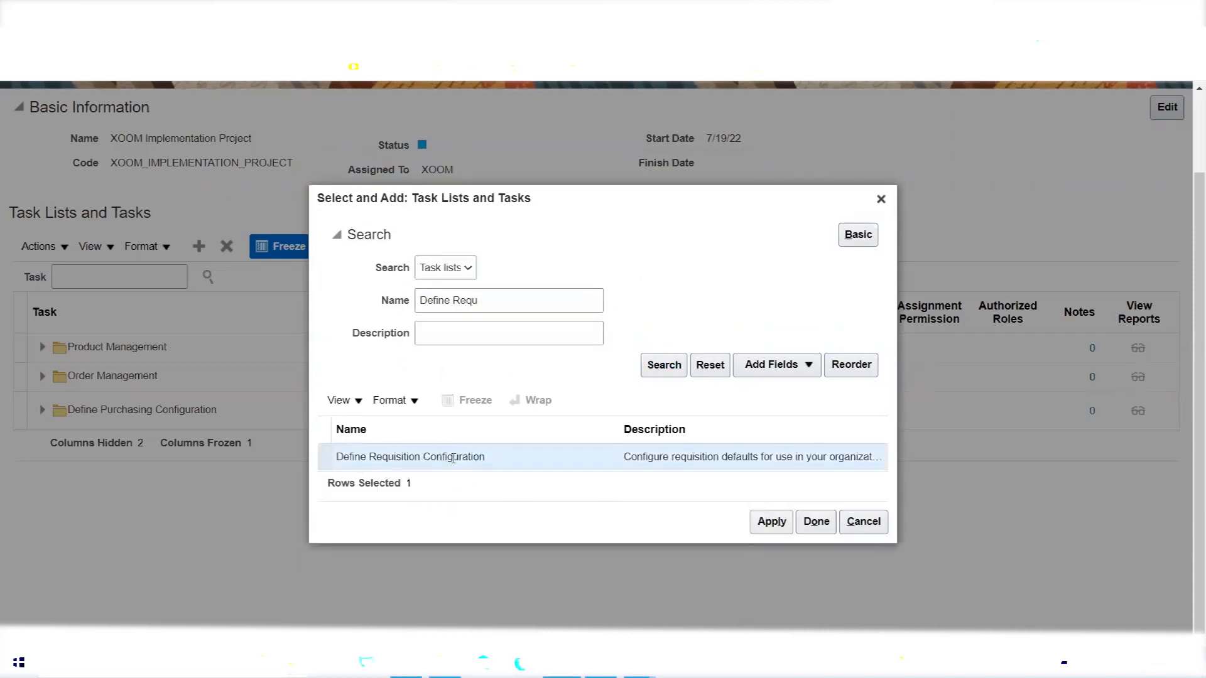
pyautogui.click(771, 522)
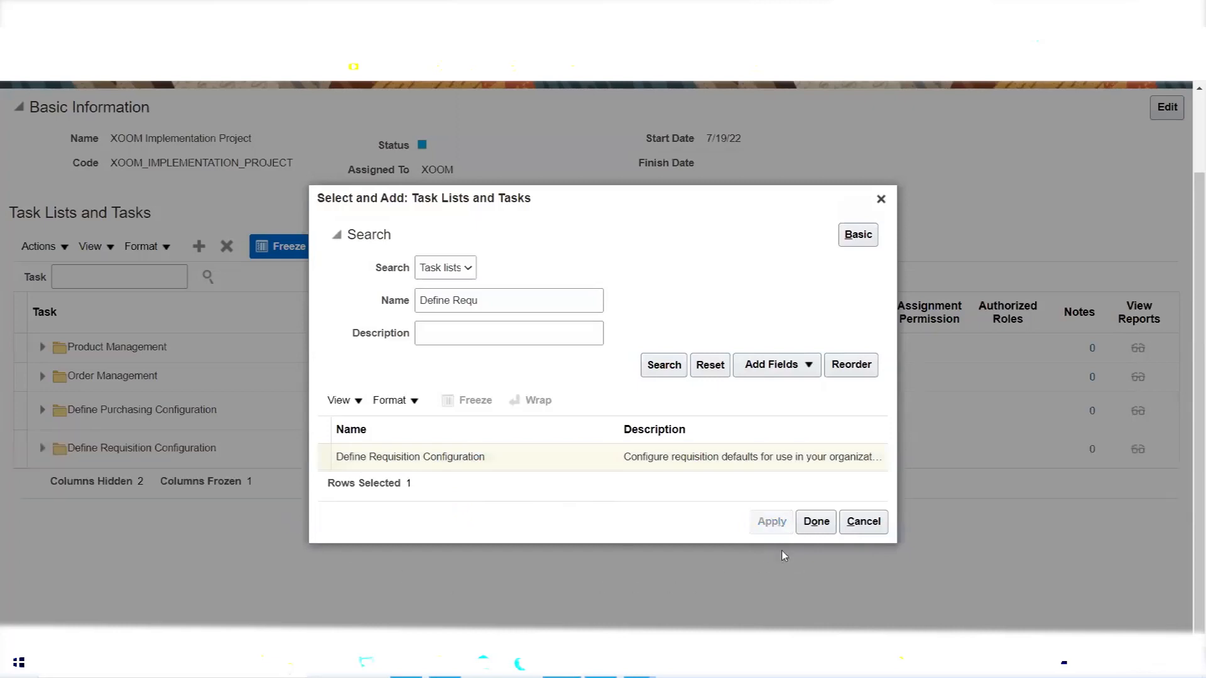
pyautogui.click(817, 522)
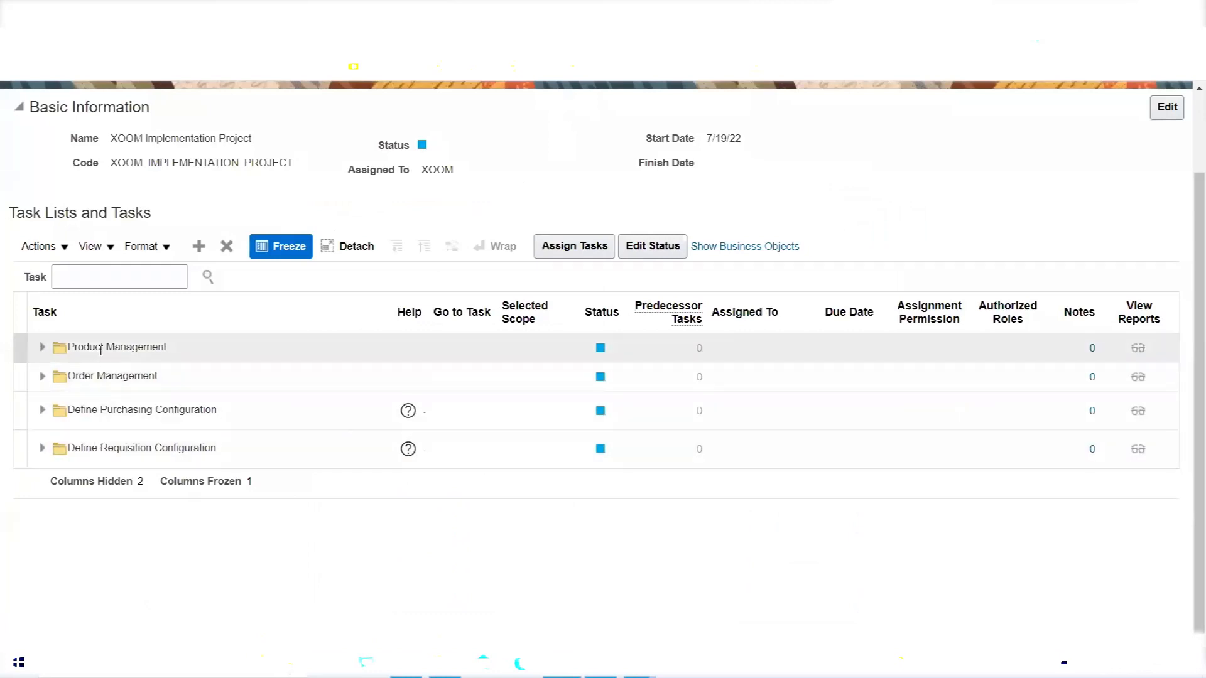
# Copy the task name Manage Requisition Value Sets from under Define Requisition Configuration and collapse that task list again.
pyautogui.click(97, 414)
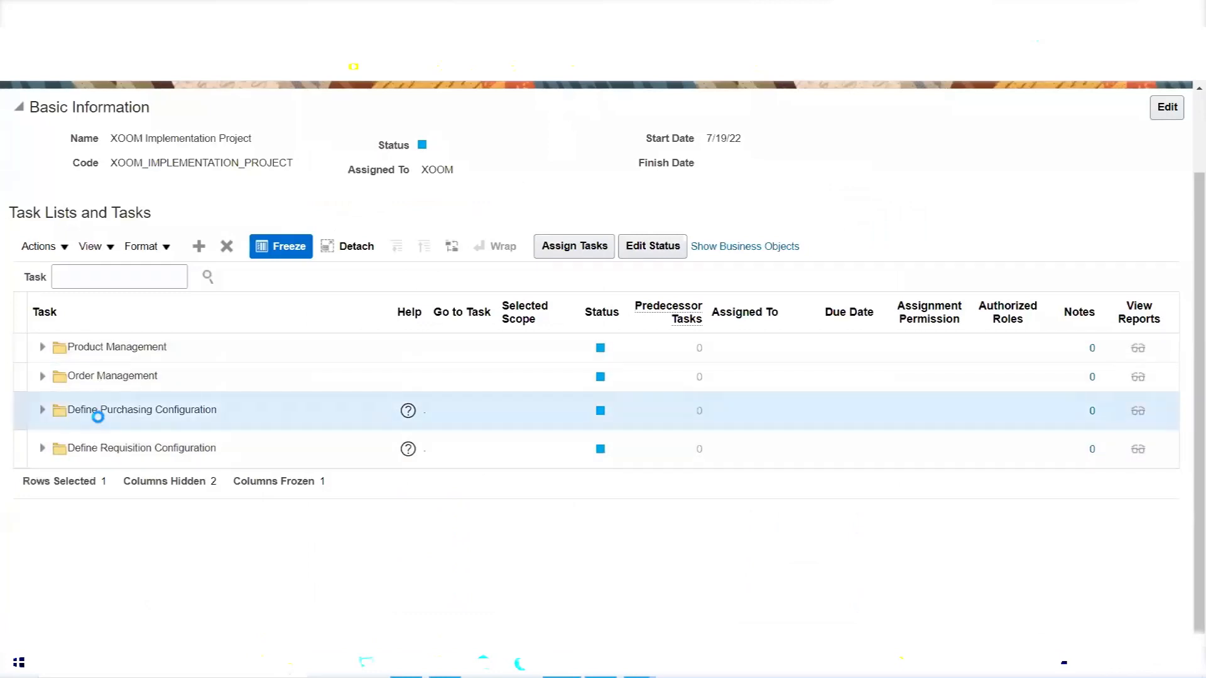
pyautogui.click(102, 452)
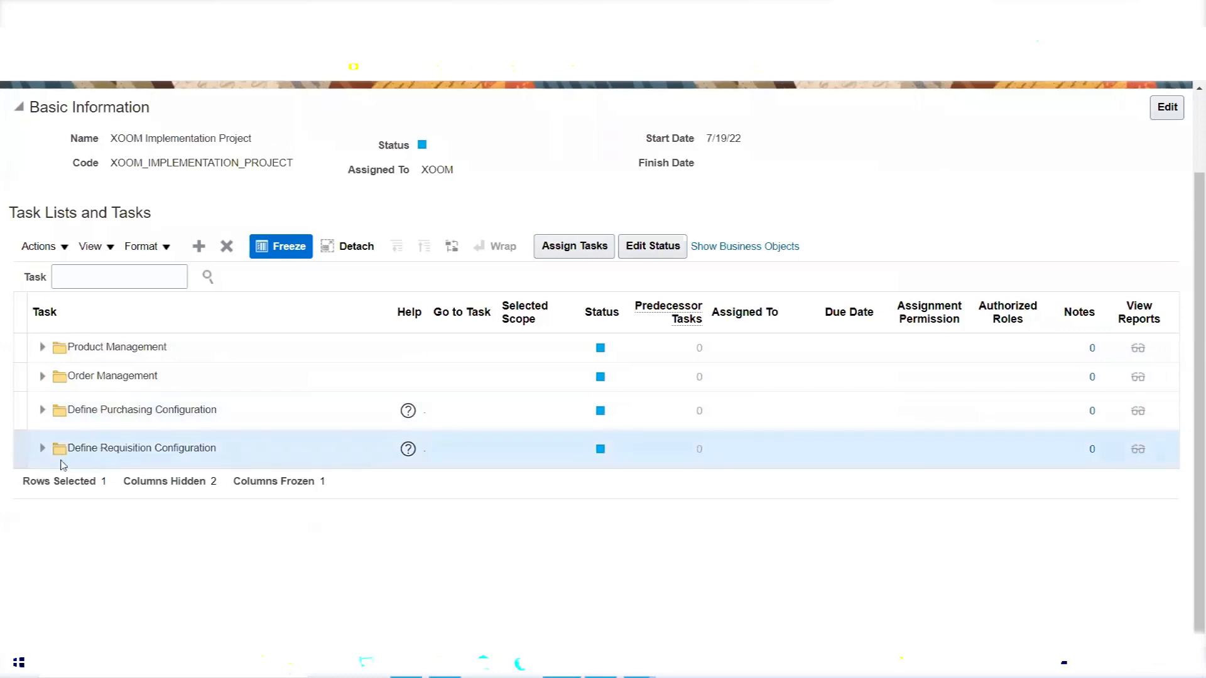
pyautogui.click(42, 449)
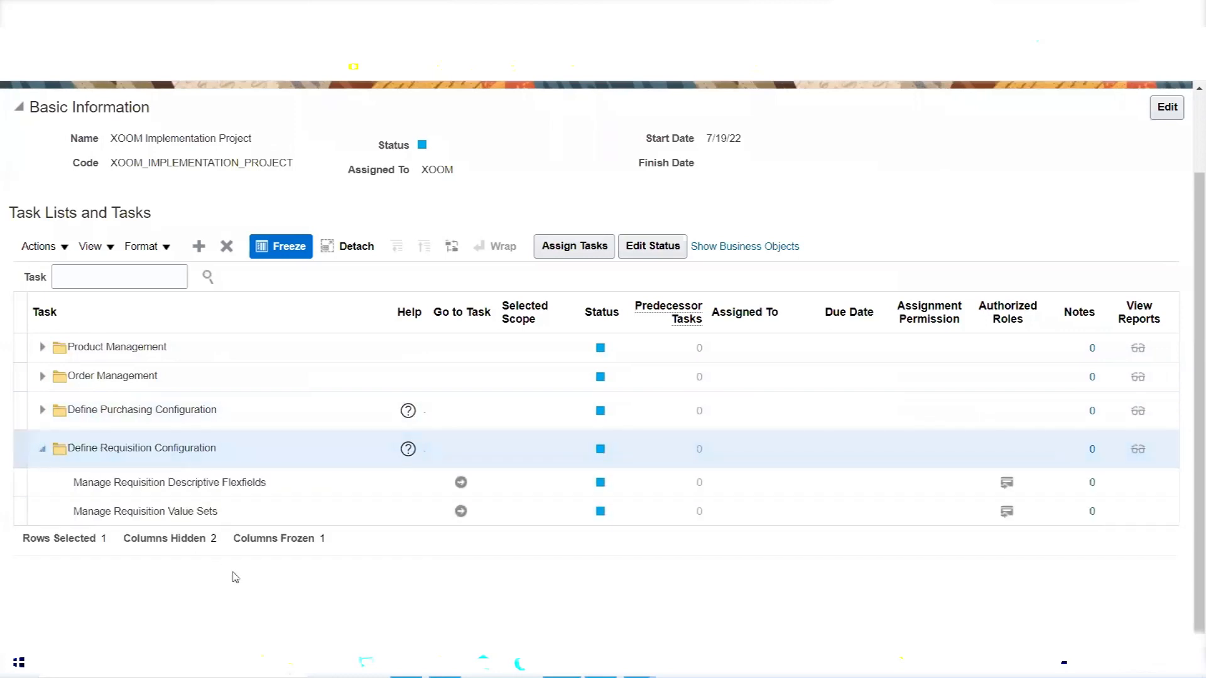
pyautogui.doubleClick(161, 512)
pyautogui.tripleClick(80, 509)
pyautogui.hotkey('ctrl', 'c')
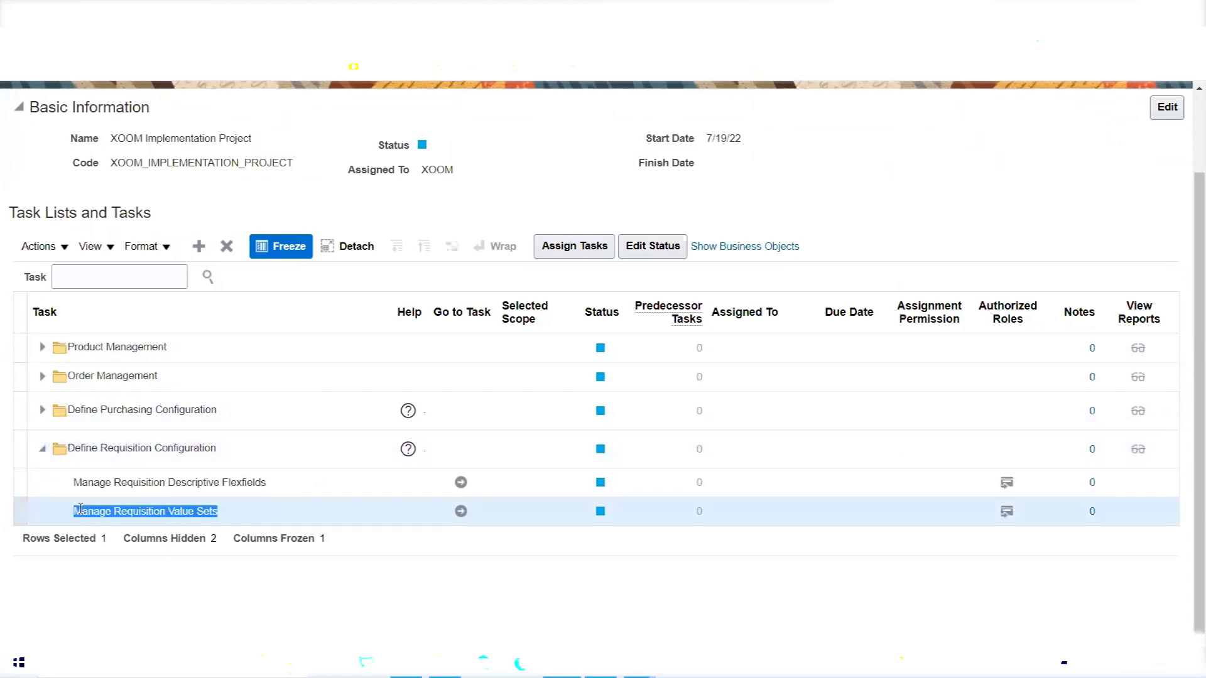
pyautogui.click(41, 450)
pyautogui.click(21, 313)
pyautogui.click(21, 314)
# Search the available task lists for the copied name Manage Requisition Value Sets.
pyautogui.click(199, 246)
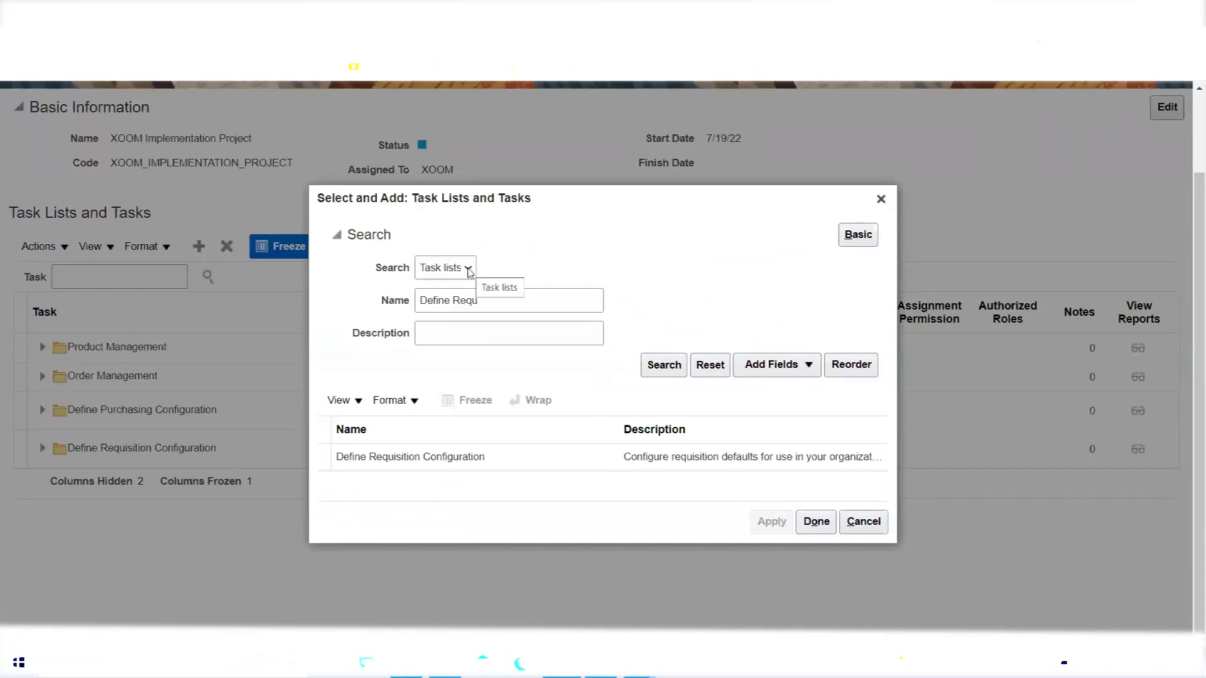
pyautogui.moveTo(488, 303); pyautogui.dragTo(268, 311)
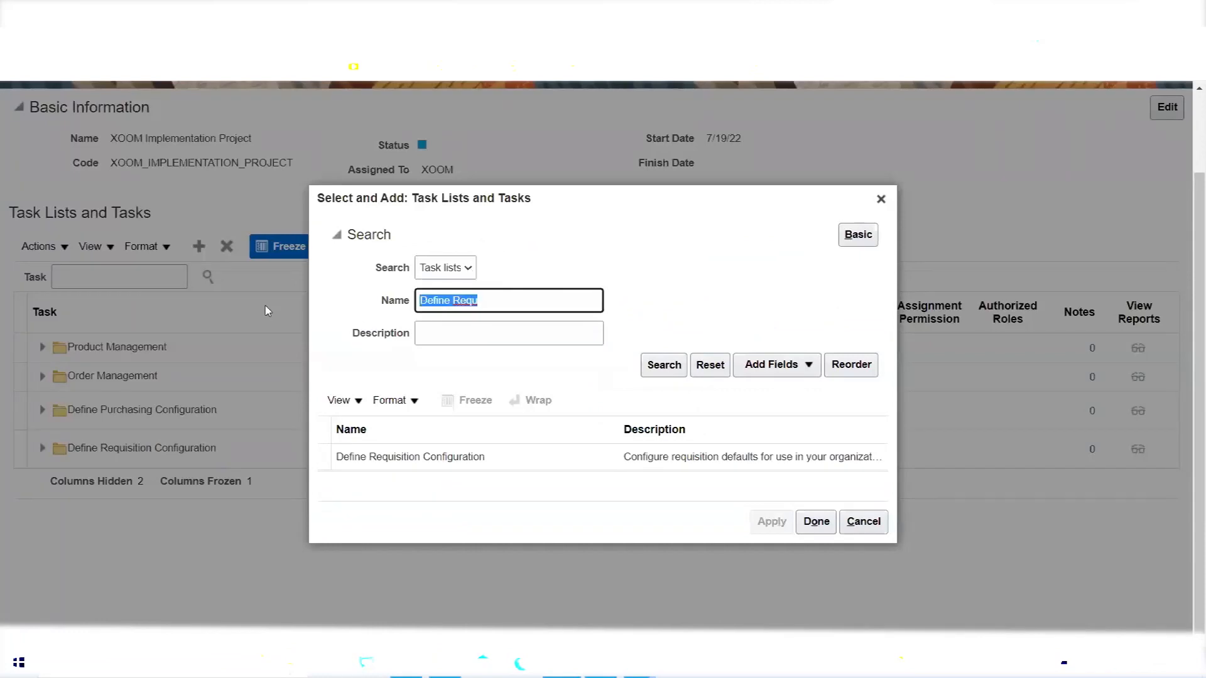
pyautogui.hotkey('ctrl', 'v')
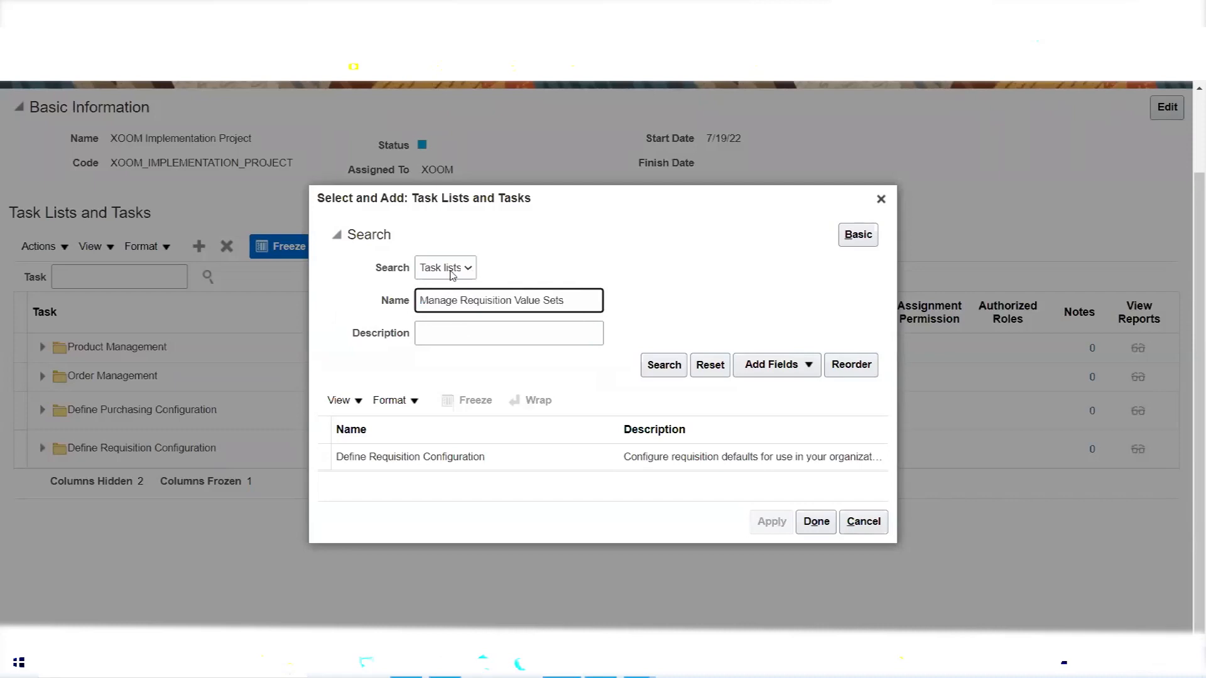
pyautogui.click(661, 367)
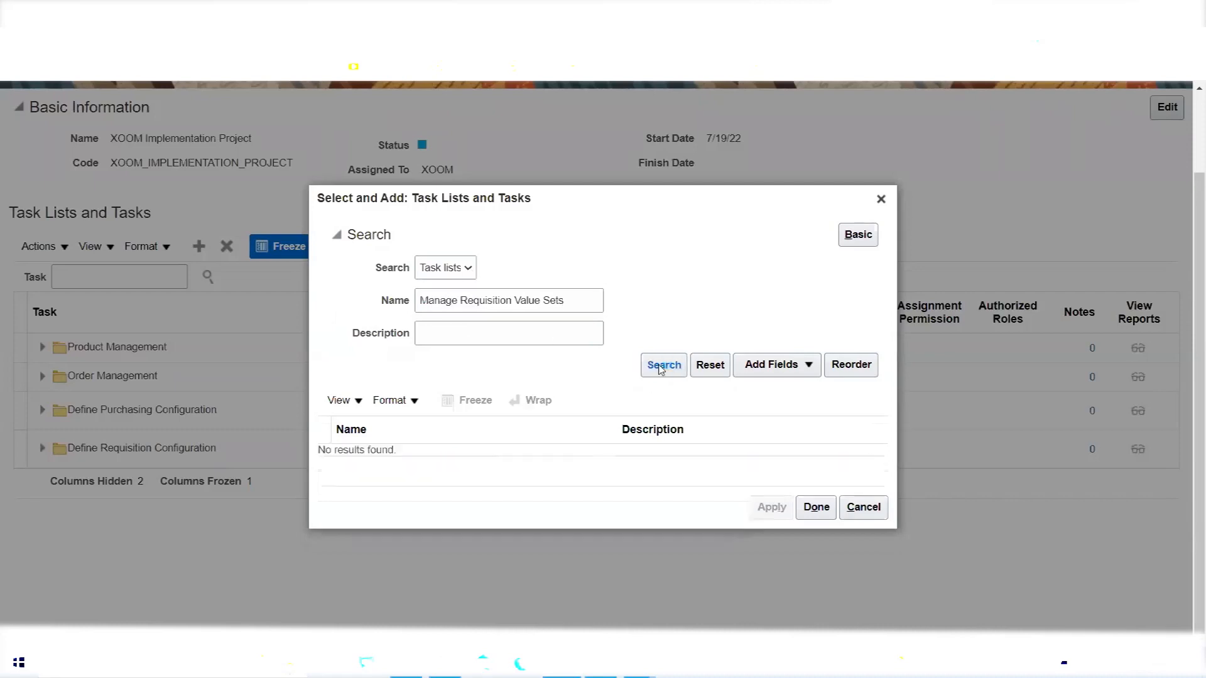
# Switch the search to Tasks and add the single task Manage Requisition Value Sets to the project.
pyautogui.click(447, 280)
pyautogui.click(449, 322)
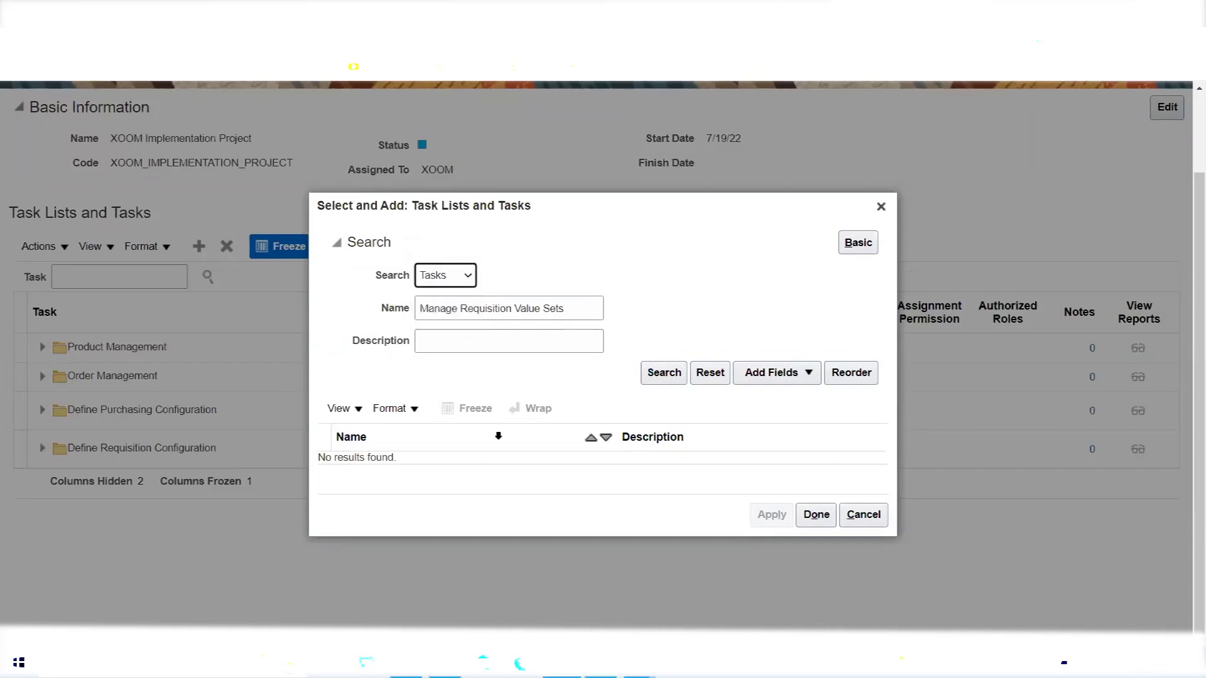
pyautogui.click(664, 372)
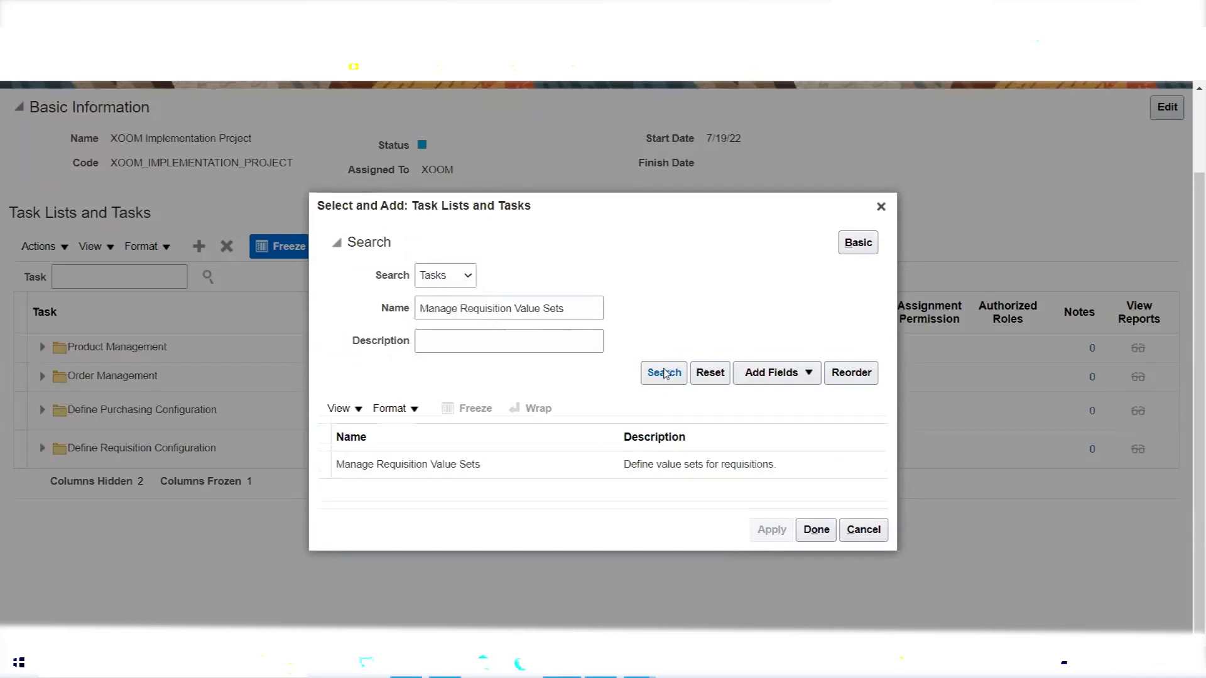
pyautogui.click(468, 468)
pyautogui.click(772, 527)
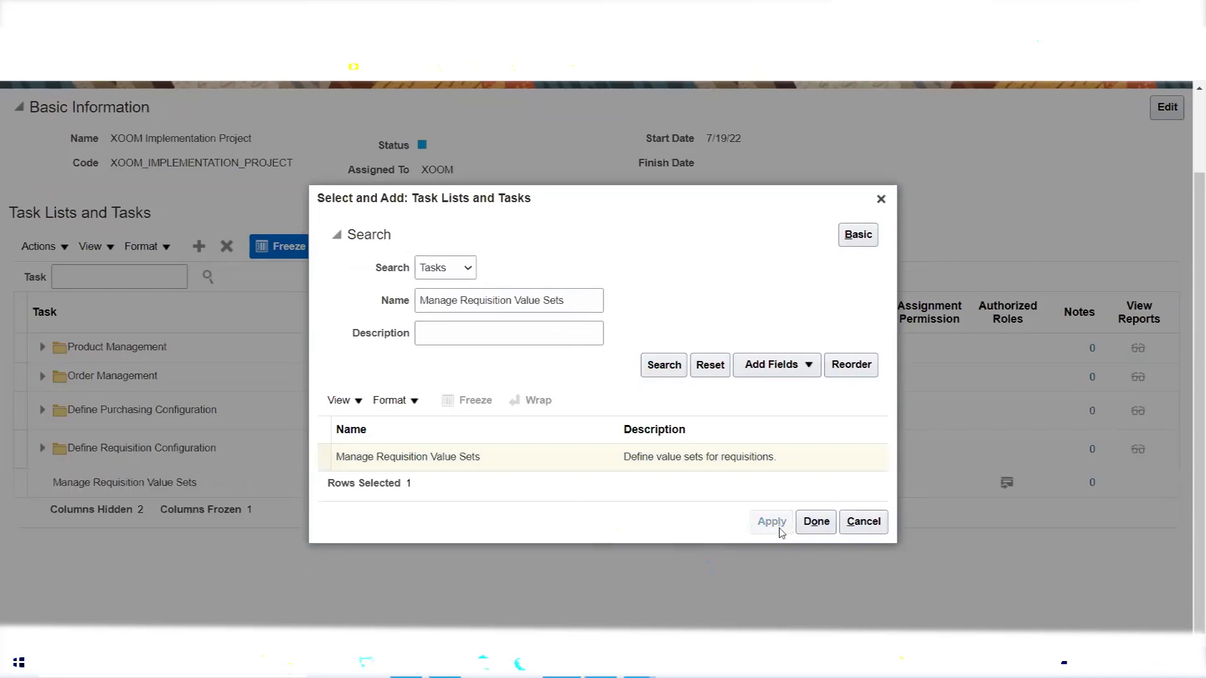
pyautogui.click(816, 521)
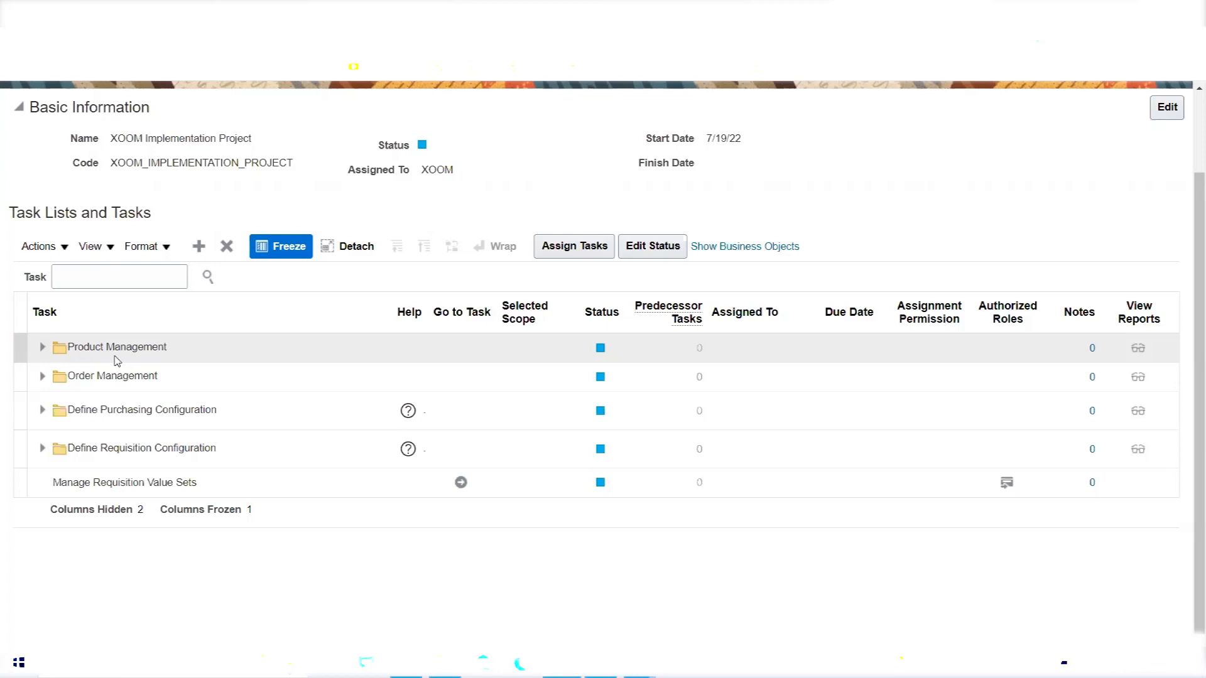
# Remove the Manage Requisition Value Sets task and the Define Requisition Configuration task list from the project.
pyautogui.click(113, 487)
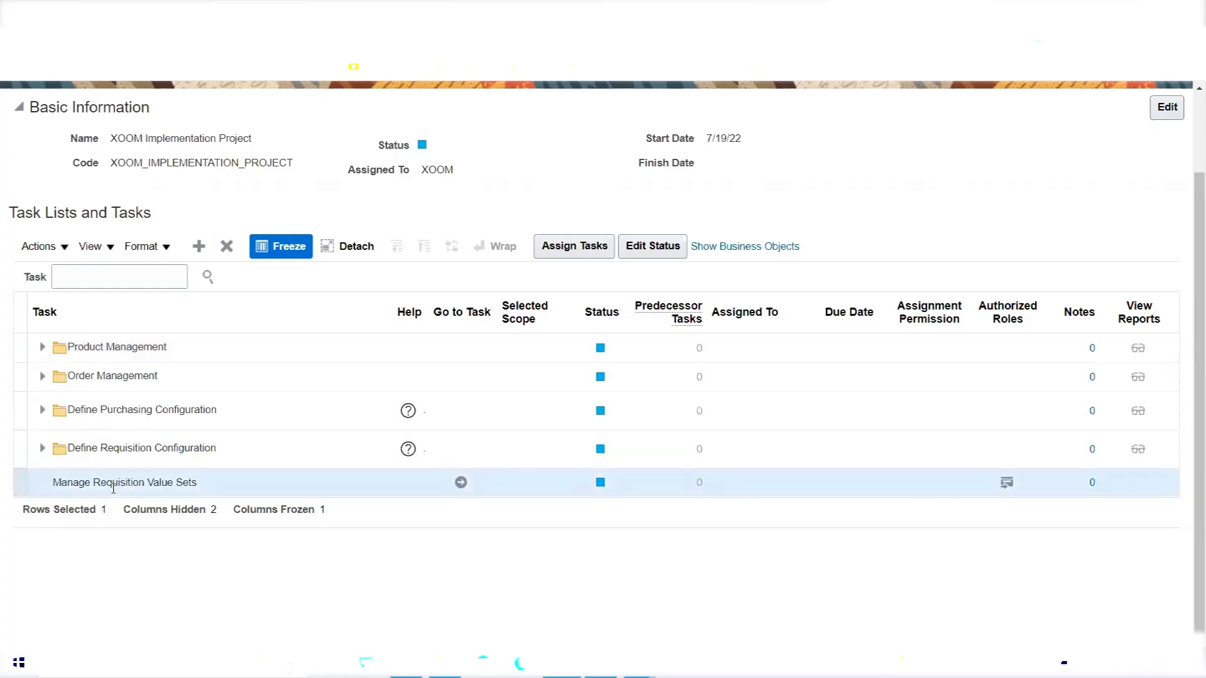
pyautogui.click(227, 247)
pyautogui.click(804, 387)
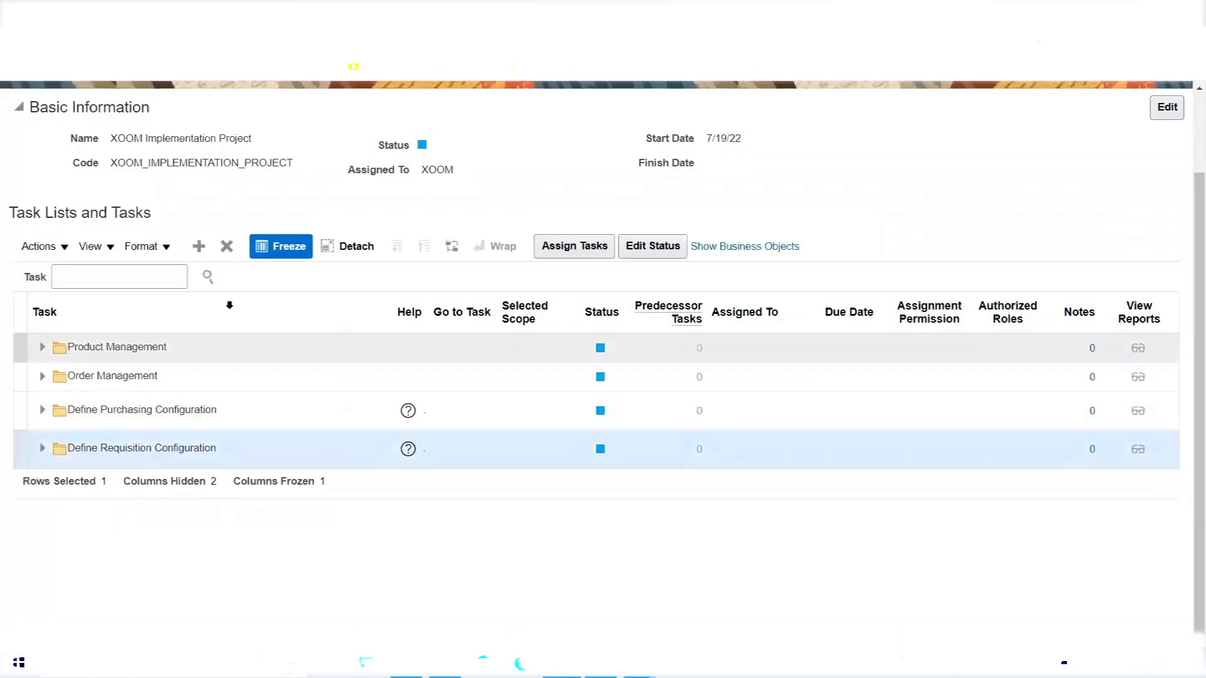
pyautogui.click(226, 246)
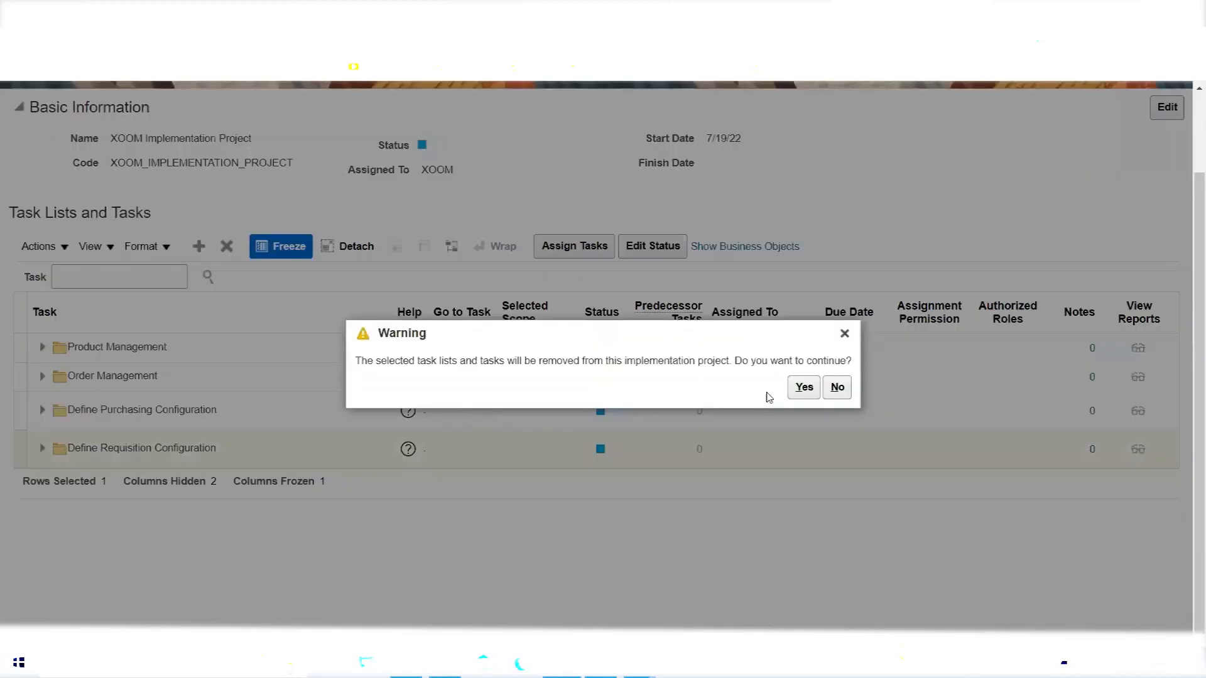
pyautogui.click(803, 387)
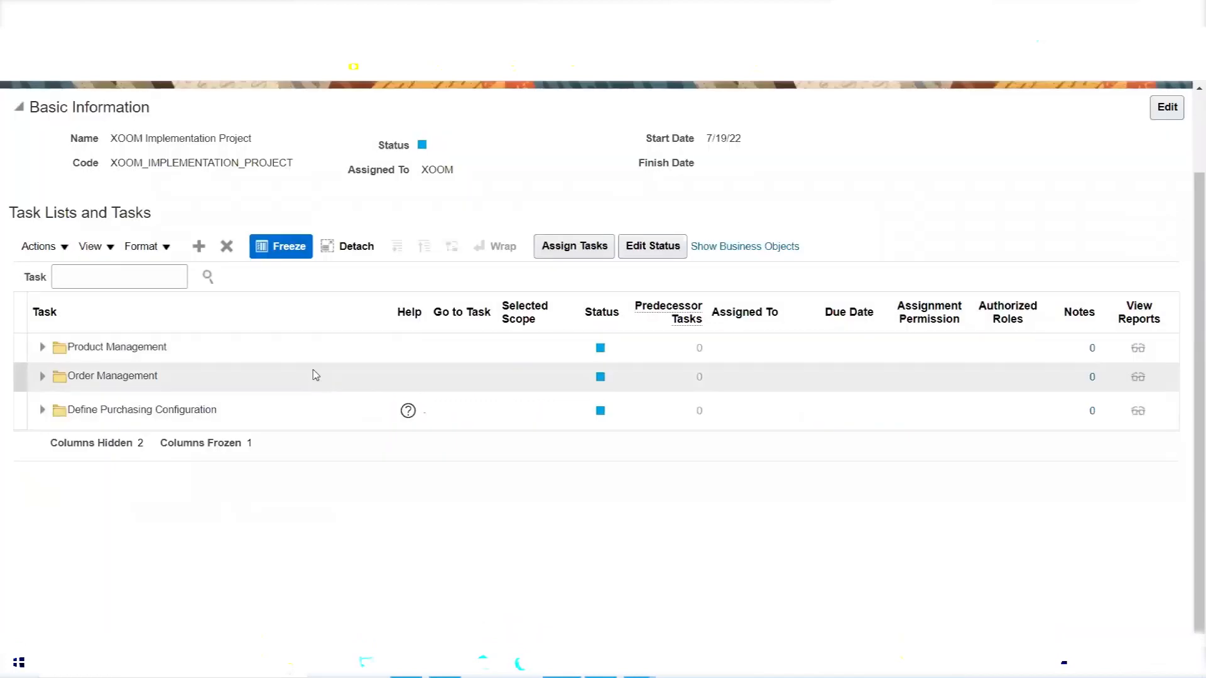
# Remove the Define Purchasing Configuration task list from the XOOM project.
pyautogui.click(167, 416)
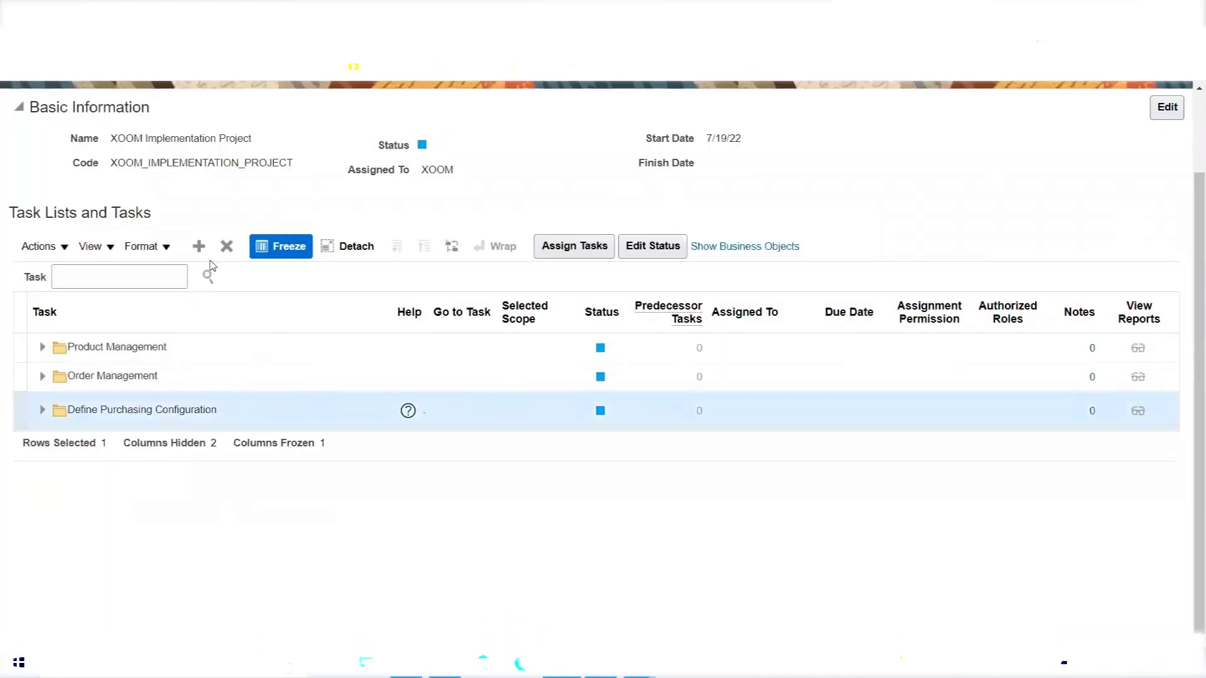
pyautogui.click(226, 246)
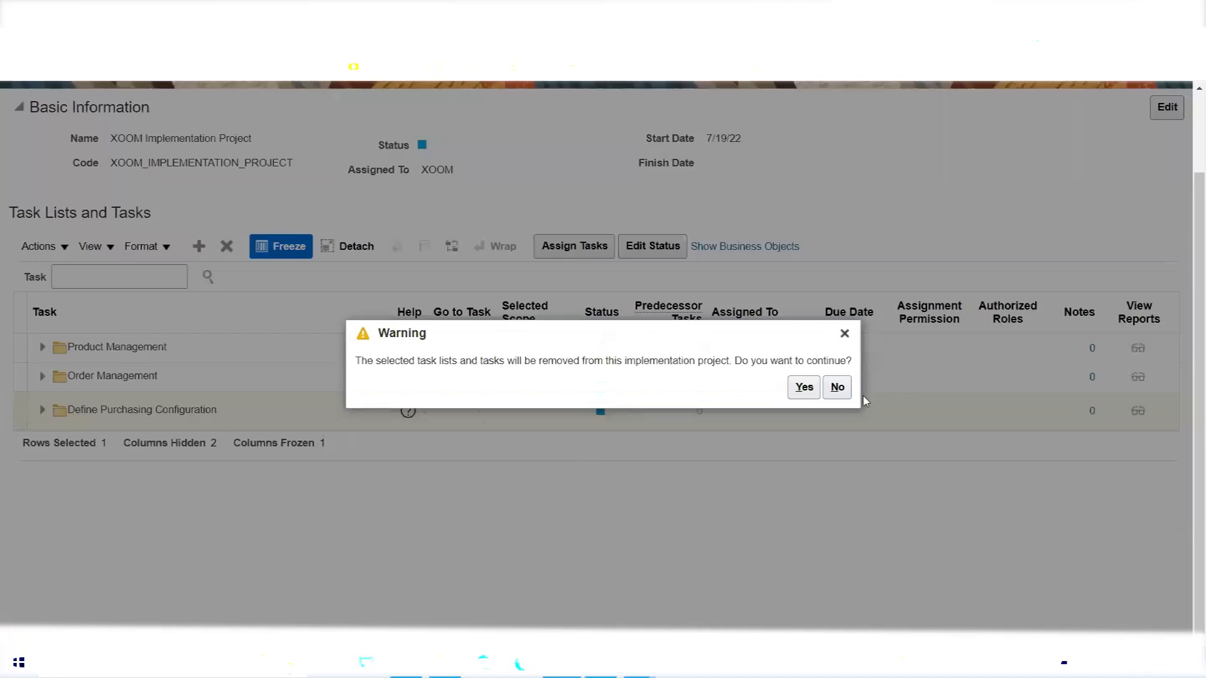
pyautogui.click(803, 387)
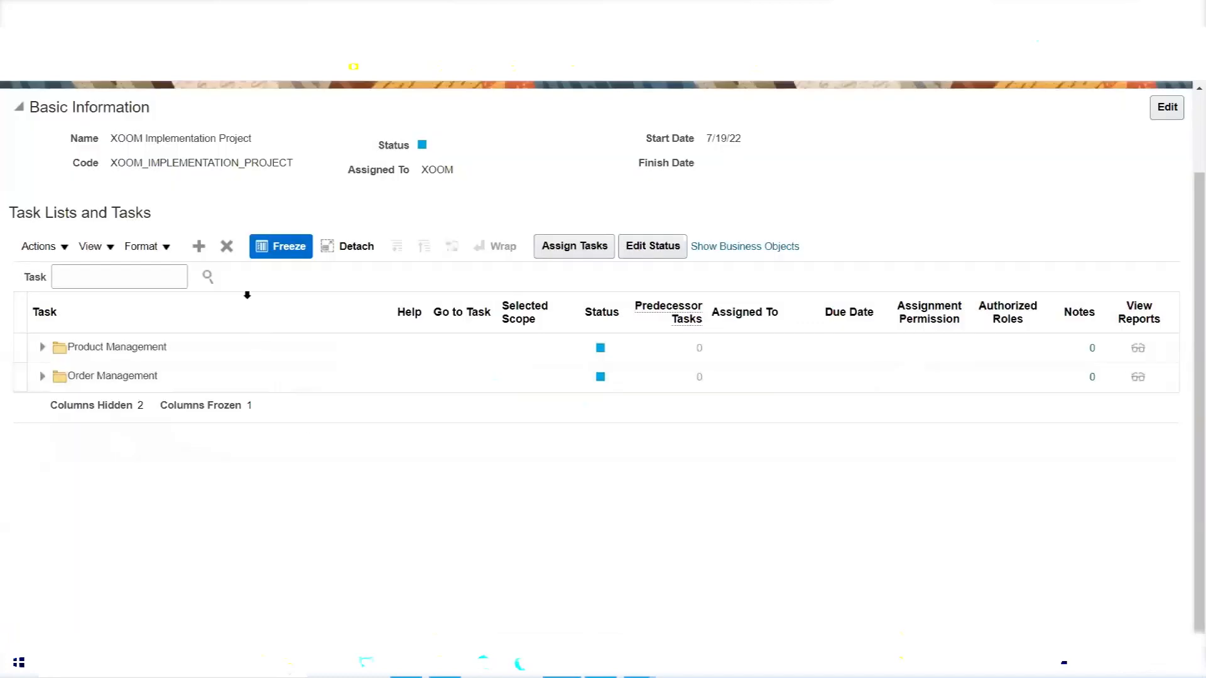
# Search the offerings for Procurement and add the full Procurement offering to the project's task lists.
pyautogui.click(198, 246)
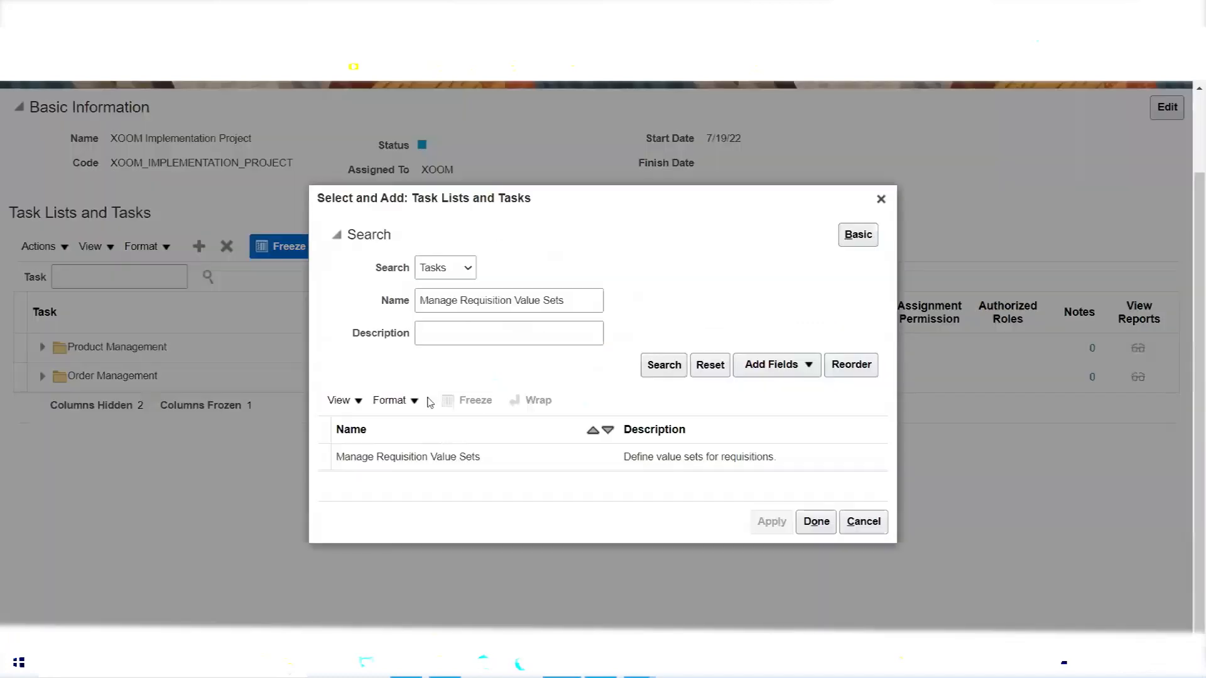
pyautogui.click(463, 270)
pyautogui.click(447, 281)
pyautogui.moveTo(584, 303); pyautogui.dragTo(367, 322)
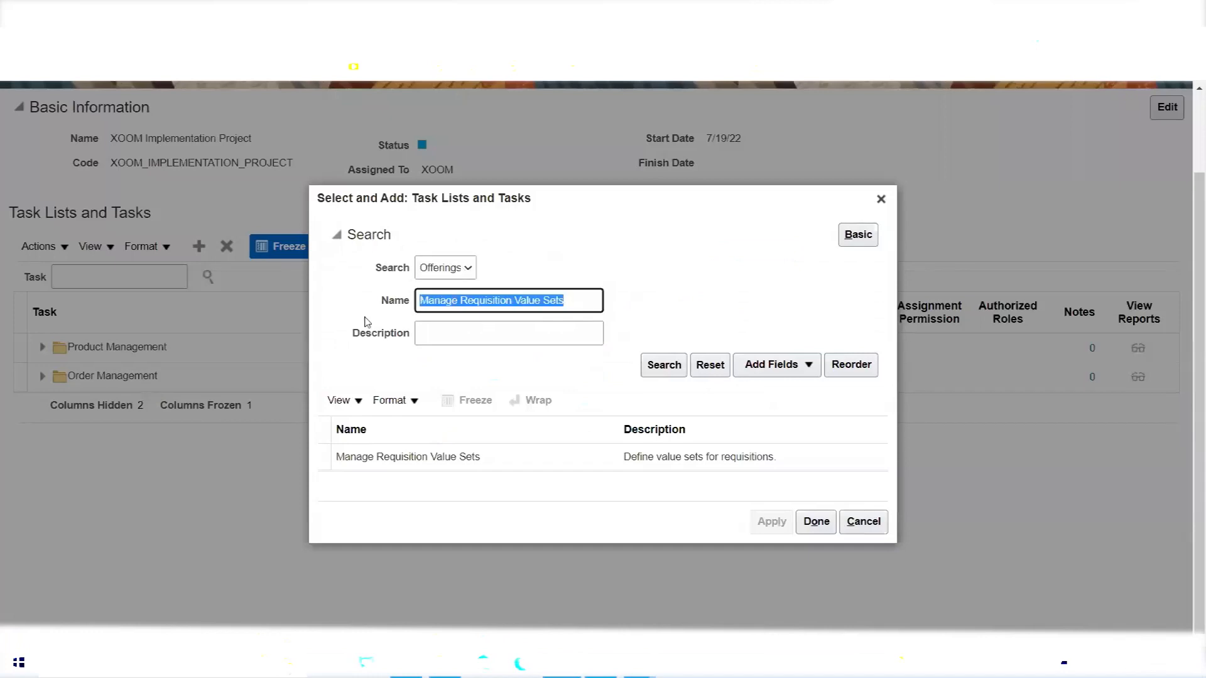
pyautogui.write('Procur')
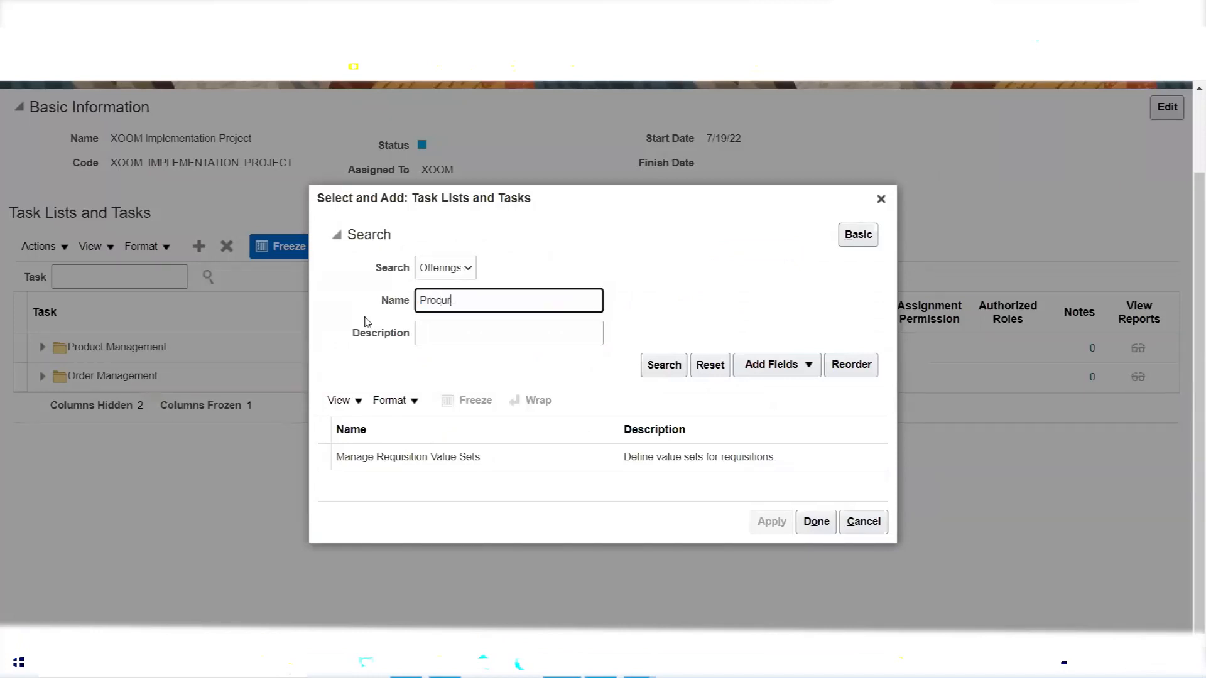
pyautogui.write('ement')
pyautogui.click(669, 367)
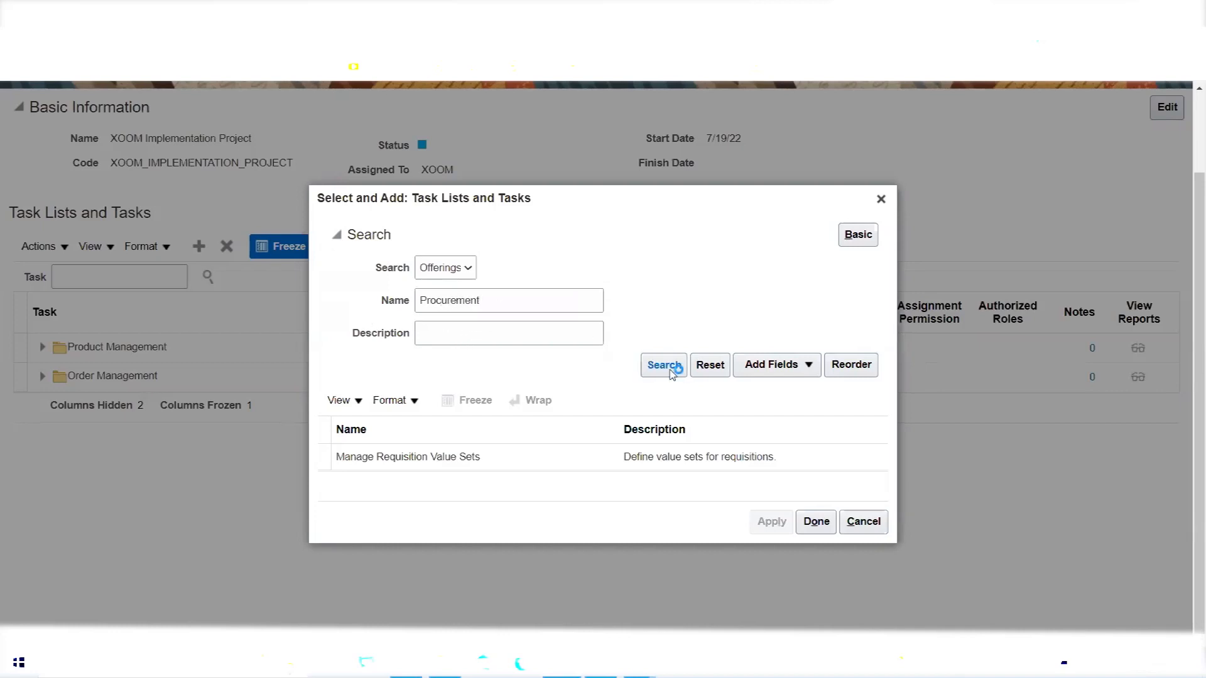
pyautogui.click(385, 462)
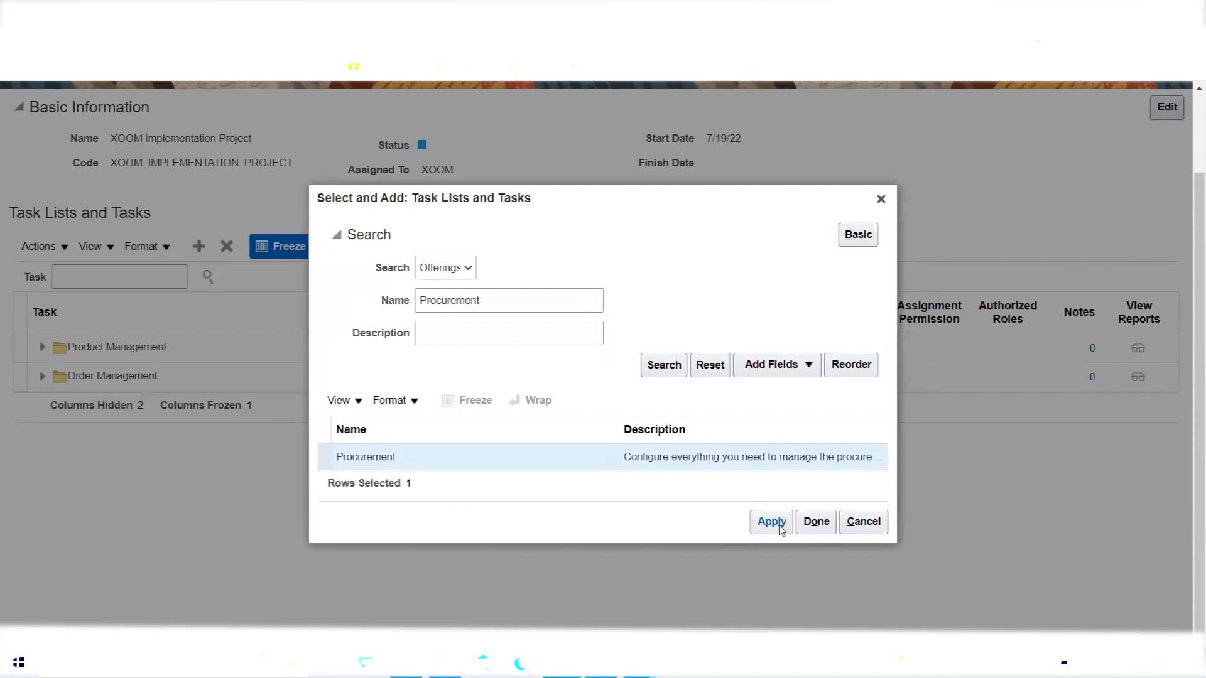
pyautogui.click(772, 523)
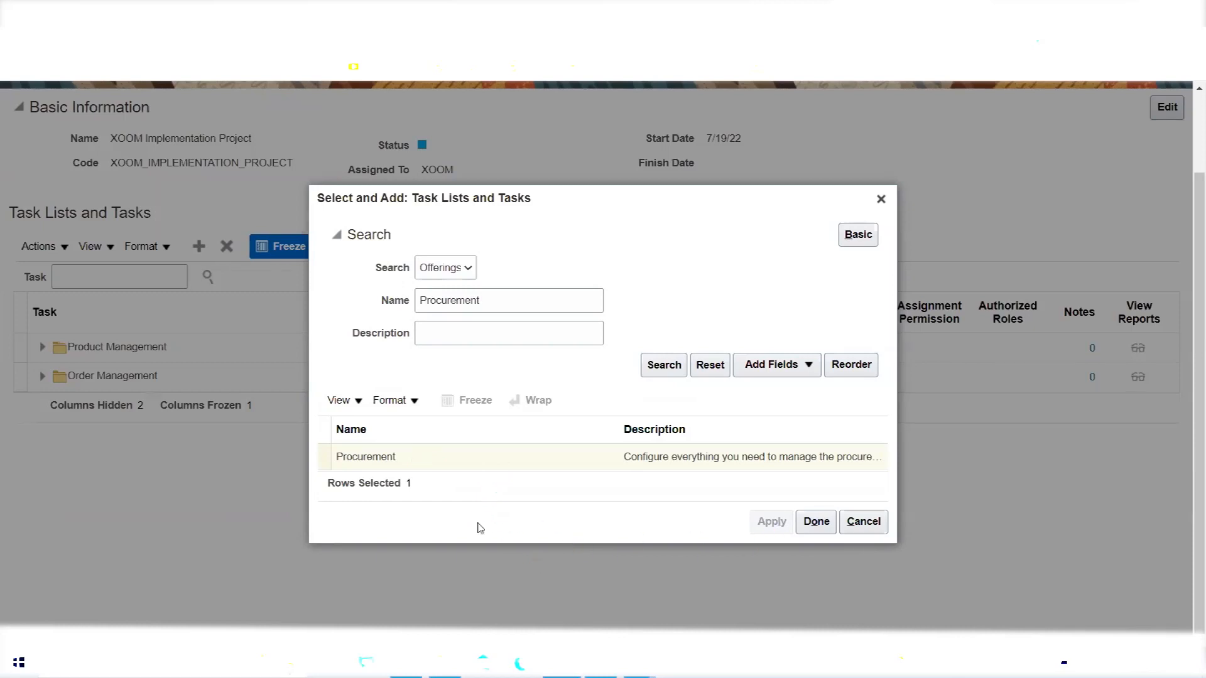
pyautogui.click(829, 530)
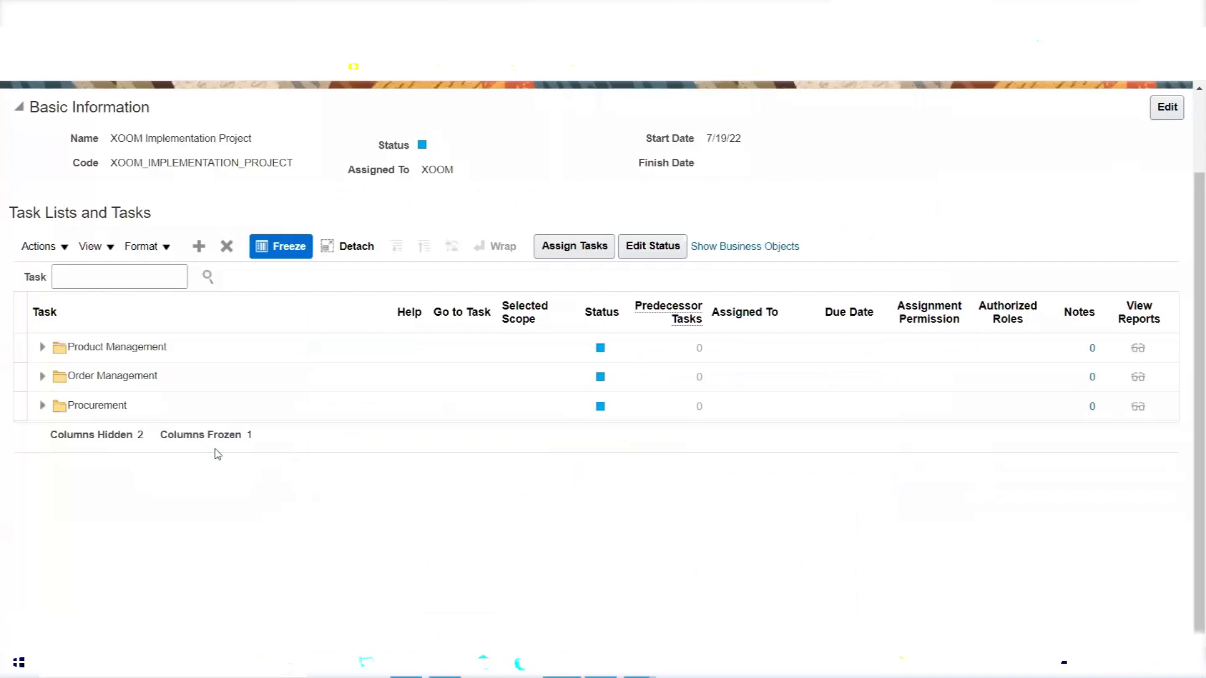
# Search the offerings for Material, add Materials Management and Logistics to the XOOM project's task lists, and close the project.
pyautogui.click(198, 247)
pyautogui.hotkey('ctrl', 'a')
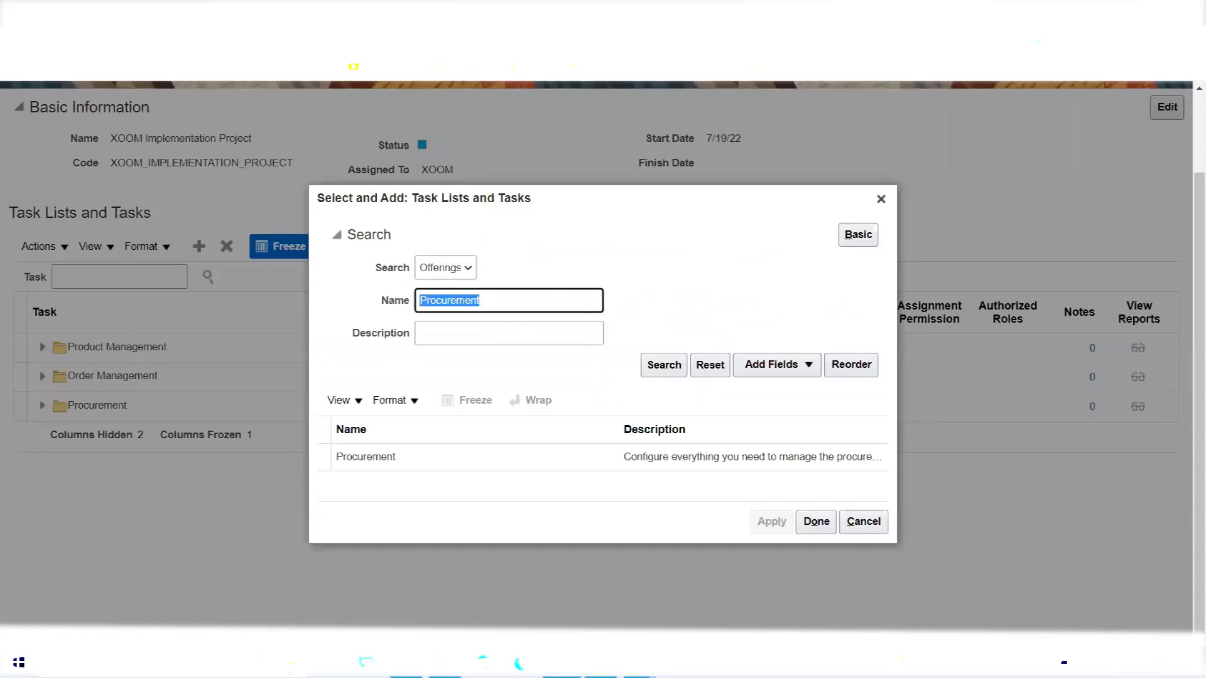
pyautogui.write('Material')
pyautogui.click(653, 365)
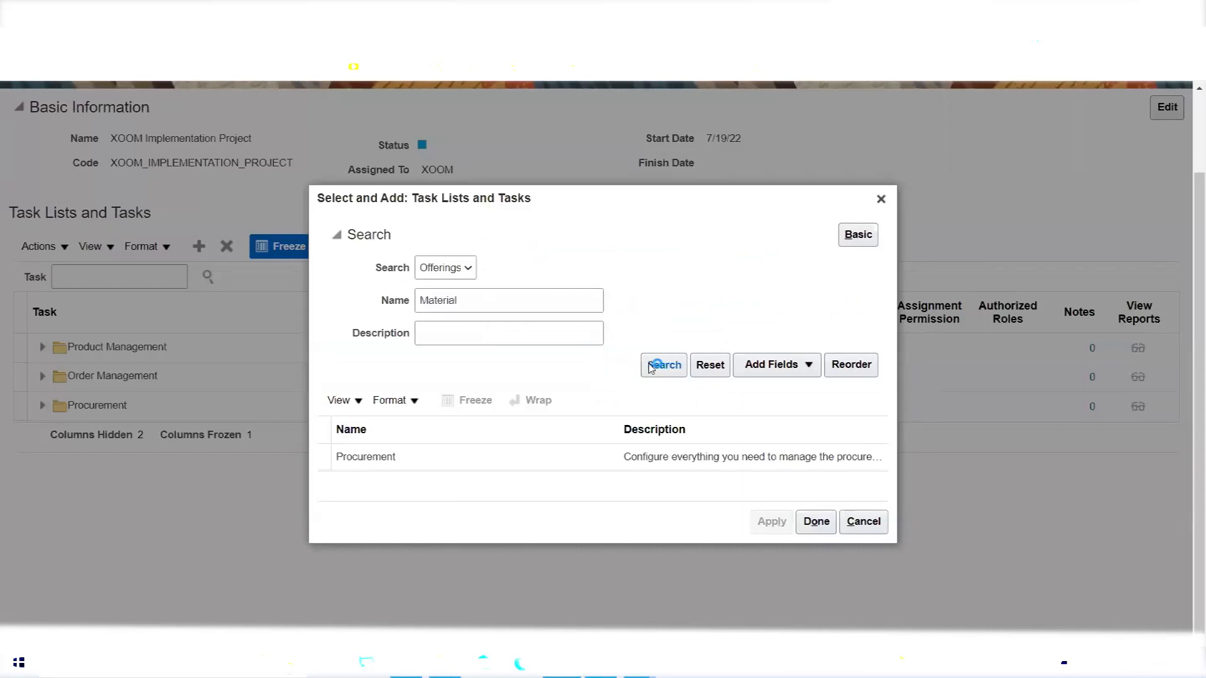
pyautogui.click(531, 459)
pyautogui.click(772, 522)
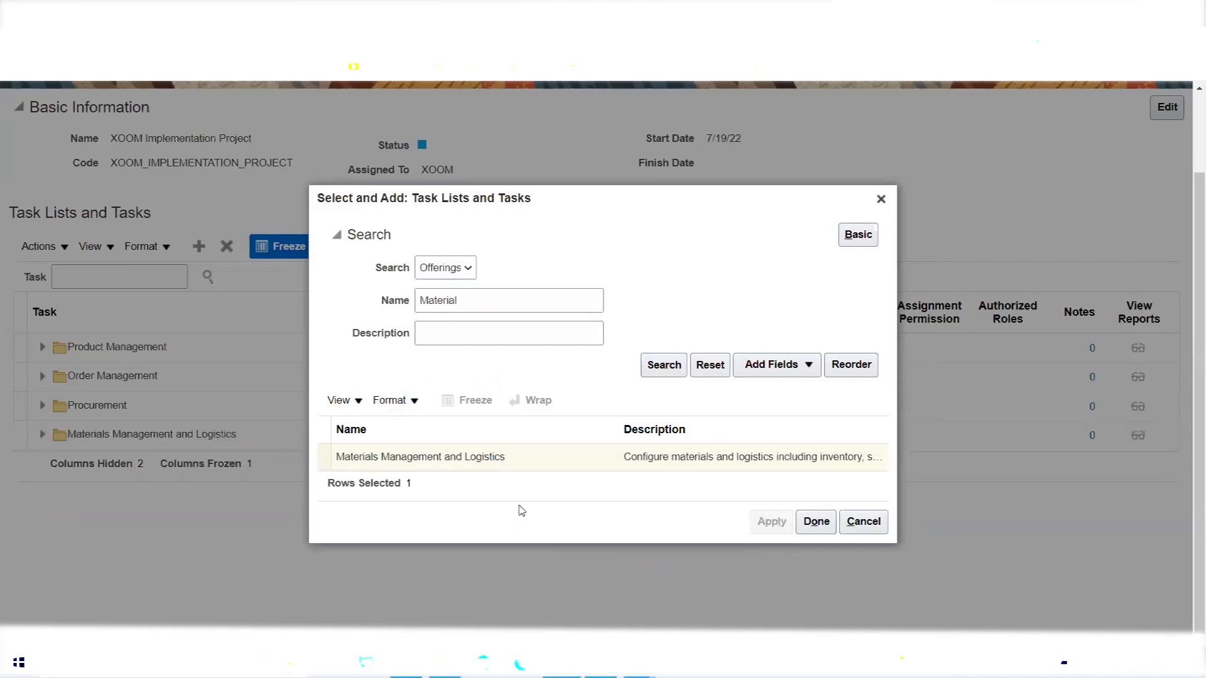
pyautogui.click(822, 529)
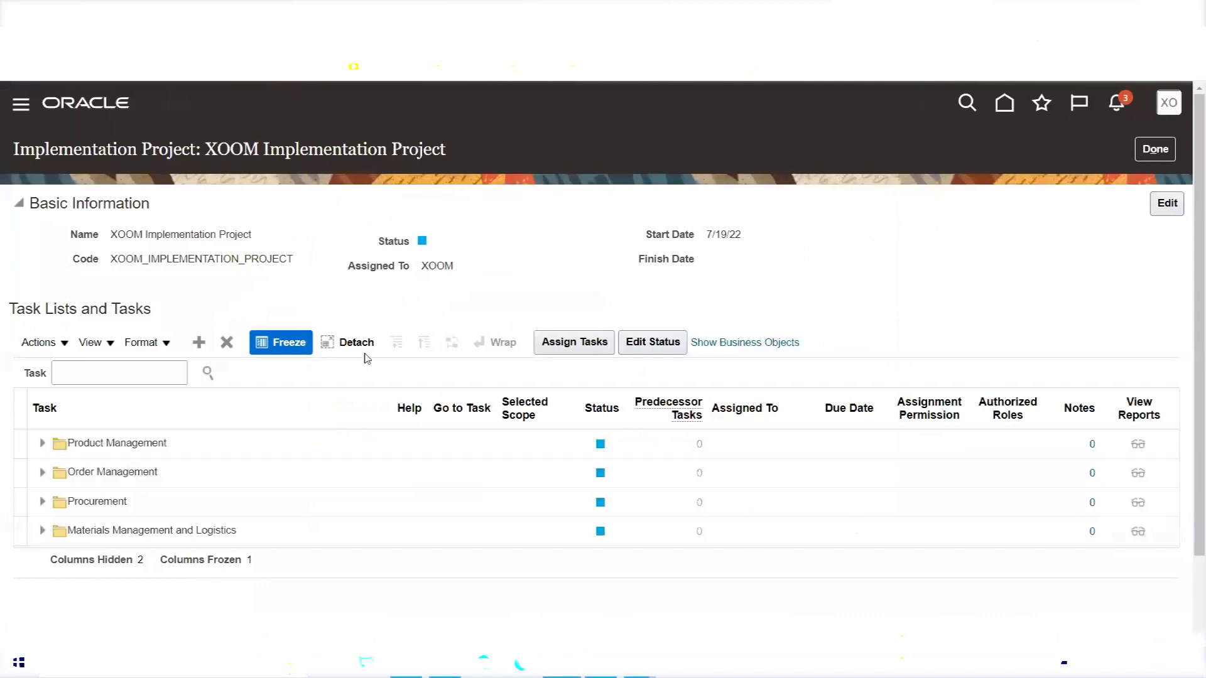
pyautogui.scroll(-3, 546, 266)
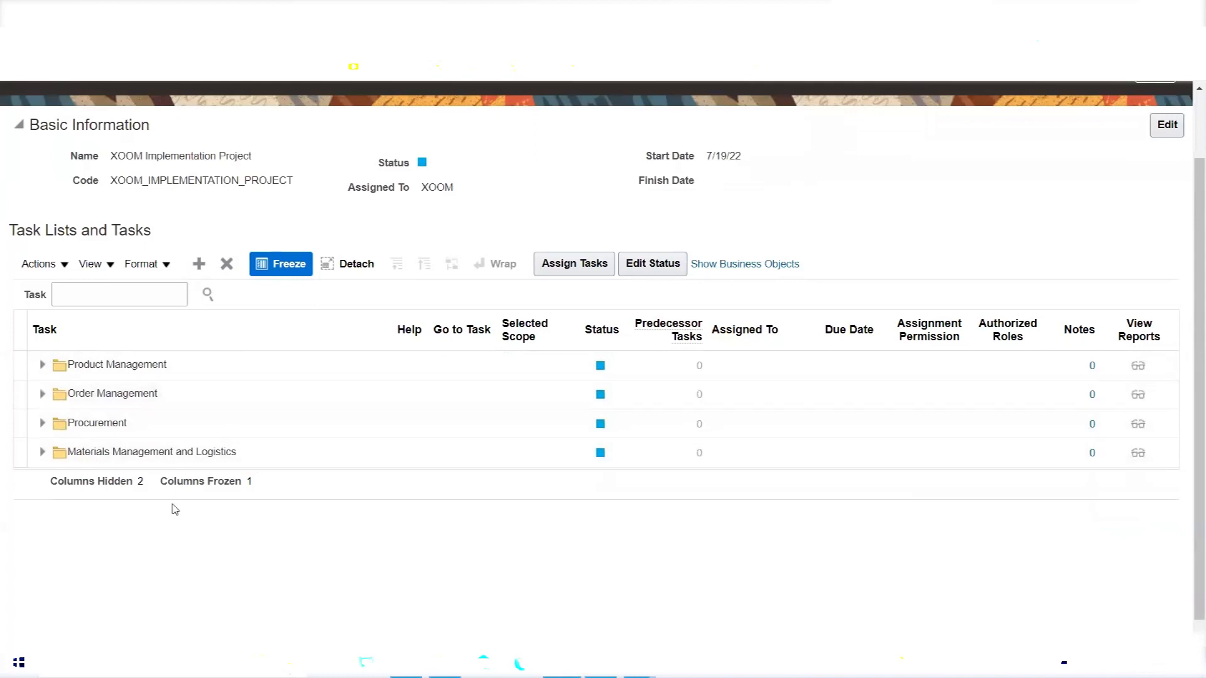
pyautogui.scroll(1, 300, 535)
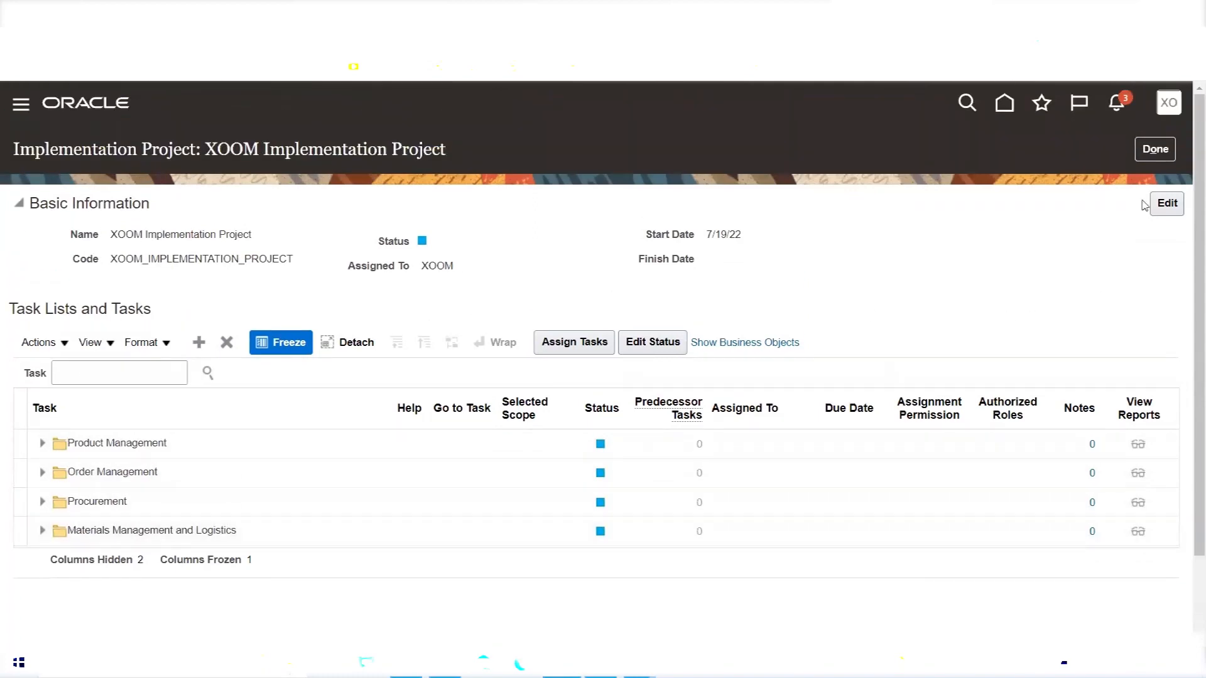
pyautogui.click(1155, 149)
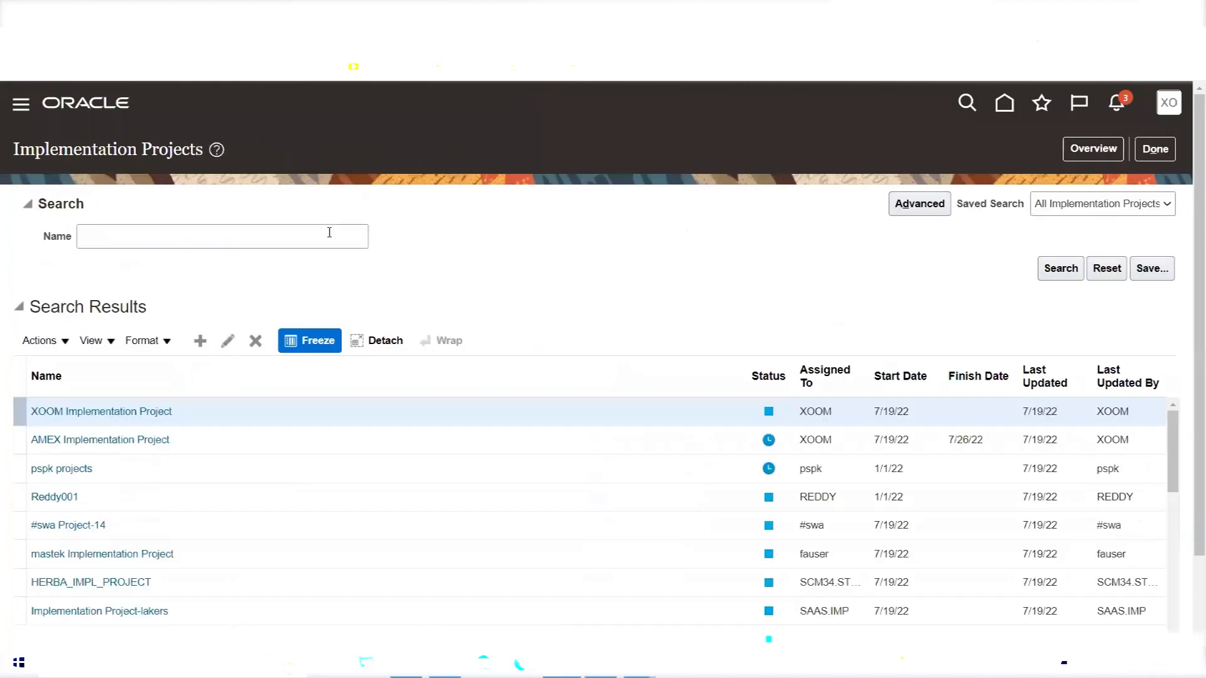
# Review the task lists in the AMEX Implementation Project and return to the beginning of the implementation projects list.
pyautogui.click(137, 440)
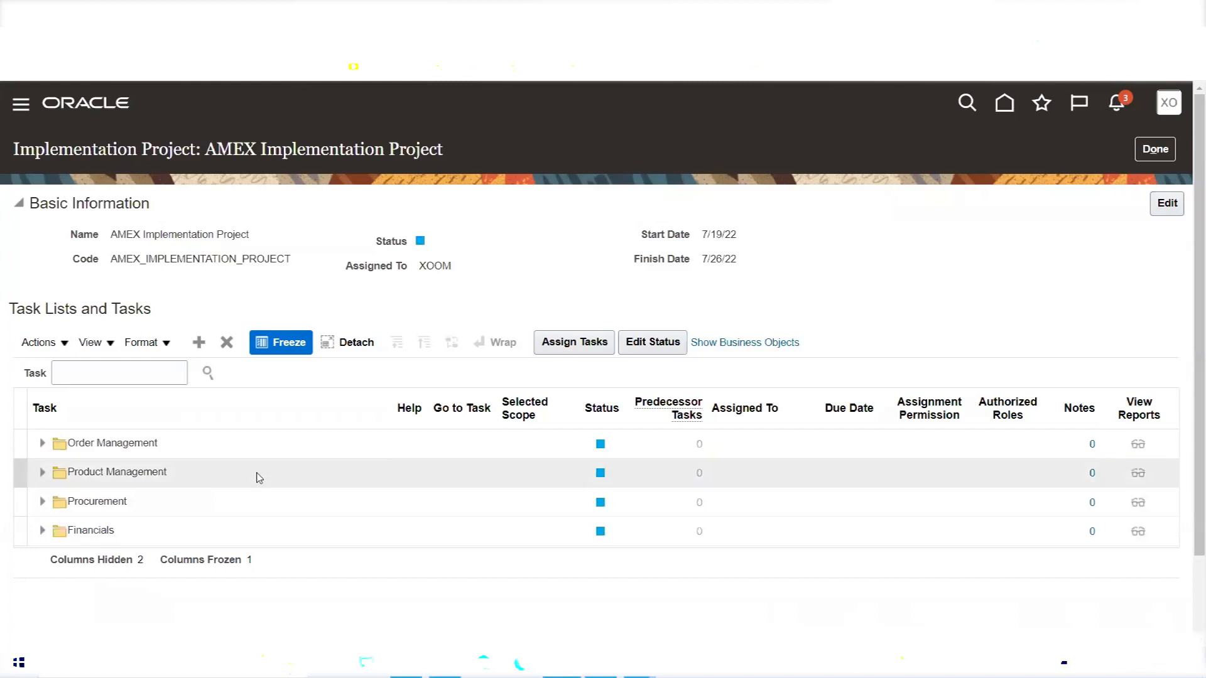
pyautogui.click(1164, 154)
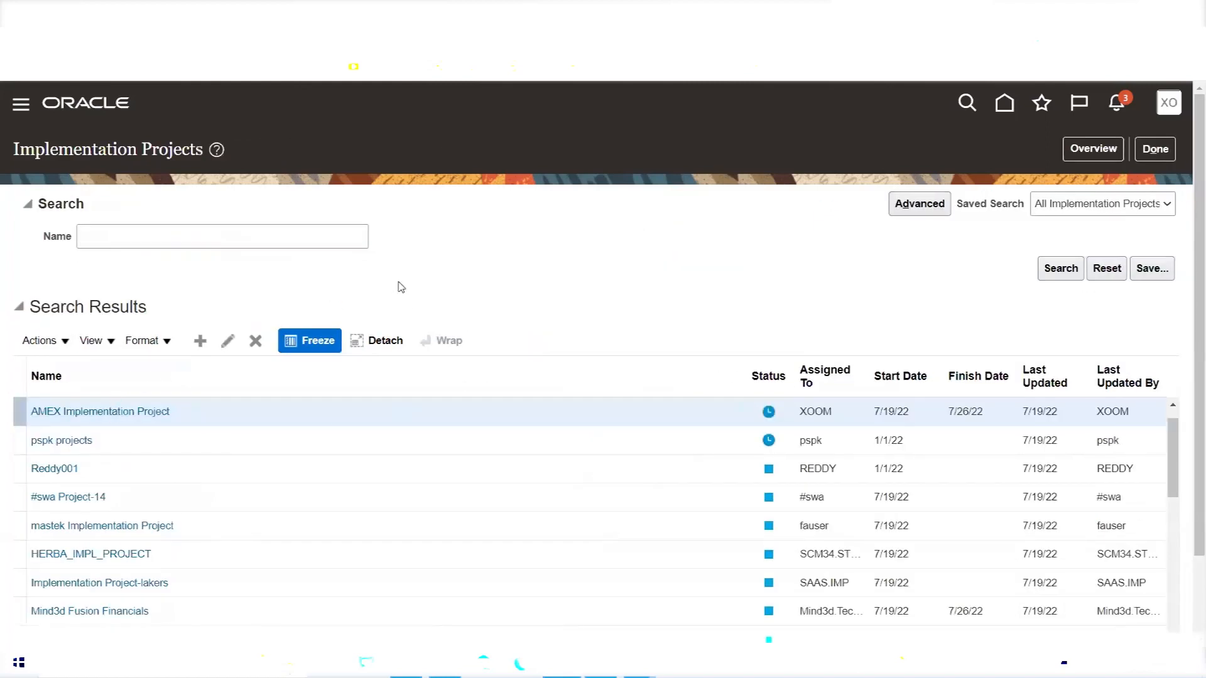
pyautogui.click(1172, 407)
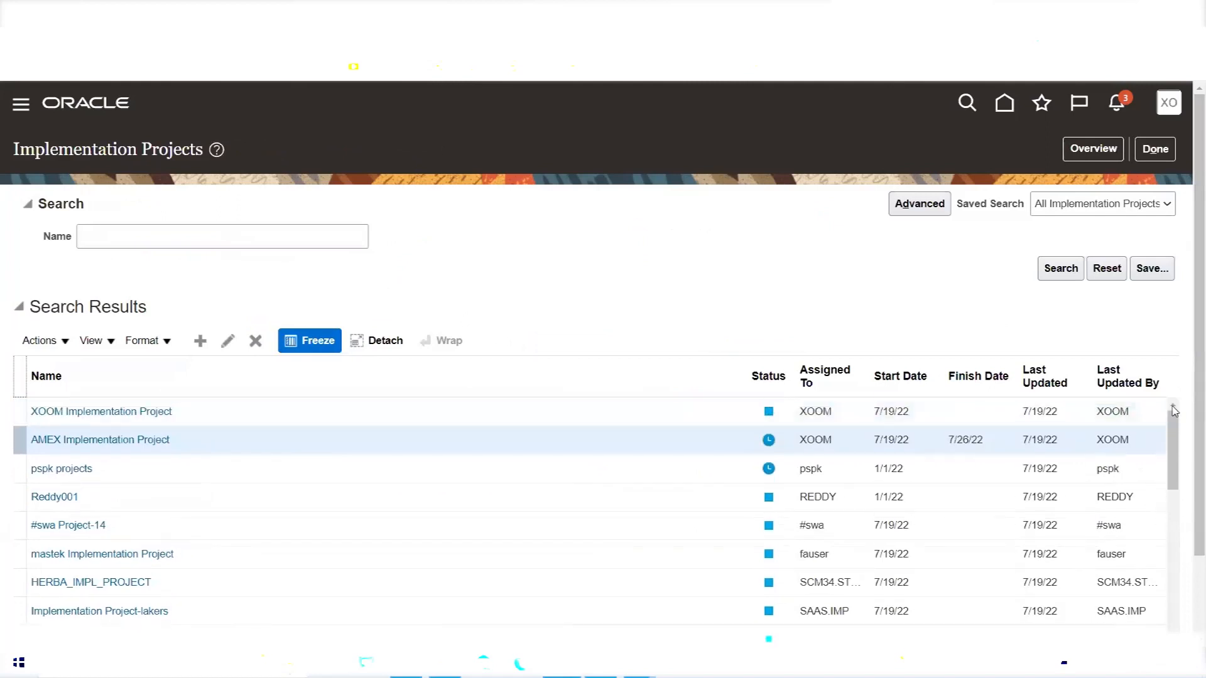
# Look over the XOOM Implementation Project once more, and delete it from the implementation projects list.
pyautogui.click(88, 412)
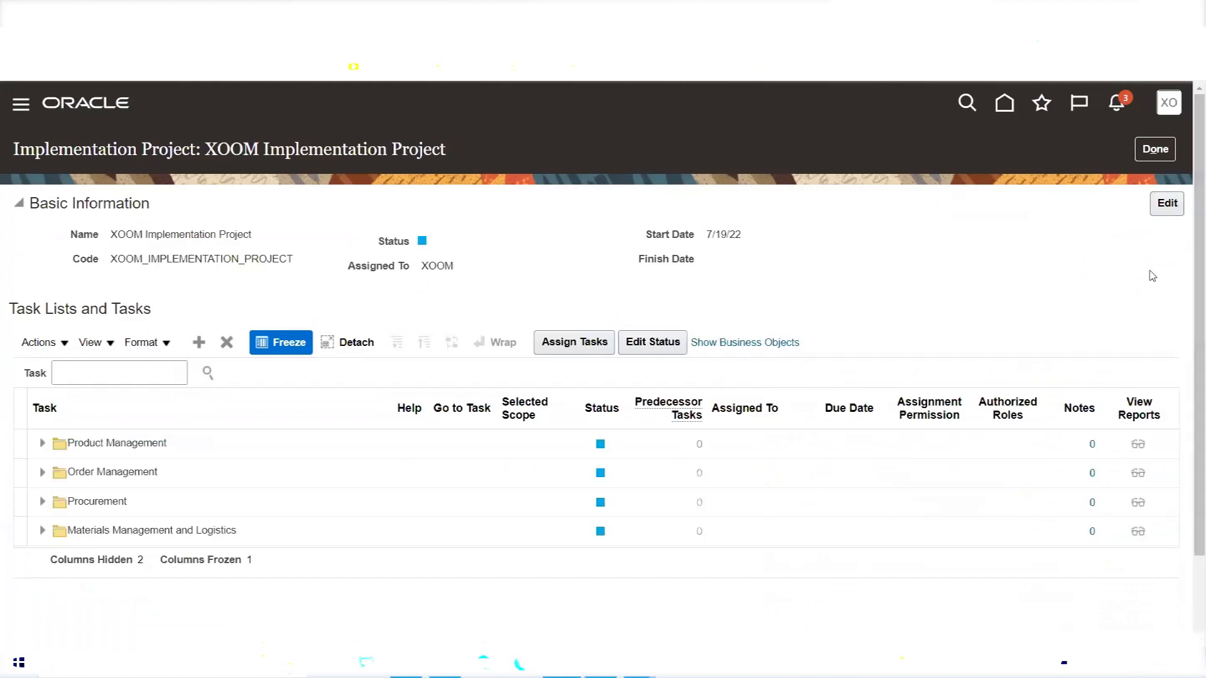
pyautogui.click(1155, 151)
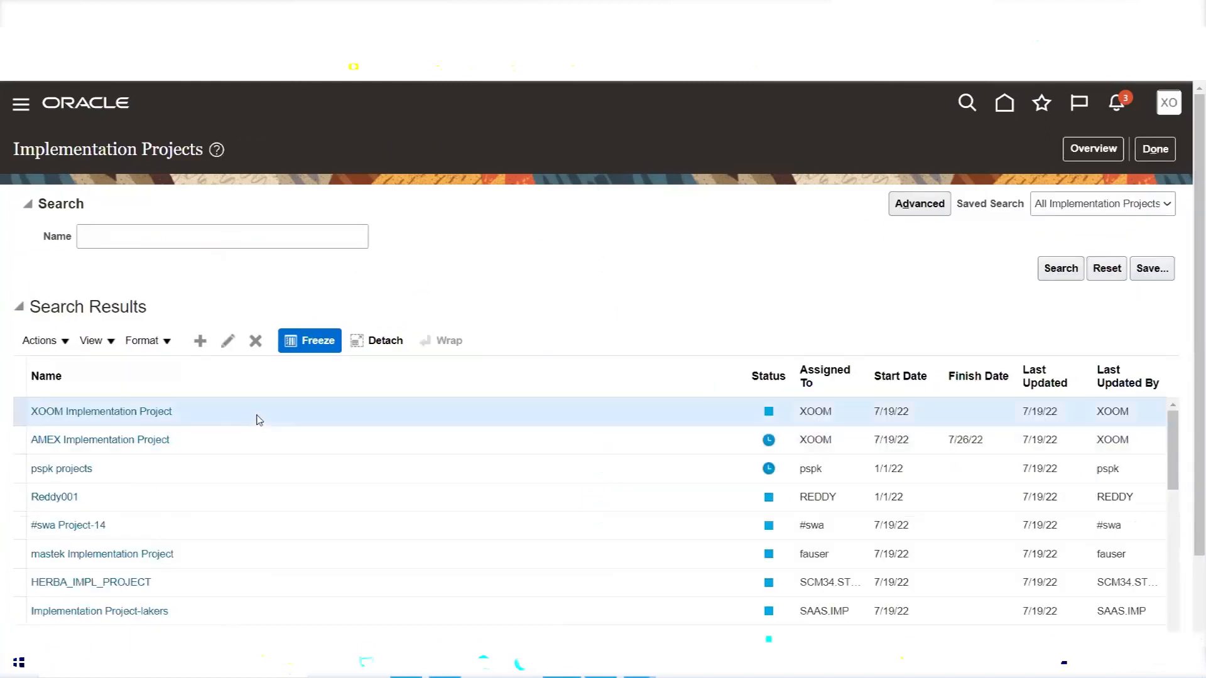
pyautogui.click(256, 342)
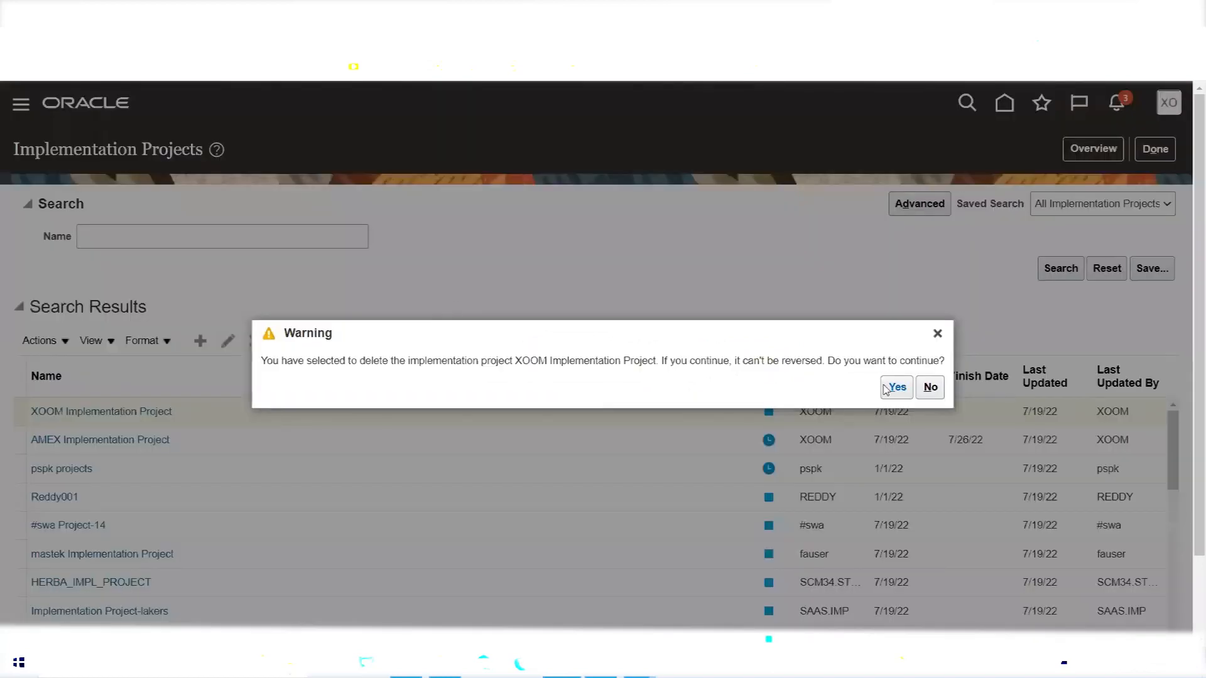
pyautogui.click(895, 387)
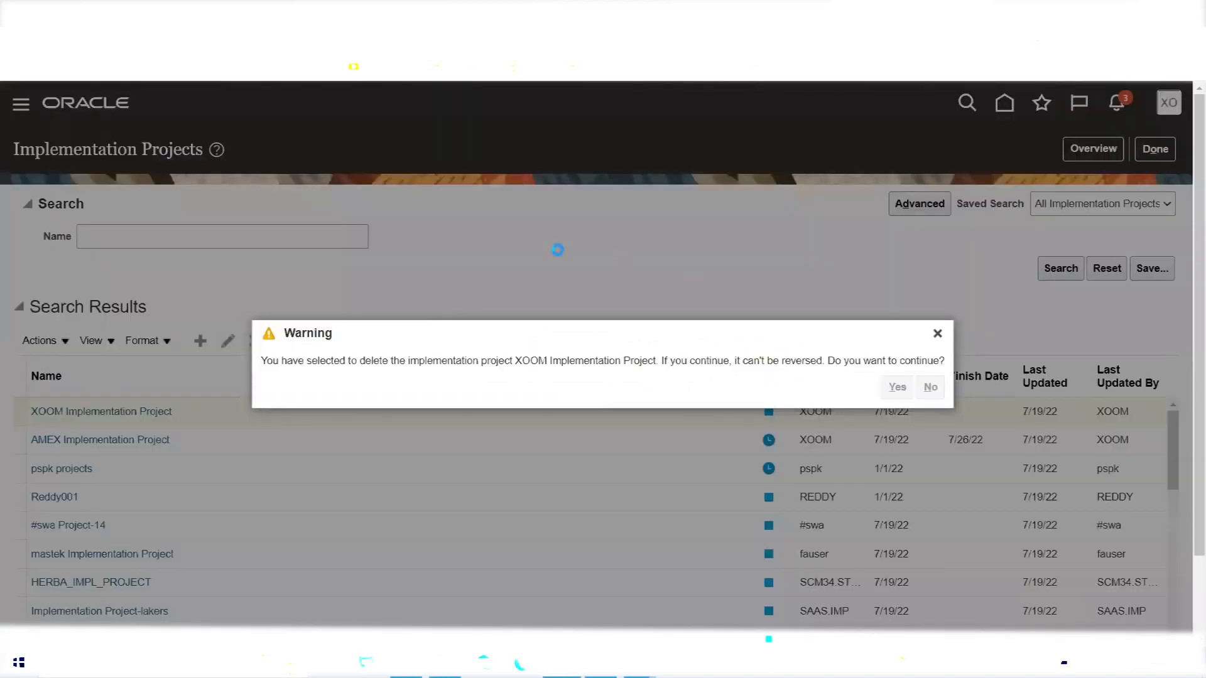
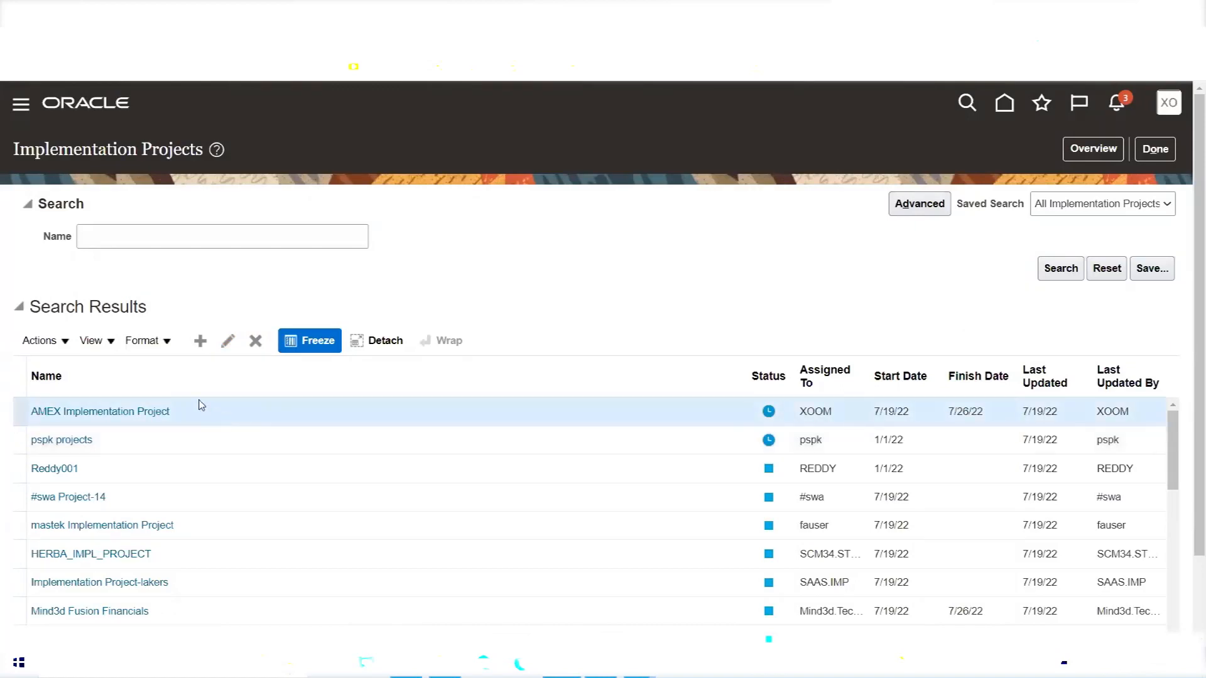
# Open the AMEX Implementation Project and search its tasks for "Accounting Cal".
pyautogui.click(143, 414)
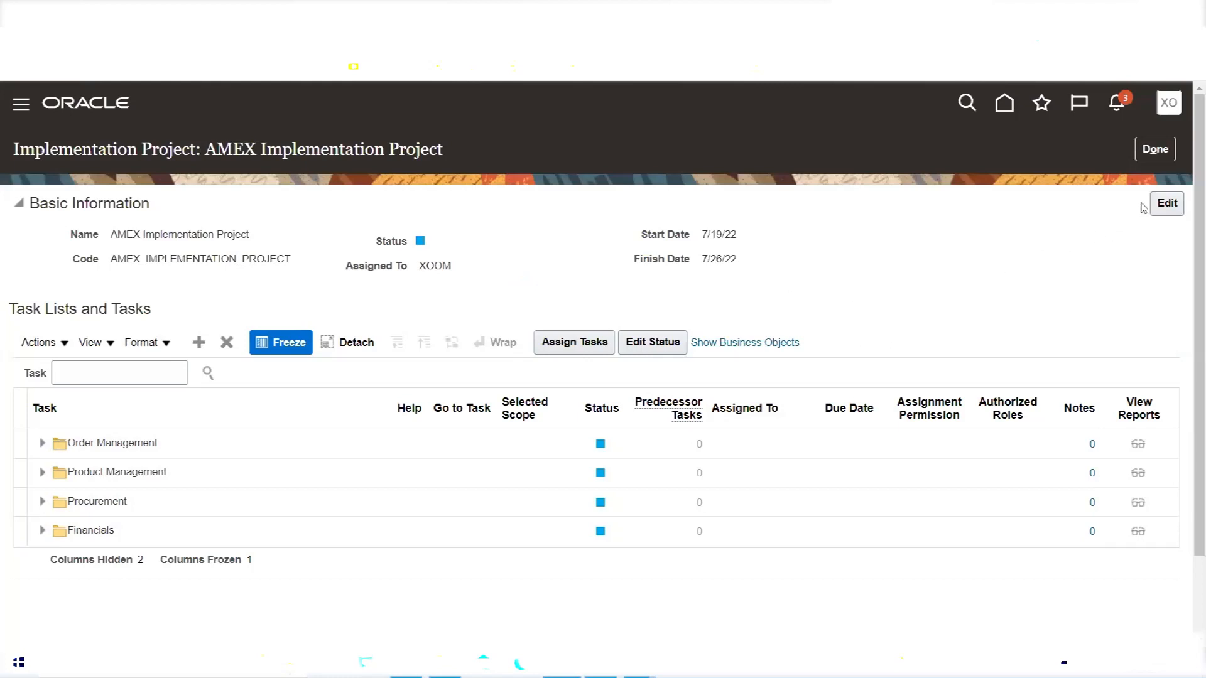
pyautogui.click(1156, 153)
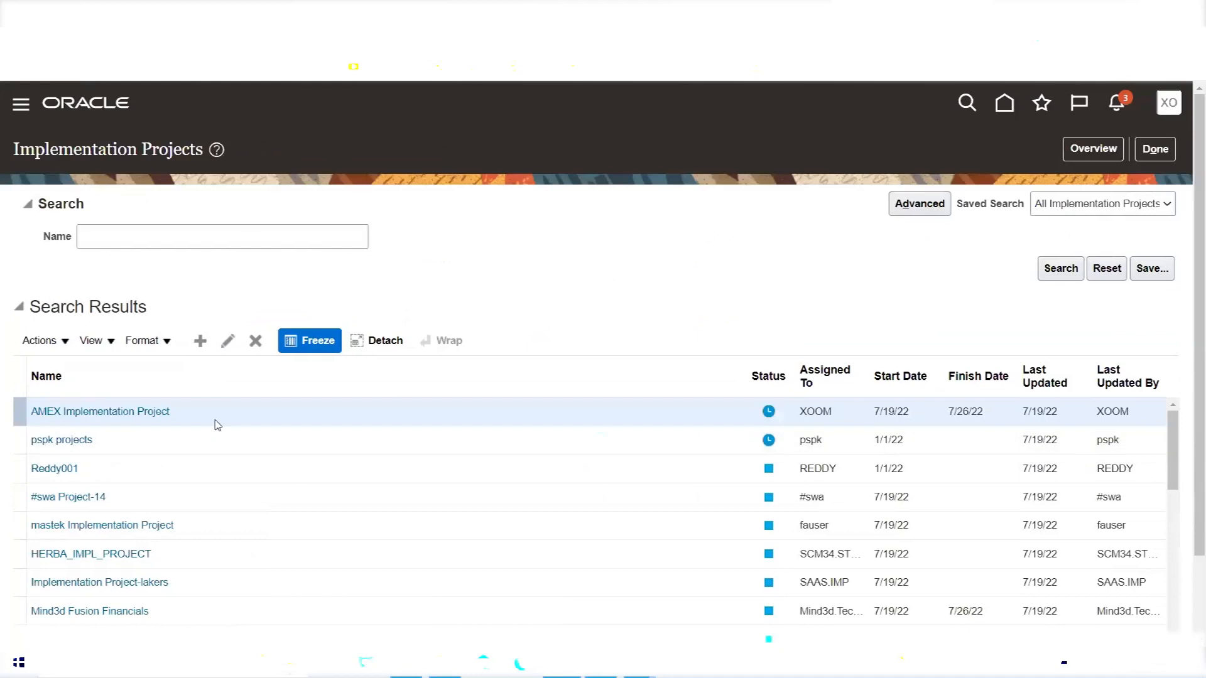
pyautogui.click(144, 412)
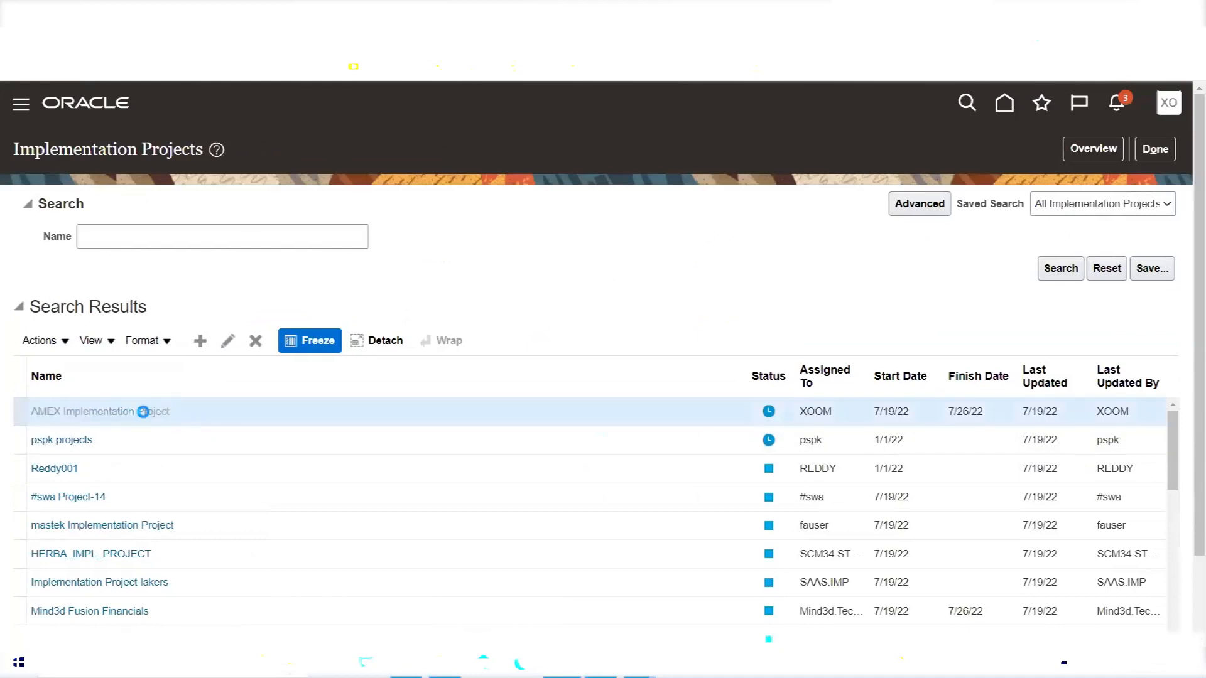
pyautogui.click(147, 382)
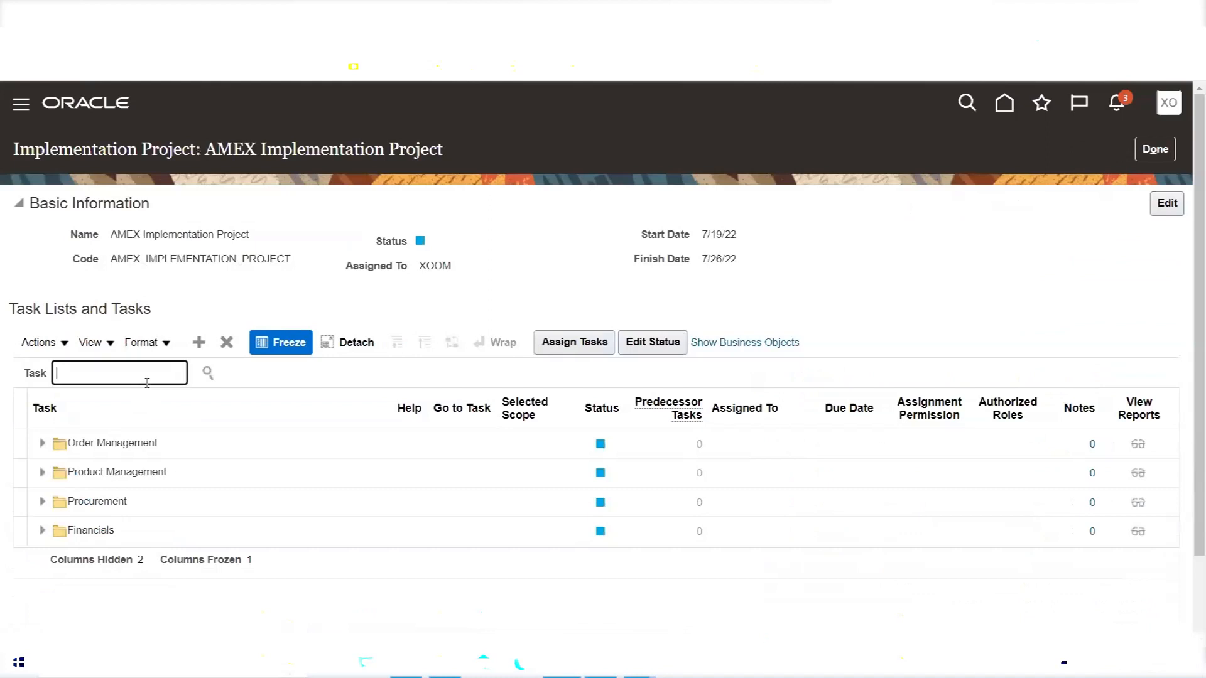
pyautogui.write('a')
pyautogui.press('BackSpace')
pyautogui.write('Accounting Cal')
pyautogui.press('Return')
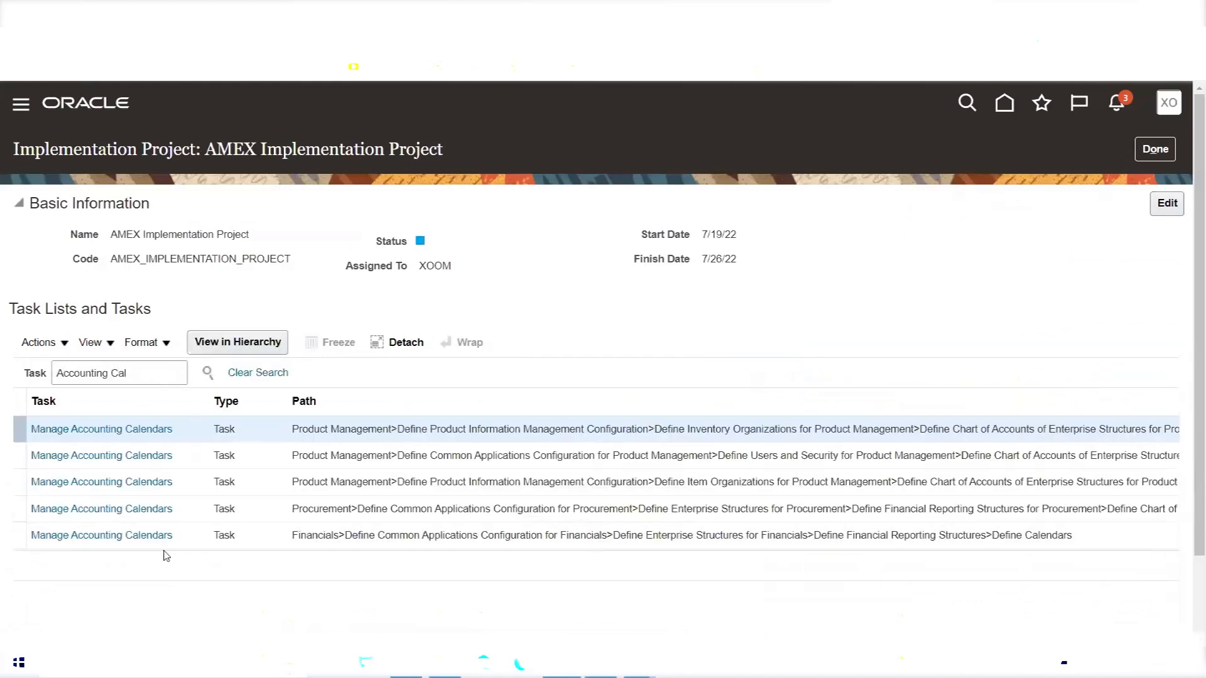
# From the Financials Manage Accounting Calendars task, view the Create Accounting Calendar form, cancel it, and leave the AMEX project.
pyautogui.click(148, 536)
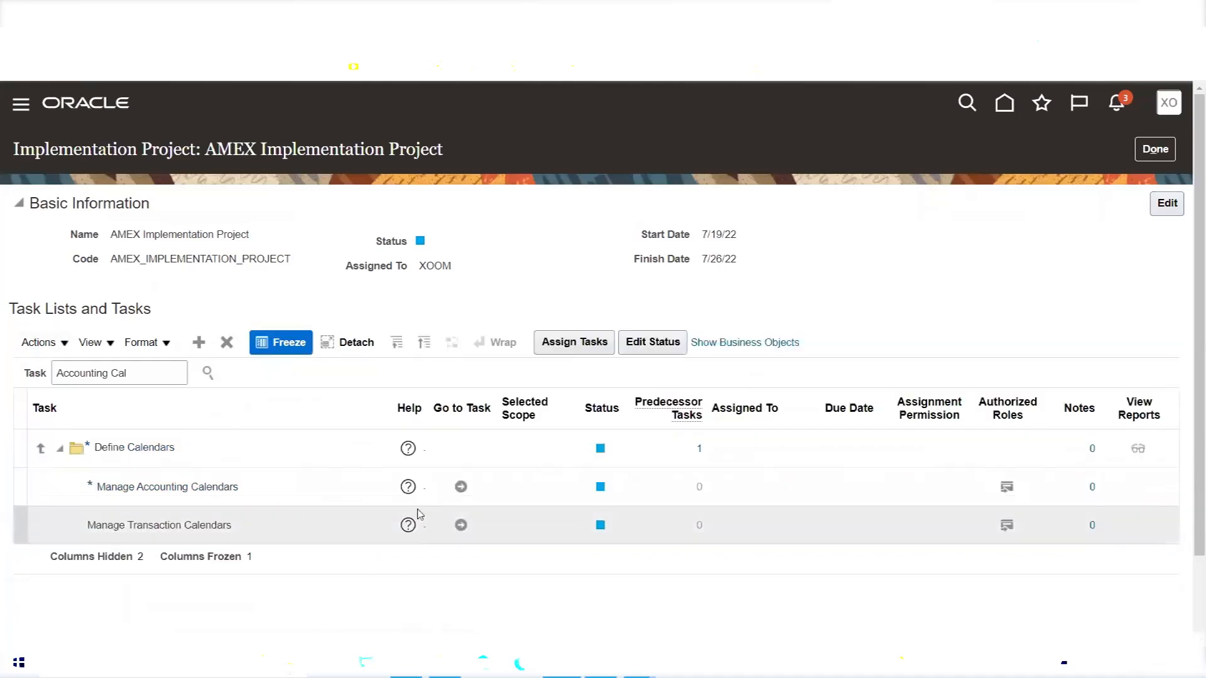
pyautogui.click(460, 490)
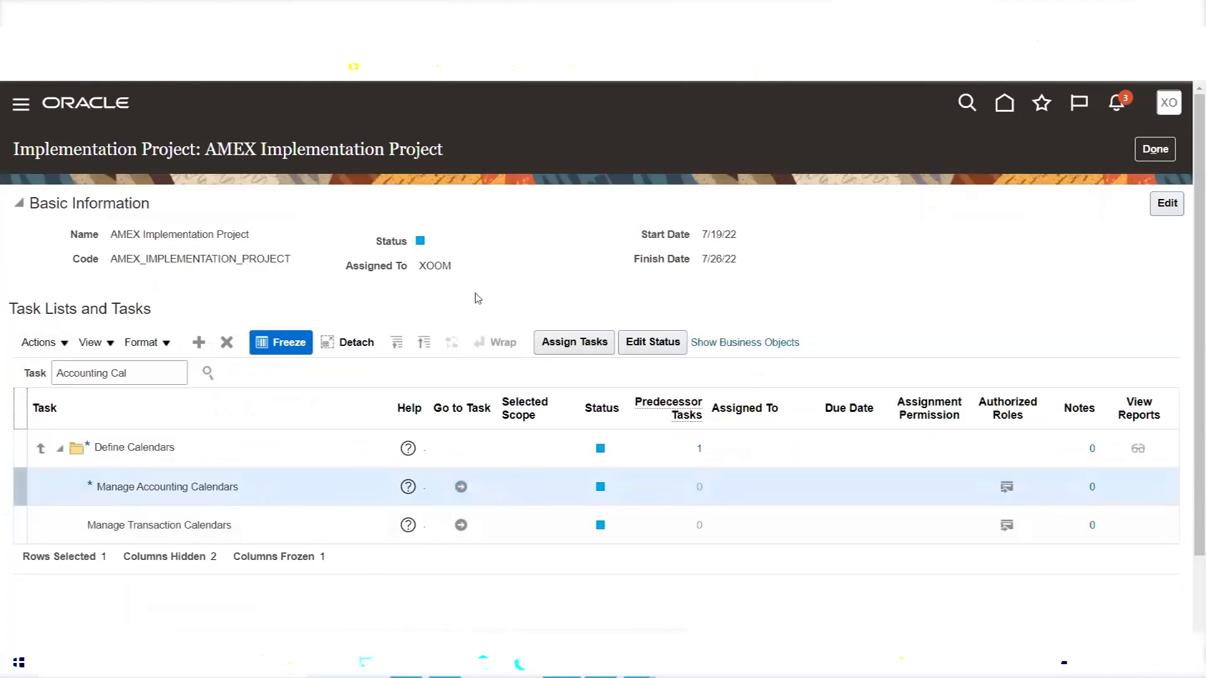
pyautogui.click(460, 485)
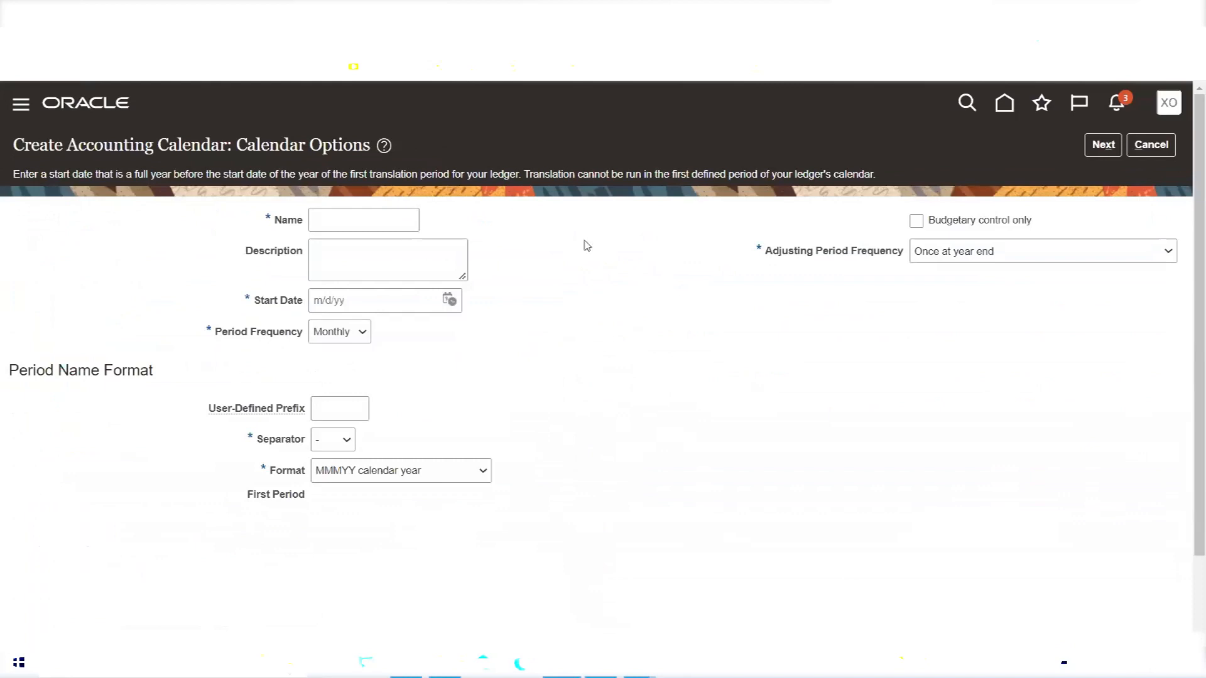
pyautogui.click(1164, 156)
pyautogui.click(1154, 150)
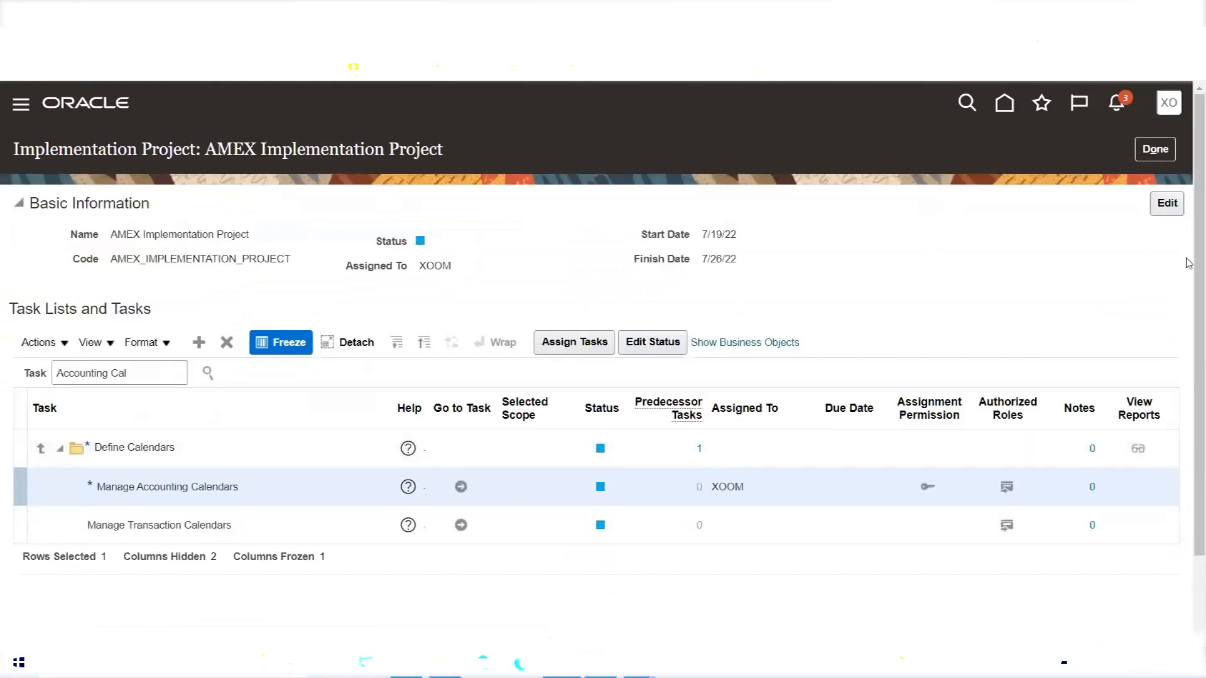
pyautogui.click(1154, 149)
# Open the pspk projects implementation project and search its tasks for "Accounting Cal".
pyautogui.click(69, 440)
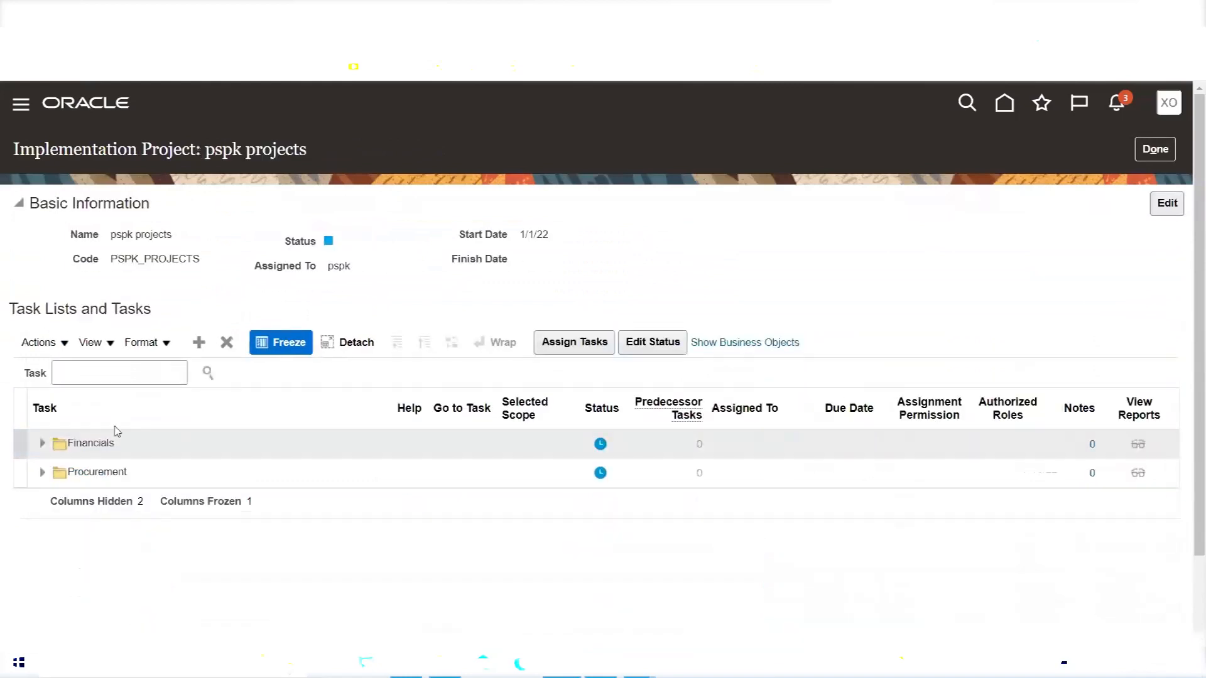
pyautogui.click(118, 375)
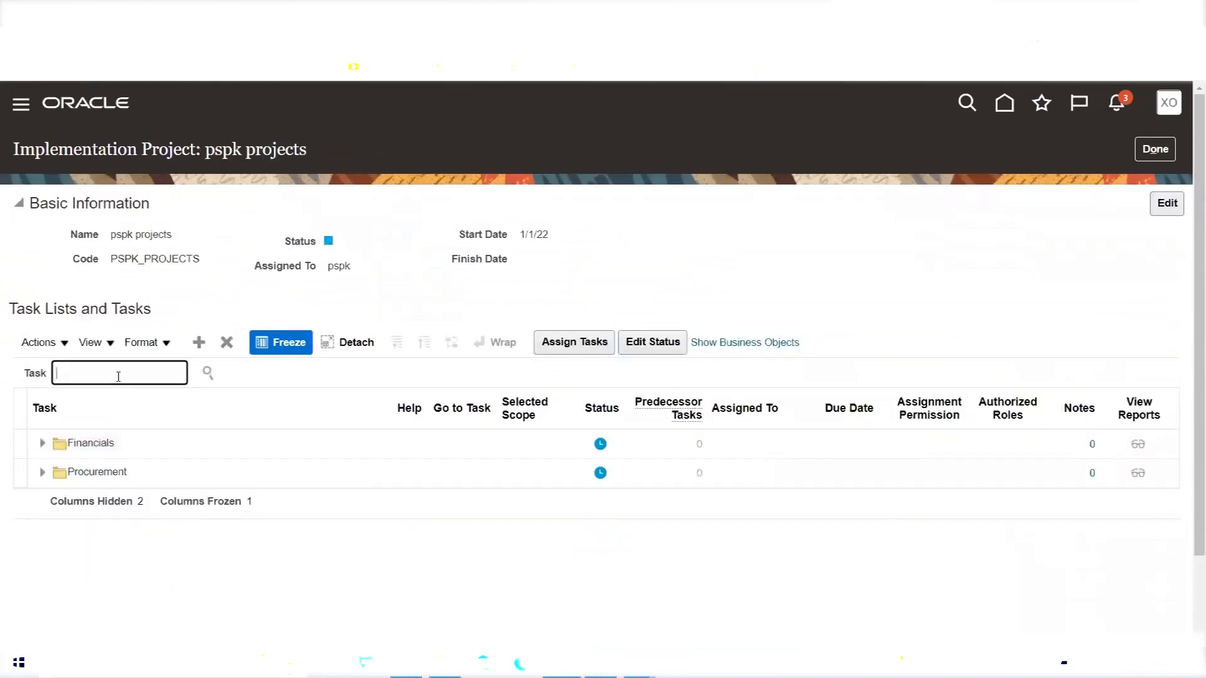
pyautogui.write('a')
pyautogui.write('Accounting C')
pyautogui.write('al')
pyautogui.press('Return')
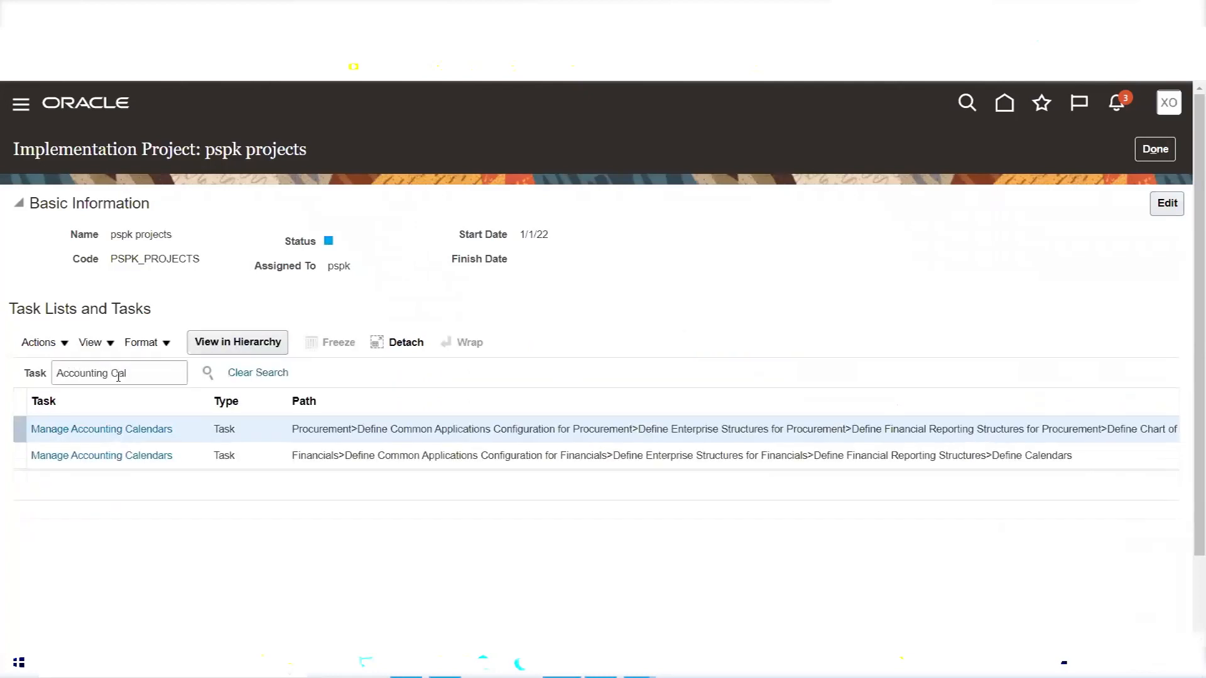
# Open the Manage Accounting Calendars task in the Procurement chart of accounts list to view the existing calendars.
pyautogui.click(121, 428)
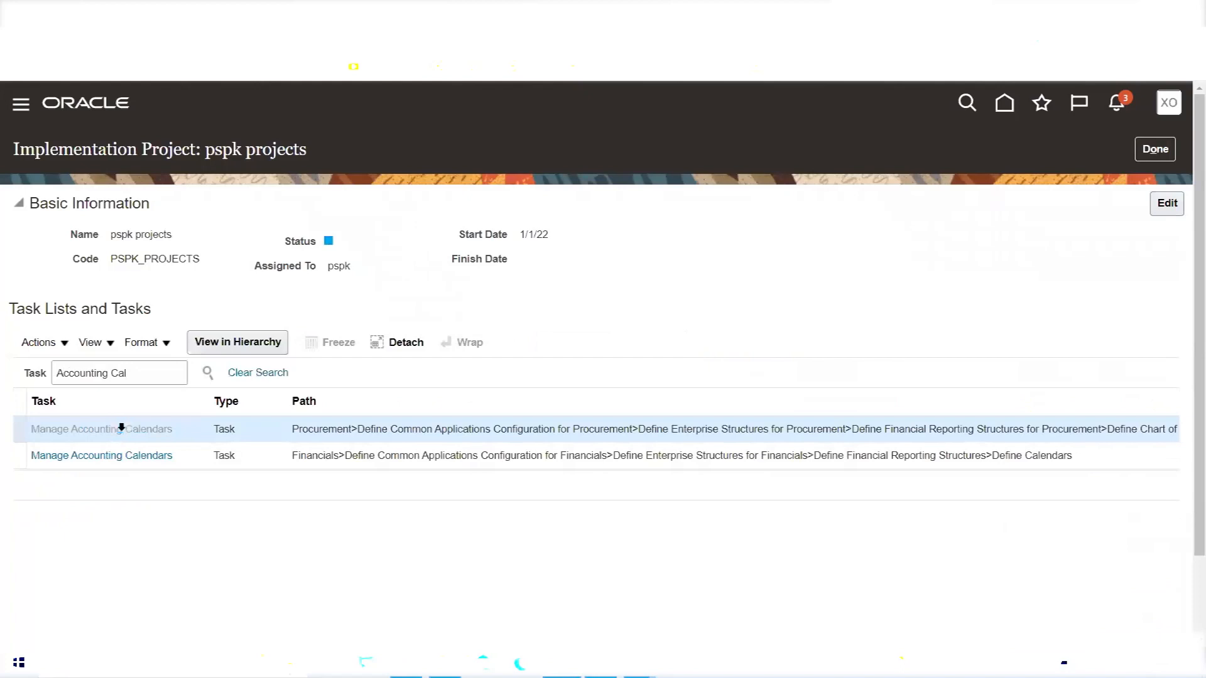
pyautogui.scroll(-3, 491, 427)
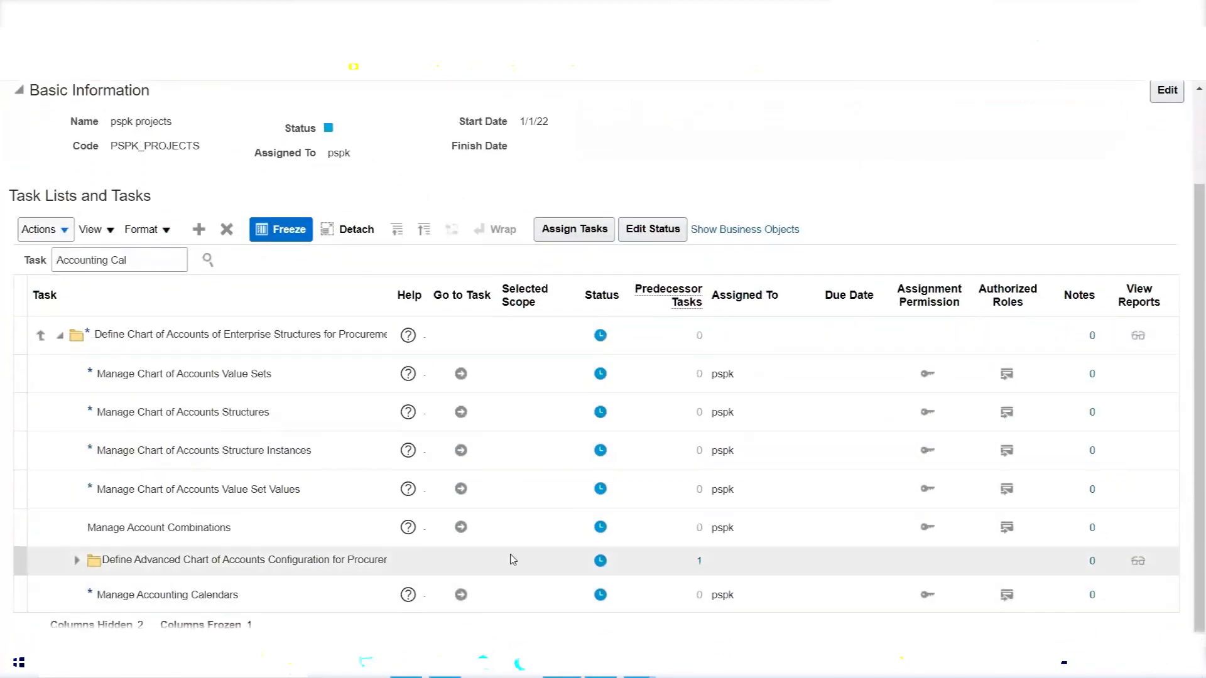
pyautogui.click(459, 594)
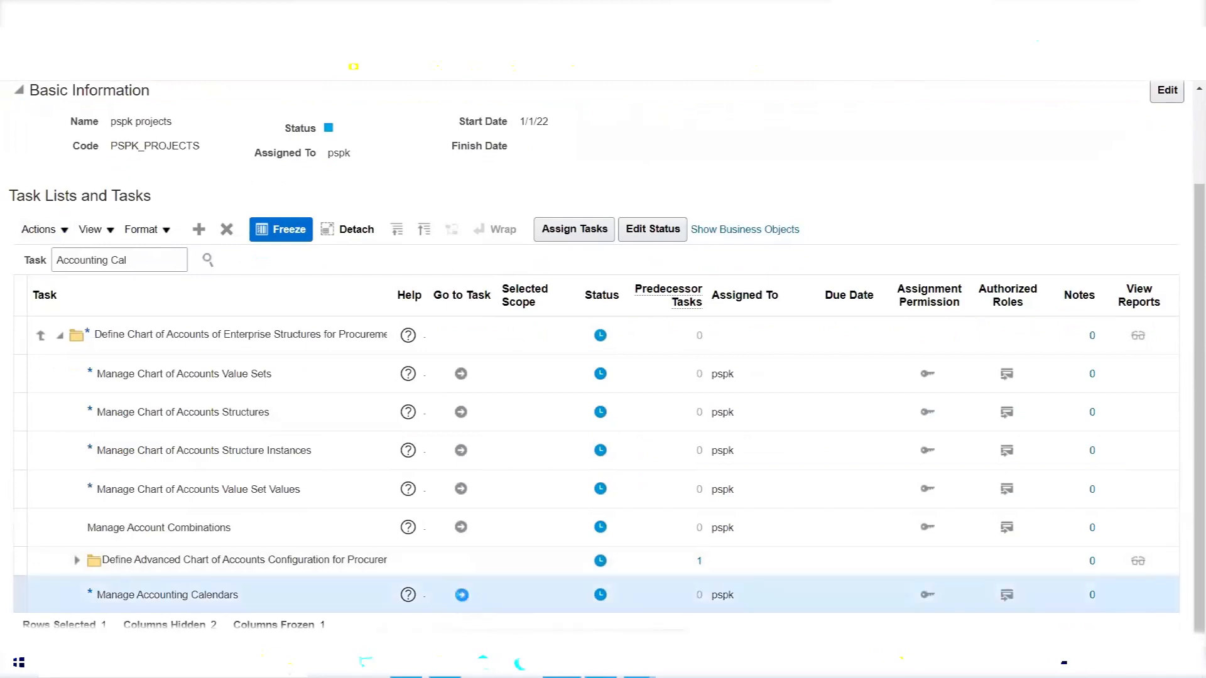
pyautogui.click(461, 595)
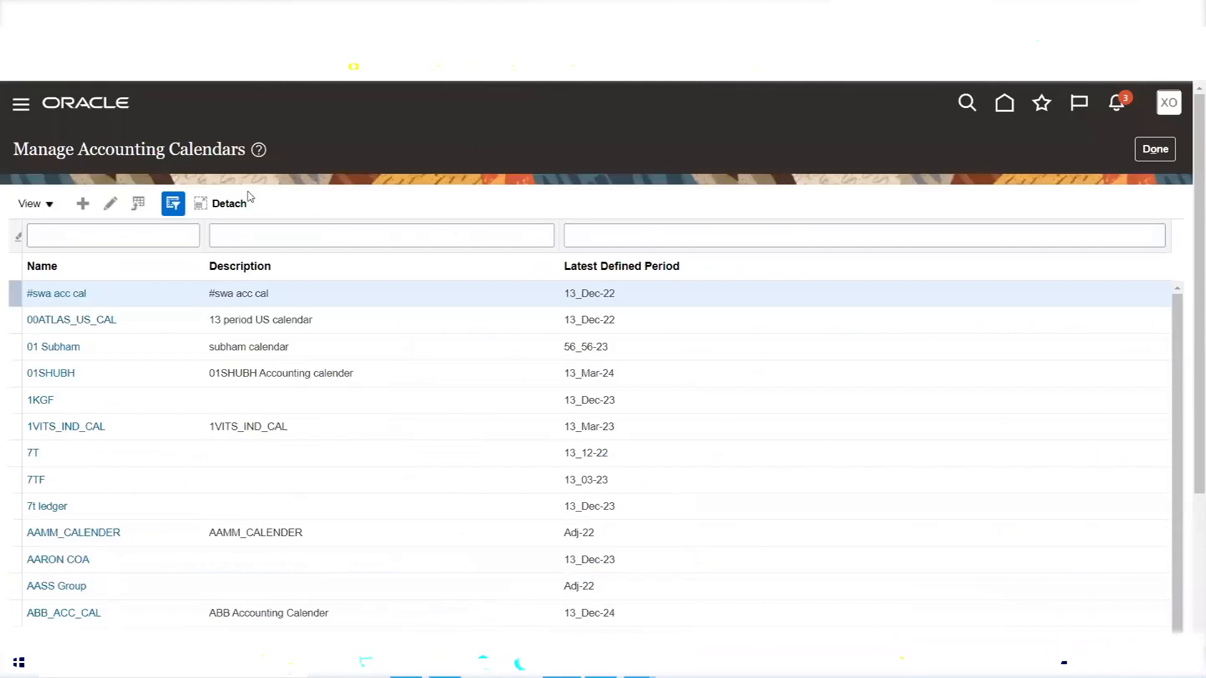
# Leave the accounting calendars and pspk projects, and select the AMEX Implementation Project in the implementation projects list.
pyautogui.click(1154, 149)
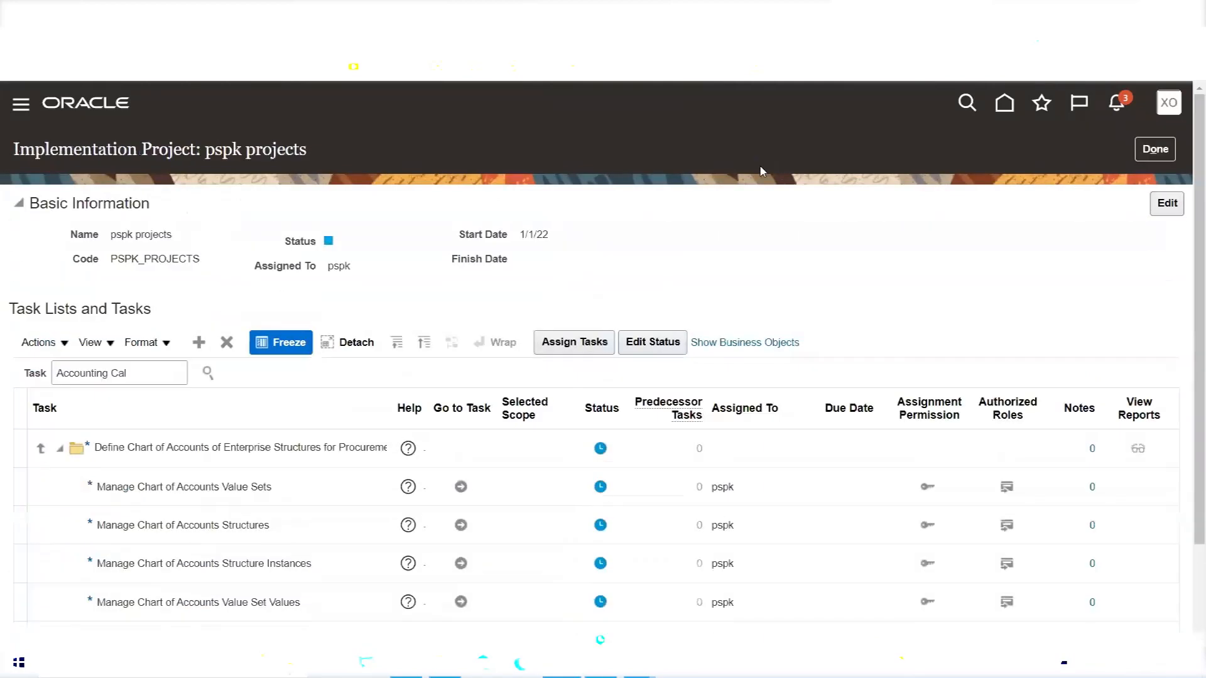
pyautogui.click(1150, 157)
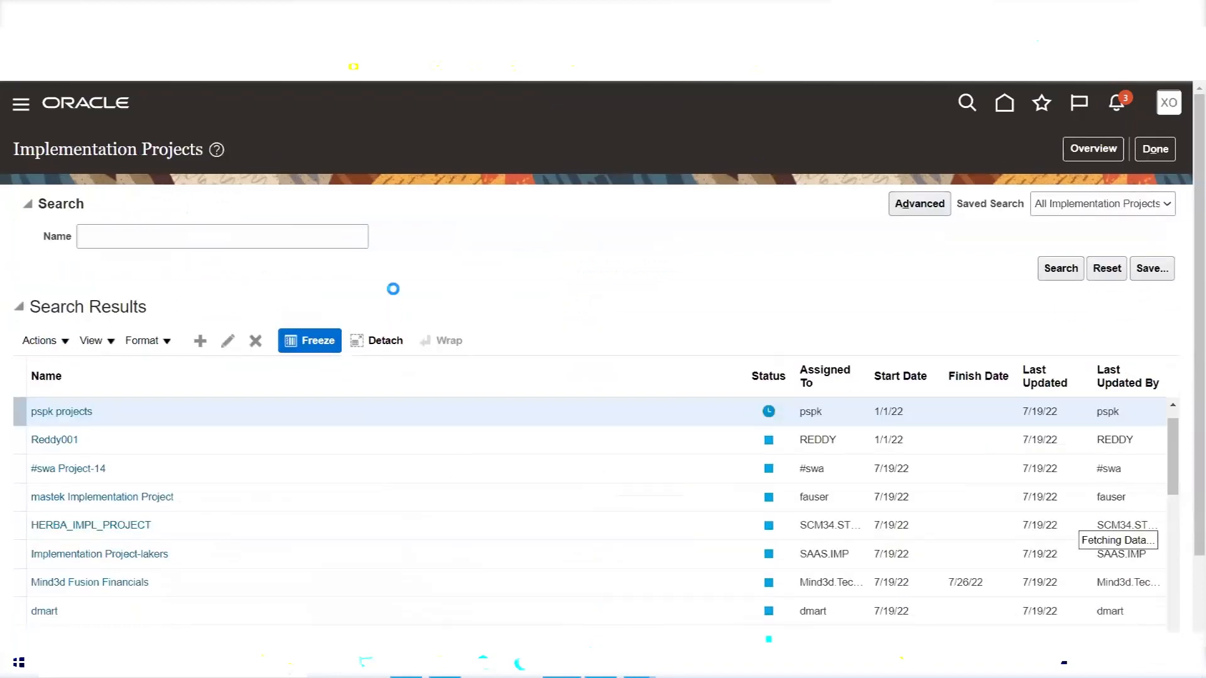
pyautogui.click(1172, 407)
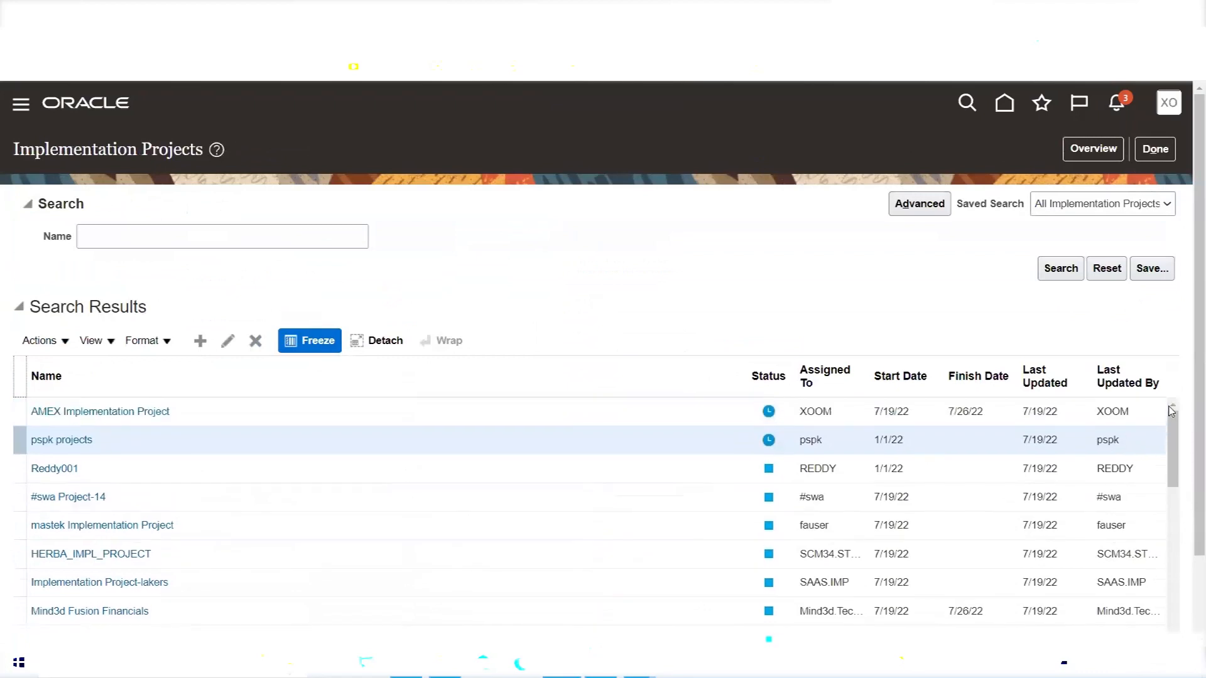
pyautogui.click(209, 416)
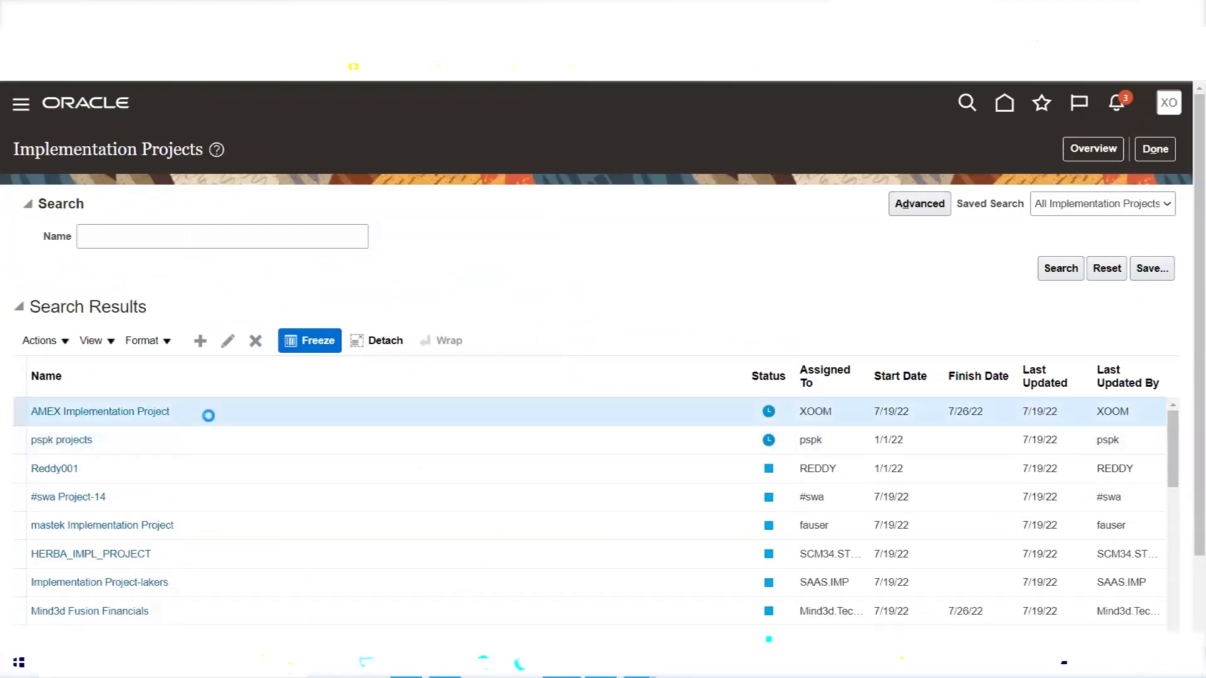
# Open the AMEX Implementation Project, check its Assigned To and Status details, and reopen it from the implementation projects list.
pyautogui.click(161, 413)
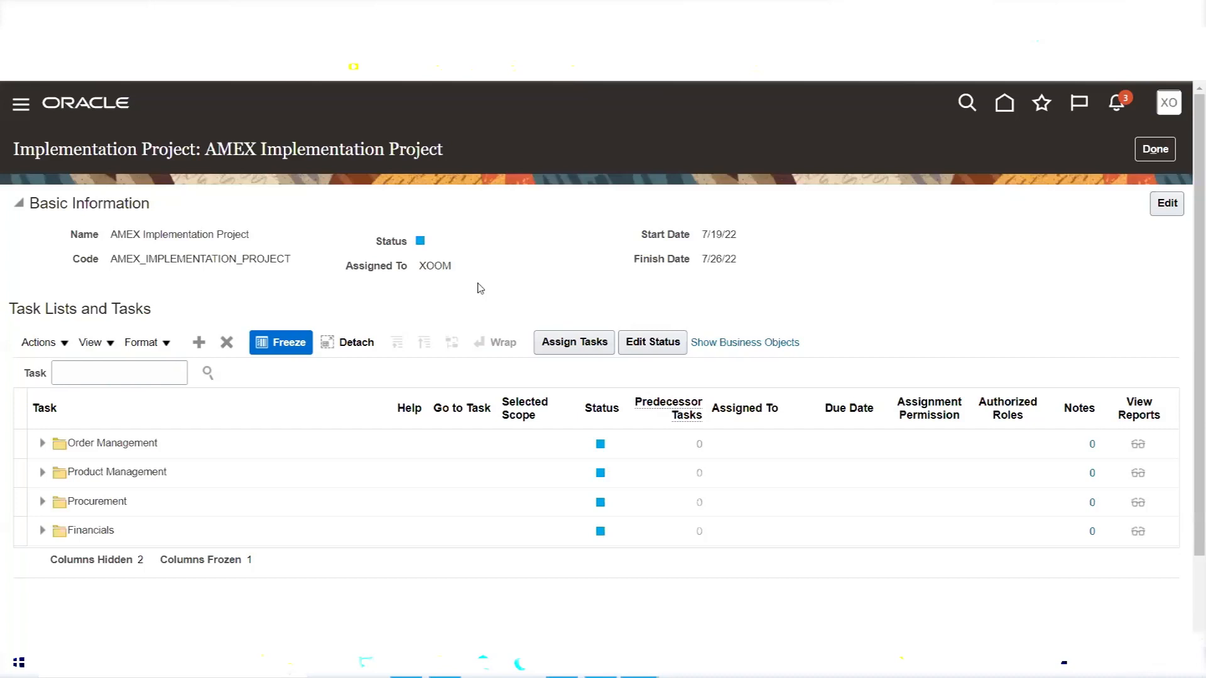
pyautogui.doubleClick(444, 266)
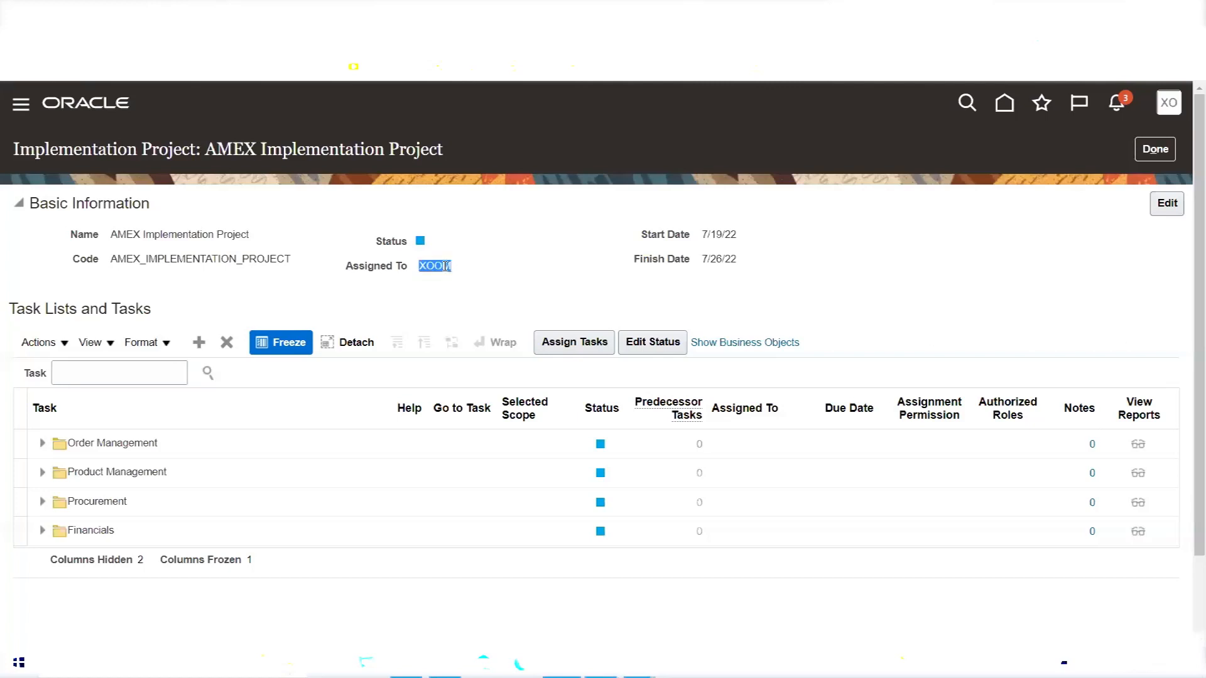
pyautogui.click(1159, 159)
pyautogui.click(164, 419)
pyautogui.moveTo(420, 244)
# Start assigning the Order Management task list and search for users to add whose User ID begins with X.
pyautogui.click(239, 449)
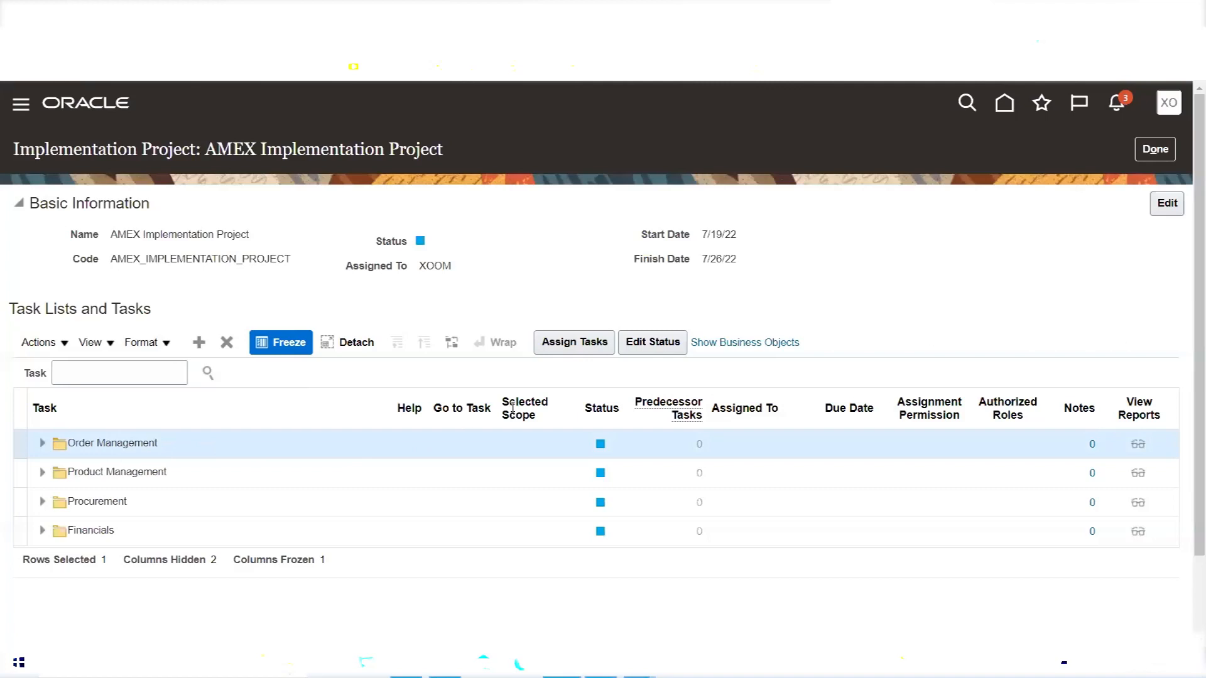
pyautogui.click(567, 349)
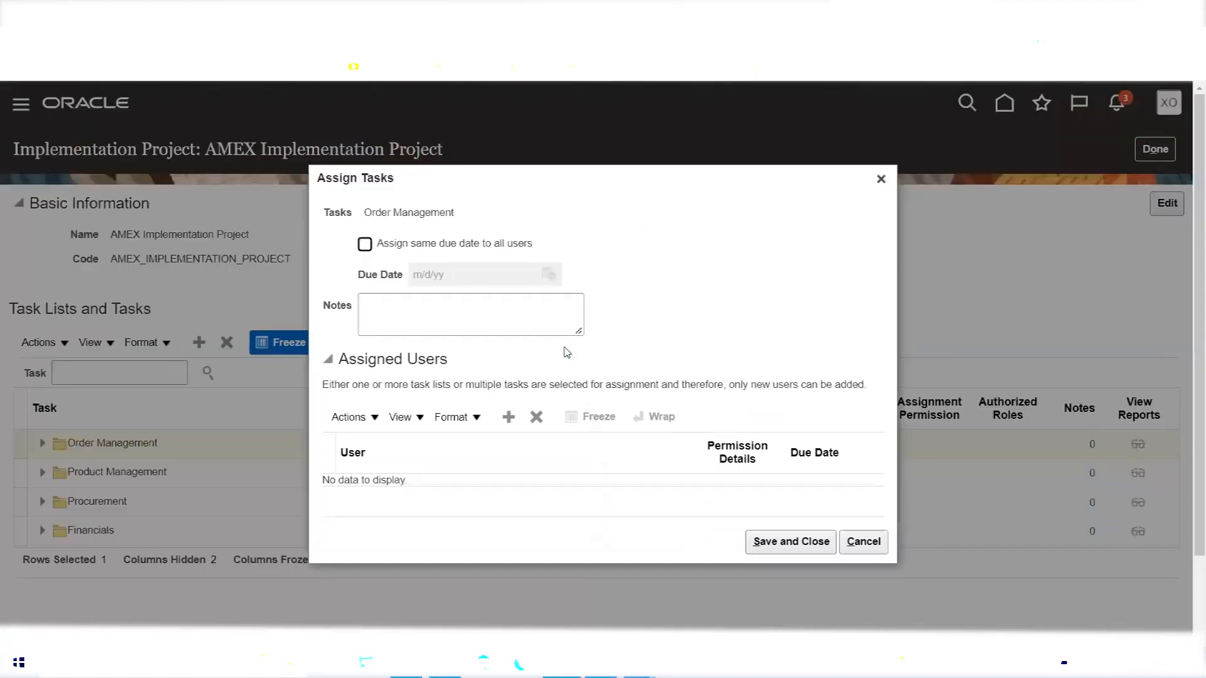
pyautogui.click(509, 418)
pyautogui.click(526, 264)
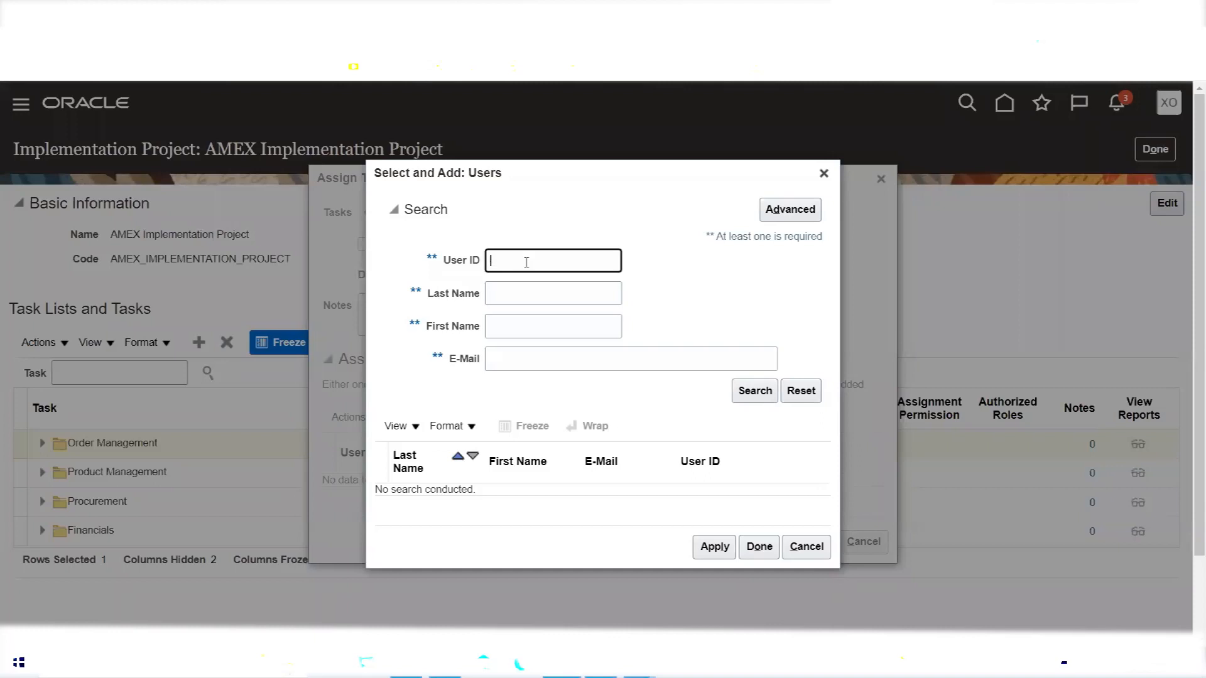
pyautogui.write('x')
pyautogui.write('X')
pyautogui.click(755, 395)
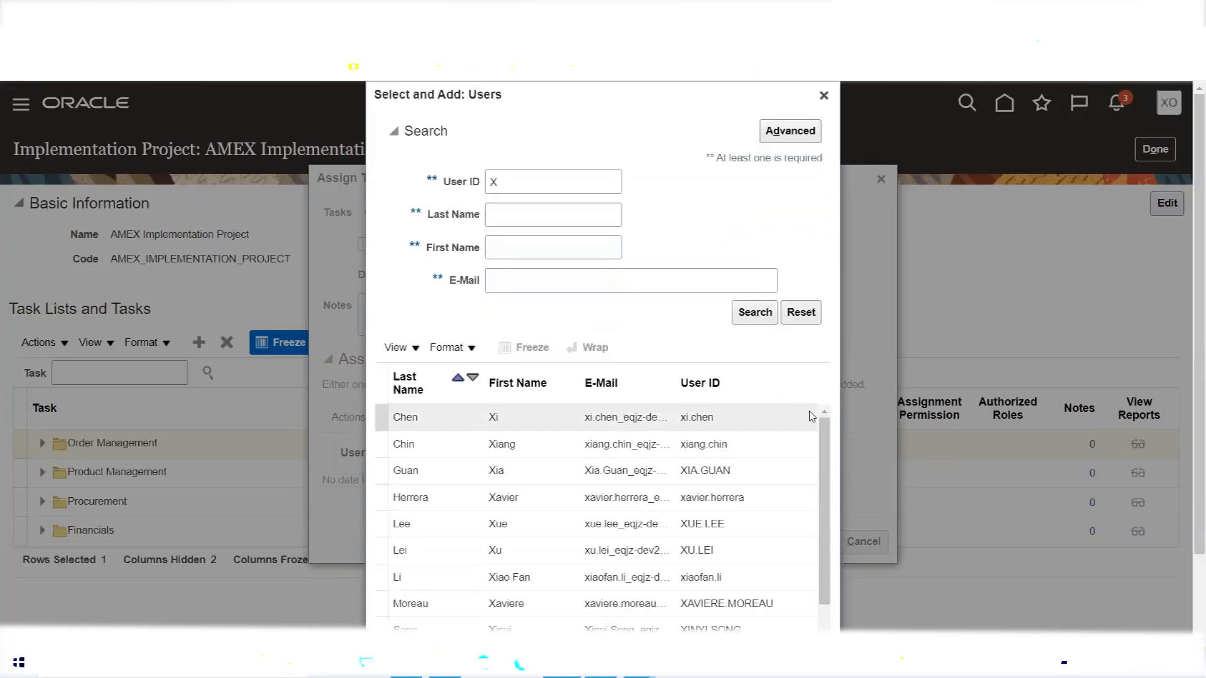
# Add the fourth user in the search results to the assigned users for Order Management.
pyautogui.scroll(-1, 698, 289)
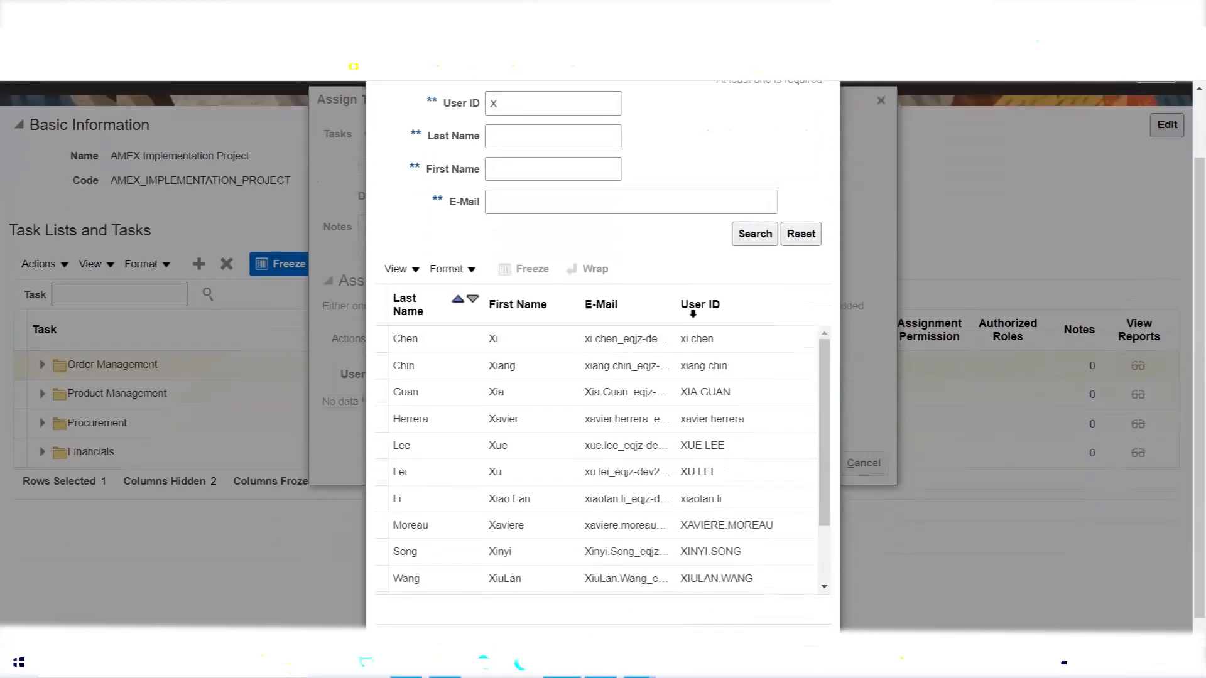
pyautogui.click(544, 420)
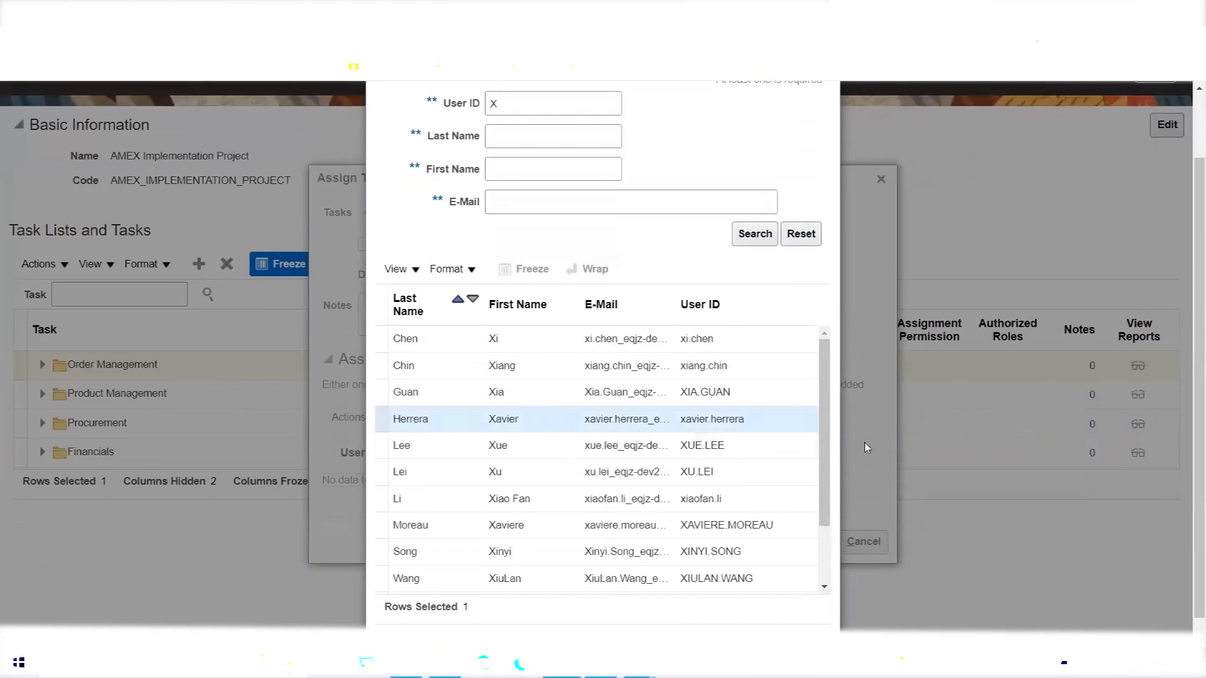
pyautogui.scroll(-1, 964, 441)
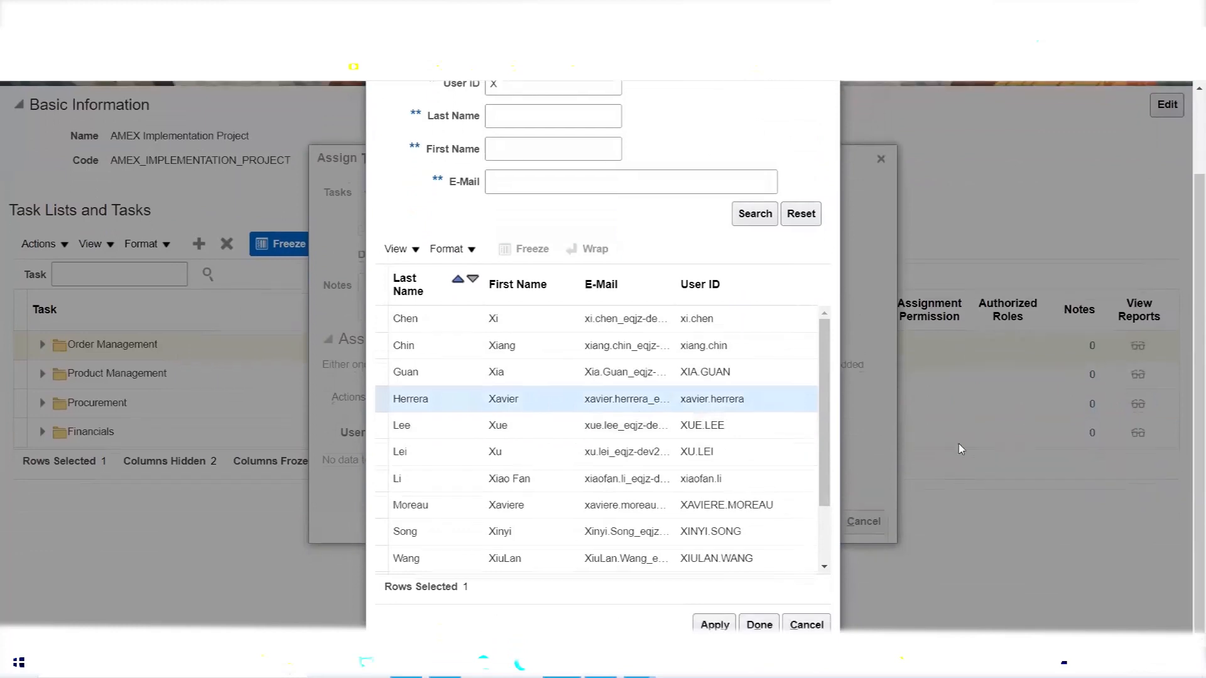
pyautogui.click(715, 625)
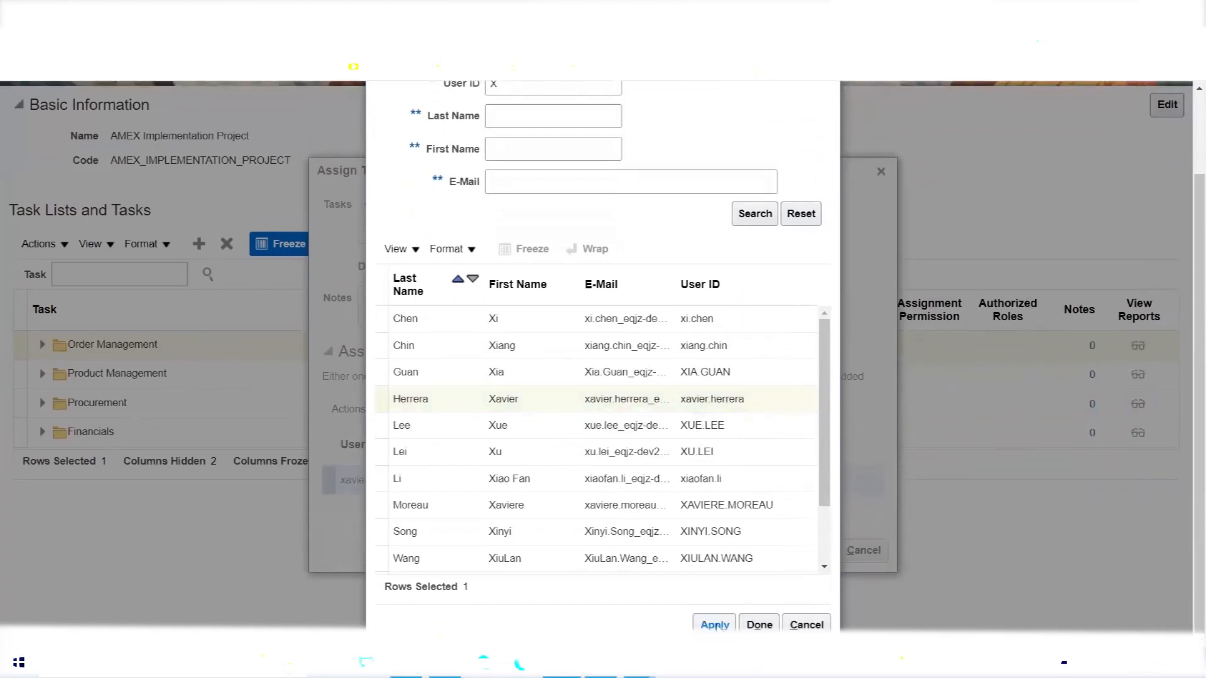
pyautogui.click(528, 398)
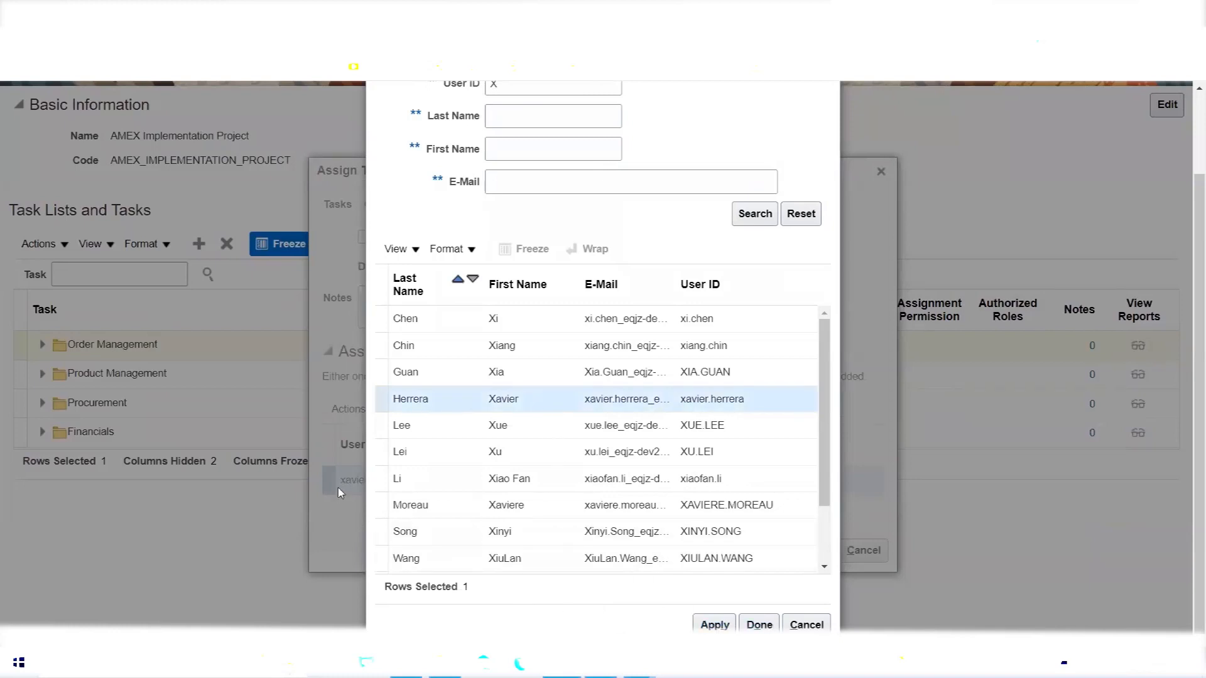
pyautogui.click(759, 625)
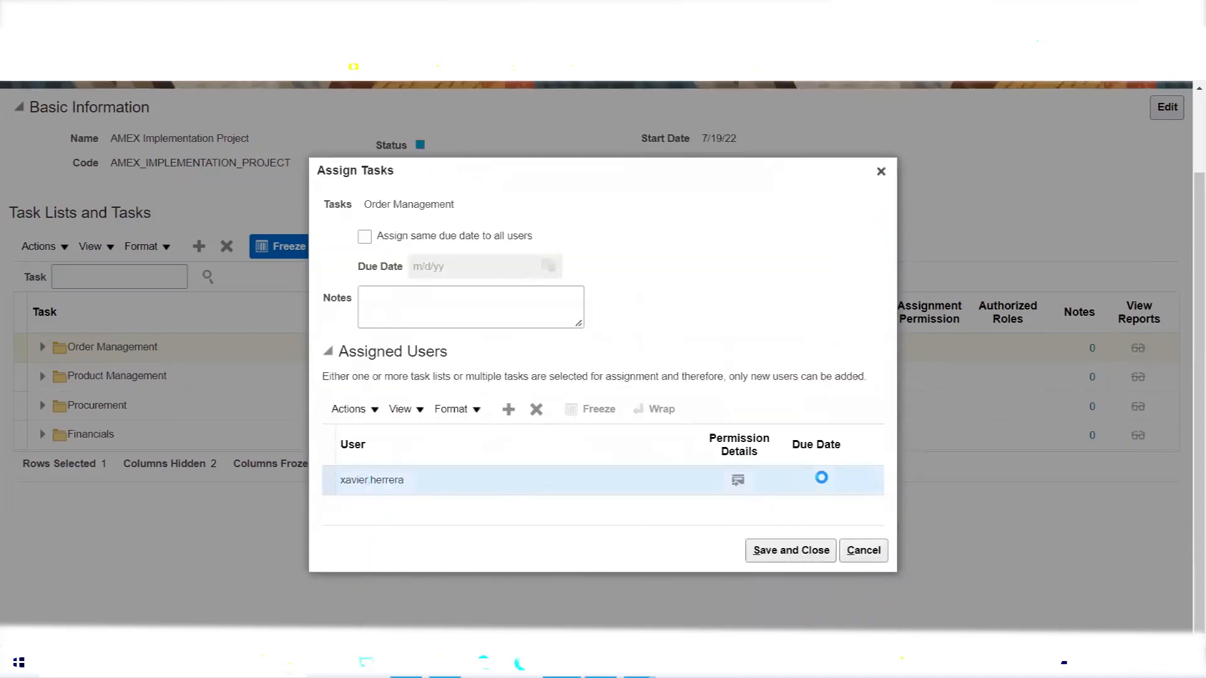
# Set the due date of the Order Management user just added to 7/22/22.
pyautogui.click(823, 478)
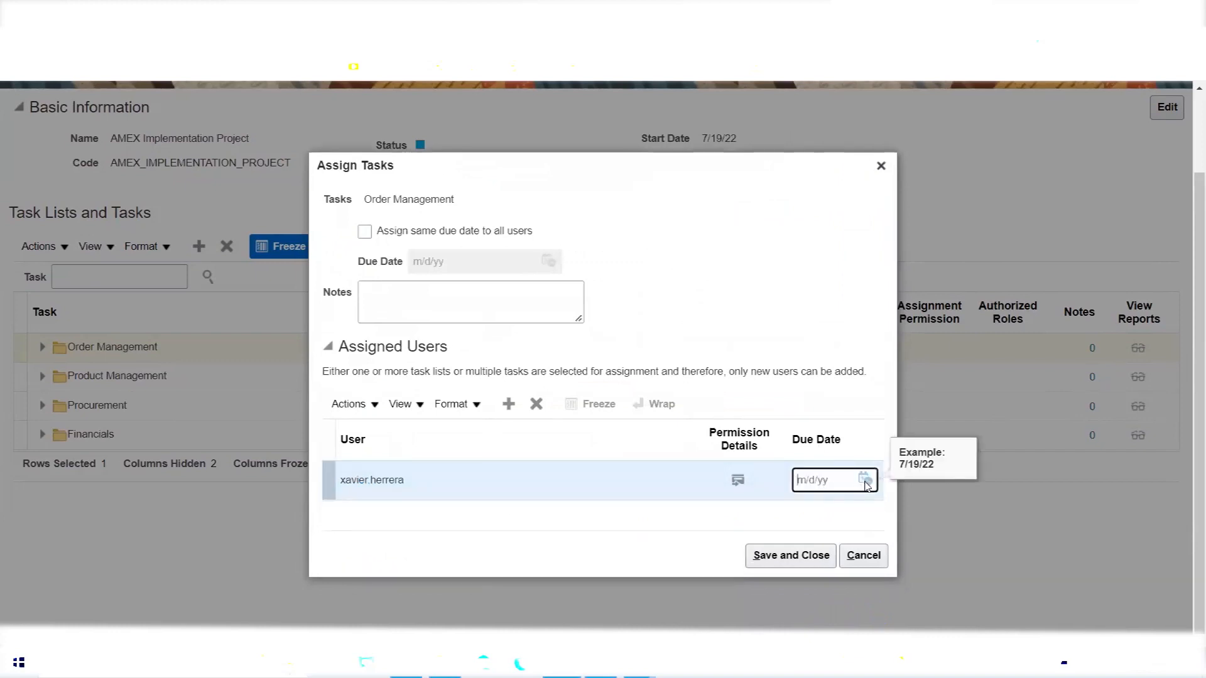
pyautogui.click(865, 480)
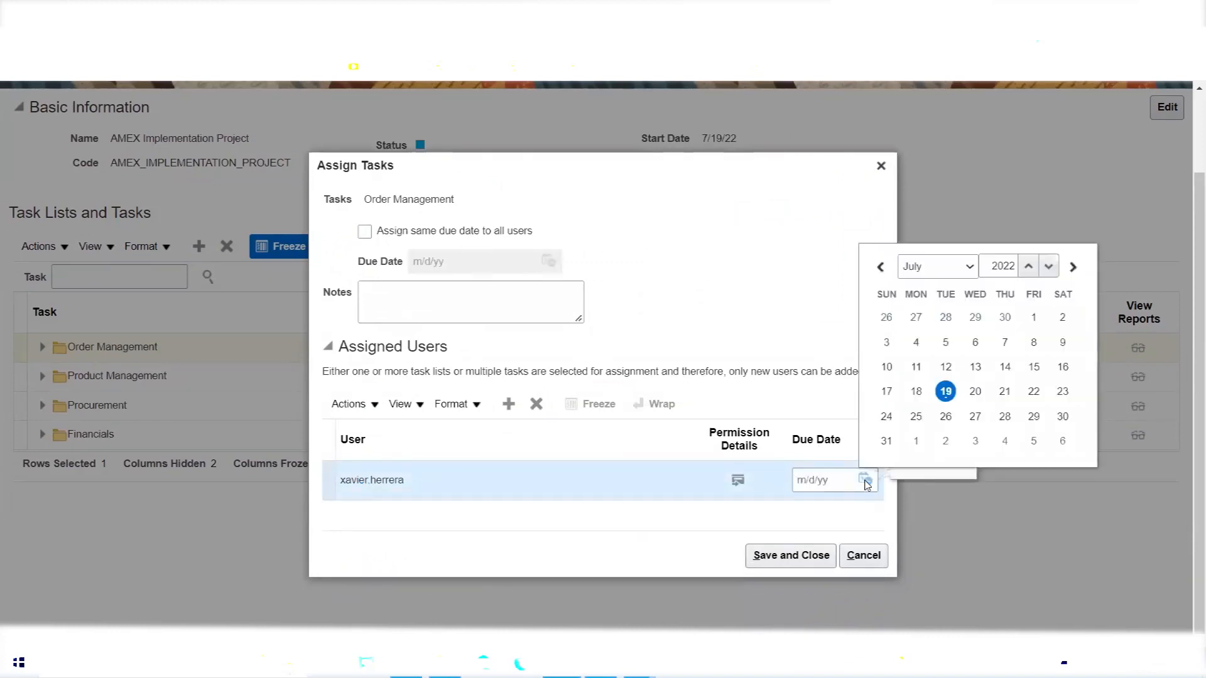
pyautogui.click(1034, 391)
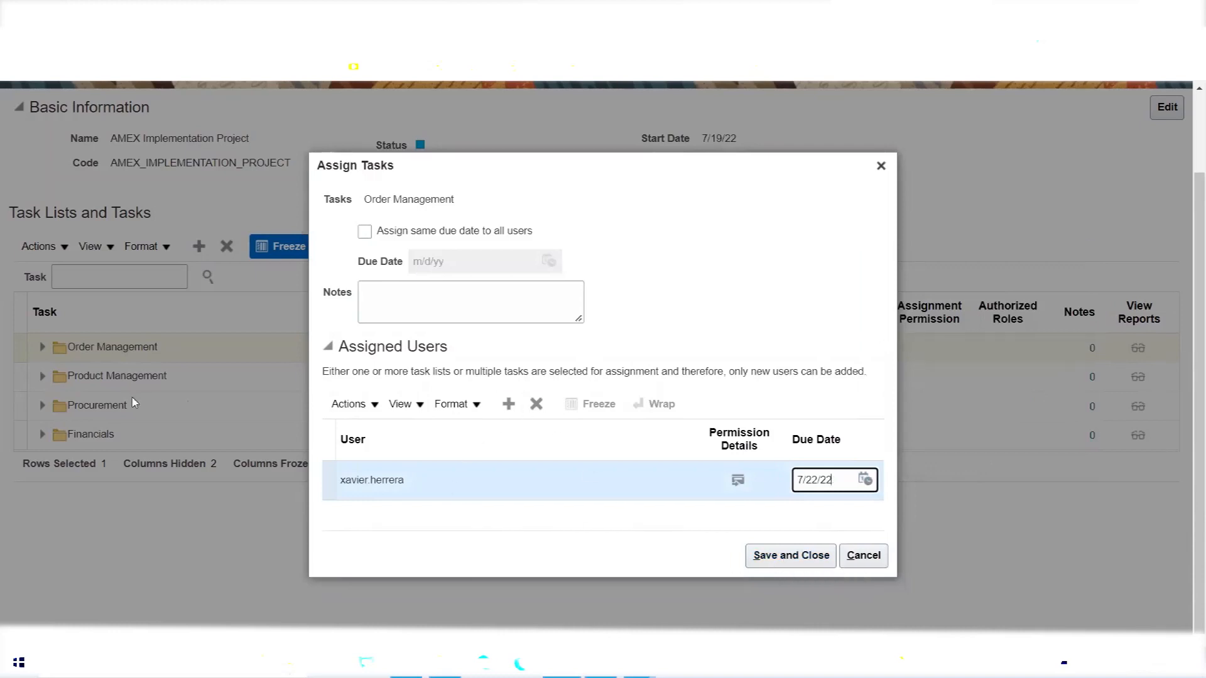
# Add AIRTEL as a second assigned user for the Order Management tasks.
pyautogui.click(505, 405)
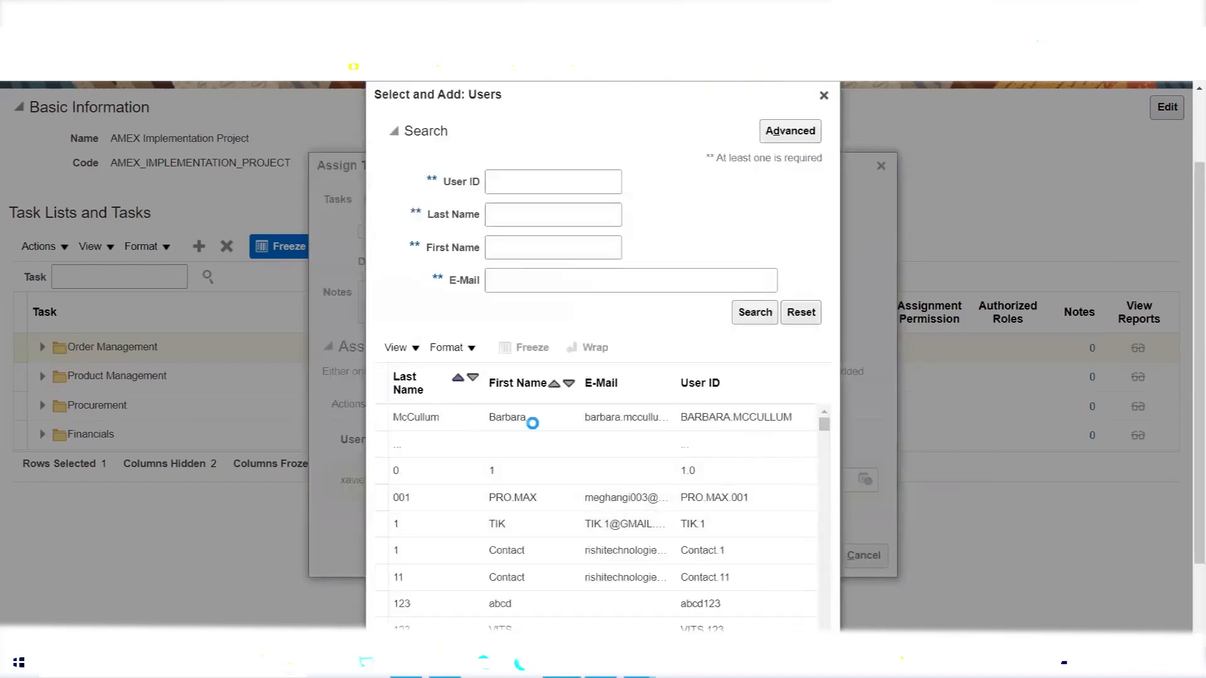
pyautogui.scroll(-3, 659, 456)
pyautogui.scroll(-3, 659, 456)
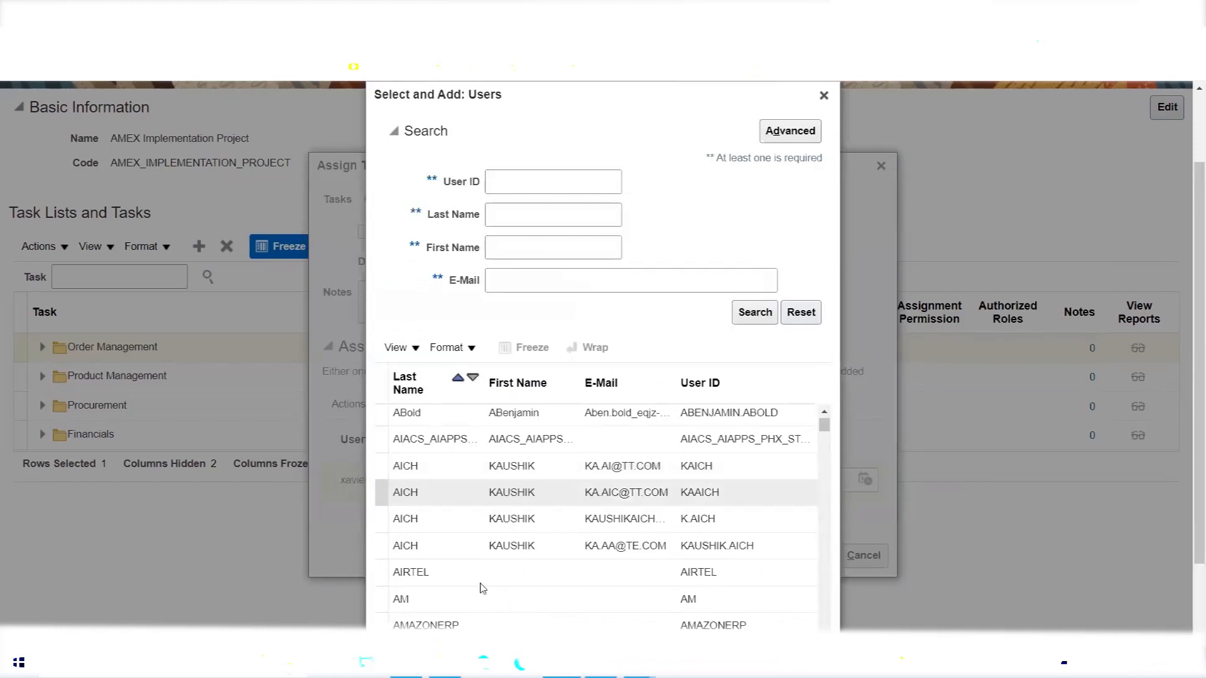
pyautogui.click(430, 572)
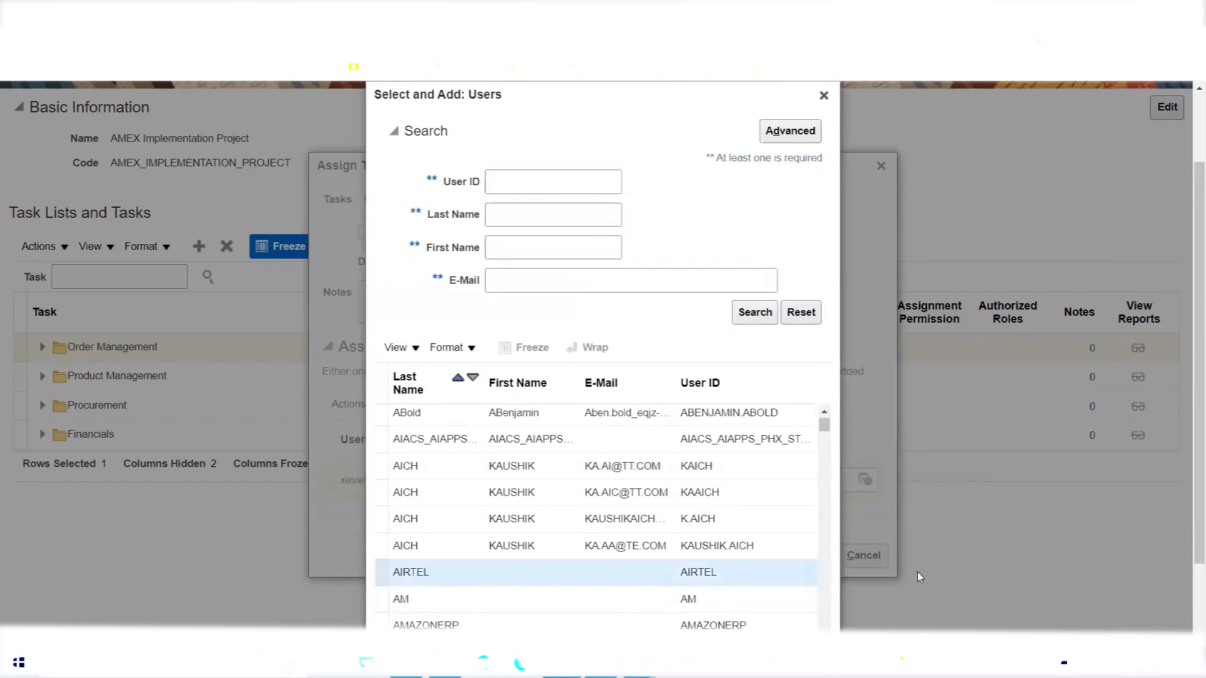
pyautogui.scroll(-2, 910, 584)
pyautogui.click(714, 624)
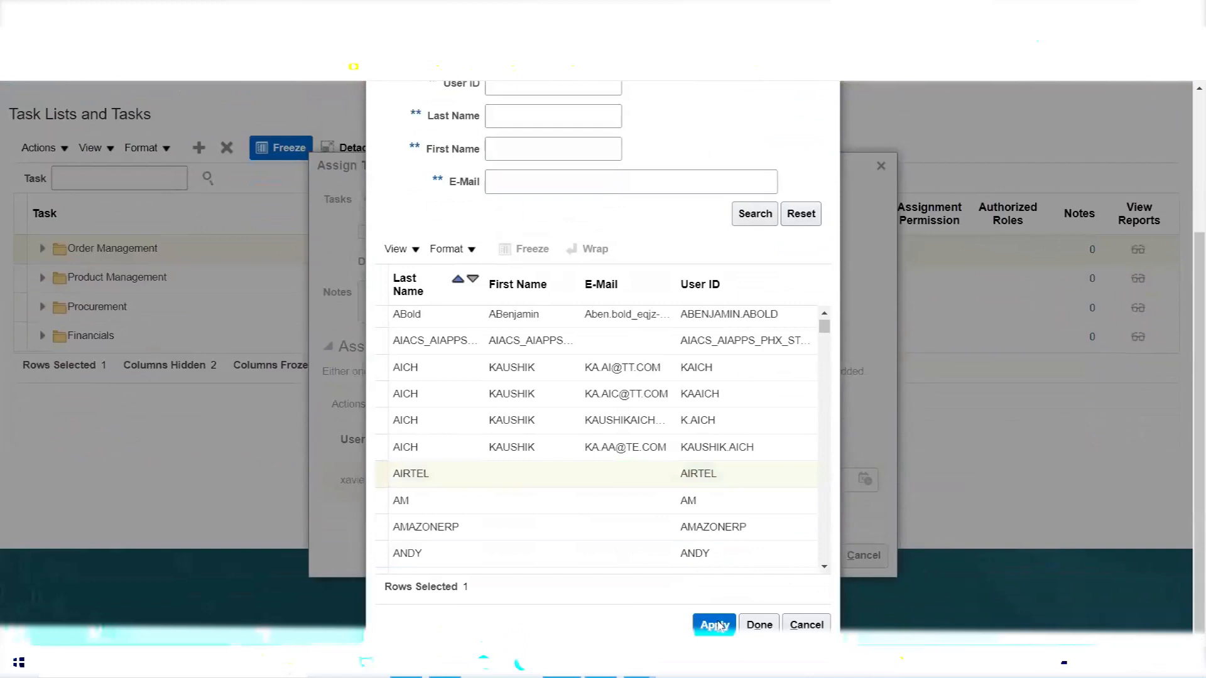
pyautogui.click(759, 625)
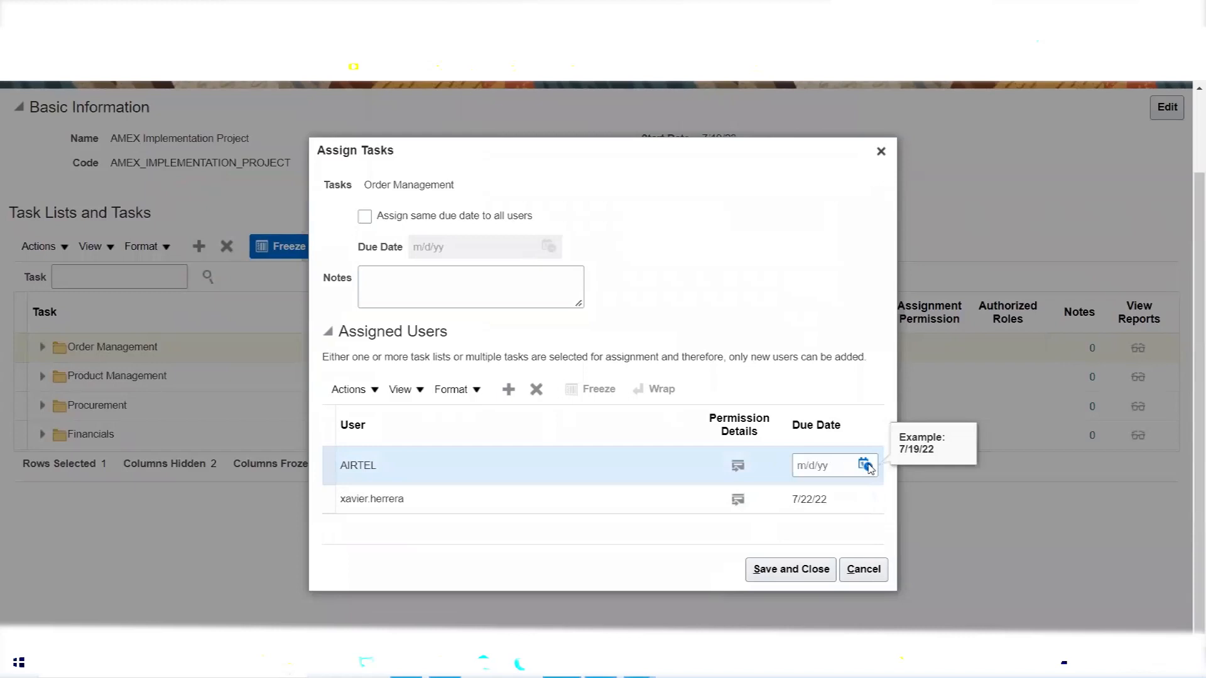
# Set AIRTEL's due date to 7/22/22 and save the Order Management assignment.
pyautogui.click(866, 464)
pyautogui.click(1035, 377)
pyautogui.click(788, 570)
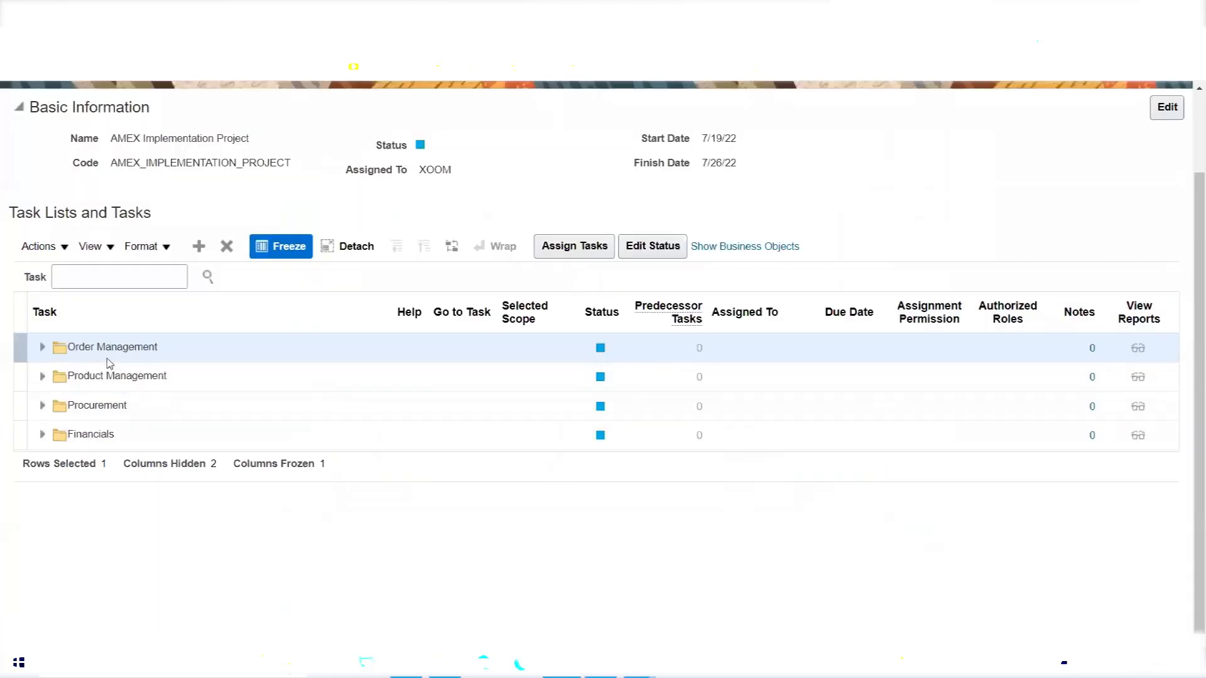
# Start assigning the Product Management task list and search for users to add whose User ID begins with B.
pyautogui.click(149, 375)
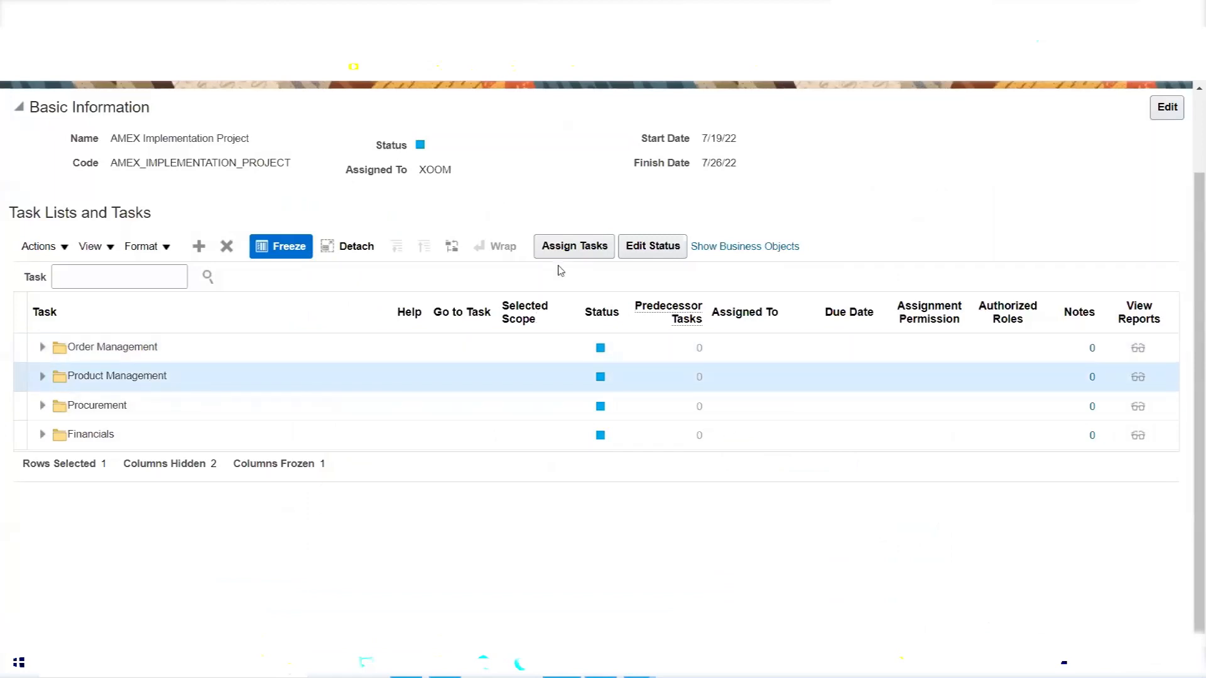
pyautogui.click(564, 247)
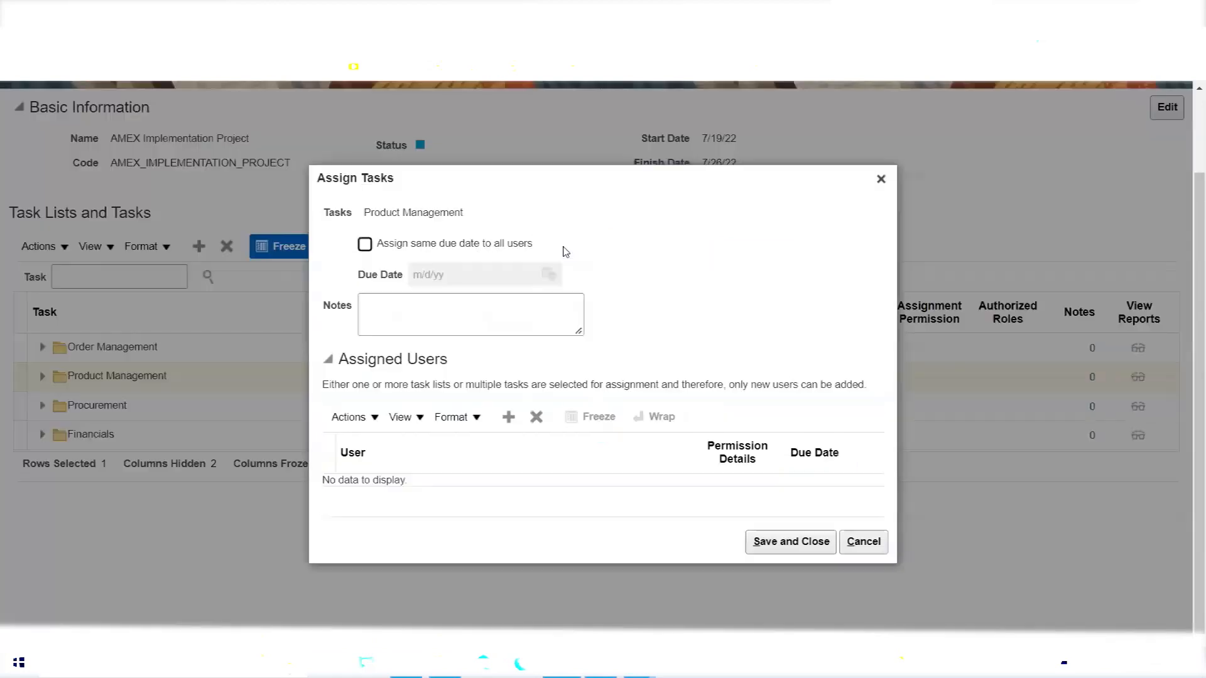
pyautogui.click(510, 425)
pyautogui.click(540, 181)
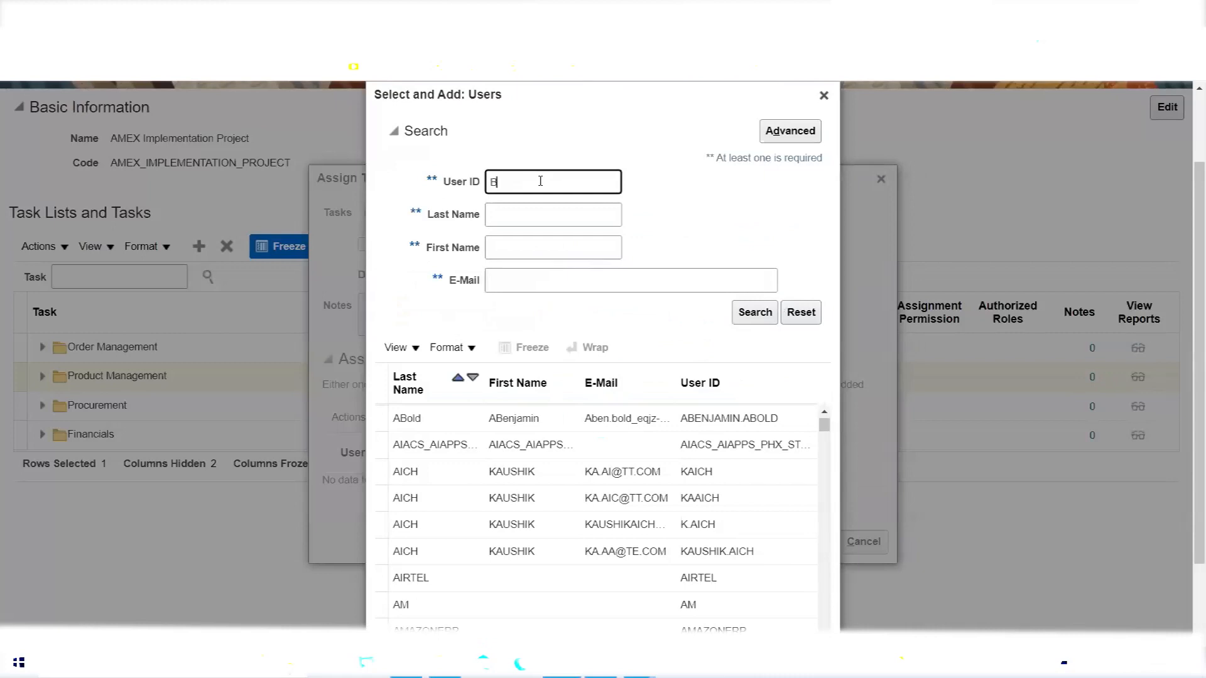
pyautogui.write('B')
pyautogui.click(748, 315)
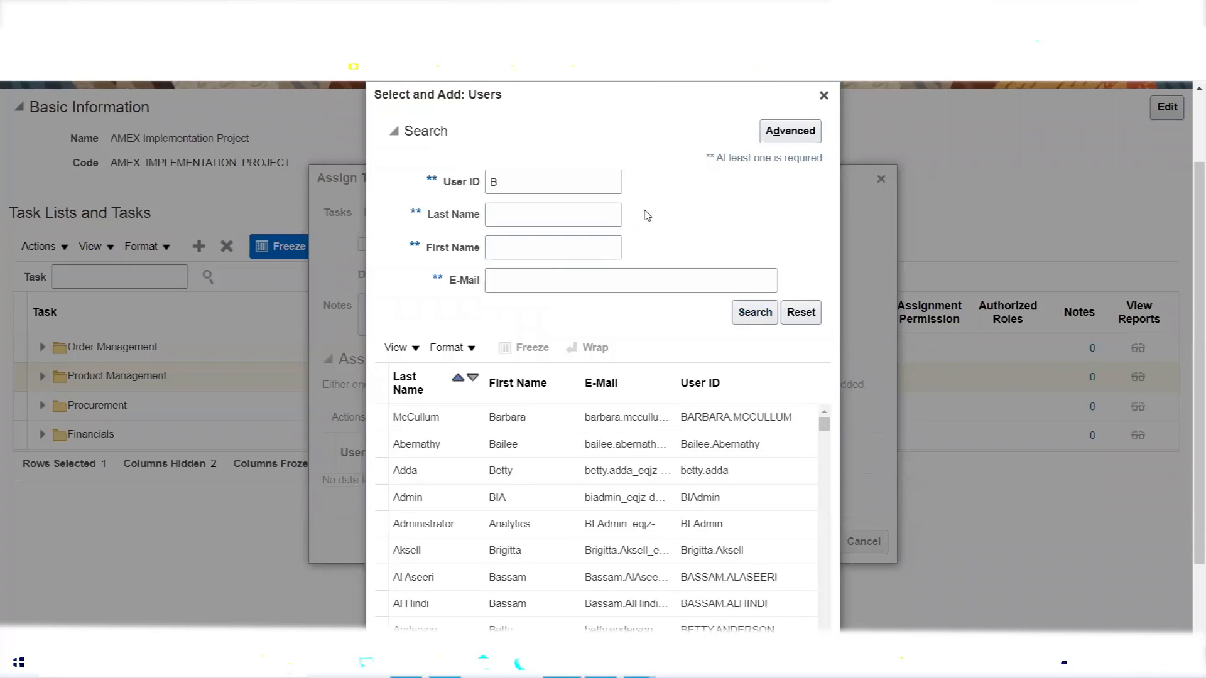
# Add the first user in the search results to the assigned users for Product Management.
pyautogui.scroll(-1, 646, 215)
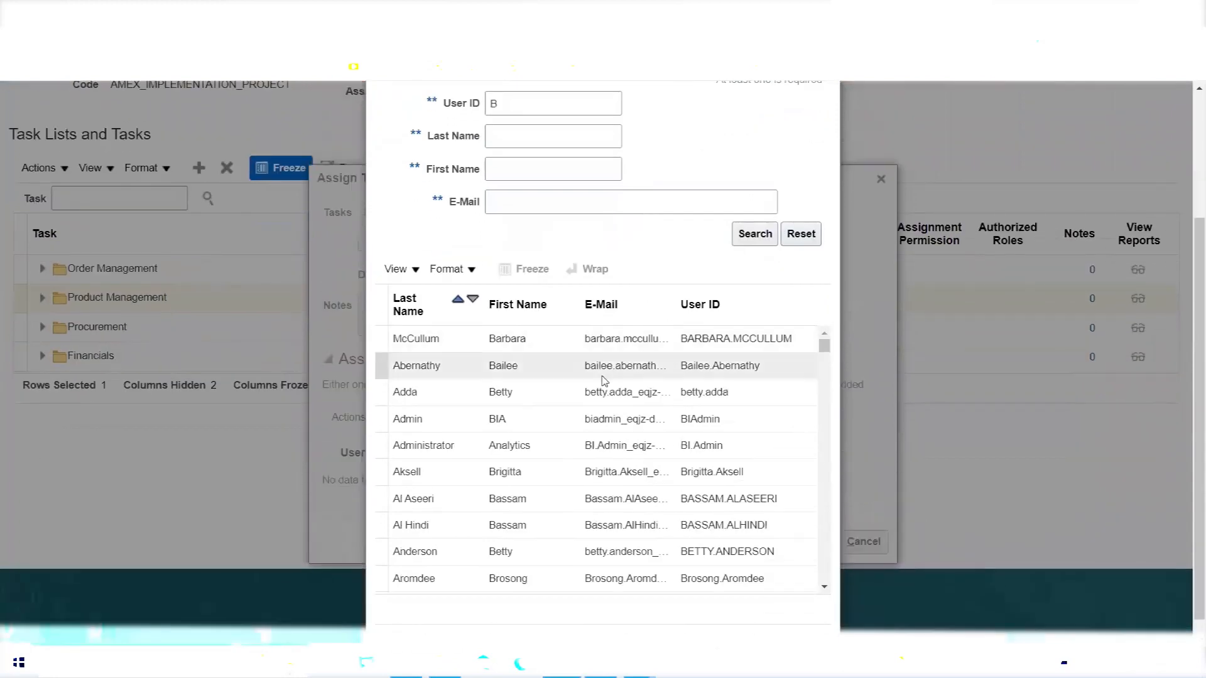
pyautogui.click(465, 339)
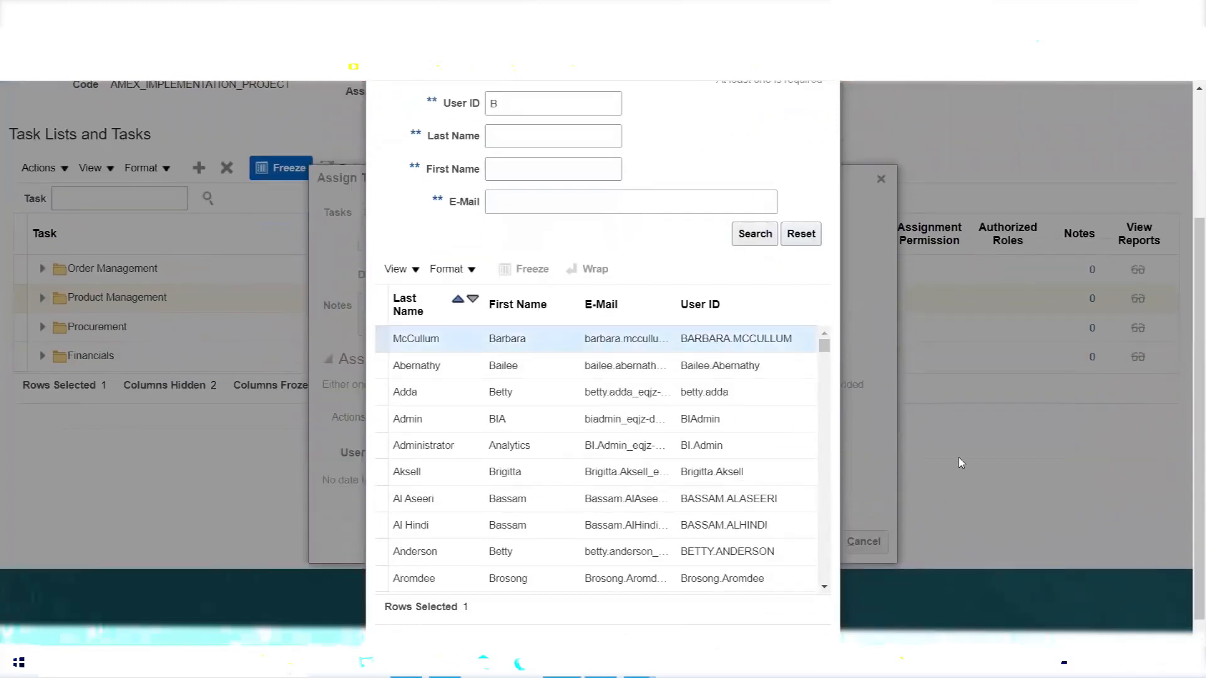
pyautogui.scroll(-1, 961, 457)
pyautogui.click(715, 624)
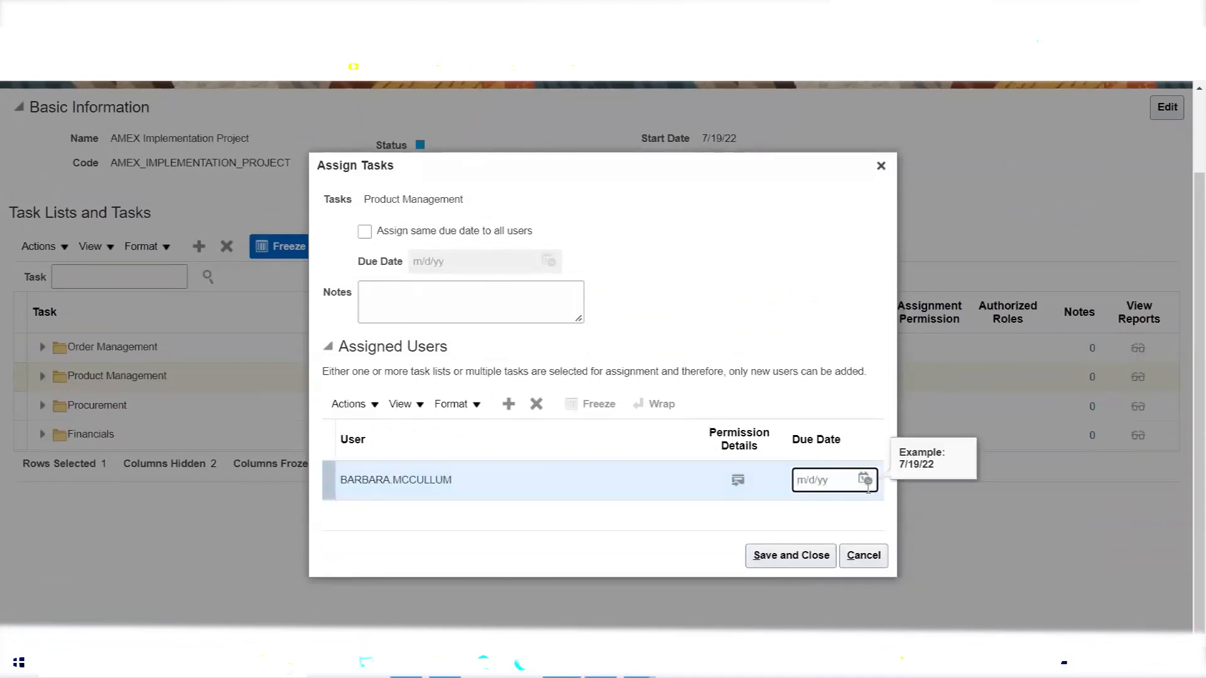
# Set the Product Management user's due date to 7/21/22 and save the assignment.
pyautogui.click(866, 482)
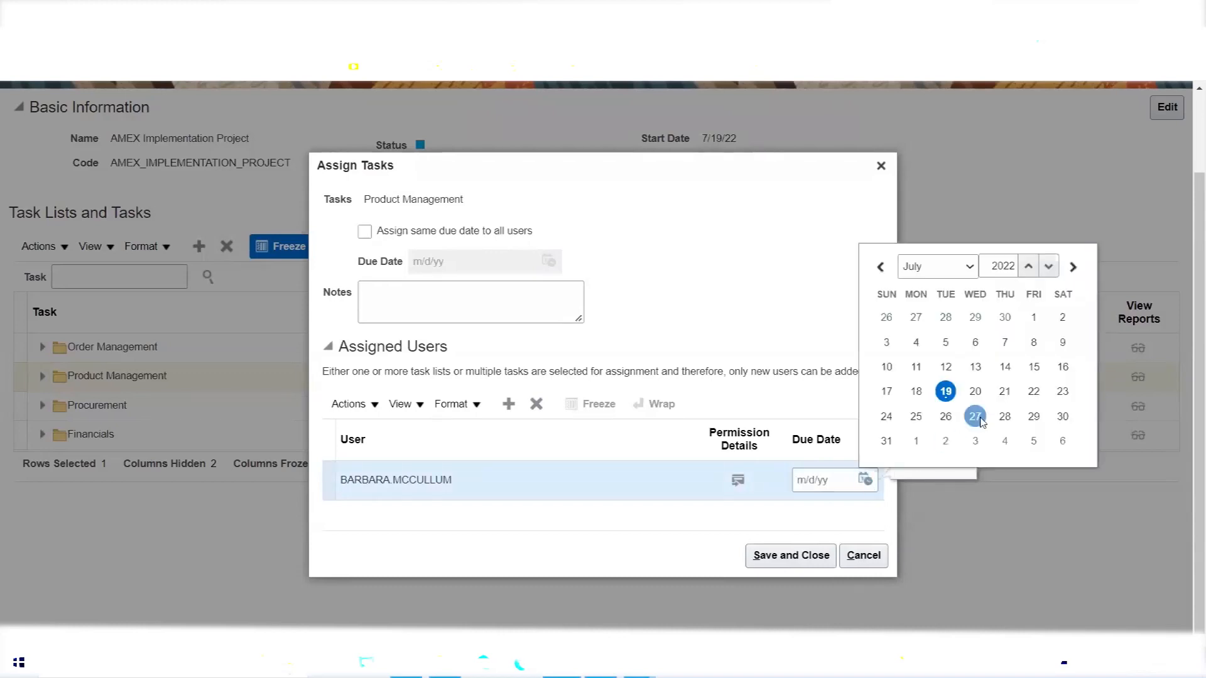
pyautogui.click(1003, 391)
pyautogui.click(782, 560)
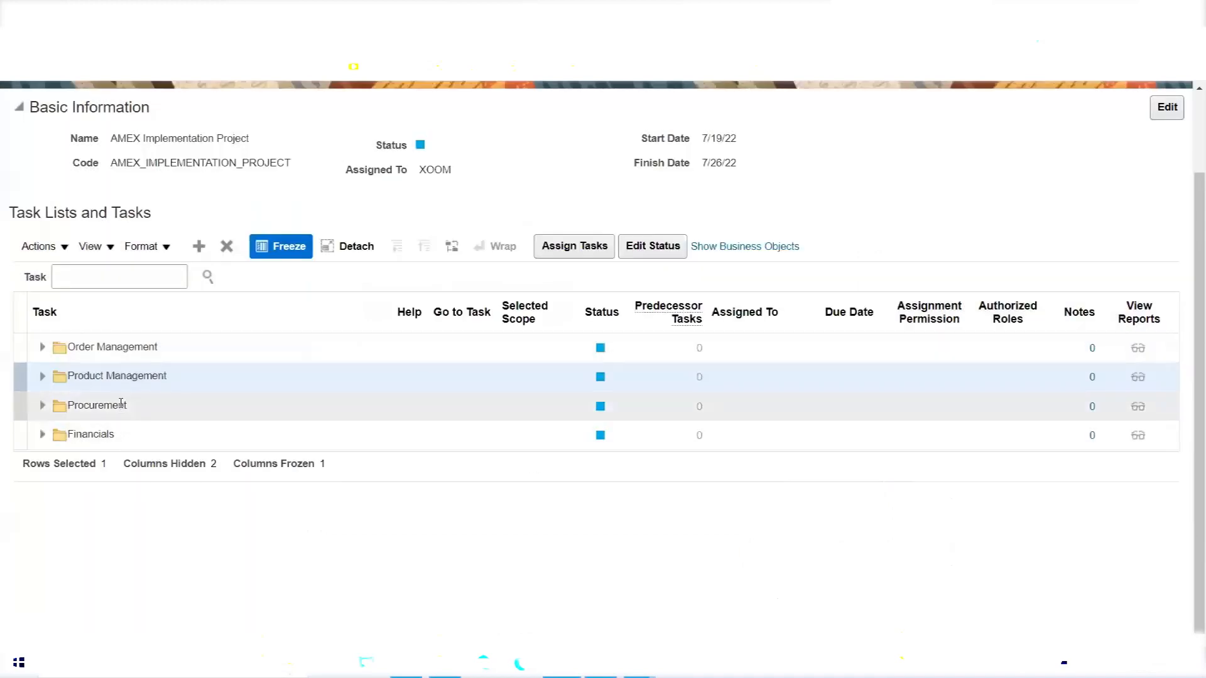
# Assign the Procurement task list to a user whose last name begins with Bon and save the assignment.
pyautogui.click(122, 403)
pyautogui.click(574, 247)
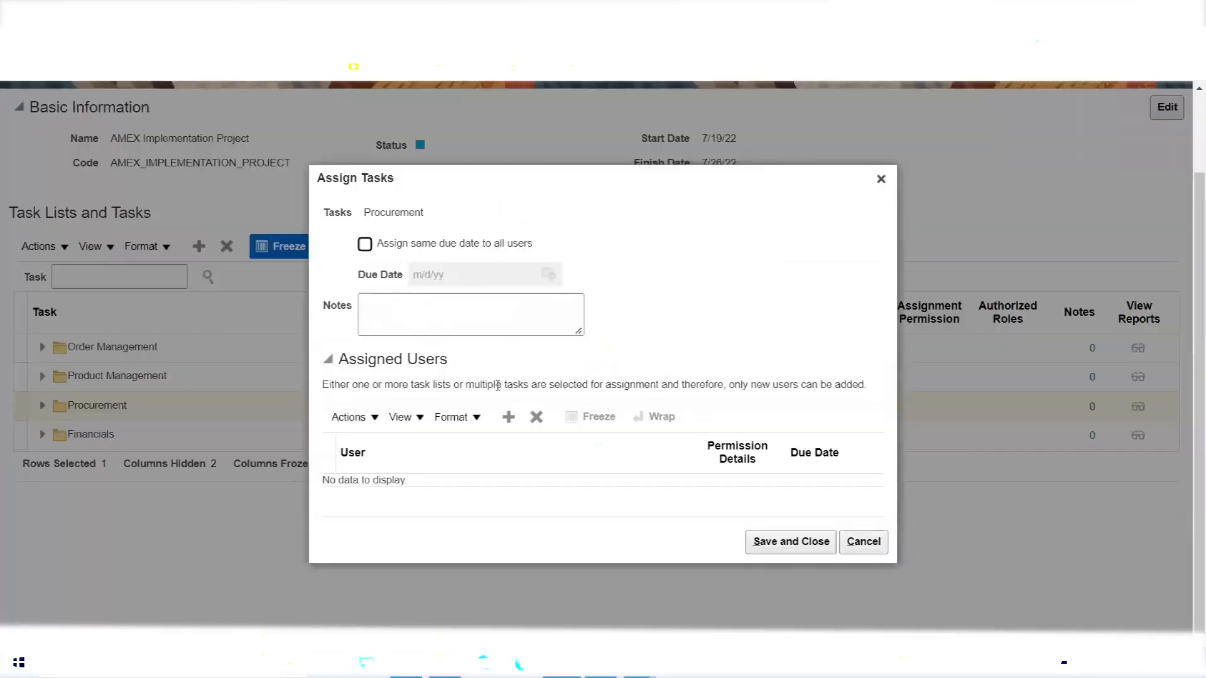
pyautogui.click(508, 417)
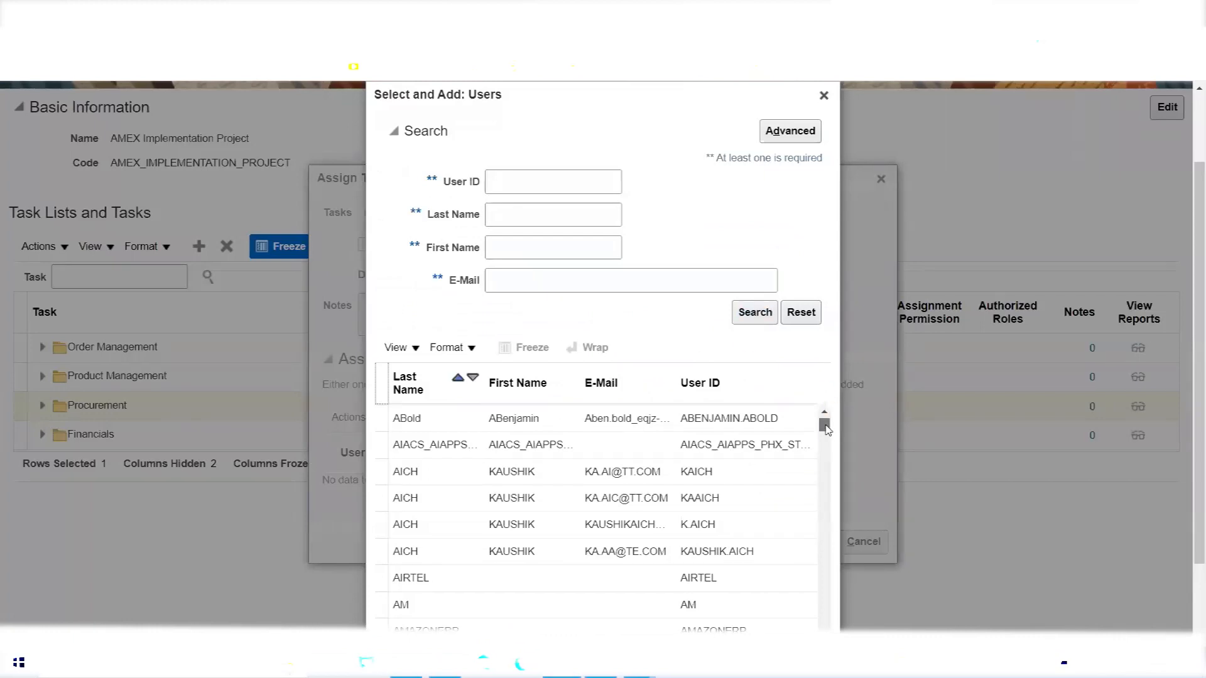
pyautogui.moveTo(825, 426); pyautogui.dragTo(824, 445)
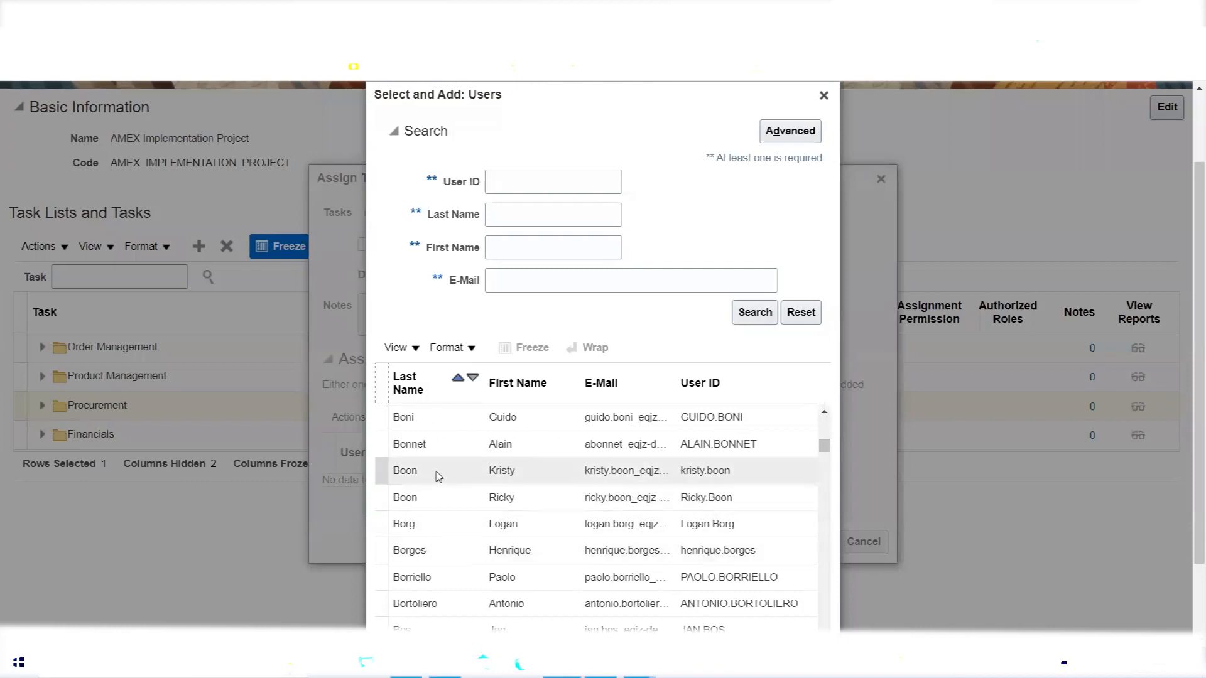
pyautogui.click(428, 426)
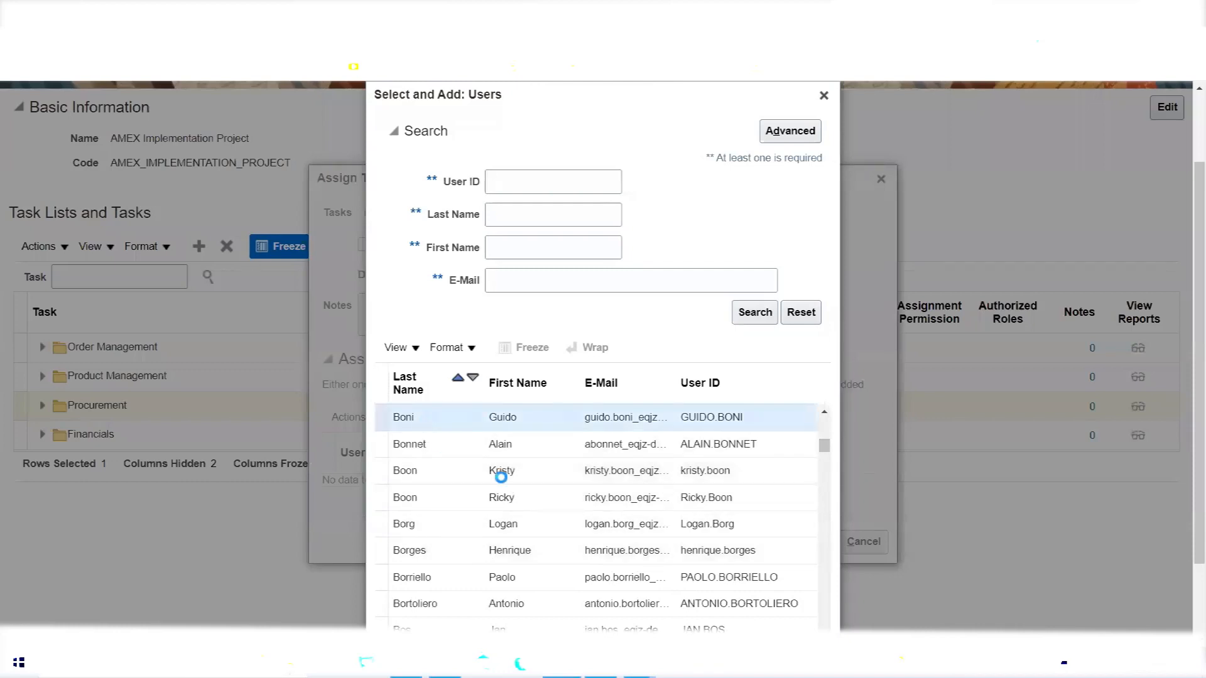
pyautogui.scroll(-2, 854, 546)
pyautogui.click(715, 624)
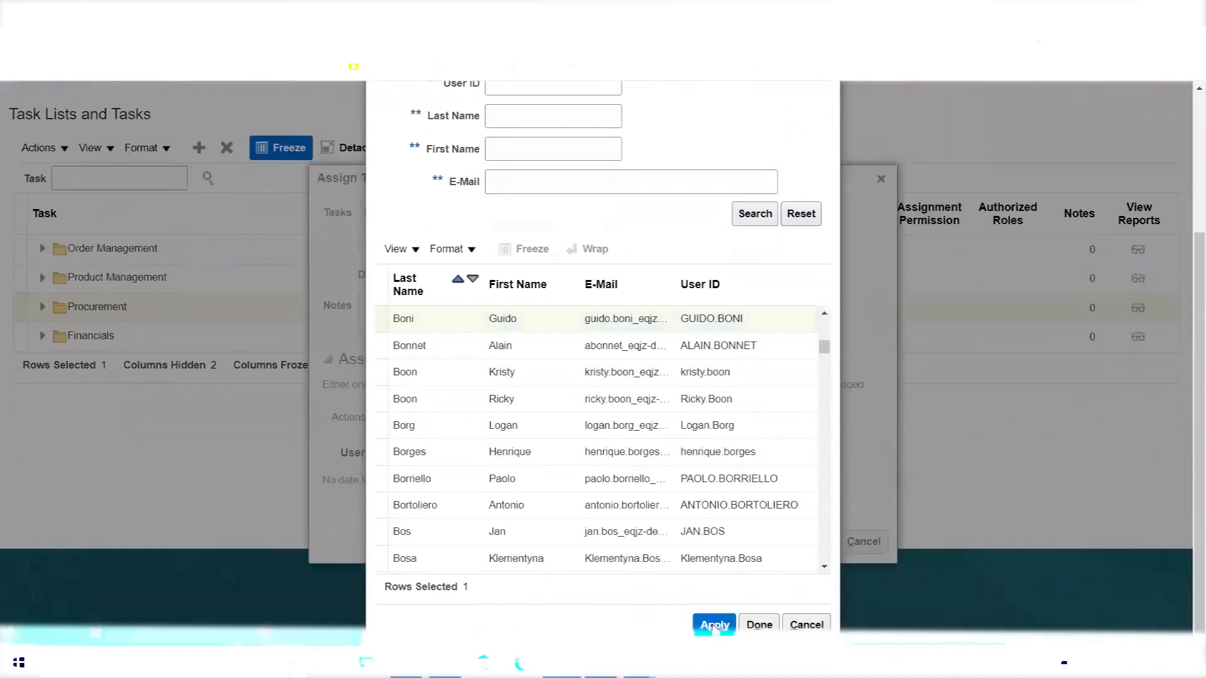
pyautogui.click(759, 624)
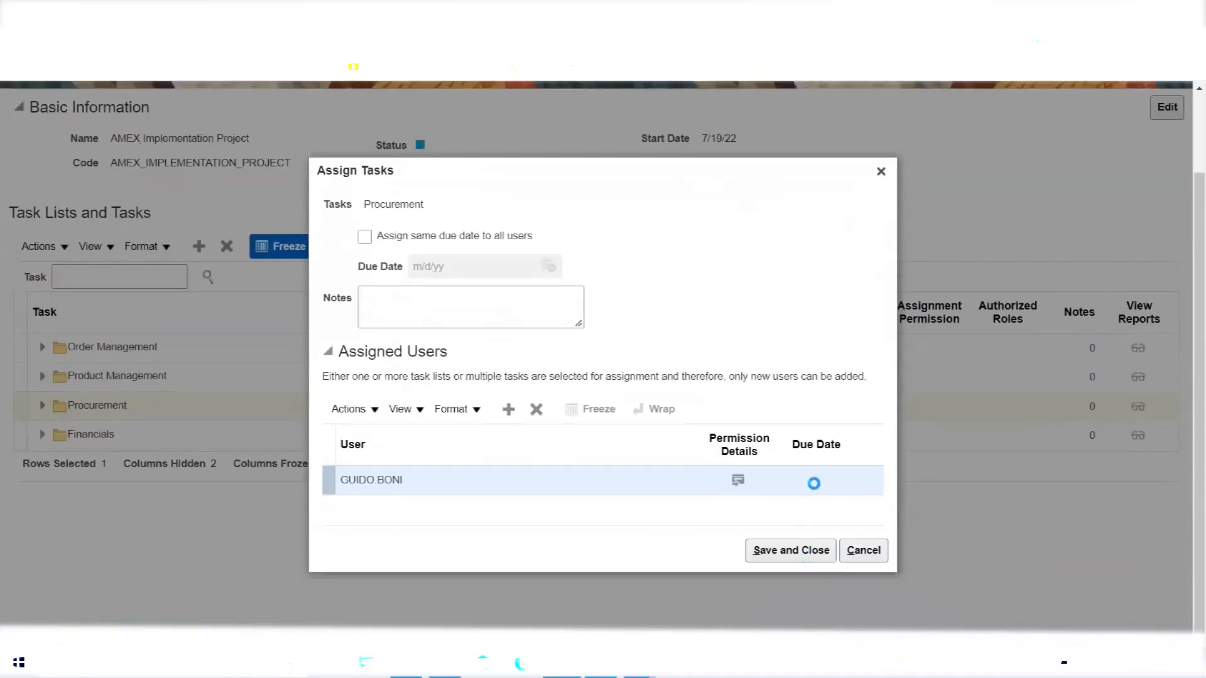
pyautogui.click(803, 552)
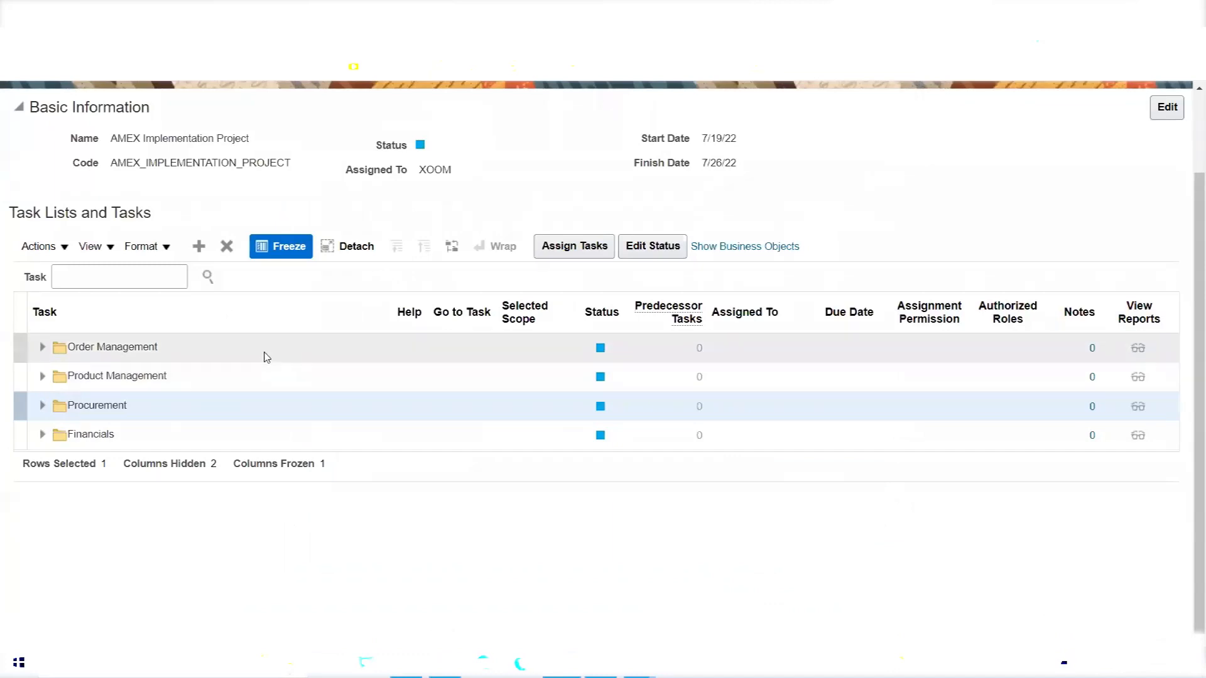
# Expand the Order Management task list and its Define Orders sublist down to the individual tasks.
pyautogui.click(42, 349)
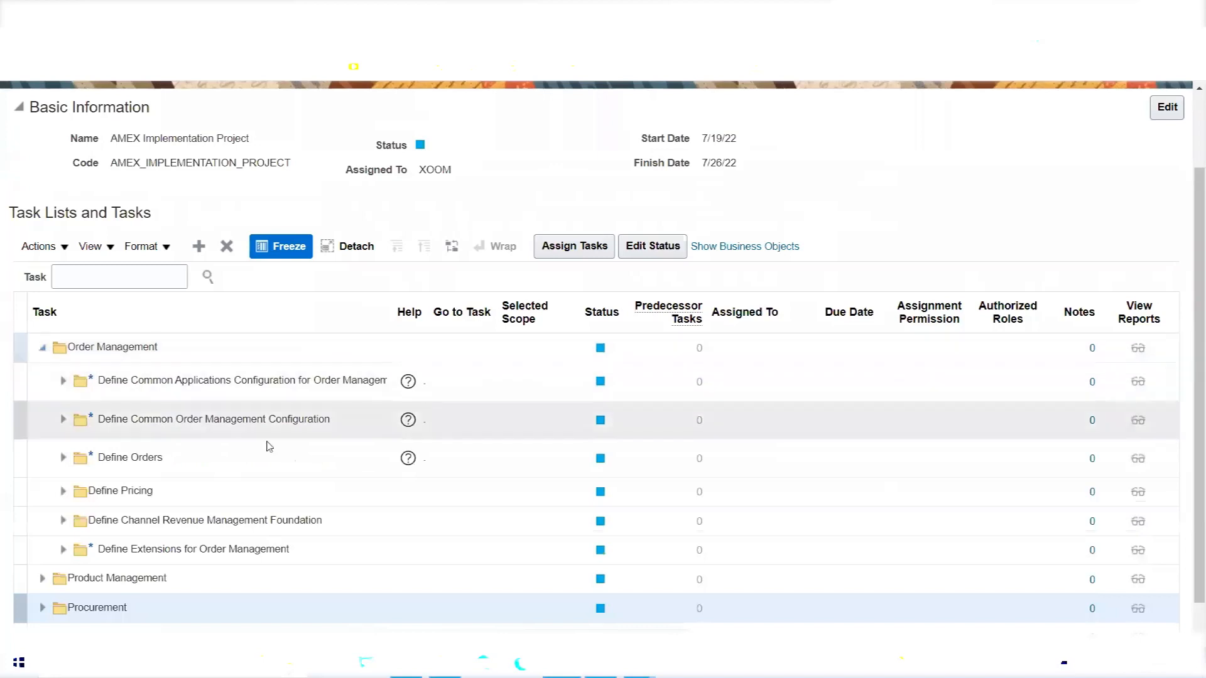
pyautogui.click(176, 463)
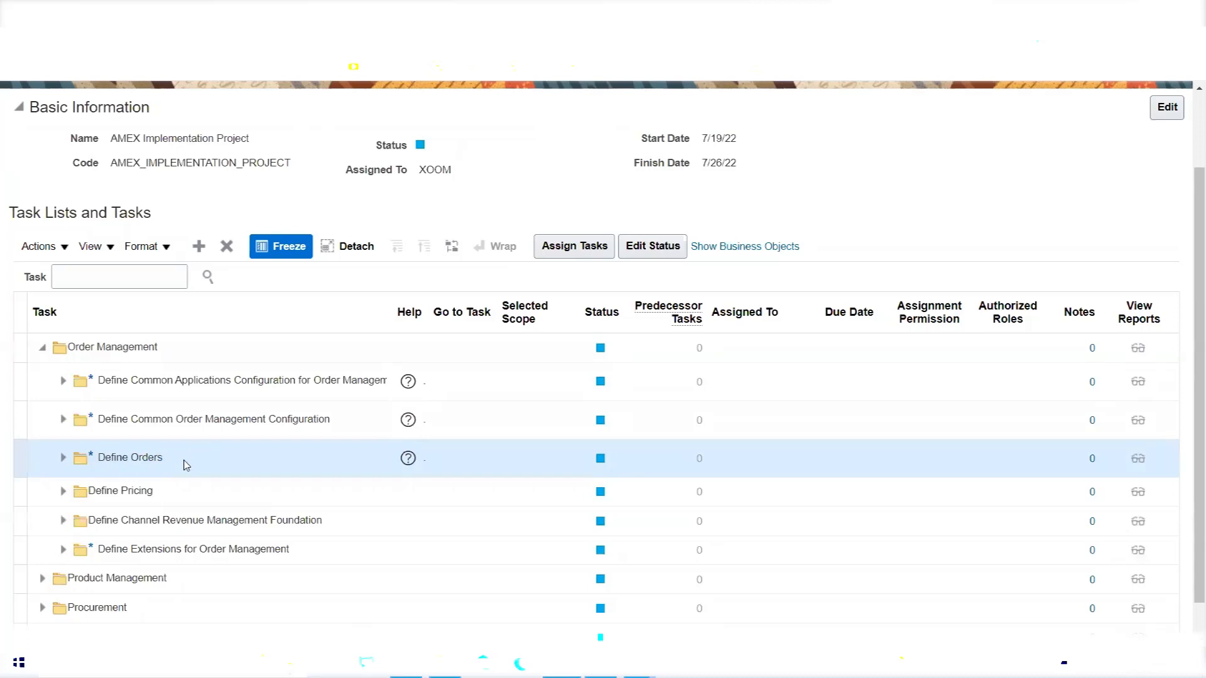
pyautogui.click(62, 461)
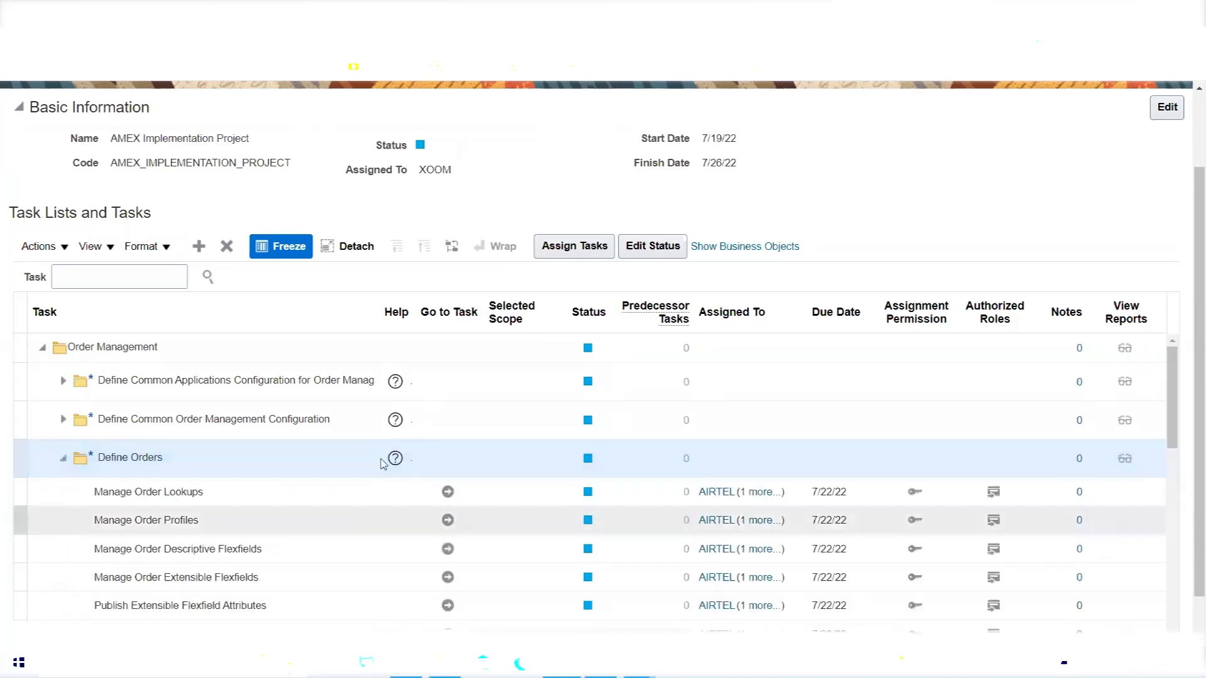
# Review the additional assignee and due date of Manage Order Lookups, and collapse the Define Orders task list.
pyautogui.scroll(-3, 372, 465)
pyautogui.scroll(2, 371, 461)
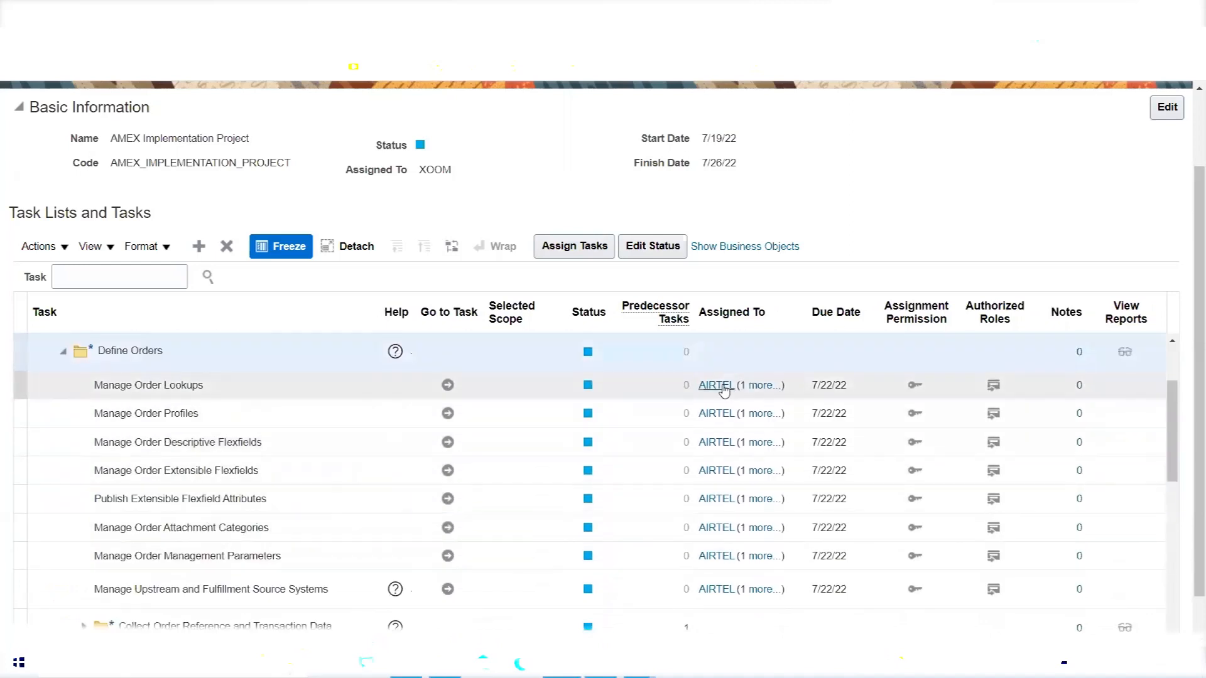
pyautogui.click(761, 393)
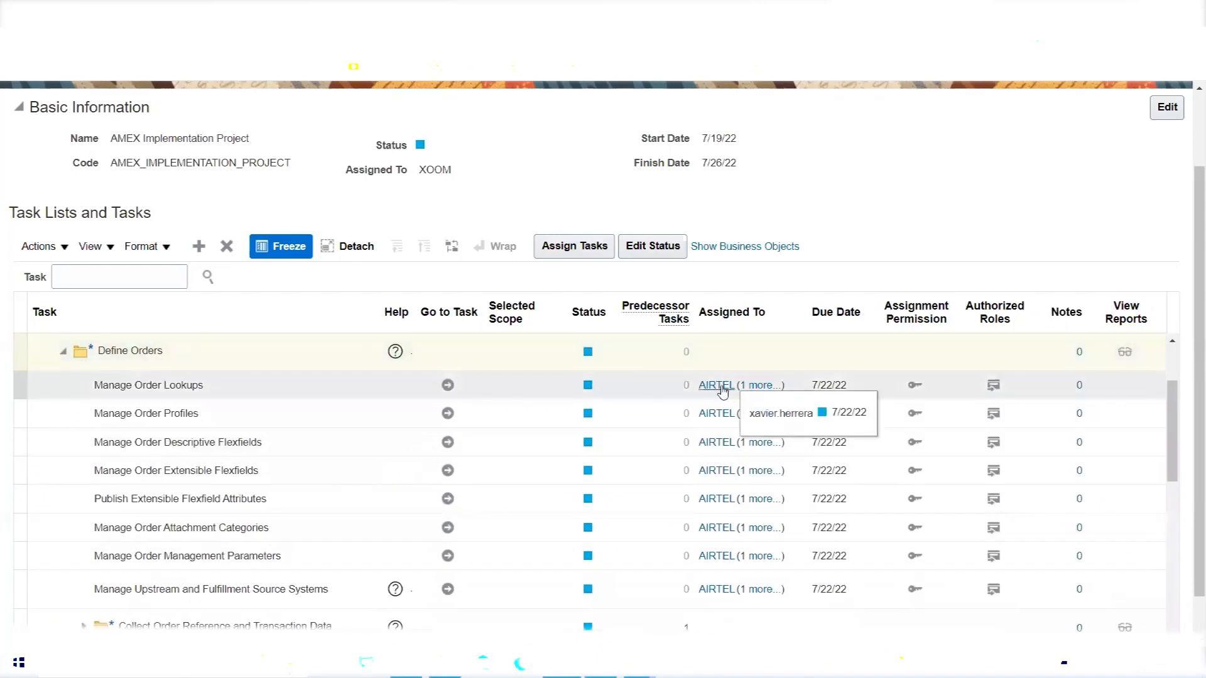
pyautogui.click(757, 392)
pyautogui.scroll(5, 364, 440)
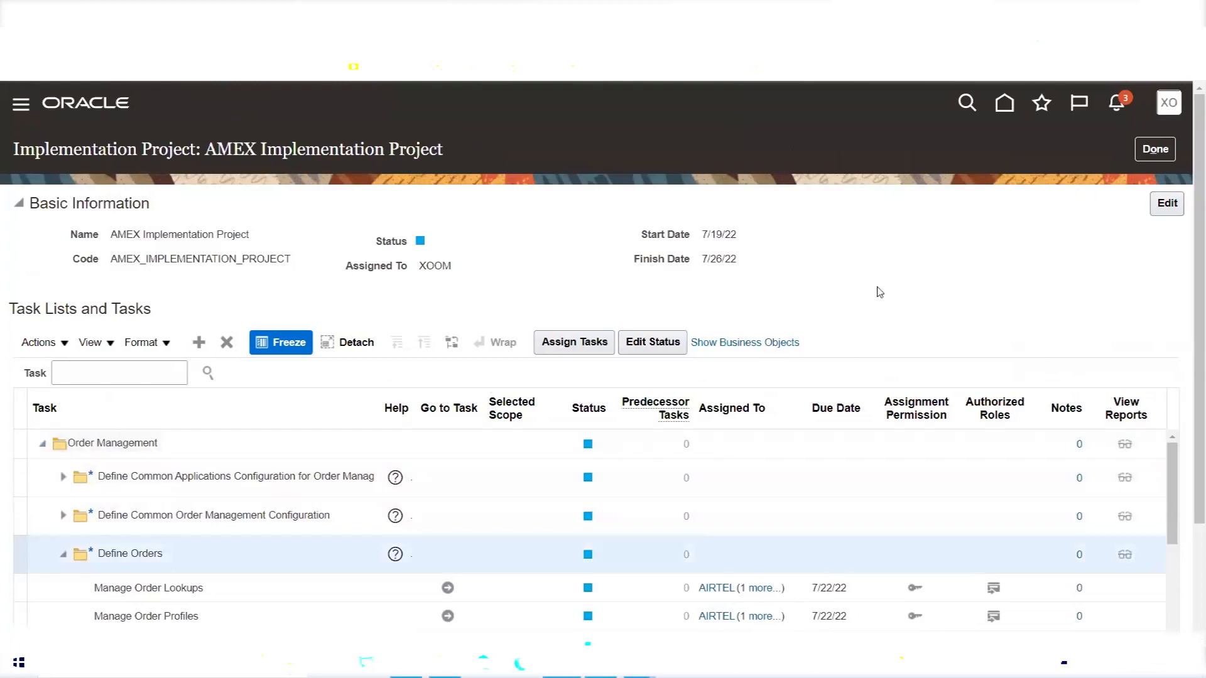
pyautogui.scroll(-3, 878, 288)
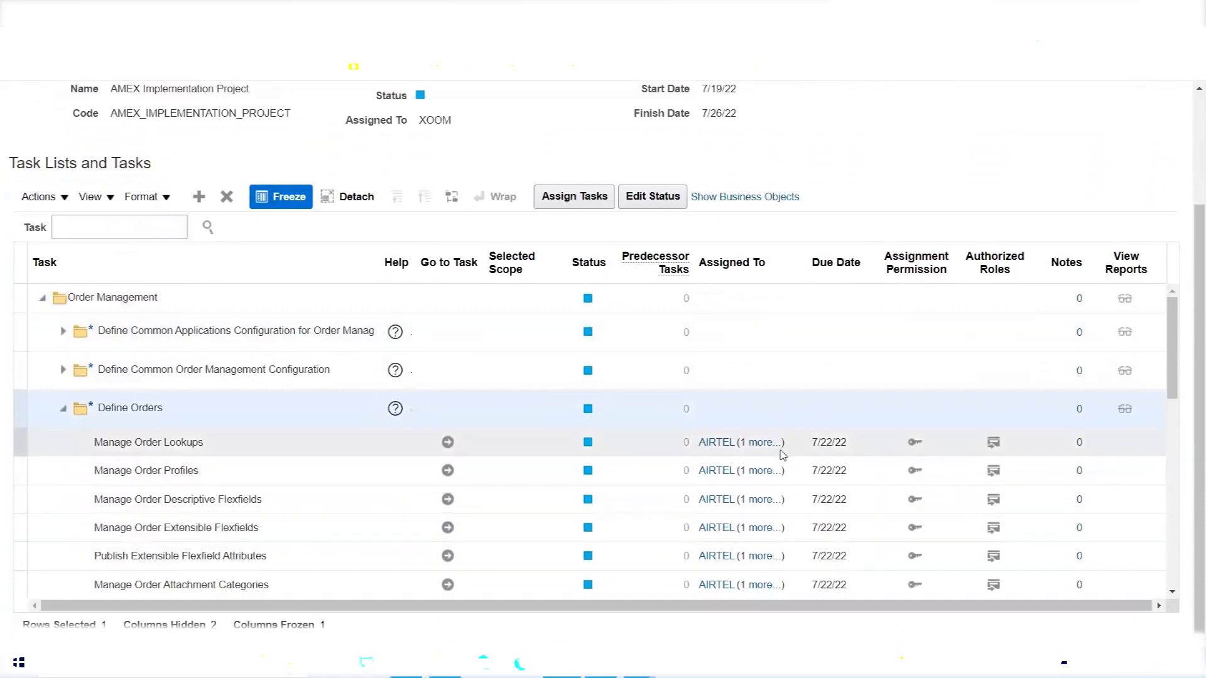
pyautogui.click(63, 412)
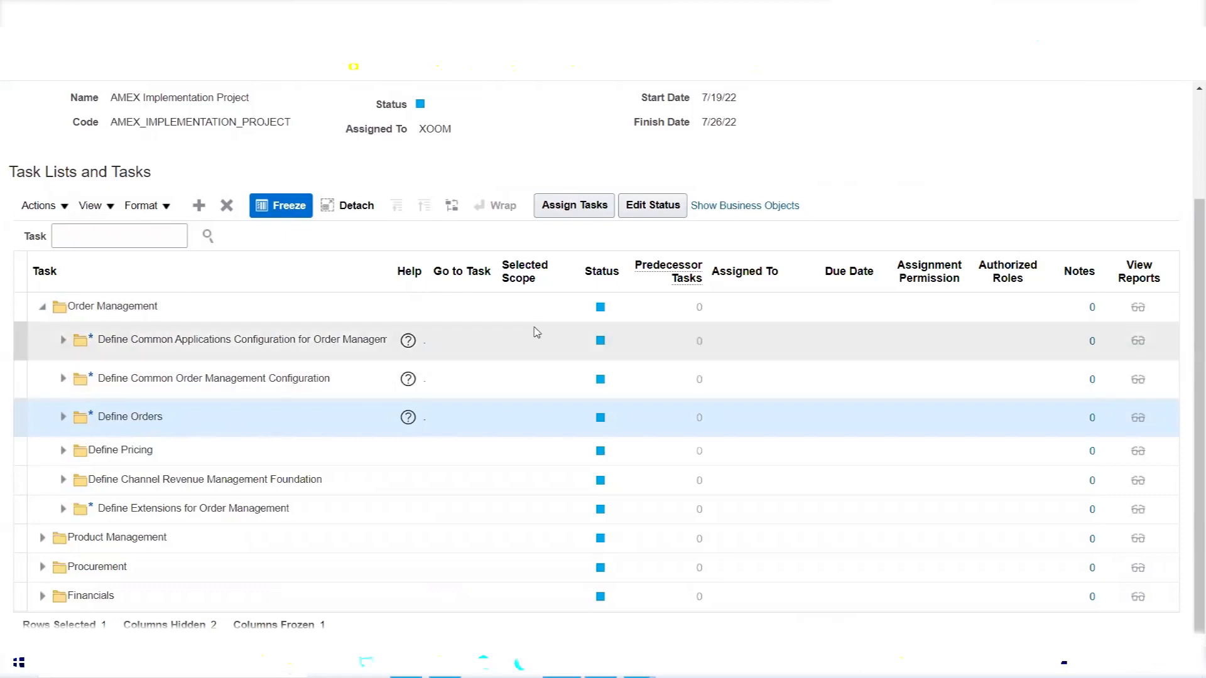
# Start assigning the Define Orders task list and add the fourth user shown in the user list.
pyautogui.click(576, 211)
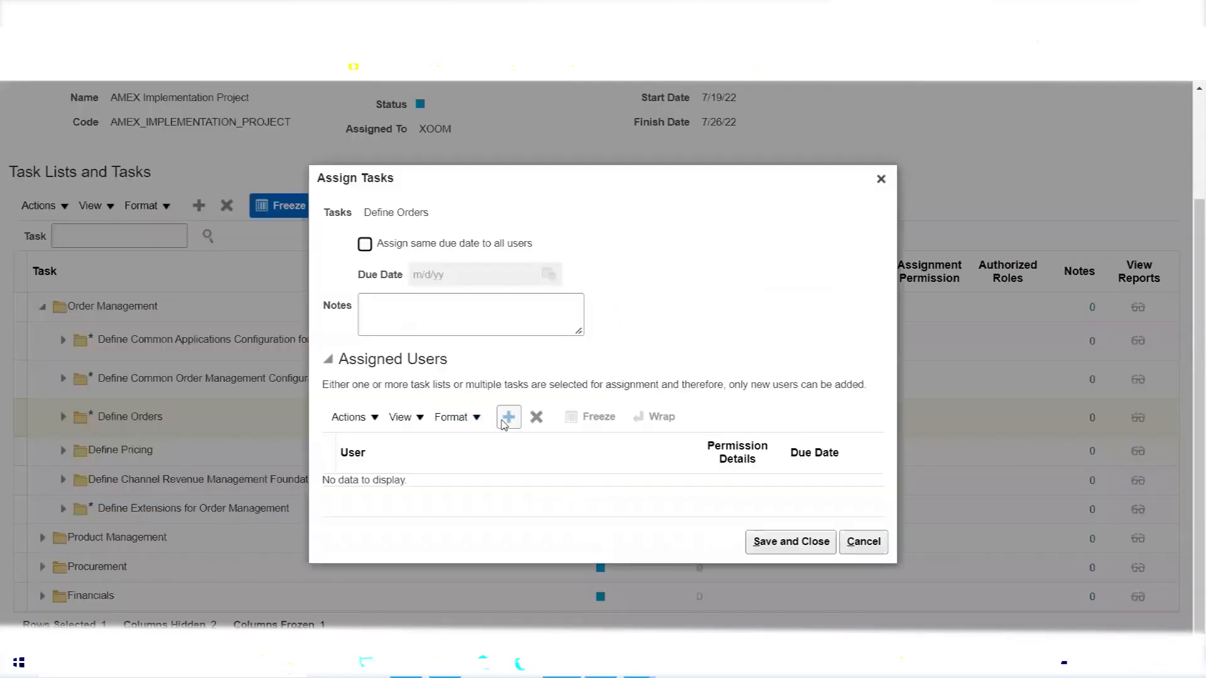
pyautogui.click(503, 422)
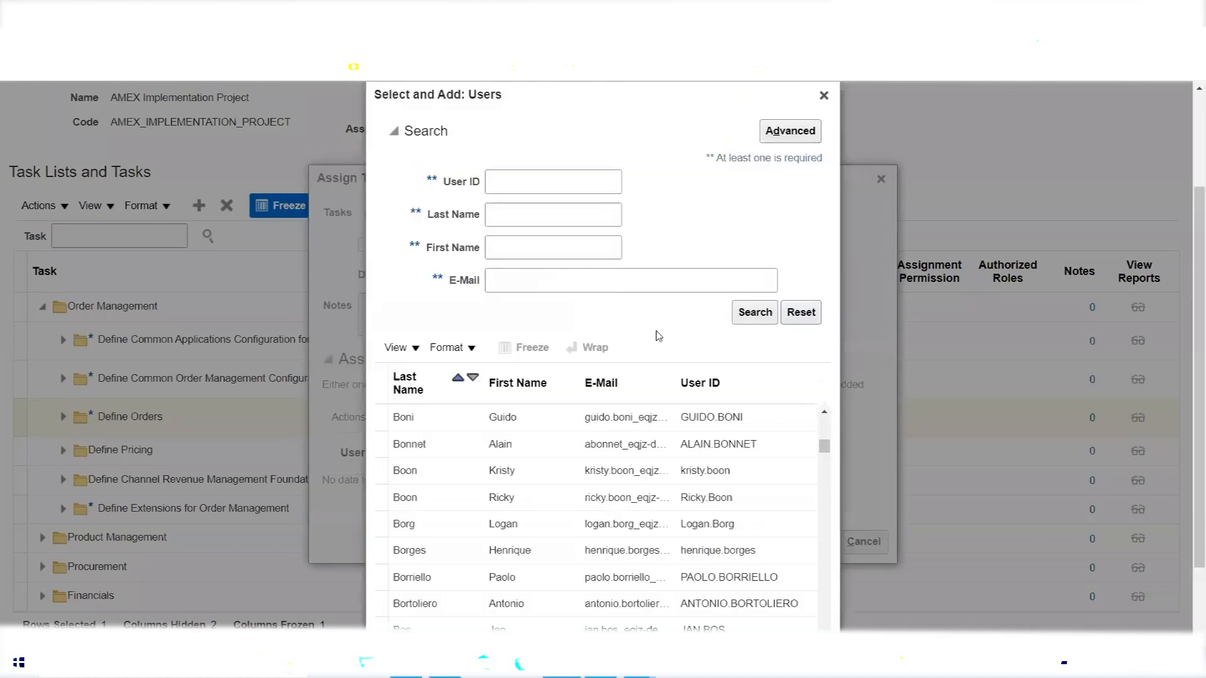
pyautogui.click(515, 496)
pyautogui.scroll(-3, 923, 458)
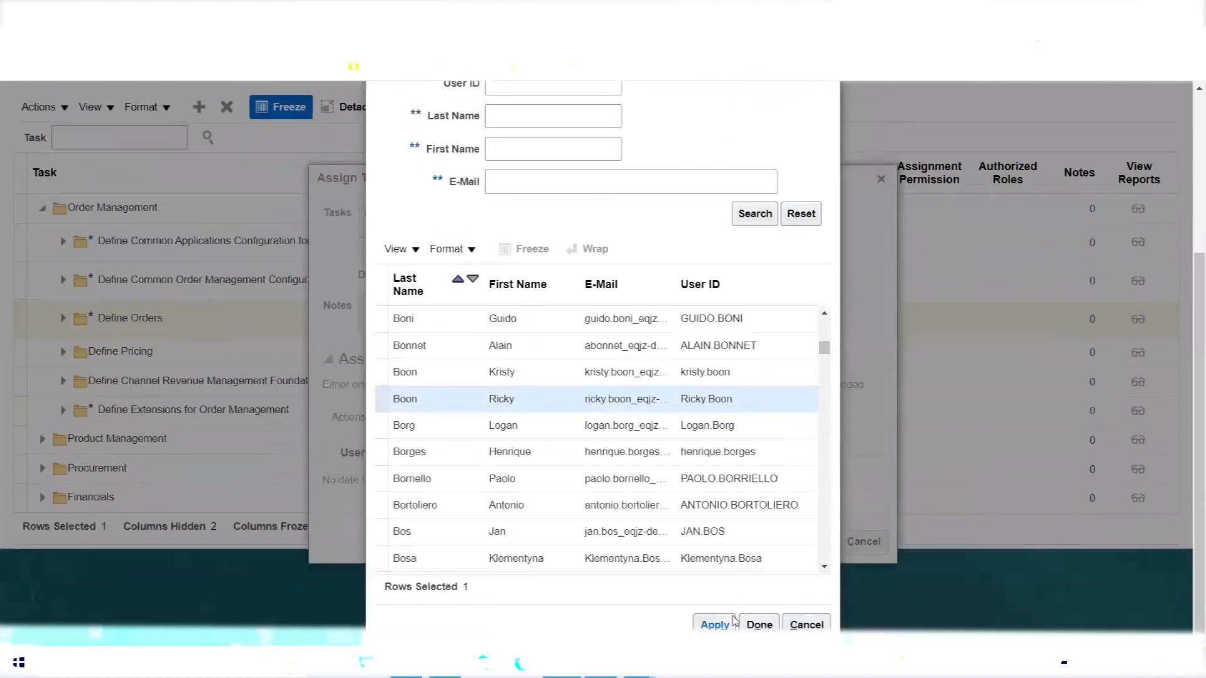
pyautogui.click(759, 625)
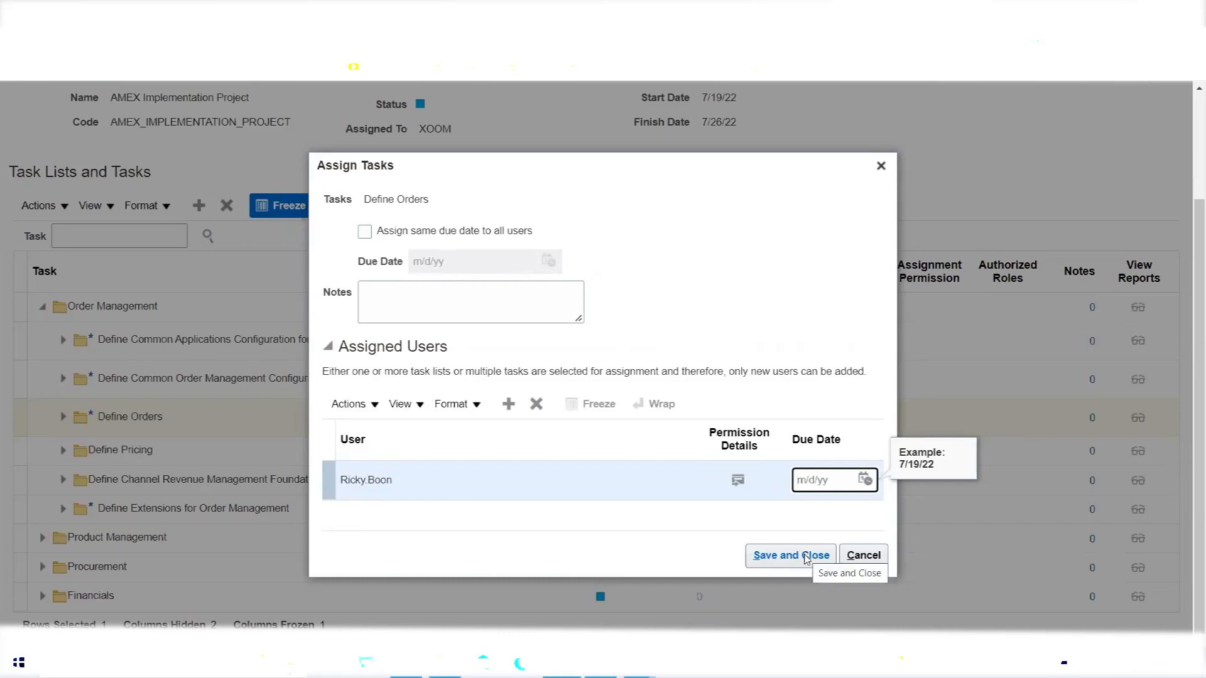
# Set the Define Orders user's due date to 7/20/22 and save the assignment.
pyautogui.click(865, 479)
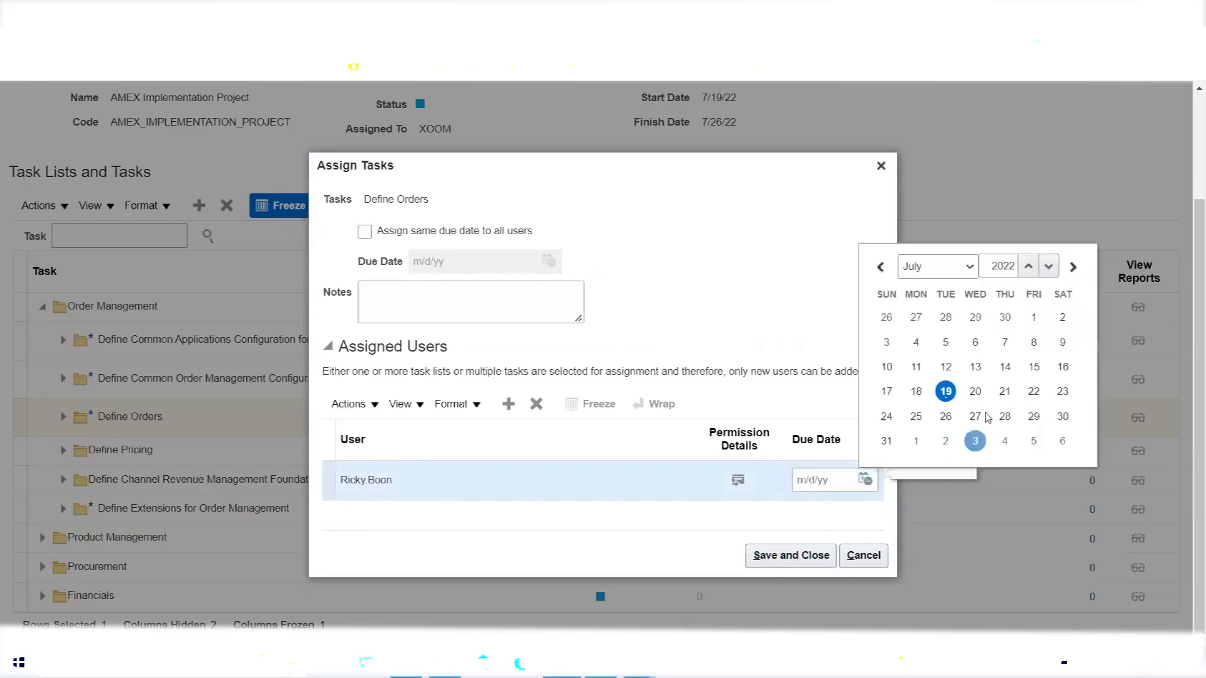
pyautogui.click(974, 390)
pyautogui.click(790, 557)
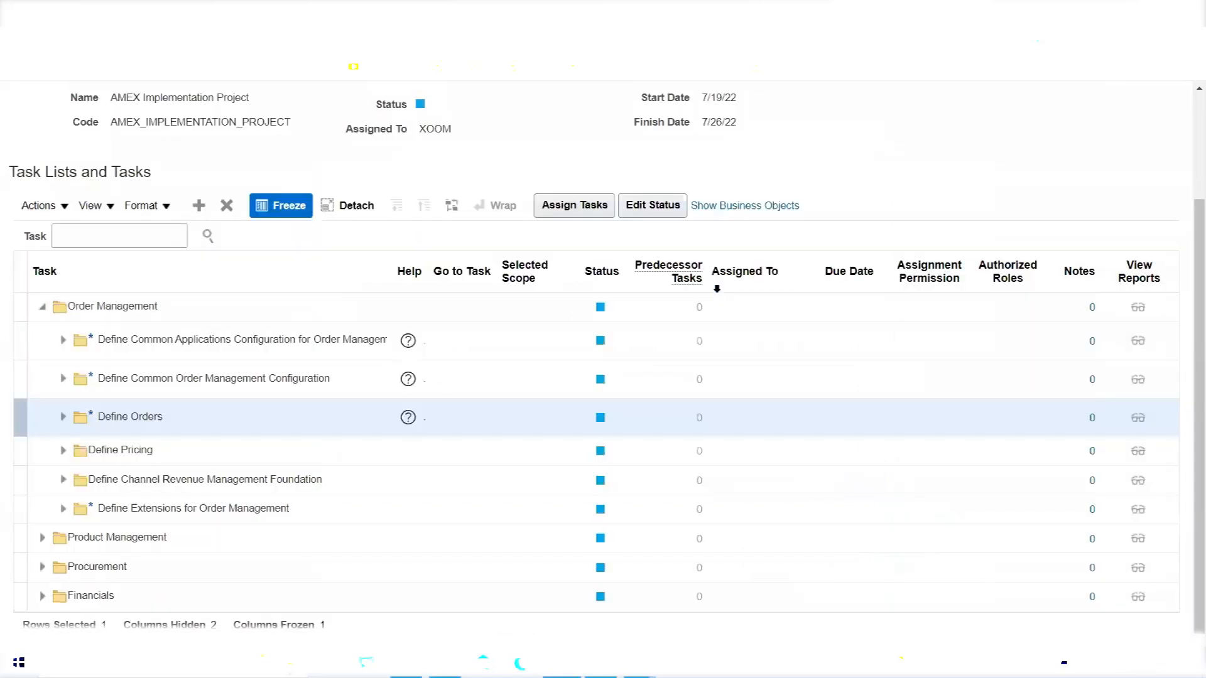
# Expand Define Orders to examine the additional assignees of its tasks, including Manage Order Descriptive Flexfields, and collapse it again.
pyautogui.click(63, 418)
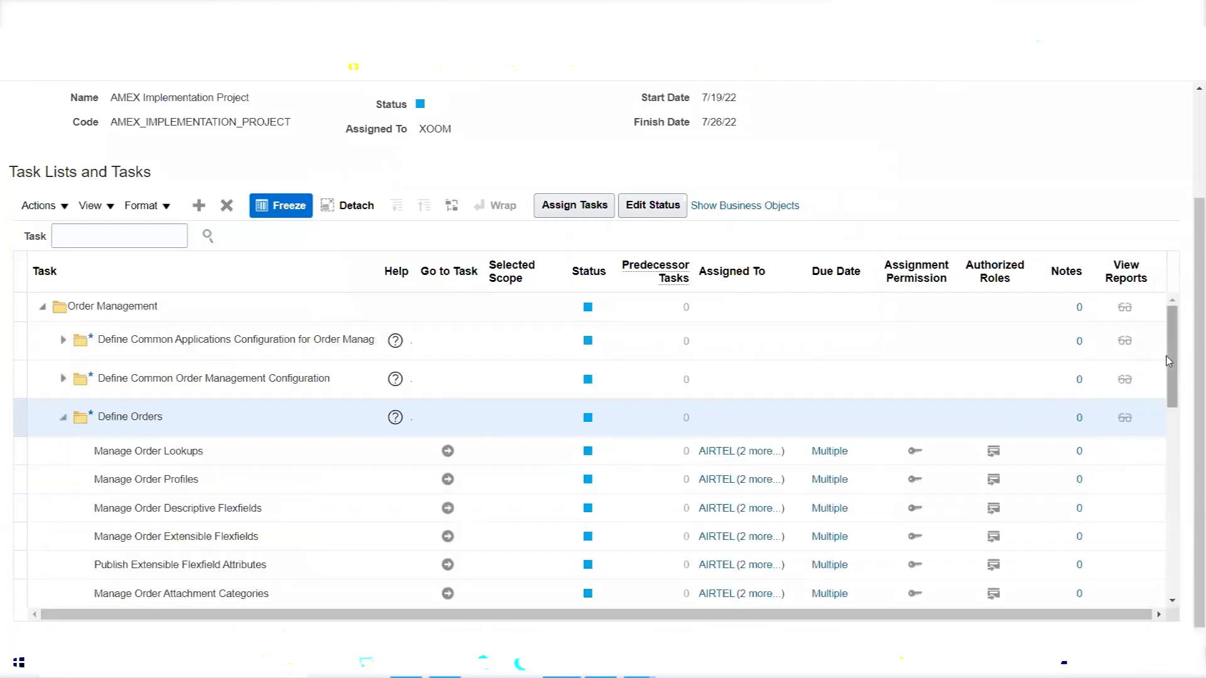
pyautogui.moveTo(1175, 355); pyautogui.dragTo(1175, 396)
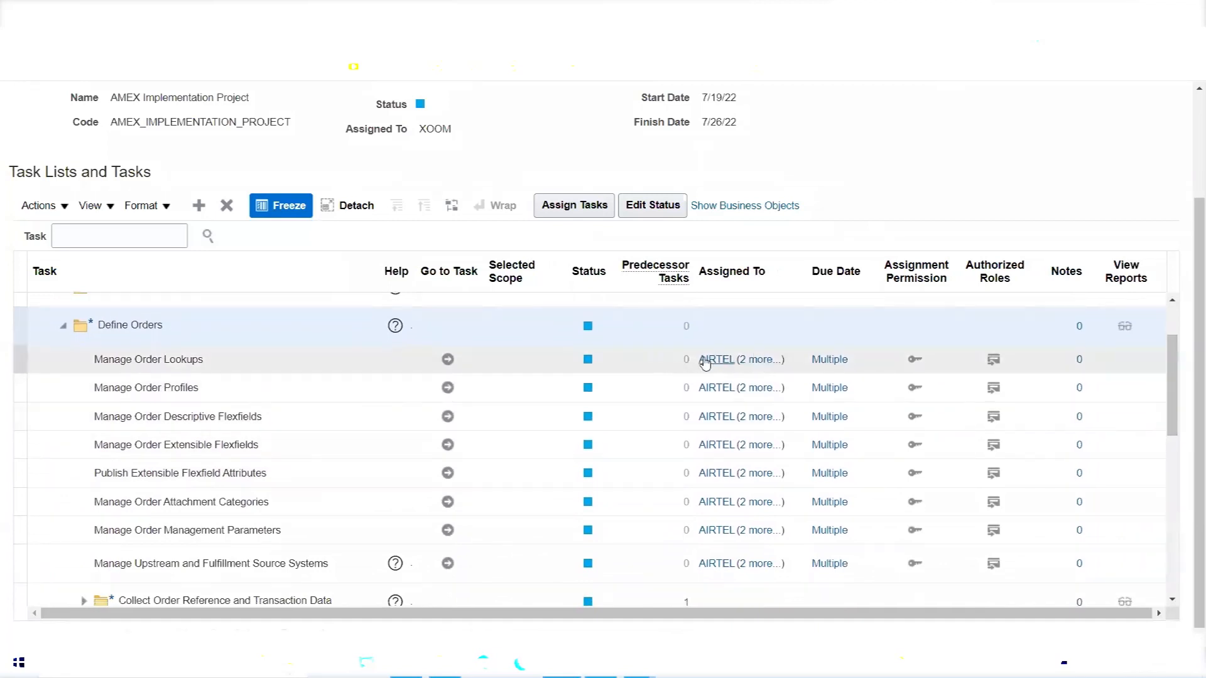
pyautogui.moveTo(770, 367)
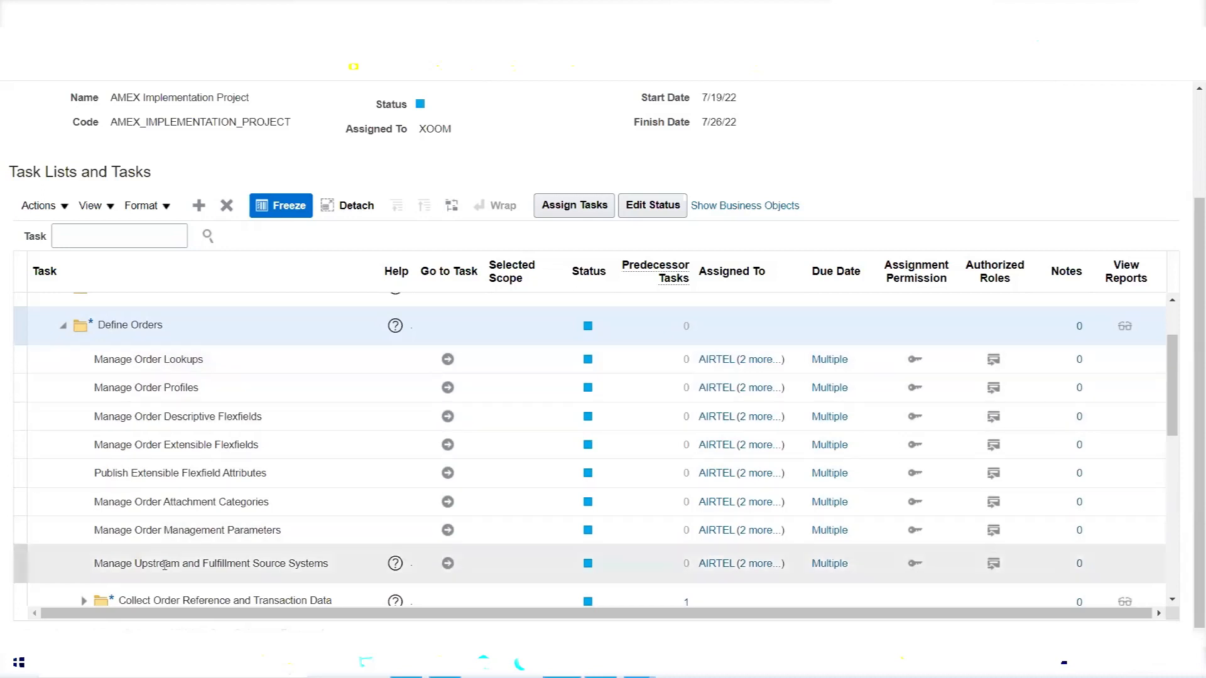
pyautogui.click(756, 414)
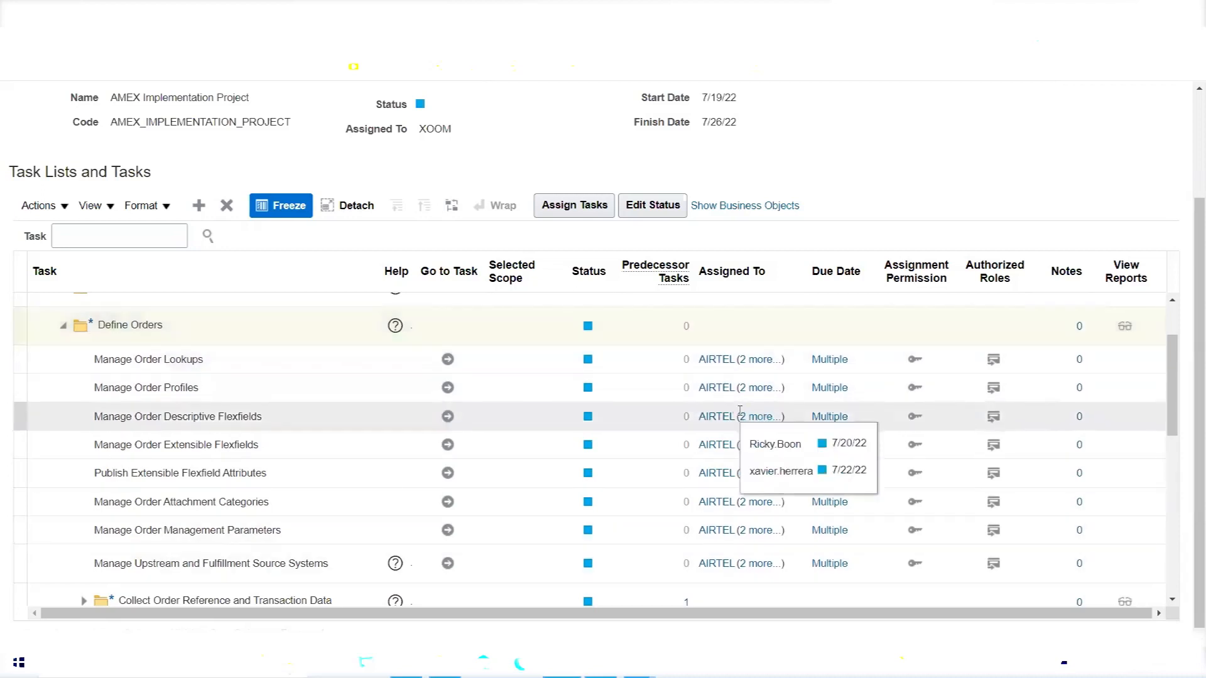
pyautogui.click(88, 332)
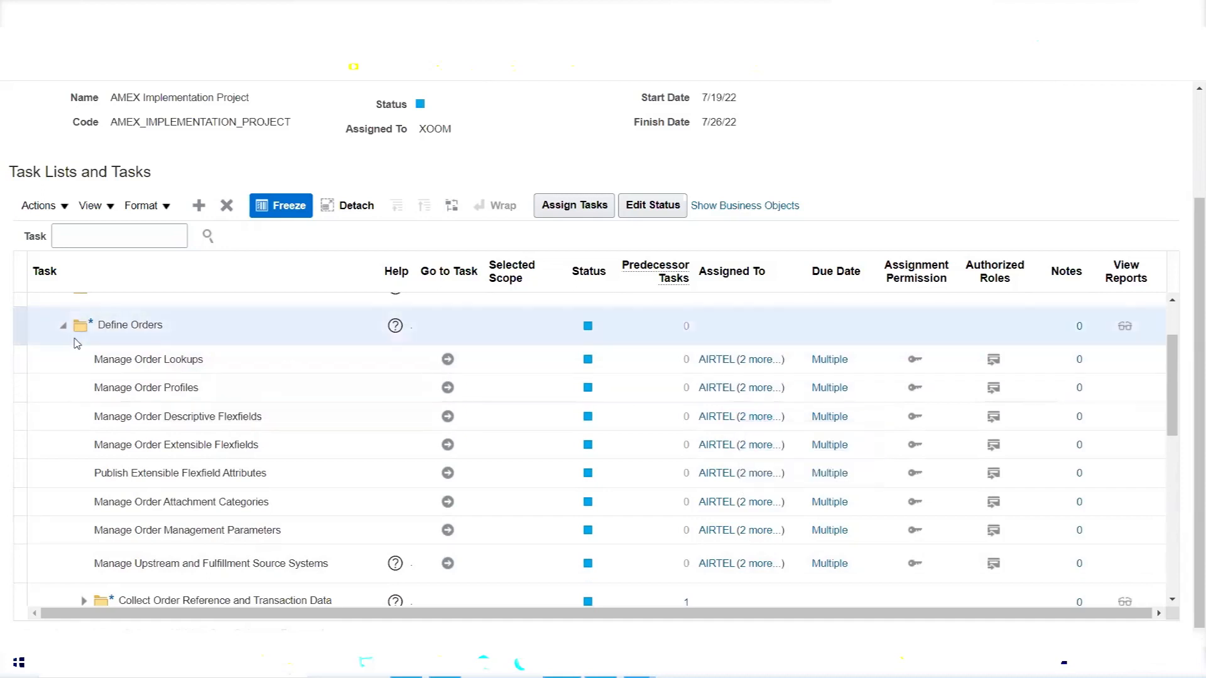
pyautogui.click(61, 326)
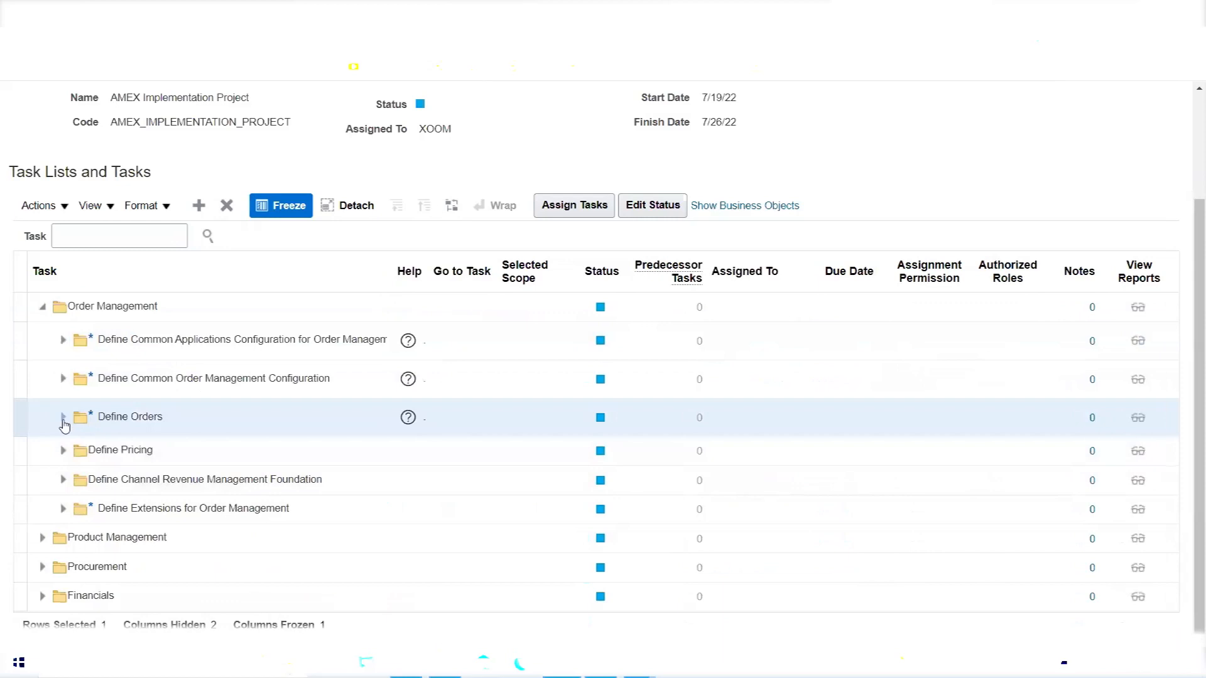
# Open the task assignment for the individual Manage Order Profiles task under Define Orders.
pyautogui.click(63, 419)
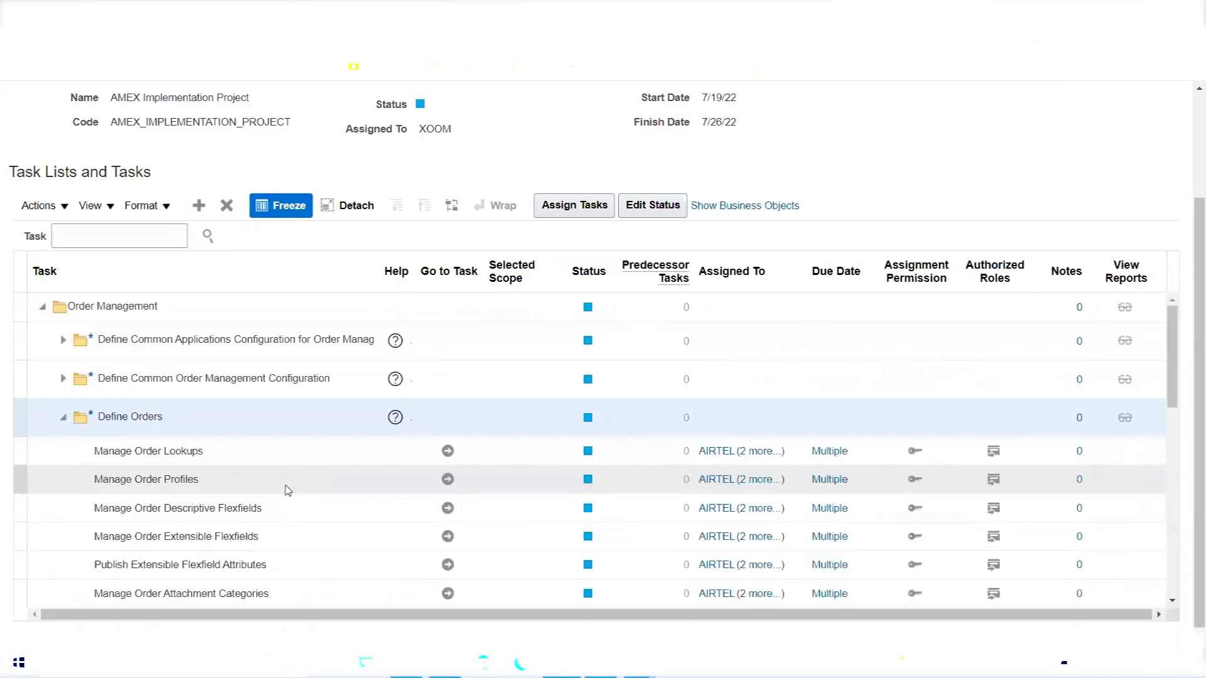
pyautogui.scroll(-2, 1175, 357)
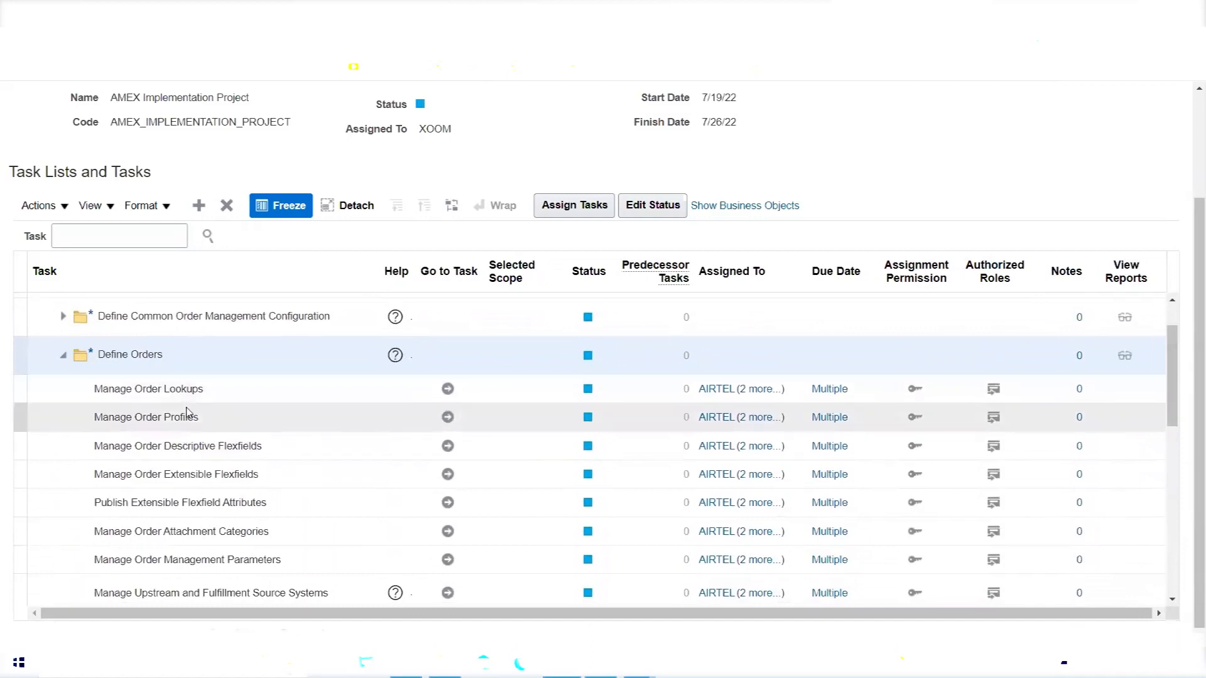
pyautogui.click(189, 417)
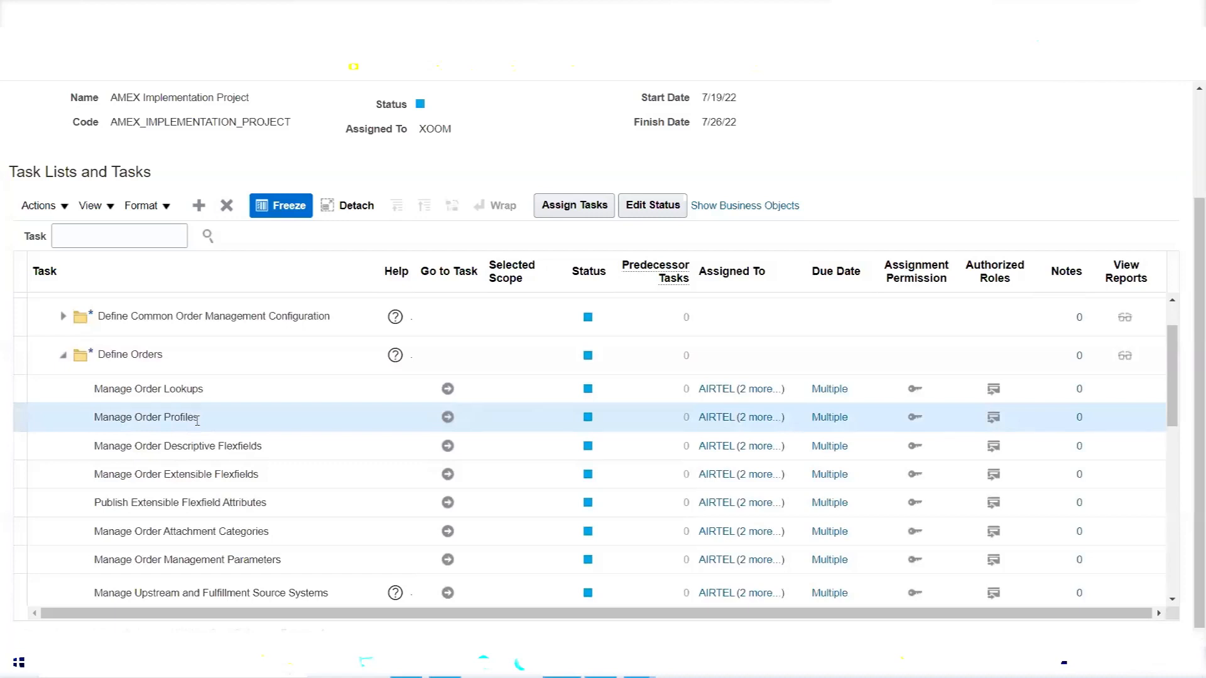
pyautogui.click(569, 212)
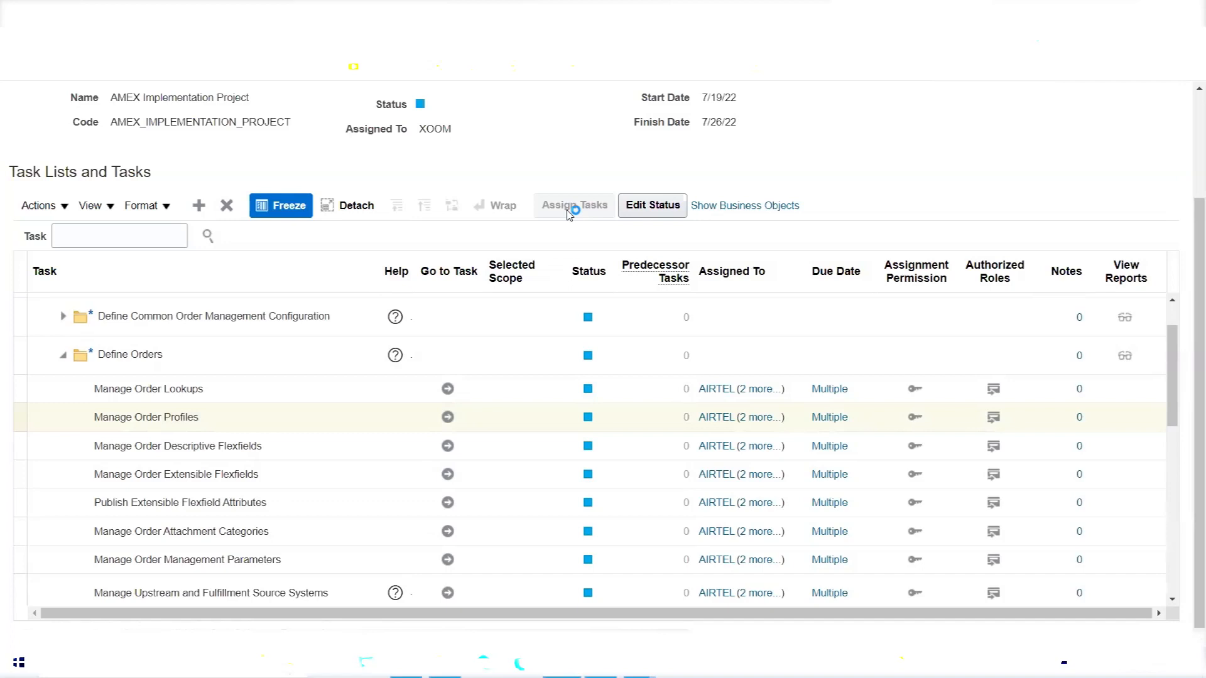
pyautogui.click(569, 209)
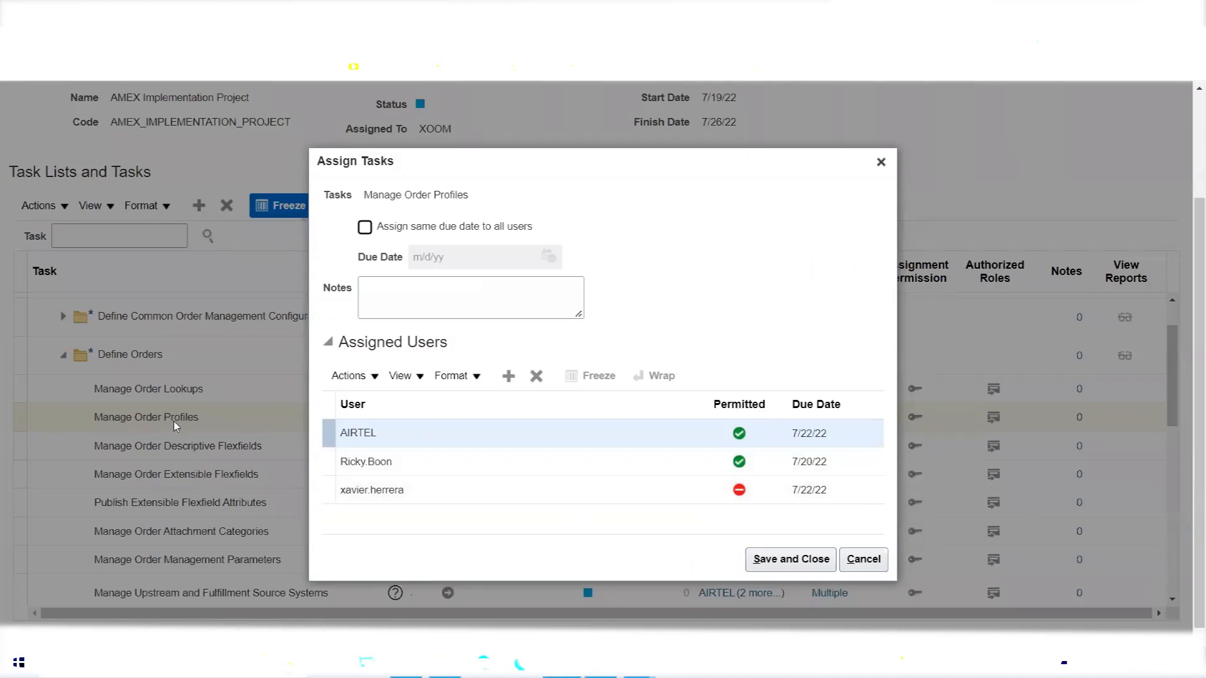
# Check the not-permitted user's status and remove AIRTEL from the assigned users of Manage Order Profiles.
pyautogui.moveTo(741, 495)
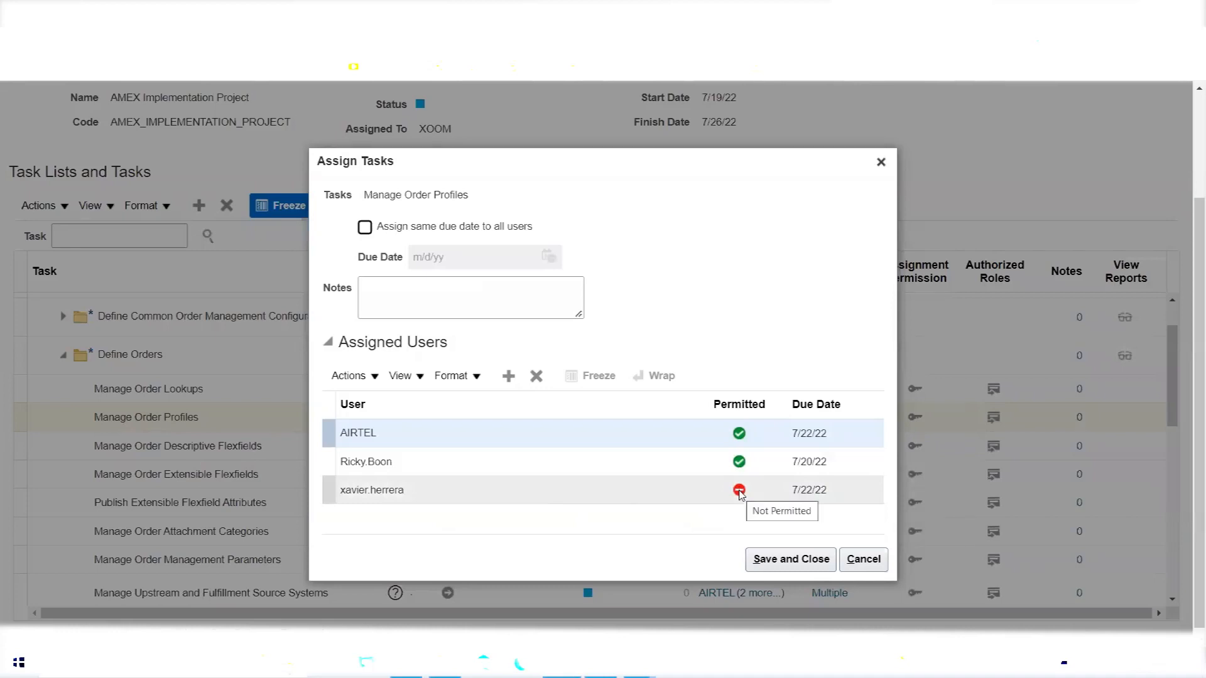
pyautogui.click(345, 493)
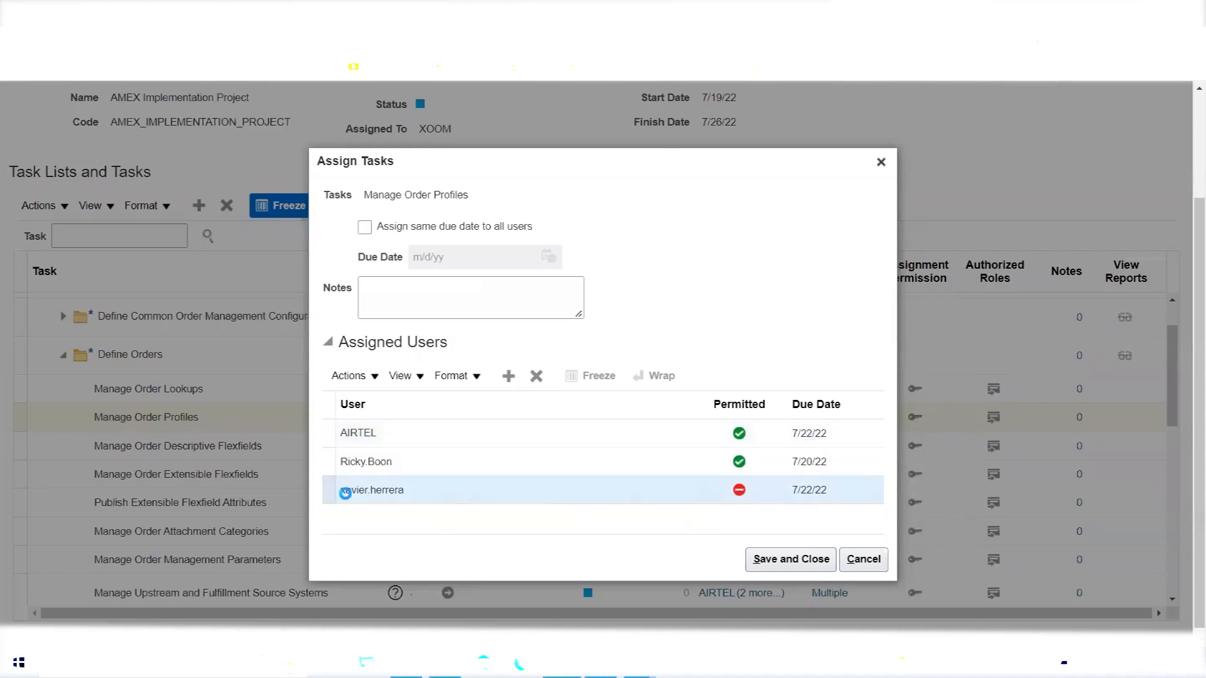
pyautogui.click(403, 433)
pyautogui.click(538, 376)
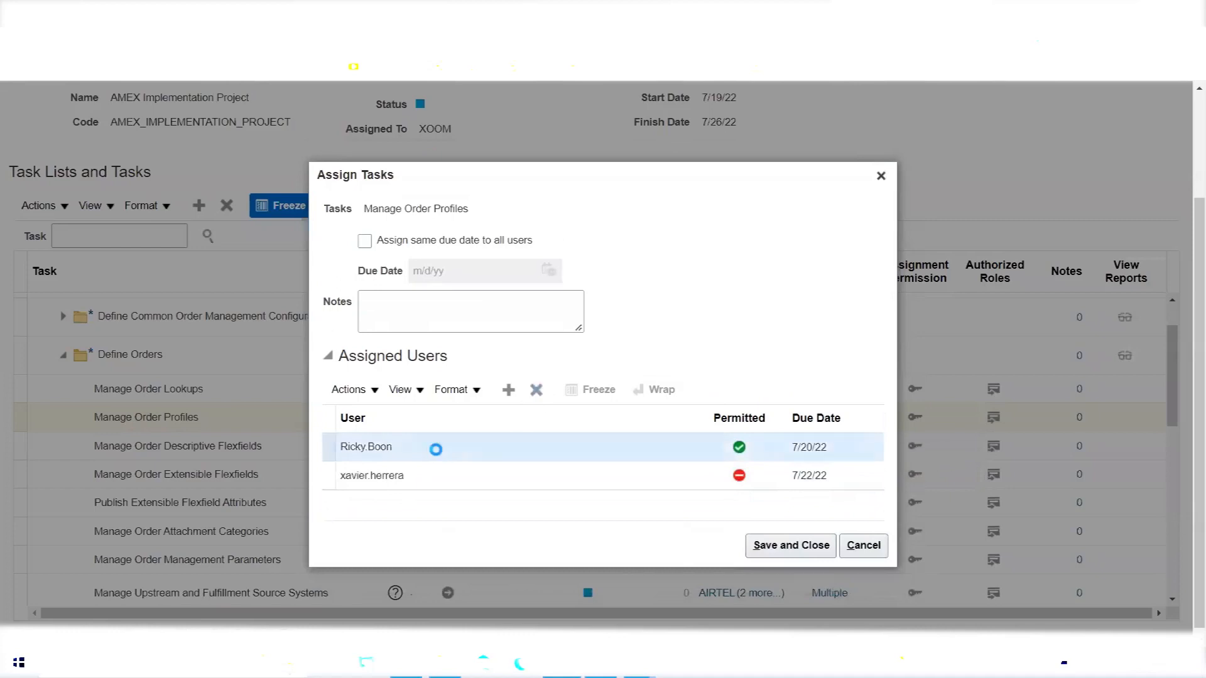
# Replace the two remaining assigned users of Manage Order Profiles with the user whose ID is JIO.
pyautogui.click(536, 385)
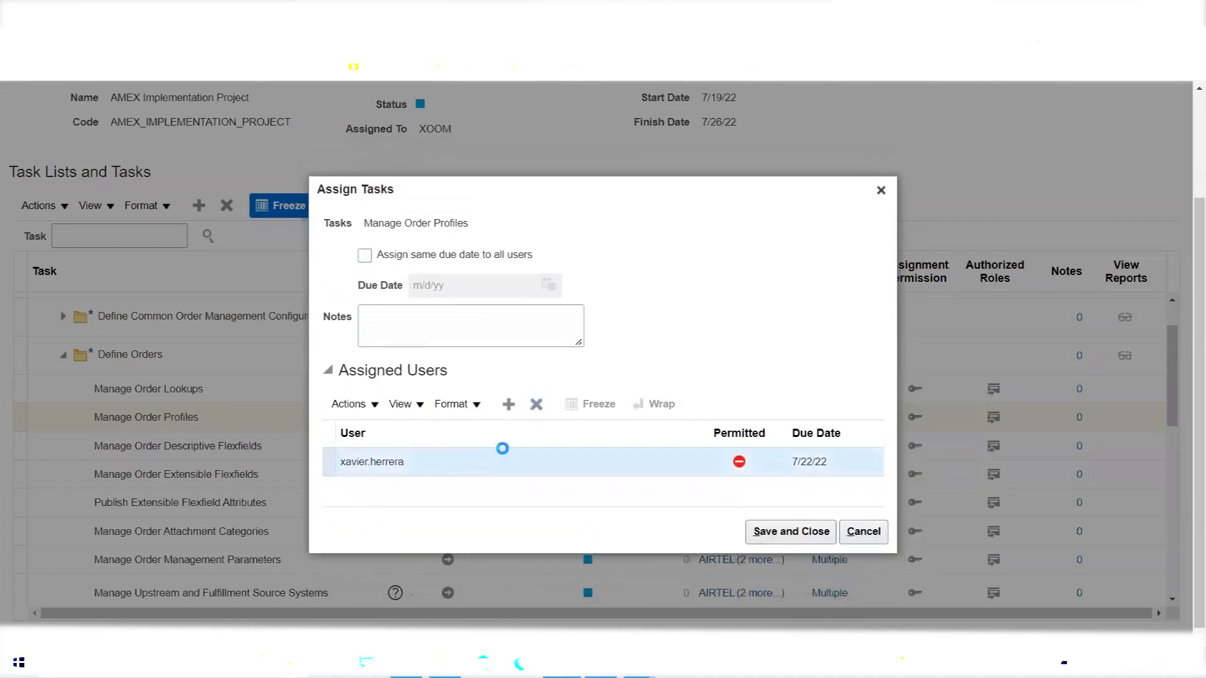
pyautogui.click(536, 404)
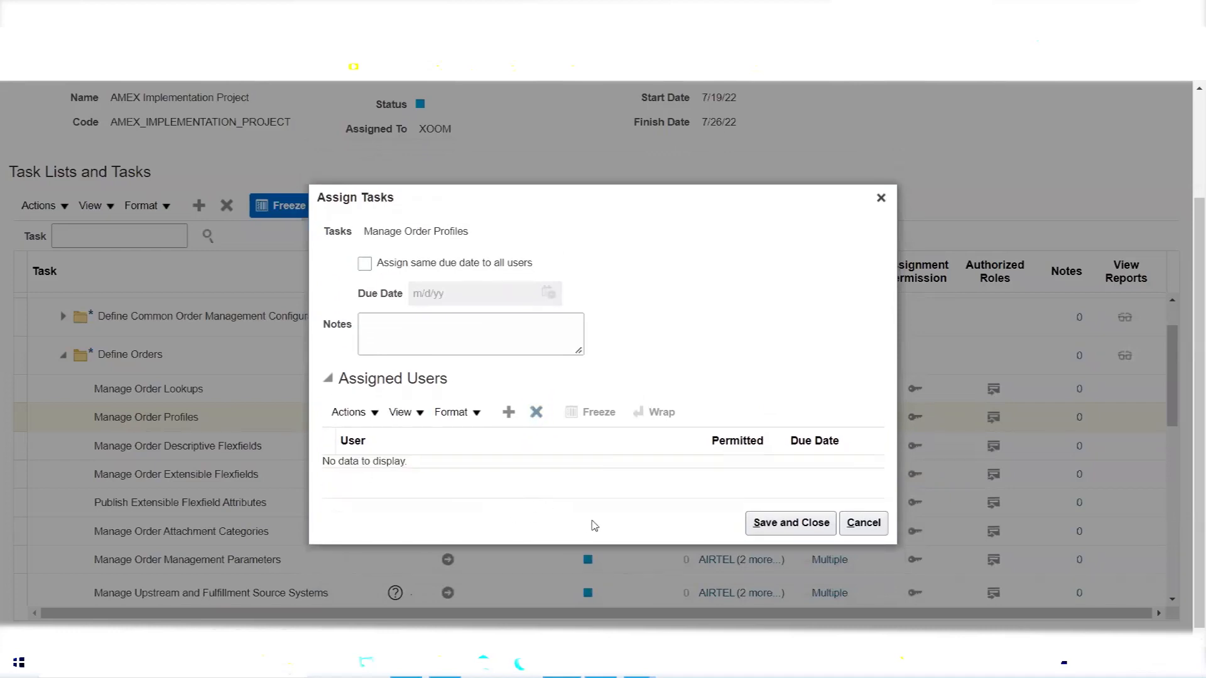
pyautogui.click(510, 419)
pyautogui.click(543, 245)
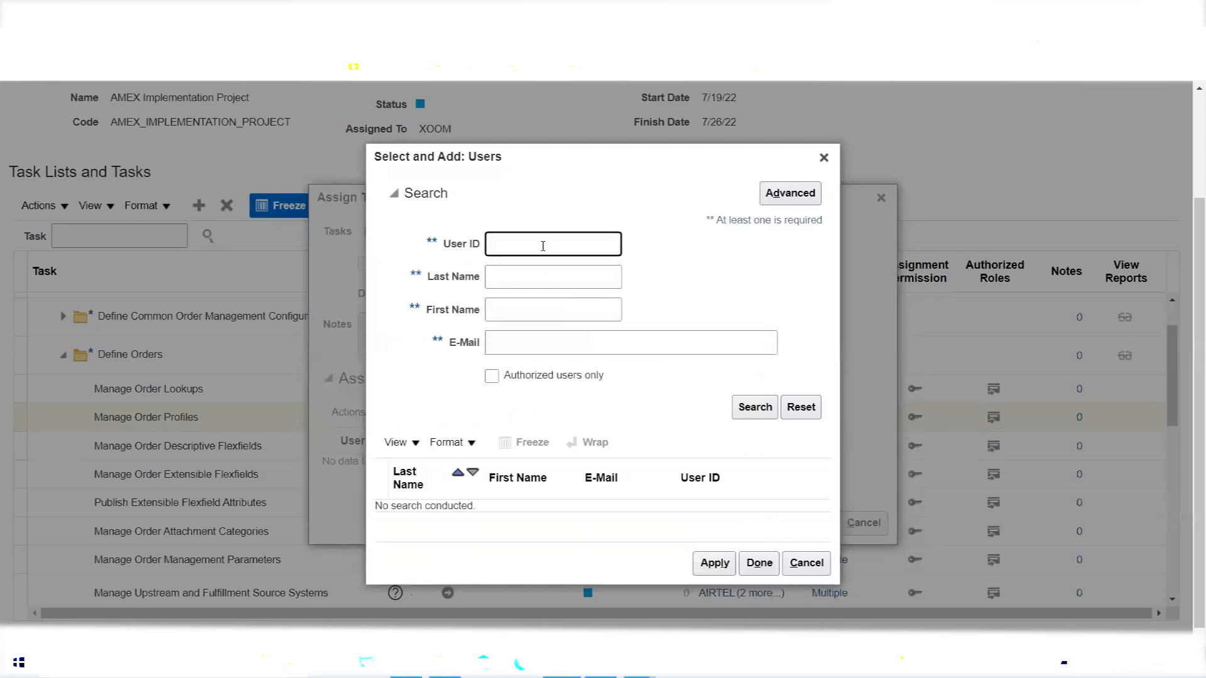
pyautogui.write('JIO')
pyautogui.click(774, 404)
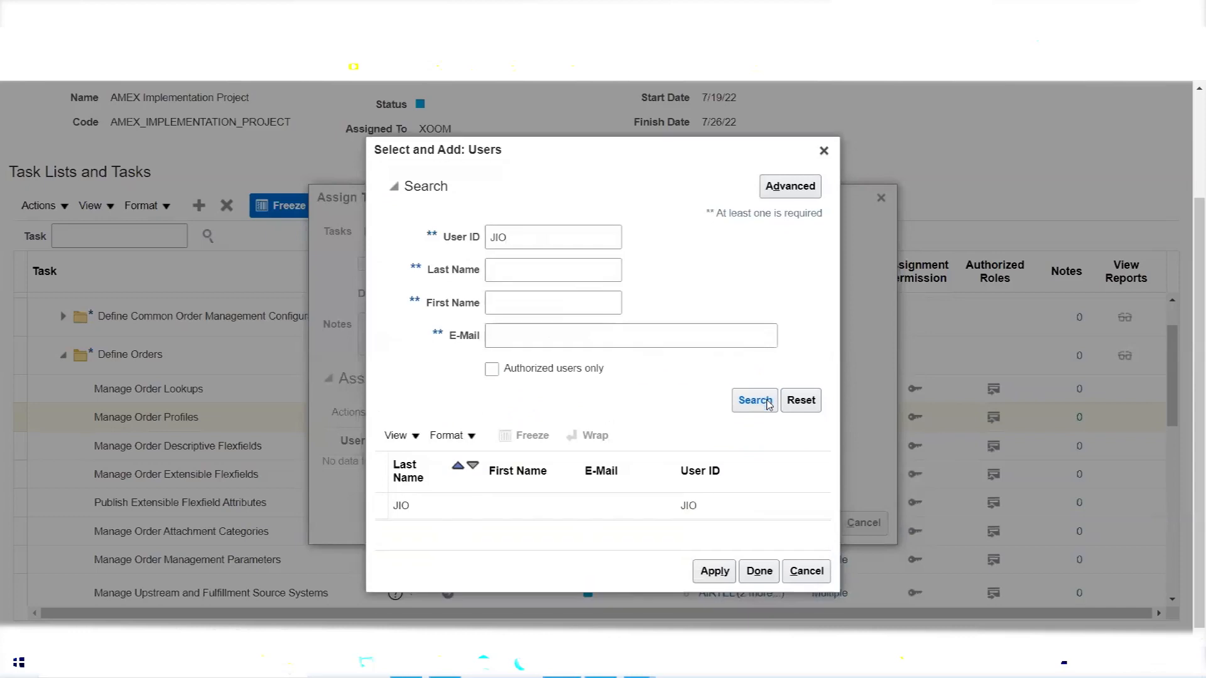
pyautogui.click(465, 509)
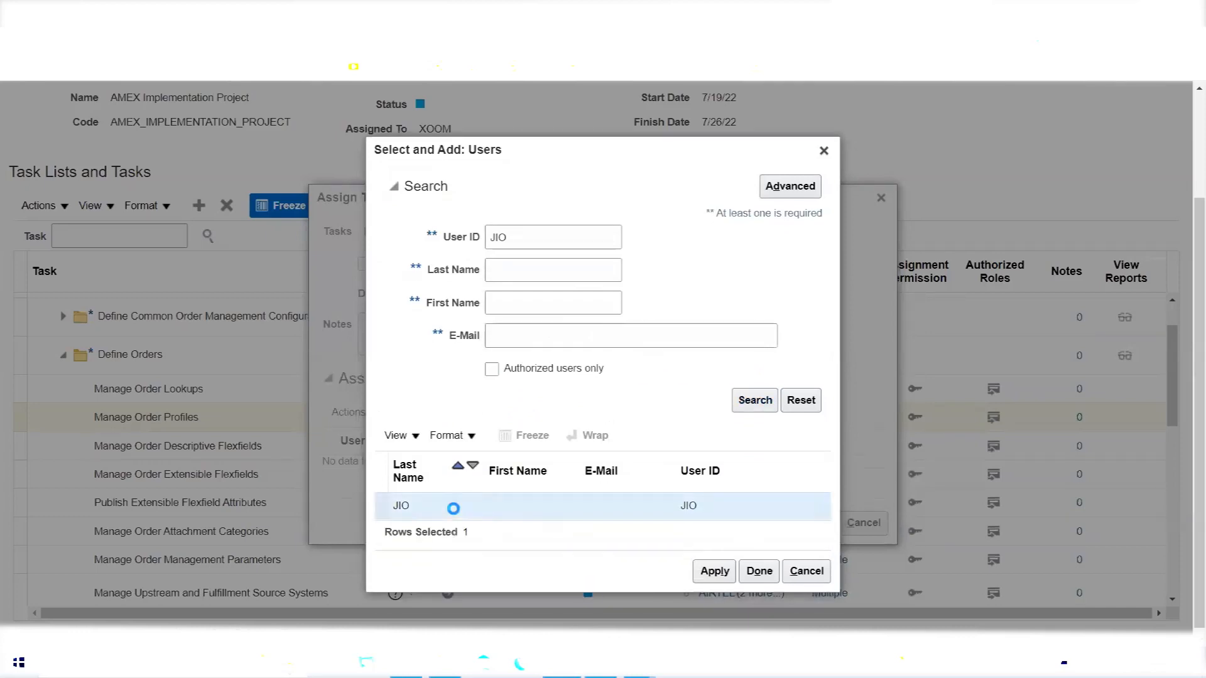
pyautogui.click(714, 573)
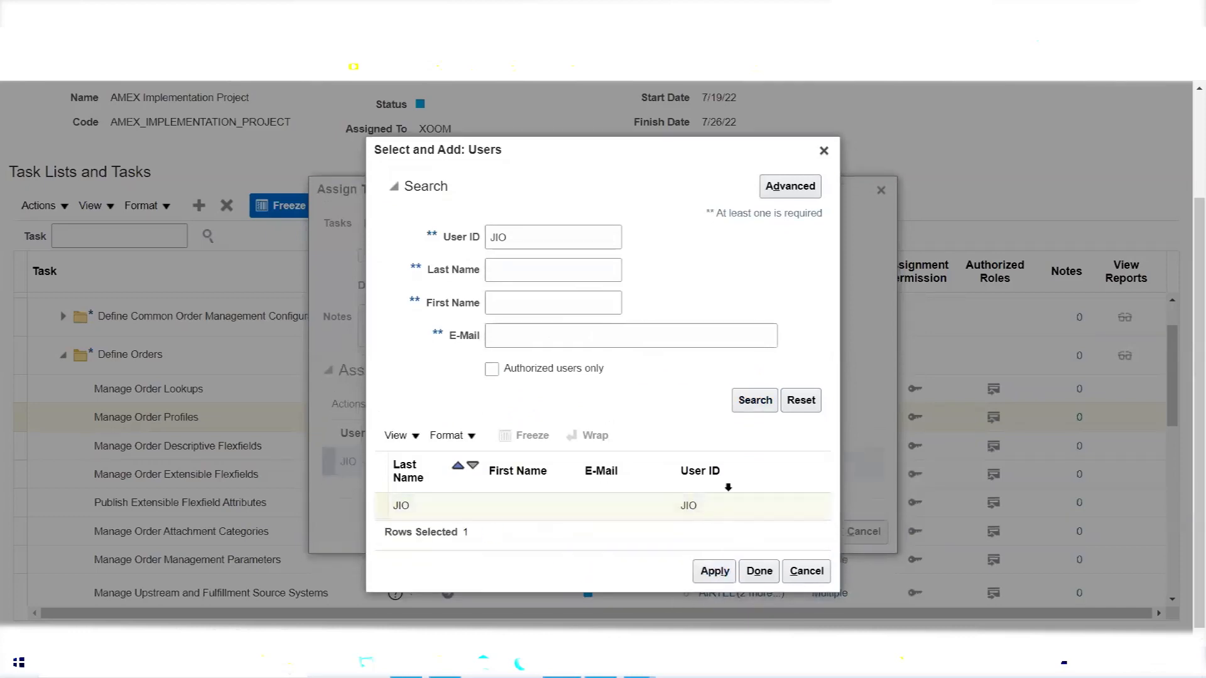
pyautogui.click(759, 569)
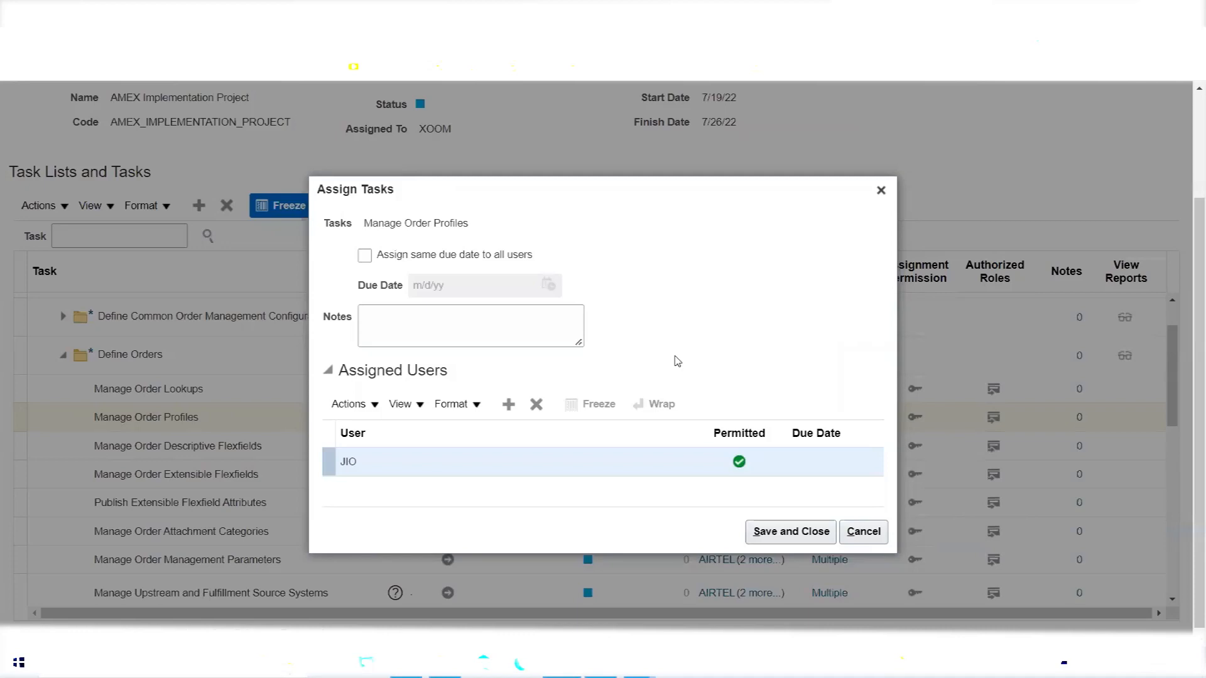
# Set JIO's due date for Manage Order Profiles to 7/19/22 and save the assignment.
pyautogui.click(805, 463)
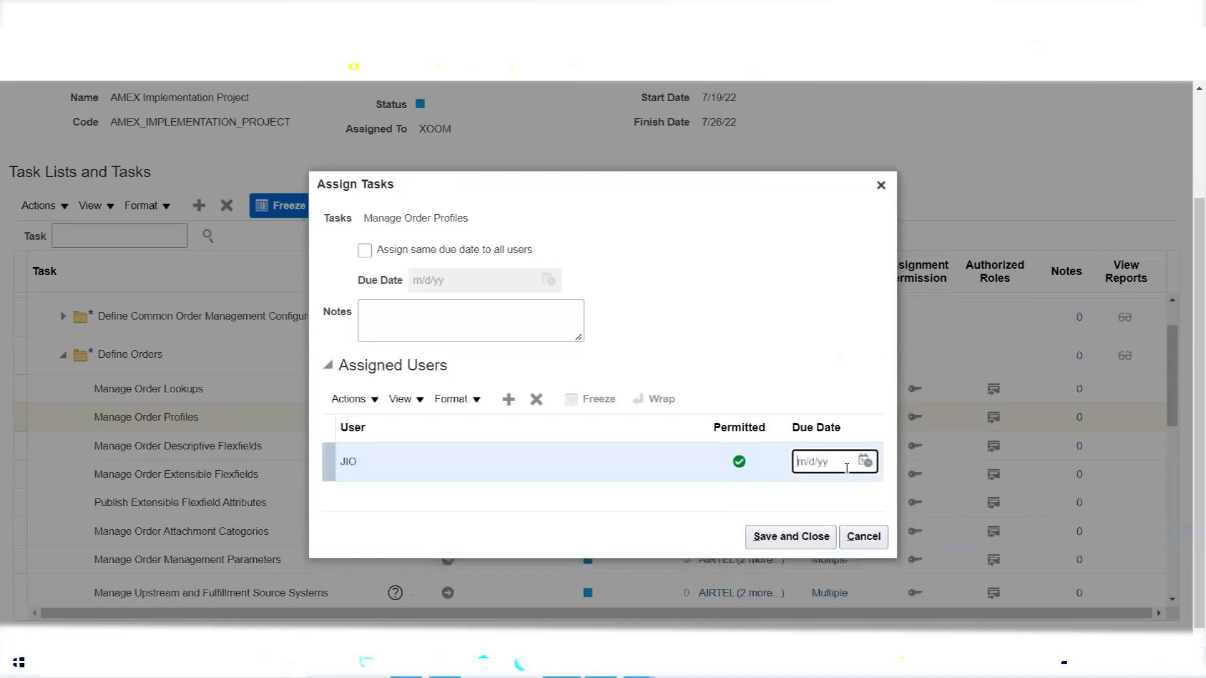
pyautogui.click(865, 461)
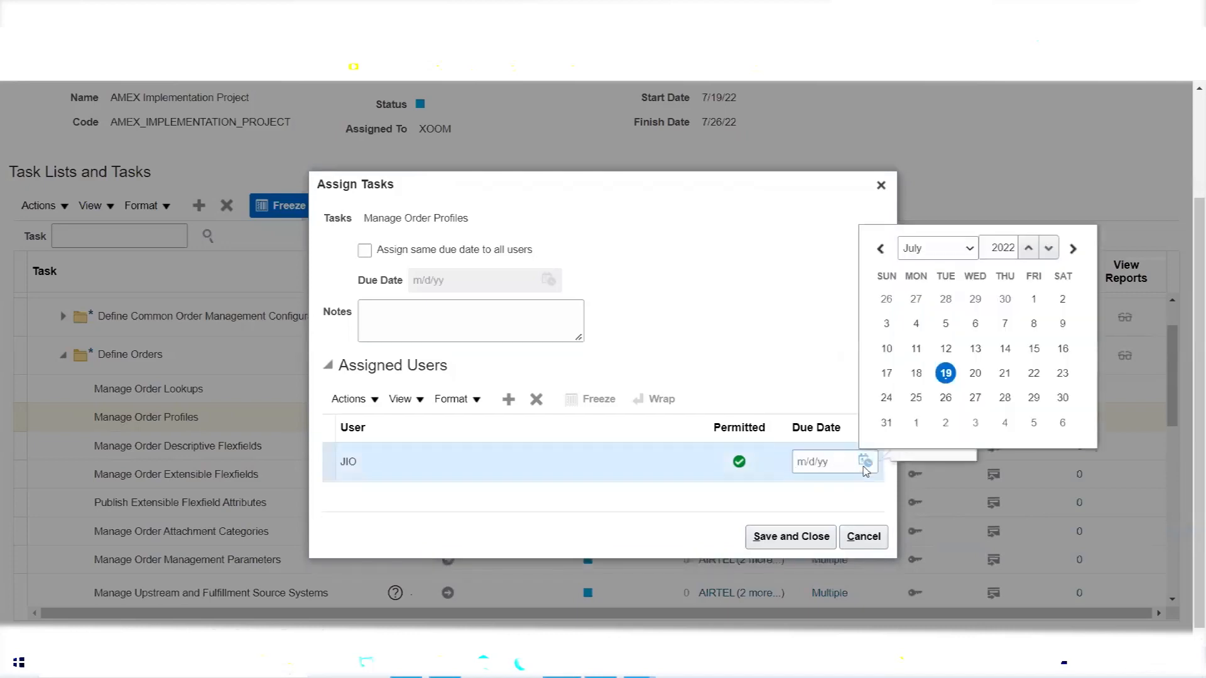
pyautogui.click(945, 374)
pyautogui.click(796, 539)
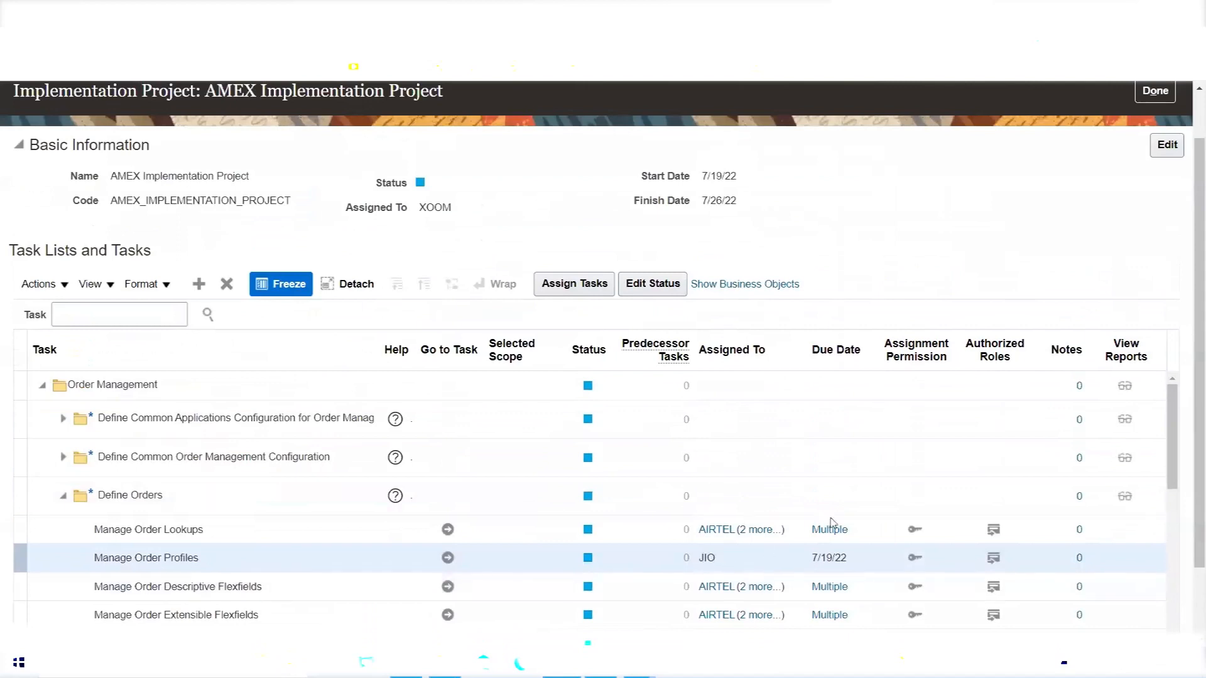
# Examine the assignees and due dates of the Define Orders tasks, including Collect Order Reference and Transaction Data, and collapse Define Orders.
pyautogui.scroll(-4, 819, 526)
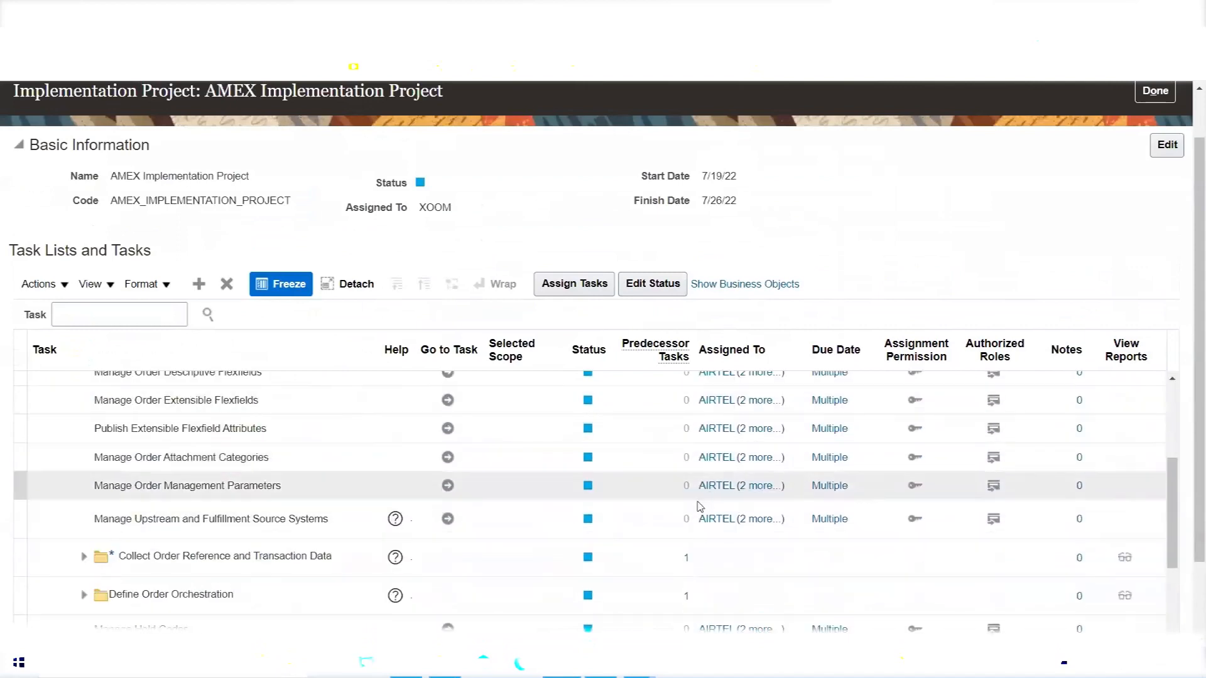
pyautogui.click(83, 557)
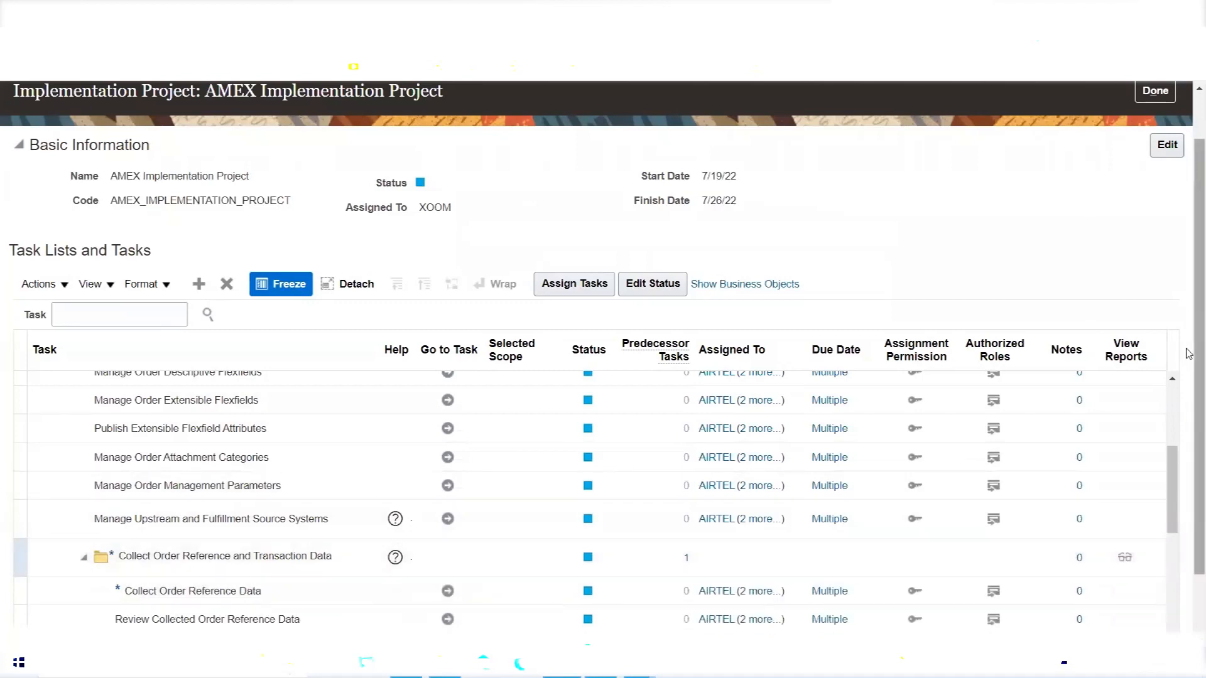
pyautogui.scroll(-2, 1189, 353)
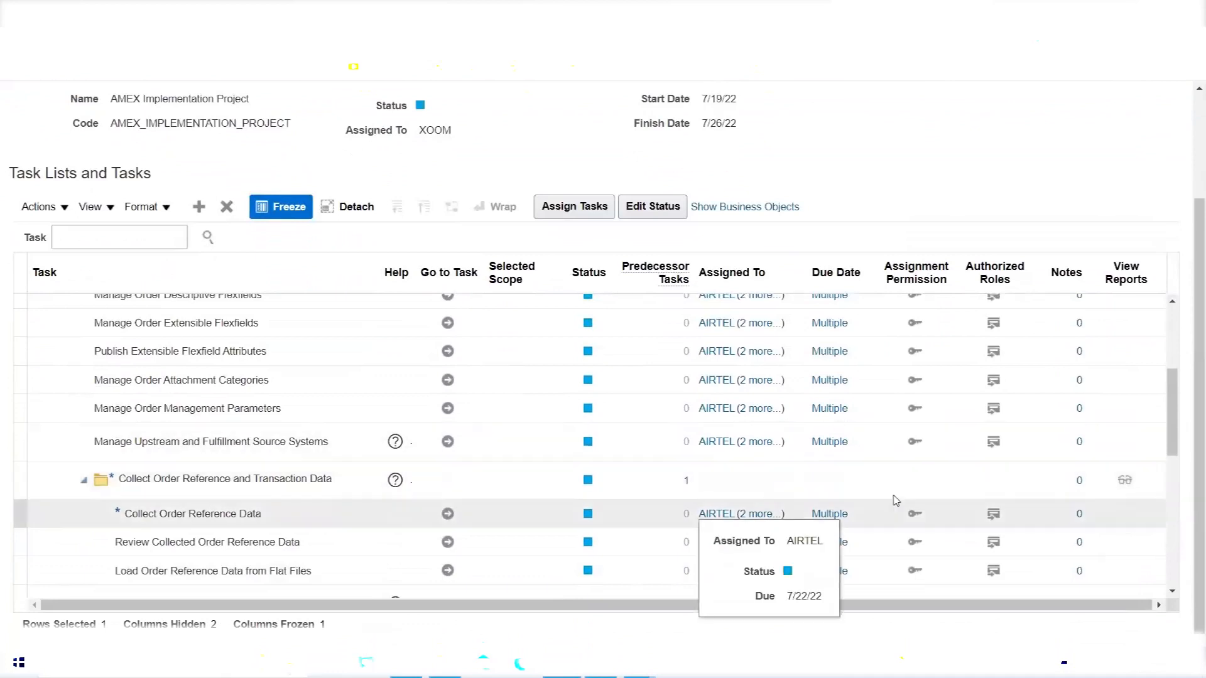
pyautogui.moveTo(1176, 392); pyautogui.dragTo(1184, 510)
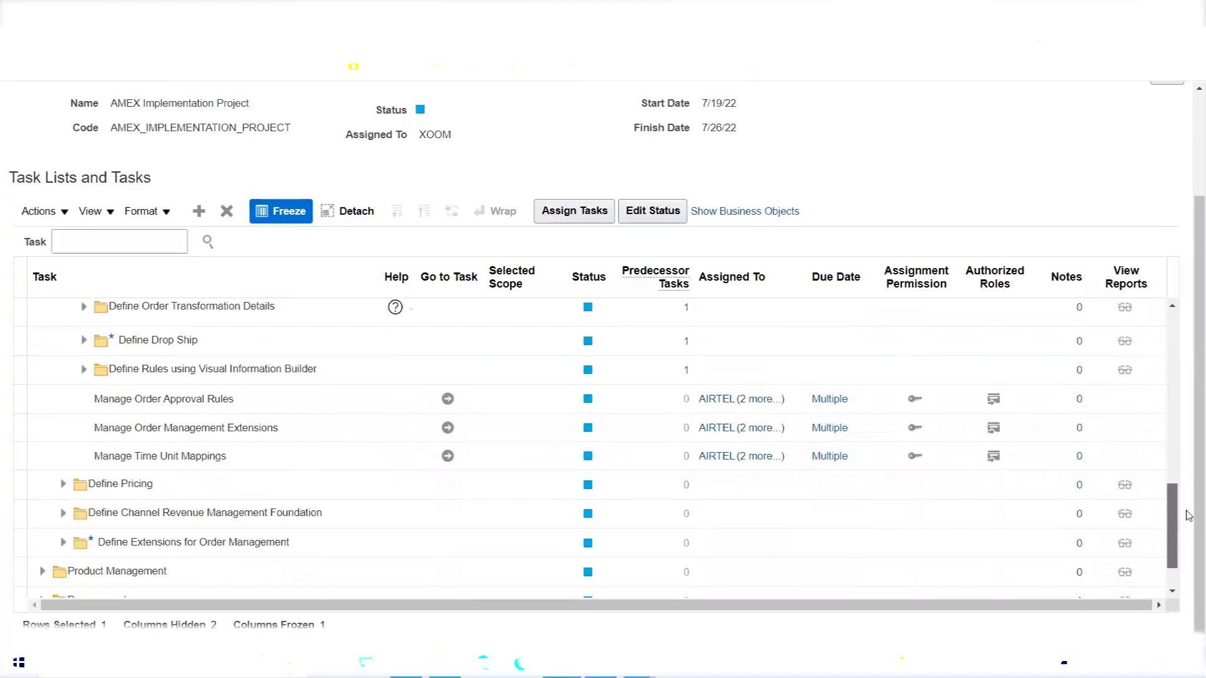
pyautogui.moveTo(1175, 503); pyautogui.dragTo(1175, 332)
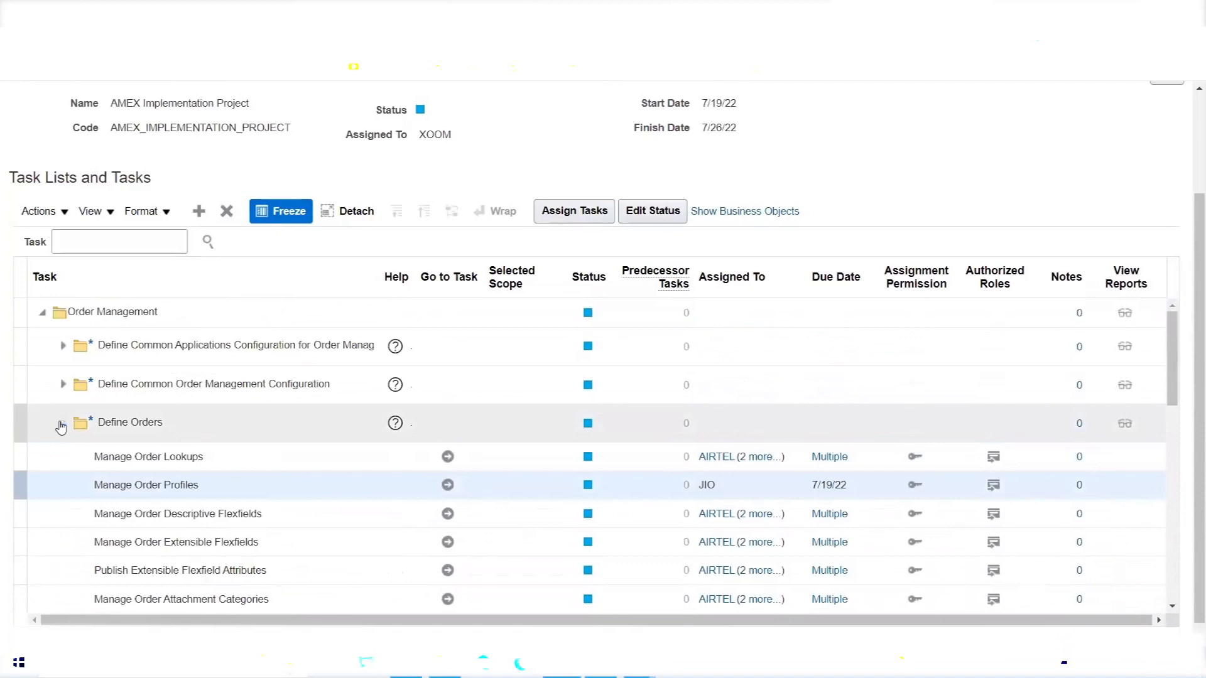
pyautogui.click(61, 426)
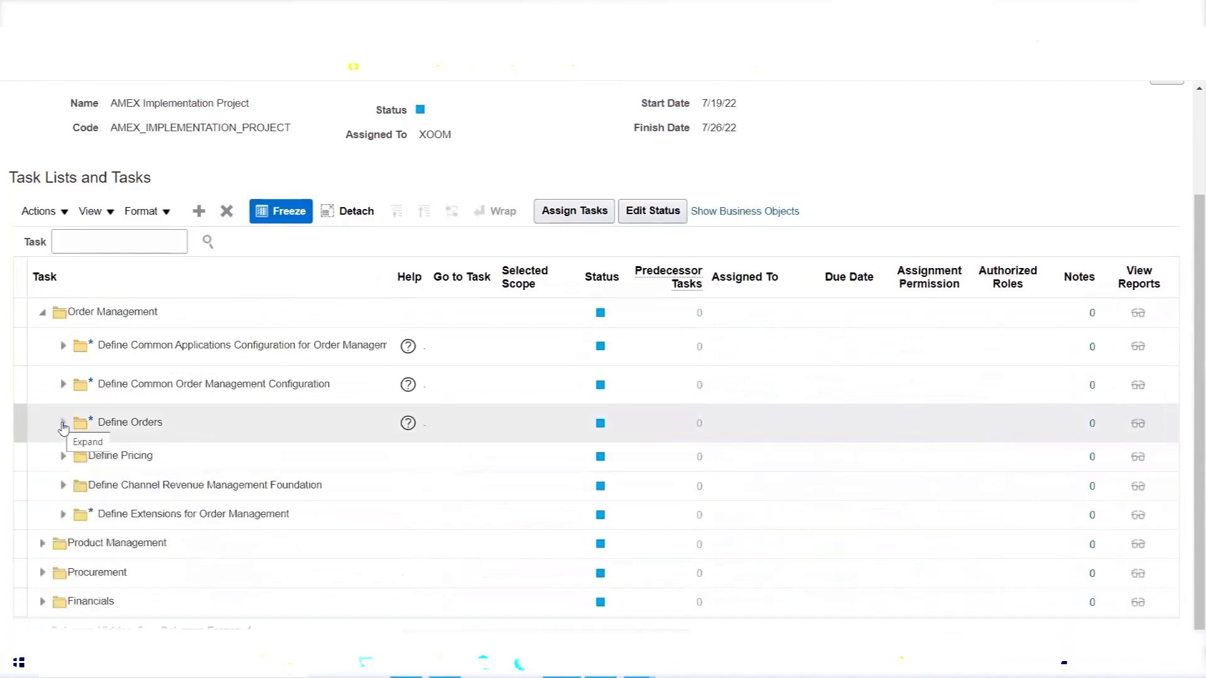
# Check the assignees of the Define Basic Items tasks under Define Common Order Management Configuration, and collapse the Order Management list.
pyautogui.click(63, 385)
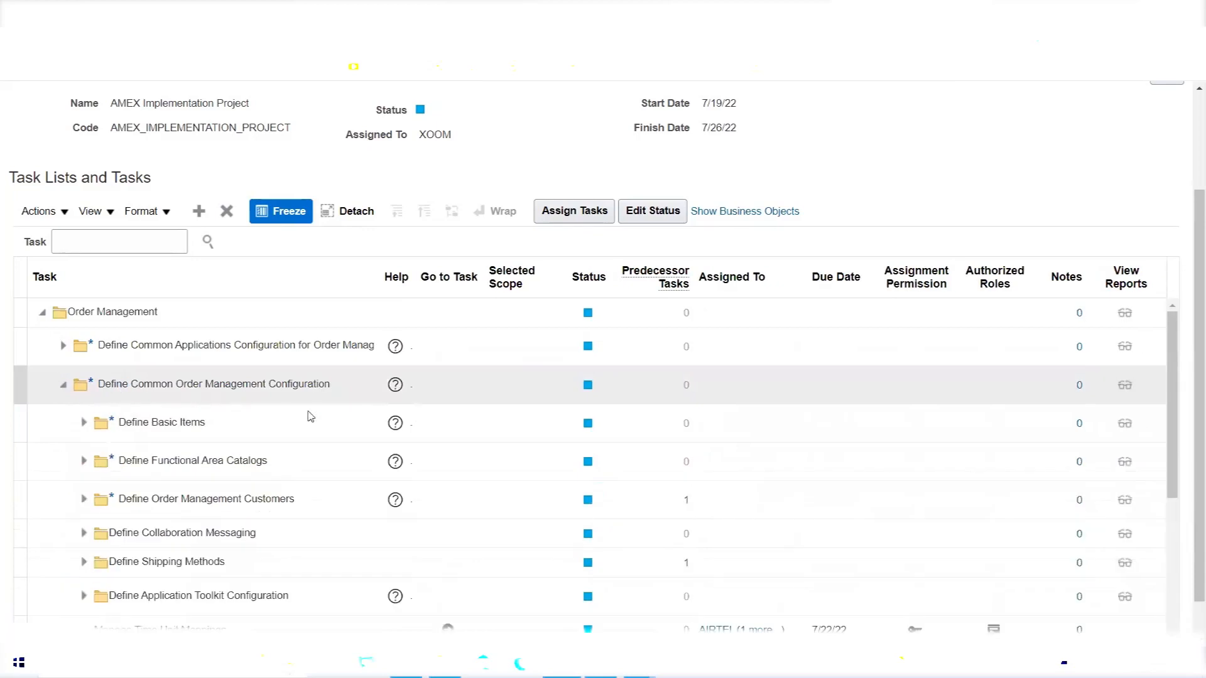
pyautogui.click(84, 423)
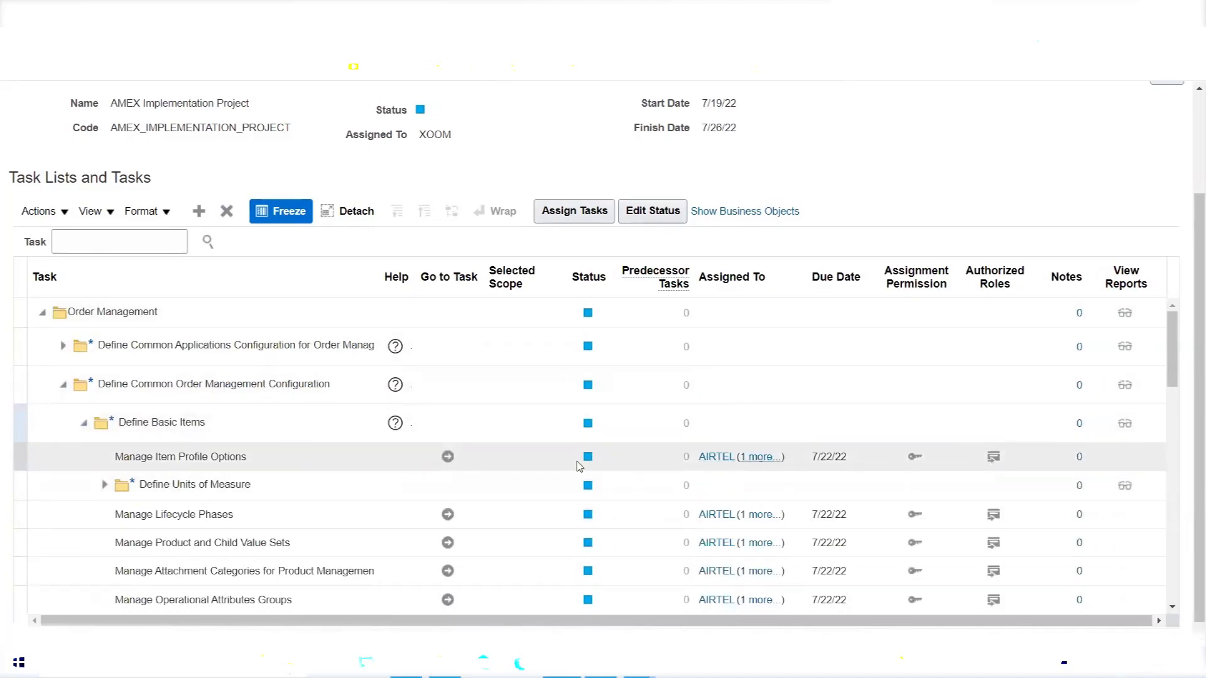
pyautogui.click(83, 423)
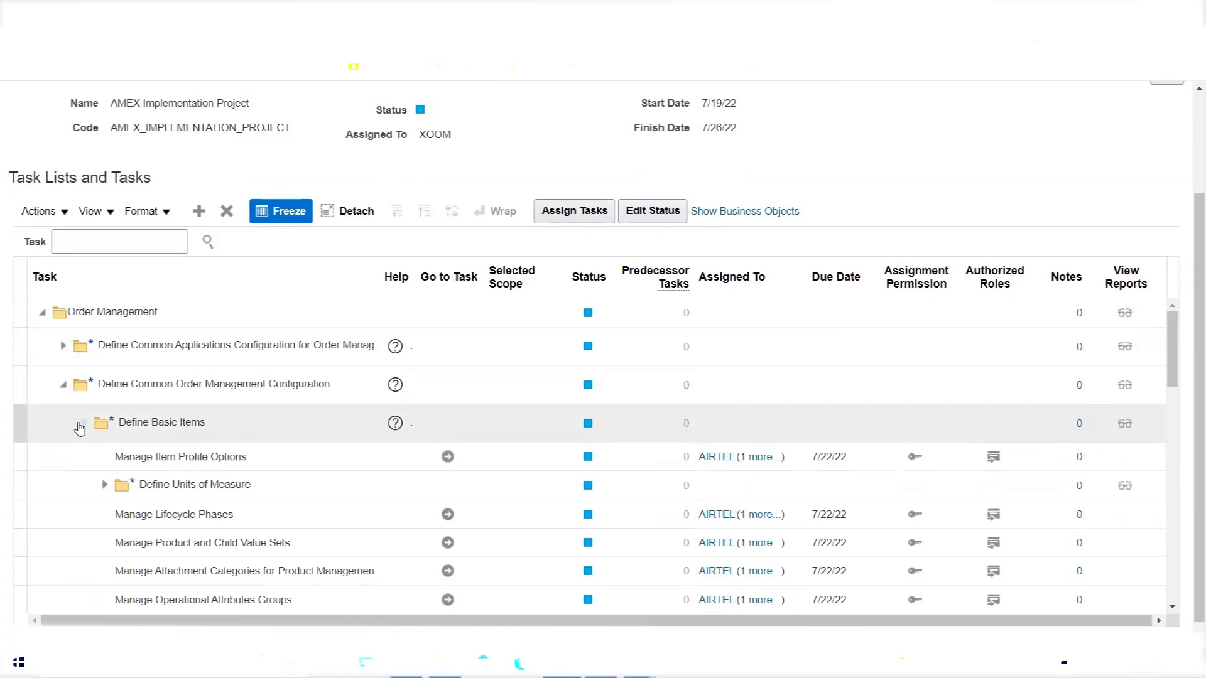
pyautogui.click(61, 388)
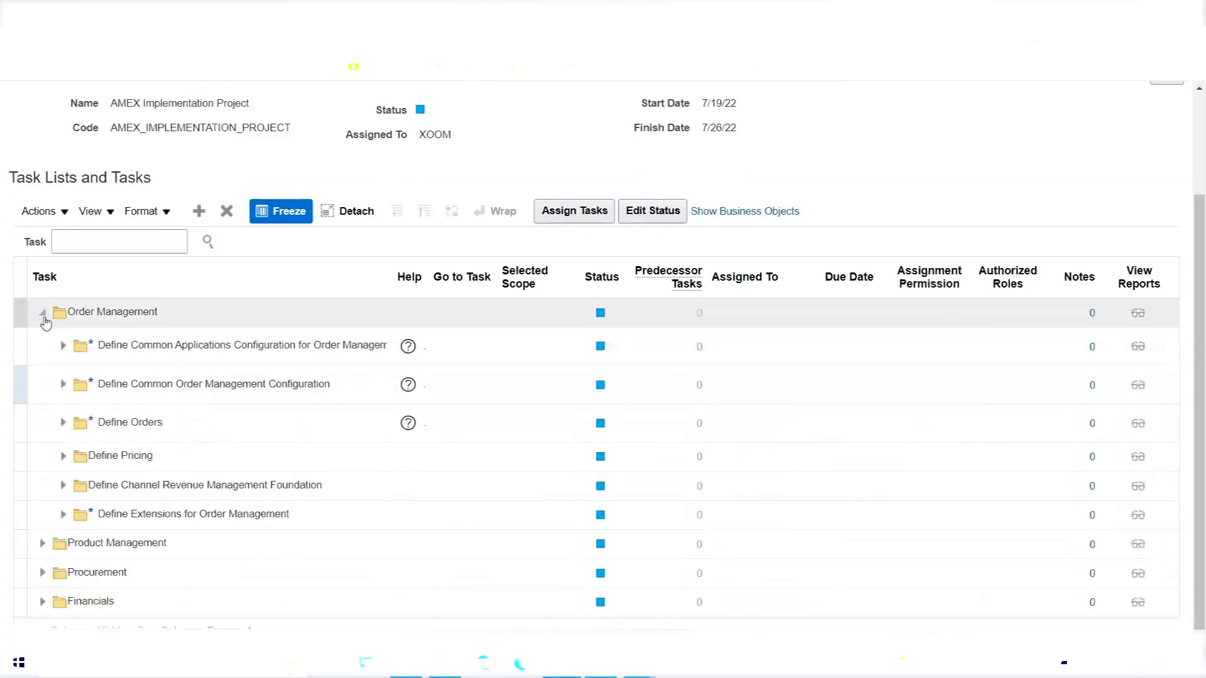
pyautogui.click(43, 314)
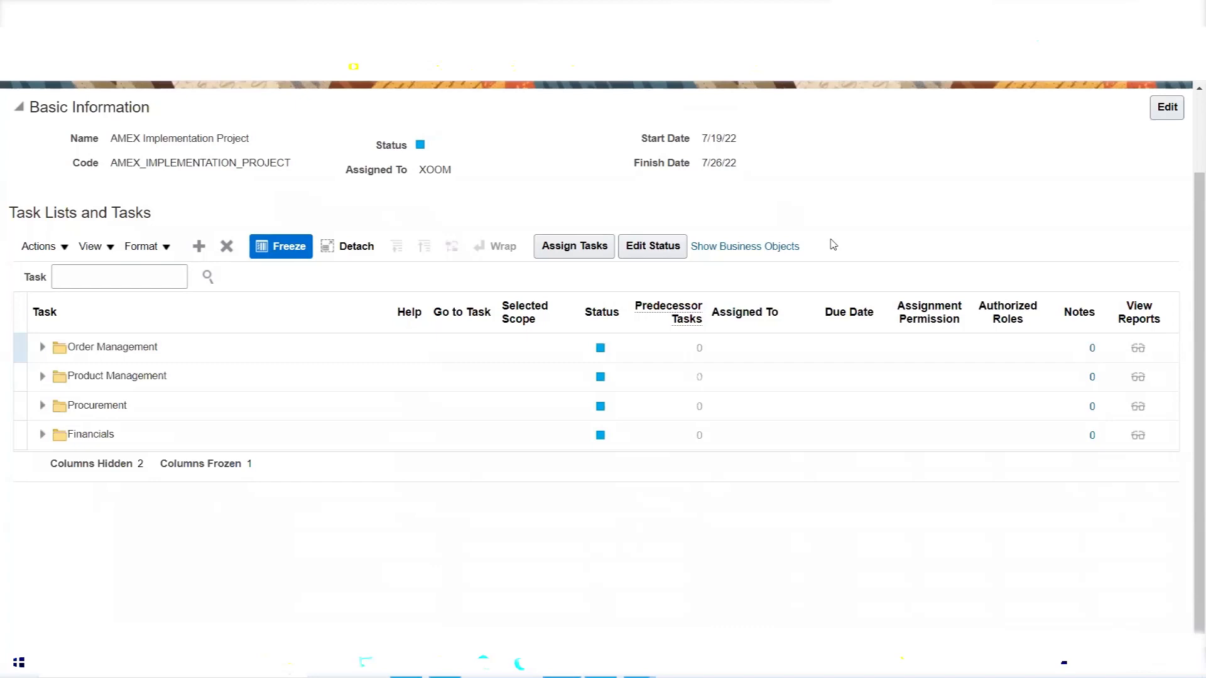
# Set the status of the Product Management task list to In Progress and save it.
pyautogui.click(137, 380)
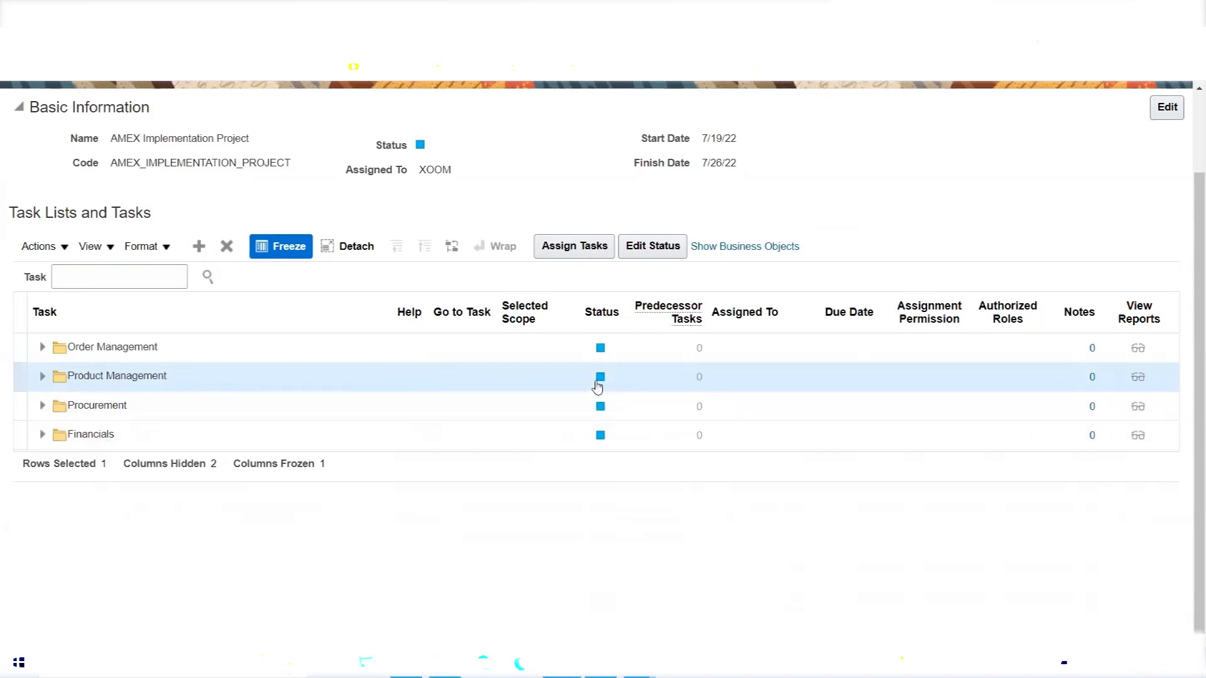
pyautogui.click(601, 379)
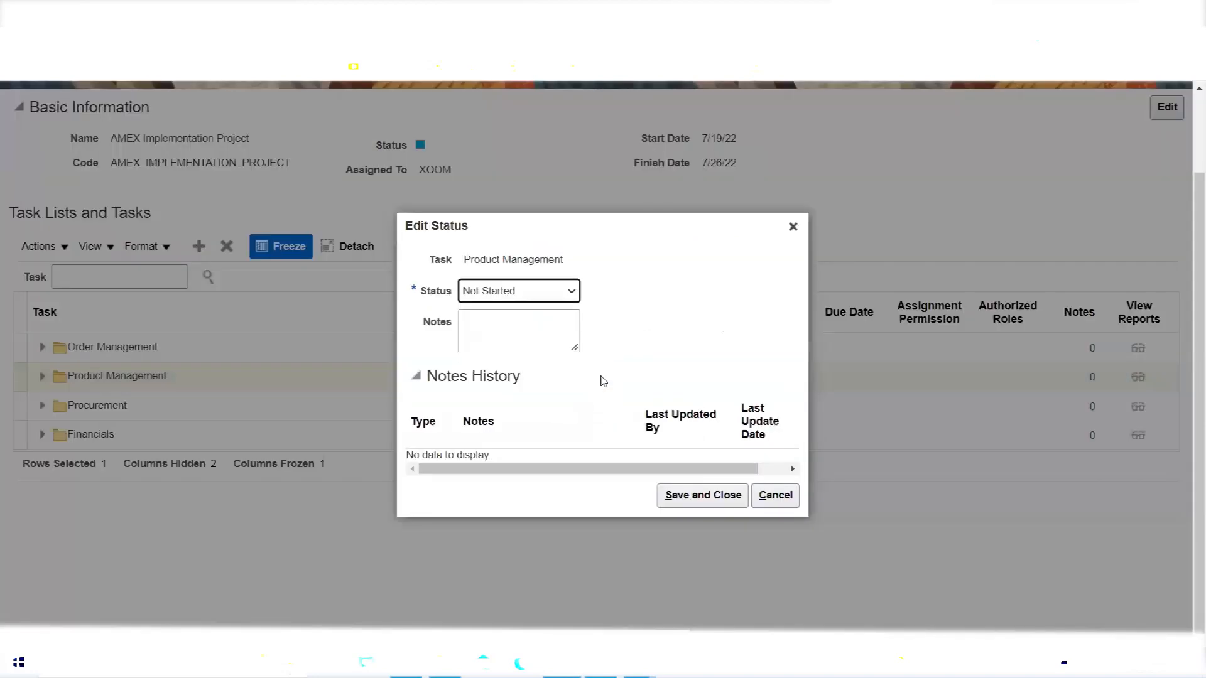
pyautogui.click(576, 292)
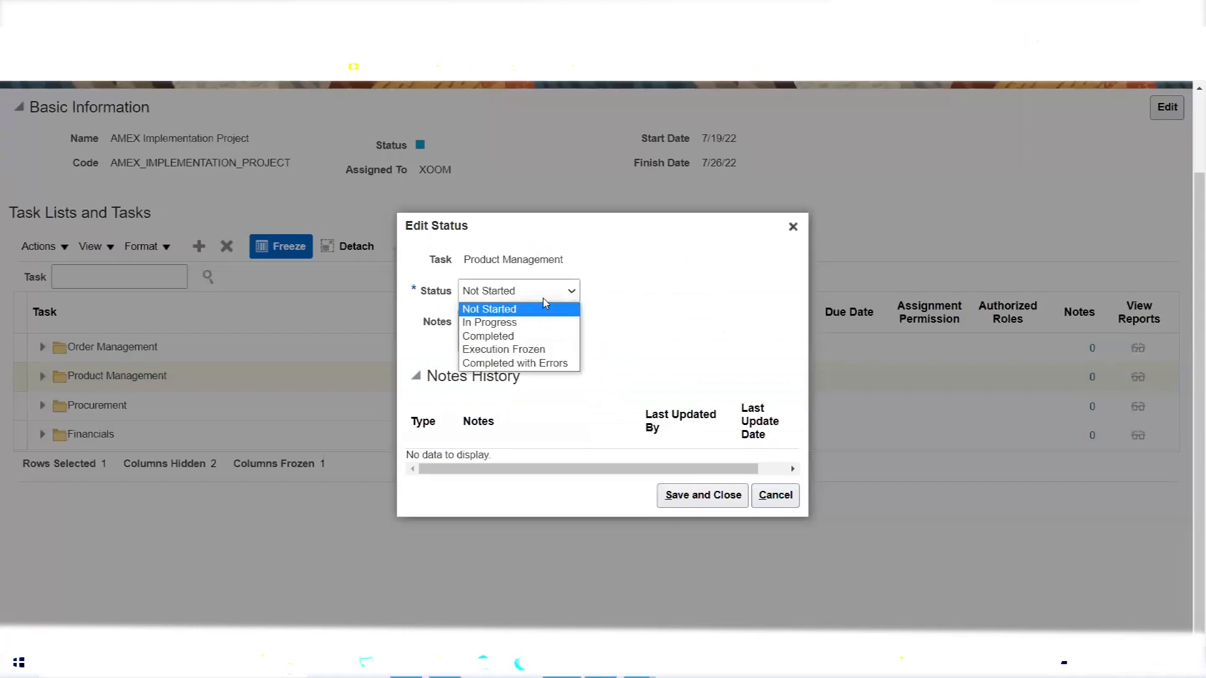
pyautogui.click(518, 318)
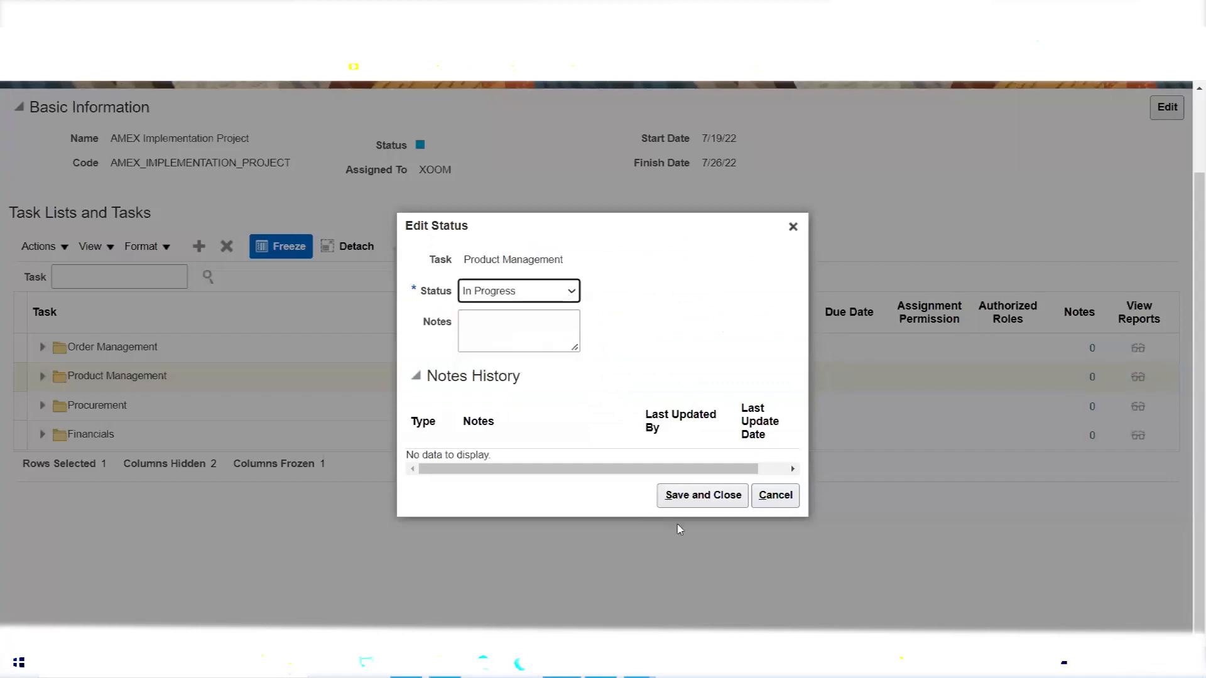
pyautogui.click(696, 496)
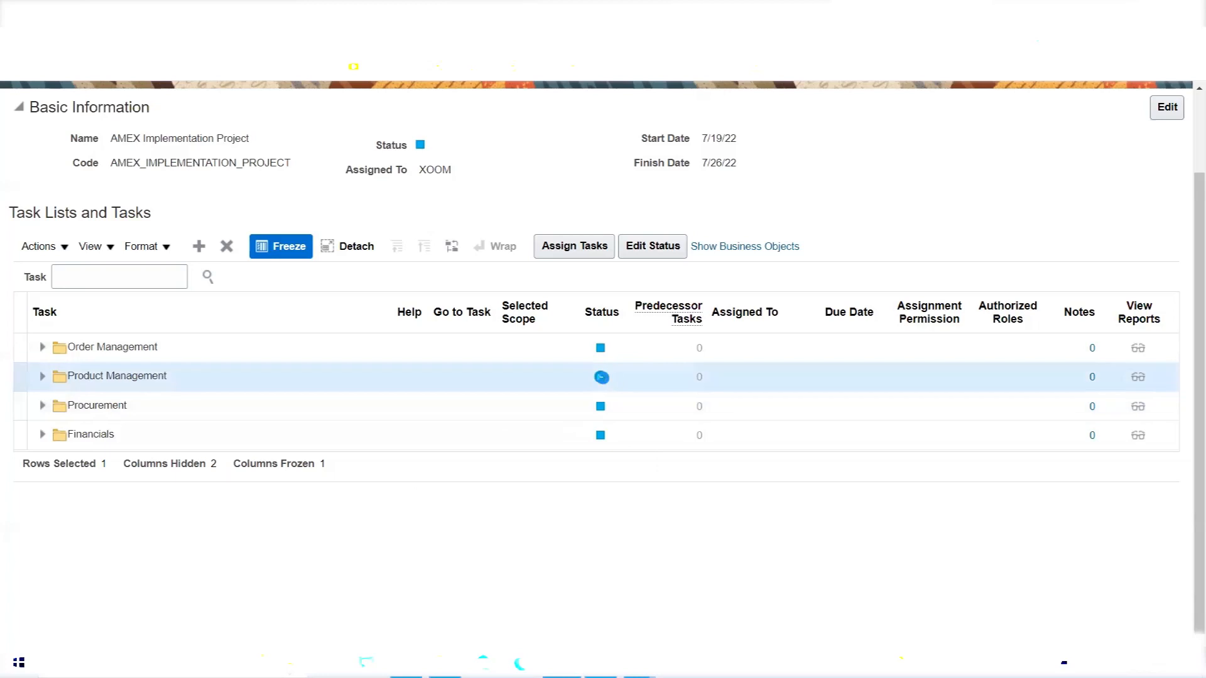
# Set the status of the Product Management task list to Completed and save it.
pyautogui.click(601, 376)
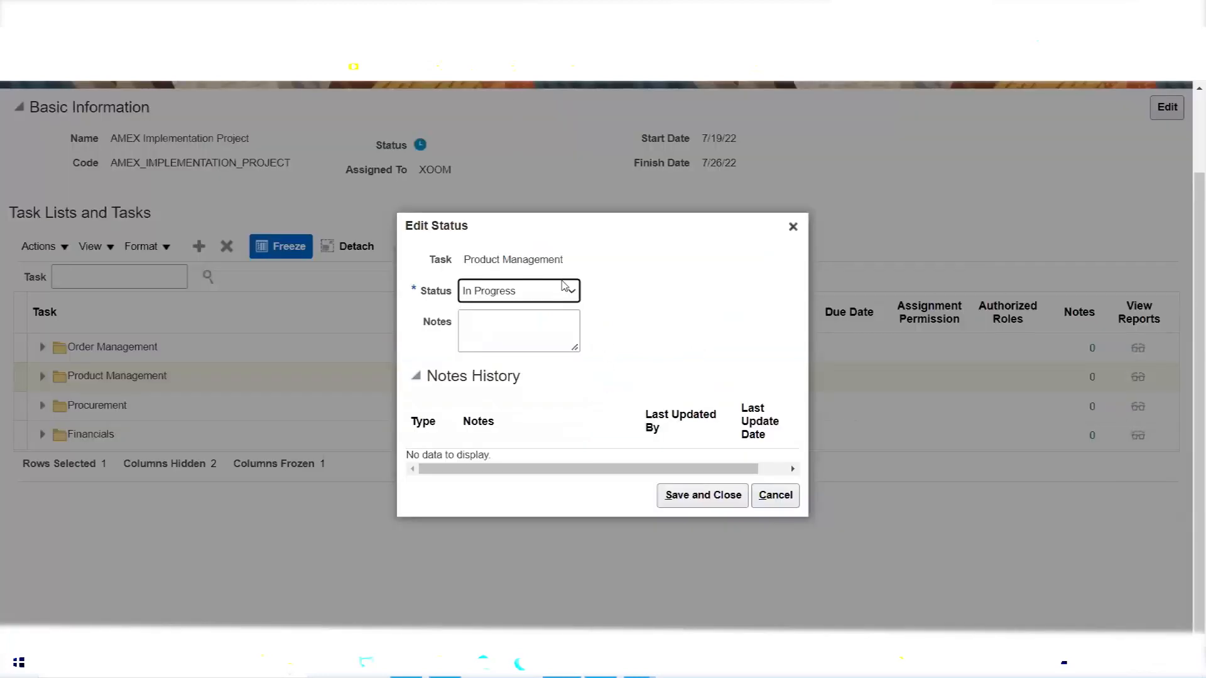
pyautogui.click(564, 287)
pyautogui.click(538, 336)
pyautogui.click(699, 495)
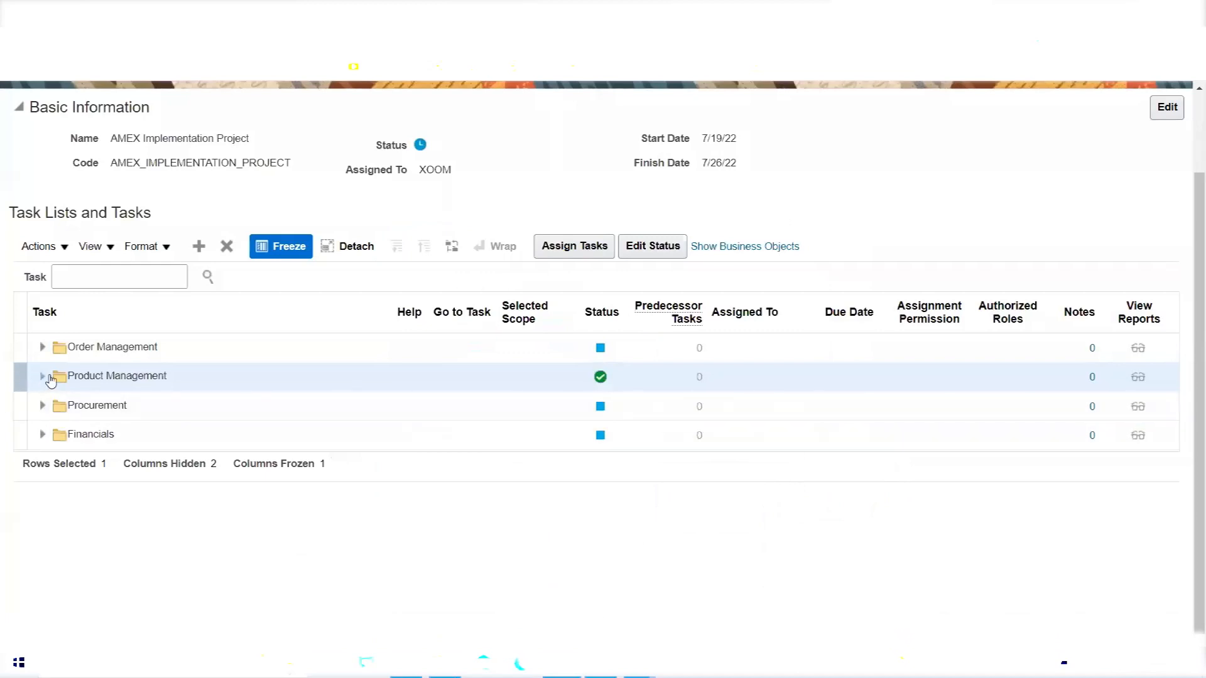
# Expand Product Management down to Define Items to examine the statuses of its nested task lists and tasks, and collapse it again.
pyautogui.click(43, 378)
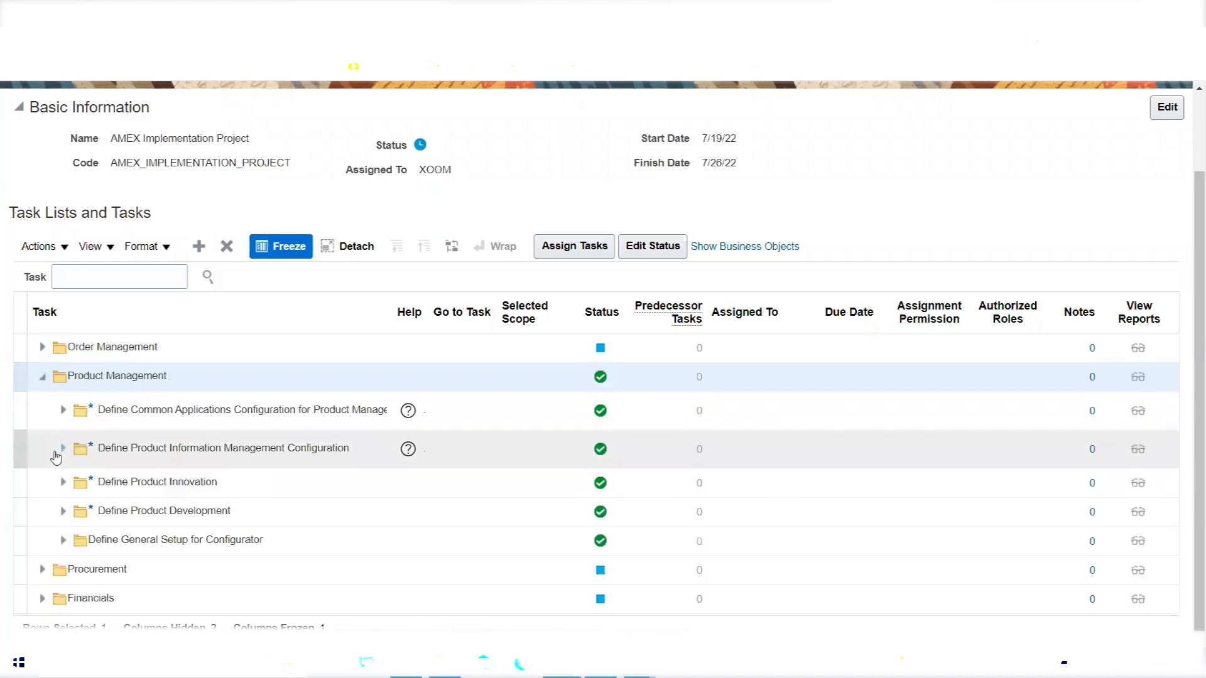
pyautogui.click(62, 449)
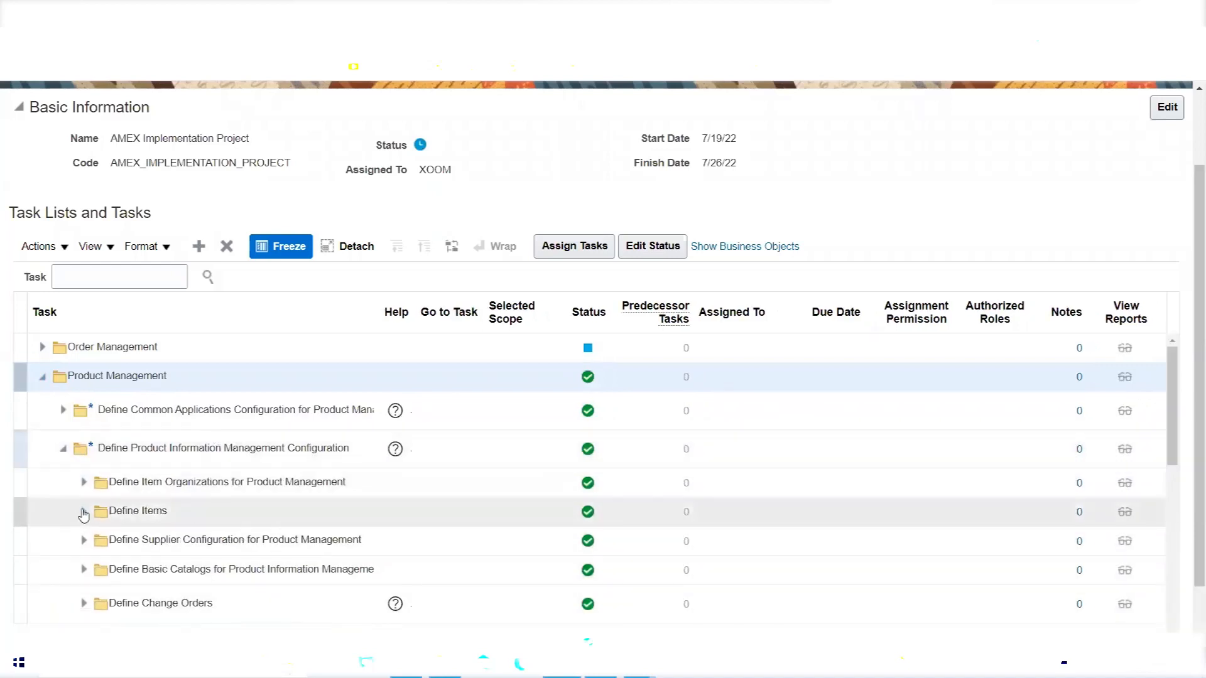
pyautogui.click(84, 512)
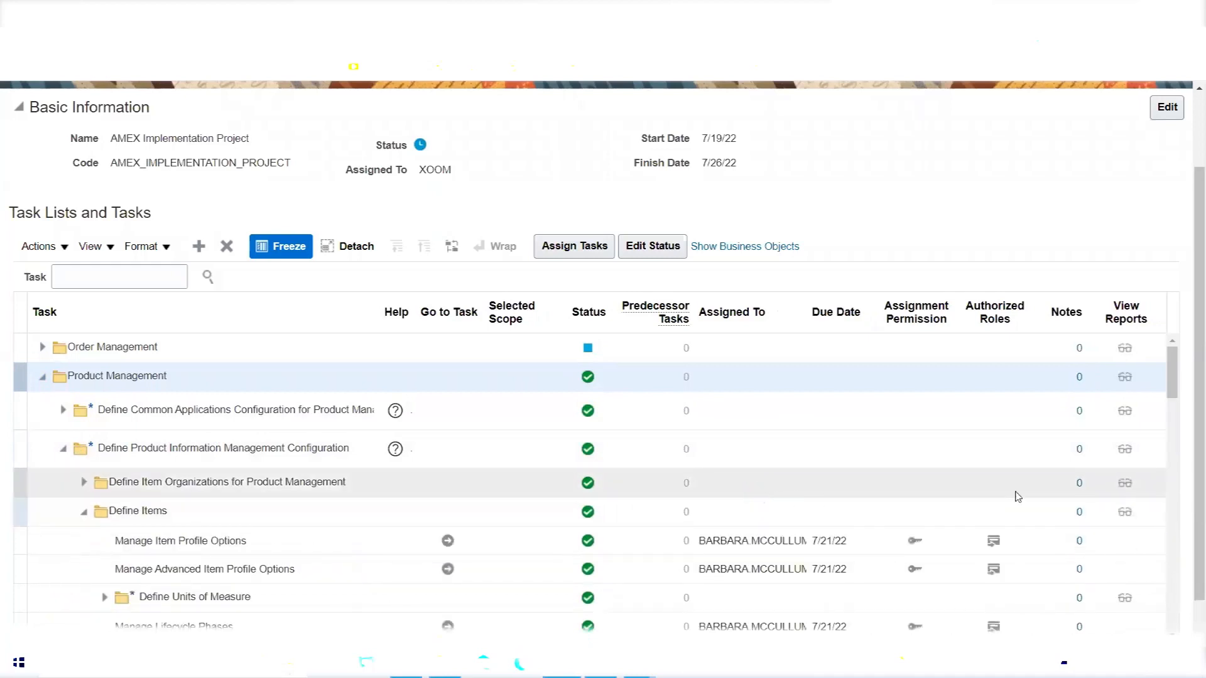
pyautogui.scroll(-1, 1189, 354)
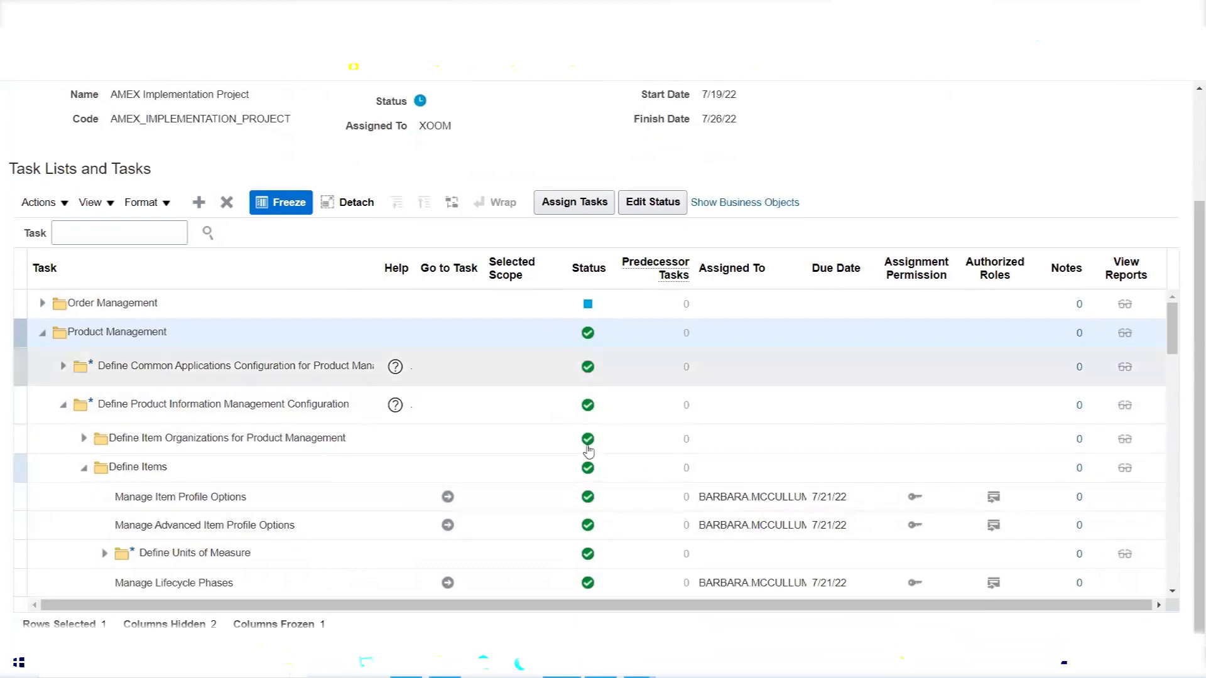
pyautogui.click(85, 471)
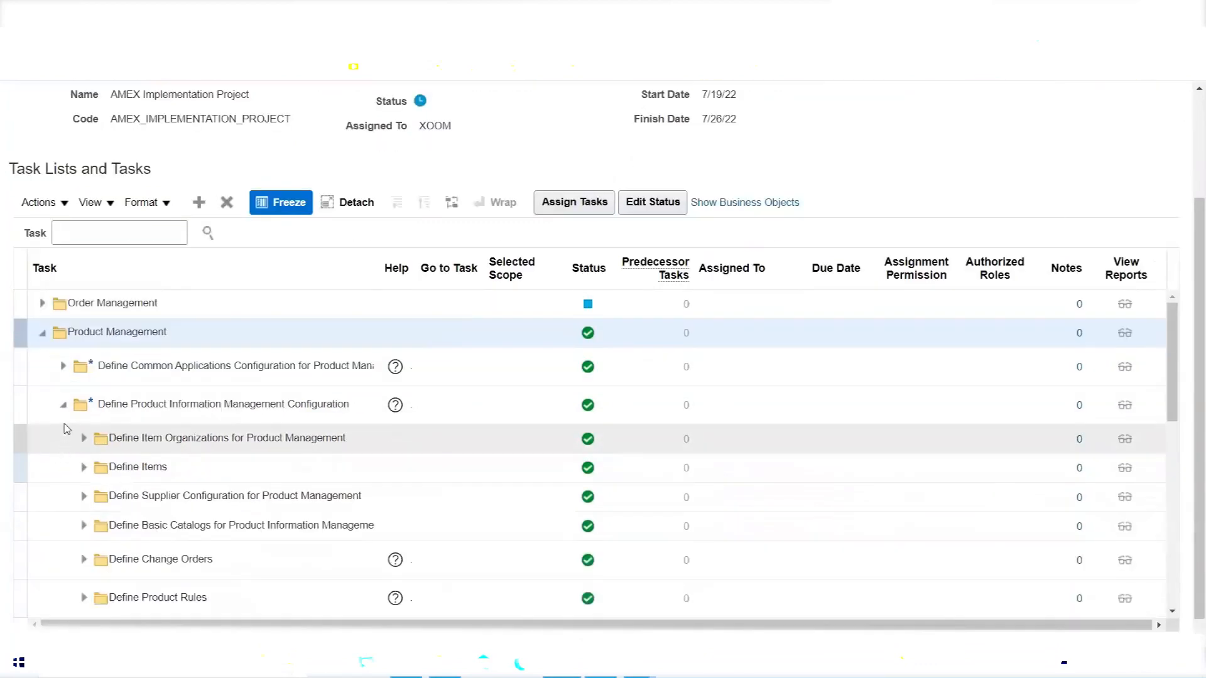
pyautogui.click(63, 407)
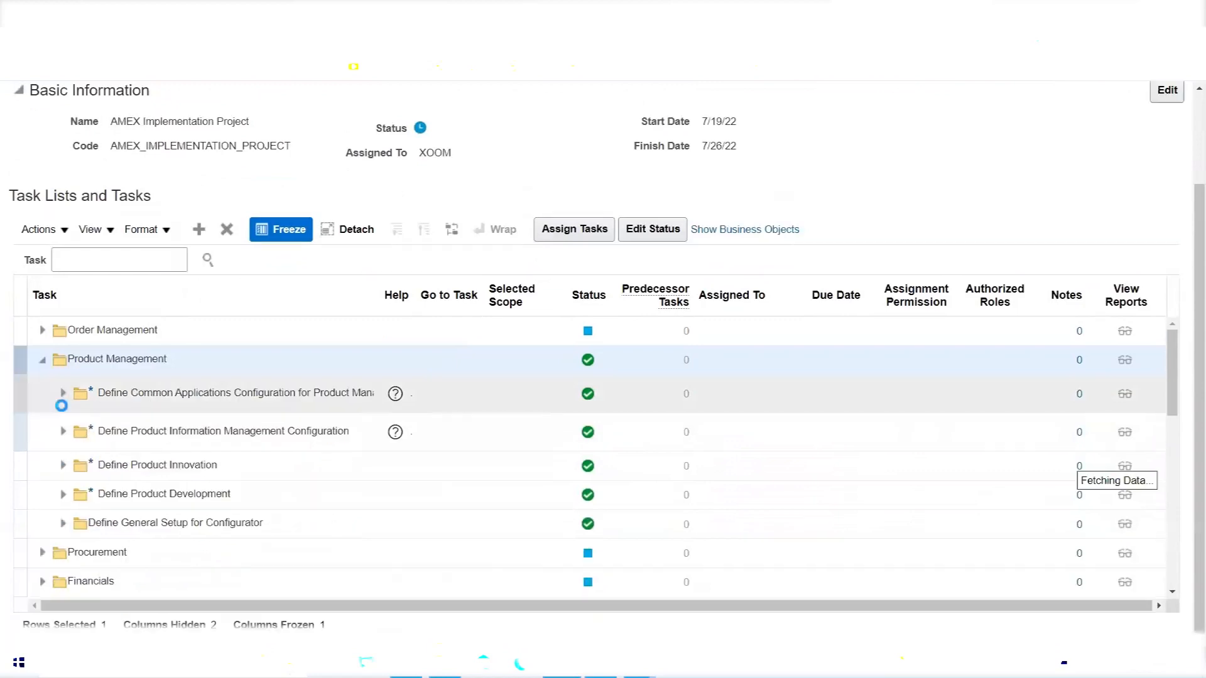
pyautogui.click(42, 374)
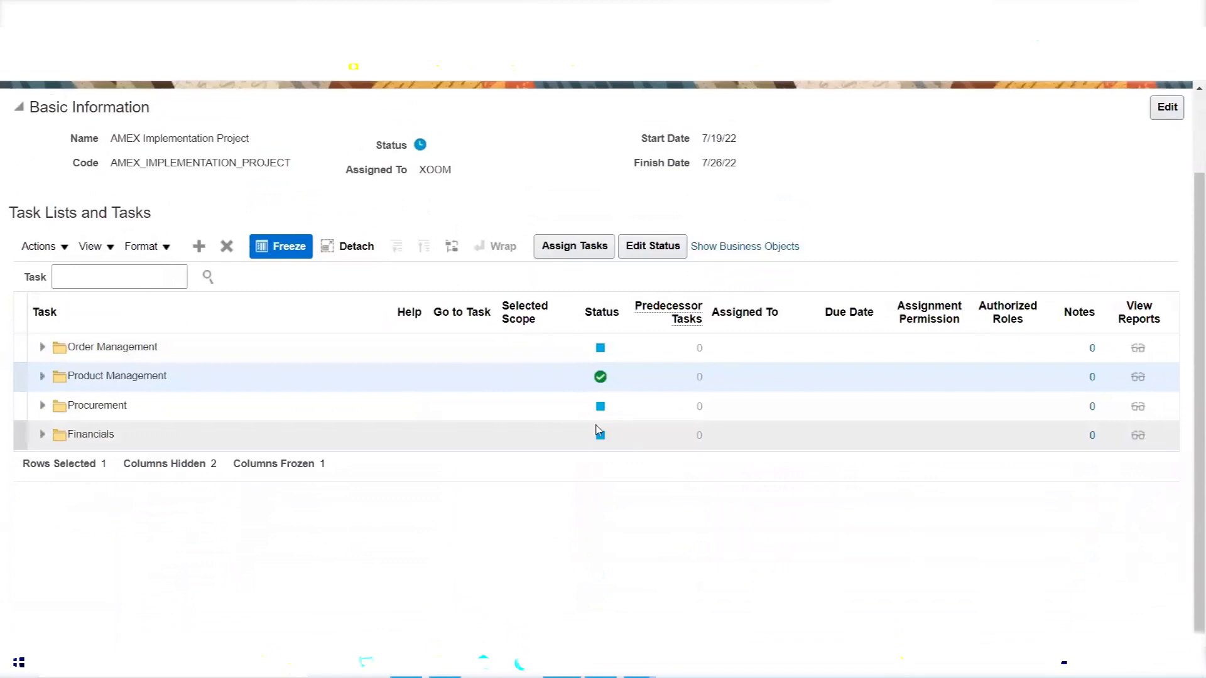
# Set the status of the Procurement task list to In Progress and save it.
pyautogui.click(600, 406)
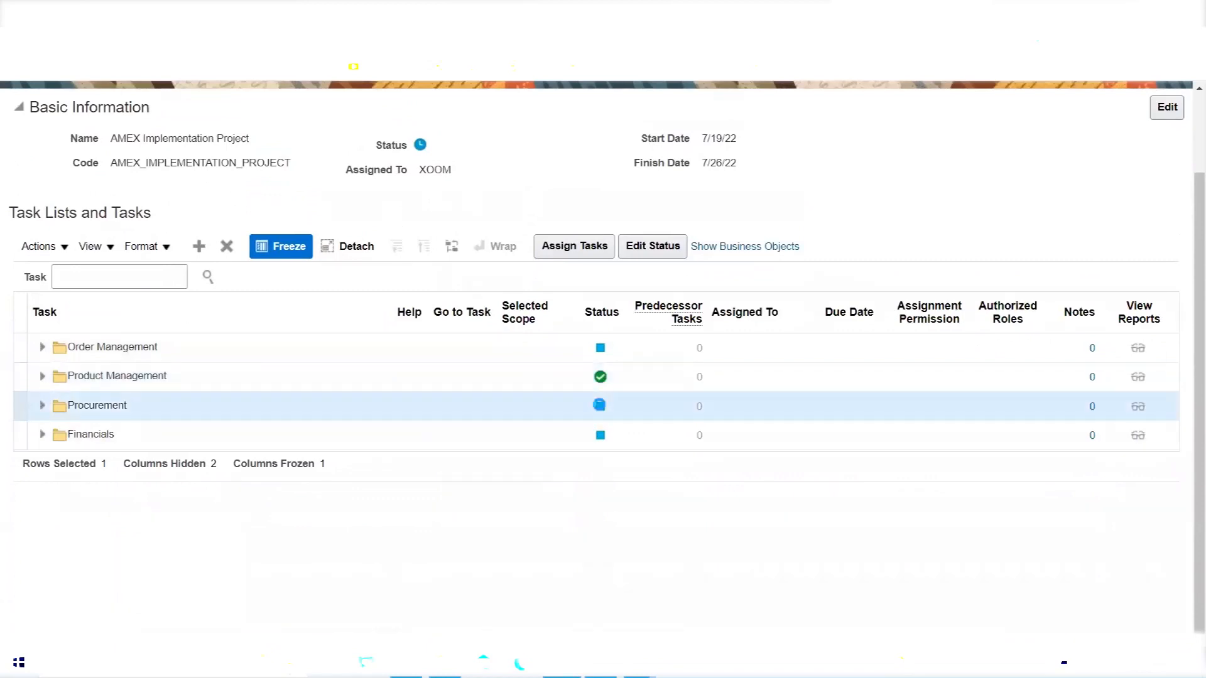
pyautogui.click(599, 405)
pyautogui.click(577, 289)
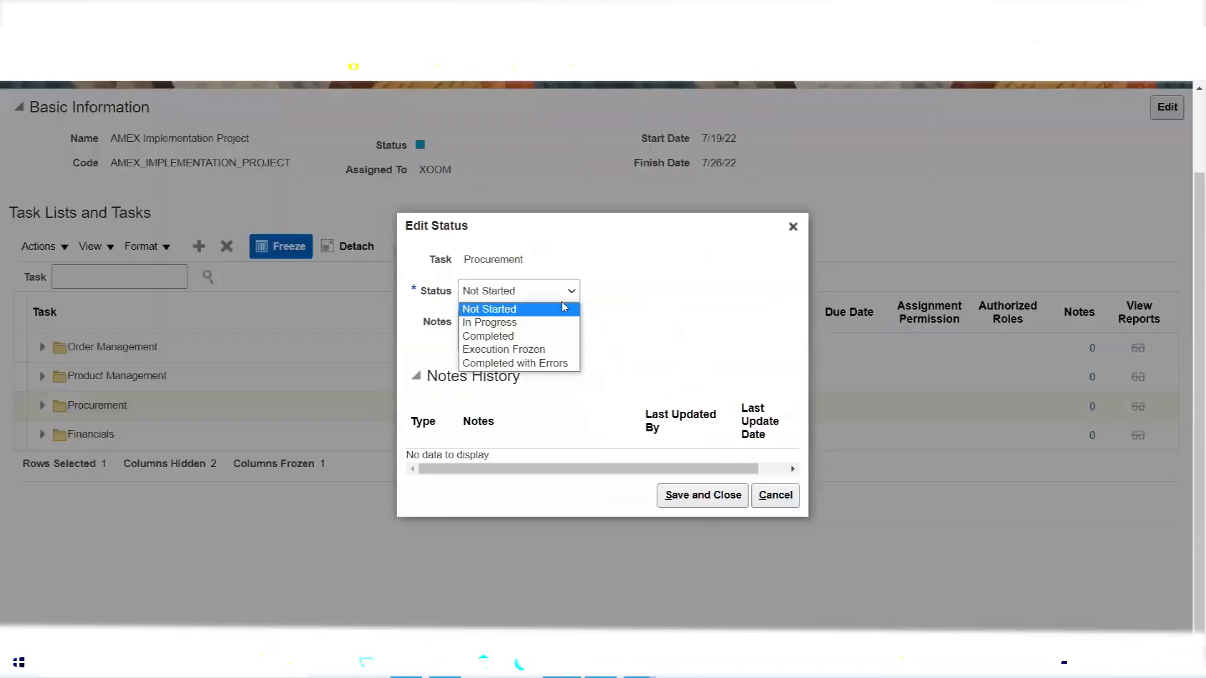
pyautogui.click(546, 322)
pyautogui.click(716, 495)
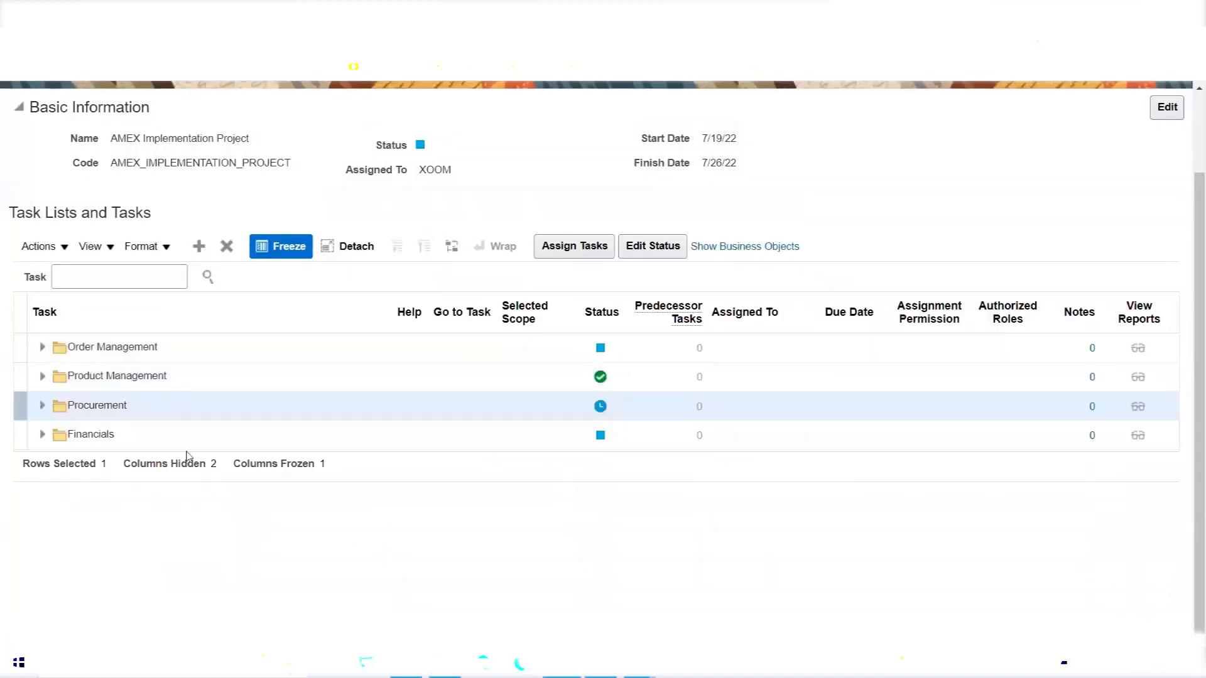
# Expand Procurement, set the status of its Define Purchasing Configuration task list to Completed and save it.
pyautogui.click(46, 408)
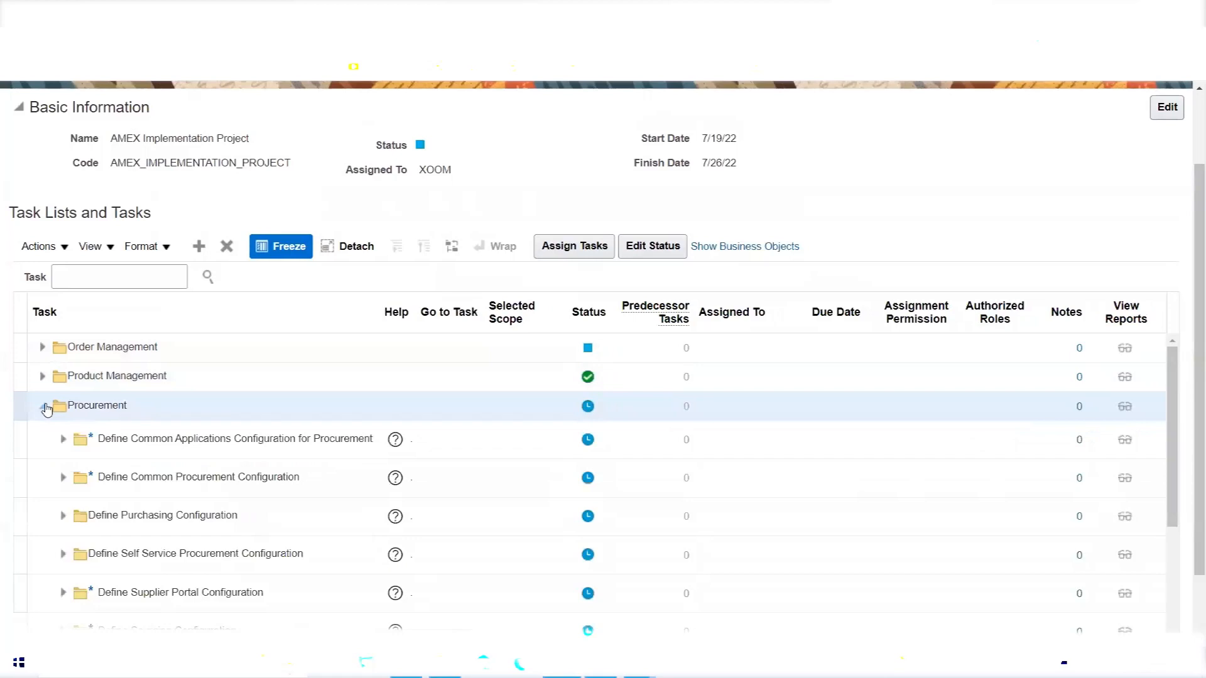
pyautogui.scroll(-1, 1189, 311)
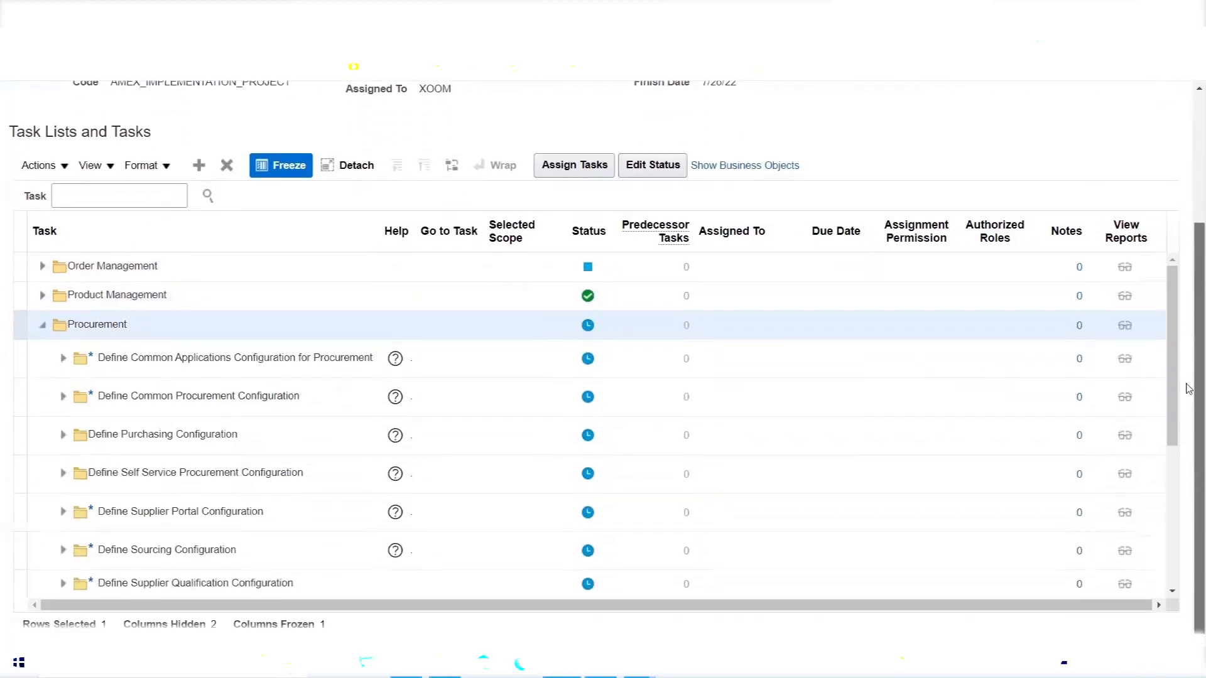
pyautogui.click(264, 436)
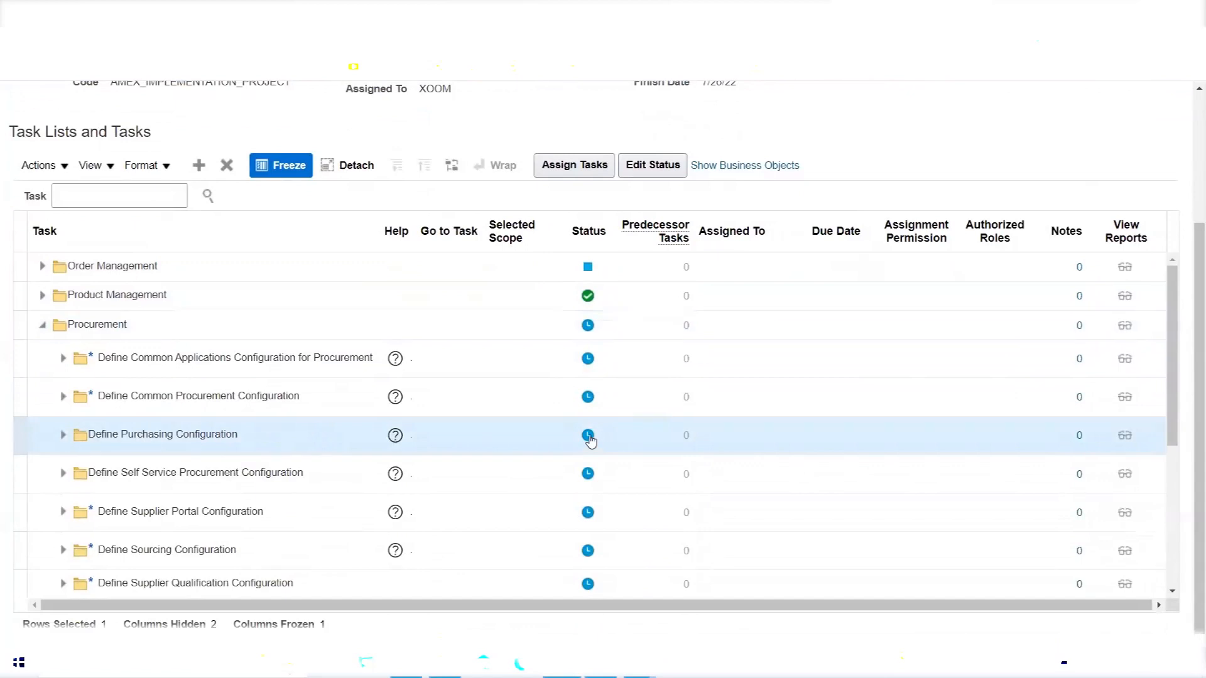
pyautogui.click(588, 436)
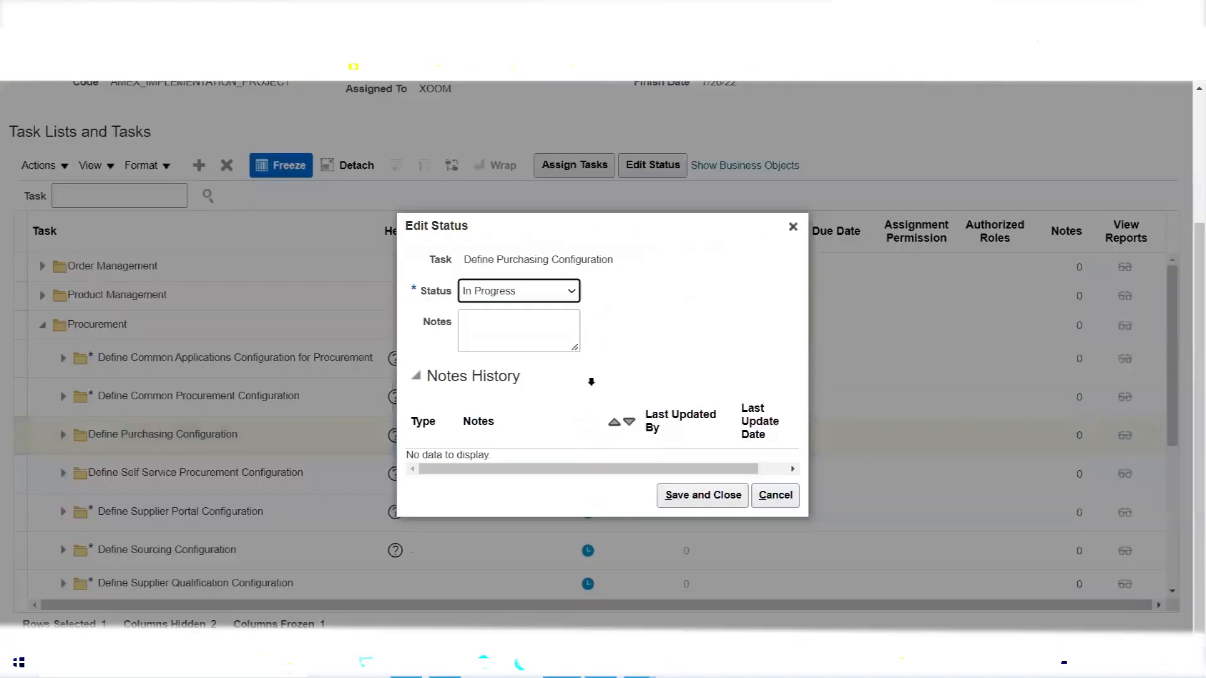
pyautogui.click(573, 290)
pyautogui.click(543, 336)
pyautogui.click(702, 495)
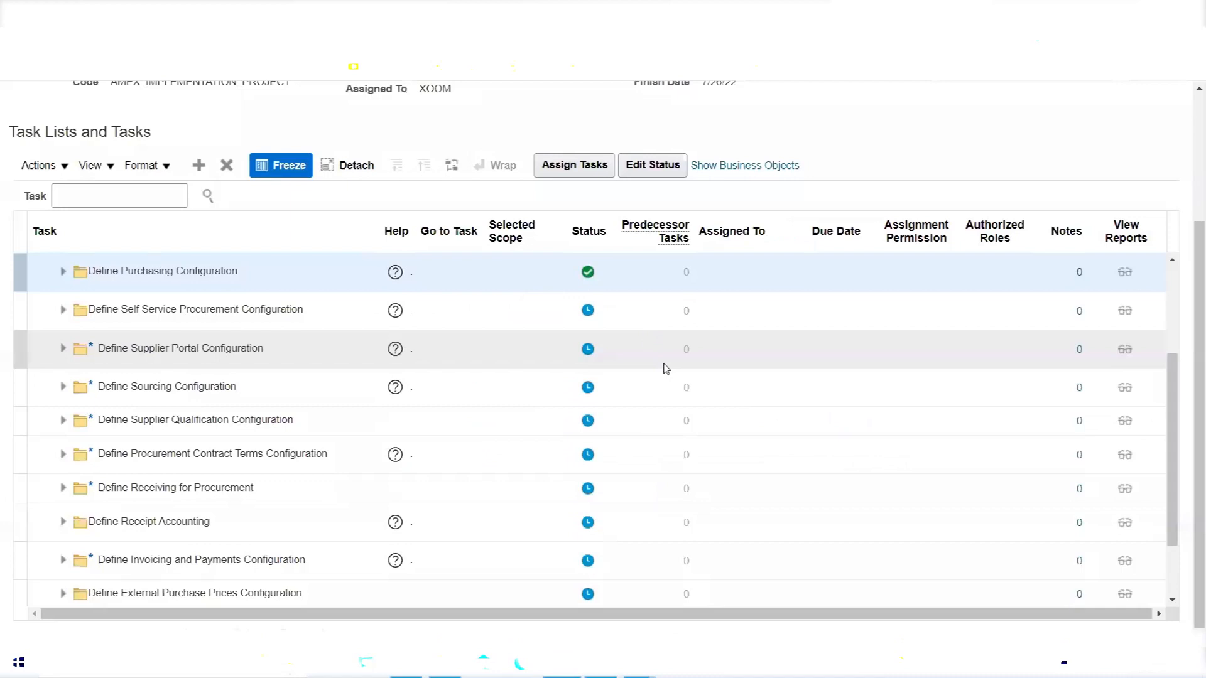
# Expand Define Common Procurement Configuration, set the status of its Manage Procurement Agents task to Completed and save it.
pyautogui.scroll(5, 511, 452)
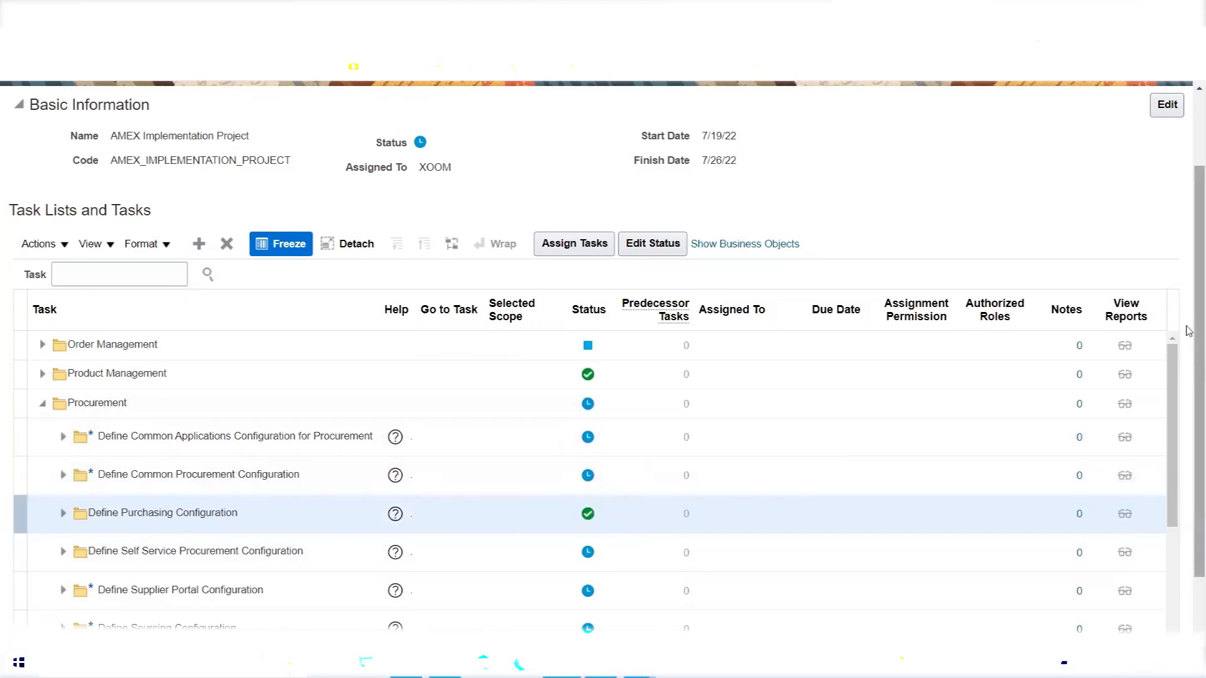
pyautogui.scroll(-2, 1187, 408)
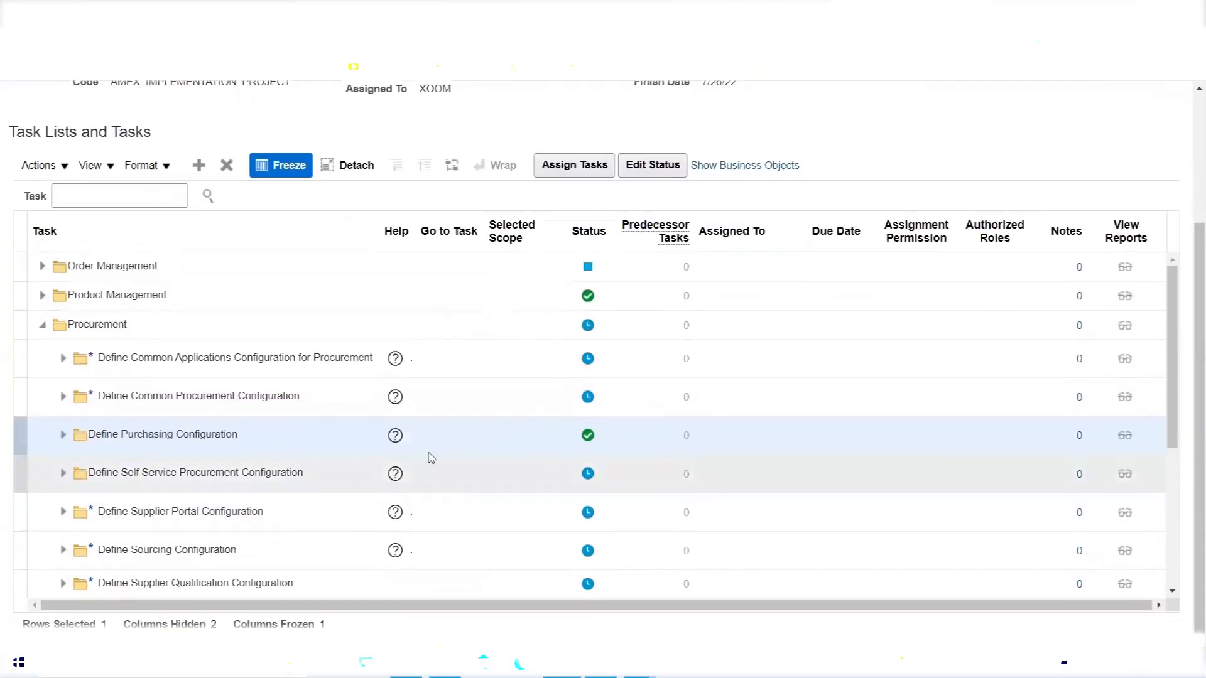
pyautogui.click(64, 400)
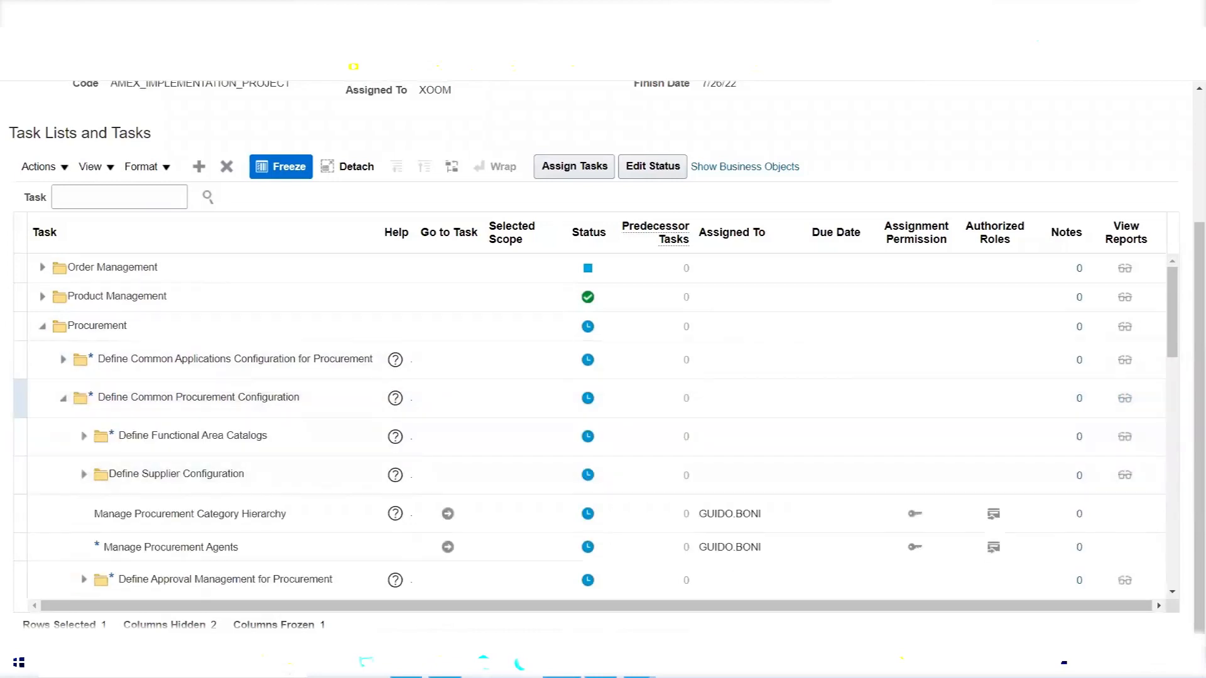
pyautogui.click(200, 545)
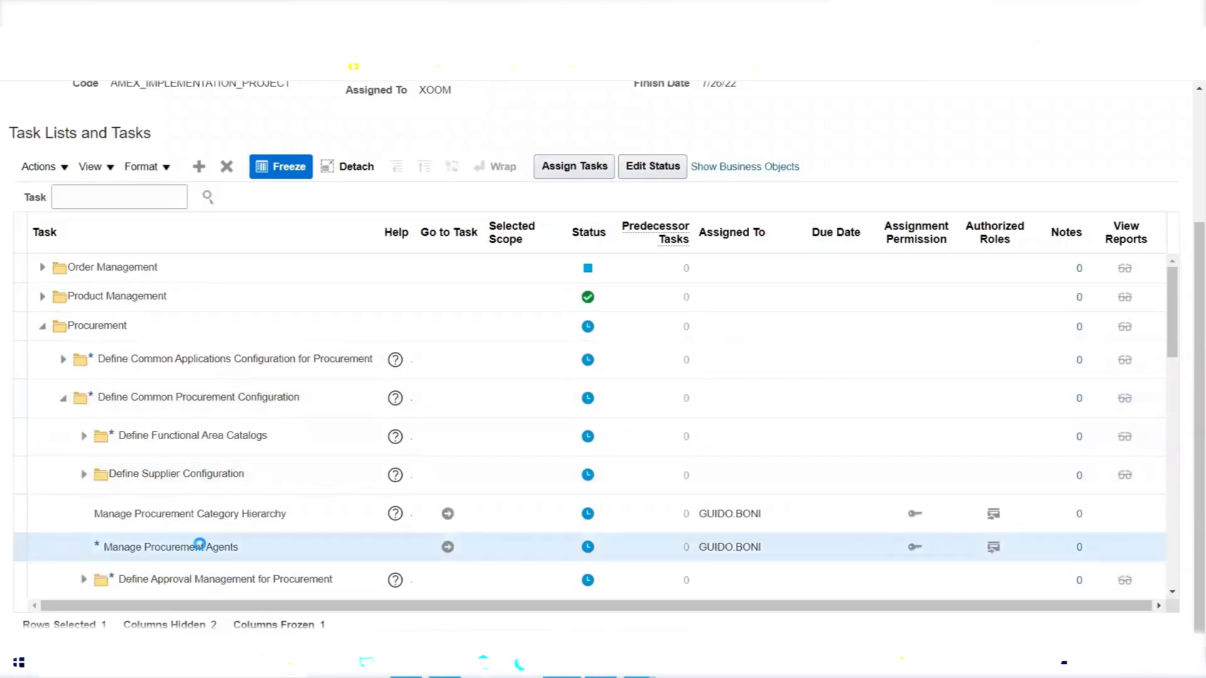
pyautogui.click(588, 549)
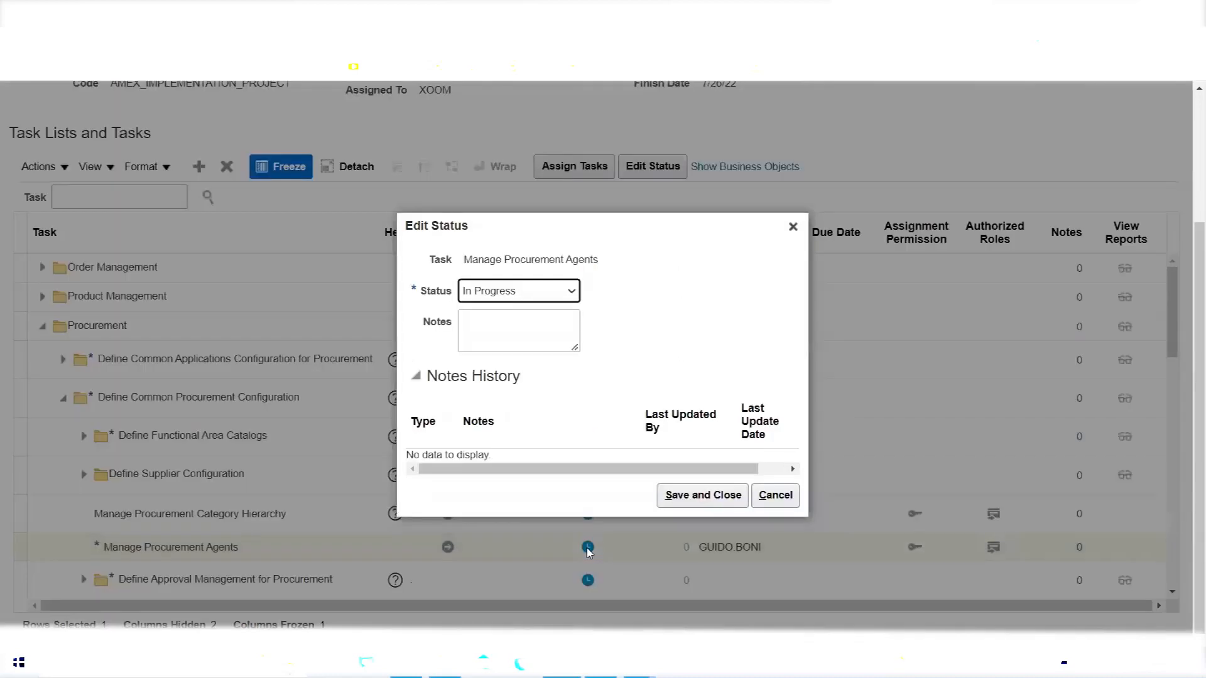
pyautogui.click(571, 294)
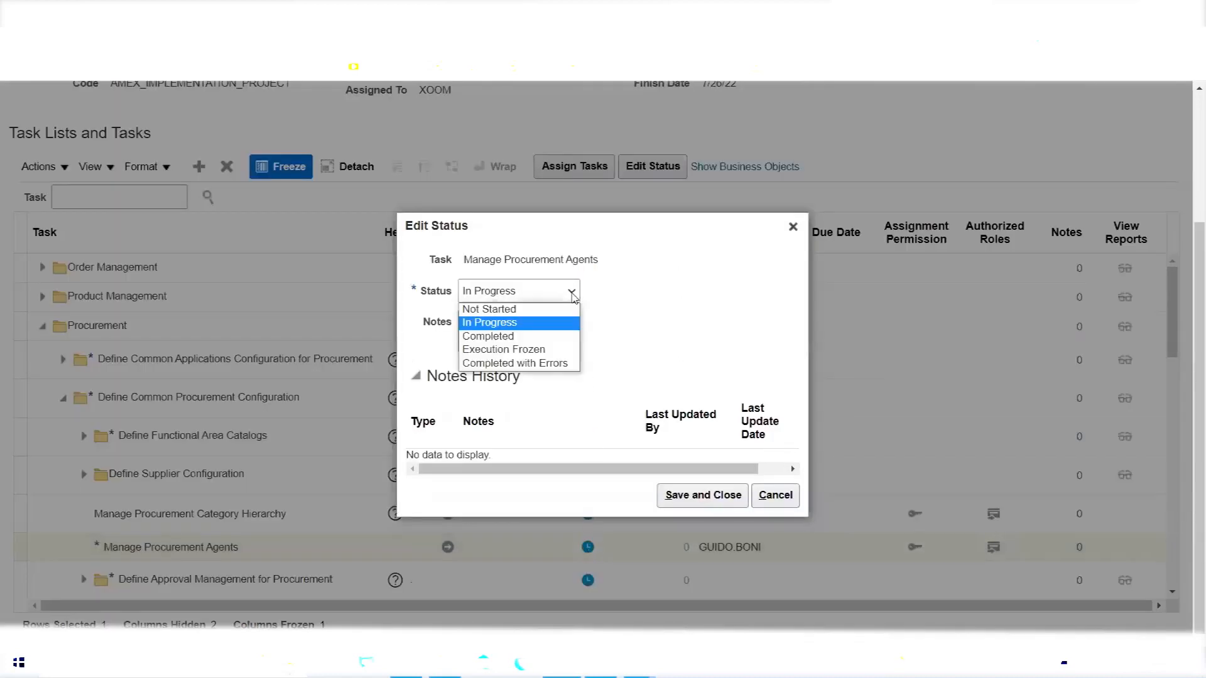
pyautogui.click(553, 337)
pyautogui.click(703, 495)
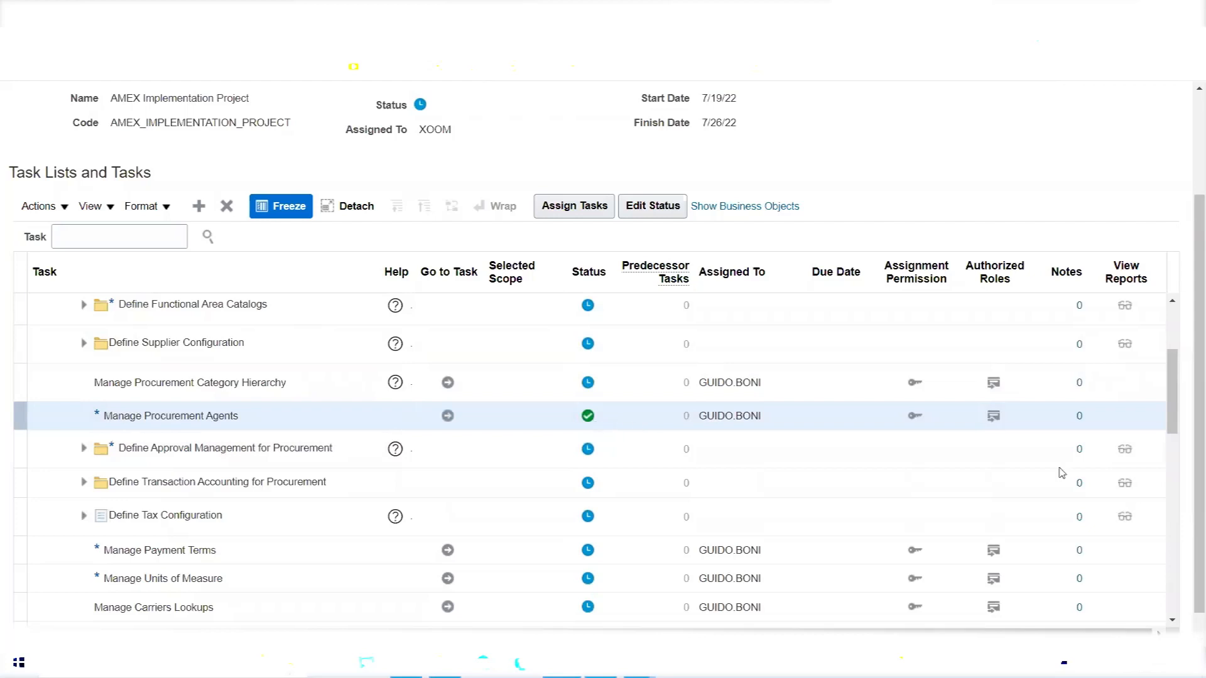
# Check the statuses of the tasks around Manage Procurement Agents and collapse the Procurement task list.
pyautogui.moveTo(1172, 415); pyautogui.dragTo(1175, 395)
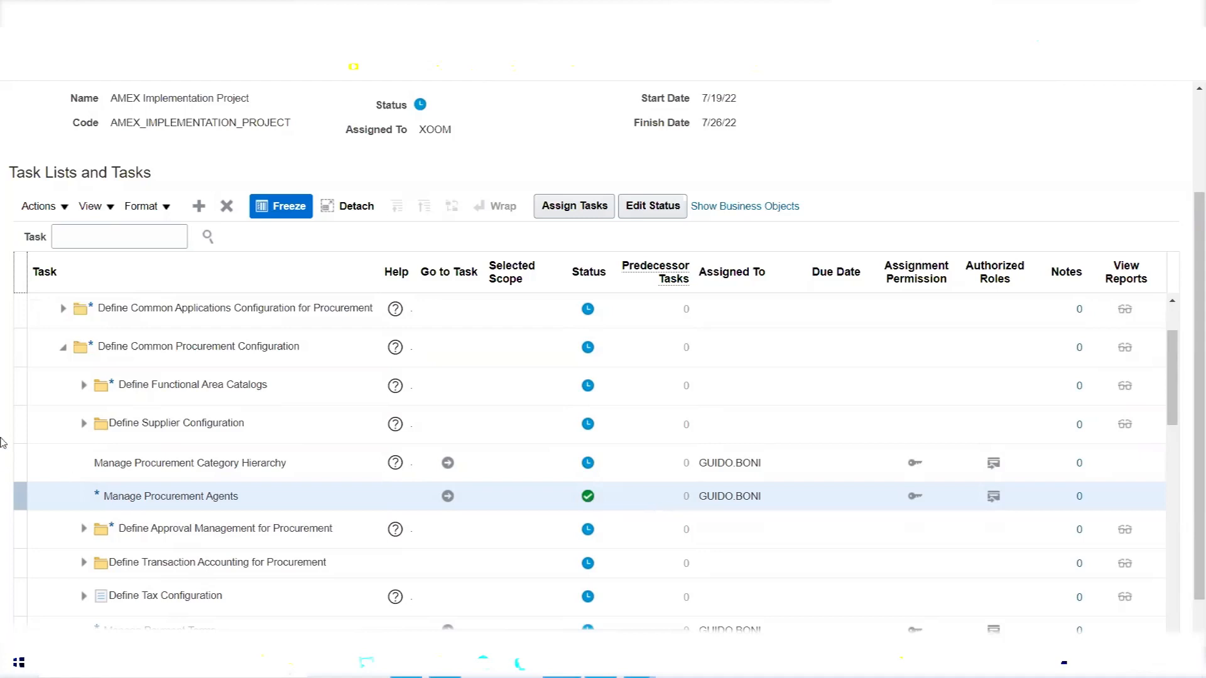
pyautogui.scroll(5, 69, 377)
pyautogui.click(42, 502)
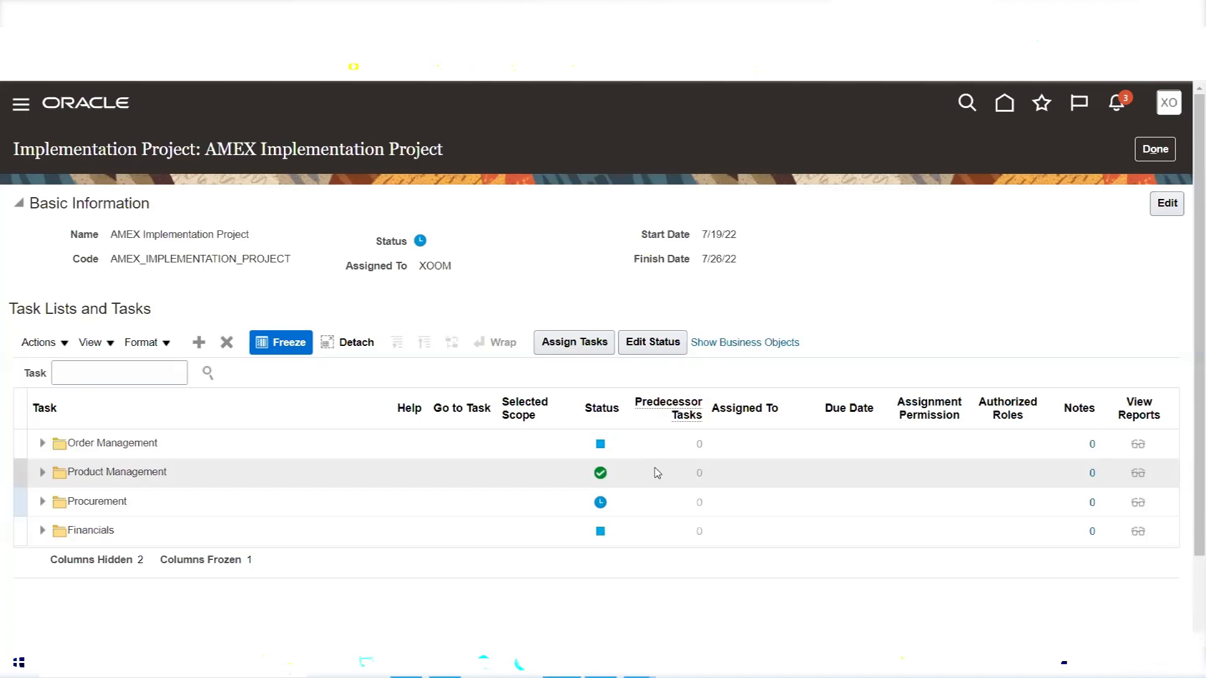
# Close the AMEX project, open the implementation projects overview and examine the Completed, In Progress and Not Started slices of Assignments by Status.
pyautogui.click(1155, 148)
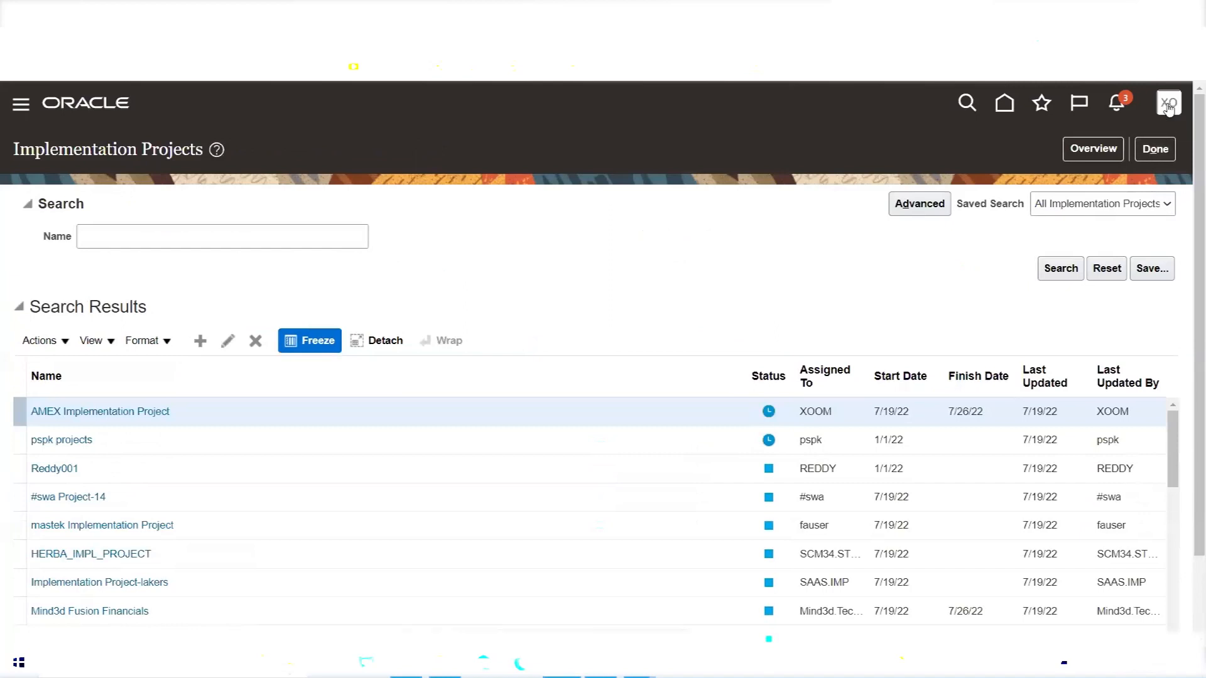
pyautogui.click(1091, 154)
pyautogui.scroll(-1, 739, 410)
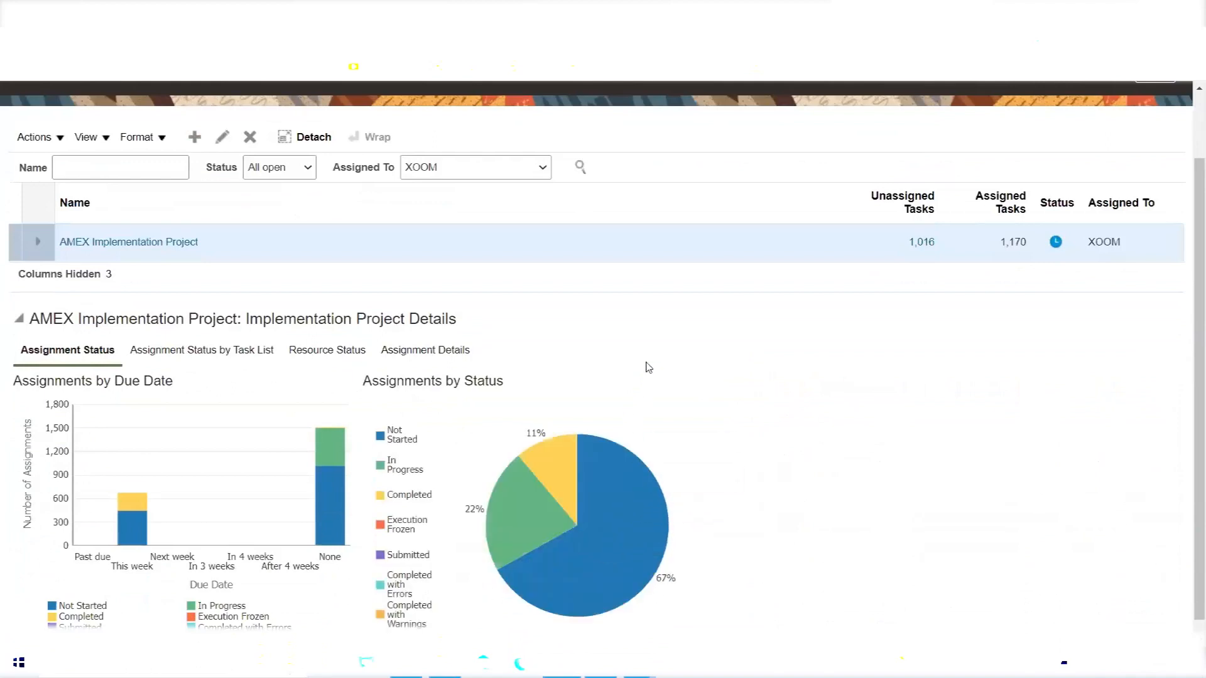
pyautogui.moveTo(552, 481)
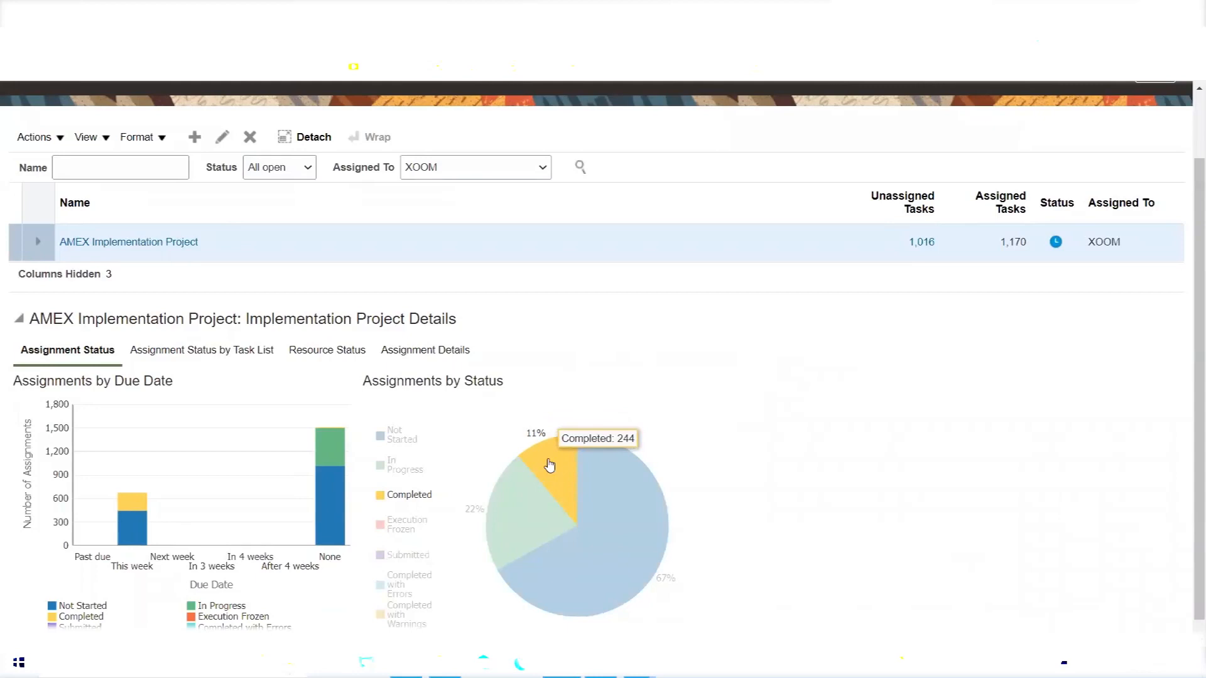
pyautogui.moveTo(512, 510)
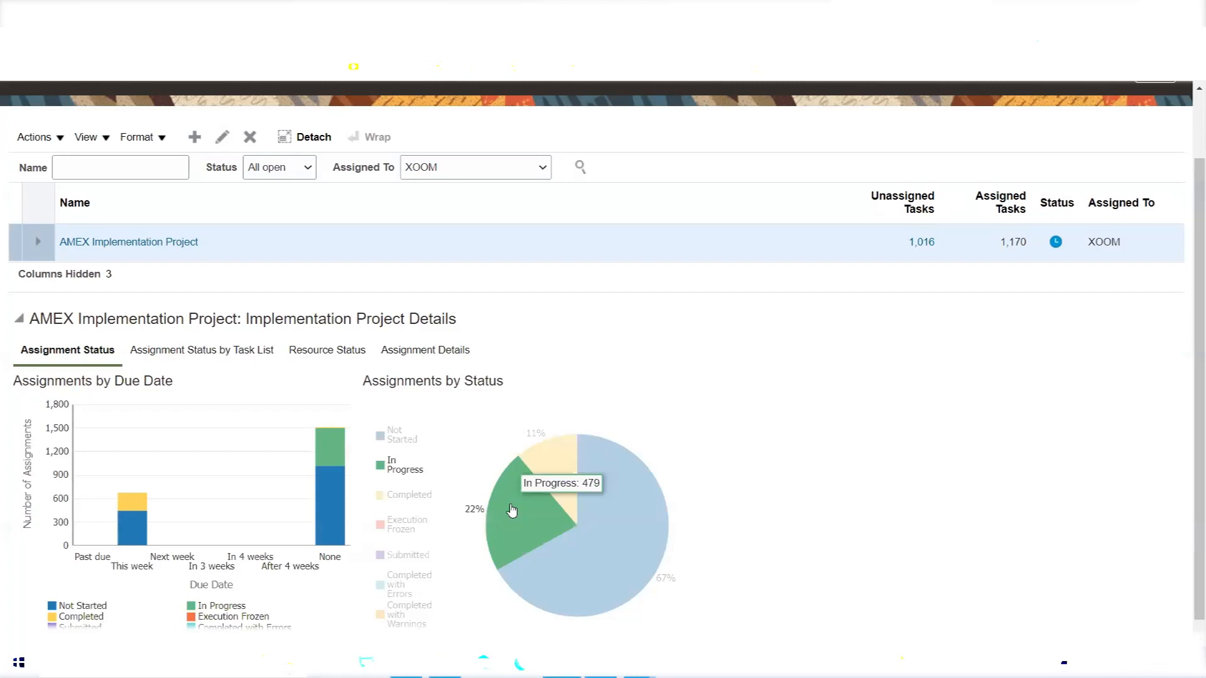
pyautogui.moveTo(596, 545)
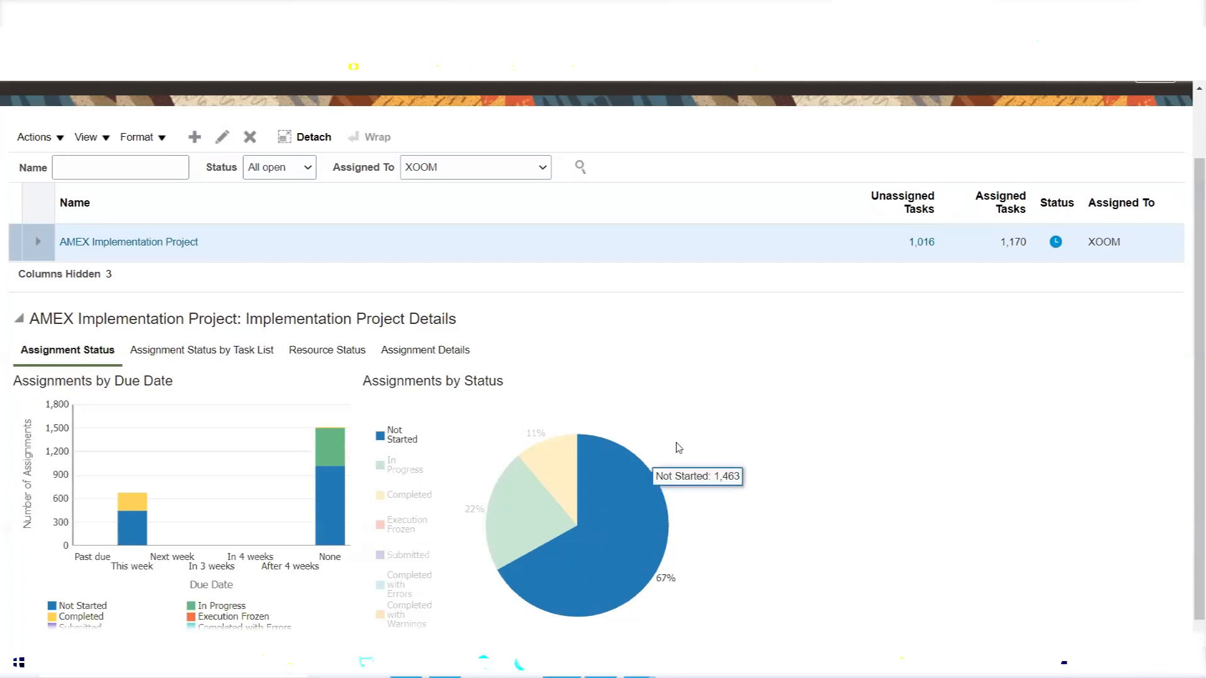
# Examine the task status counts for This week and None in the Assignments by Due Date chart.
pyautogui.scroll(-1, 549, 366)
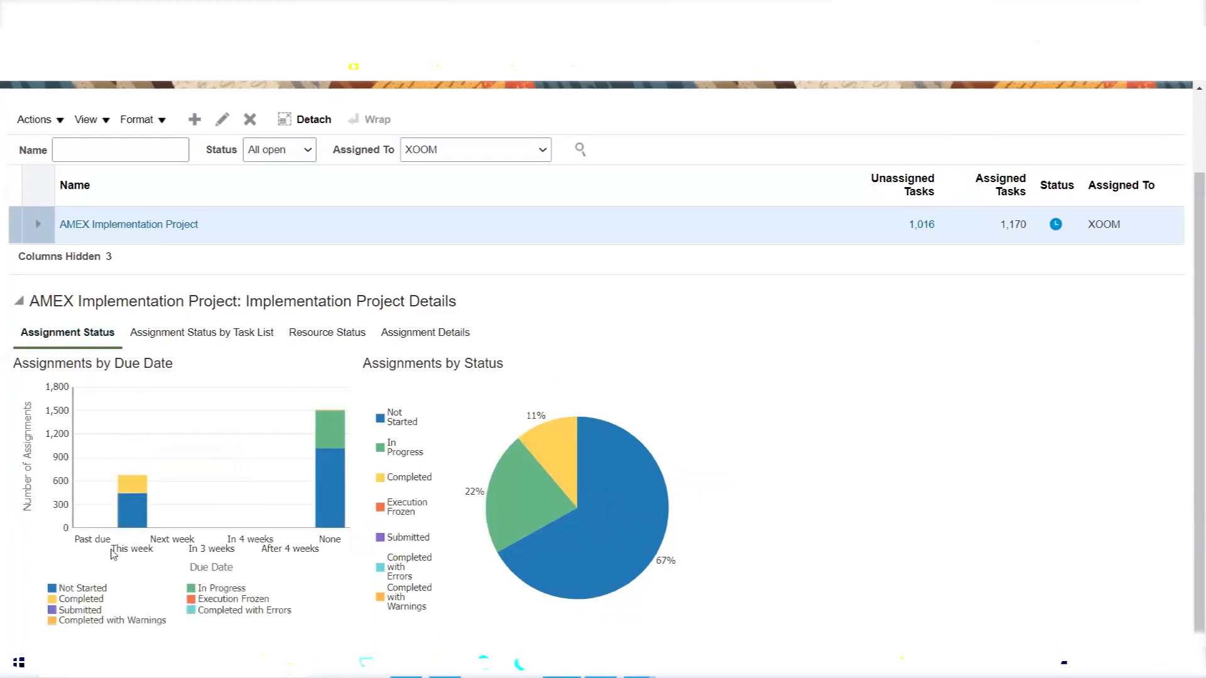
pyautogui.moveTo(124, 490)
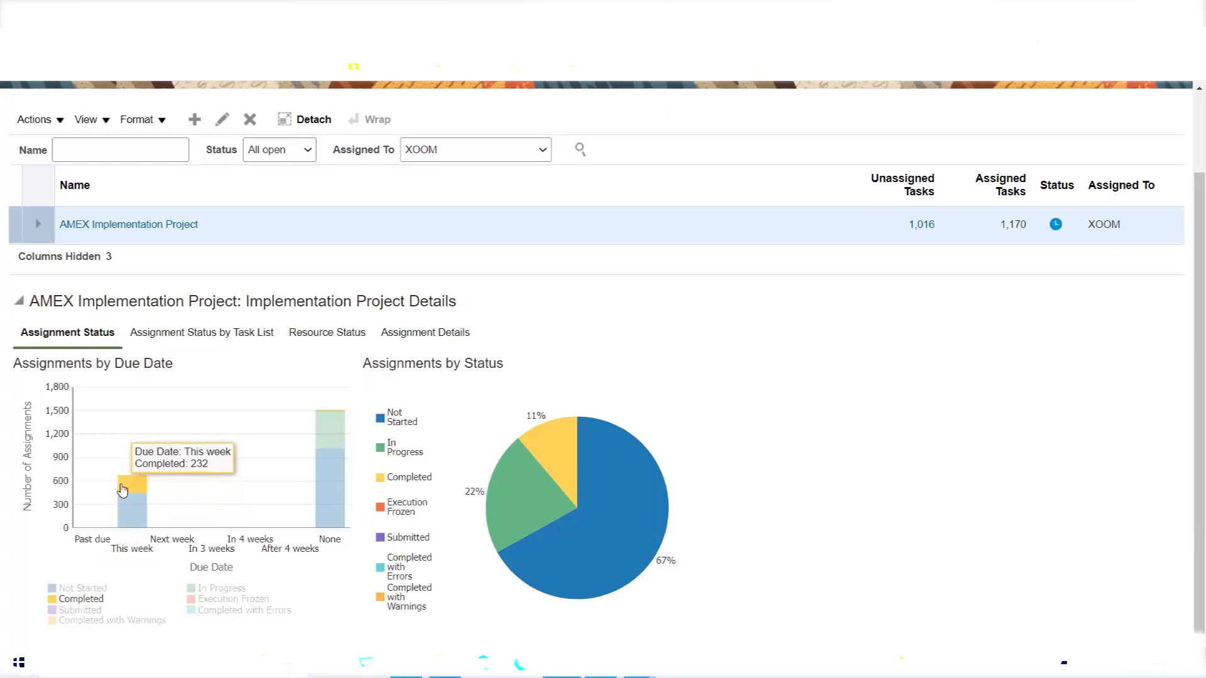
pyautogui.moveTo(127, 513)
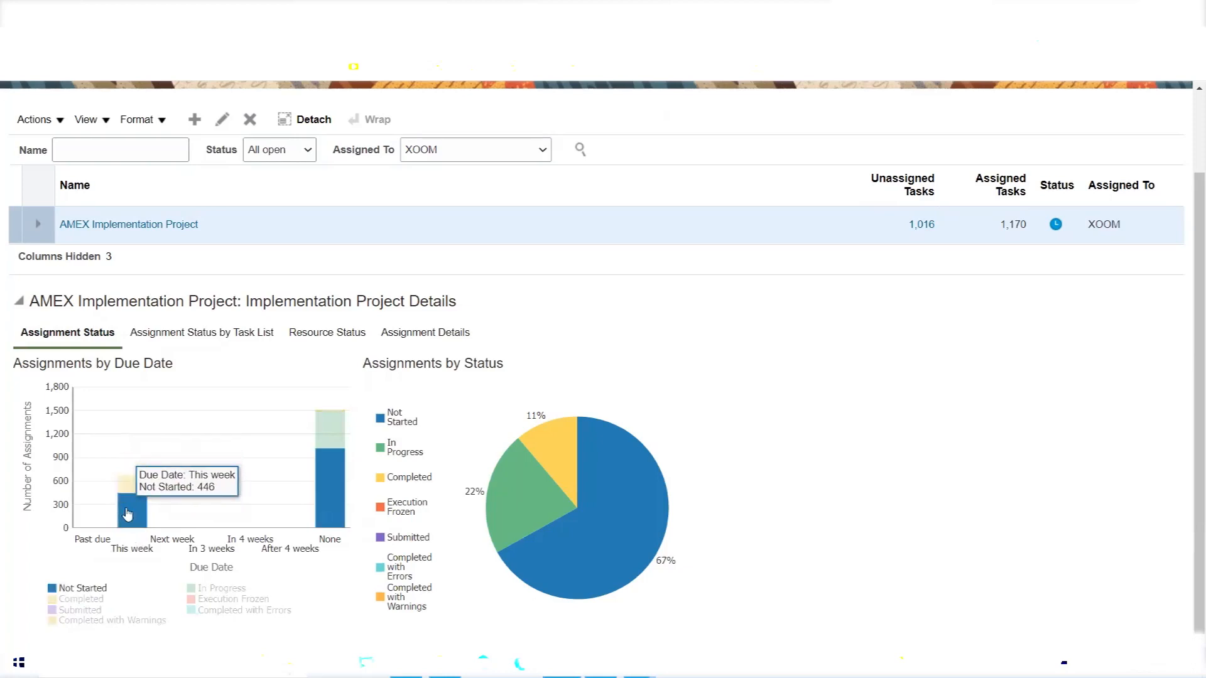
pyautogui.moveTo(326, 505)
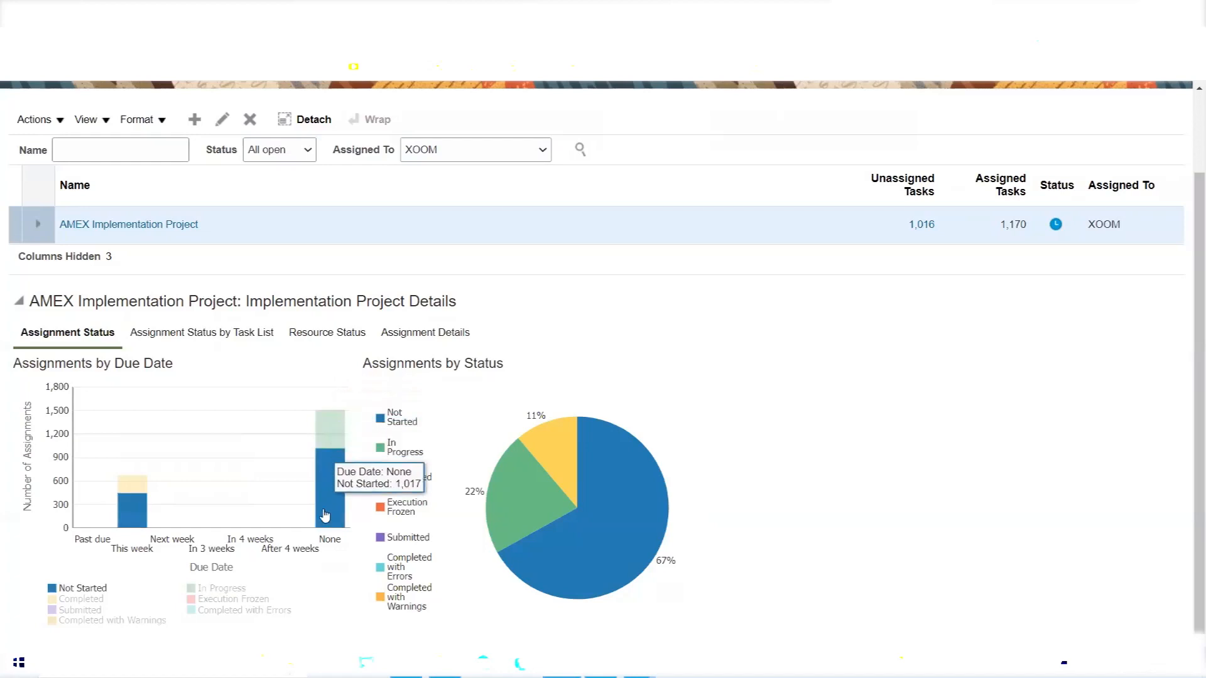
pyautogui.moveTo(325, 436)
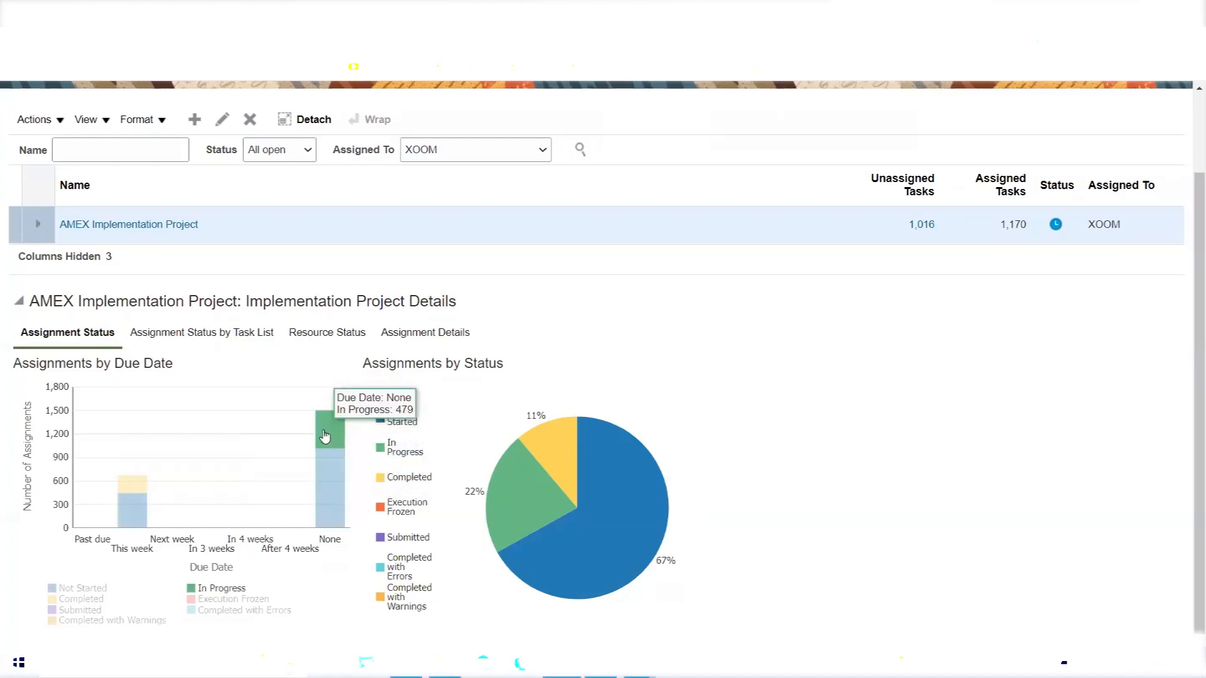
# View the details of the Completed assignments due this week, then return to the Assignment Status charts.
pyautogui.click(132, 488)
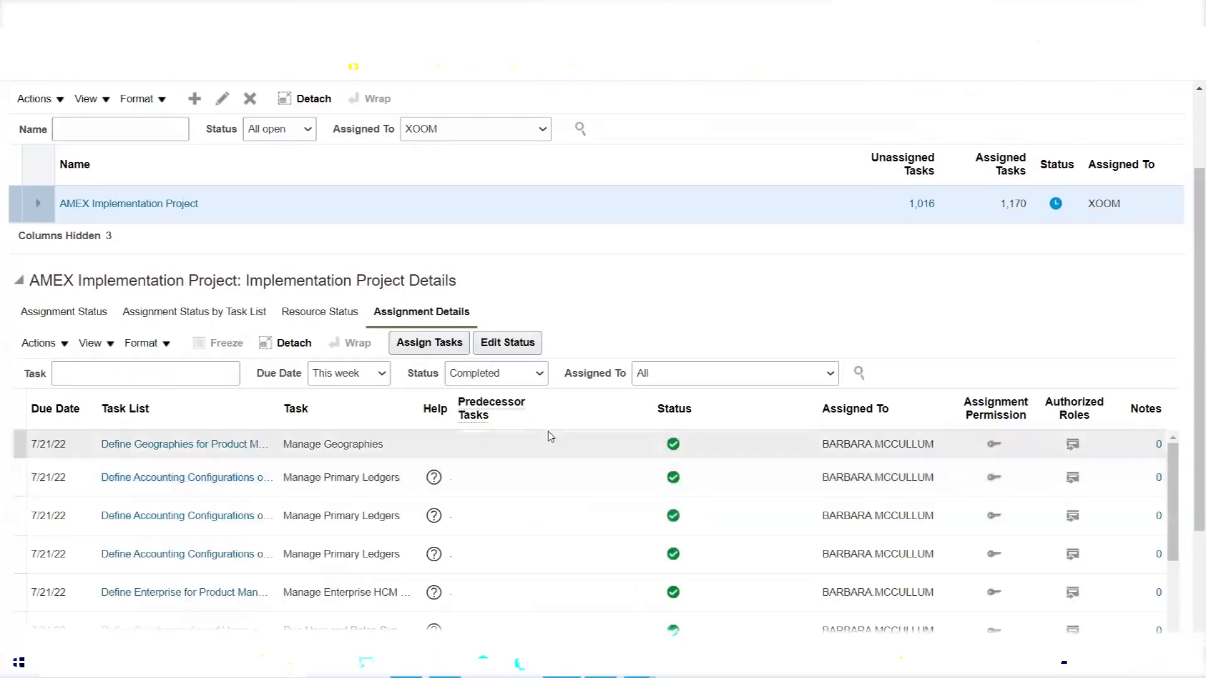
pyautogui.scroll(-3, 1189, 311)
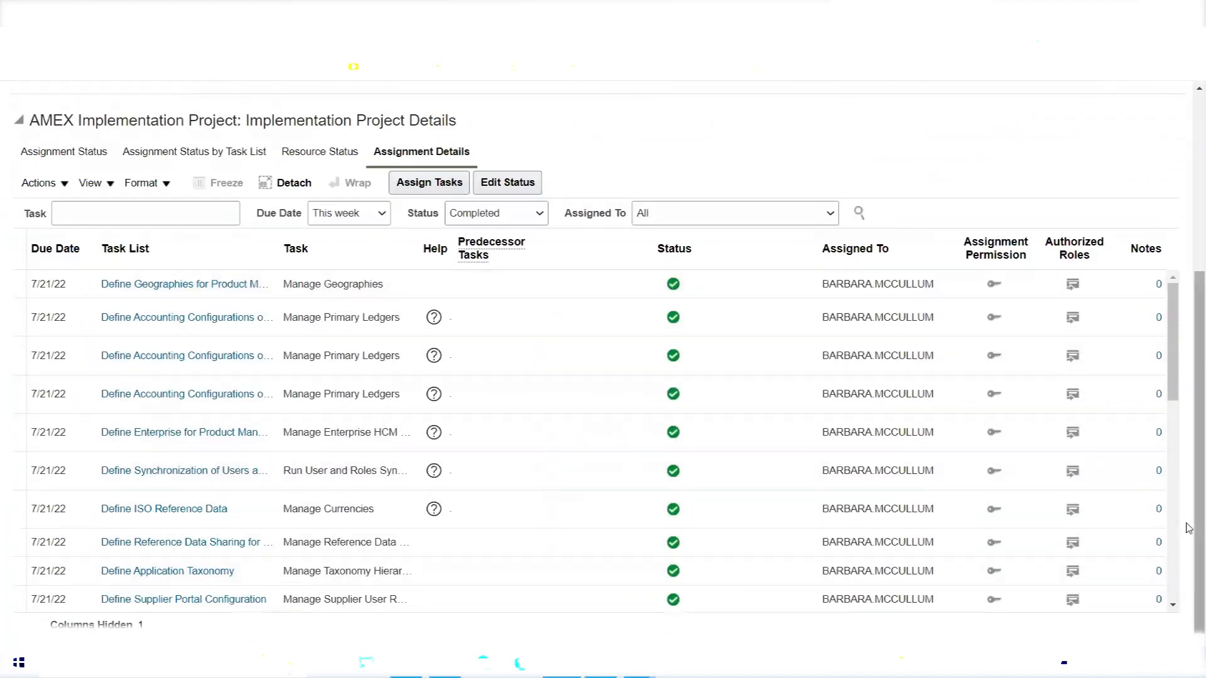
pyautogui.moveTo(1177, 373); pyautogui.dragTo(1176, 373)
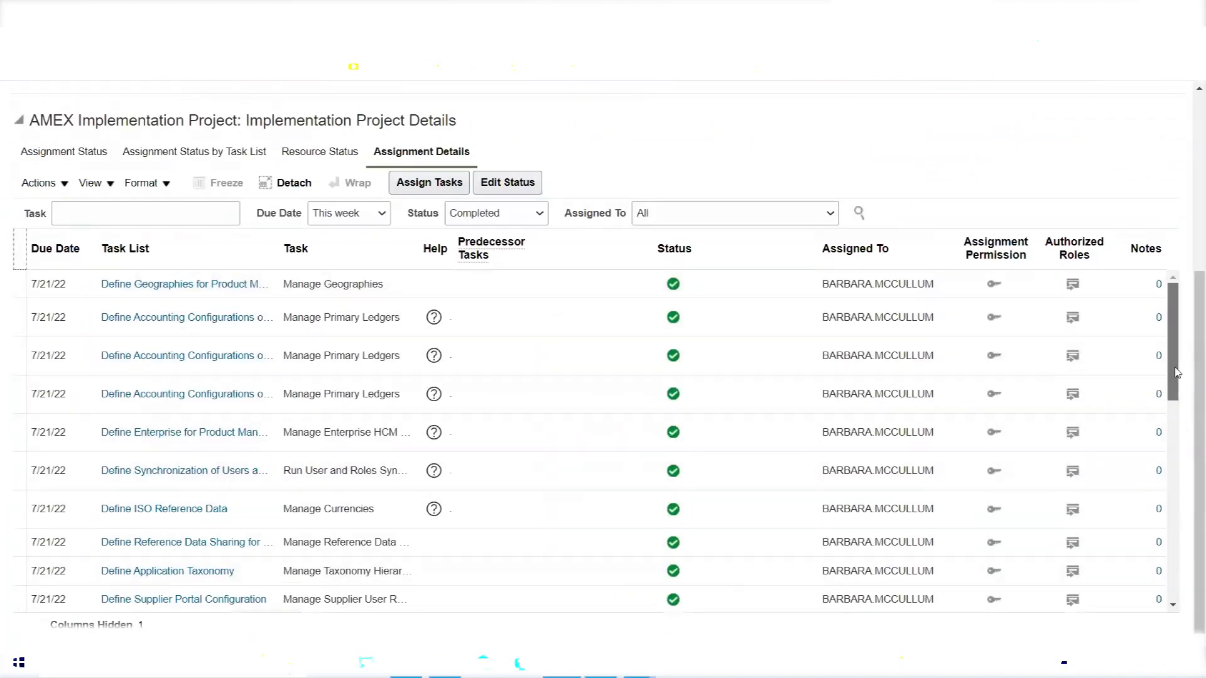
pyautogui.click(51, 157)
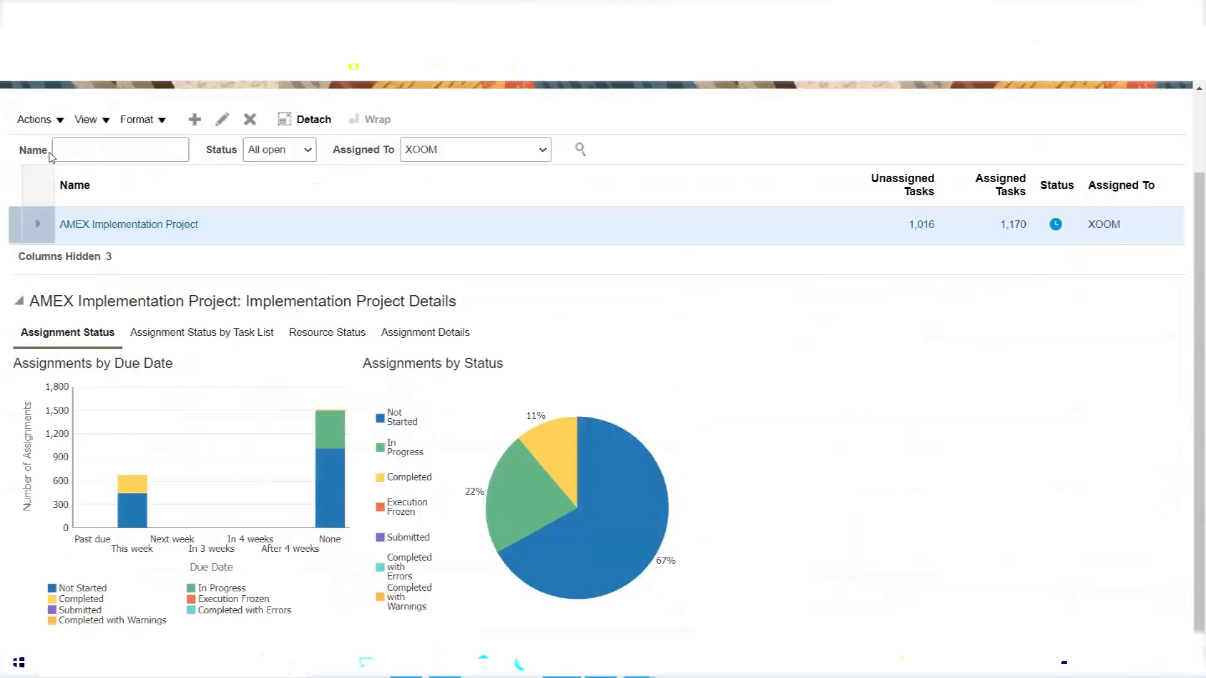
# View the details of the In Progress assignments without a due date and return to the Assignment Status charts.
pyautogui.click(330, 435)
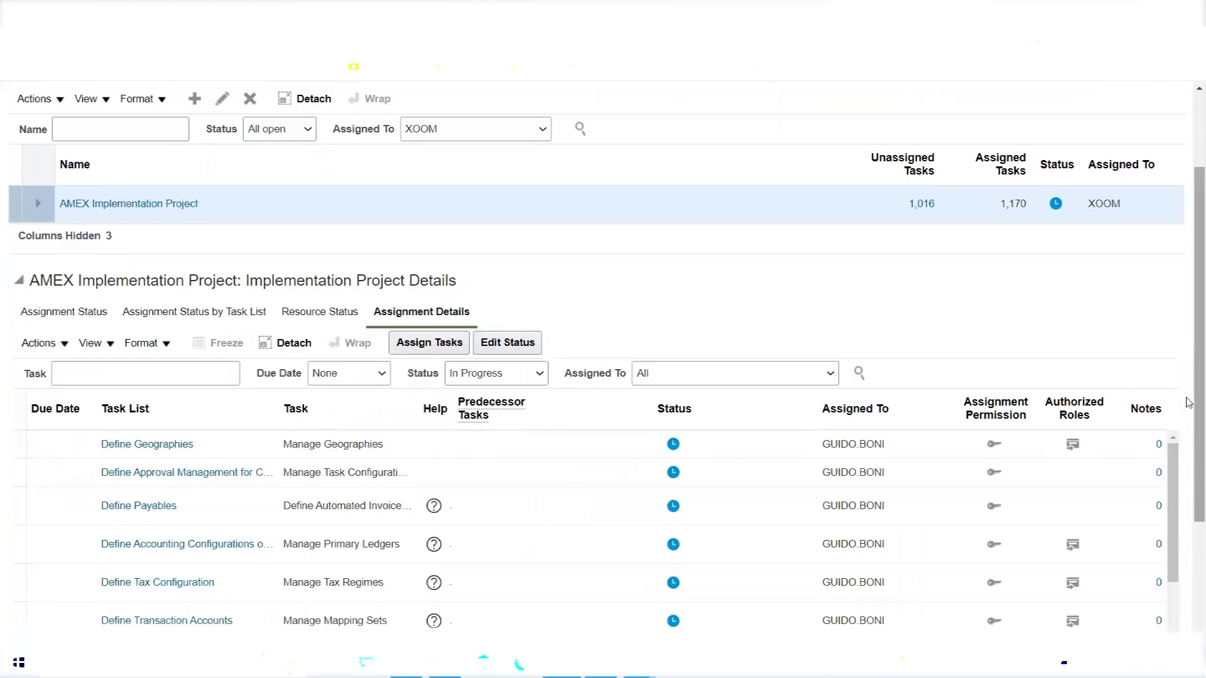
pyautogui.moveTo(1189, 397); pyautogui.dragTo(1186, 339)
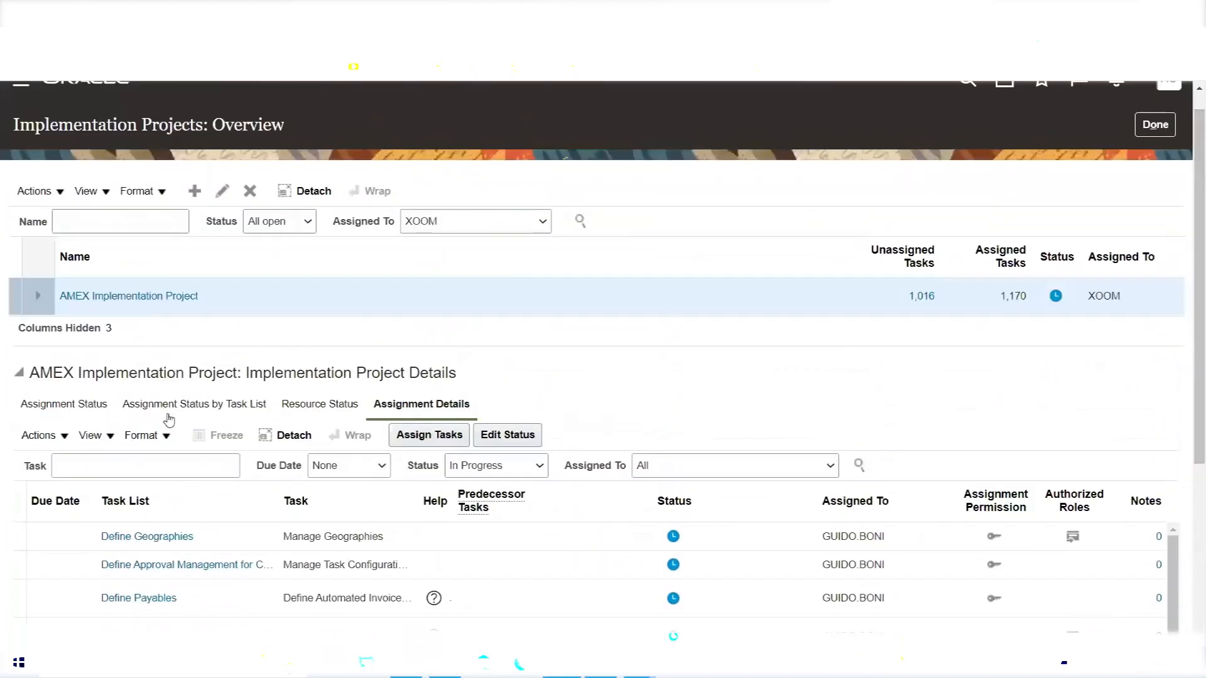
pyautogui.click(58, 405)
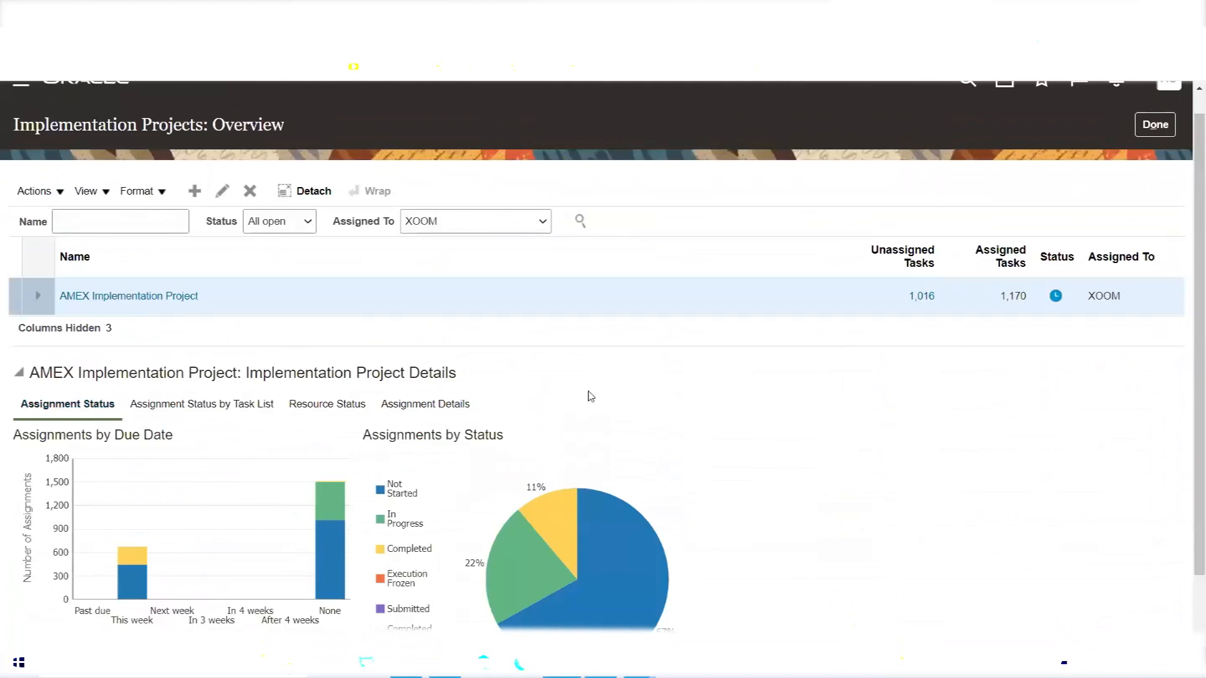
pyautogui.scroll(-1, 448, 432)
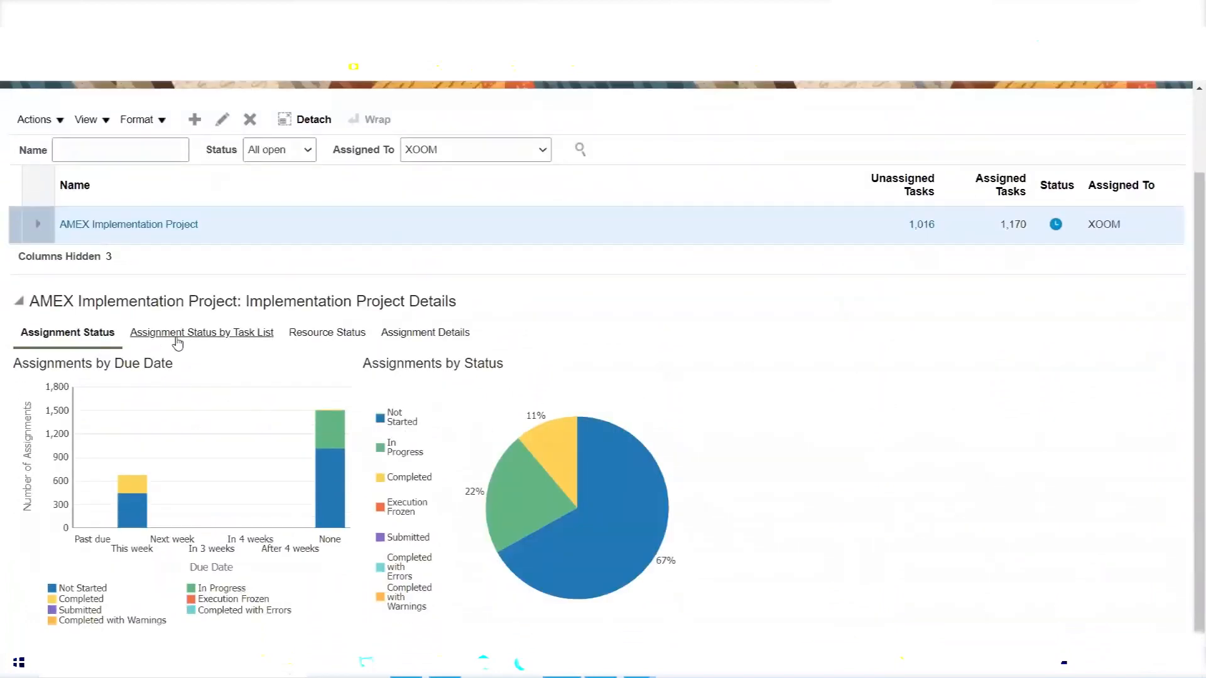
# Open Assignment Status by Task List and examine the Order Management, Product Management, Procurement and Financials bars.
pyautogui.click(219, 338)
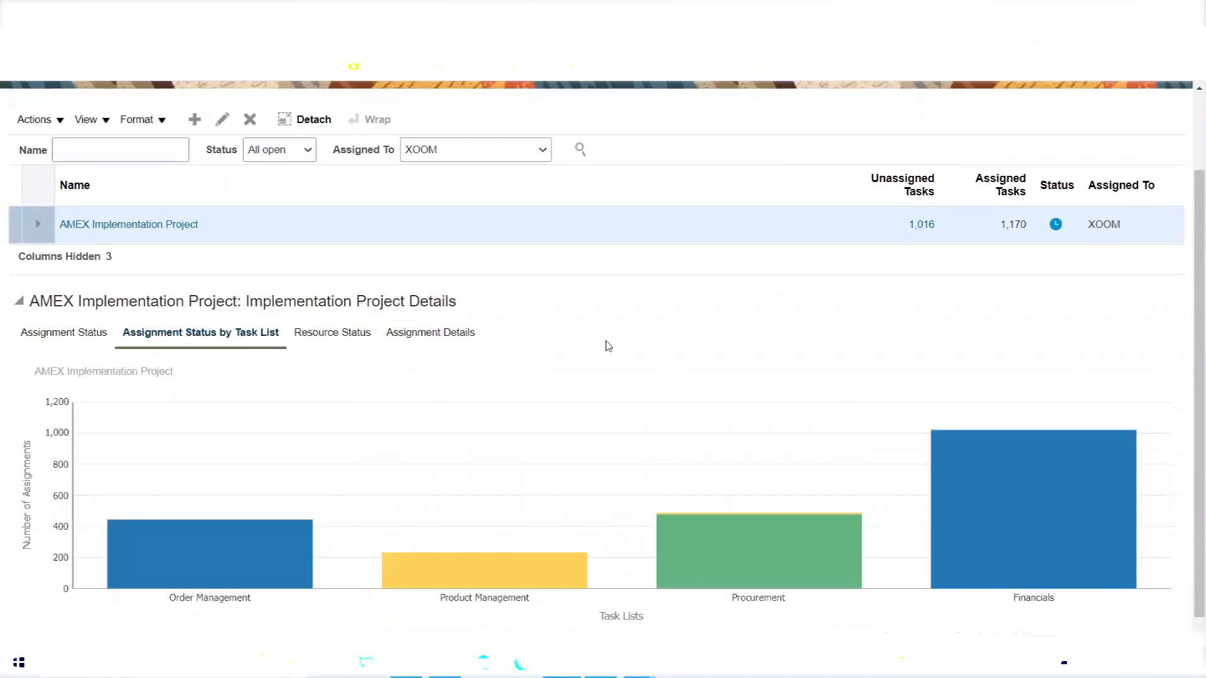
pyautogui.scroll(-1, 605, 340)
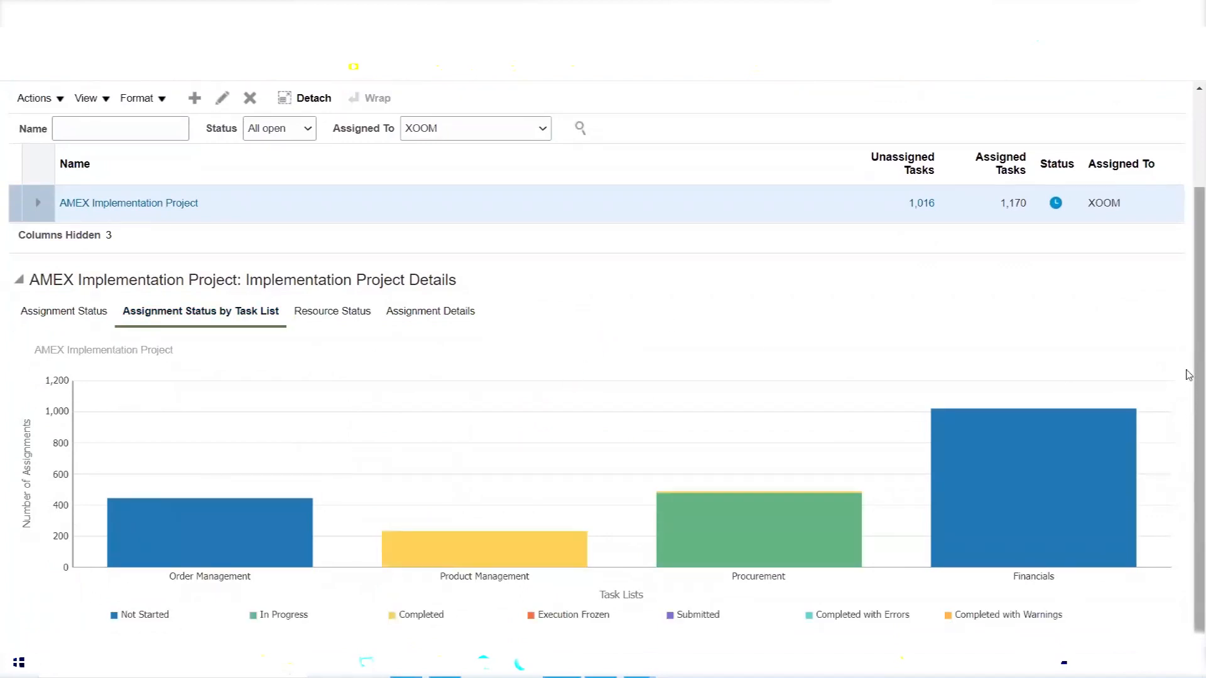
pyautogui.moveTo(182, 544)
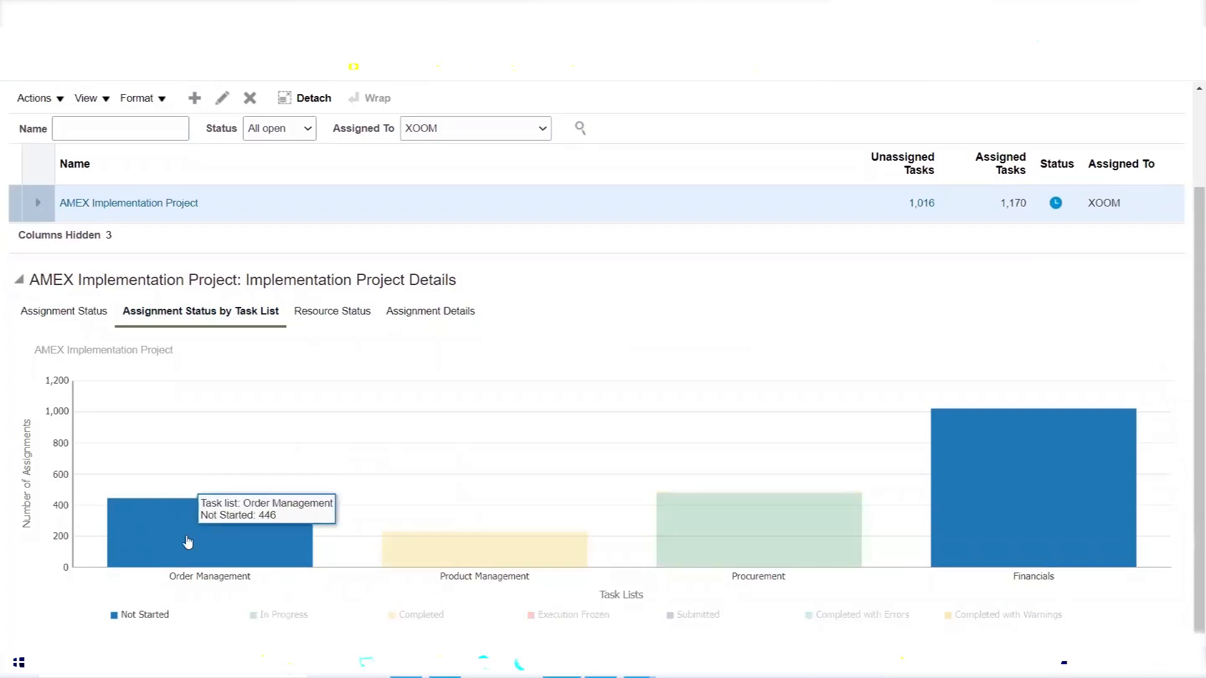
pyautogui.moveTo(445, 553)
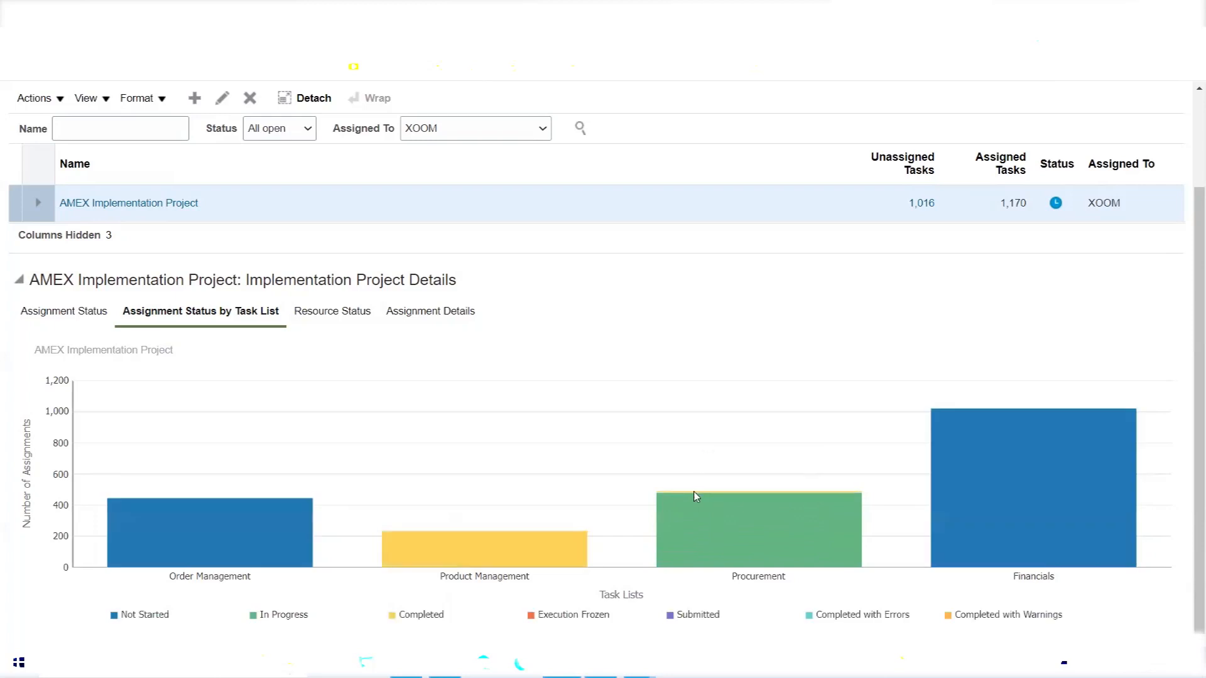
pyautogui.moveTo(696, 496)
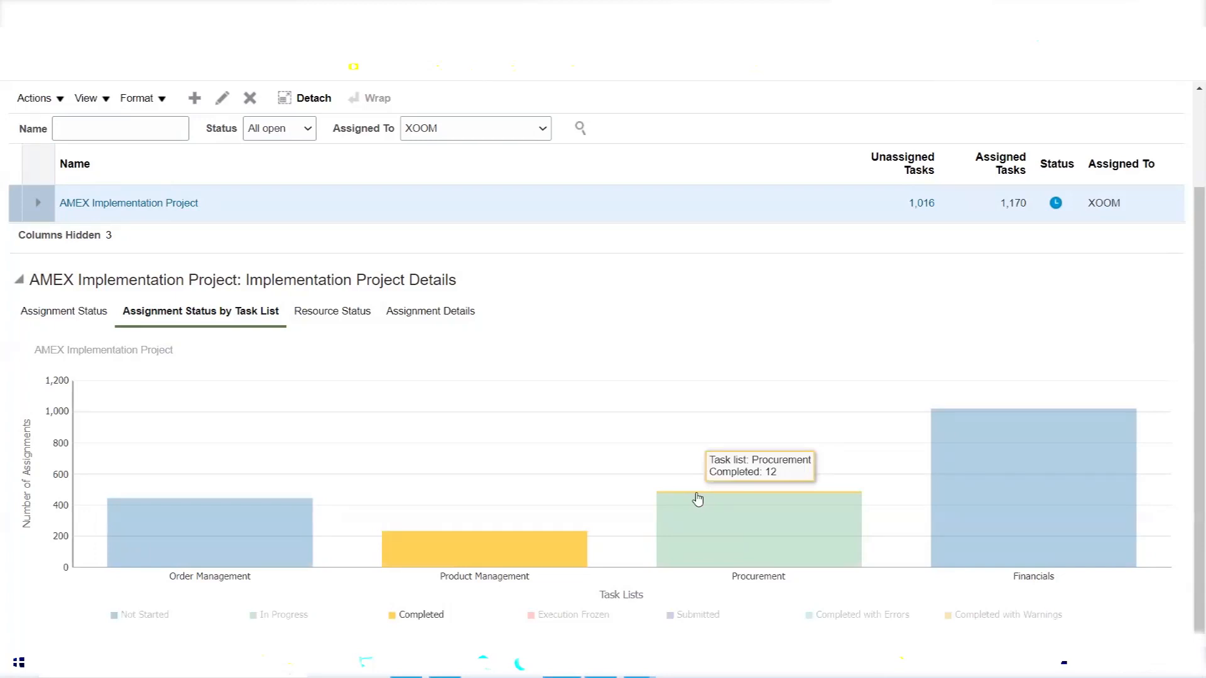
pyautogui.moveTo(1071, 498)
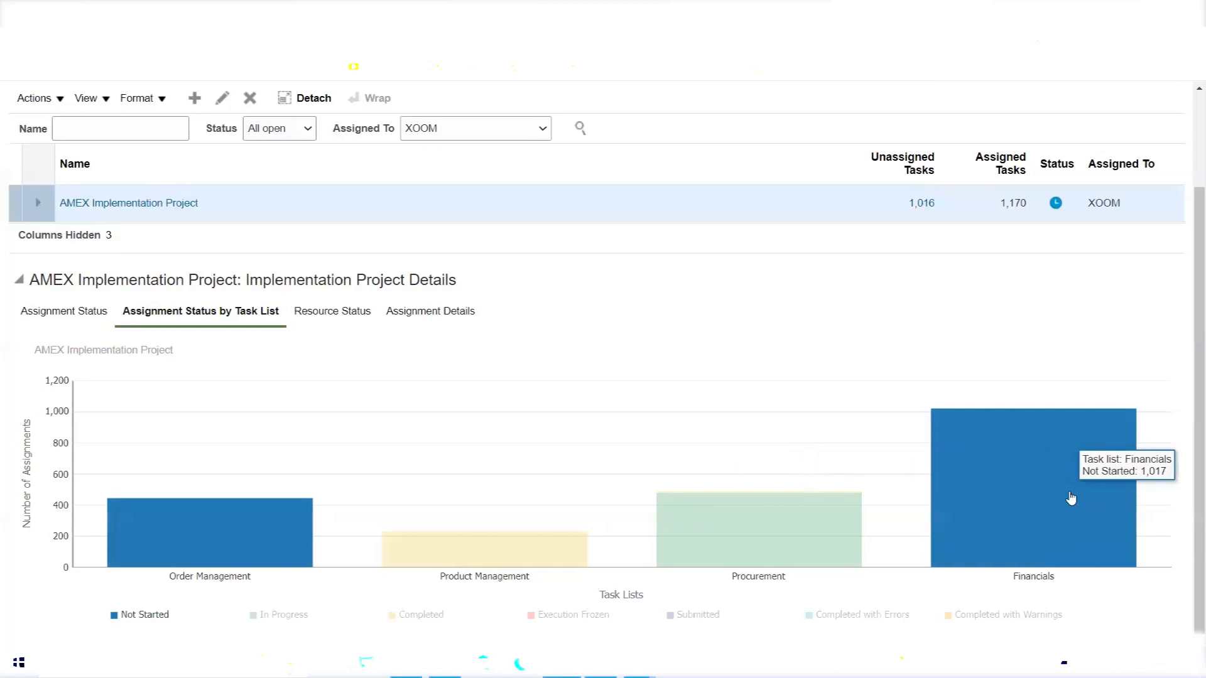
# Drill into the completed Product Management assignments and examine the Define Product Information Management Configuration task list.
pyautogui.moveTo(530, 561)
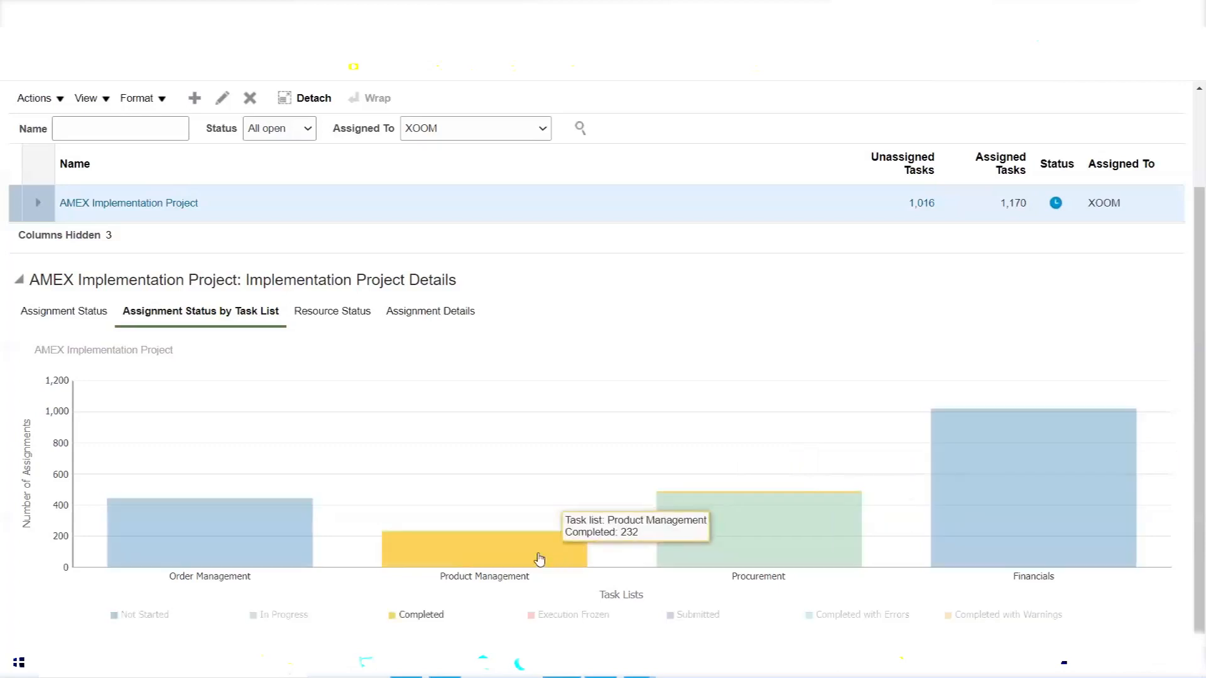
pyautogui.click(507, 558)
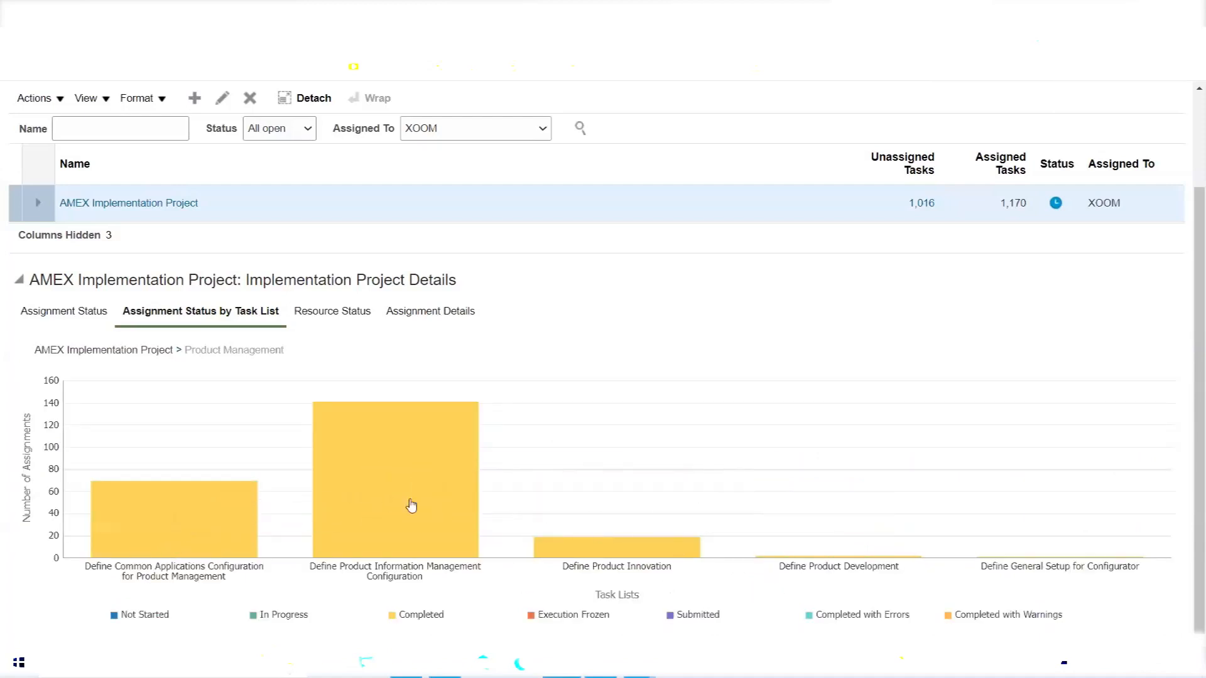
pyautogui.moveTo(394, 488)
# View the Resource Status charts and check Top 5 Task Allocations for the due dates Next week and Past due.
pyautogui.click(314, 314)
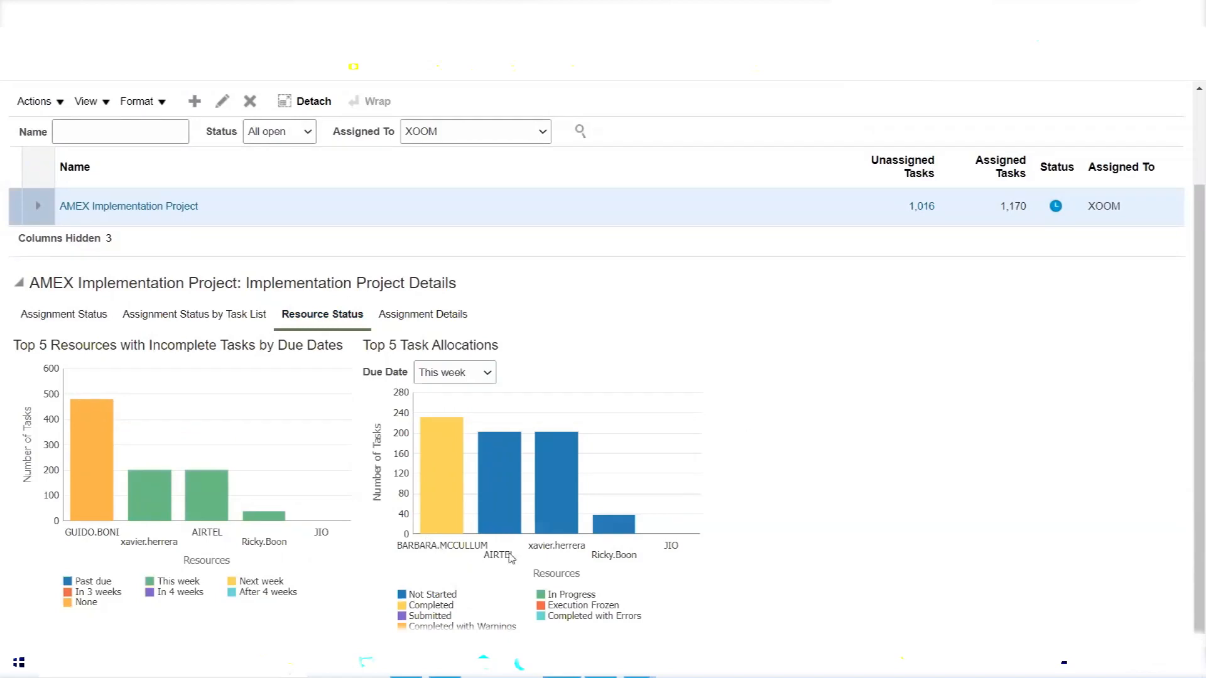
pyautogui.moveTo(443, 519)
pyautogui.click(489, 376)
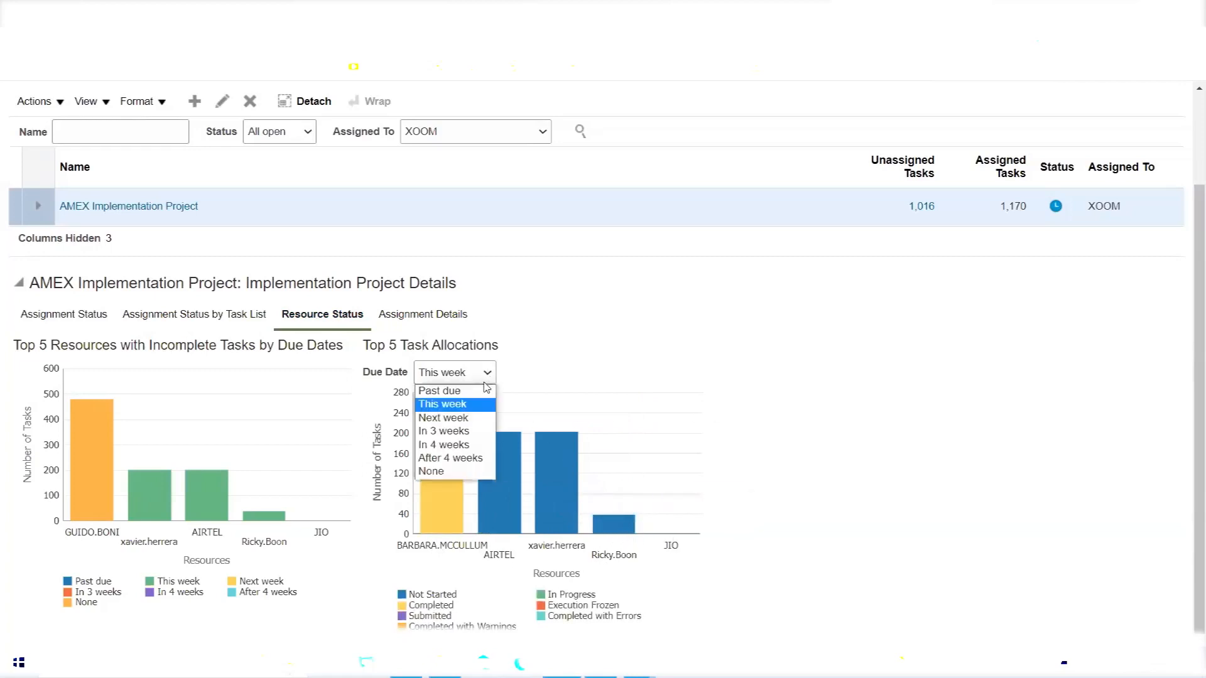
pyautogui.click(459, 421)
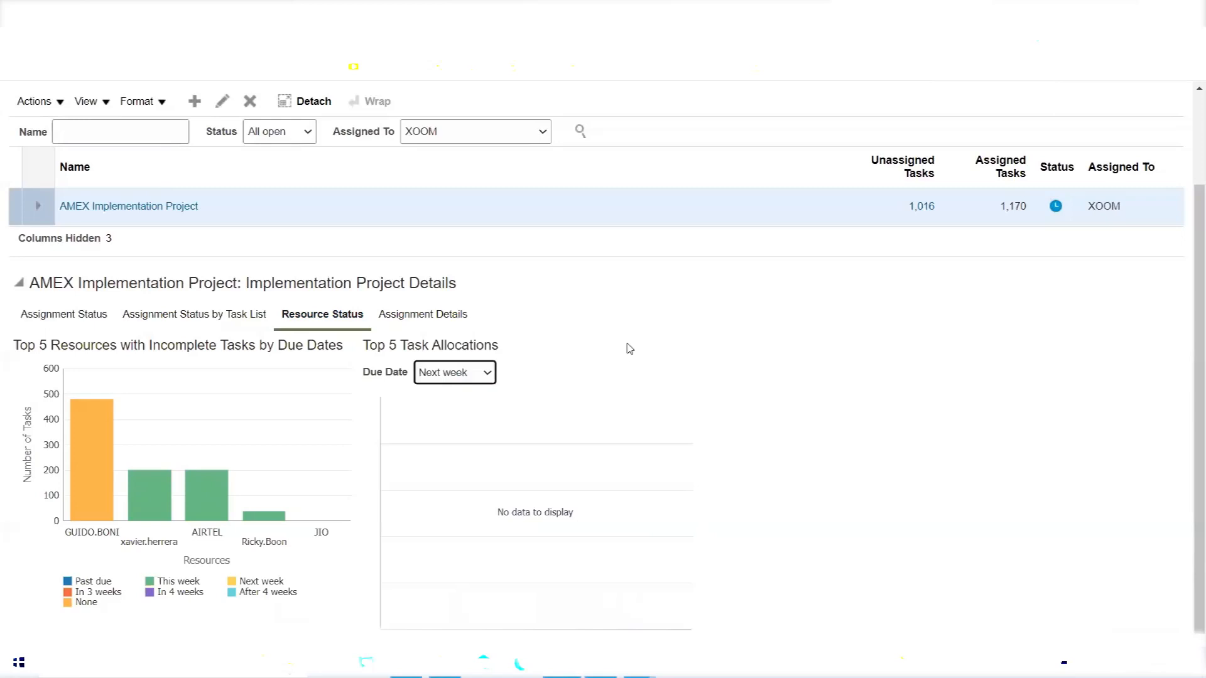
pyautogui.click(482, 372)
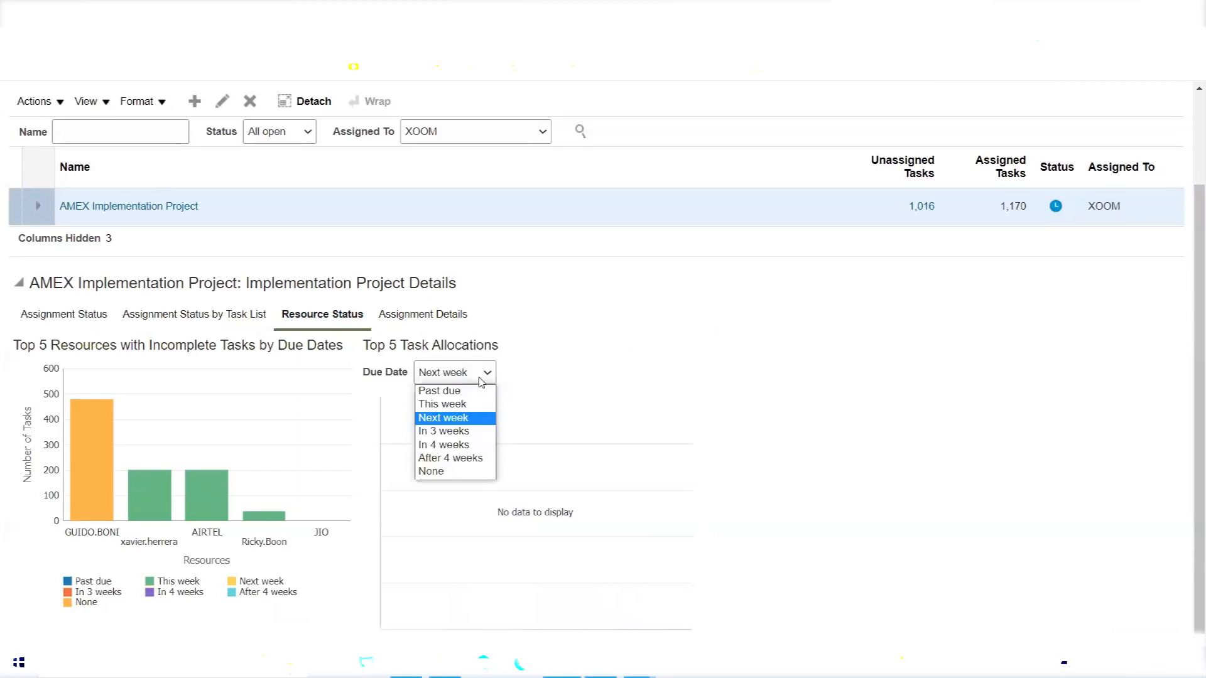
pyautogui.click(479, 391)
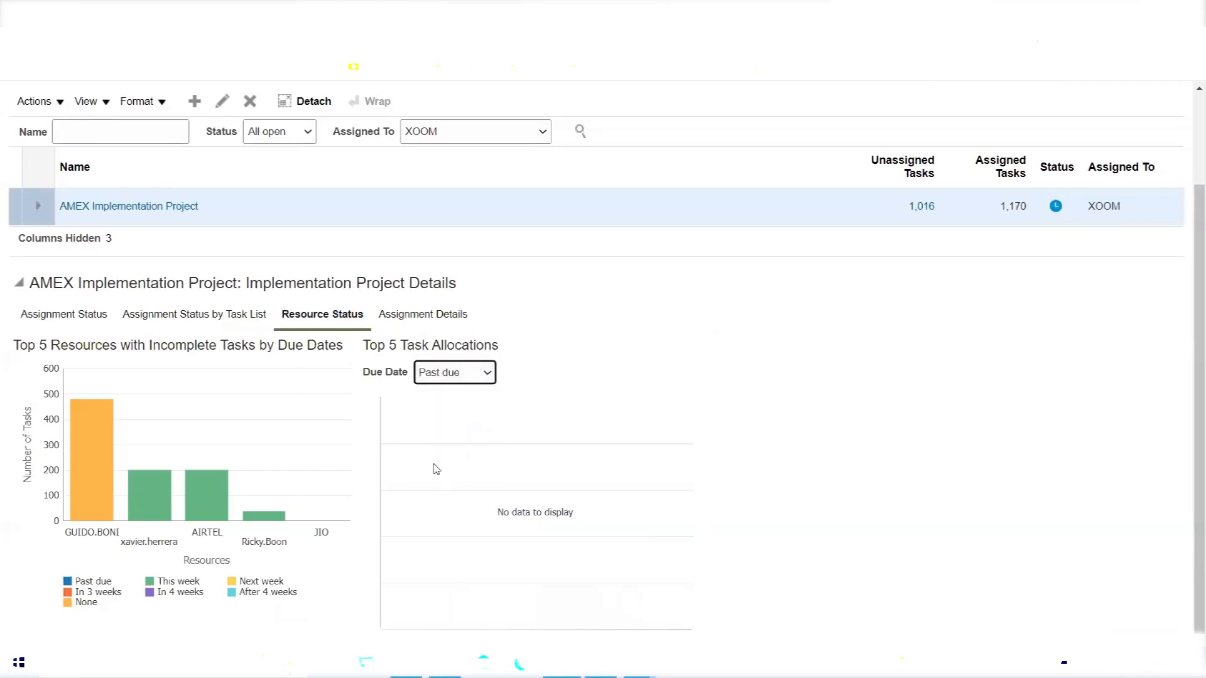
pyautogui.click(484, 378)
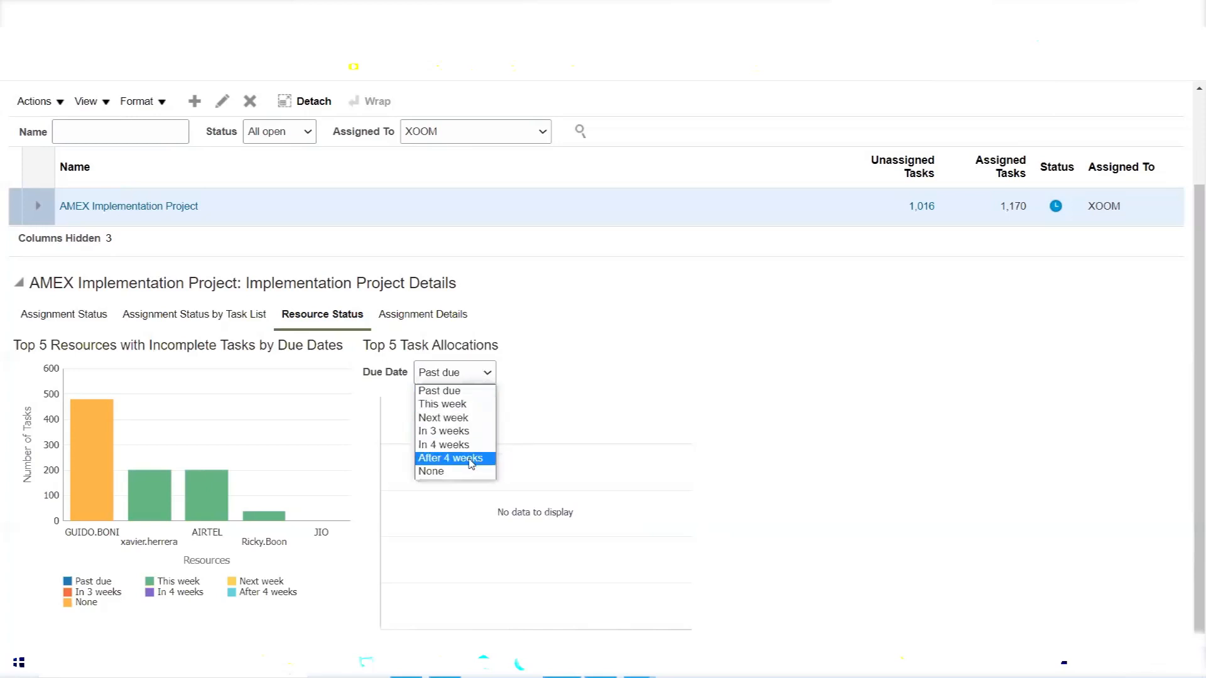
pyautogui.click(551, 364)
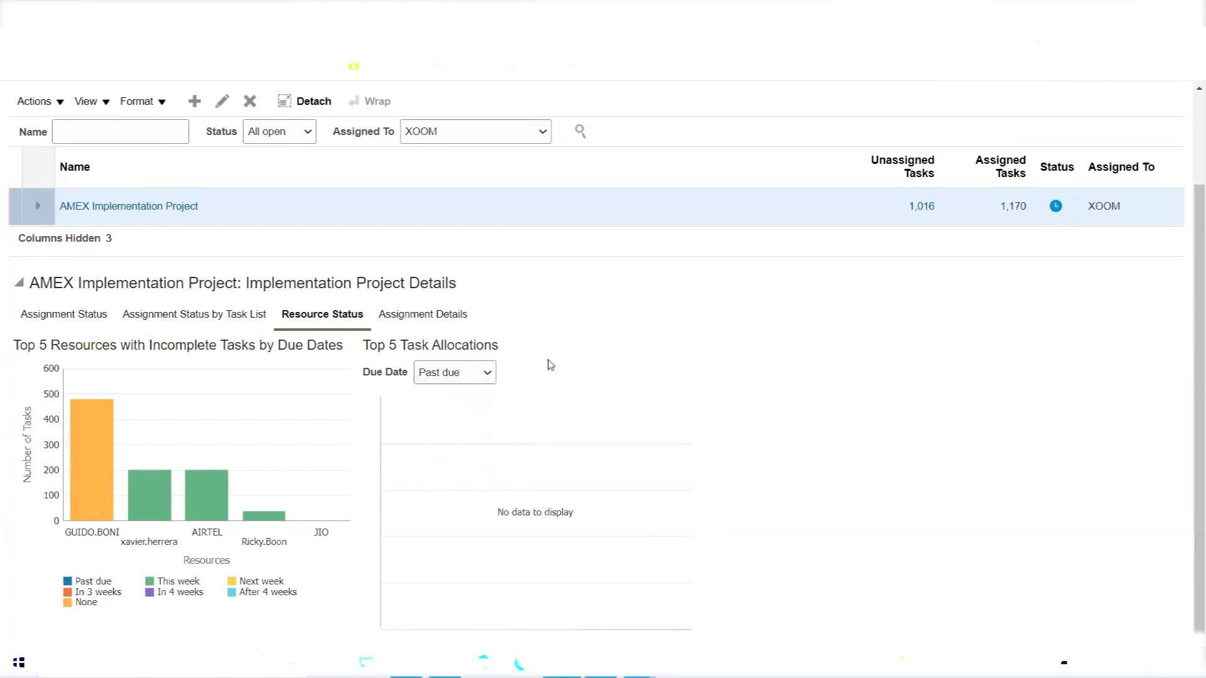
# Examine Top 5 Task Allocations for due date None, and set the chart's due date back to This week.
pyautogui.click(489, 374)
pyautogui.click(456, 472)
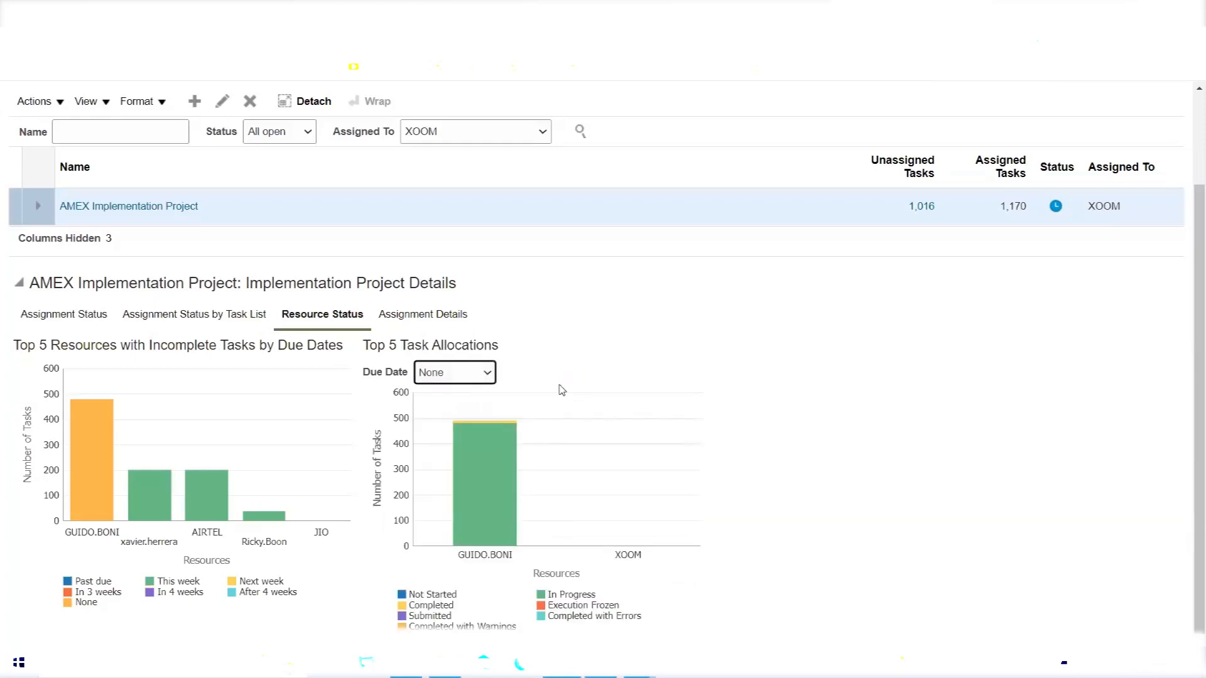
pyautogui.moveTo(479, 476)
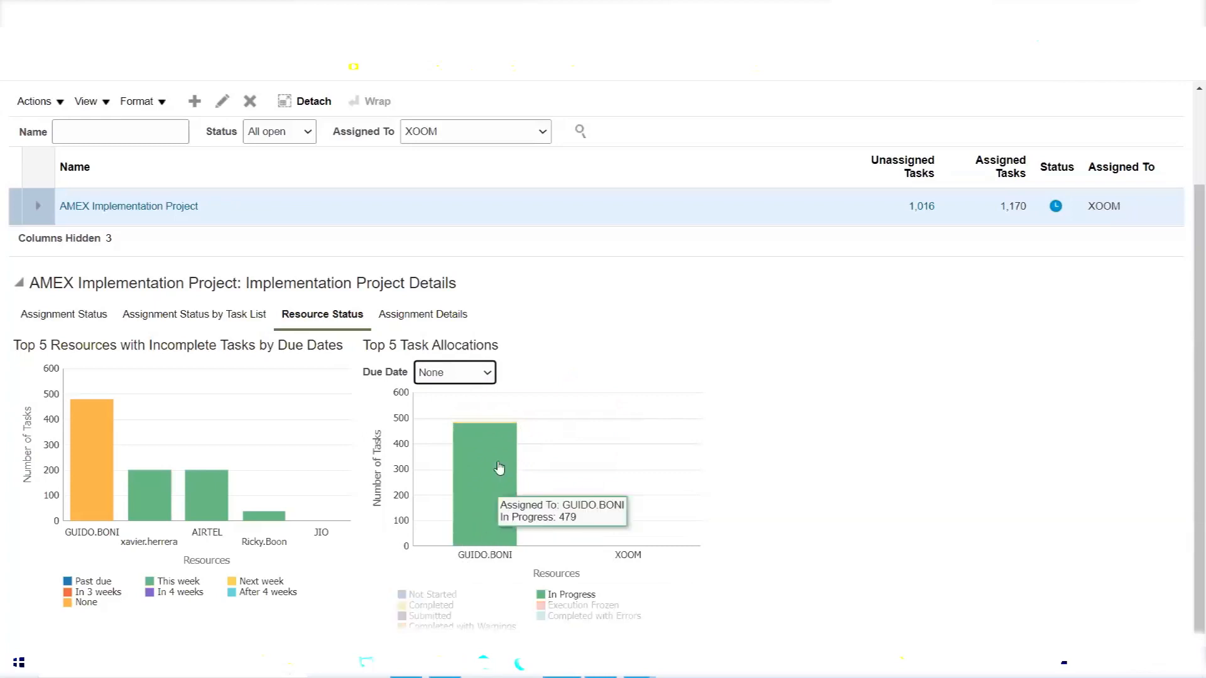
pyautogui.moveTo(486, 509)
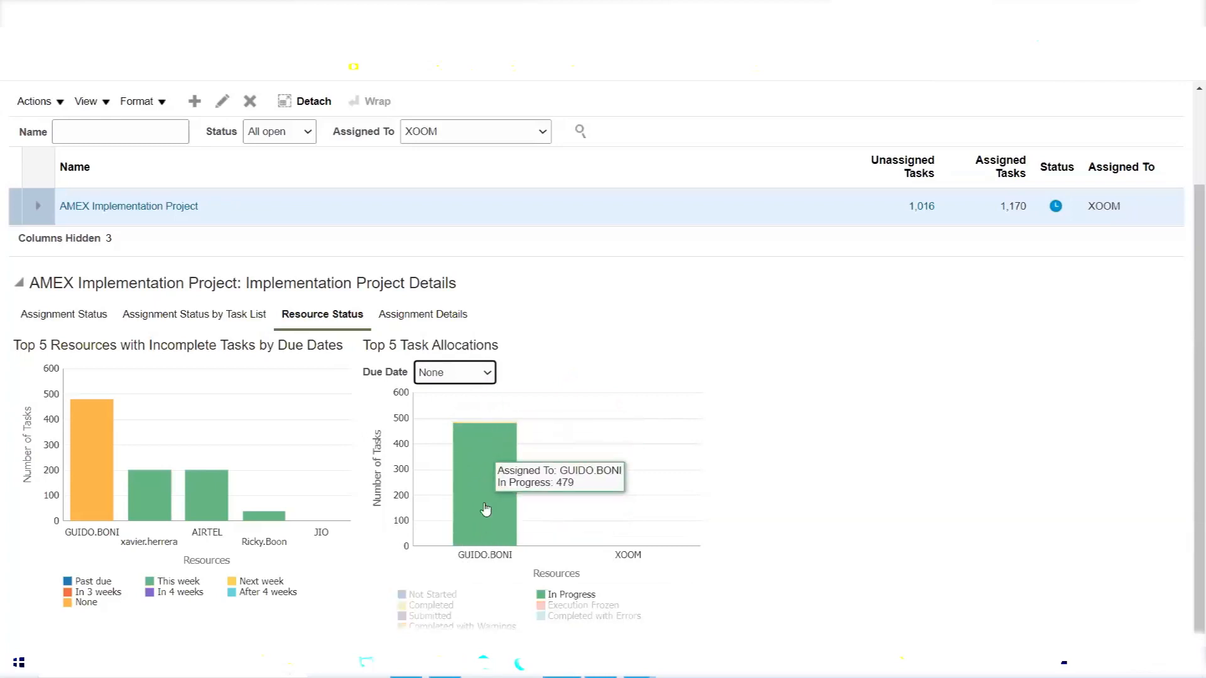
pyautogui.click(464, 377)
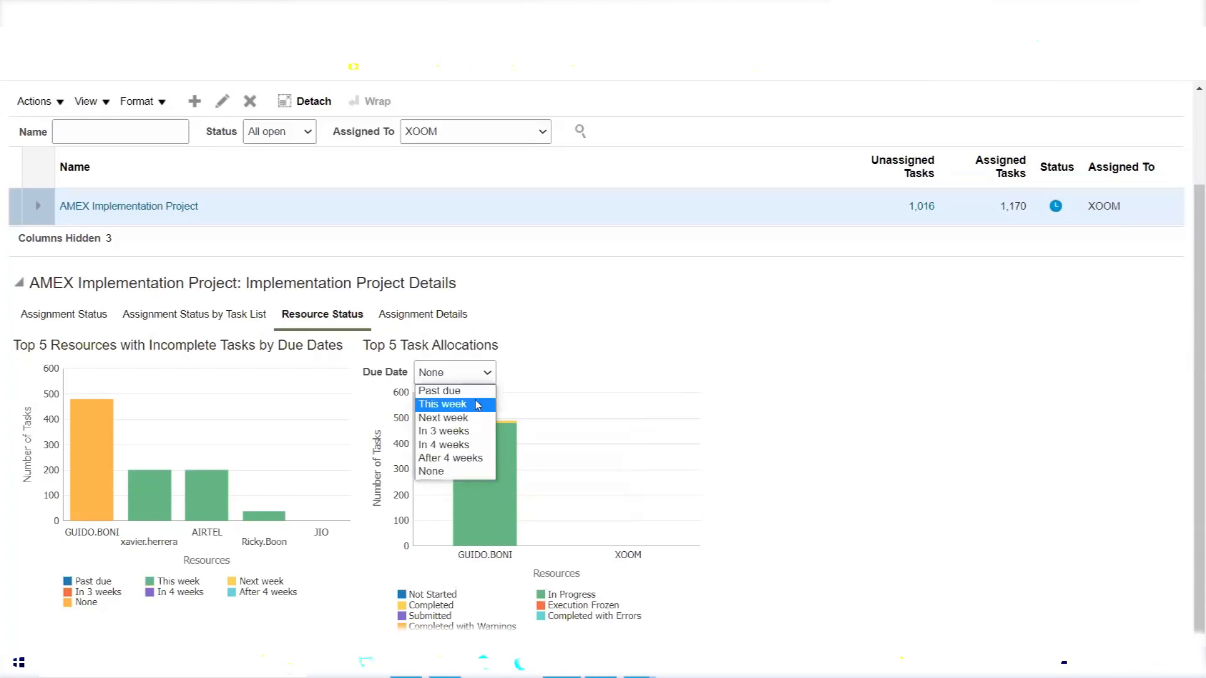
pyautogui.click(477, 405)
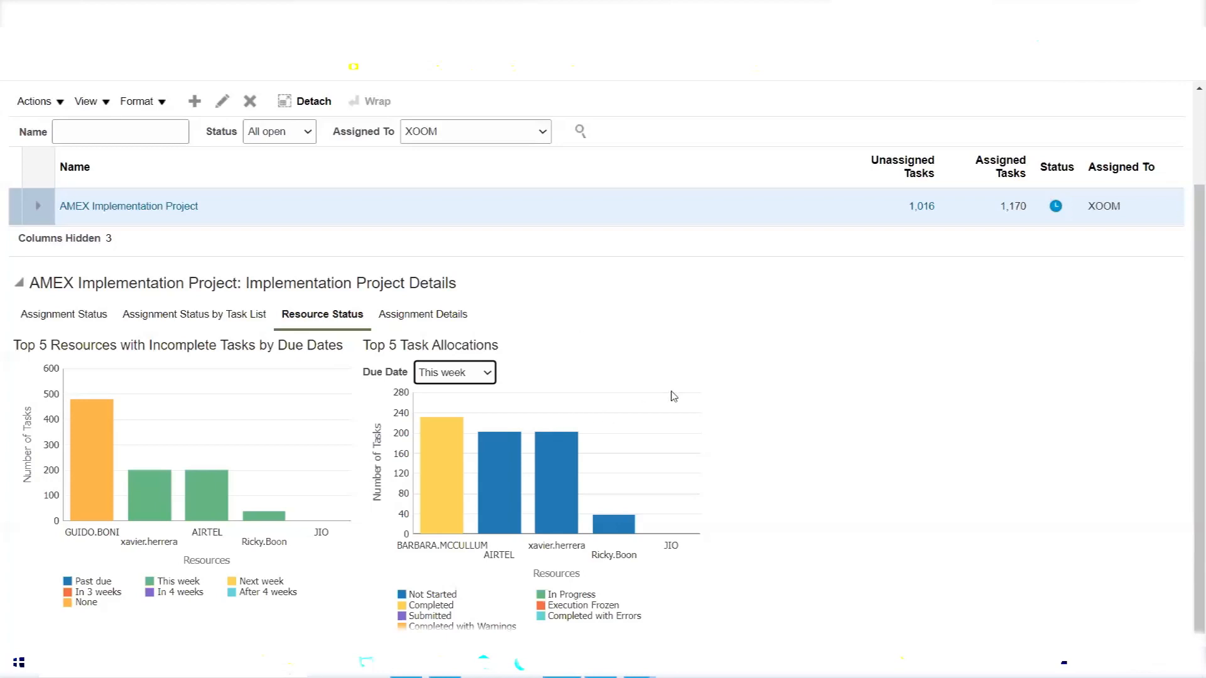
# Open the AMEX Implementation Project, narrow the Task column of its task list and resize the Help column.
pyautogui.scroll(2, 677, 377)
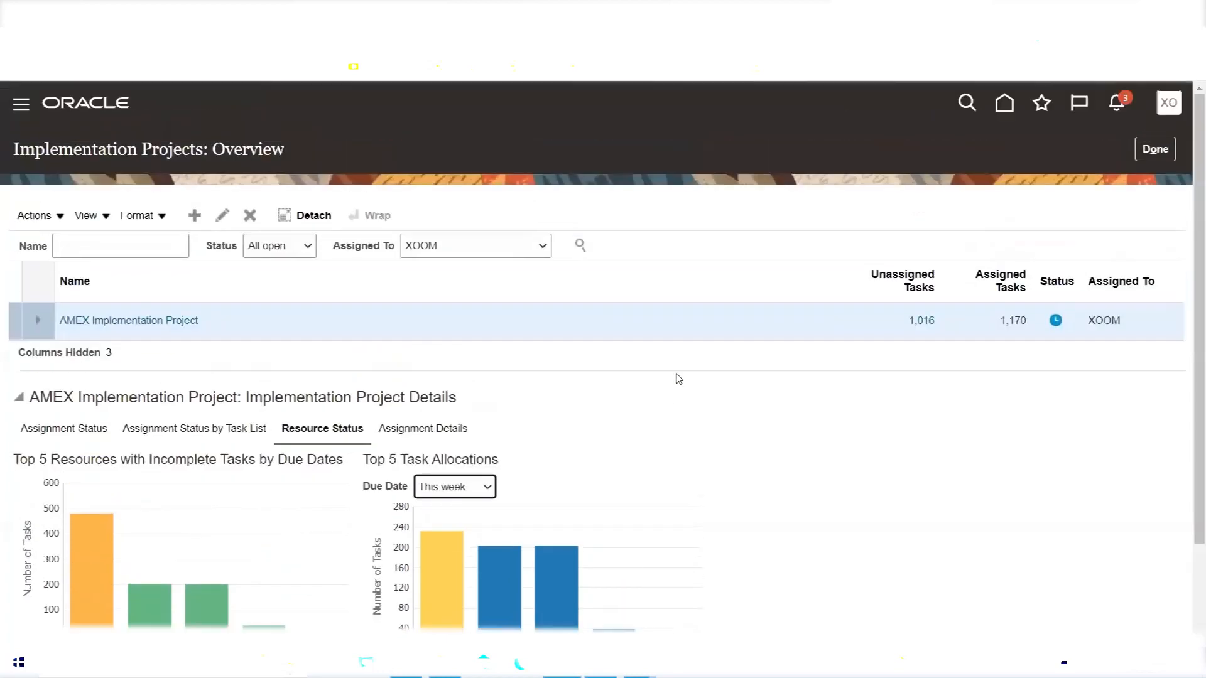
pyautogui.click(168, 320)
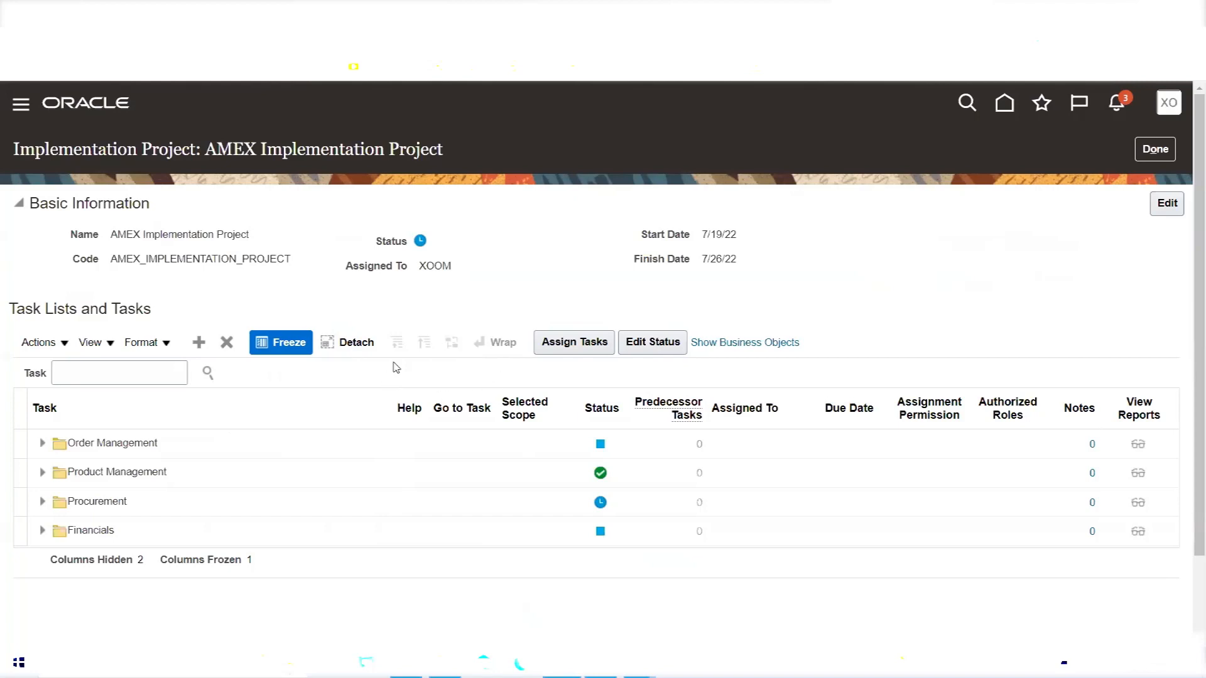
pyautogui.moveTo(392, 402); pyautogui.dragTo(340, 403)
pyautogui.moveTo(429, 402); pyautogui.dragTo(402, 402)
# Examine each column of the task lists table in turn, from Help through to View Reports.
pyautogui.click(357, 412)
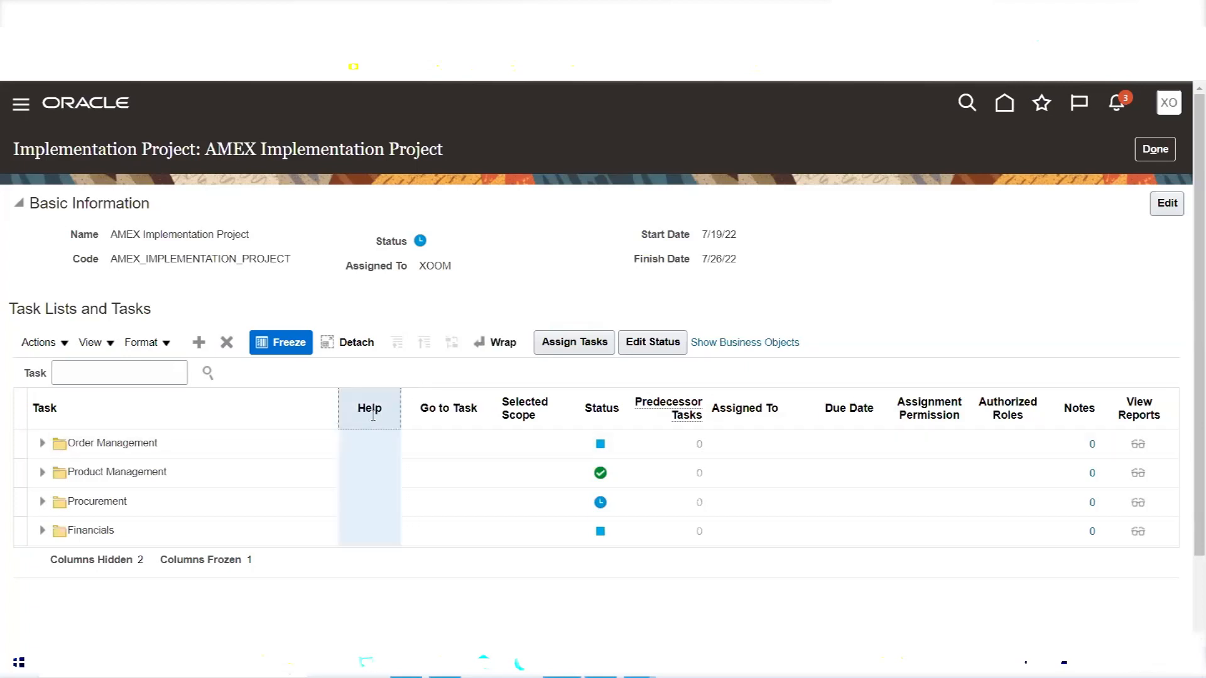
pyautogui.click(427, 409)
pyautogui.click(514, 405)
pyautogui.click(594, 405)
pyautogui.click(665, 403)
pyautogui.click(788, 404)
pyautogui.click(832, 404)
pyautogui.click(918, 396)
pyautogui.click(1001, 400)
pyautogui.click(1091, 405)
pyautogui.click(1154, 402)
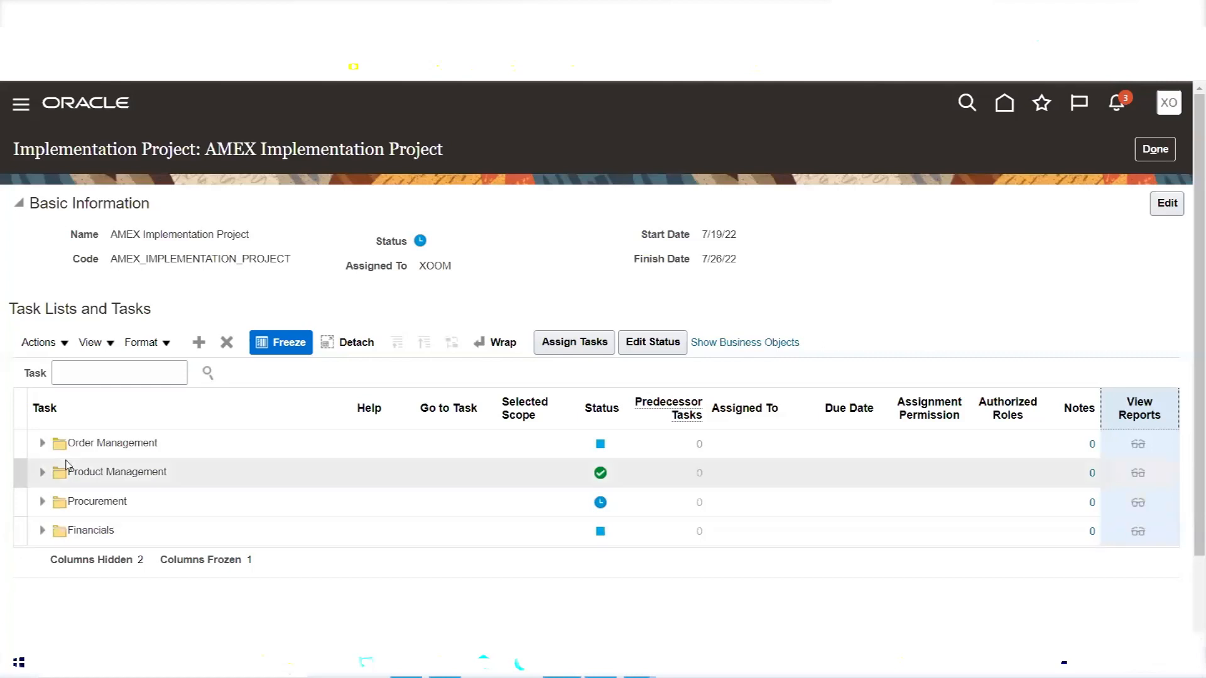
# Expand Order Management, Define Orders and Define Order Orchestration to examine their tasks, assignees and due dates.
pyautogui.click(42, 444)
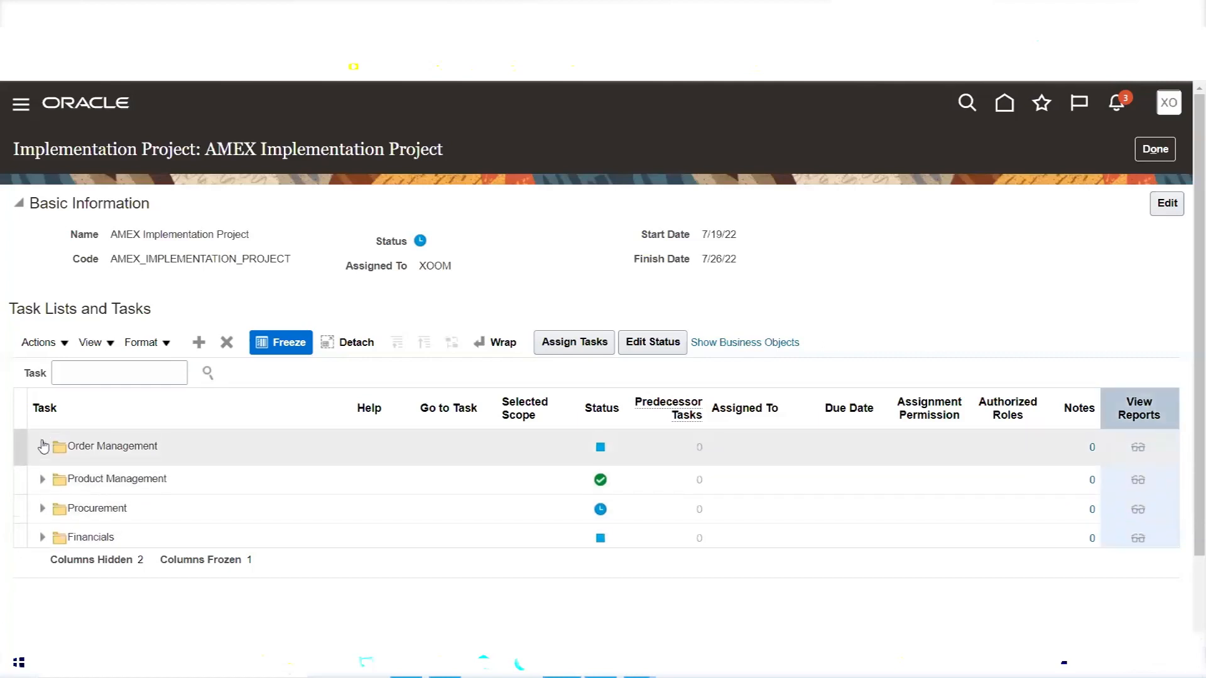
pyautogui.scroll(-2, 439, 331)
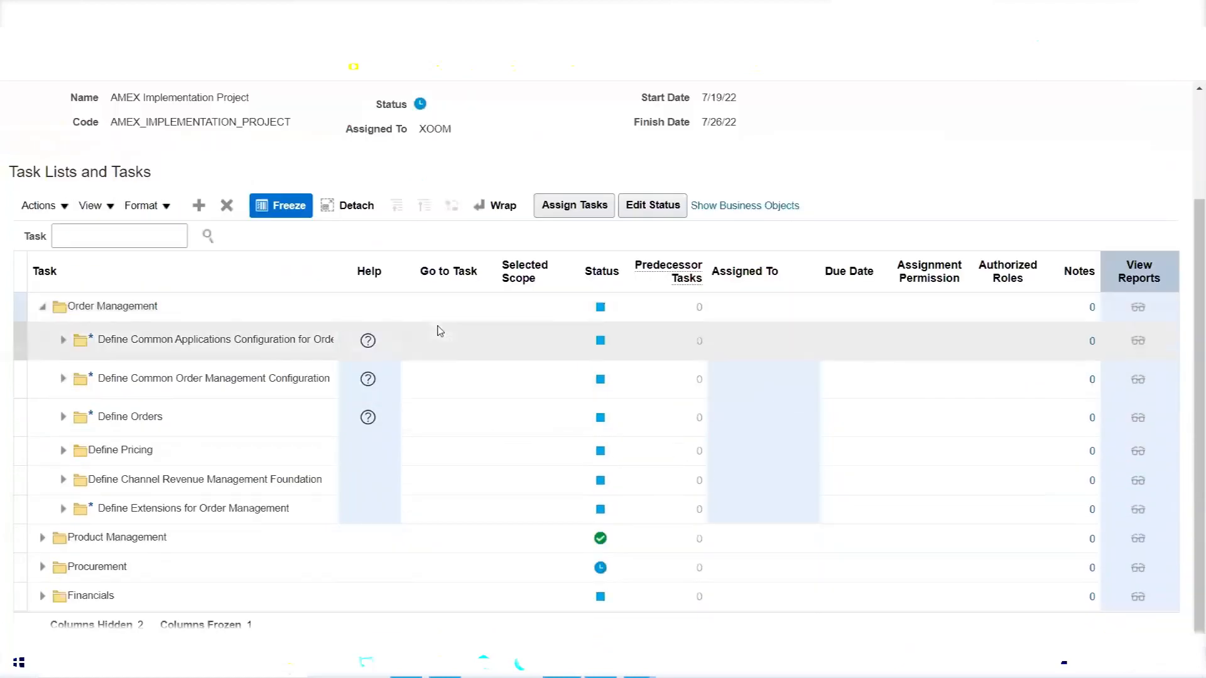
pyautogui.click(63, 419)
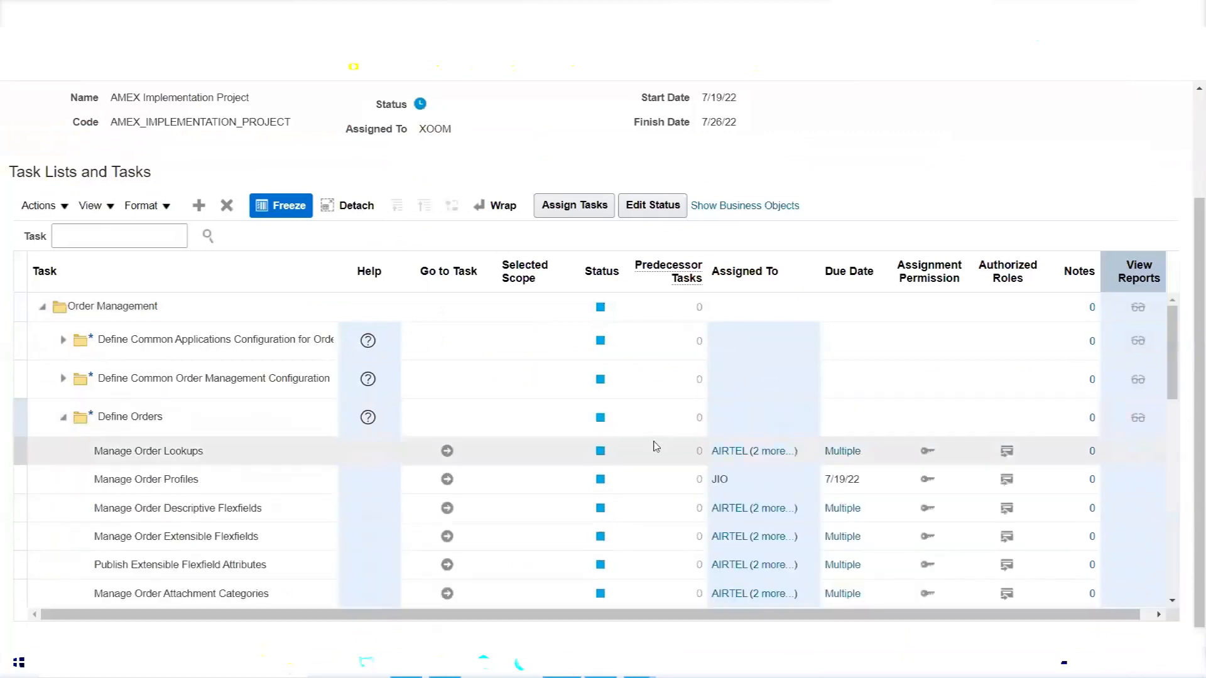
pyautogui.moveTo(1173, 363); pyautogui.dragTo(1137, 472)
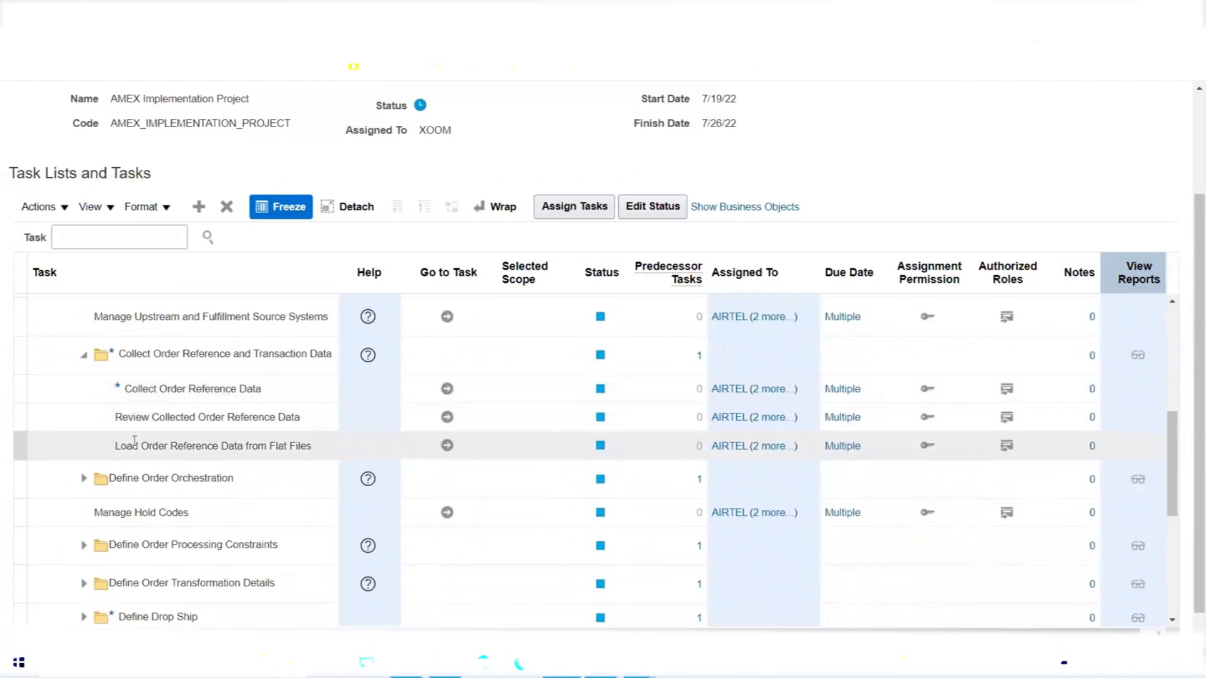
pyautogui.click(90, 488)
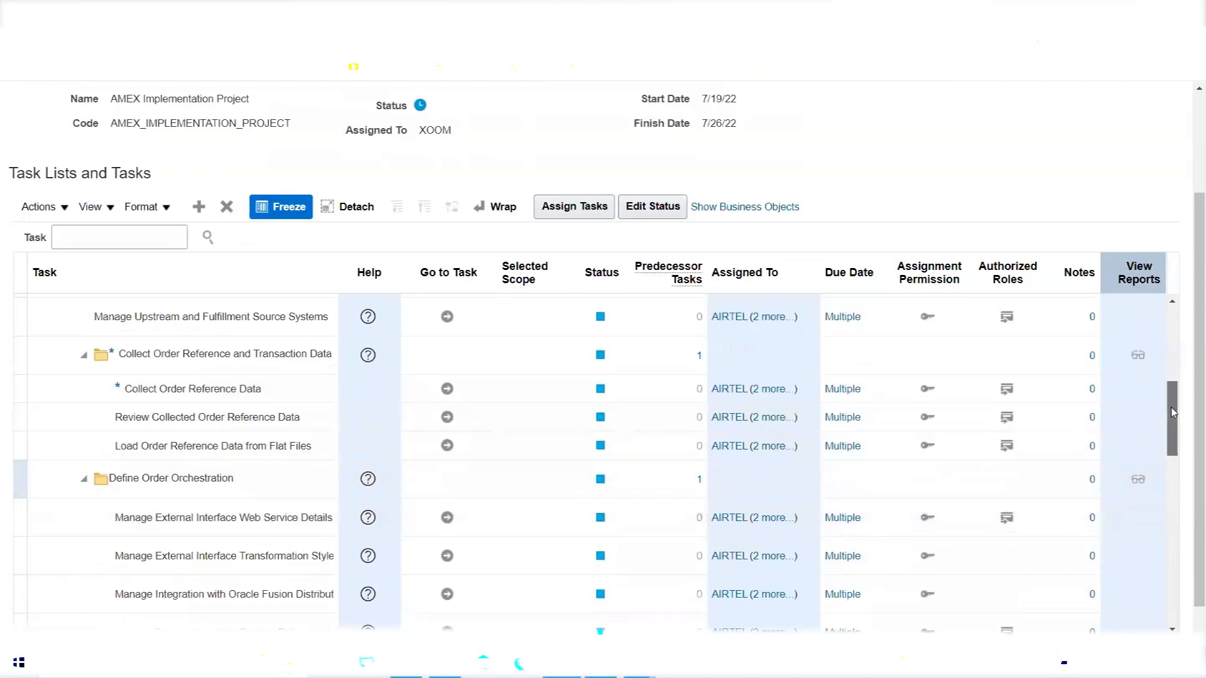
pyautogui.scroll(-1, 1172, 419)
pyautogui.moveTo(1172, 422); pyautogui.dragTo(1169, 534)
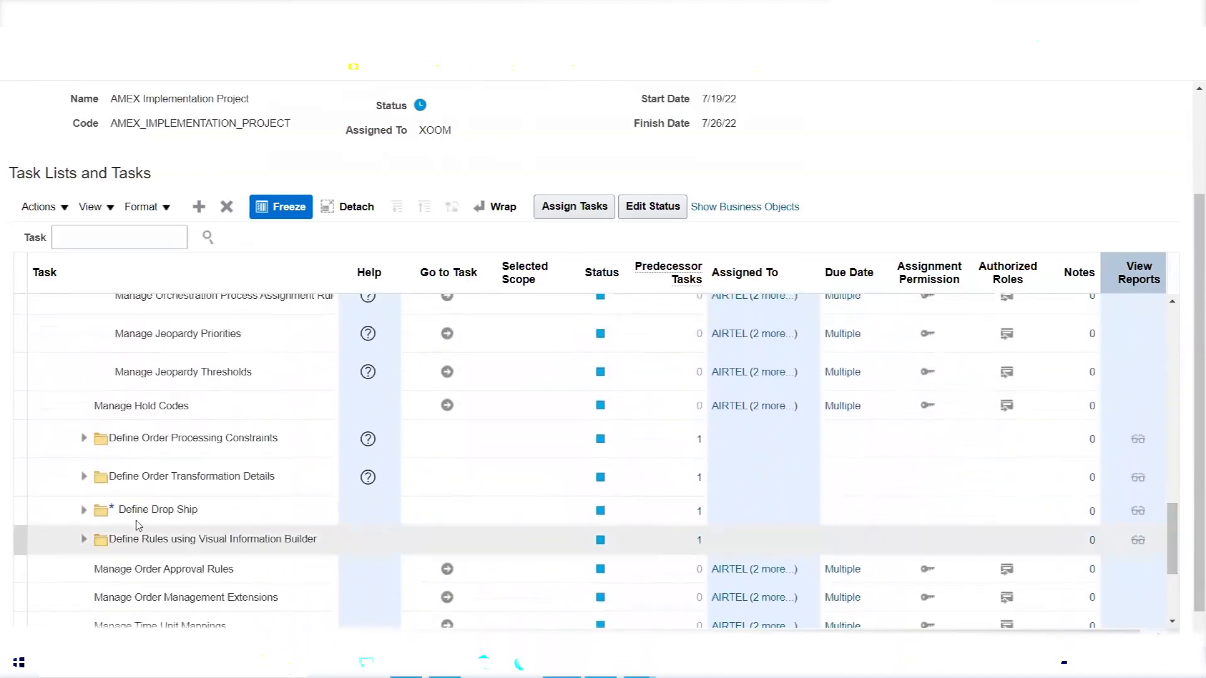
# Expand Define Order Processing Constraints, Define Order Transformation Details and Define Drop Ship to examine their tasks.
pyautogui.click(83, 437)
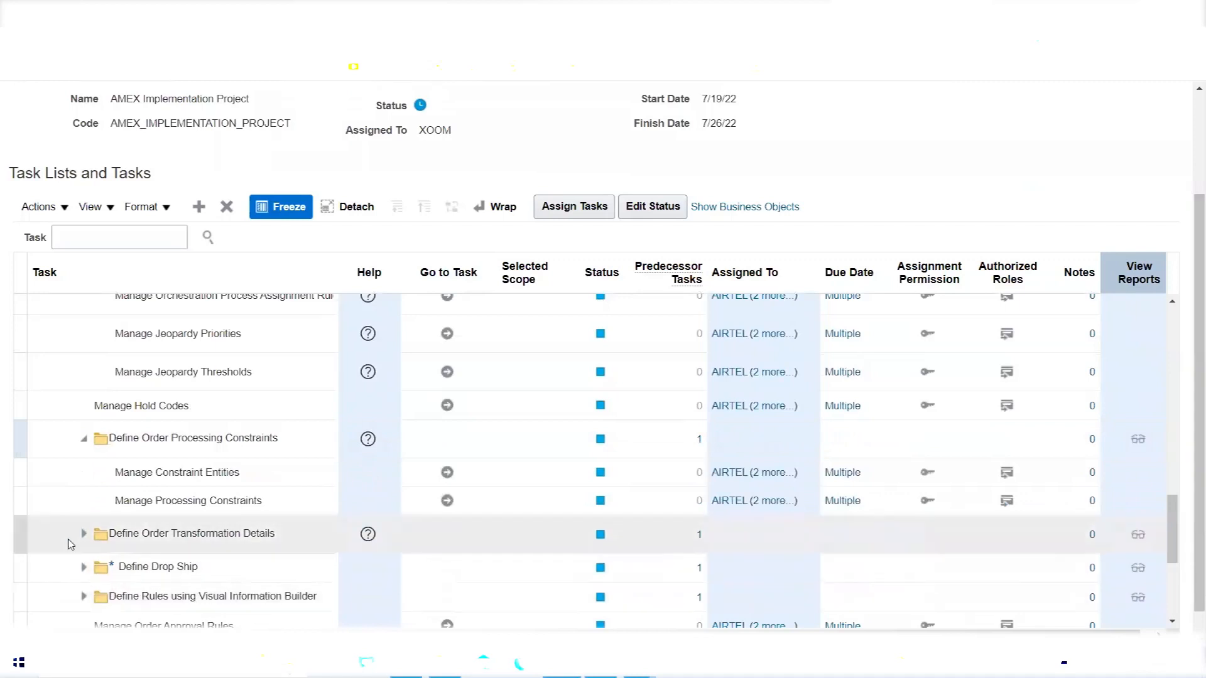
pyautogui.click(83, 535)
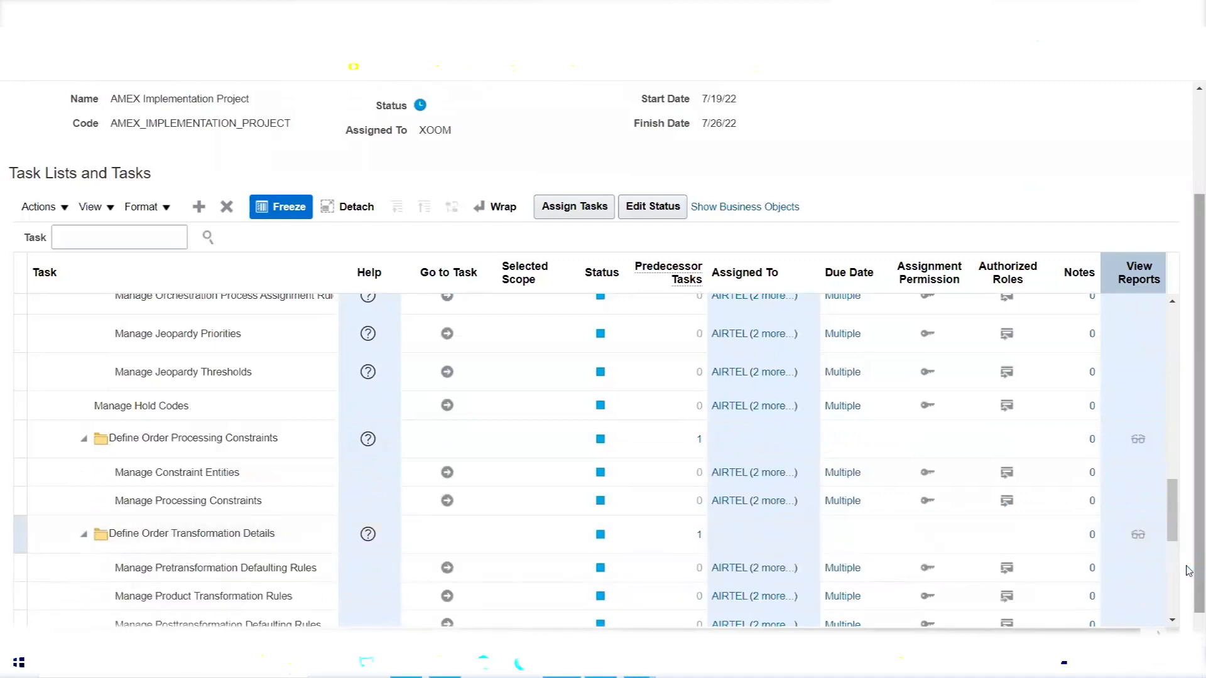
pyautogui.scroll(-3, 1176, 500)
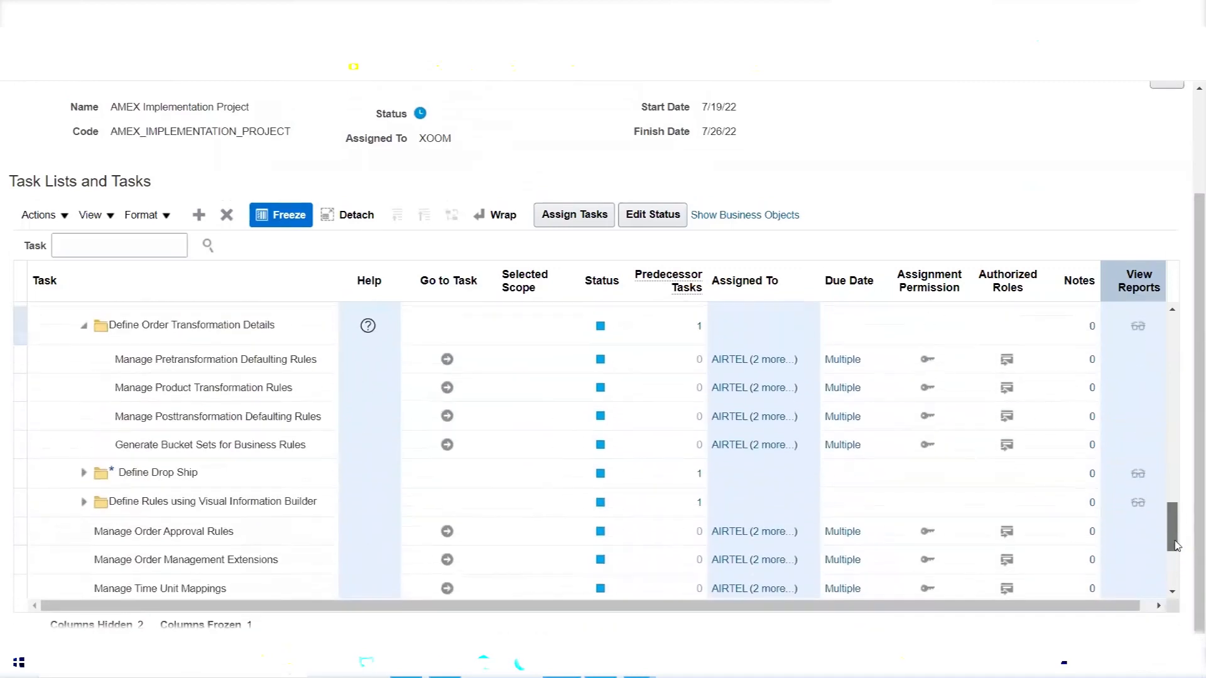
pyautogui.click(84, 475)
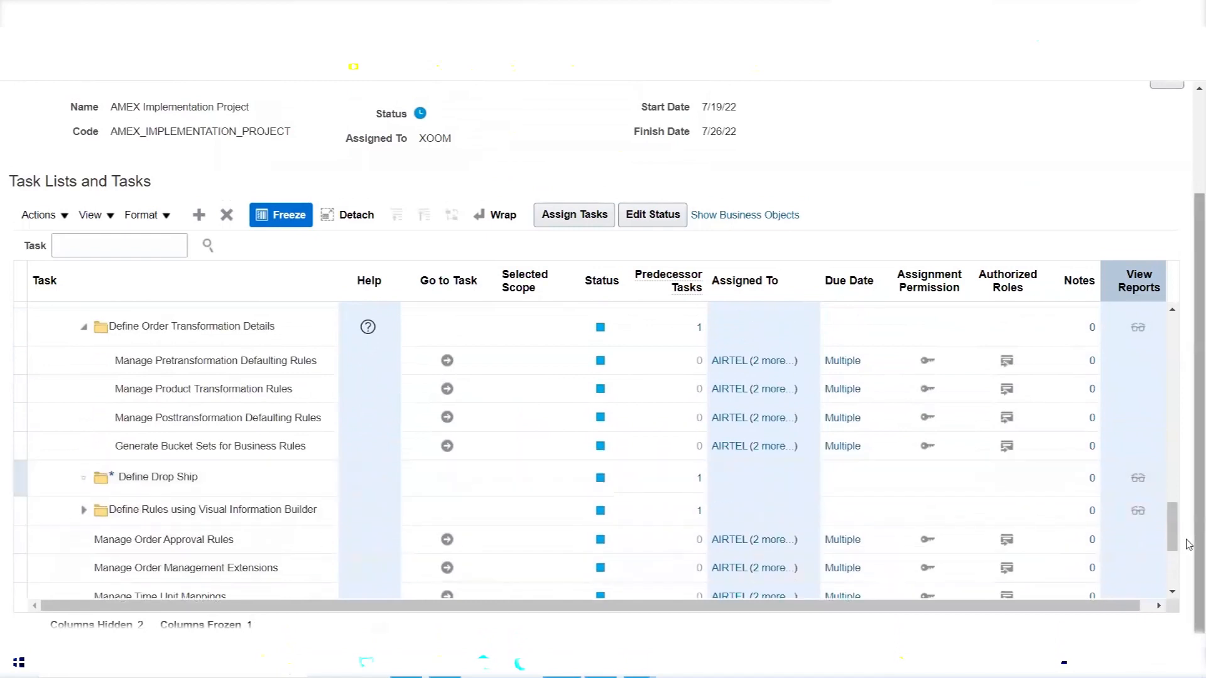
pyautogui.scroll(-1, 1173, 520)
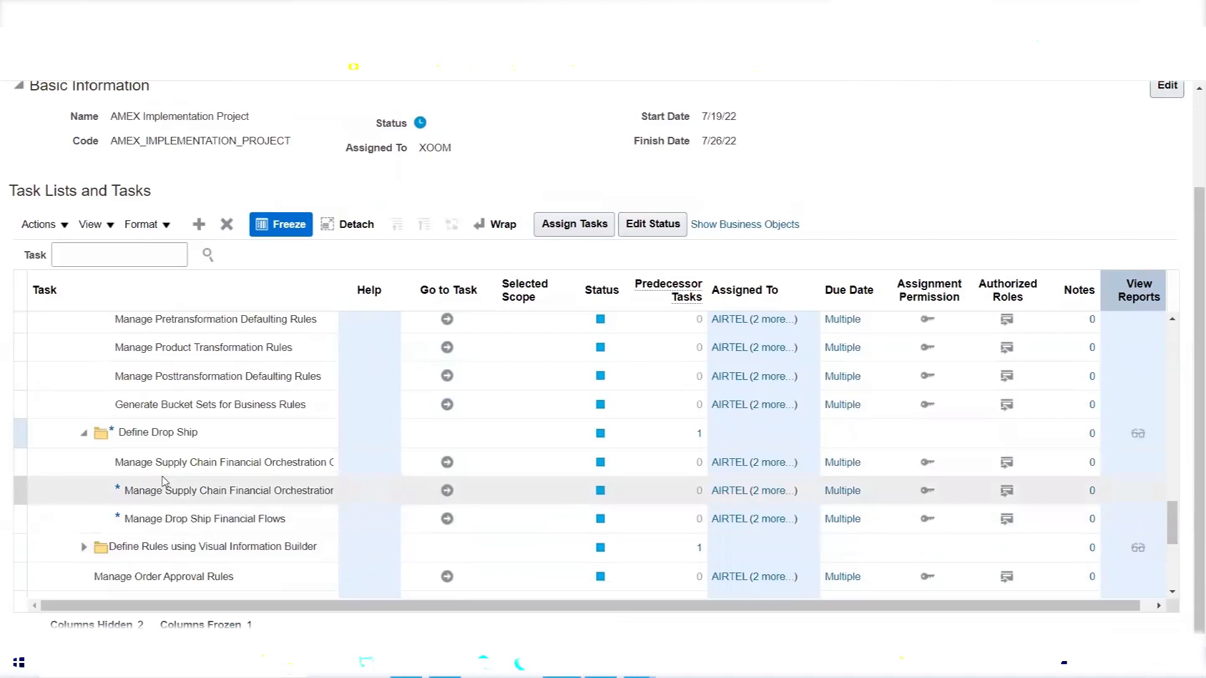
# Collapse the Define Orders folder and its parent Order Management task list.
pyautogui.moveTo(1172, 529); pyautogui.dragTo(1175, 315)
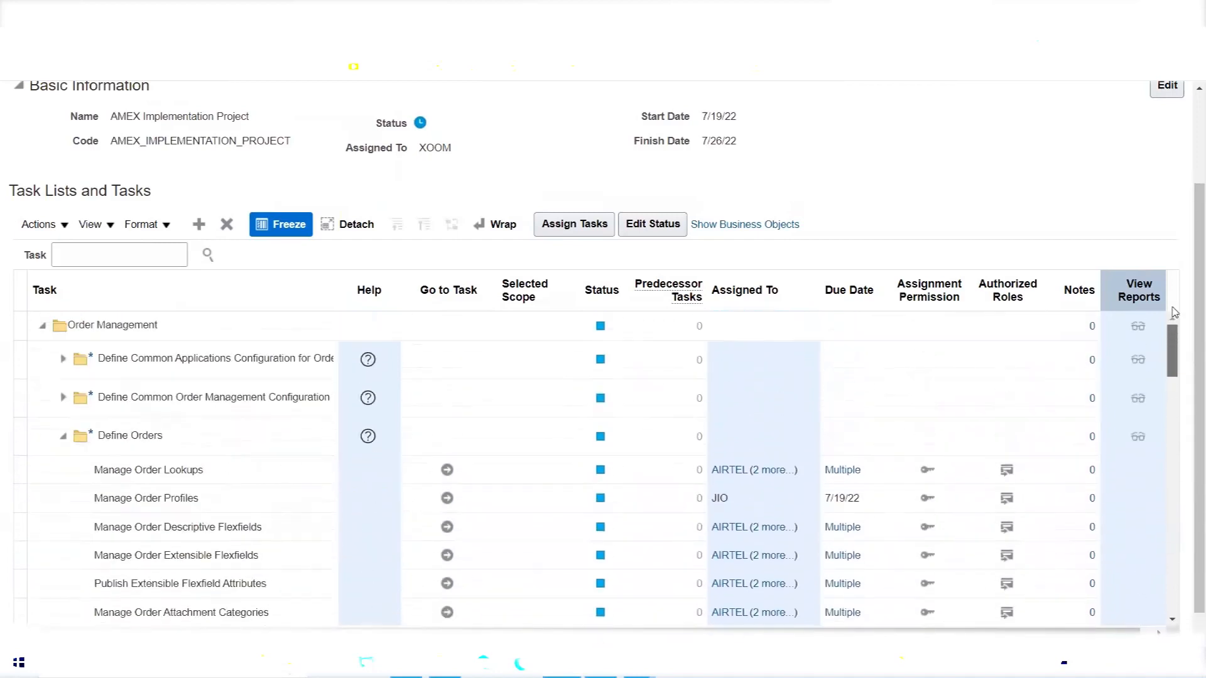
pyautogui.click(63, 436)
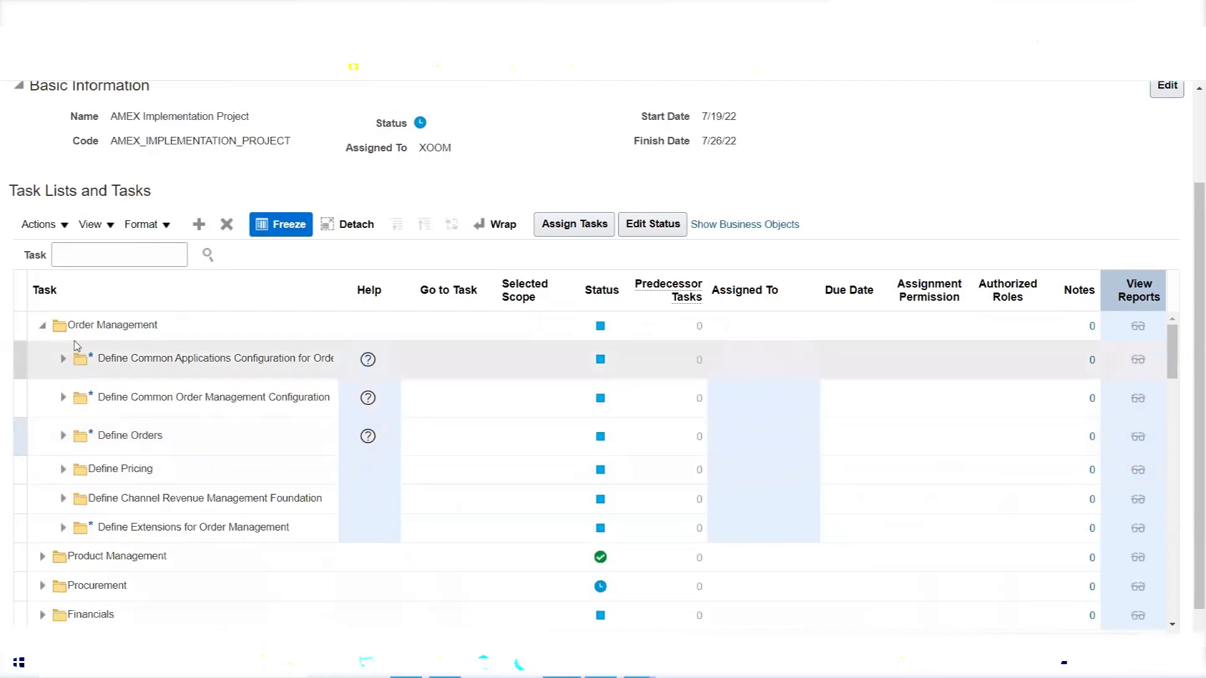
pyautogui.click(42, 326)
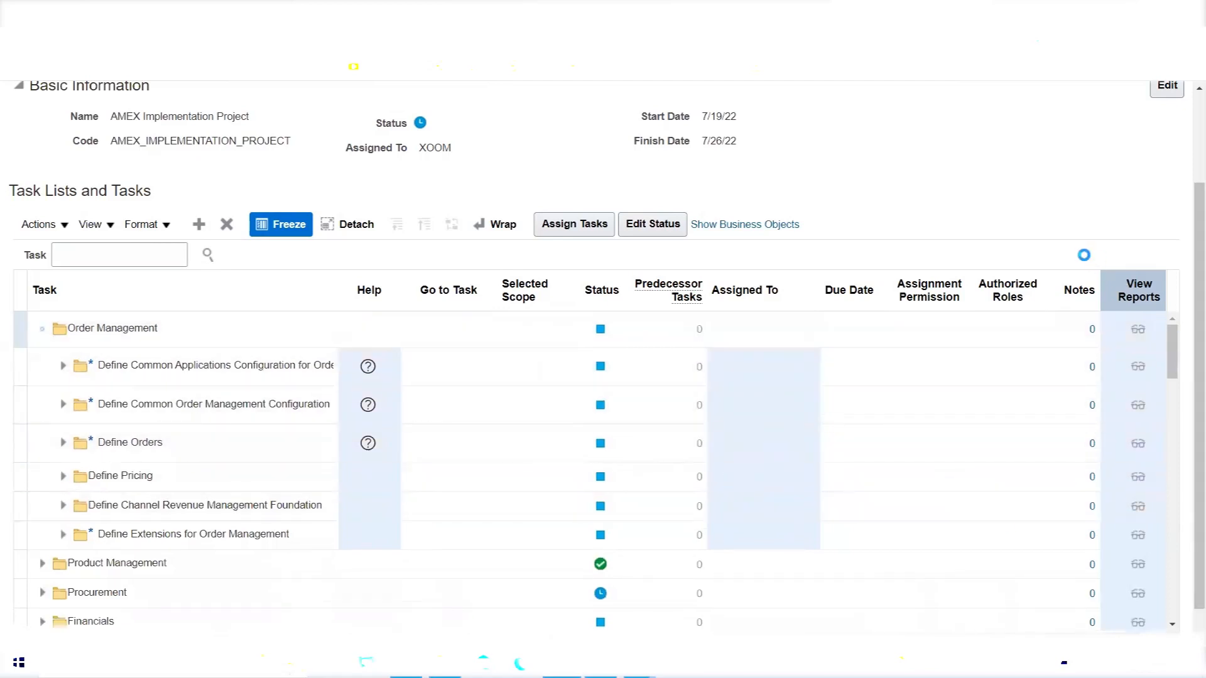